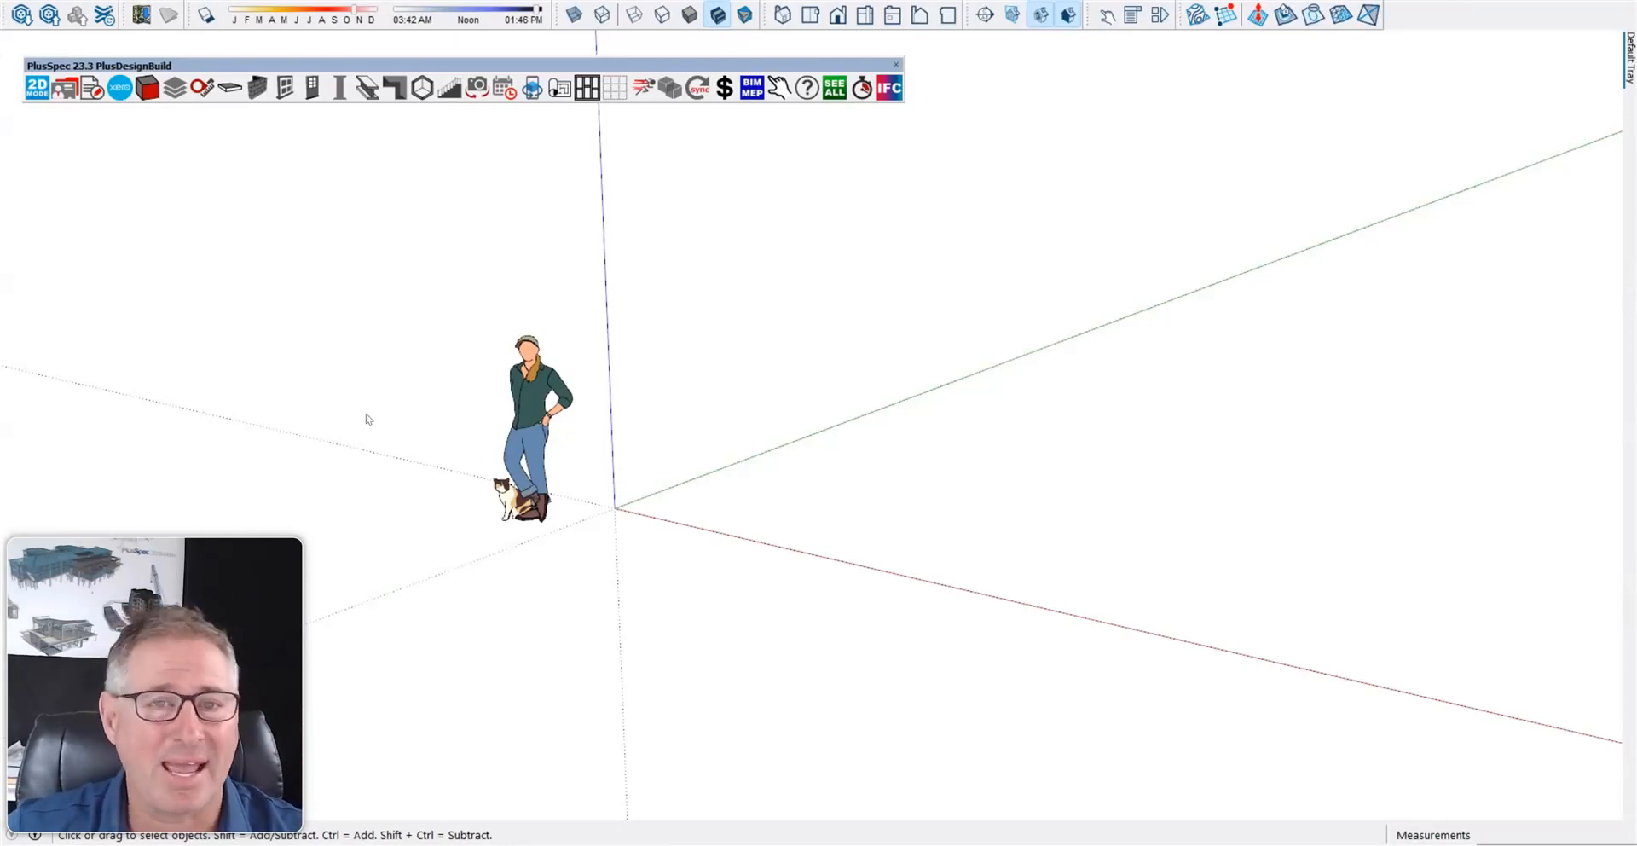
# - Start the Wall Tool and set the wall's Frame Type to Steel (BETA) in its framing settings
pyautogui.click(256, 87)
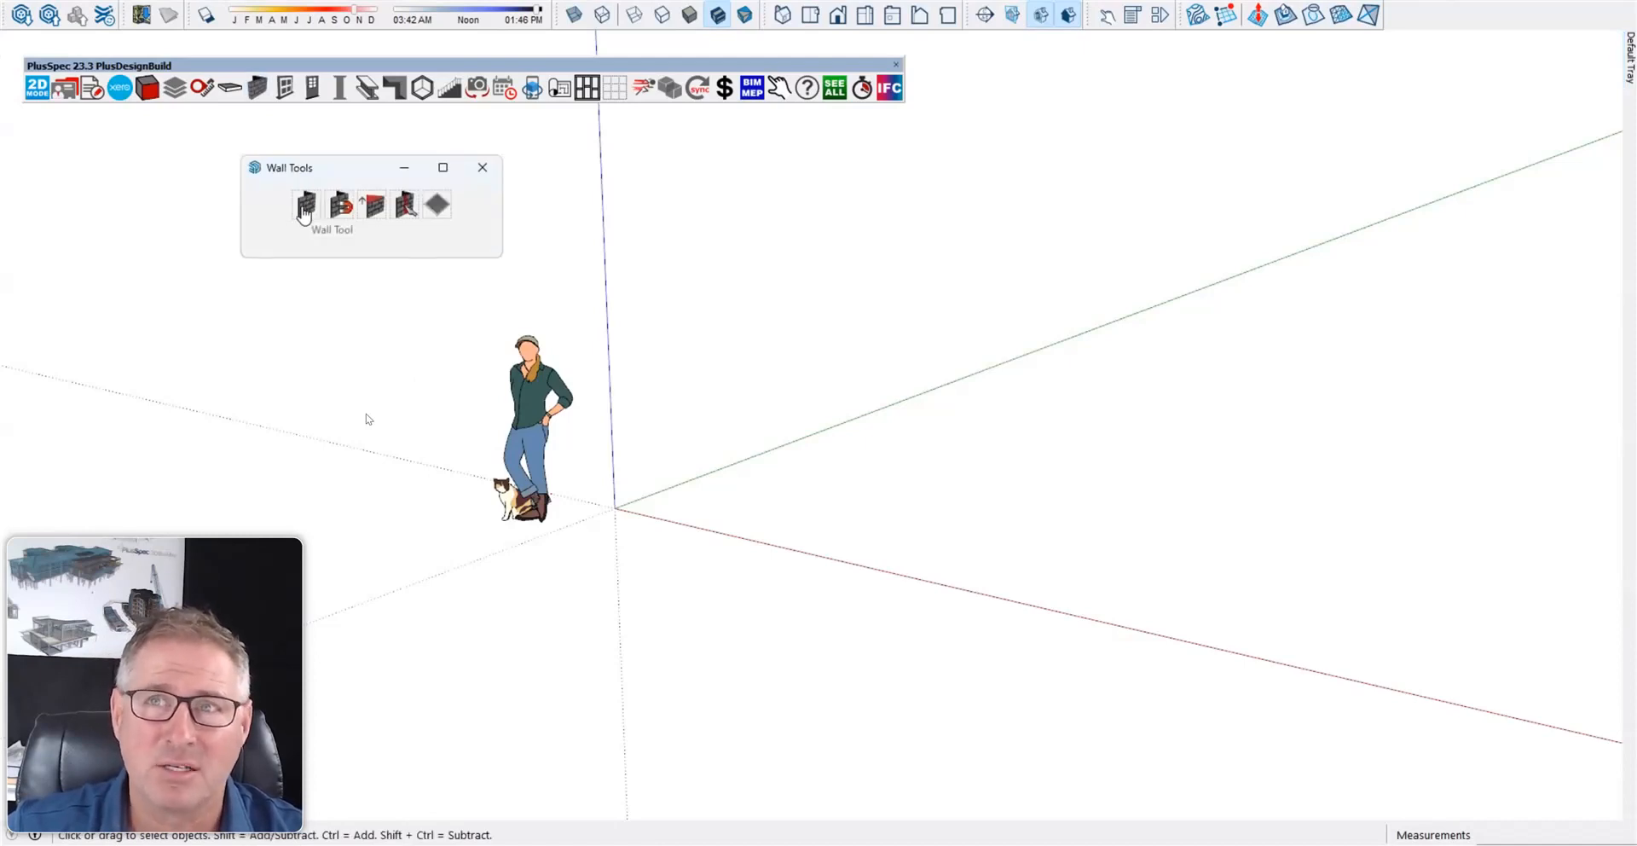
pyautogui.click(304, 210)
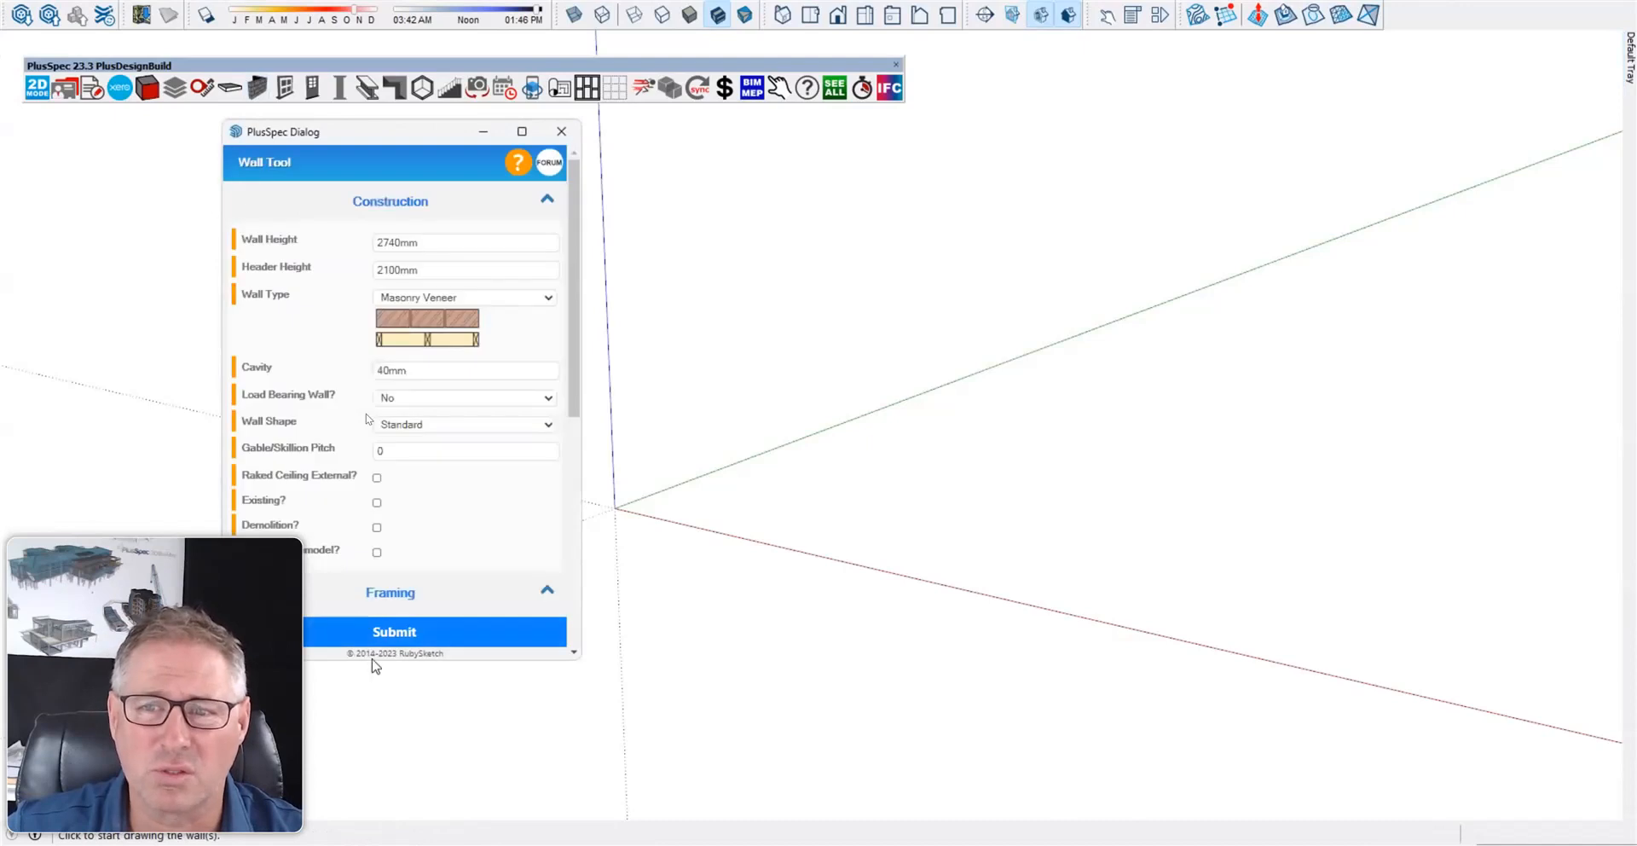
pyautogui.moveTo(369, 660); pyautogui.dragTo(353, 815)
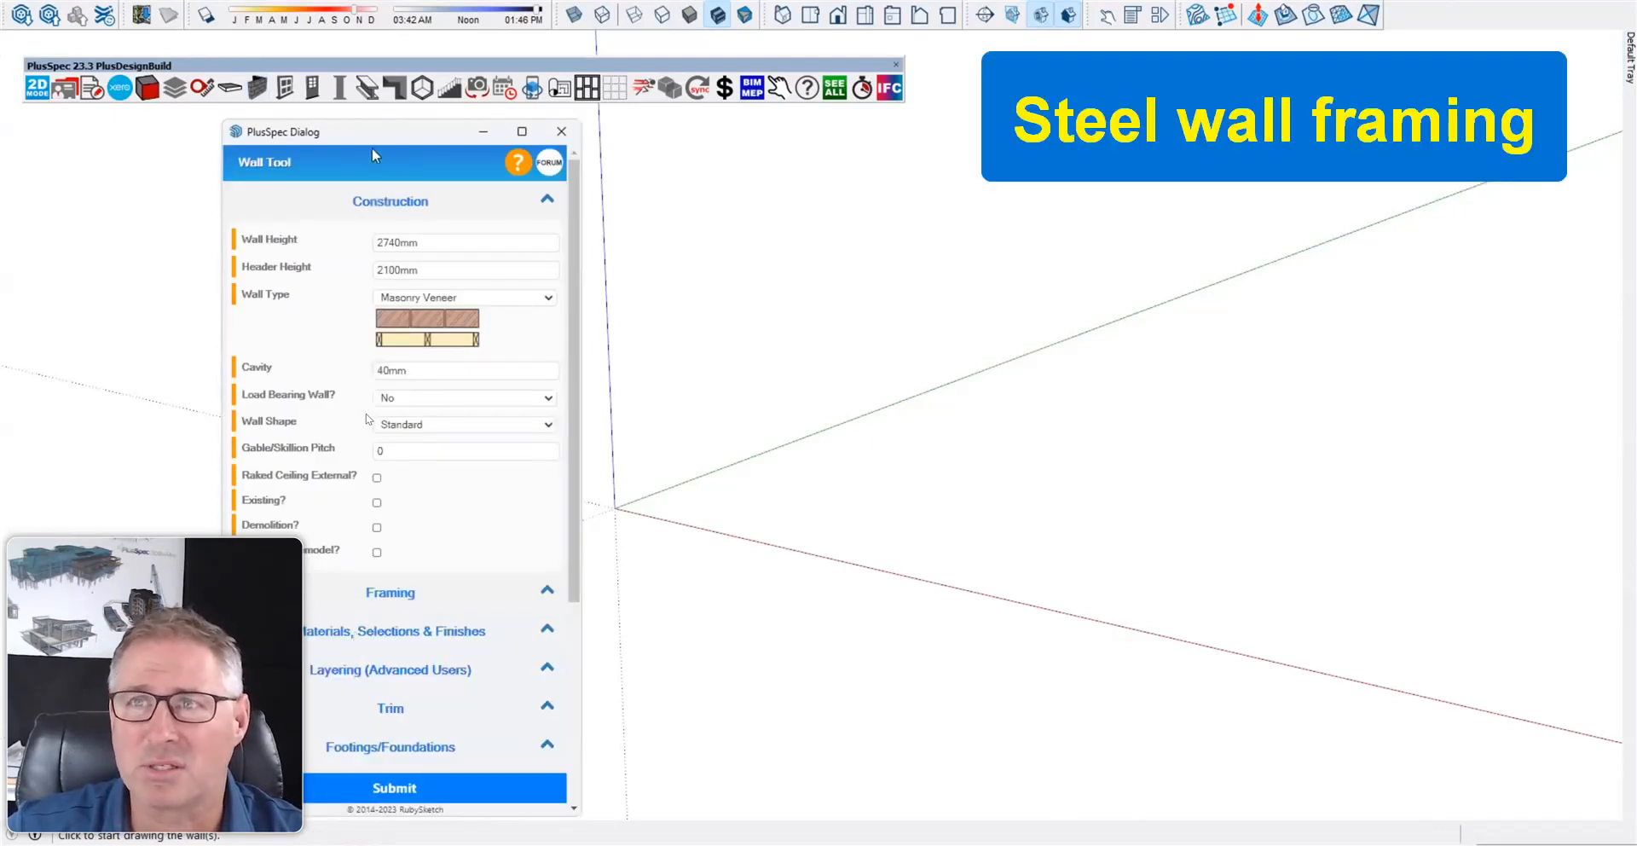
pyautogui.click(363, 588)
pyautogui.scroll(-1, 375, 511)
pyautogui.scroll(1, 374, 383)
pyautogui.scroll(-2, 376, 526)
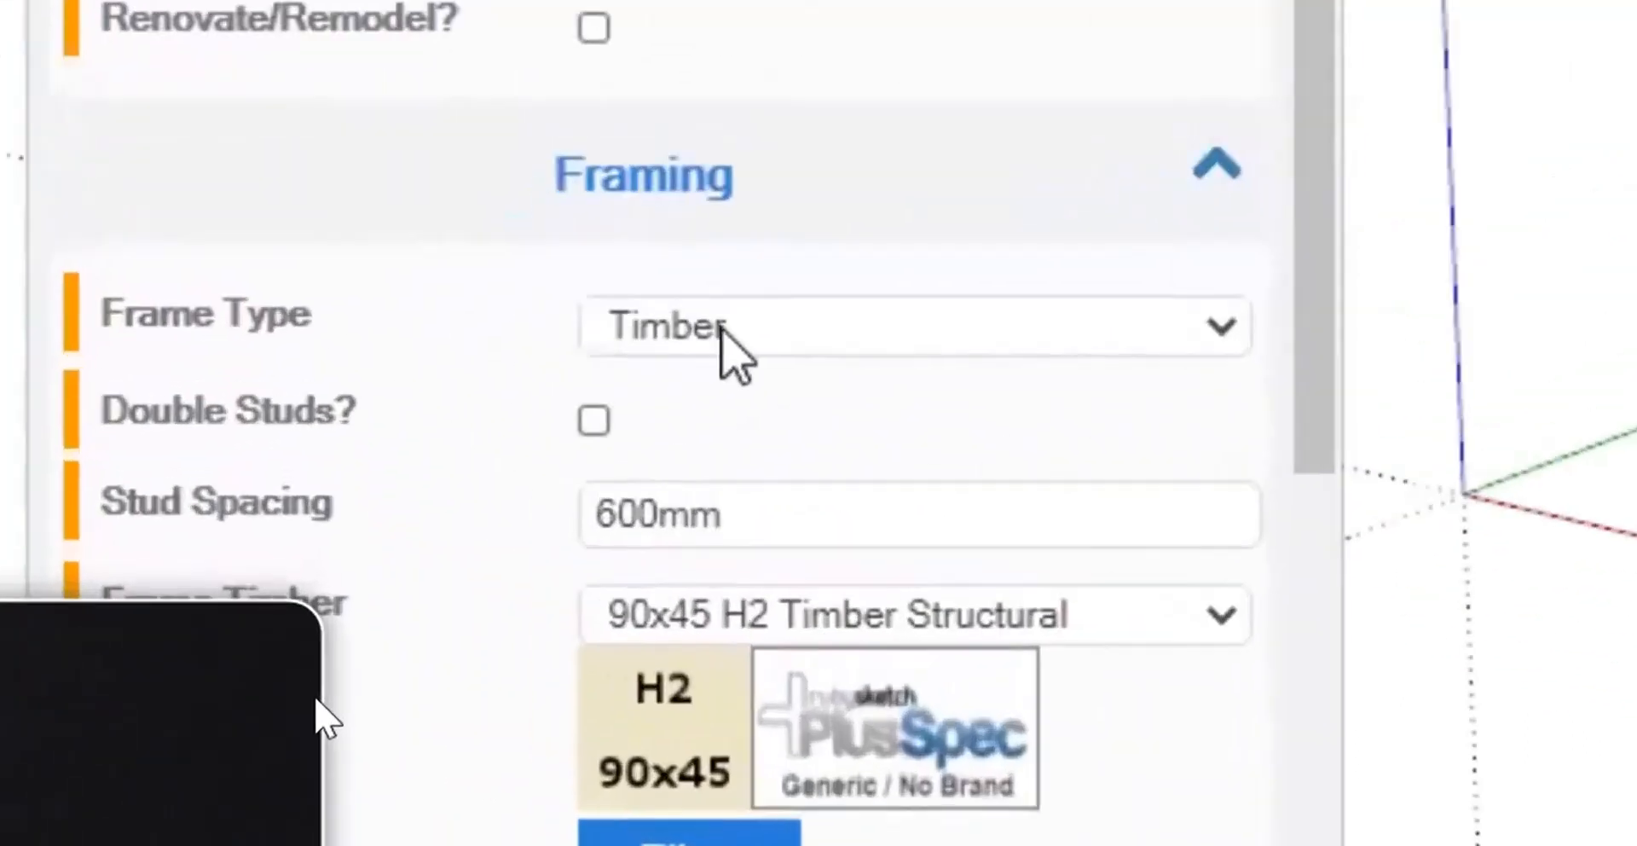
pyautogui.click(413, 467)
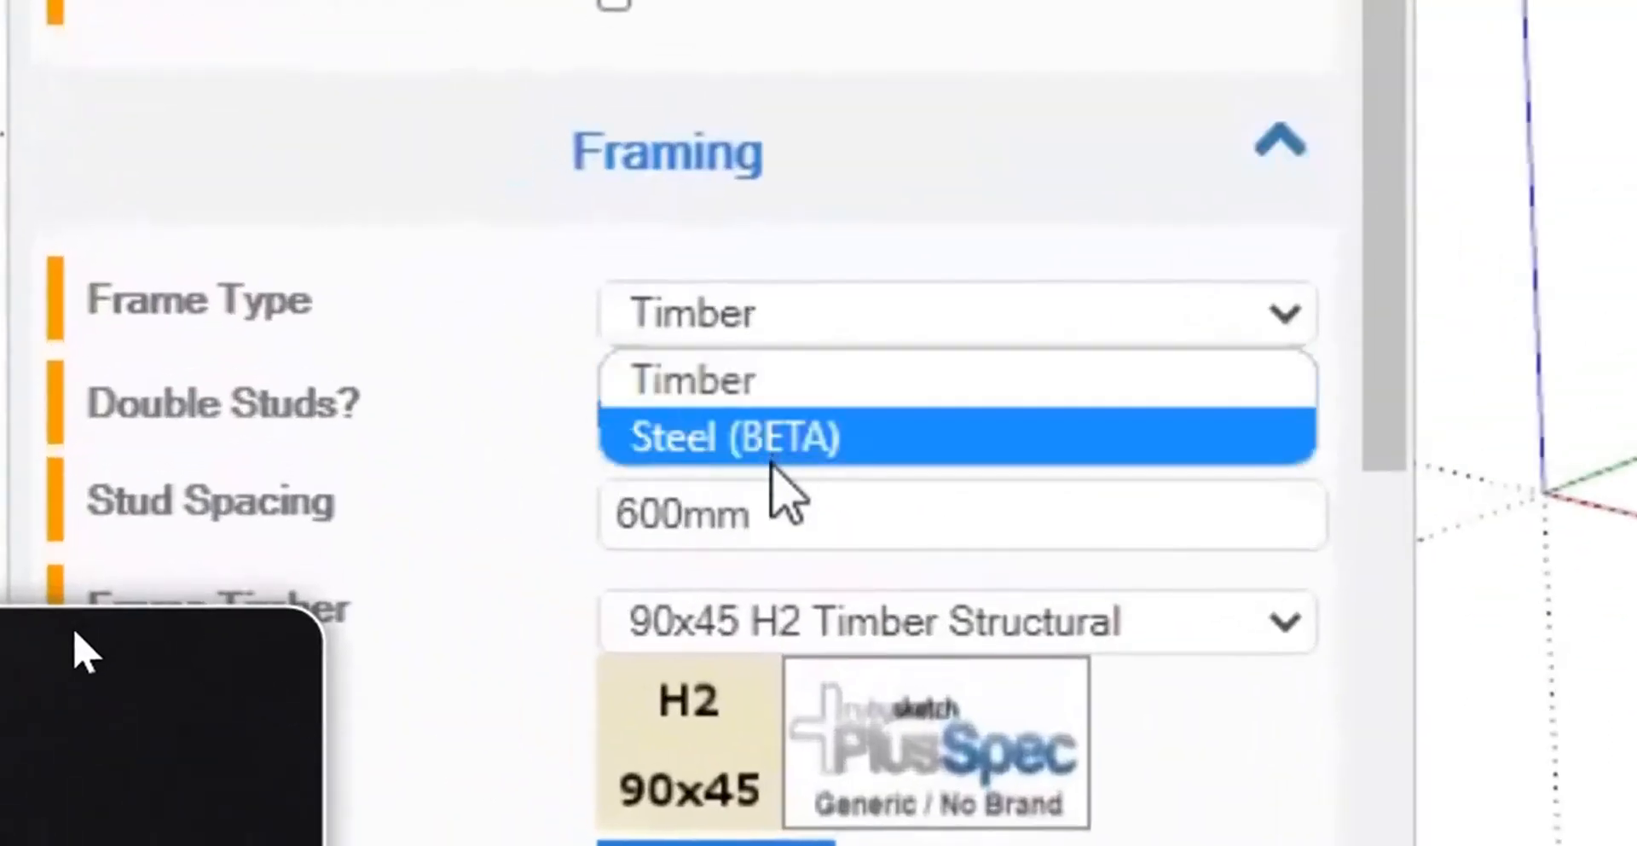
pyautogui.click(716, 439)
# - Choose 100x40 Steel Framing as the wall's frame material
pyautogui.scroll(-6, 395, 423)
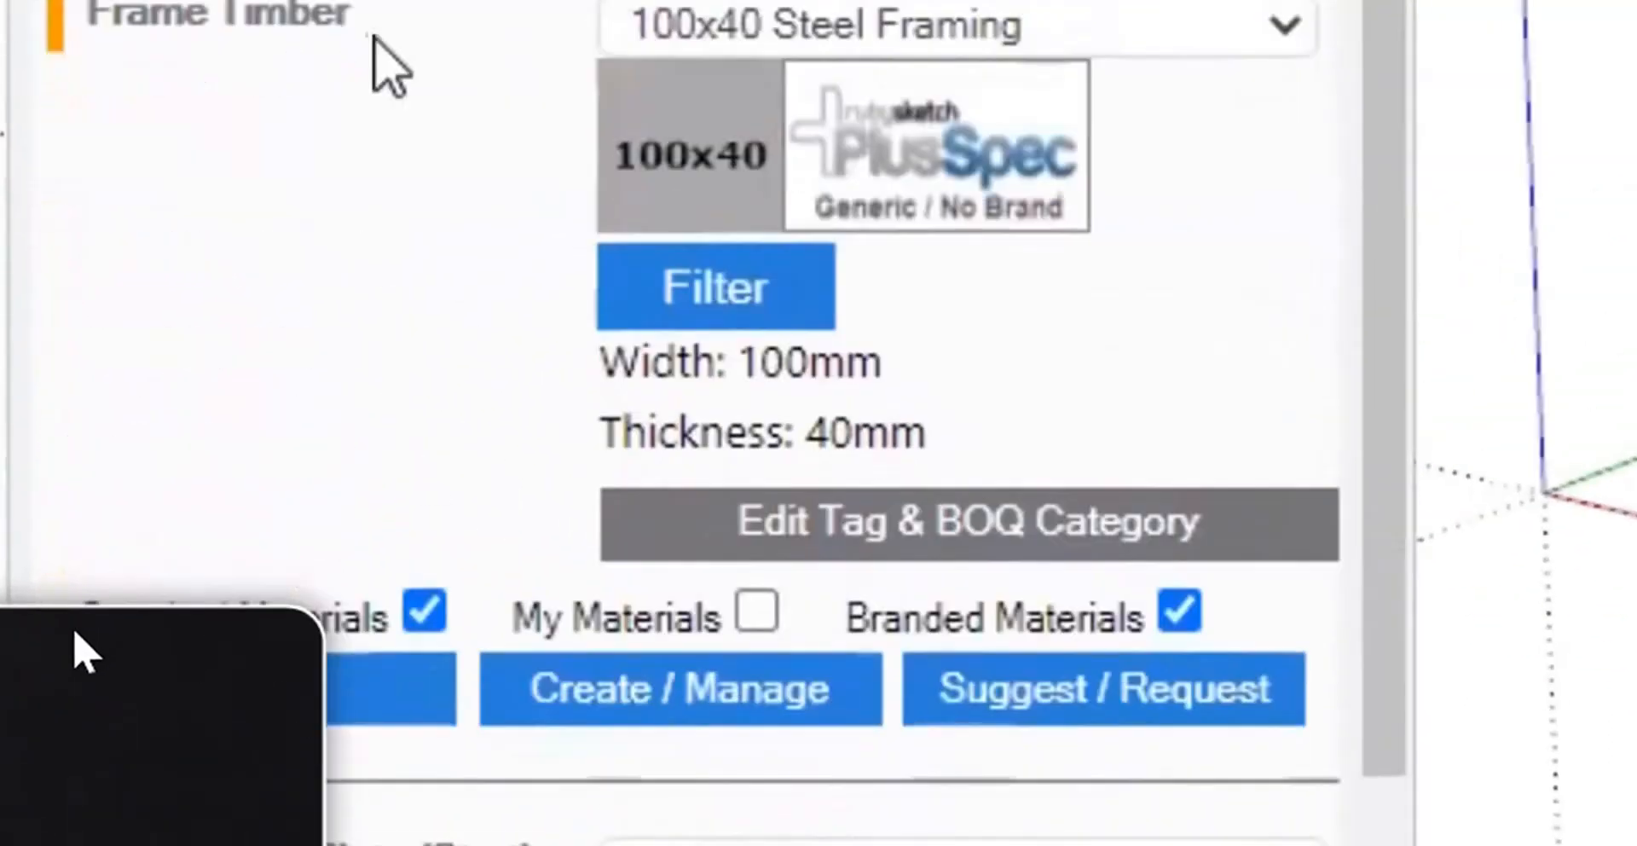
pyautogui.scroll(1, 401, 273)
pyautogui.click(417, 302)
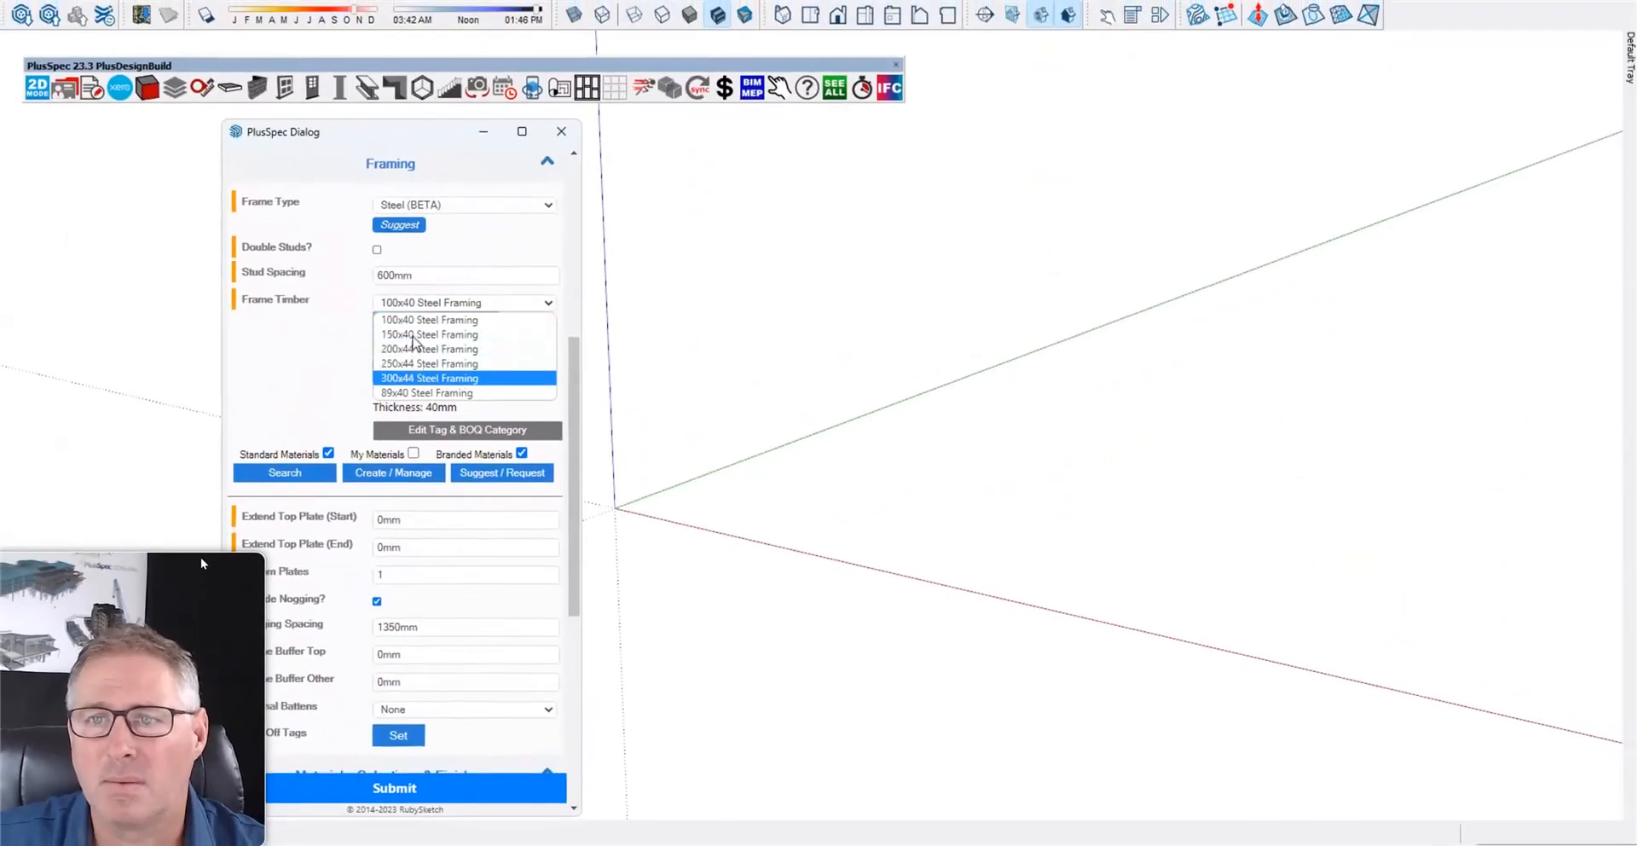
pyautogui.click(418, 320)
pyautogui.scroll(1, 307, 444)
pyautogui.scroll(-1, 307, 477)
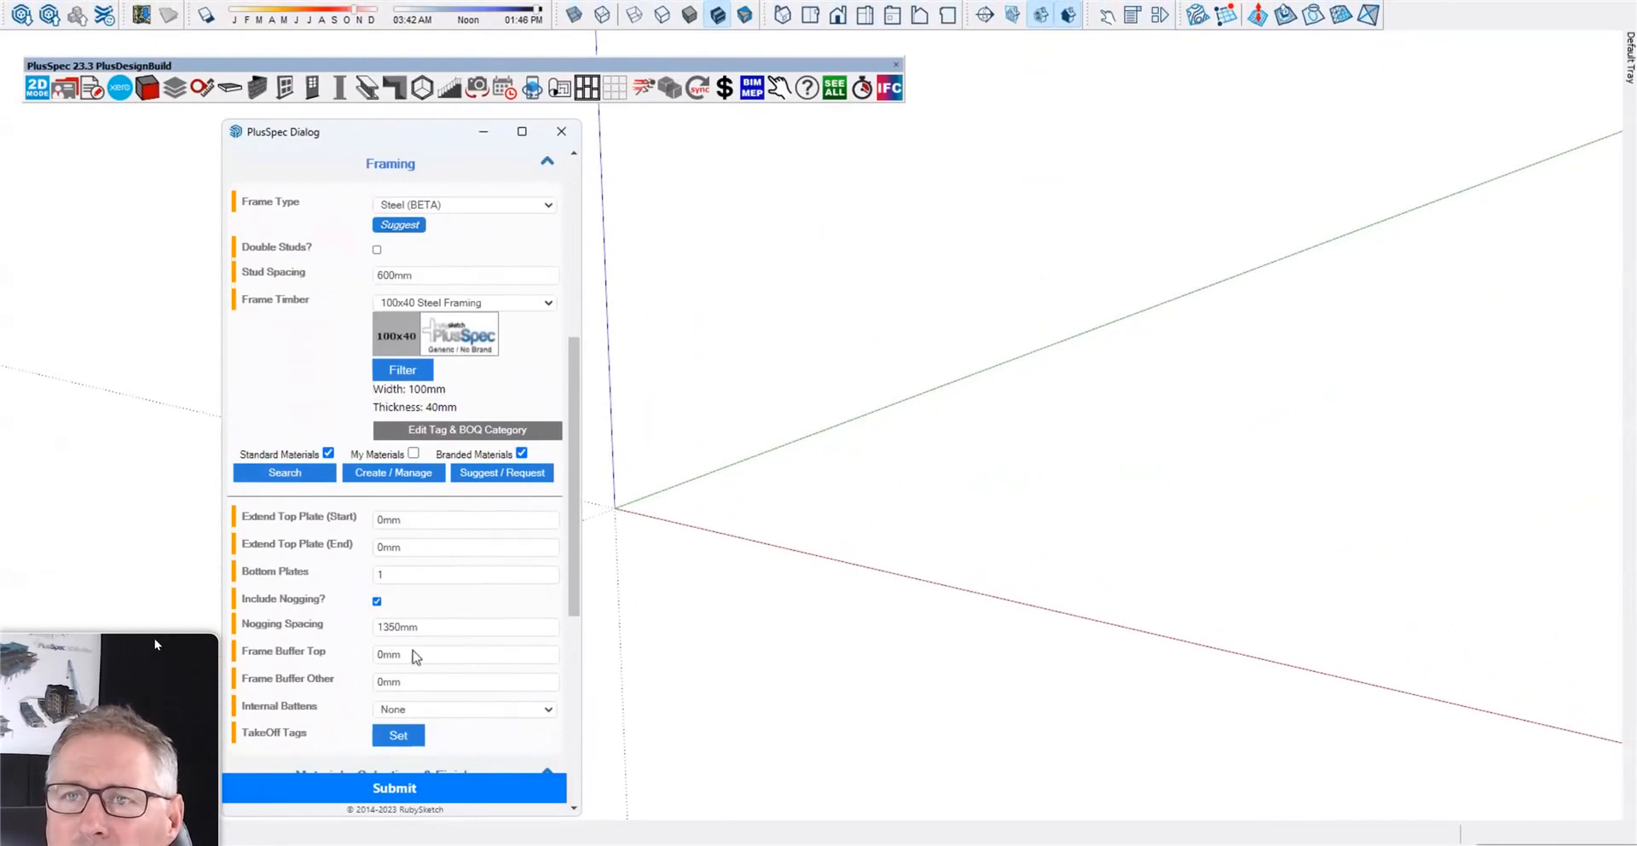
pyautogui.scroll(1, 322, 542)
# - Draw two connected walls meeting at 90° near the origin, flipping the draw direction to swap the internal and external sides
pyautogui.moveTo(723, 472); pyautogui.dragTo(851, 449, button='middle')
pyautogui.click(732, 503)
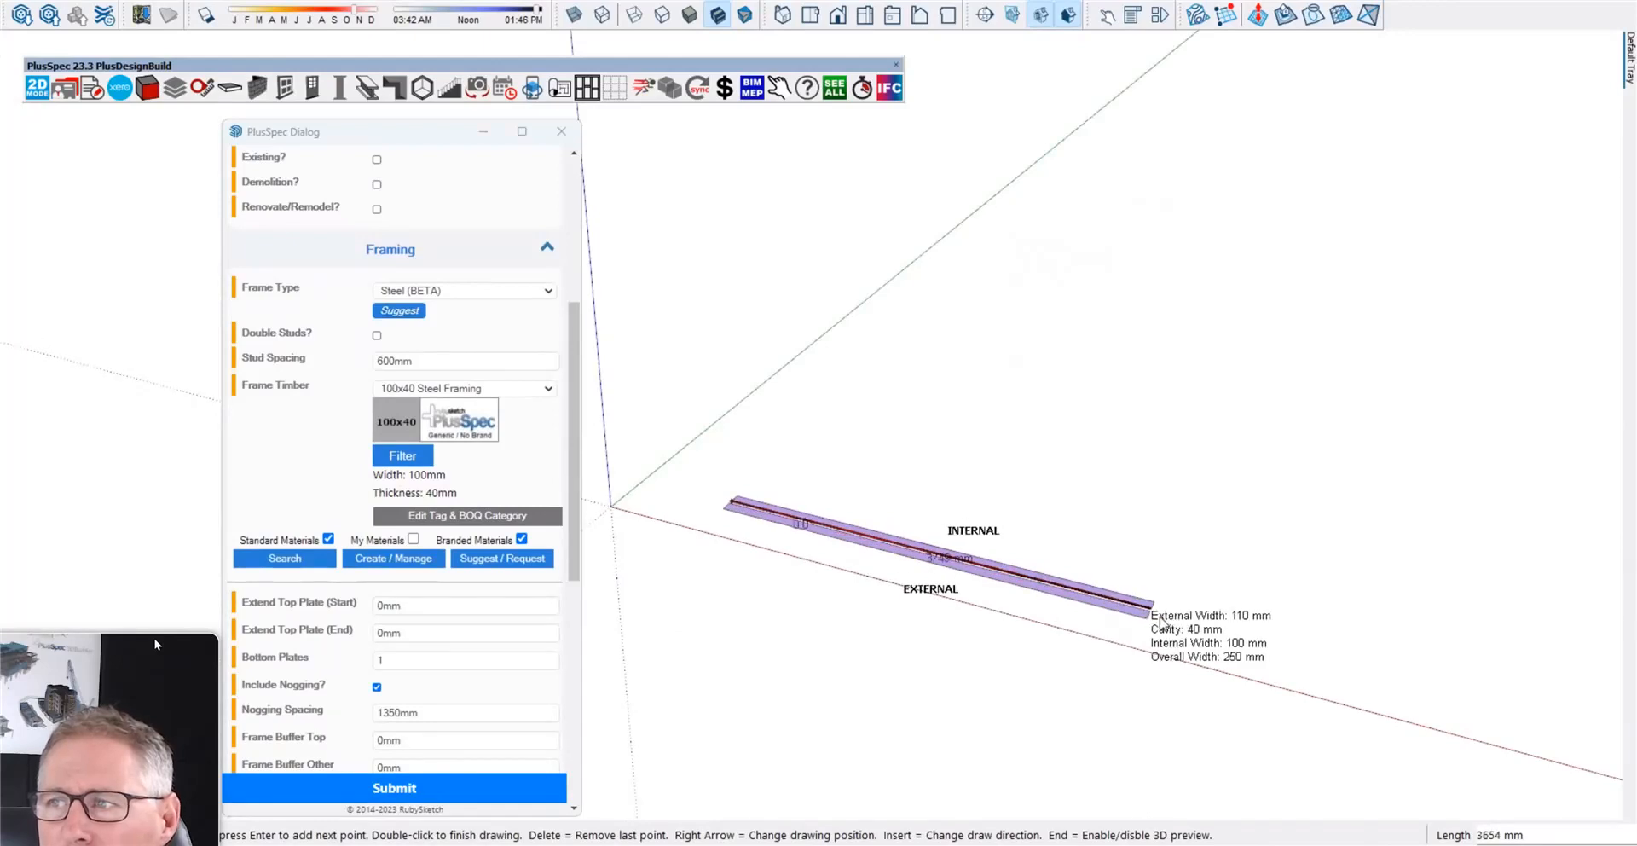
pyautogui.click(1300, 645)
pyautogui.scroll(-3, 1287, 486)
pyautogui.moveTo(1286, 487); pyautogui.dragTo(990, 647, button='middle')
pyautogui.scroll(-1, 991, 647)
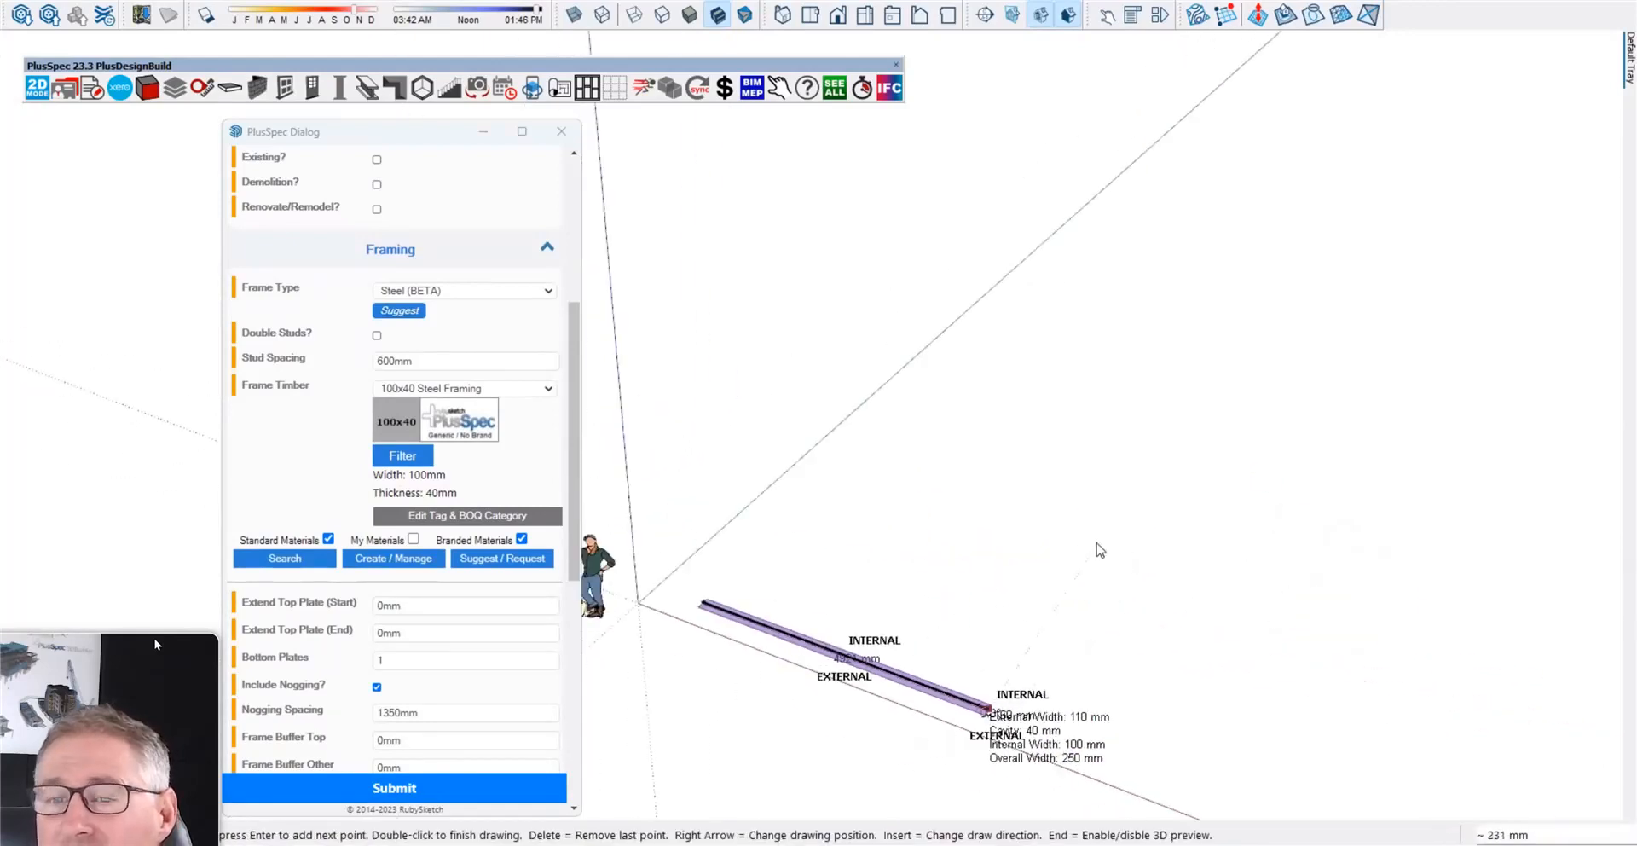
pyautogui.press('Insert')
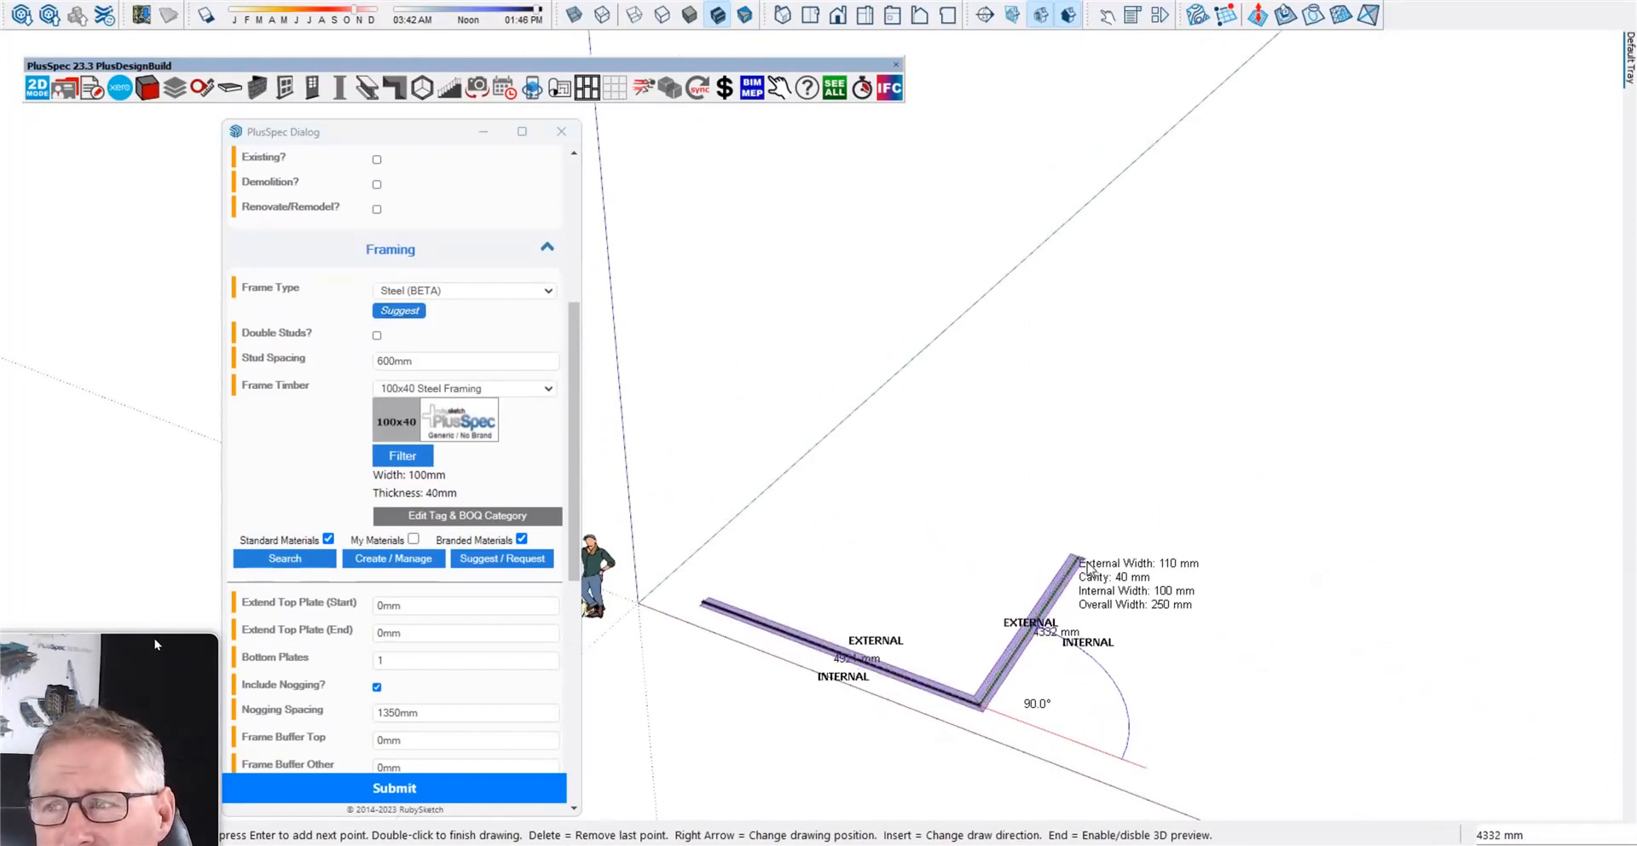
pyautogui.doubleClick(1099, 537)
# - Examine the steel studs, plates and noggings on the inner side of both walls and at their corner
pyautogui.moveTo(989, 563); pyautogui.dragTo(932, 547, button='middle')
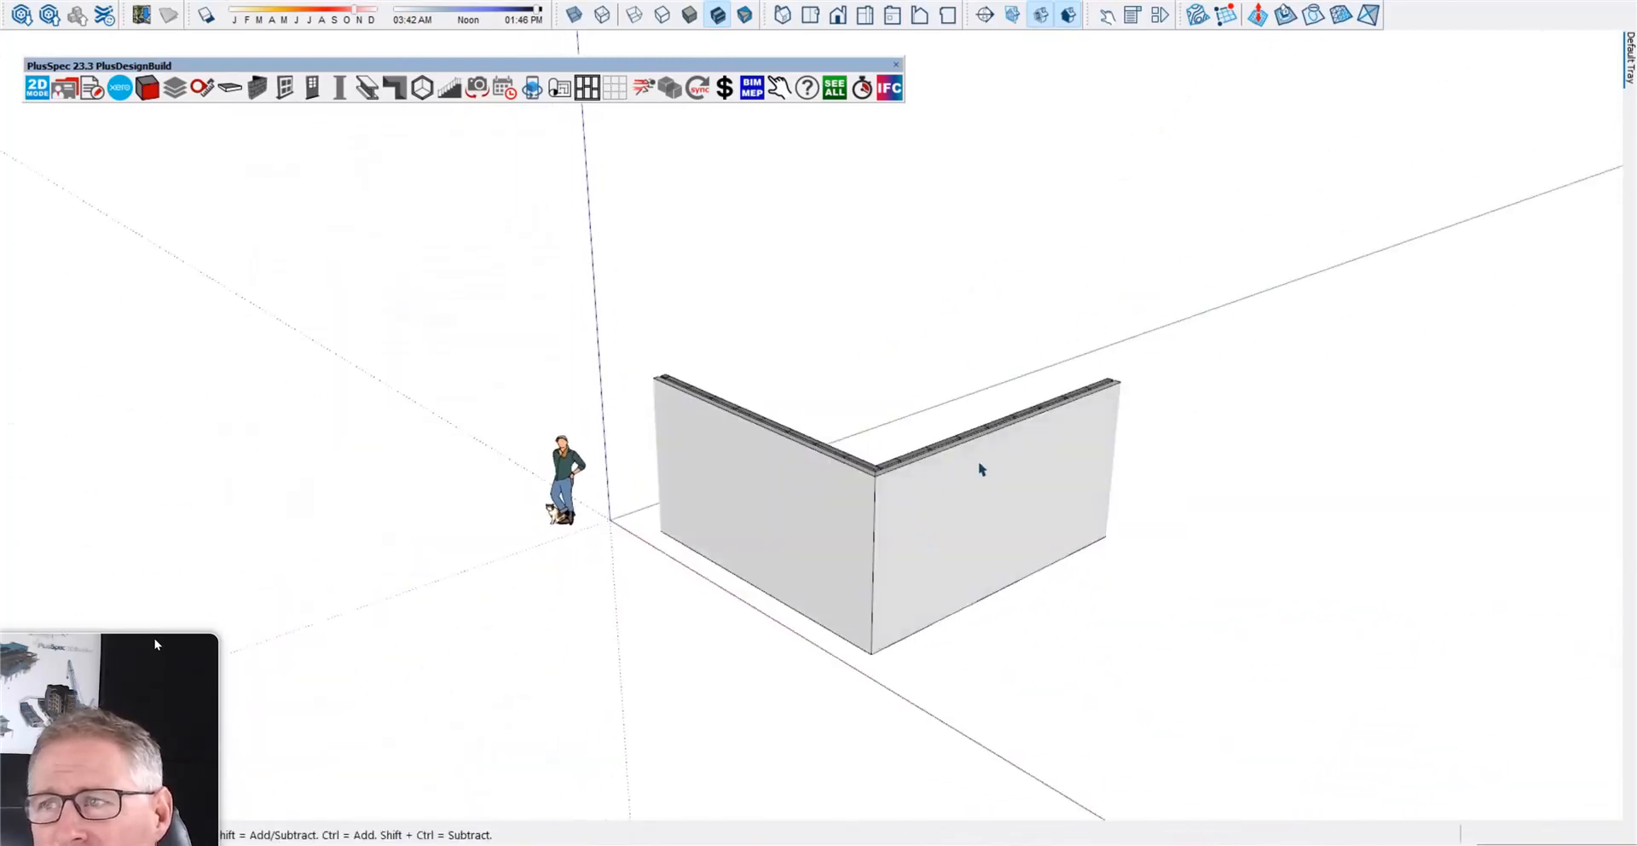
pyautogui.moveTo(980, 475); pyautogui.dragTo(573, 484, button='middle')
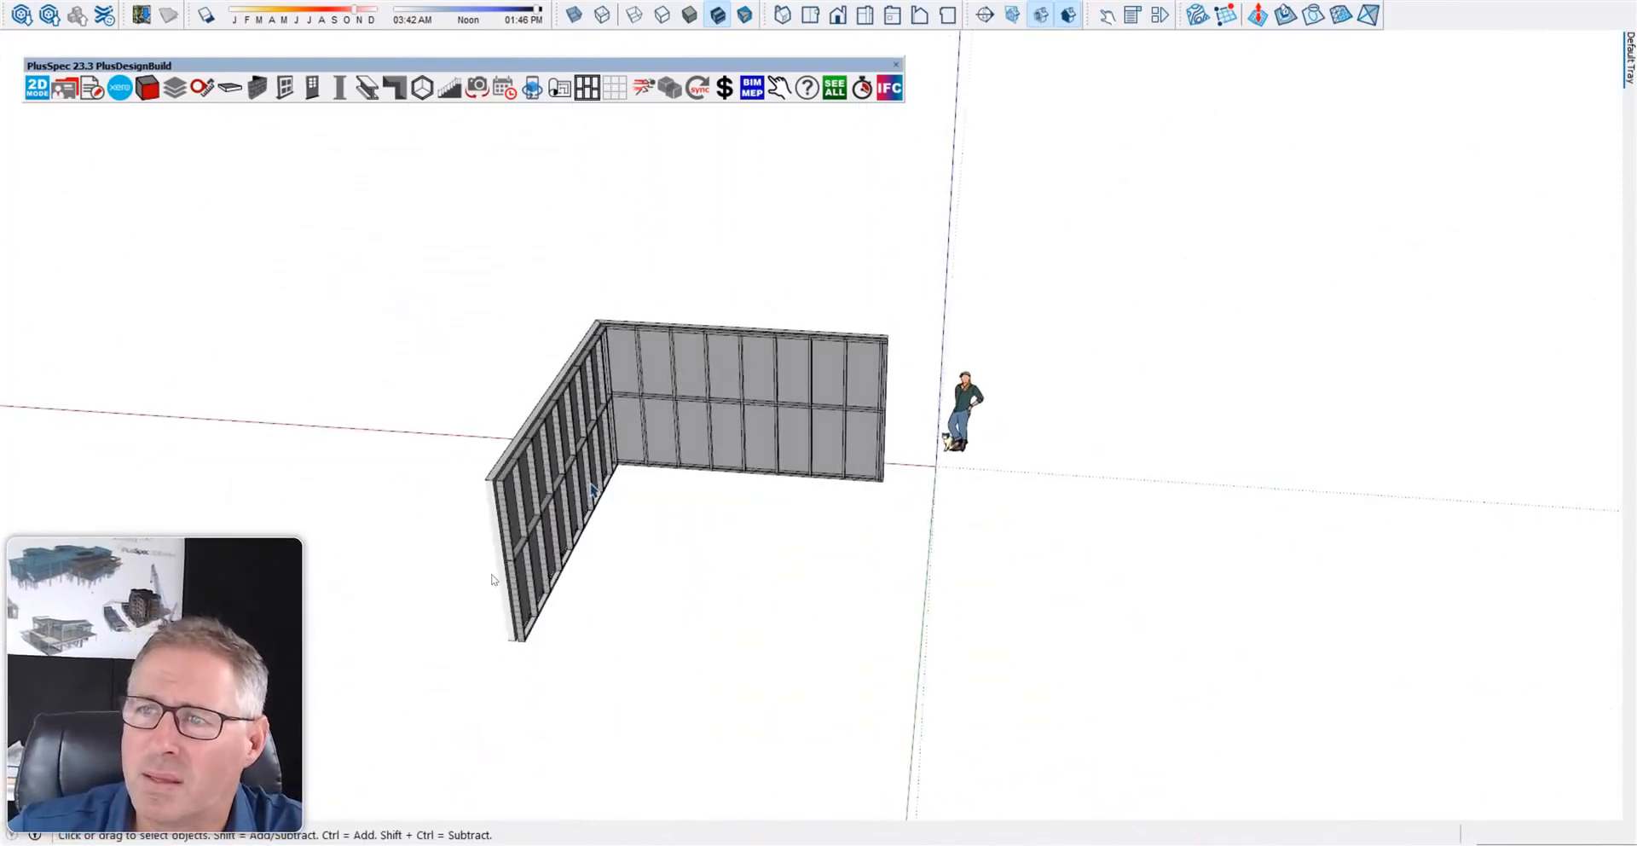
pyautogui.moveTo(675, 435); pyautogui.dragTo(467, 445, button='middle')
pyautogui.moveTo(759, 488); pyautogui.dragTo(756, 468, button='middle')
pyautogui.scroll(5, 764, 444)
pyautogui.scroll(6, 1001, 322)
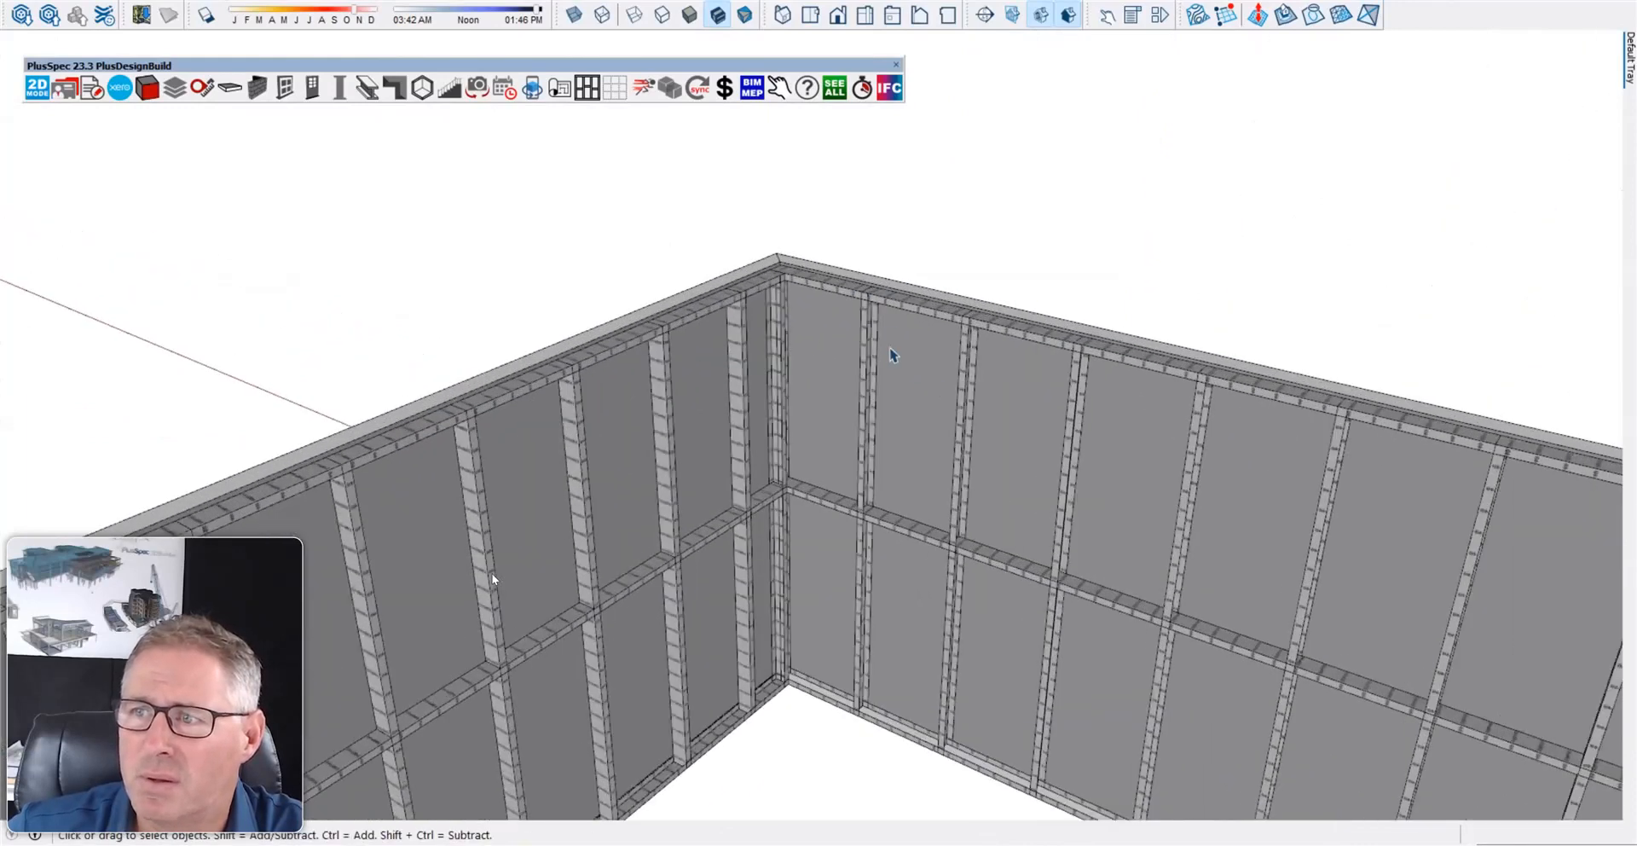
pyautogui.moveTo(773, 358); pyautogui.dragTo(616, 253, button='middle')
pyautogui.press('space')
pyautogui.scroll(-10, 785, 336)
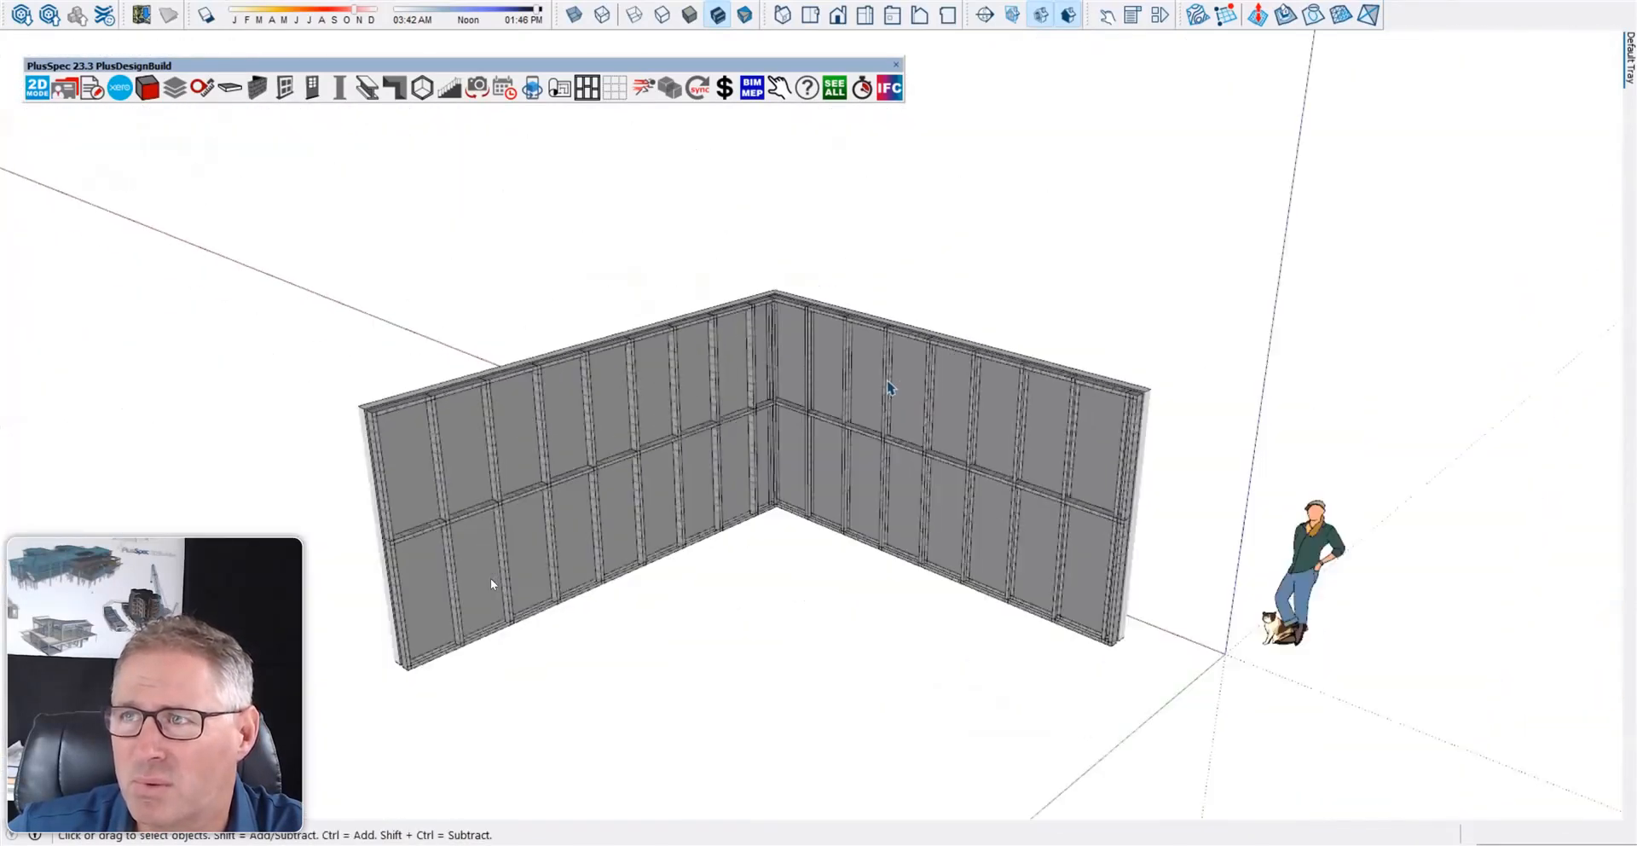
# - Edit the wall nearer the origin, changing its Wall Shape to Gable with the pitch given in degrees
pyautogui.rightClick(937, 372)
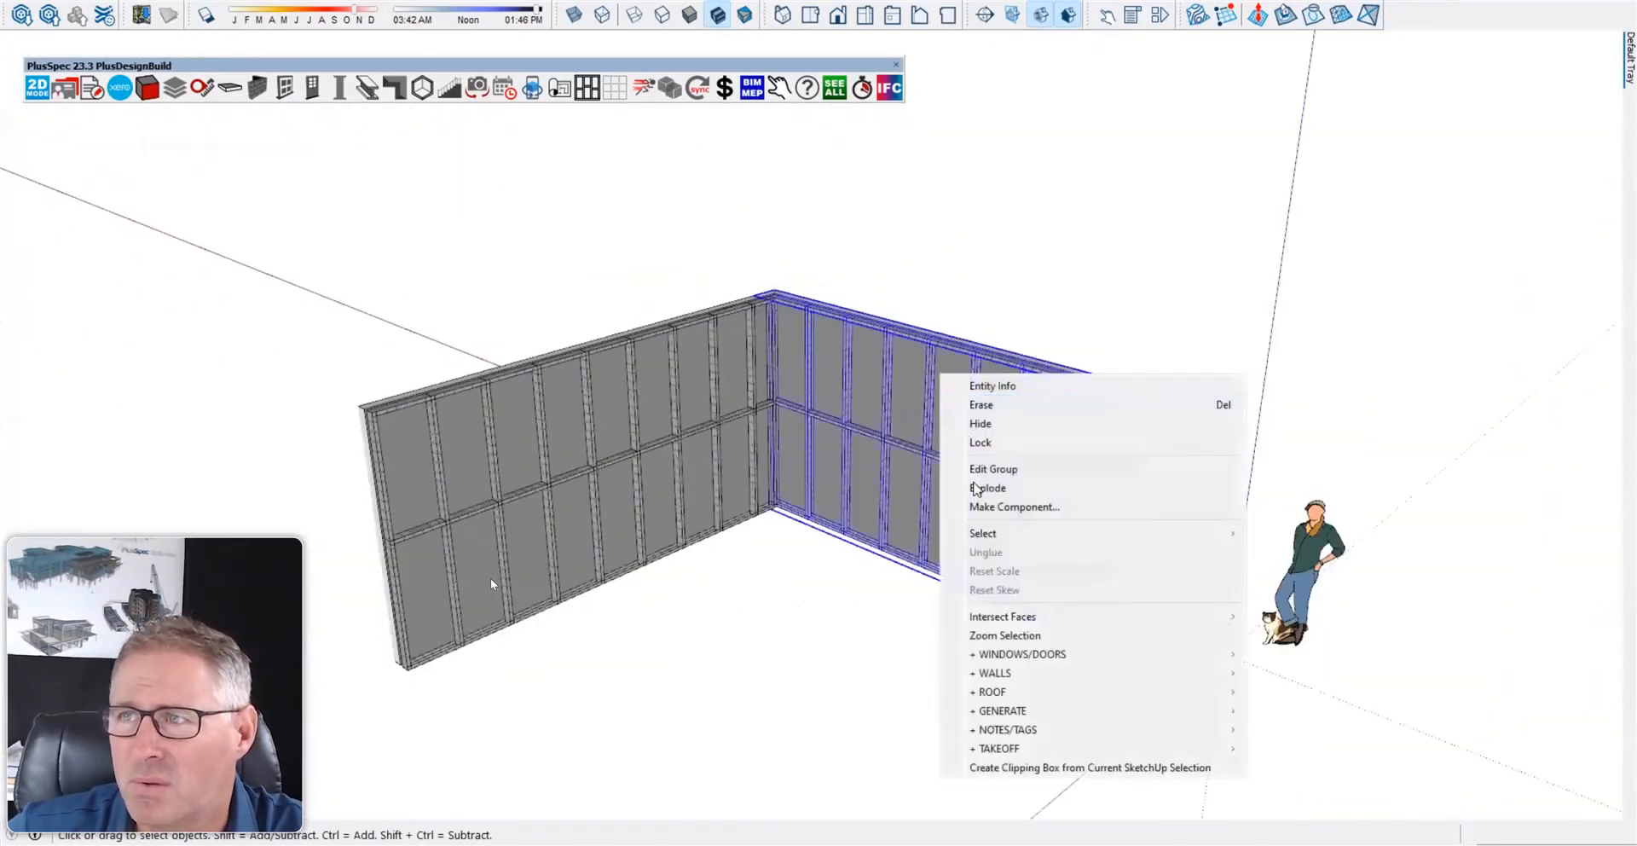
pyautogui.moveTo(1015, 673)
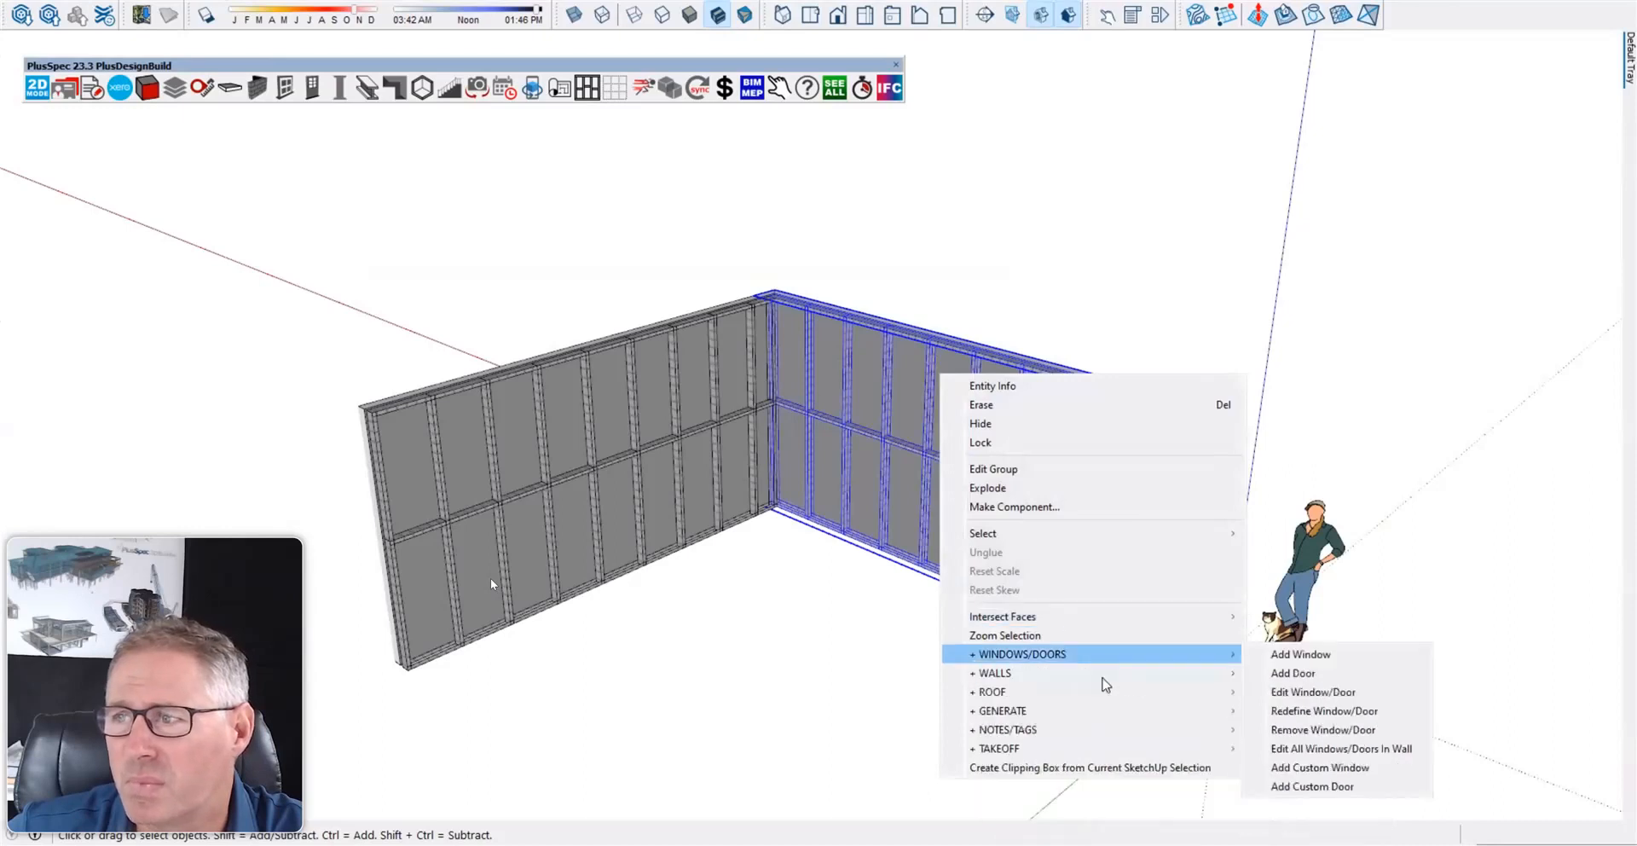
pyautogui.moveTo(1279, 673)
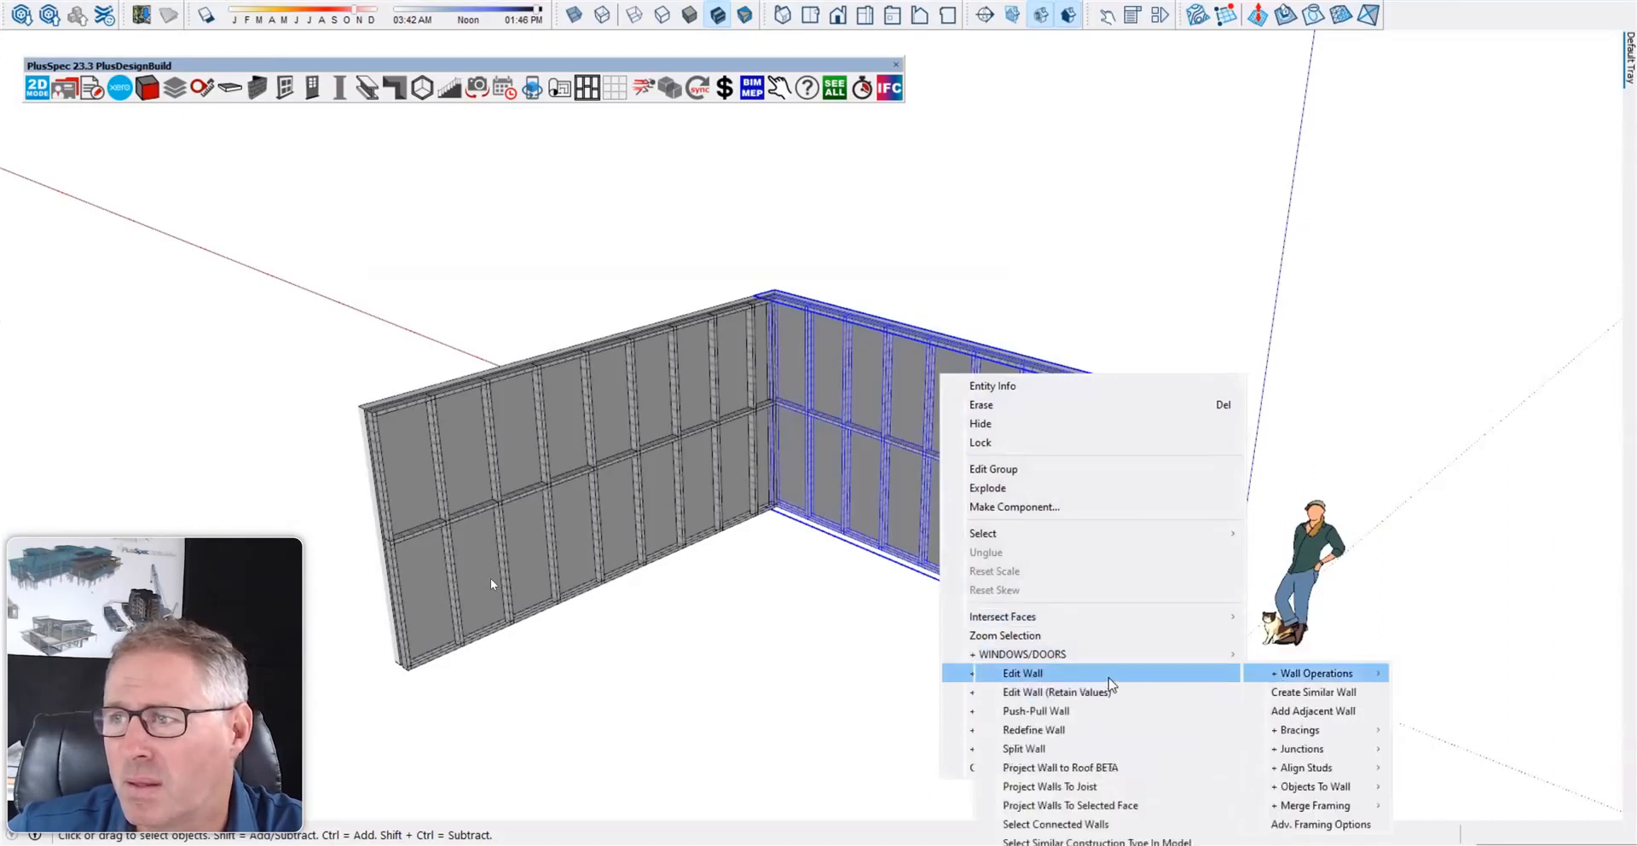
pyautogui.click(1115, 674)
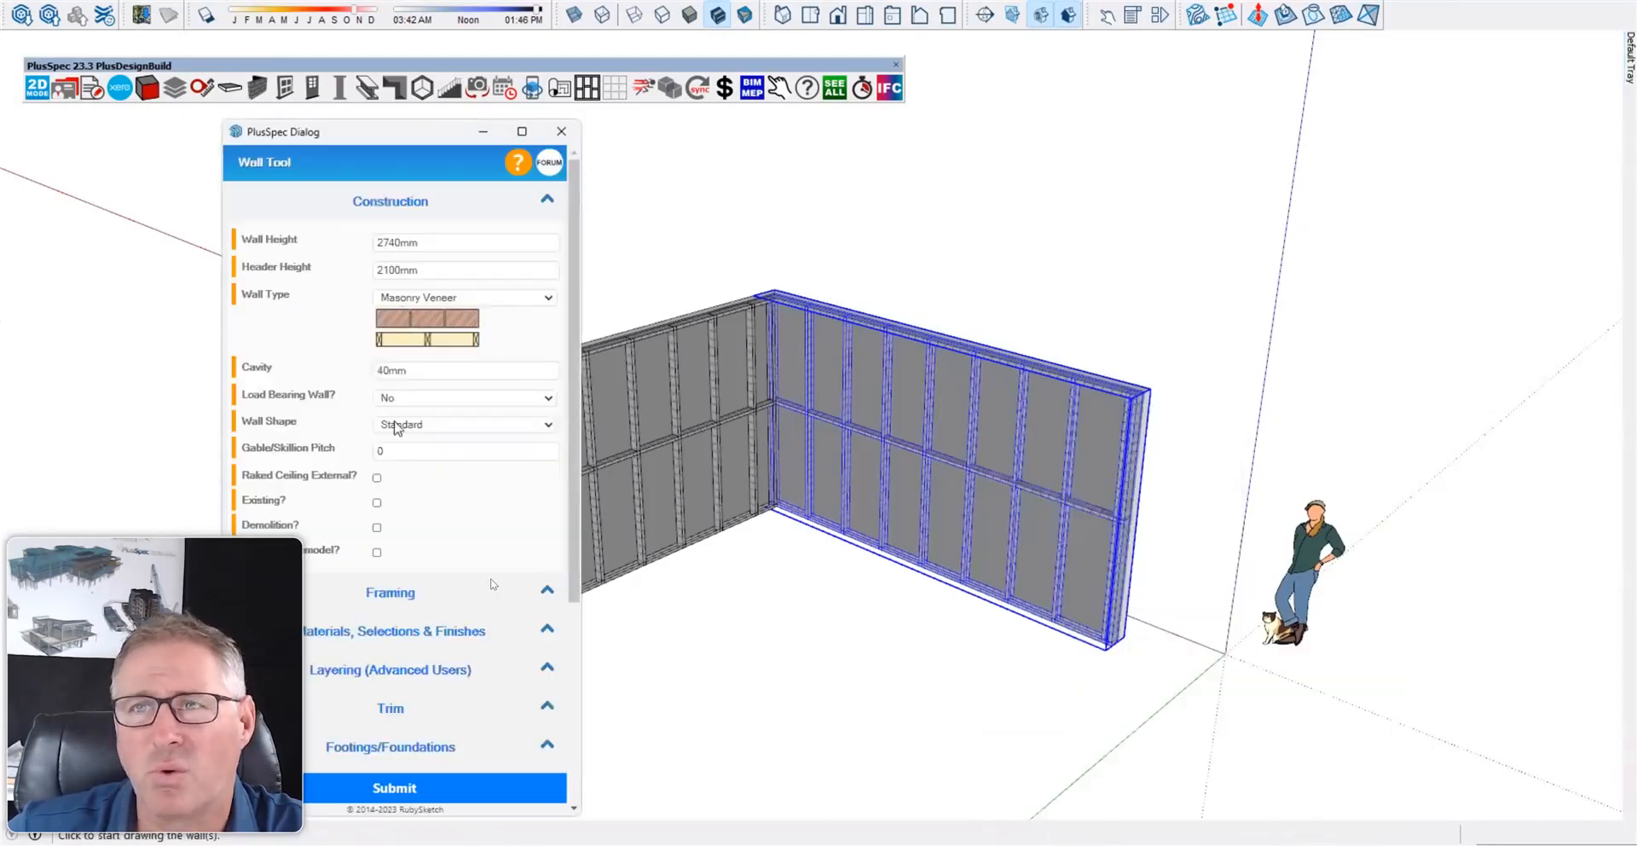
pyautogui.click(401, 432)
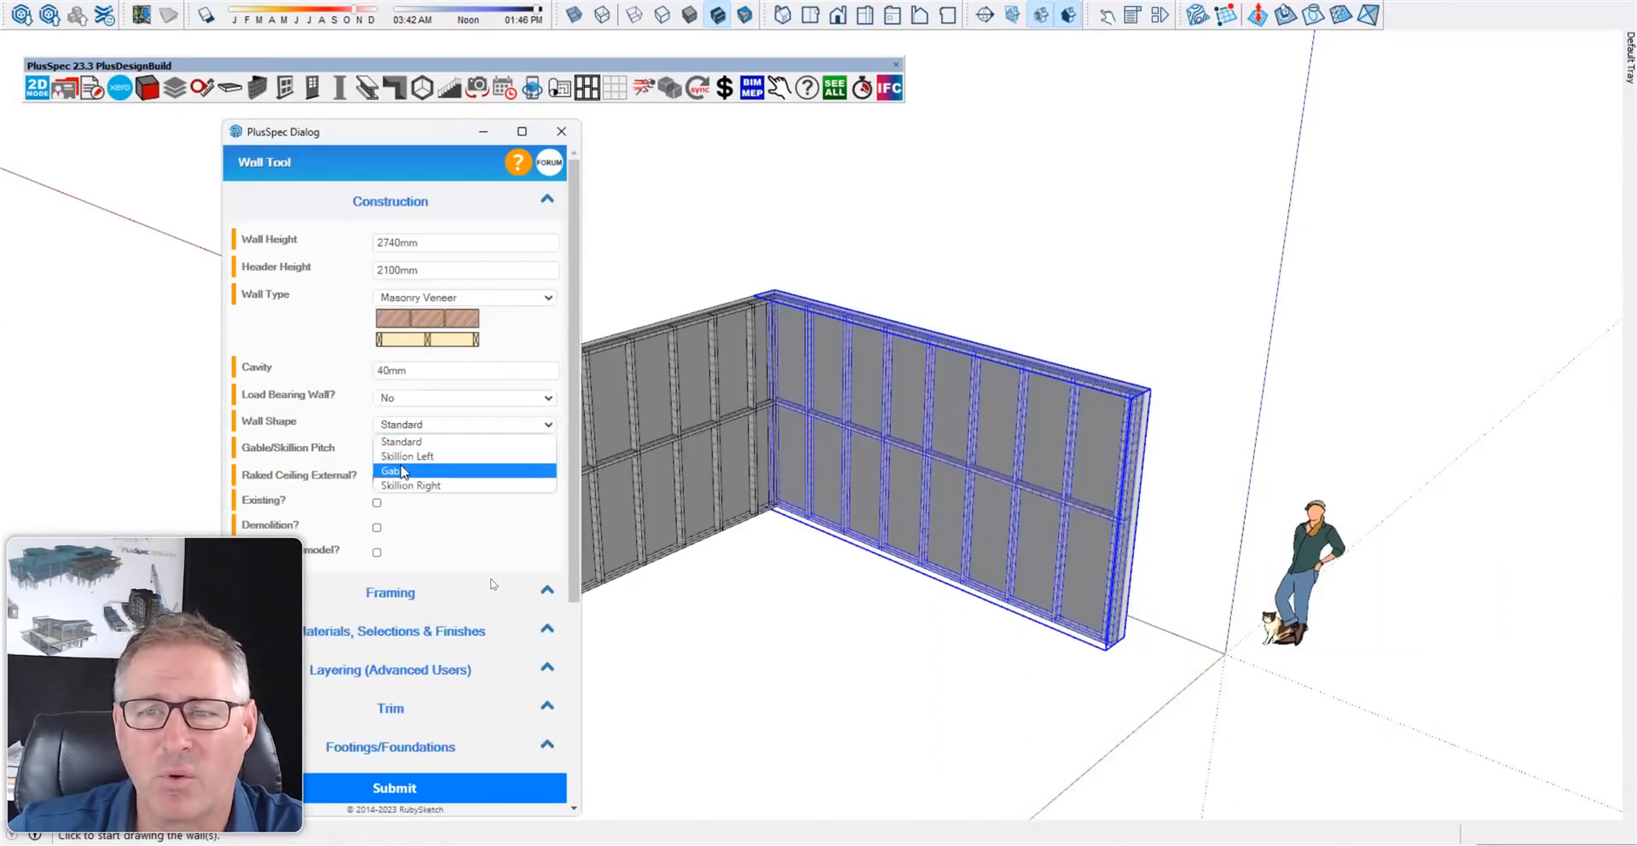
pyautogui.click(404, 468)
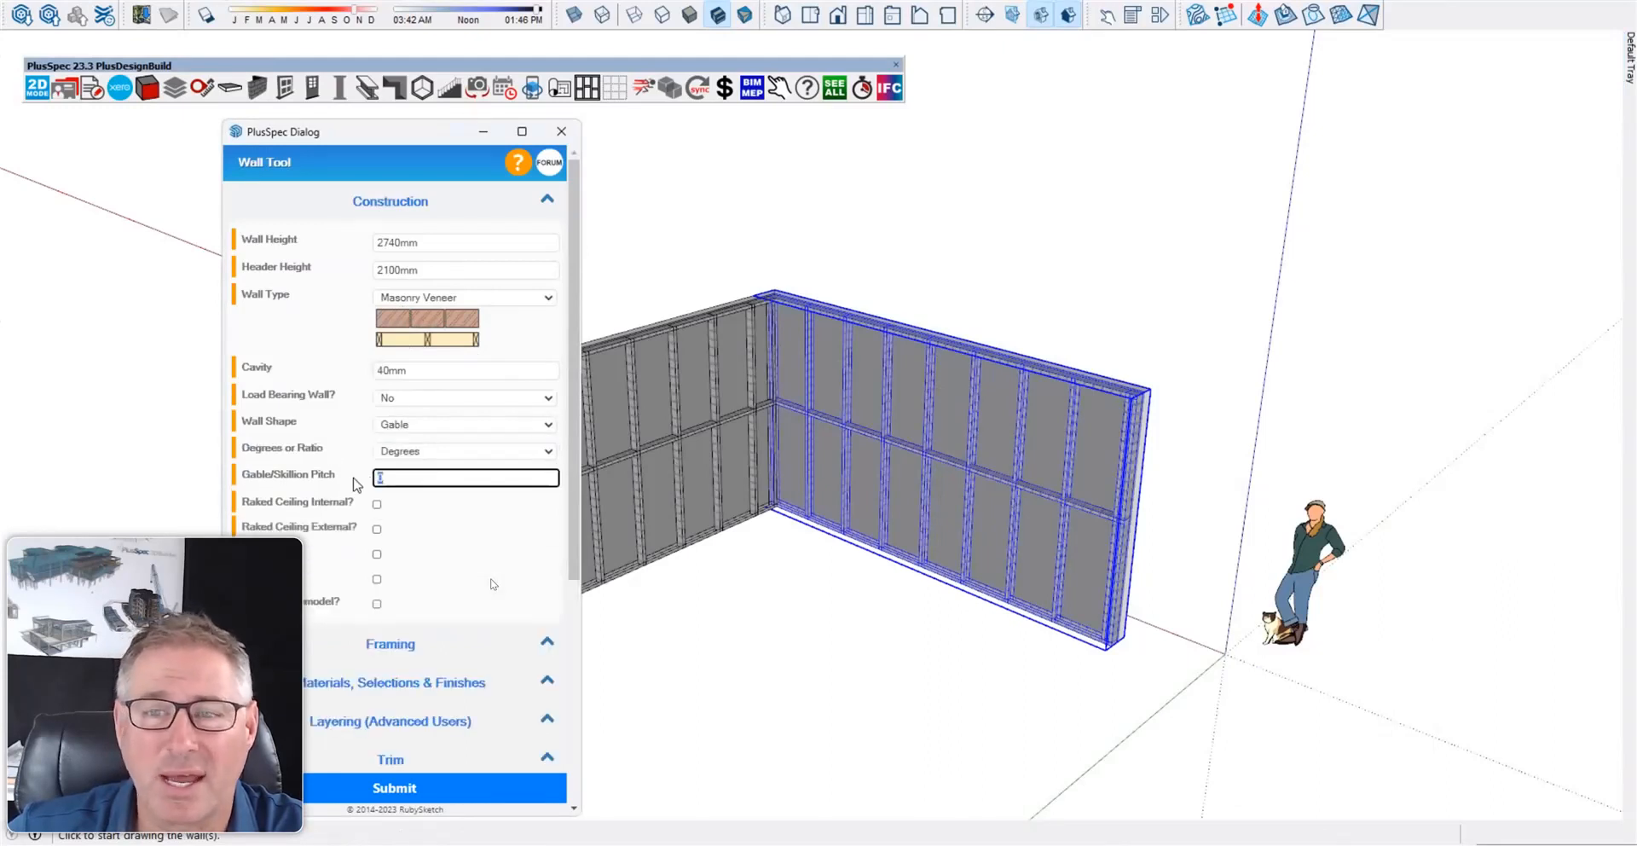
pyautogui.click(392, 786)
pyautogui.click(563, 132)
# - Add an 1100 mm high sliding window with a Truss header to the flat-topped wall, close to the corner
pyautogui.scroll(6, 1004, 358)
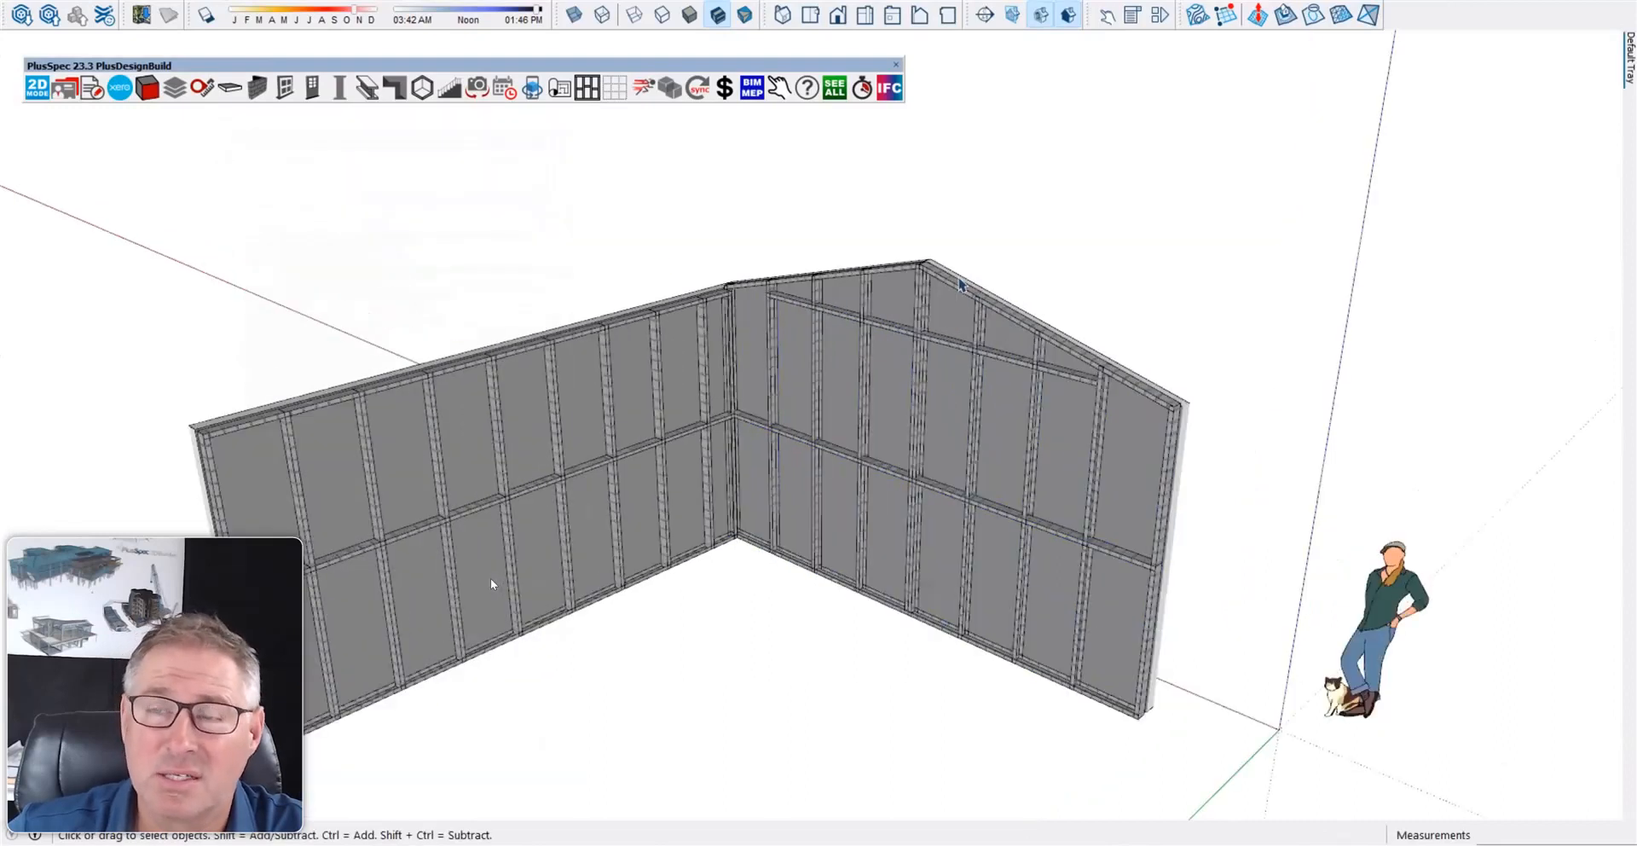
pyautogui.scroll(3, 1005, 370)
pyautogui.moveTo(1004, 370)
pyautogui.mouseDown(button='middle')
pyautogui.moveTo(1034, 293)
pyautogui.moveTo(1096, 310)
pyautogui.moveTo(1078, 301)
pyautogui.mouseUp(button='middle')
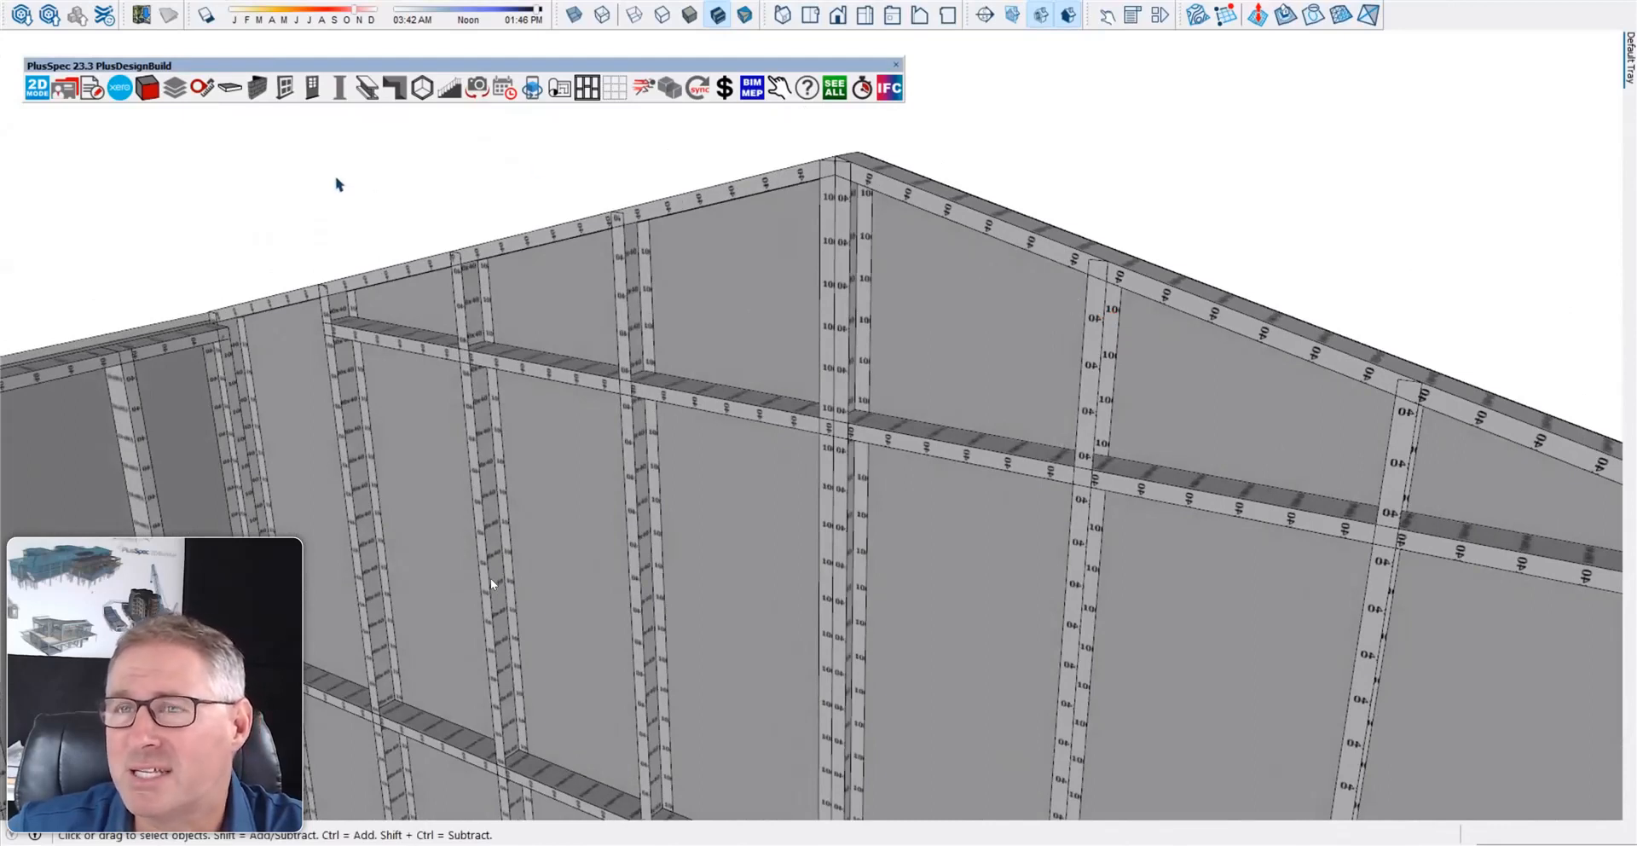
pyautogui.moveTo(661, 318); pyautogui.dragTo(562, 411, button='middle')
pyautogui.rightClick(562, 411)
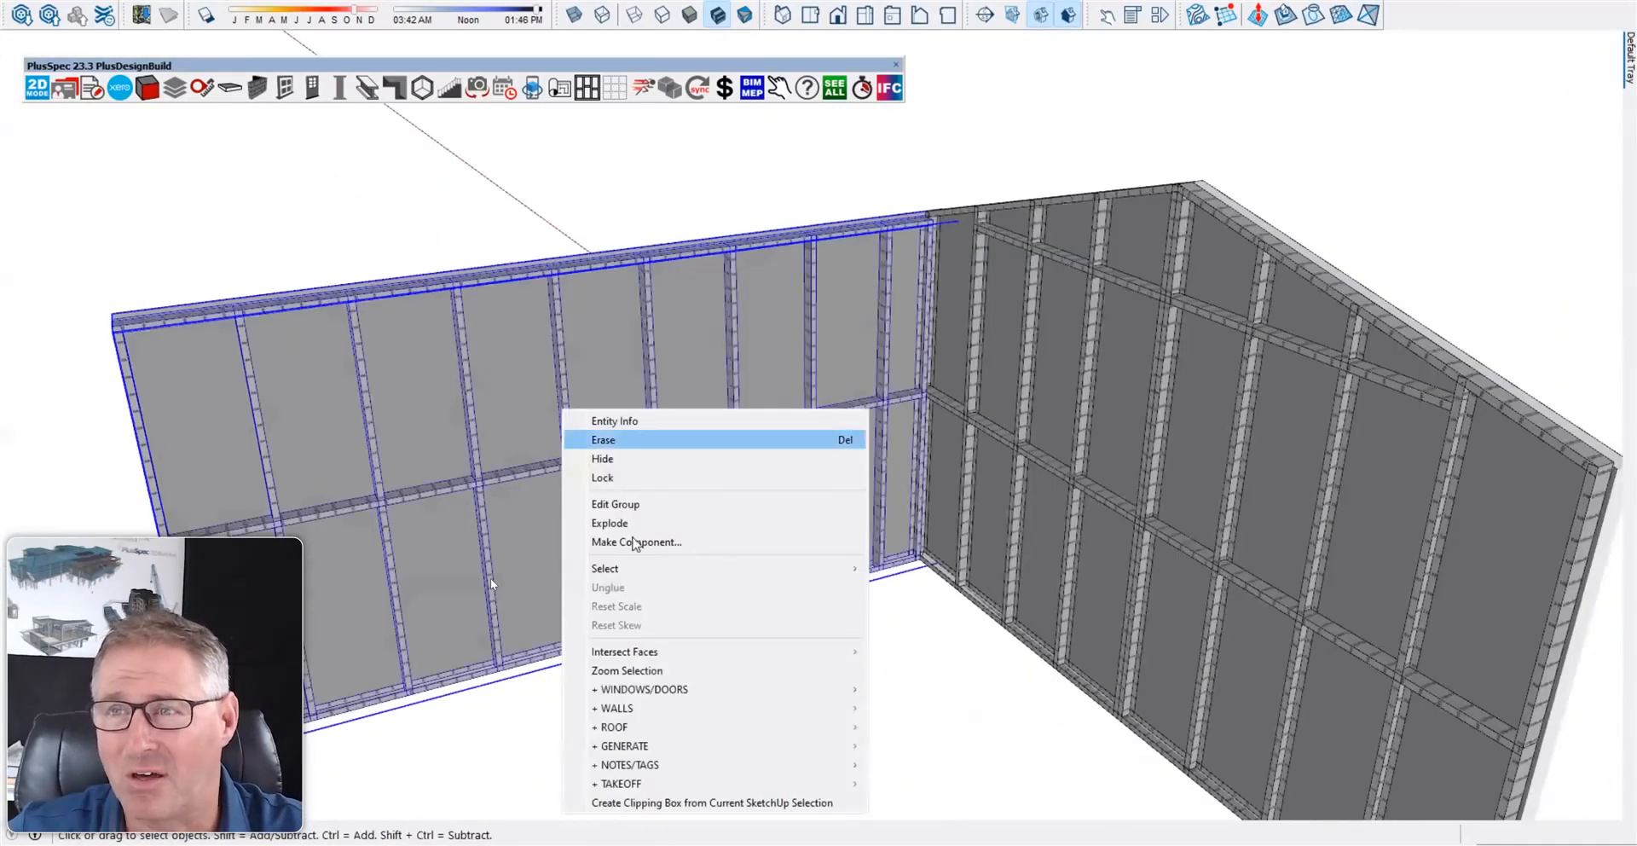
pyautogui.moveTo(645, 710)
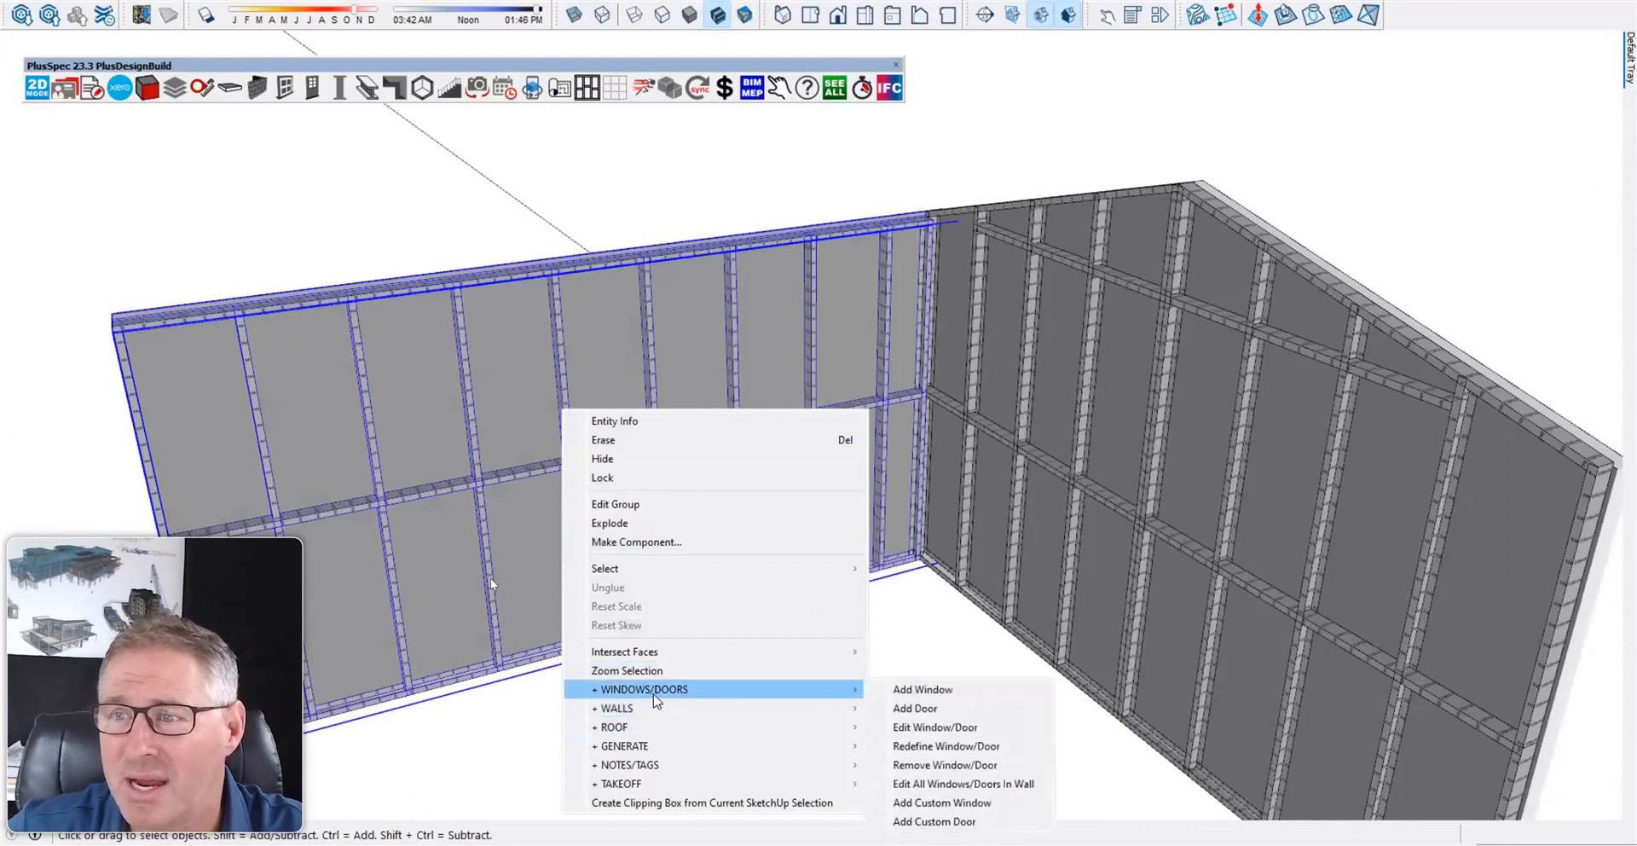
pyautogui.click(906, 698)
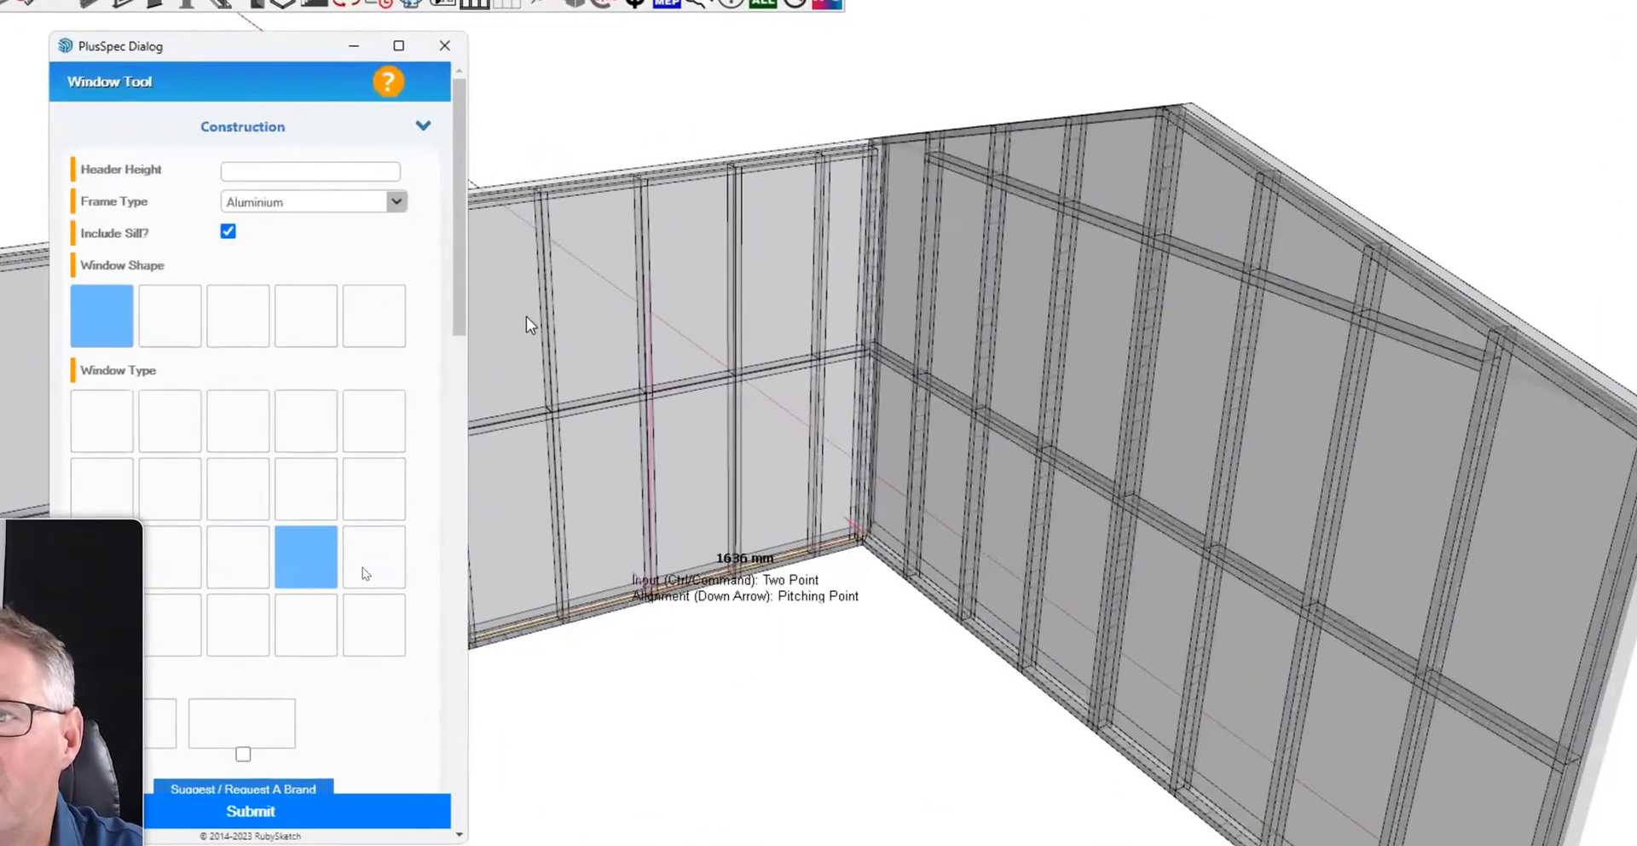
pyautogui.scroll(-5, 111, 274)
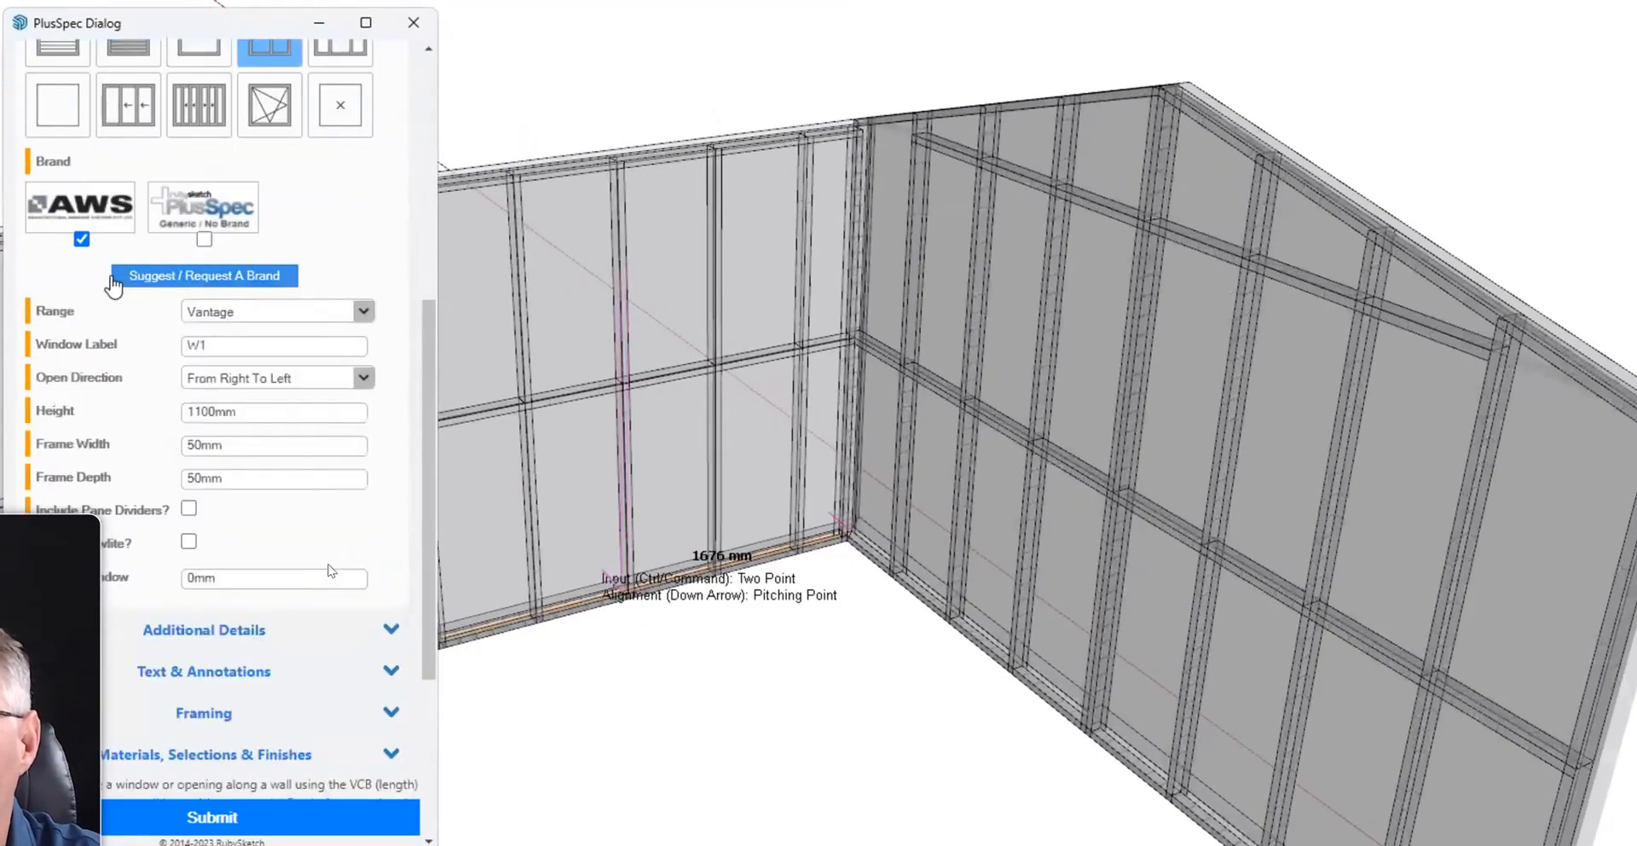
pyautogui.click(187, 723)
pyautogui.scroll(-3, 206, 551)
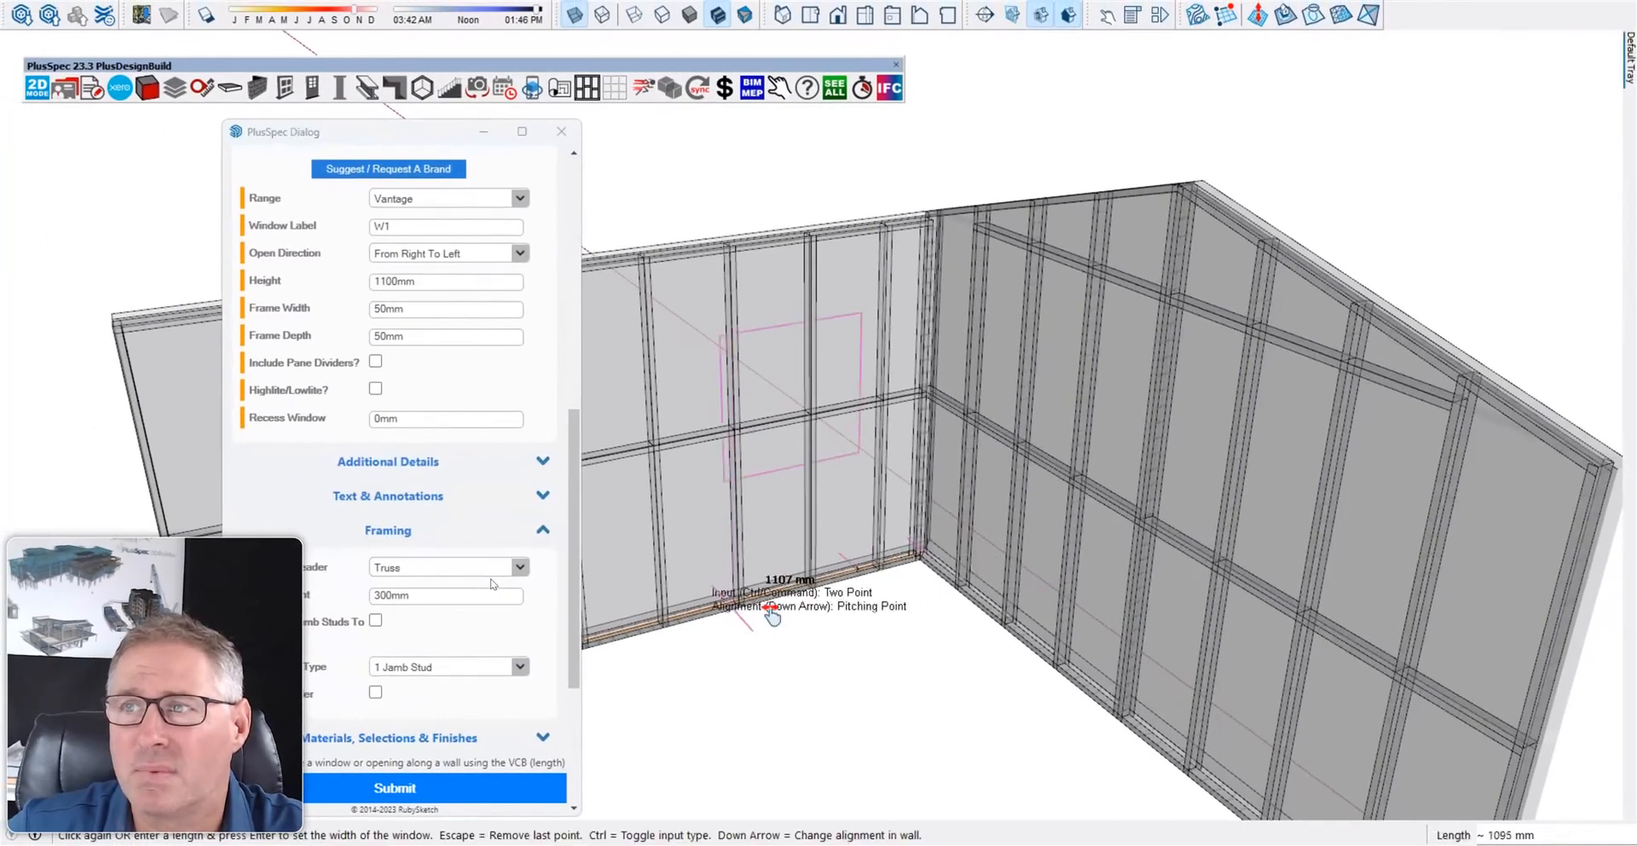
pyautogui.scroll(3, 731, 588)
pyautogui.click(793, 590)
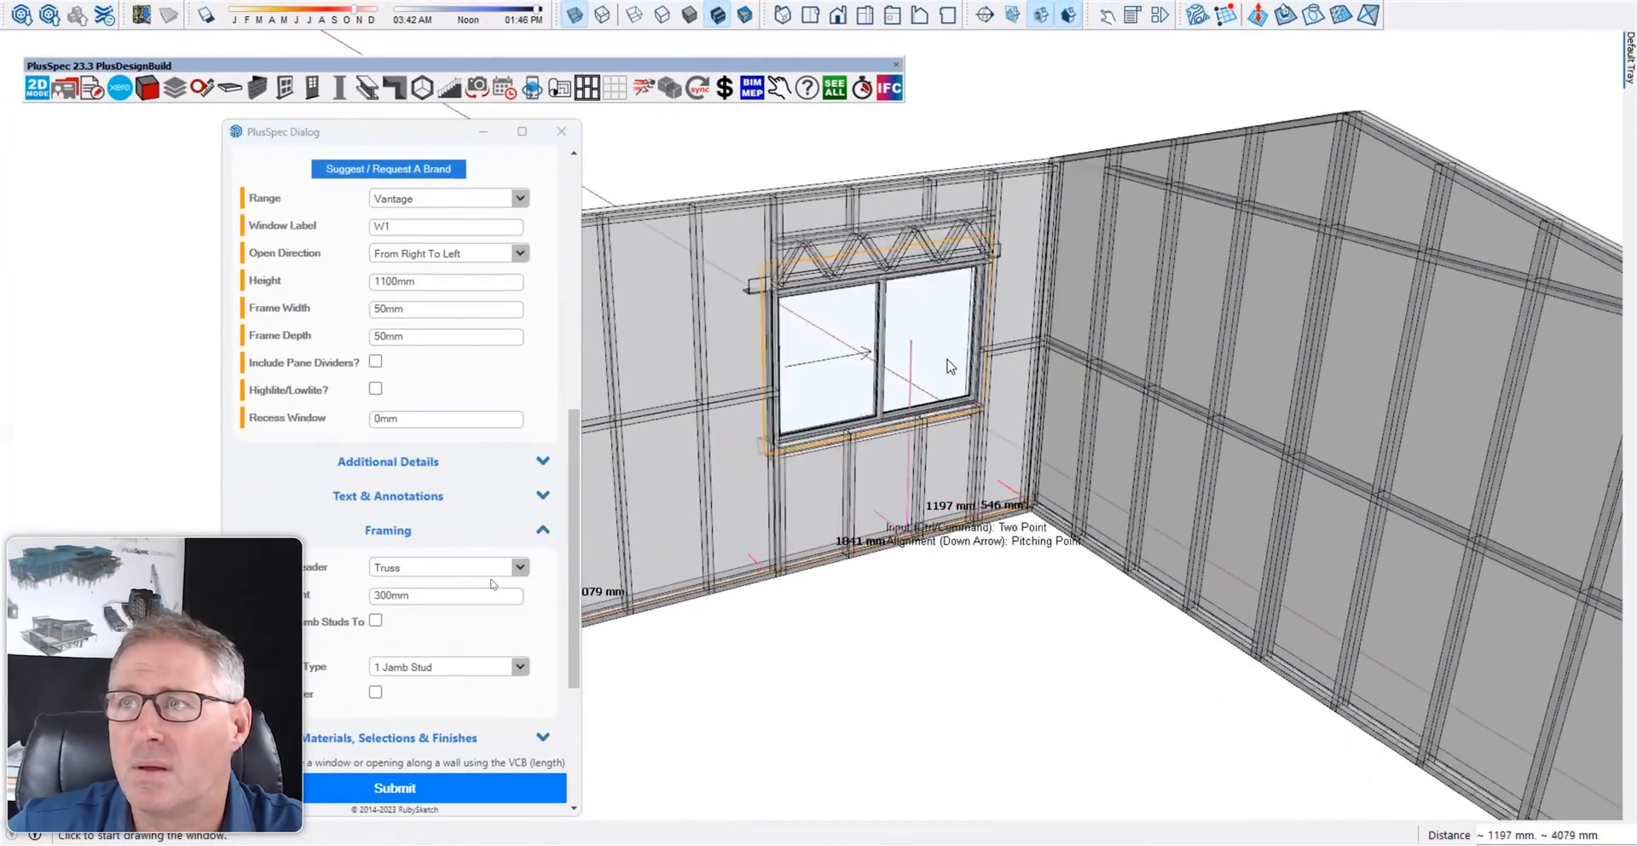
# - Generate the preset scenes for the model and switch to the Struct scene to isolate the steel framing
pyautogui.scroll(3, 801, 325)
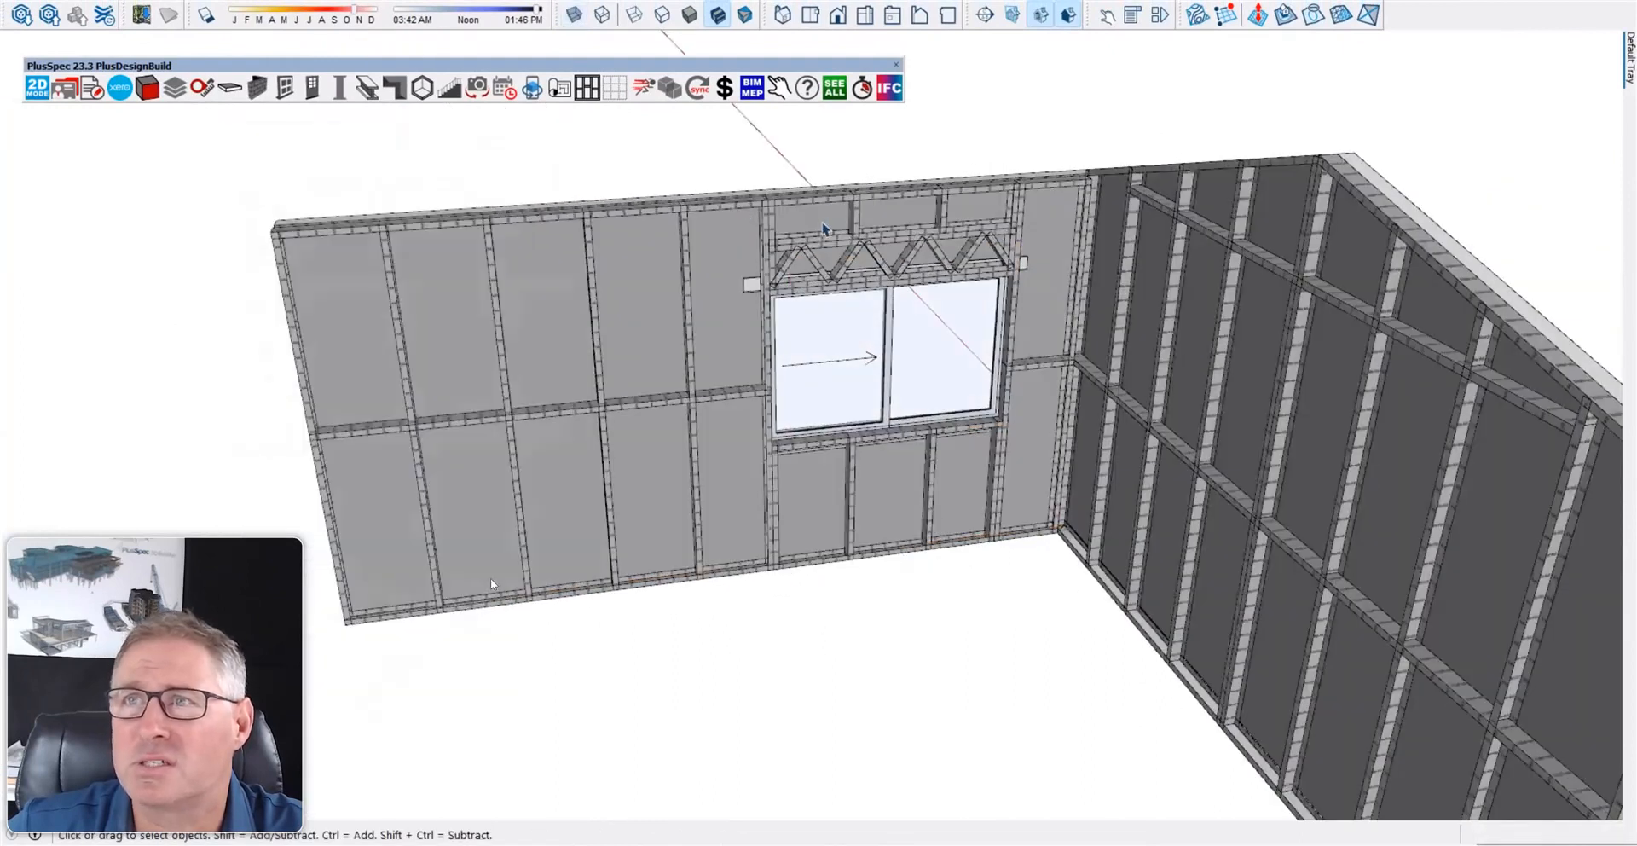
pyautogui.scroll(3, 884, 254)
pyautogui.scroll(4, 885, 254)
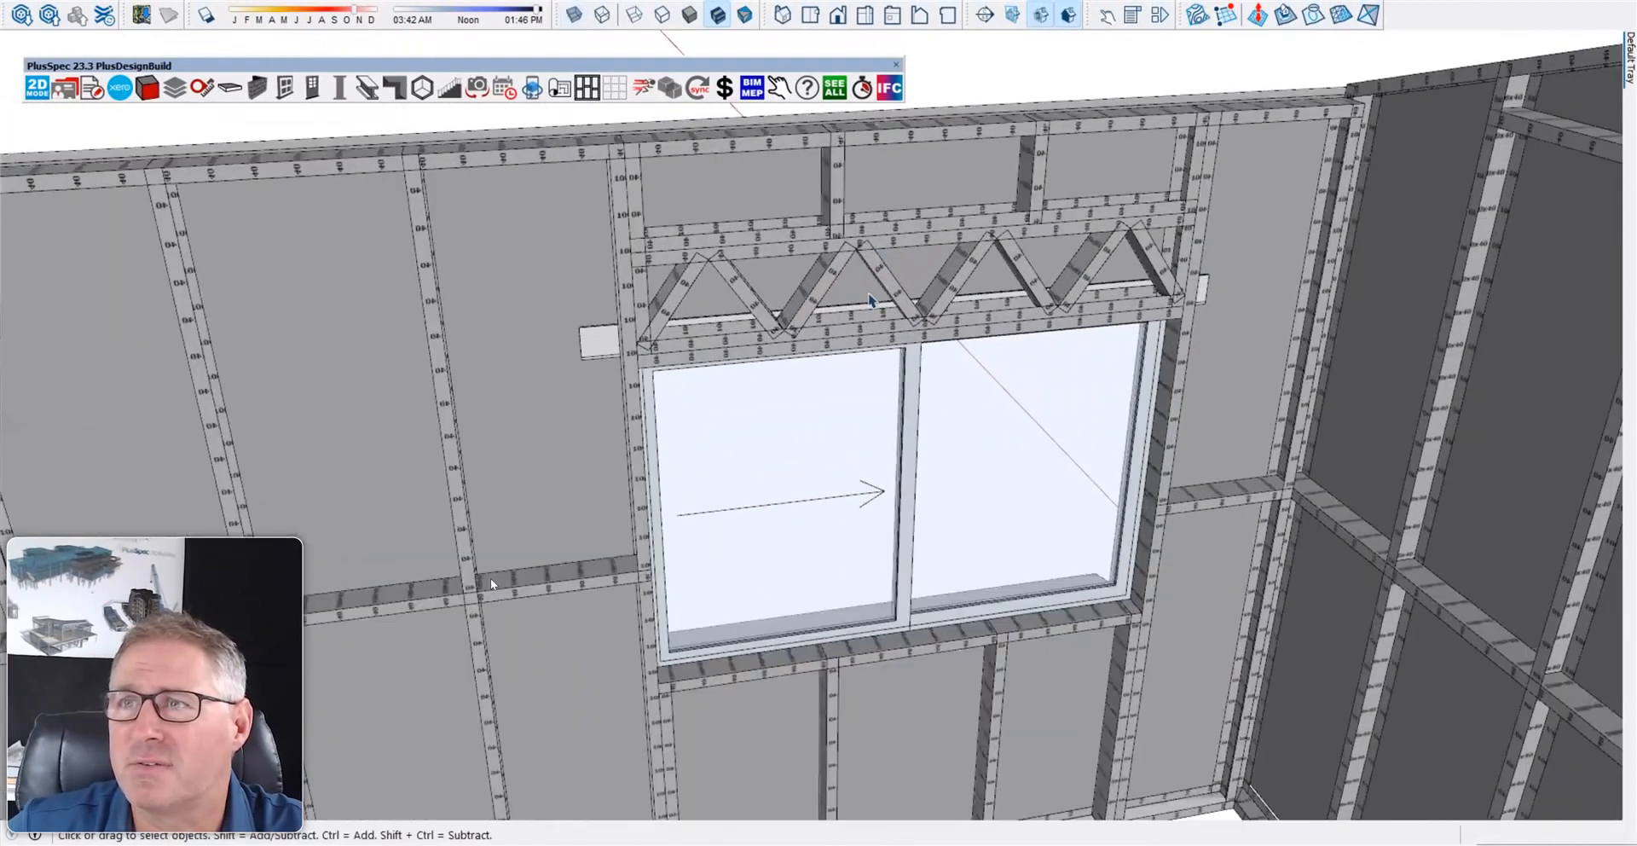
pyautogui.scroll(-5, 911, 261)
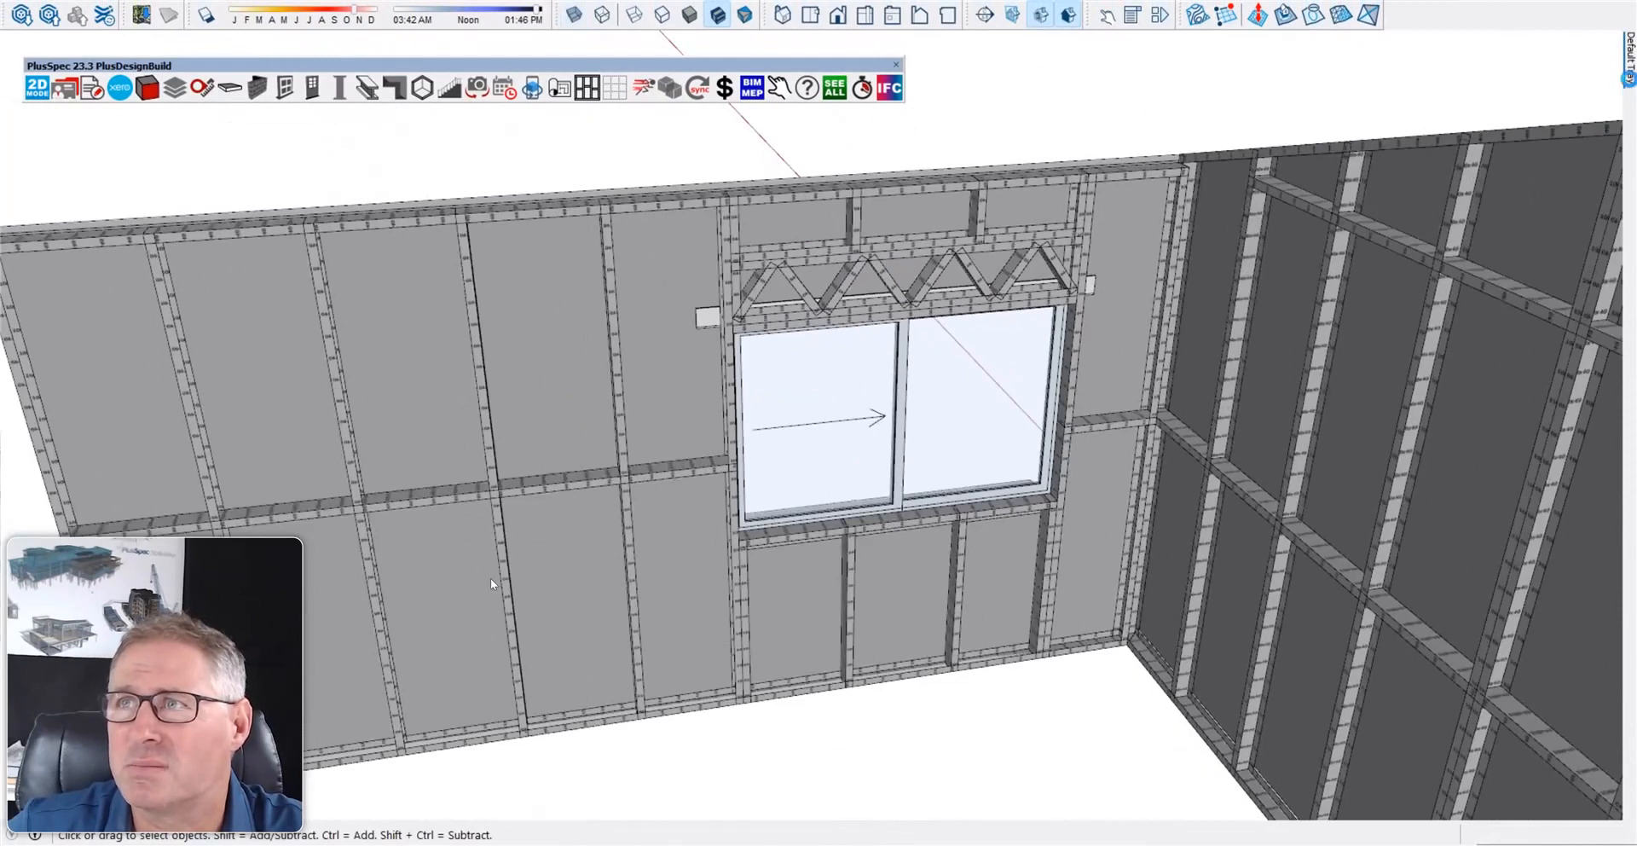
pyautogui.moveTo(1628, 60)
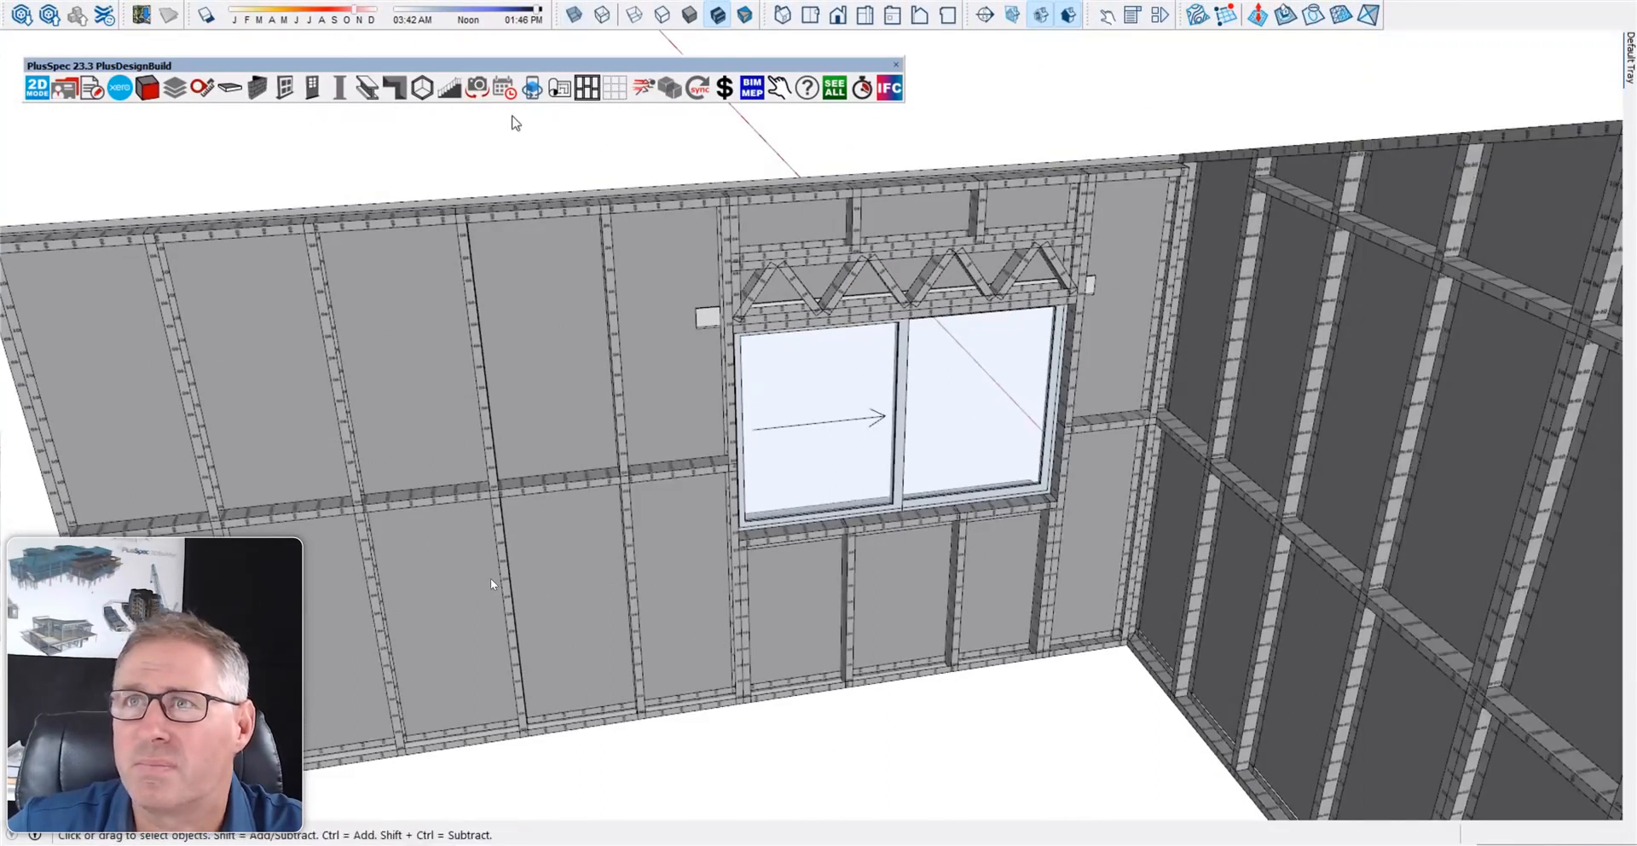
pyautogui.click(478, 87)
pyautogui.click(379, 790)
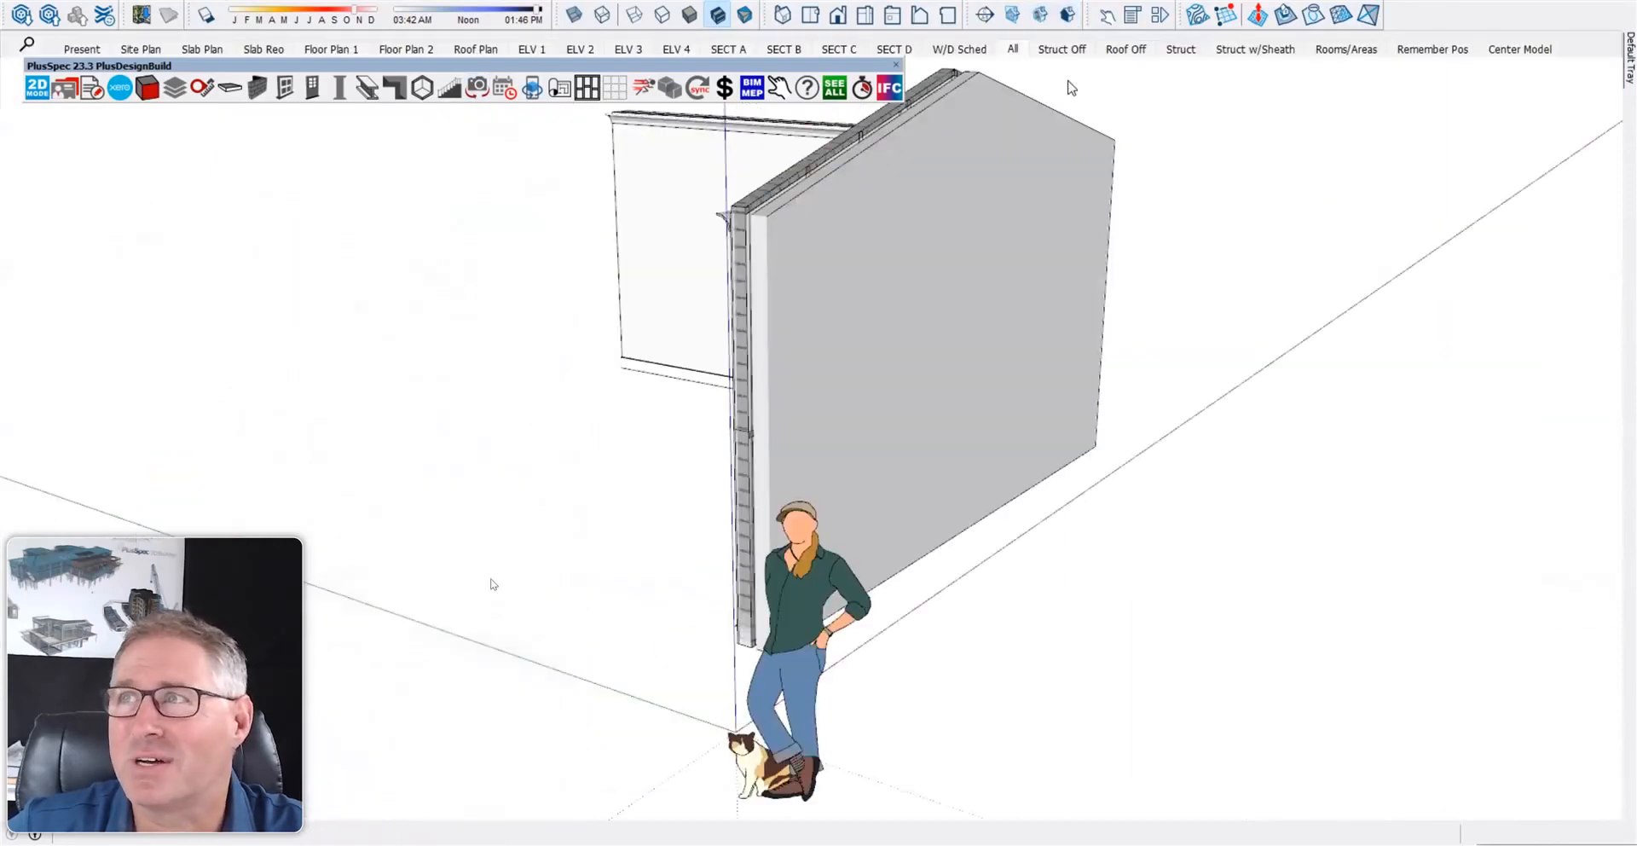
pyautogui.click(1180, 49)
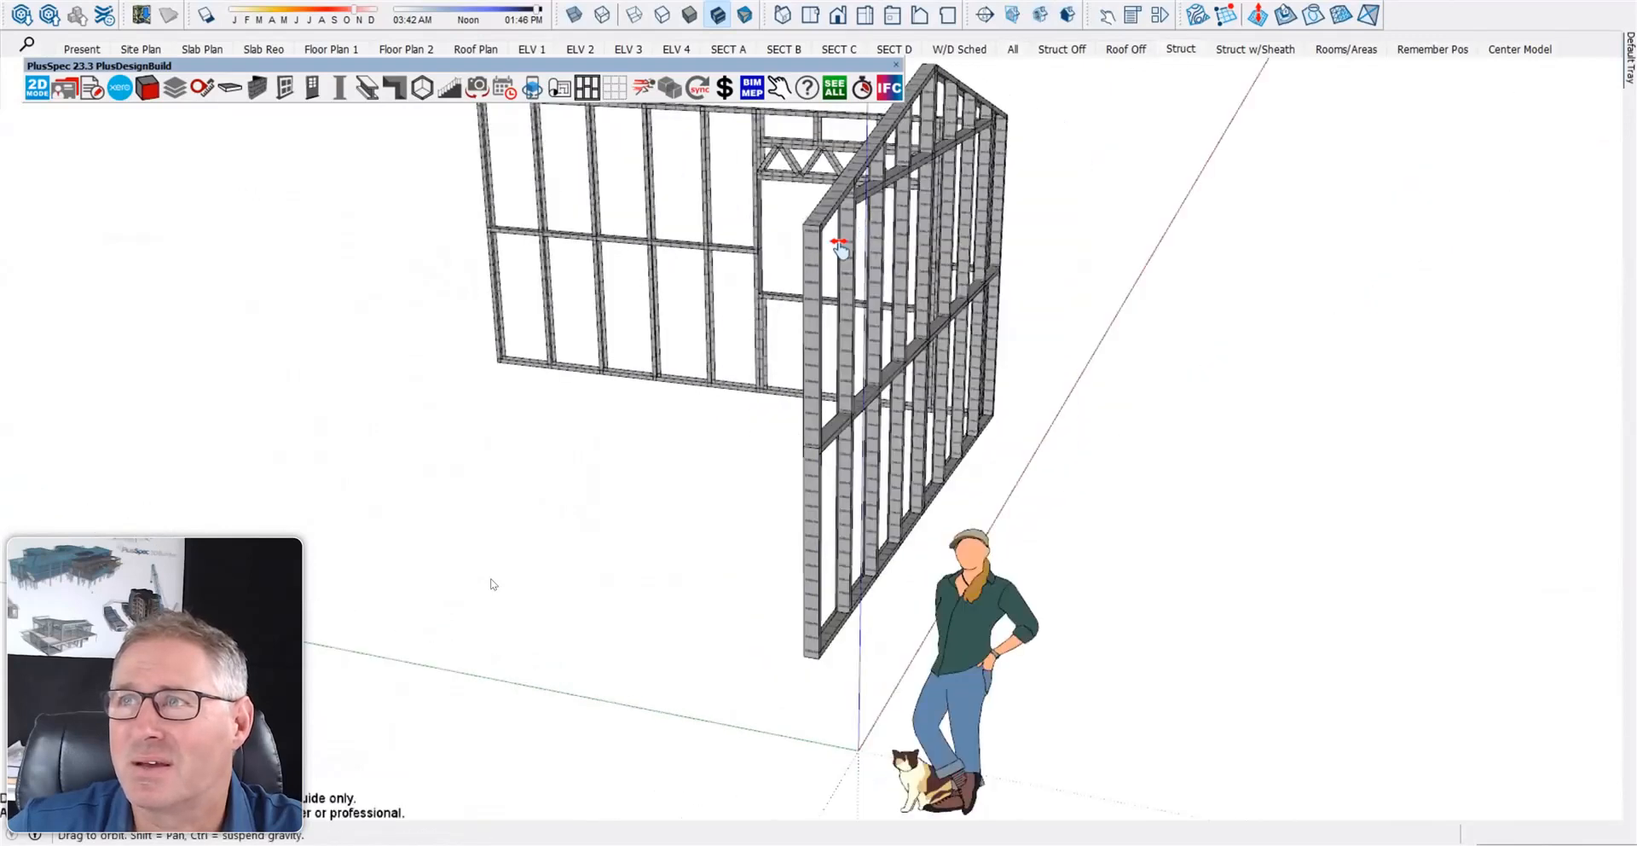
# - Examine the steel truss header above the window opening, comparing the Struct scene with the All scene
pyautogui.scroll(10, 553, 272)
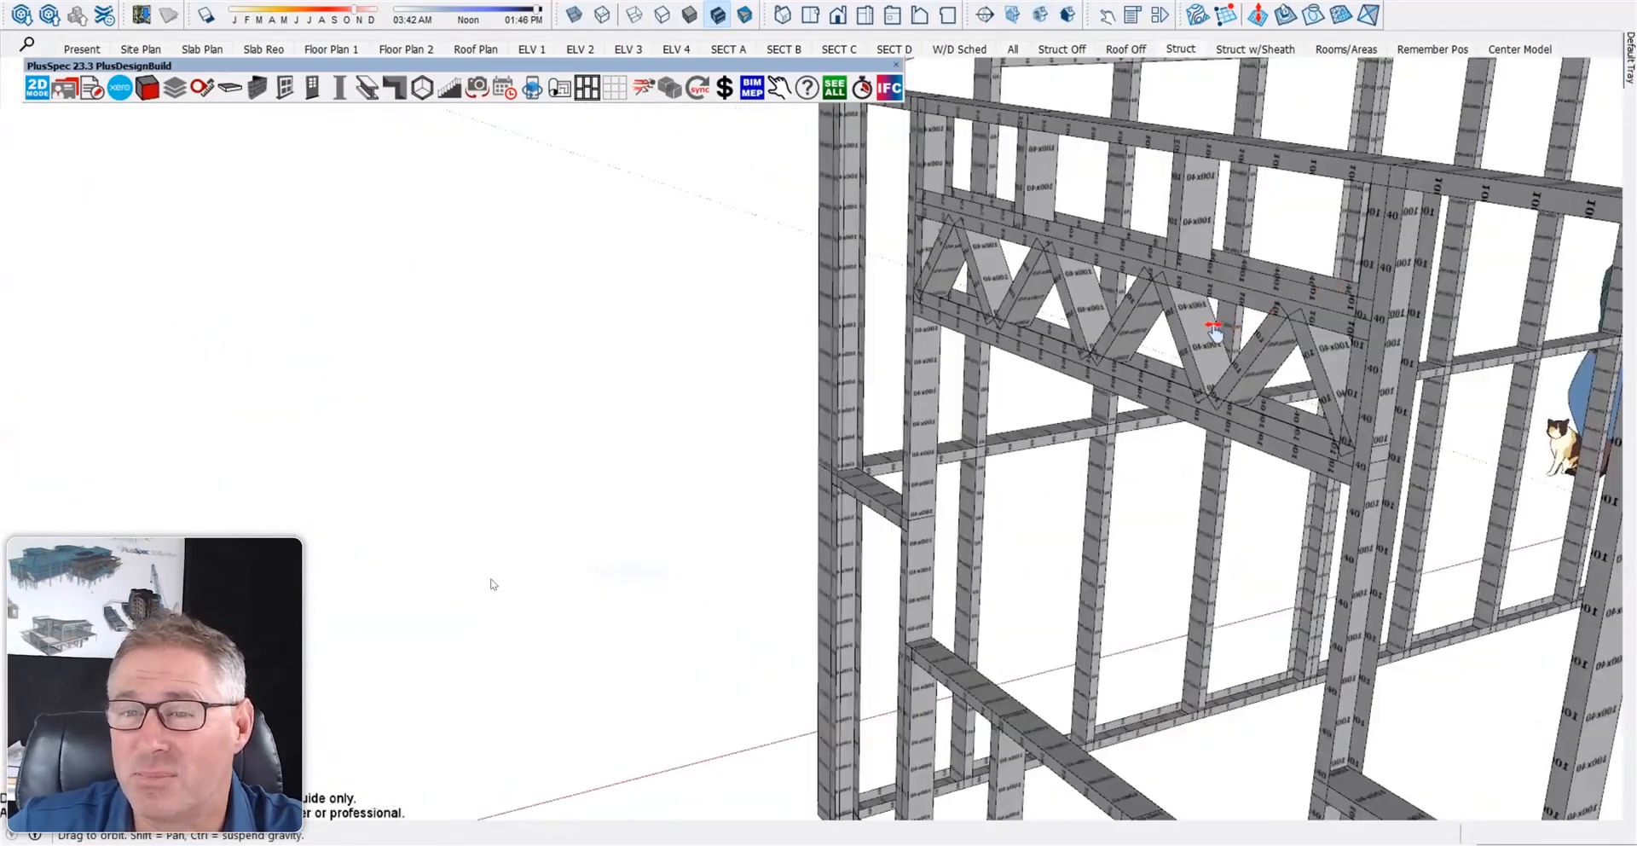
pyautogui.moveTo(1213, 330); pyautogui.dragTo(831, 318, button='middle')
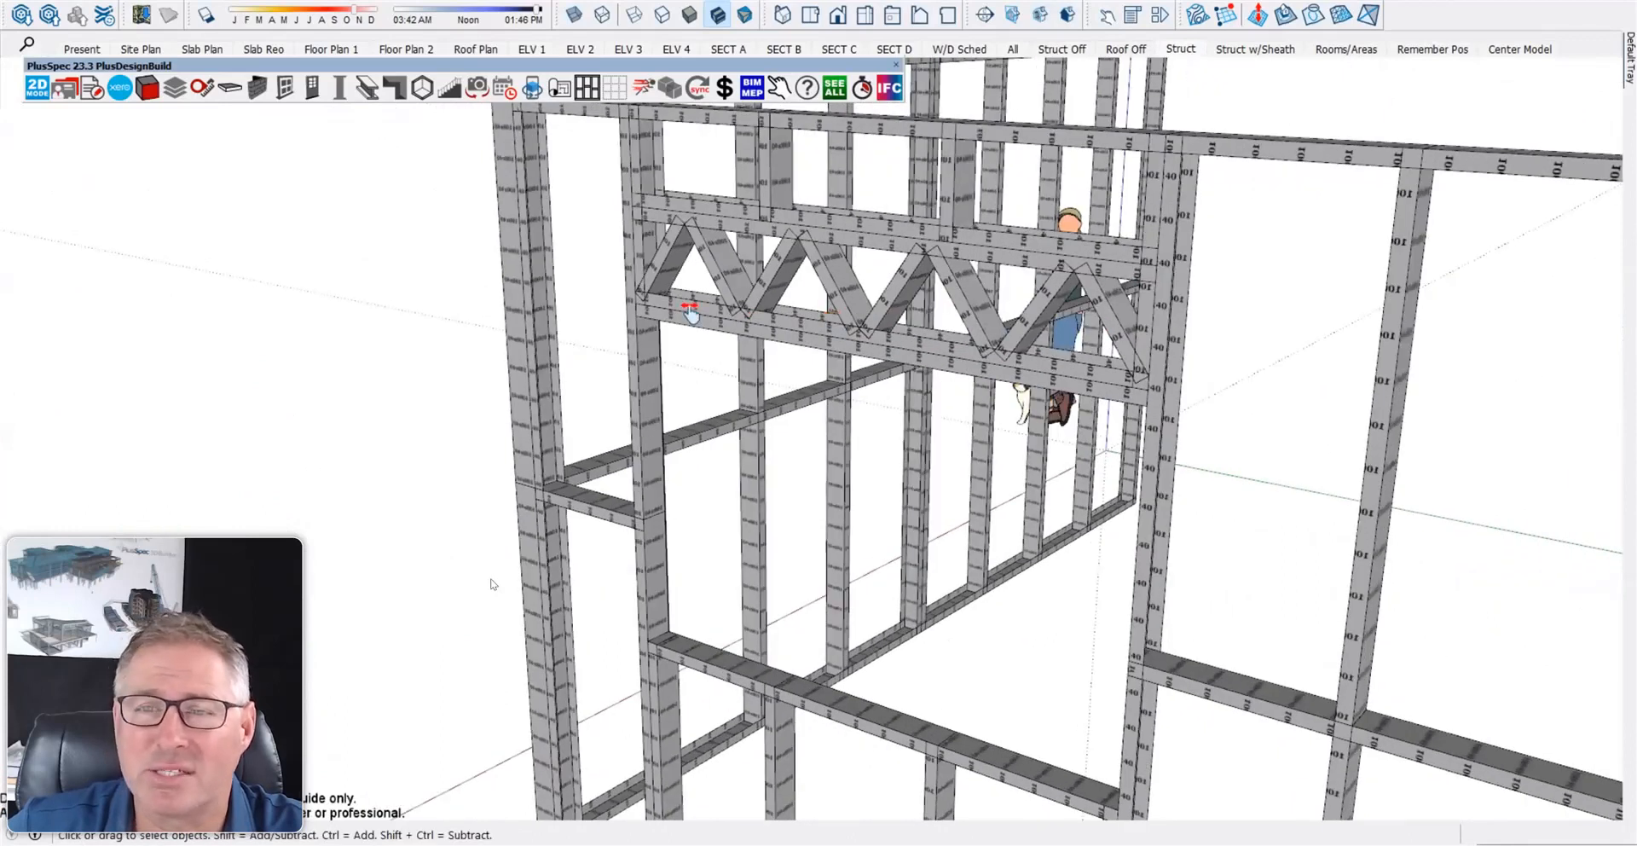
pyautogui.scroll(-5, 597, 308)
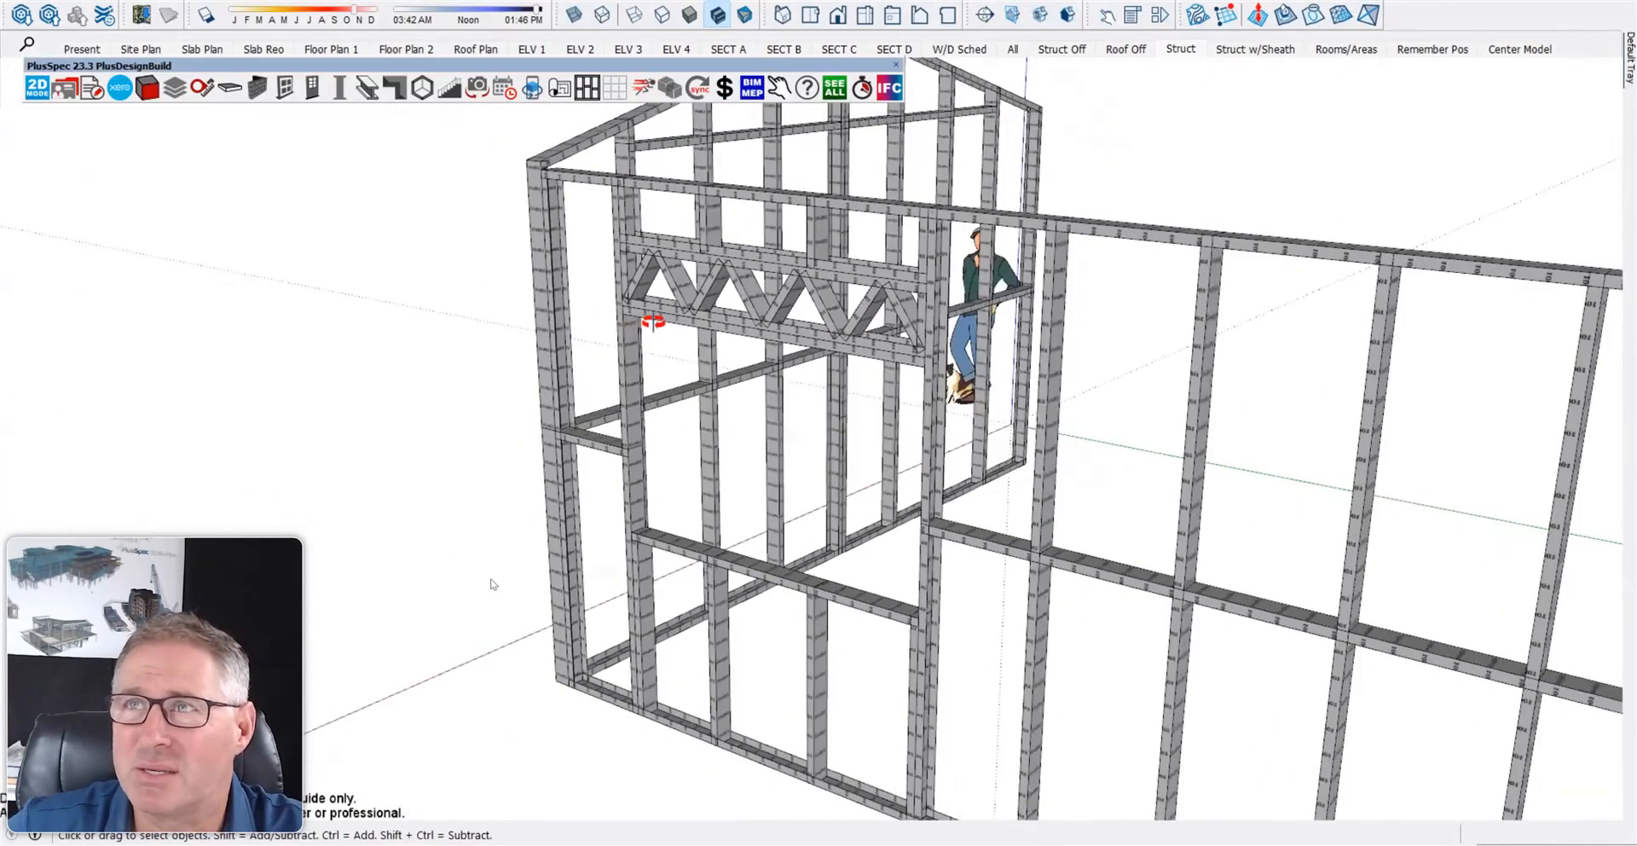
pyautogui.moveTo(848, 331); pyautogui.dragTo(789, 328, button='middle')
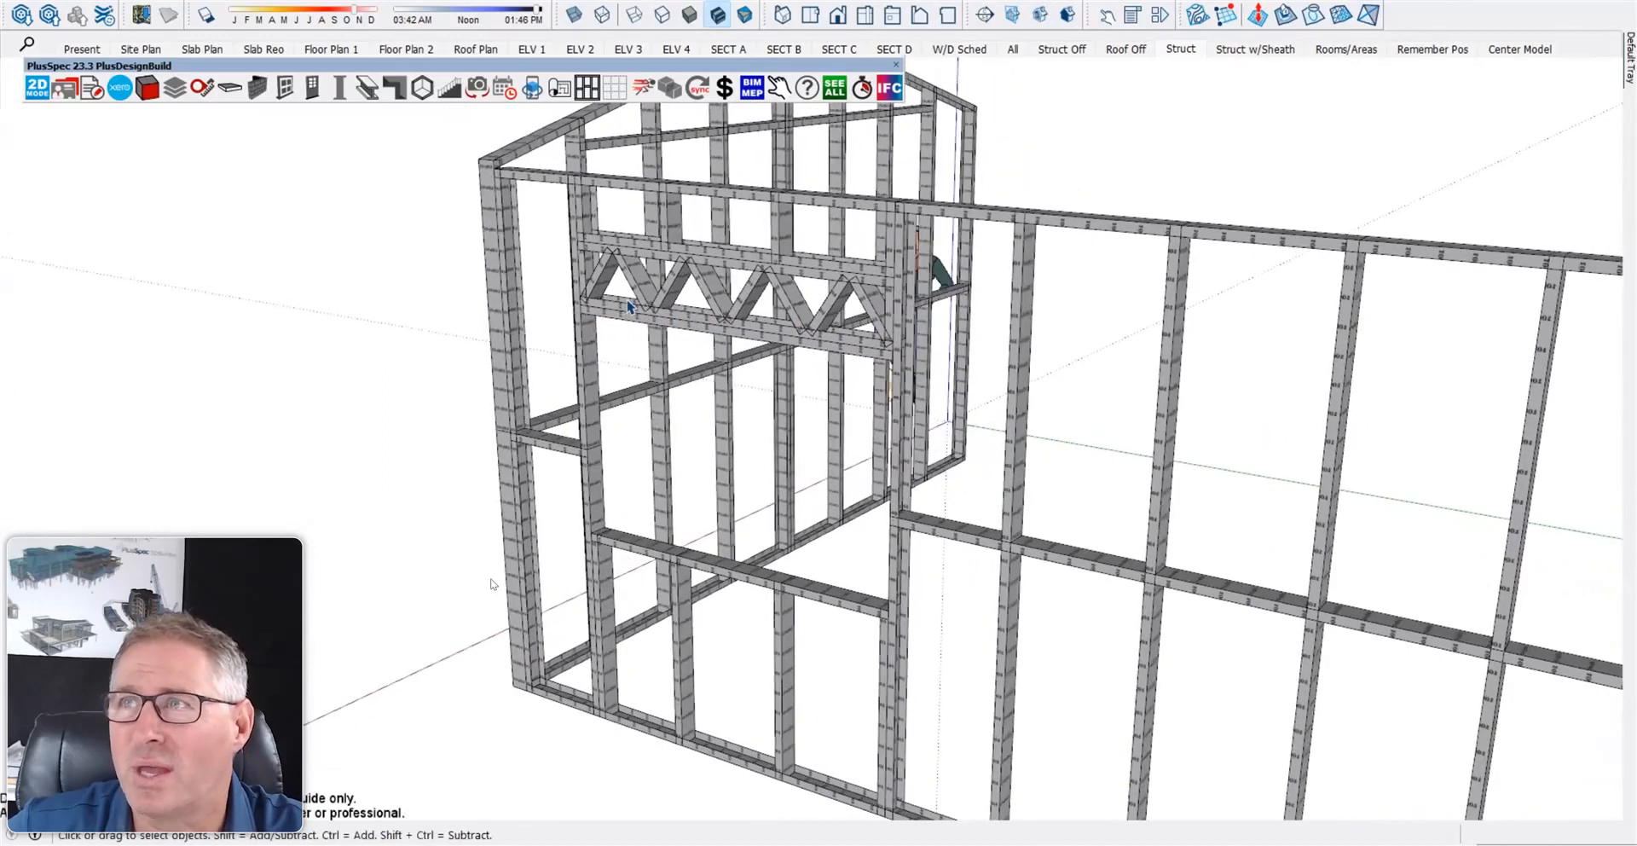
pyautogui.scroll(3, 789, 328)
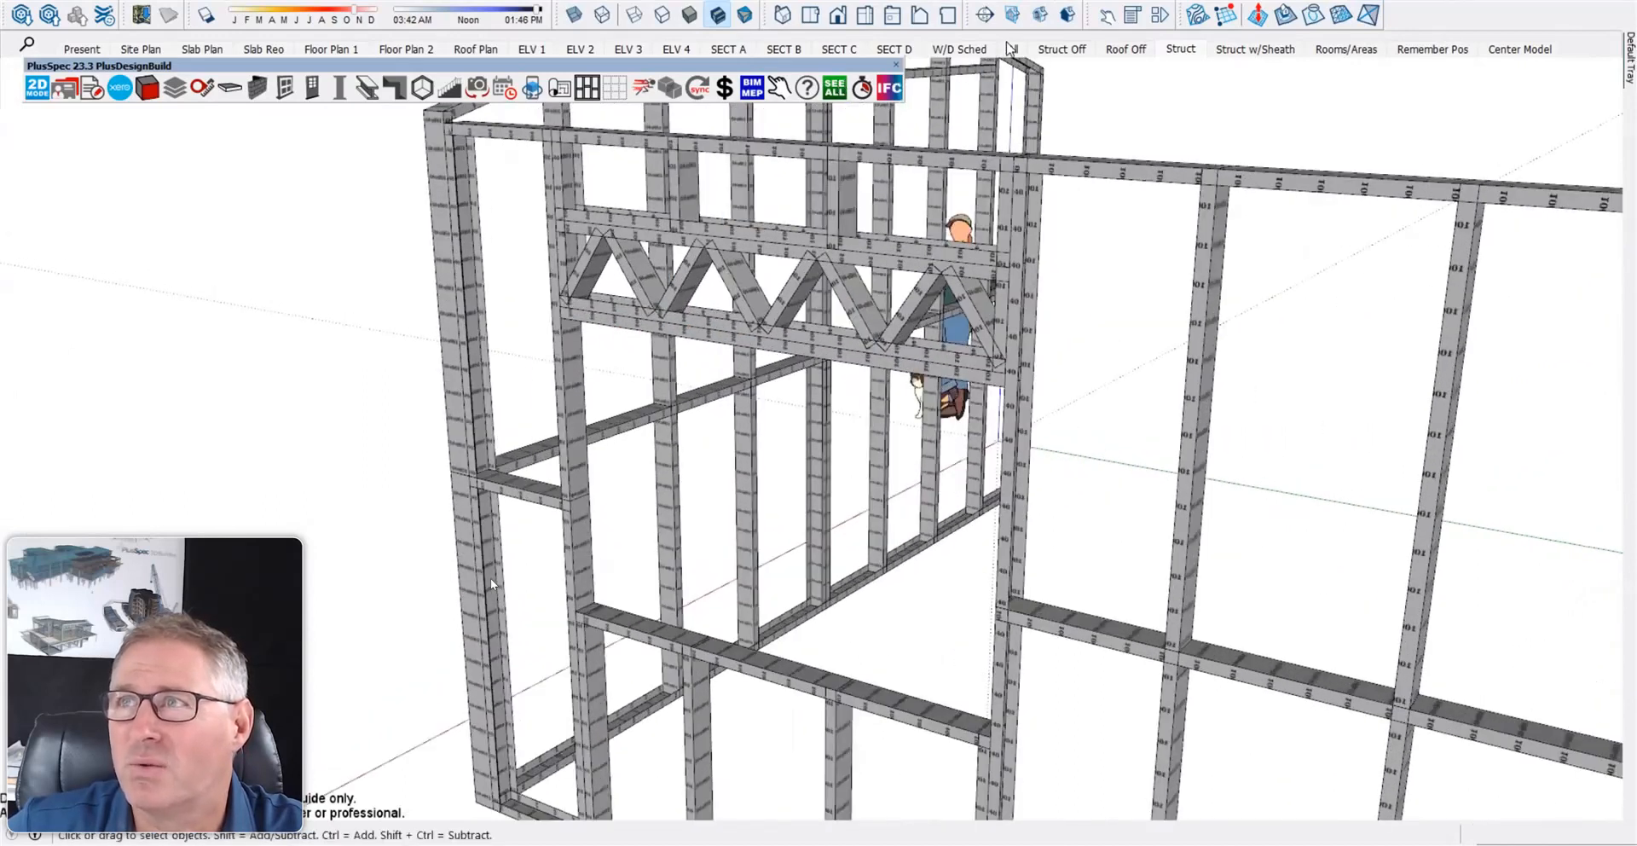
pyautogui.click(1013, 49)
pyautogui.moveTo(658, 421); pyautogui.dragTo(724, 381, button='middle')
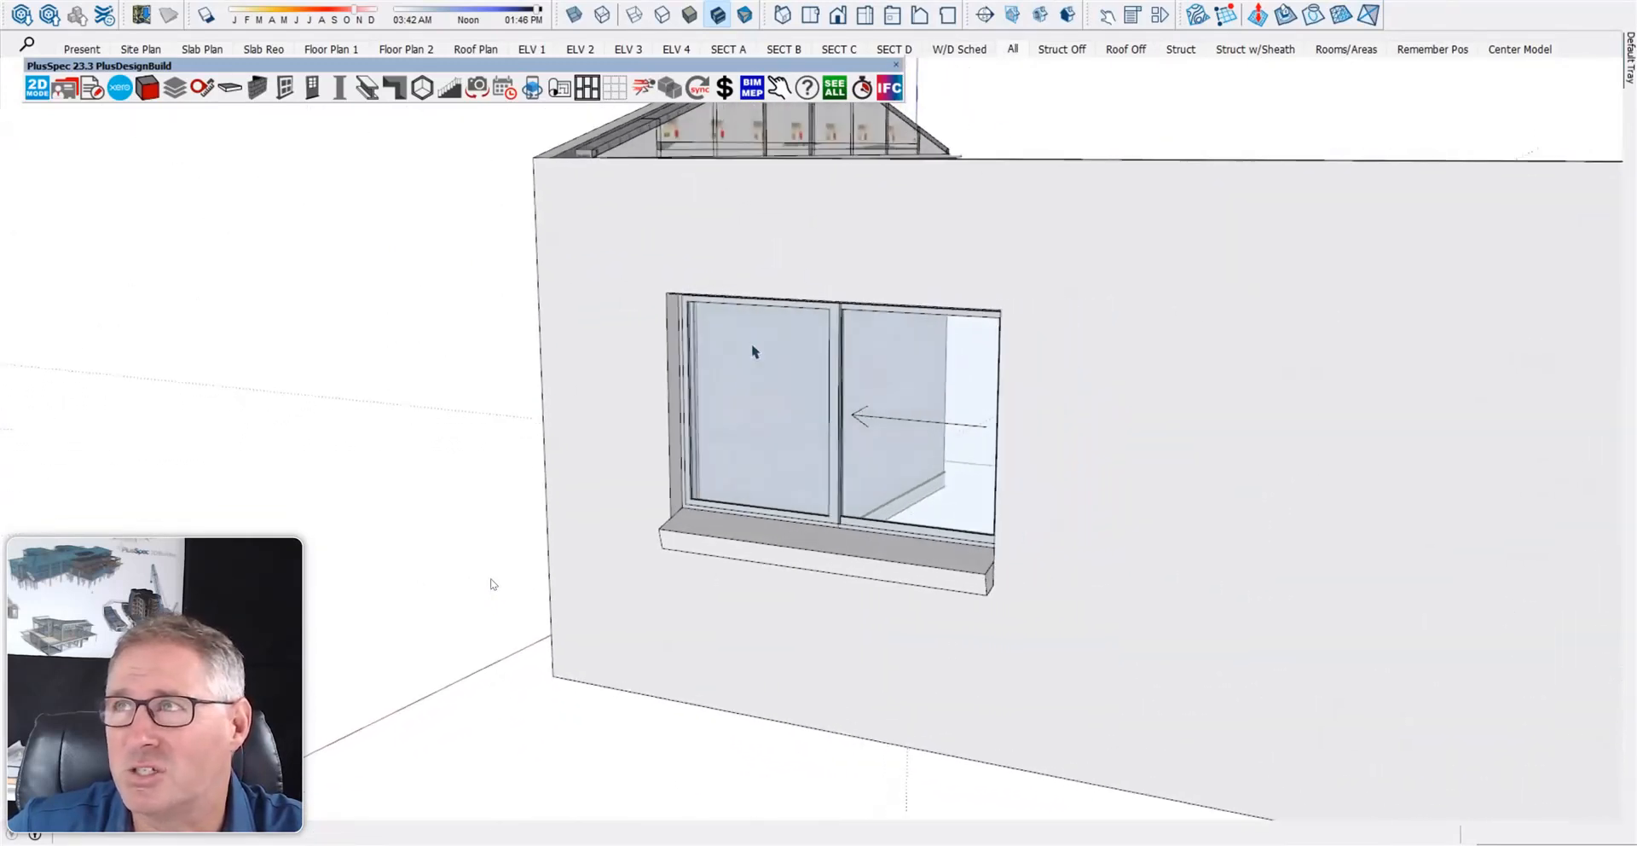
pyautogui.click(1182, 51)
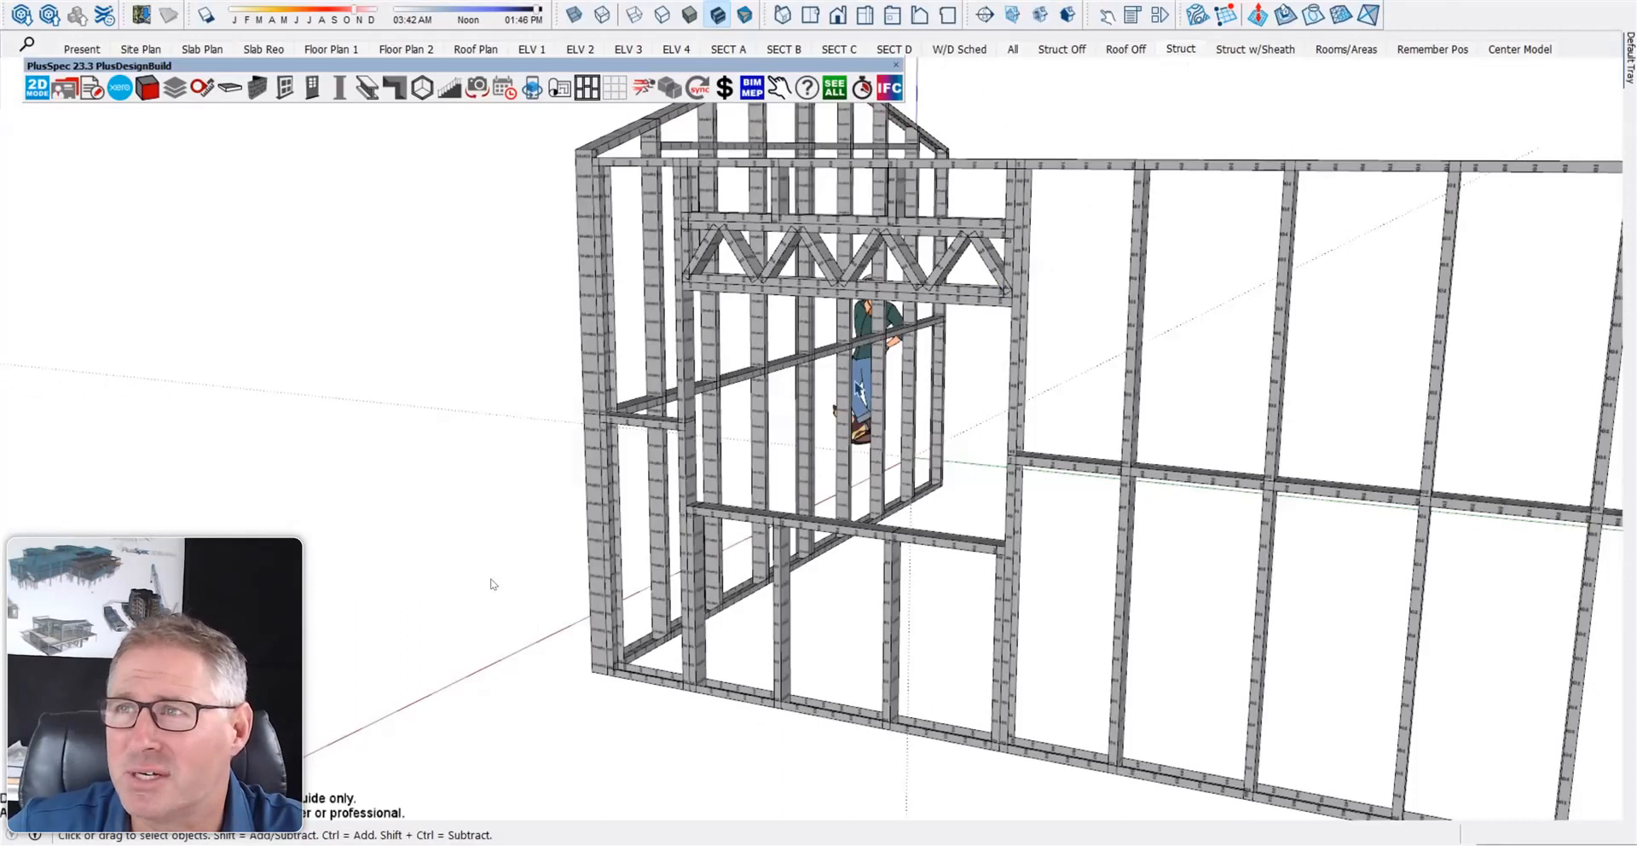
pyautogui.scroll(6, 941, 372)
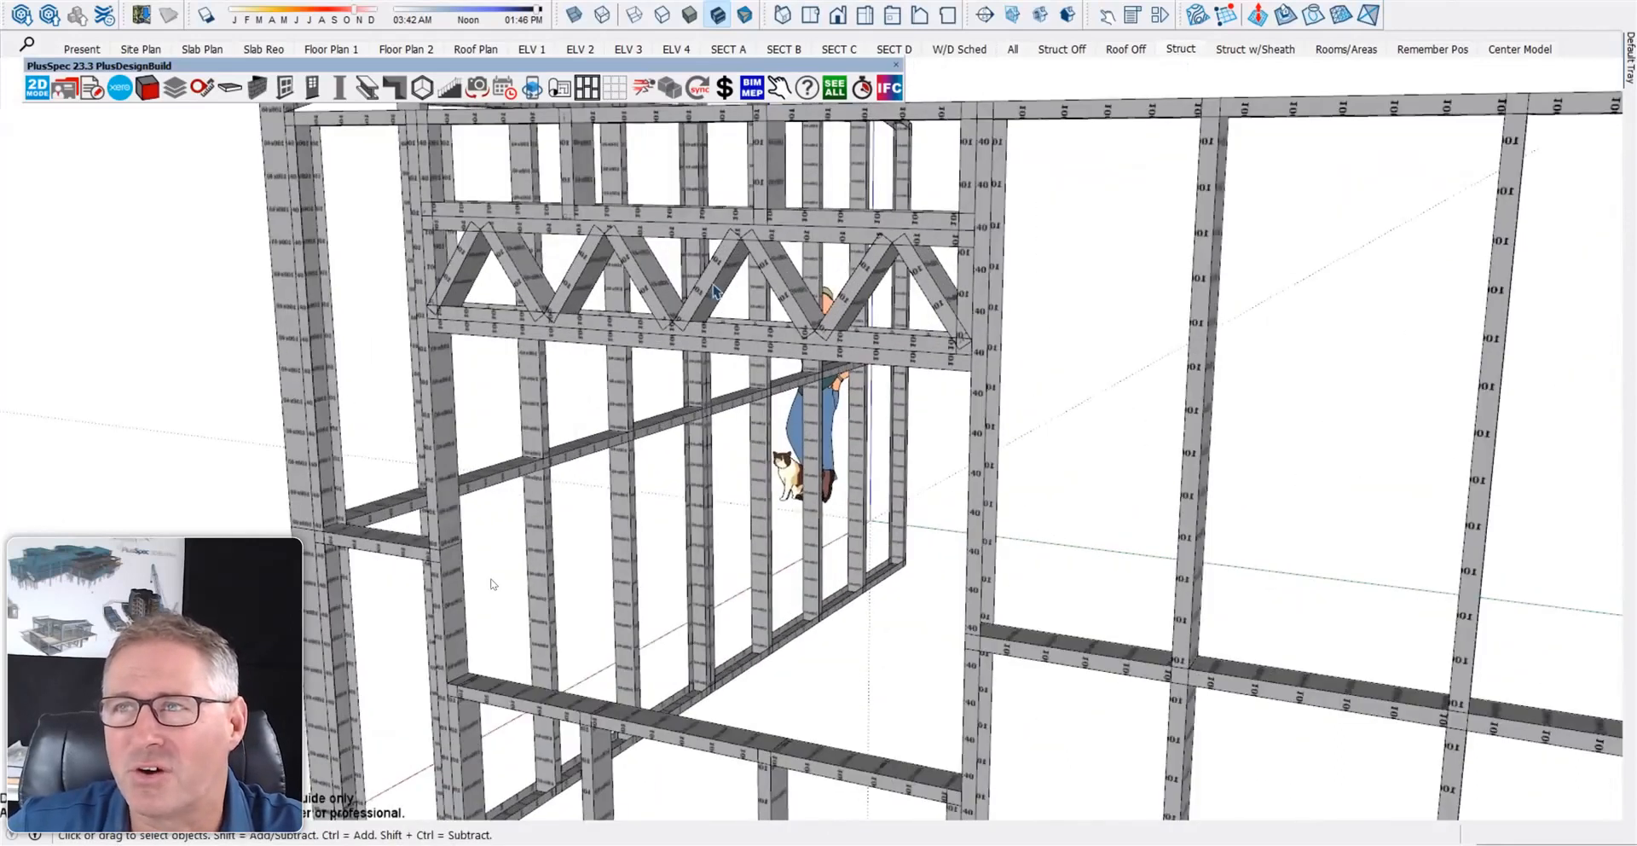
pyautogui.scroll(-5, 706, 292)
pyautogui.moveTo(716, 294); pyautogui.dragTo(761, 291, button='middle')
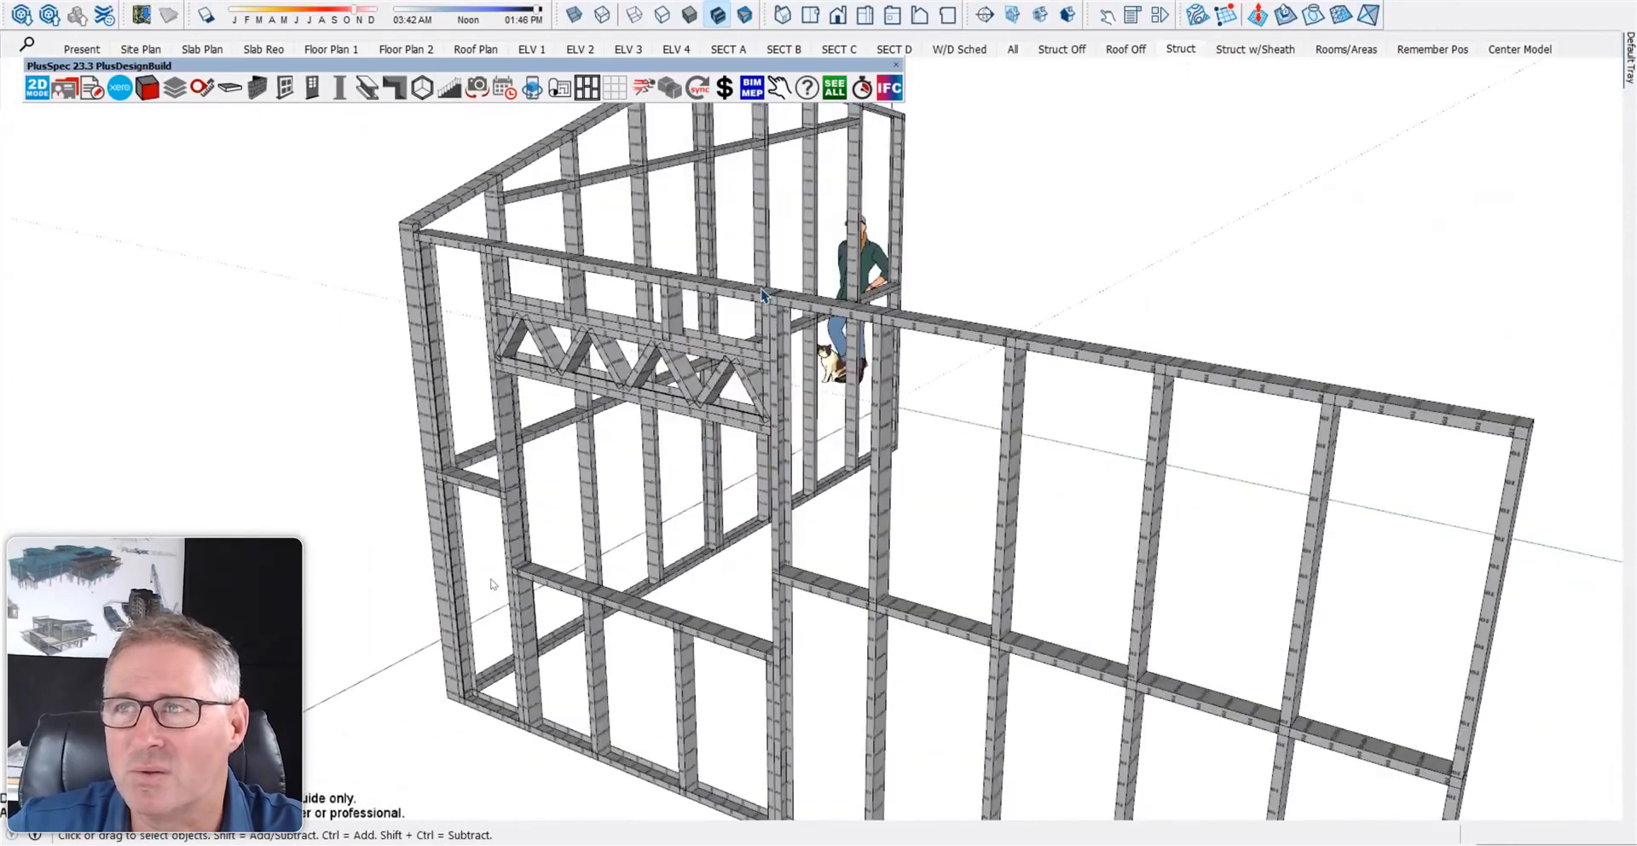
# - Edit the framing of the wall with the window, setting Internal Battens to Horizontal, and submit the change
pyautogui.rightClick(761, 292)
pyautogui.moveTo(872, 588)
pyautogui.moveTo(1119, 595)
pyautogui.click(1250, 597)
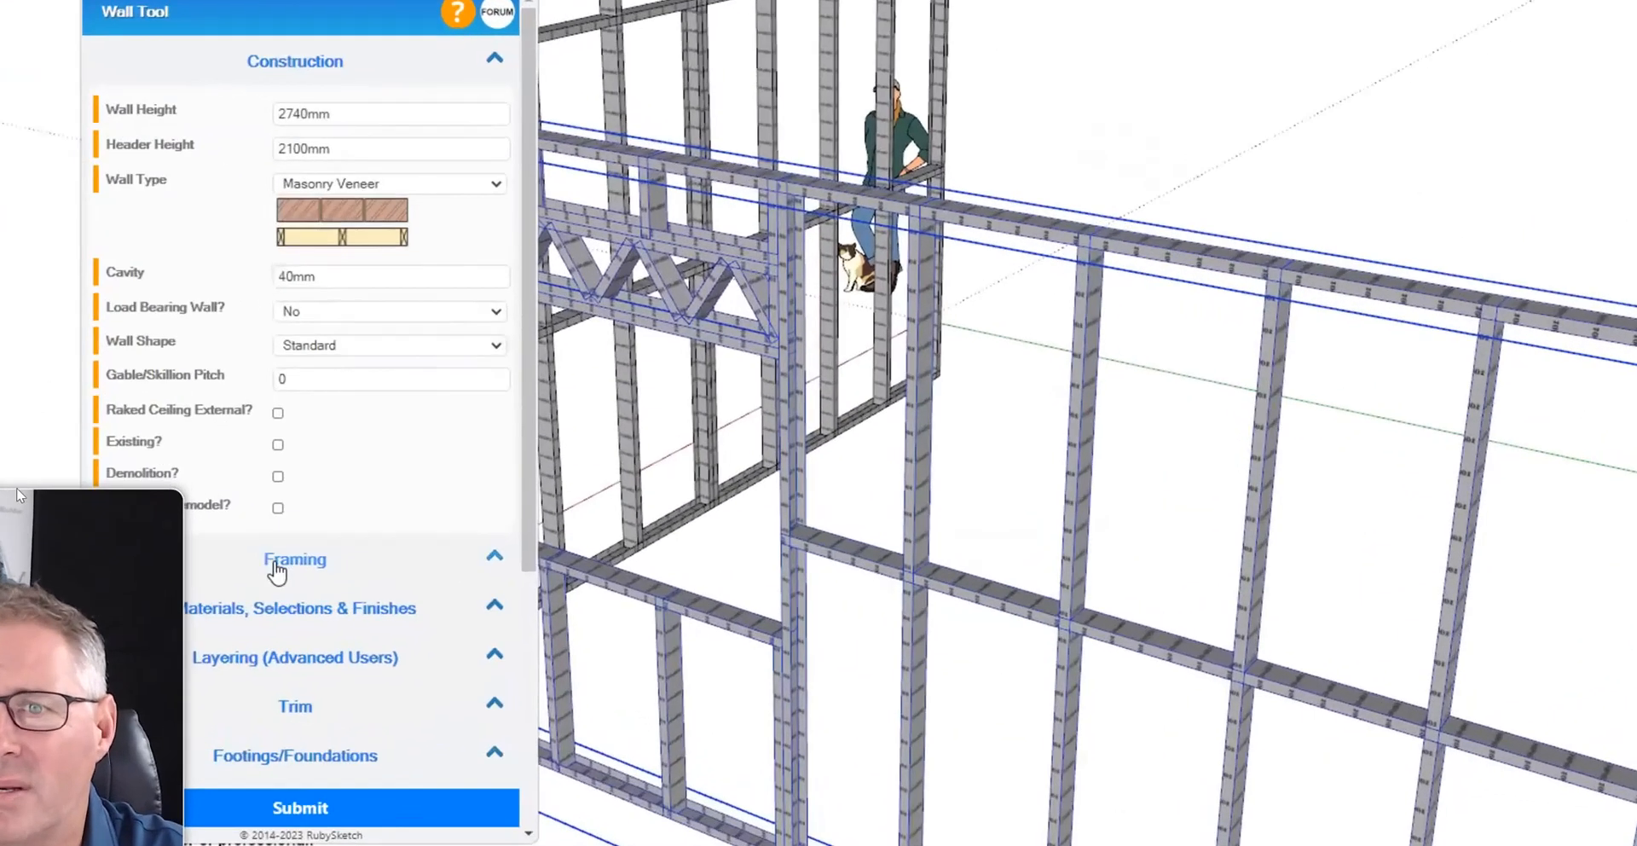
pyautogui.click(381, 592)
pyautogui.scroll(-5, 307, 503)
pyautogui.scroll(-5, 119, 407)
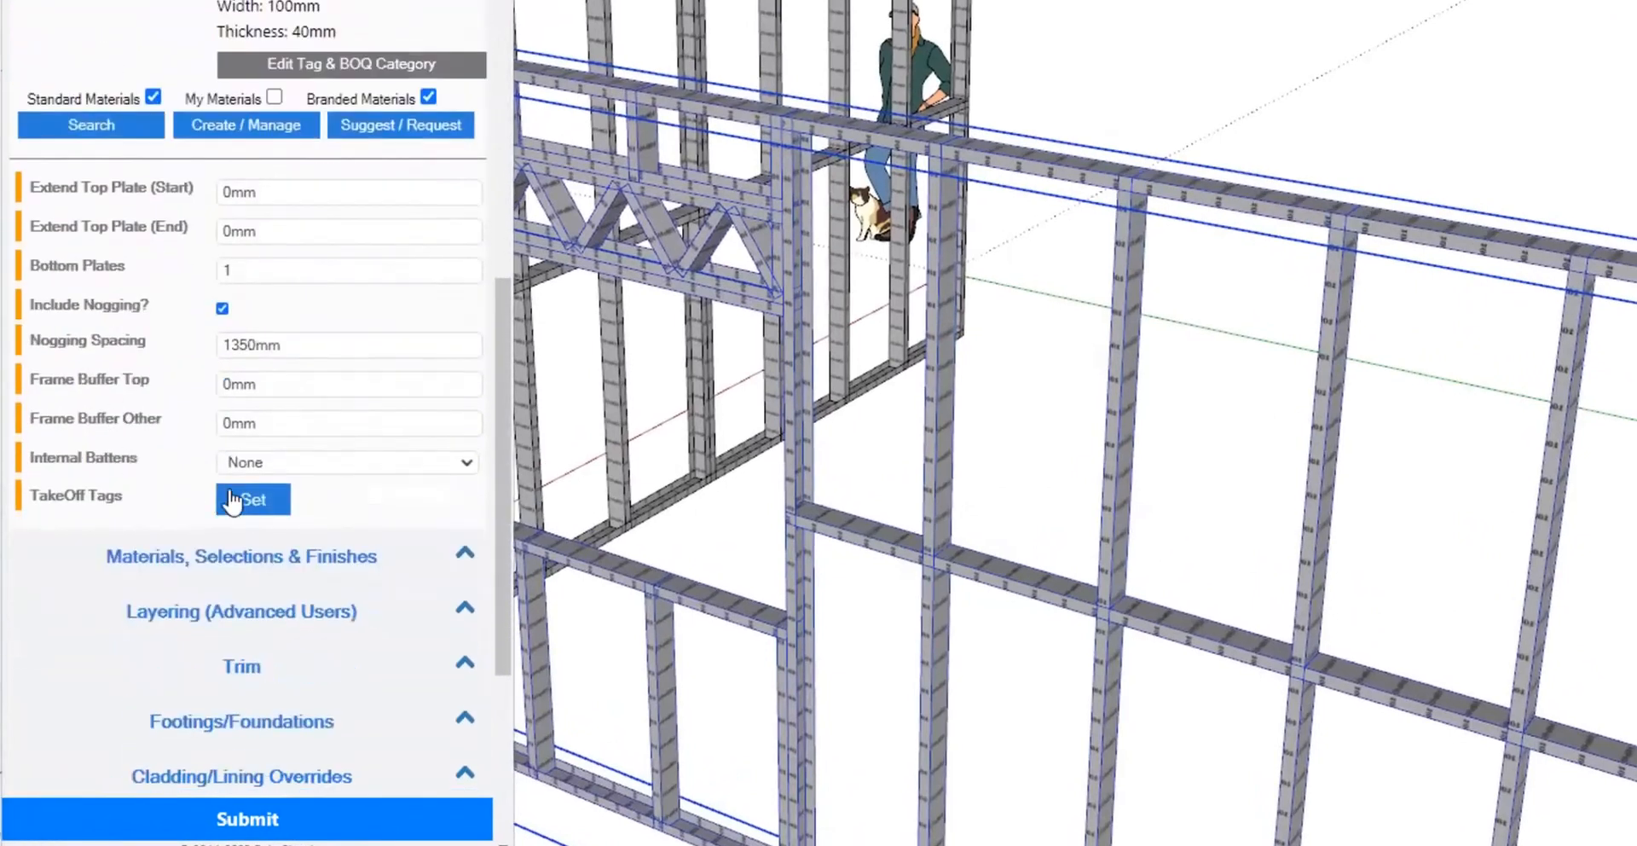
pyautogui.click(251, 465)
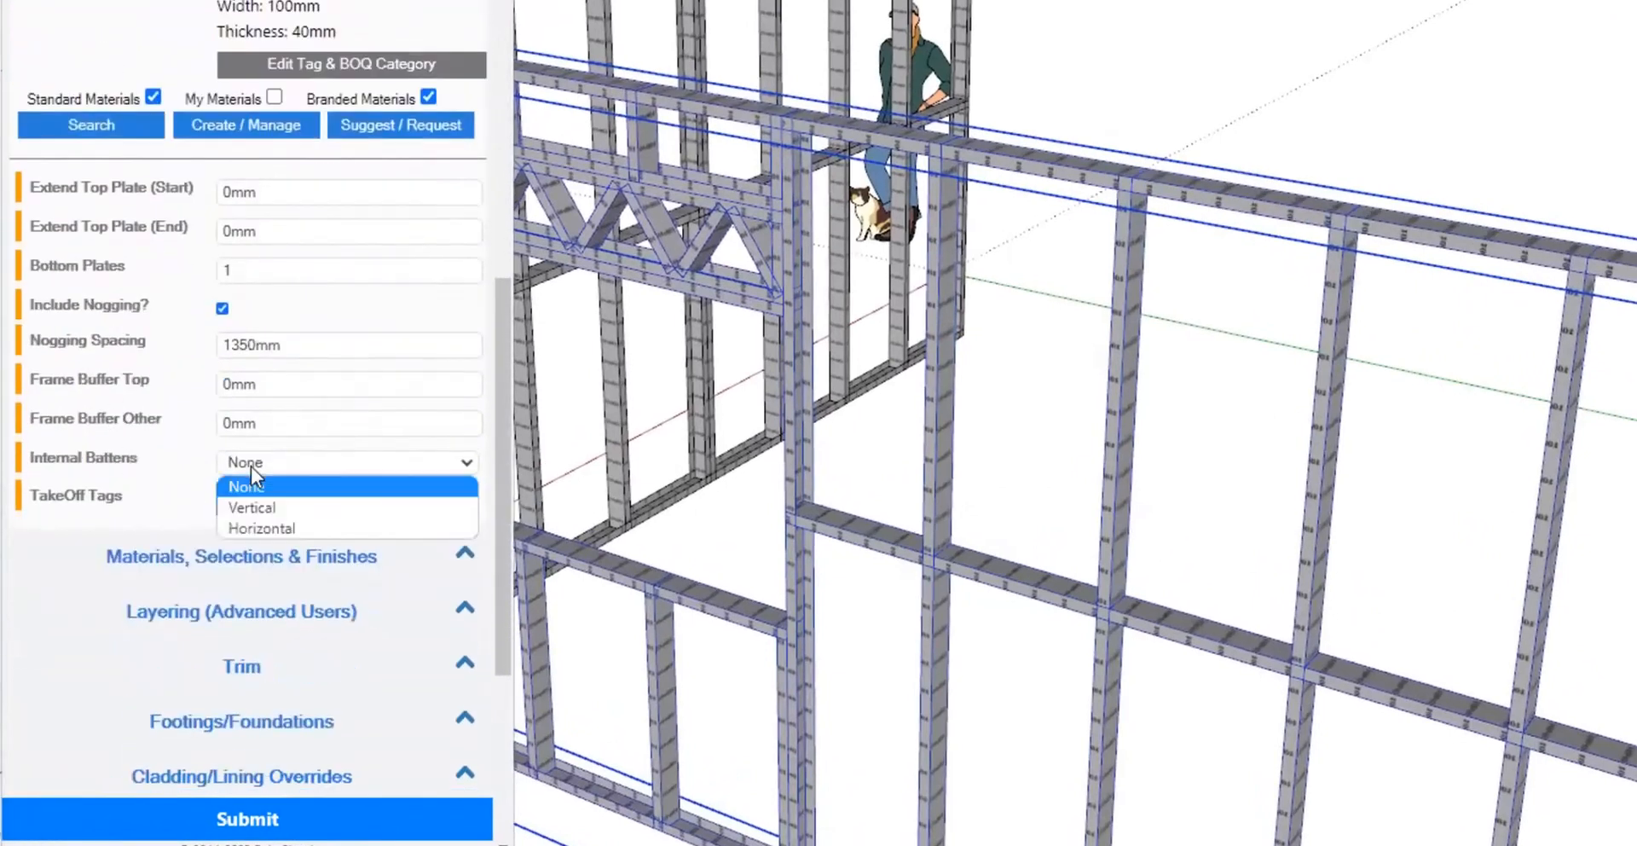
pyautogui.click(146, 464)
pyautogui.click(294, 465)
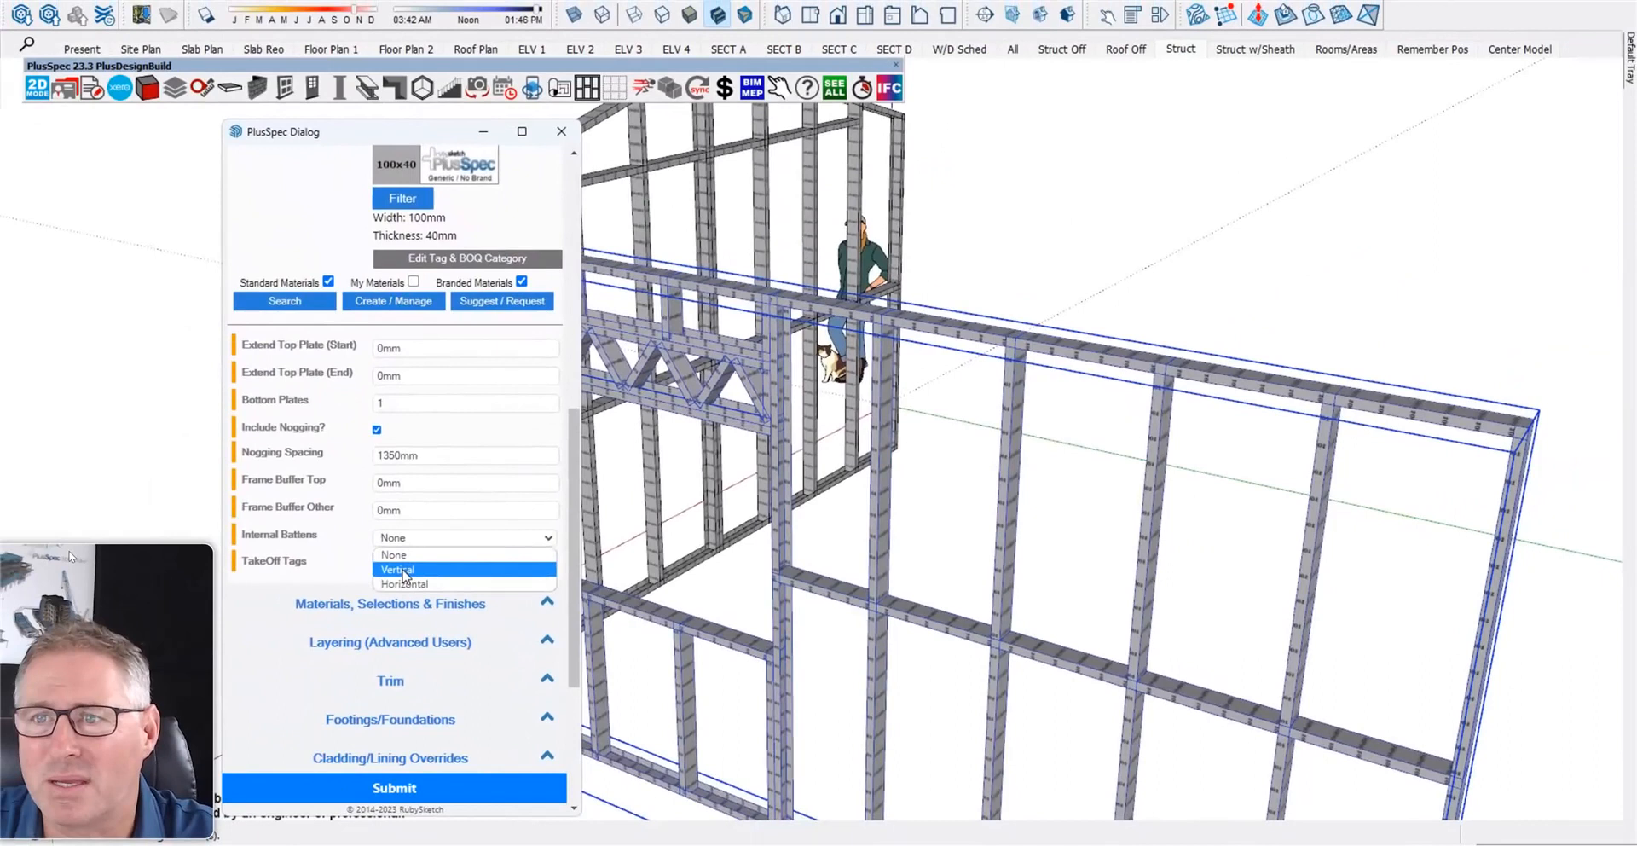
pyautogui.click(405, 571)
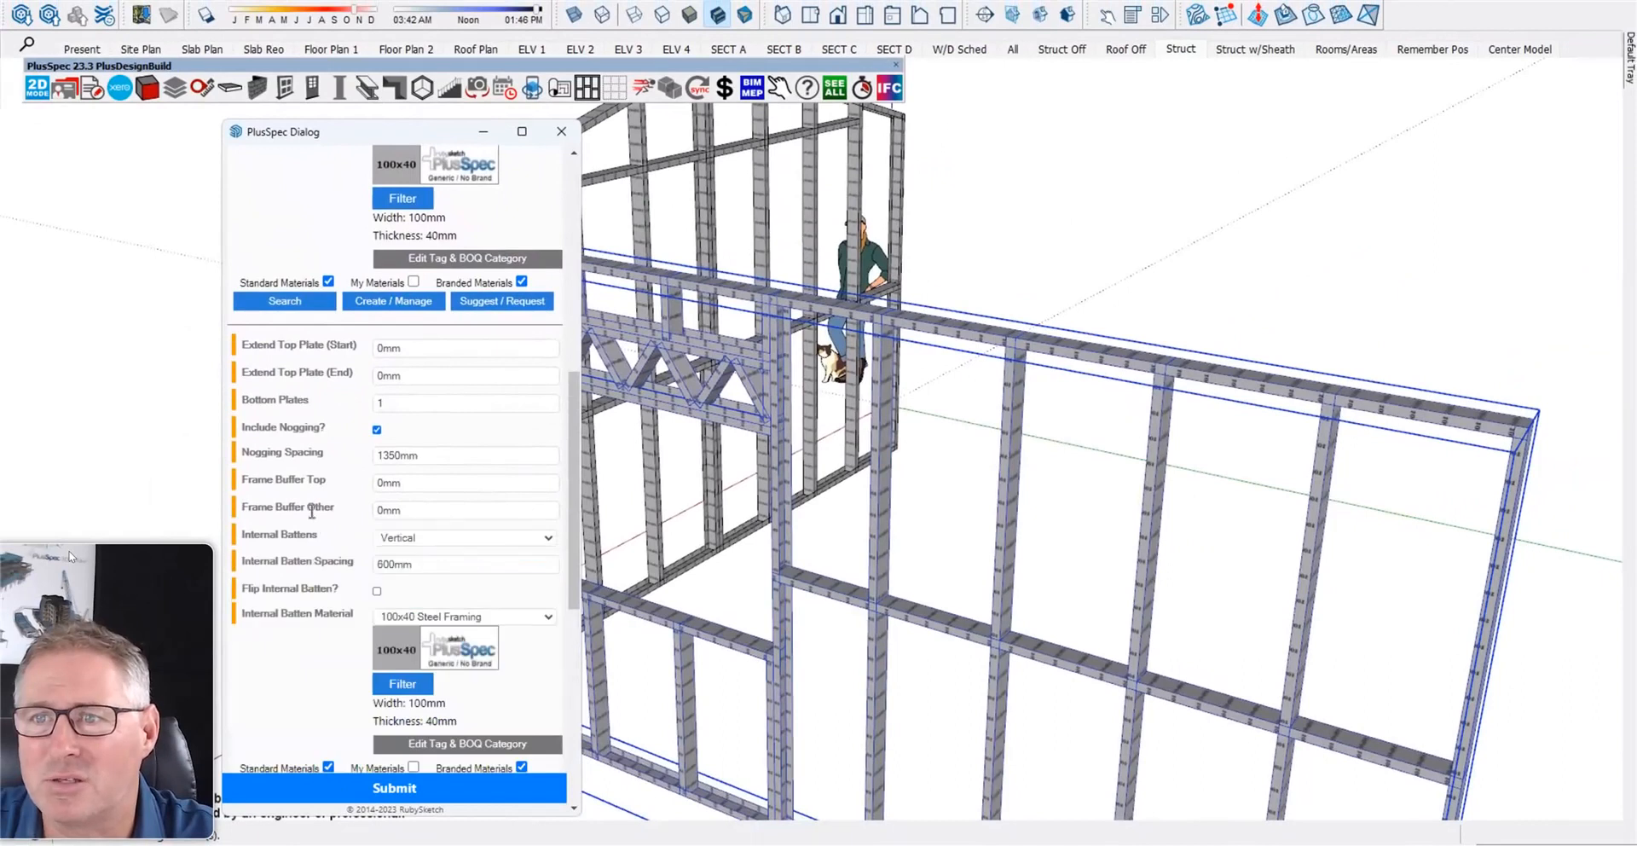
pyautogui.click(443, 537)
pyautogui.click(409, 578)
pyautogui.click(425, 793)
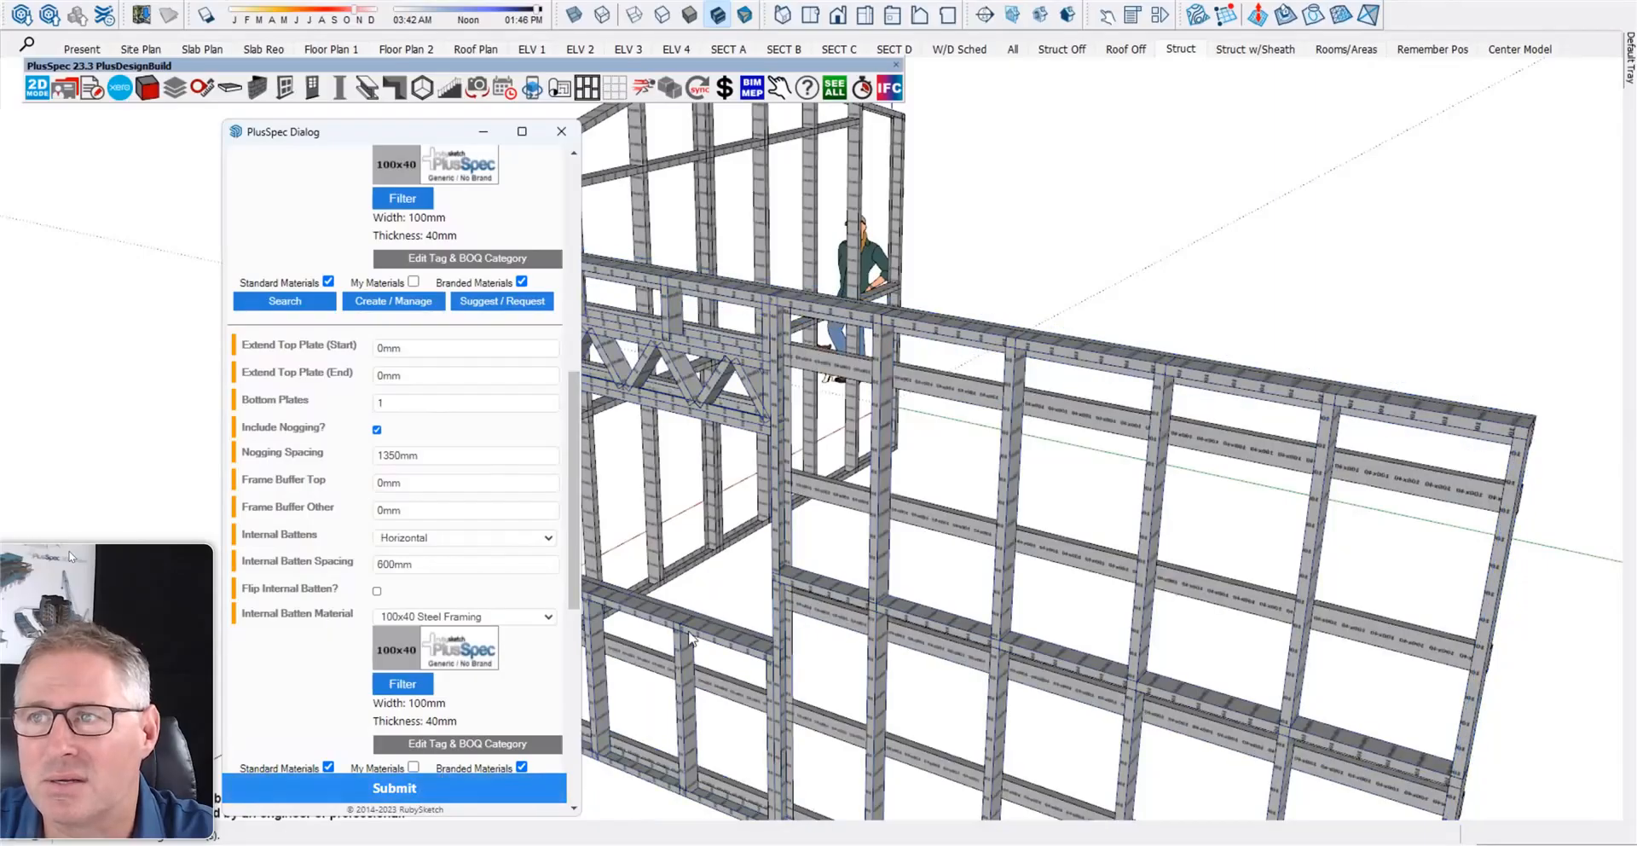
# - Inspect the battened wall from inside and switch to the All scene to display the complete walls
pyautogui.moveTo(733, 307); pyautogui.dragTo(421, 242, button='middle')
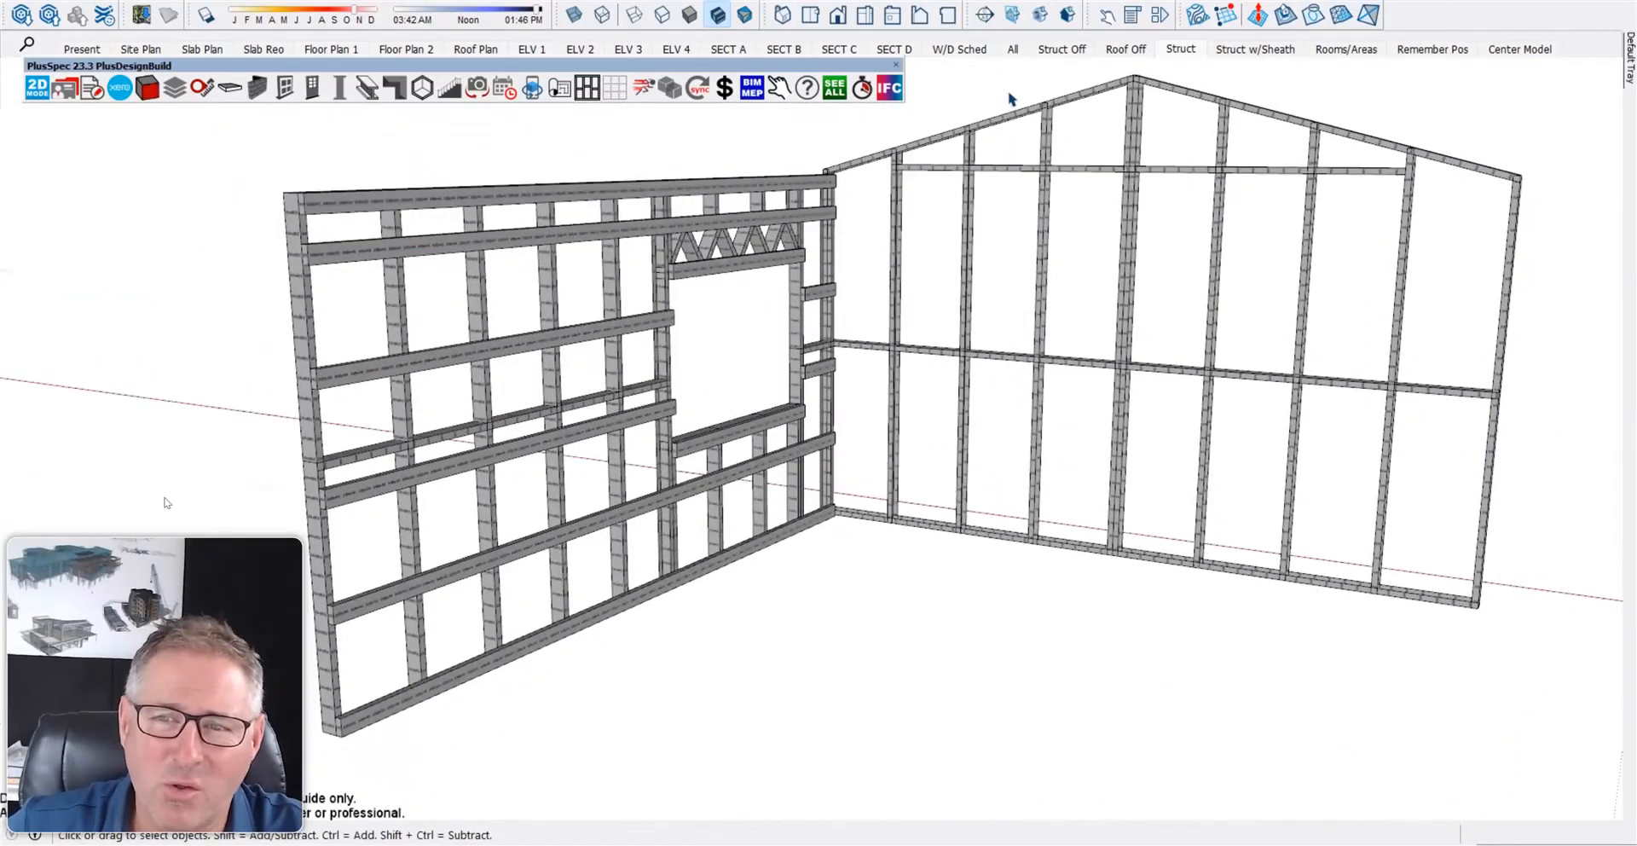
pyautogui.moveTo(528, 254); pyautogui.dragTo(607, 325, button='middle')
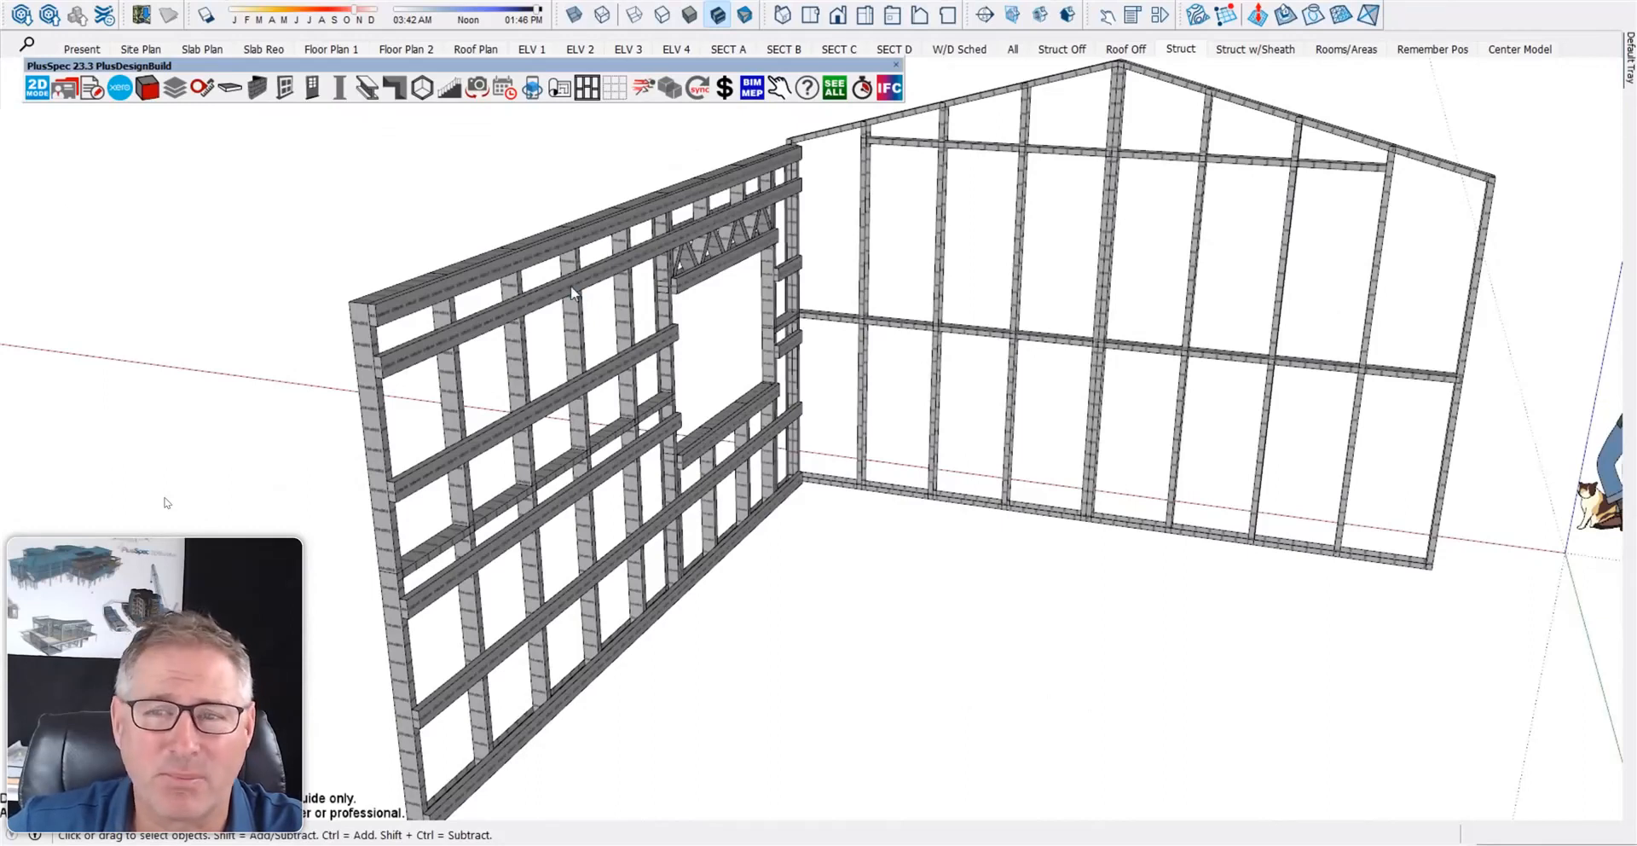
pyautogui.rightClick(571, 293)
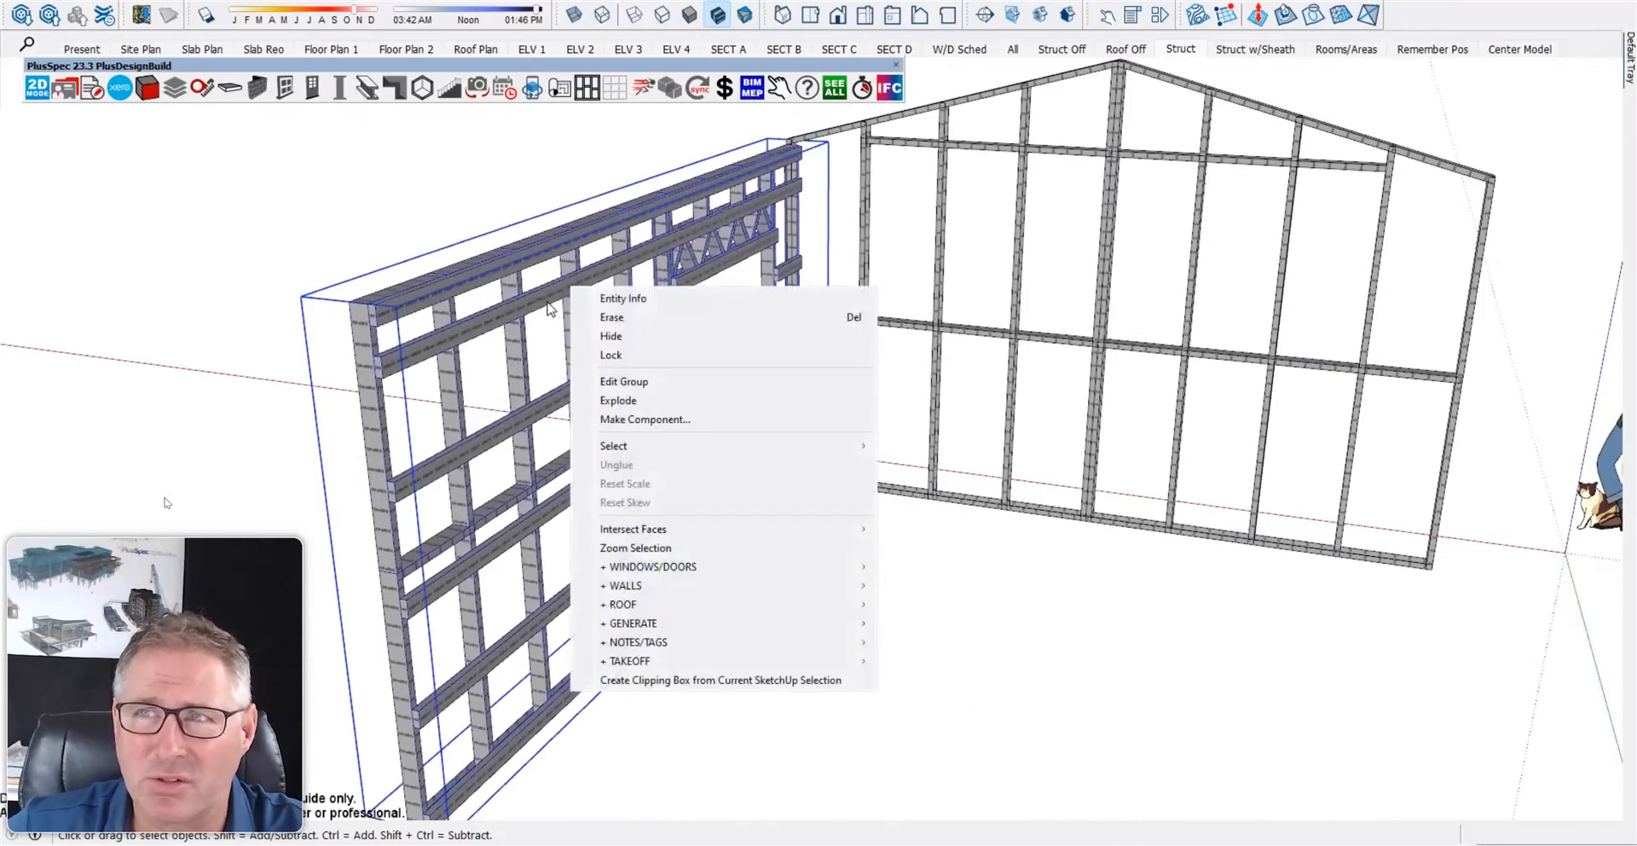
pyautogui.click(531, 300)
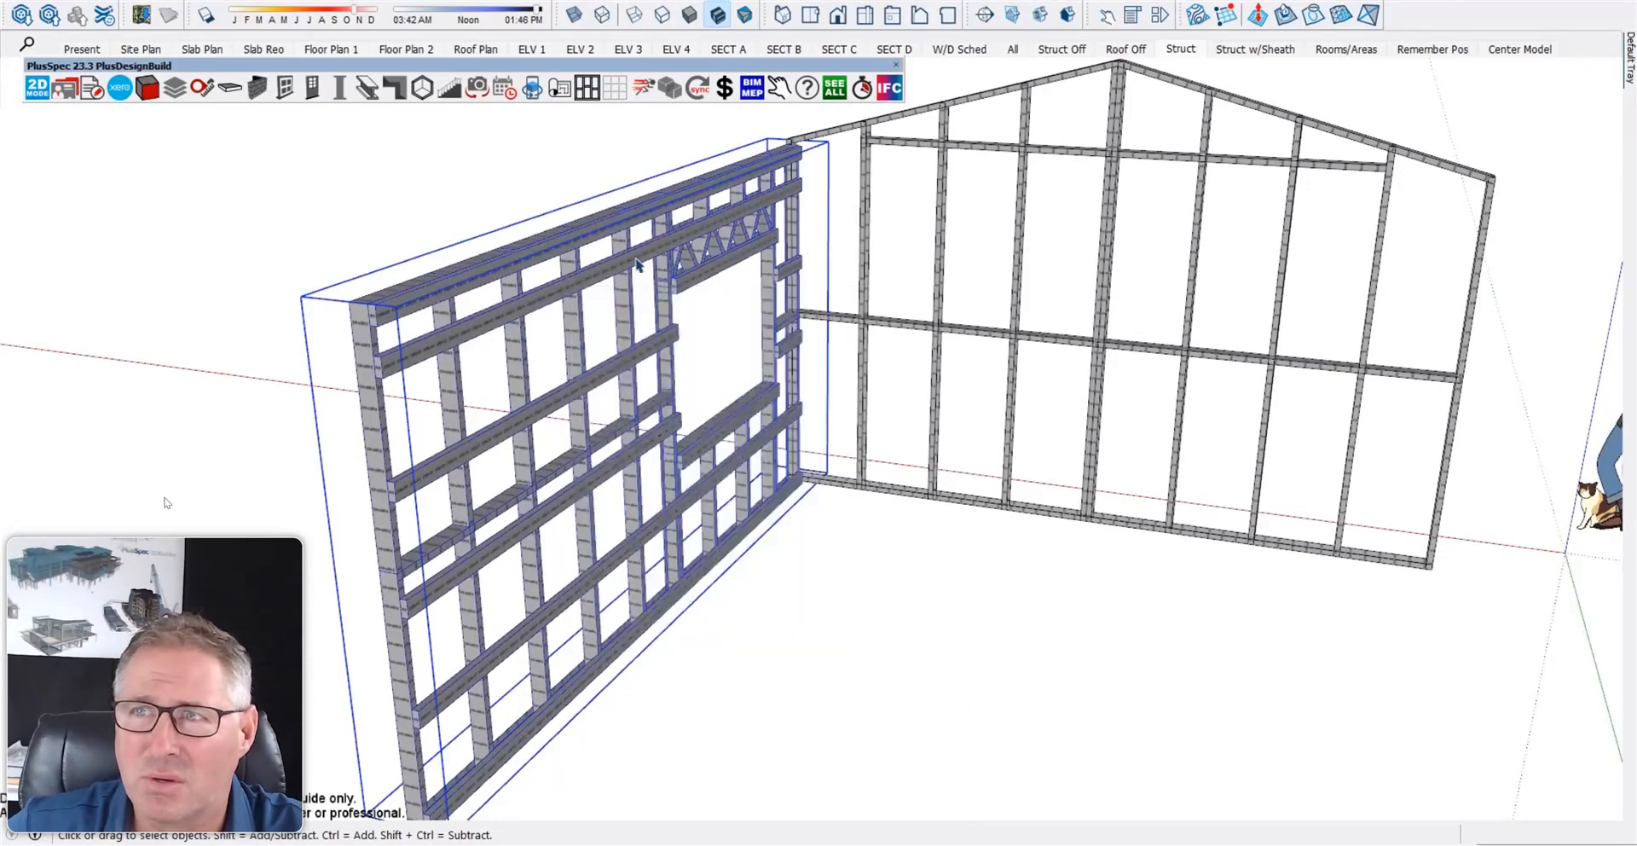
pyautogui.moveTo(509, 290); pyautogui.dragTo(861, 185, button='middle')
pyautogui.click(1013, 52)
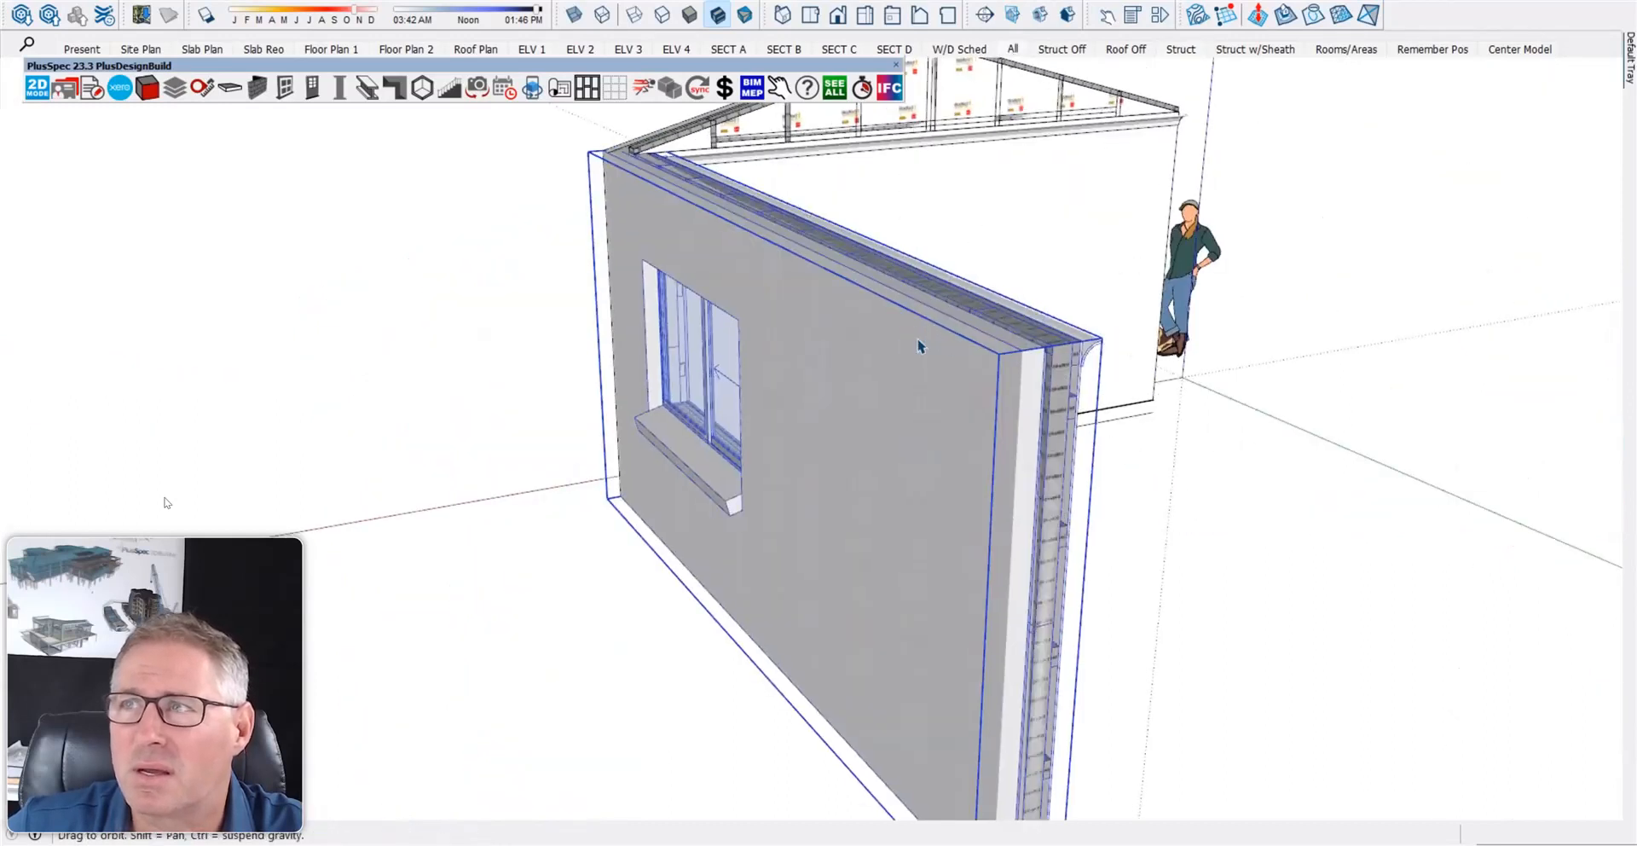
# - Reopen the window wall for editing and change its Wall Type to Lightweight Framed with Cladding
pyautogui.moveTo(891, 310); pyautogui.dragTo(458, 359, button='middle')
pyautogui.rightClick(458, 359)
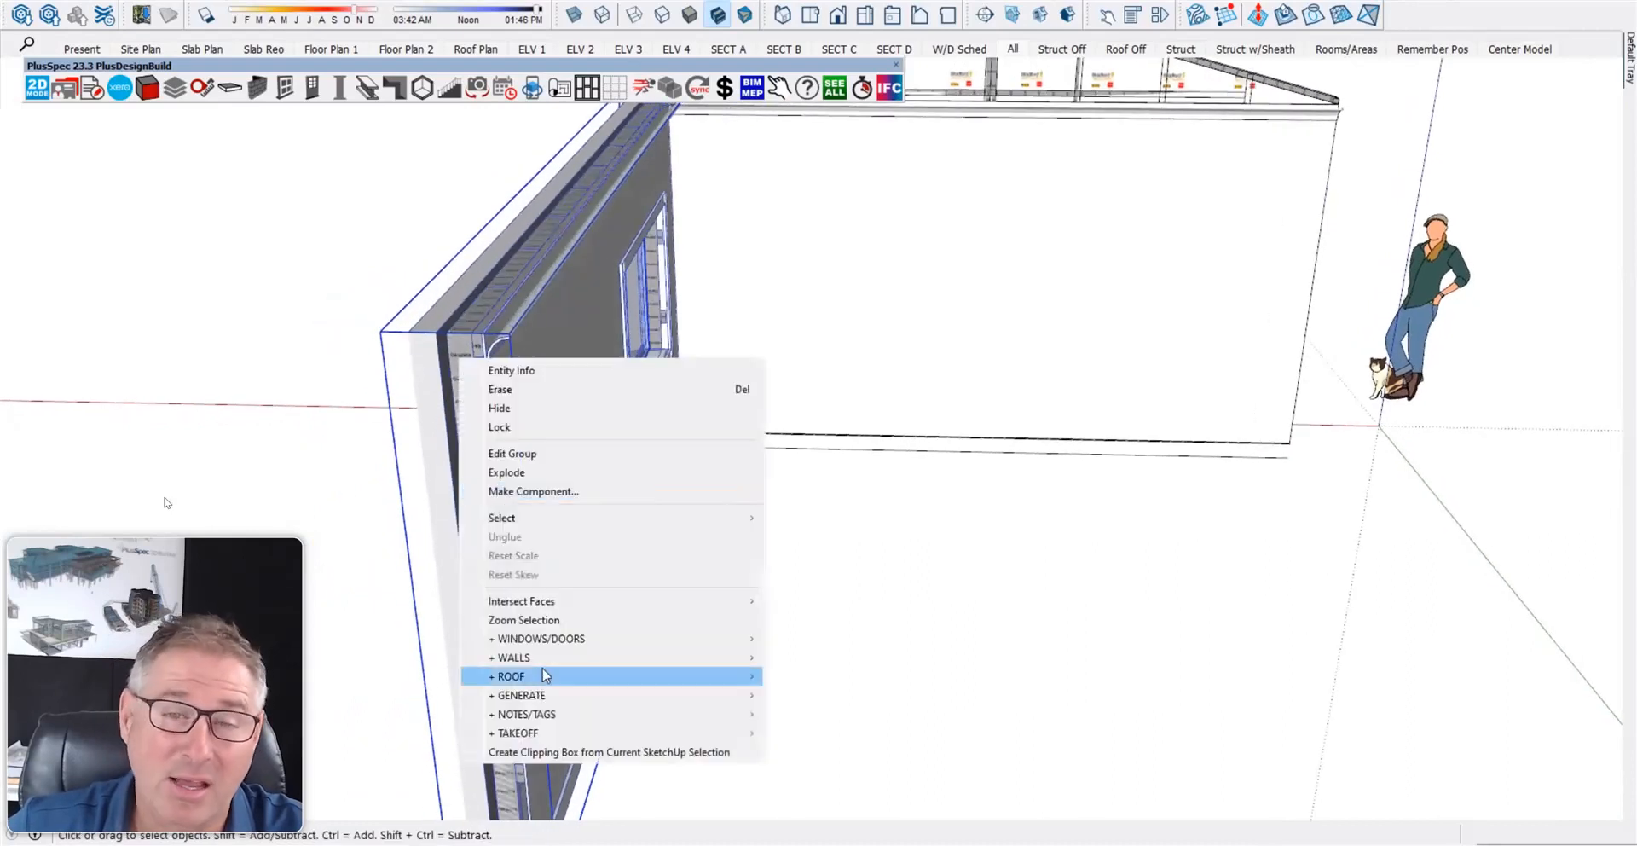
pyautogui.moveTo(554, 658)
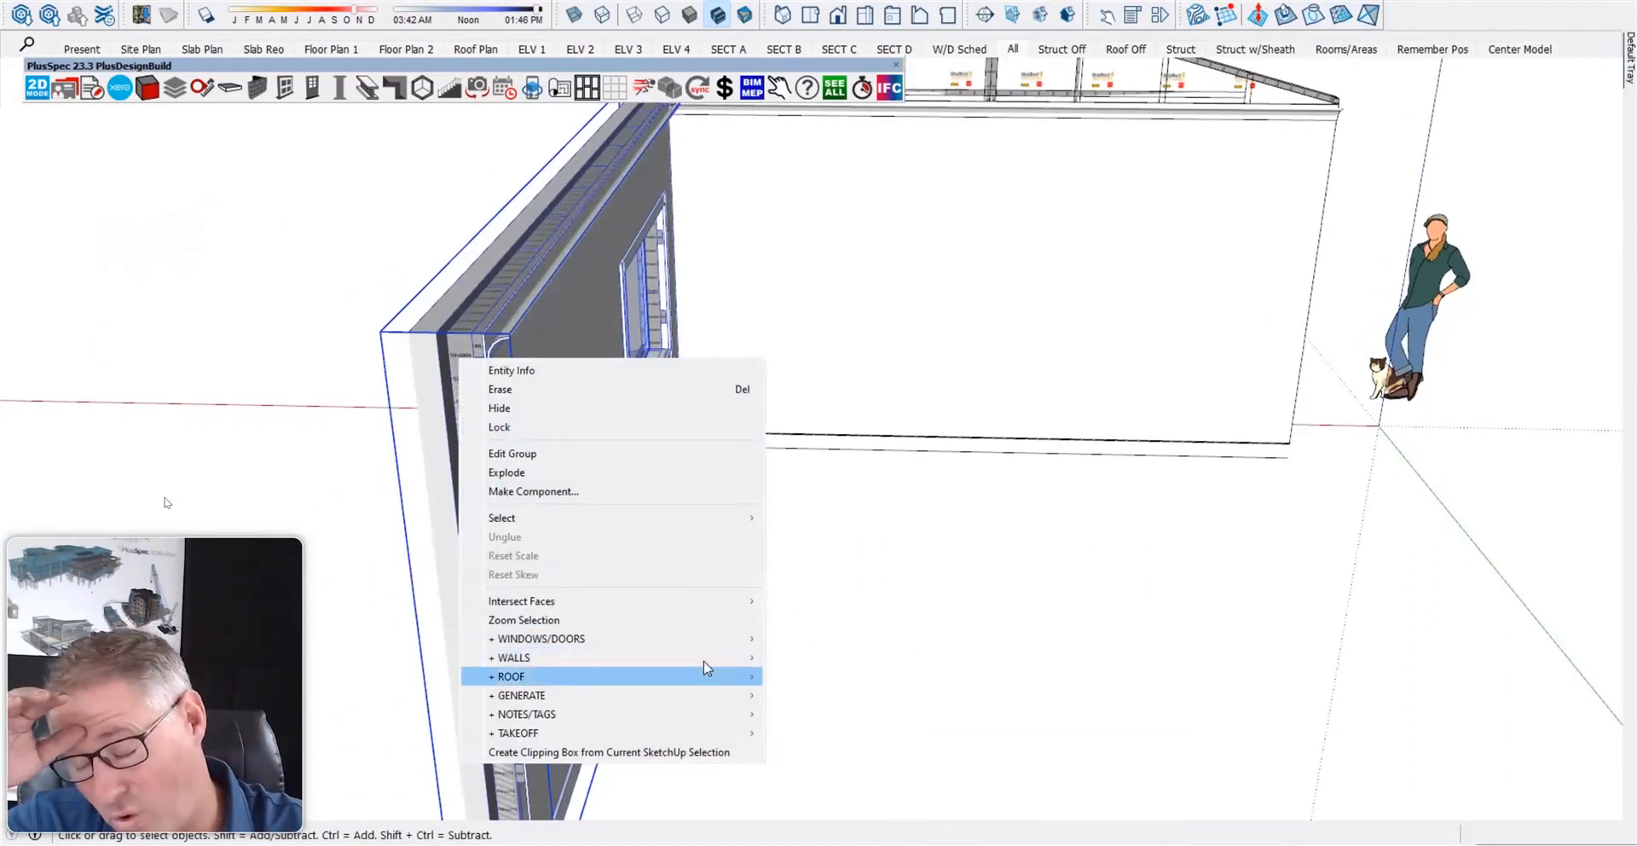
pyautogui.moveTo(679, 658)
pyautogui.moveTo(832, 658)
pyautogui.click(953, 658)
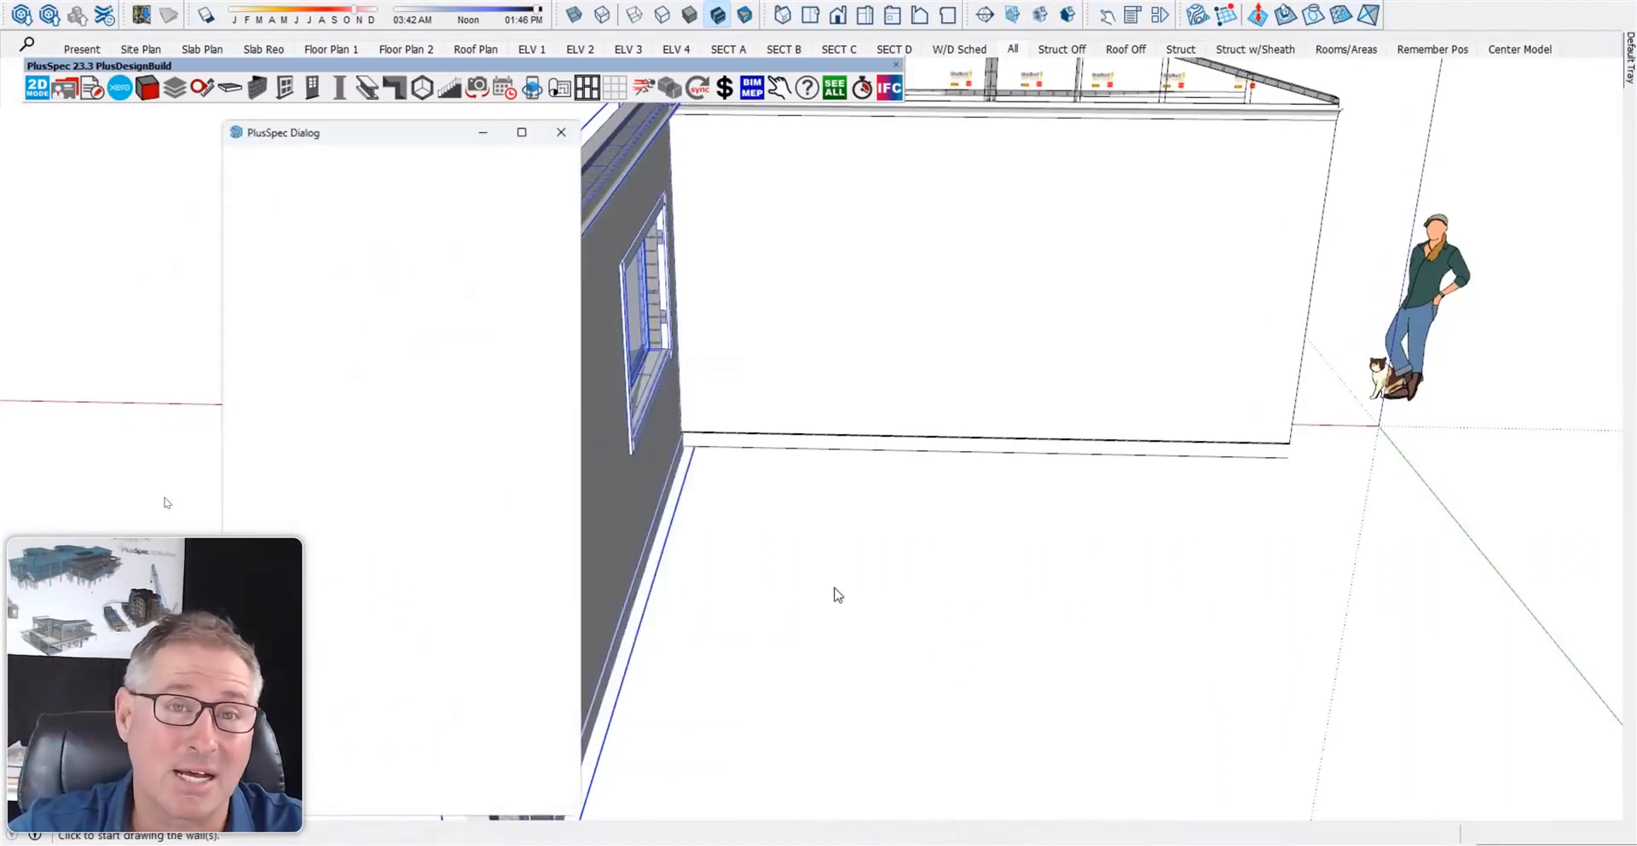
pyautogui.click(415, 300)
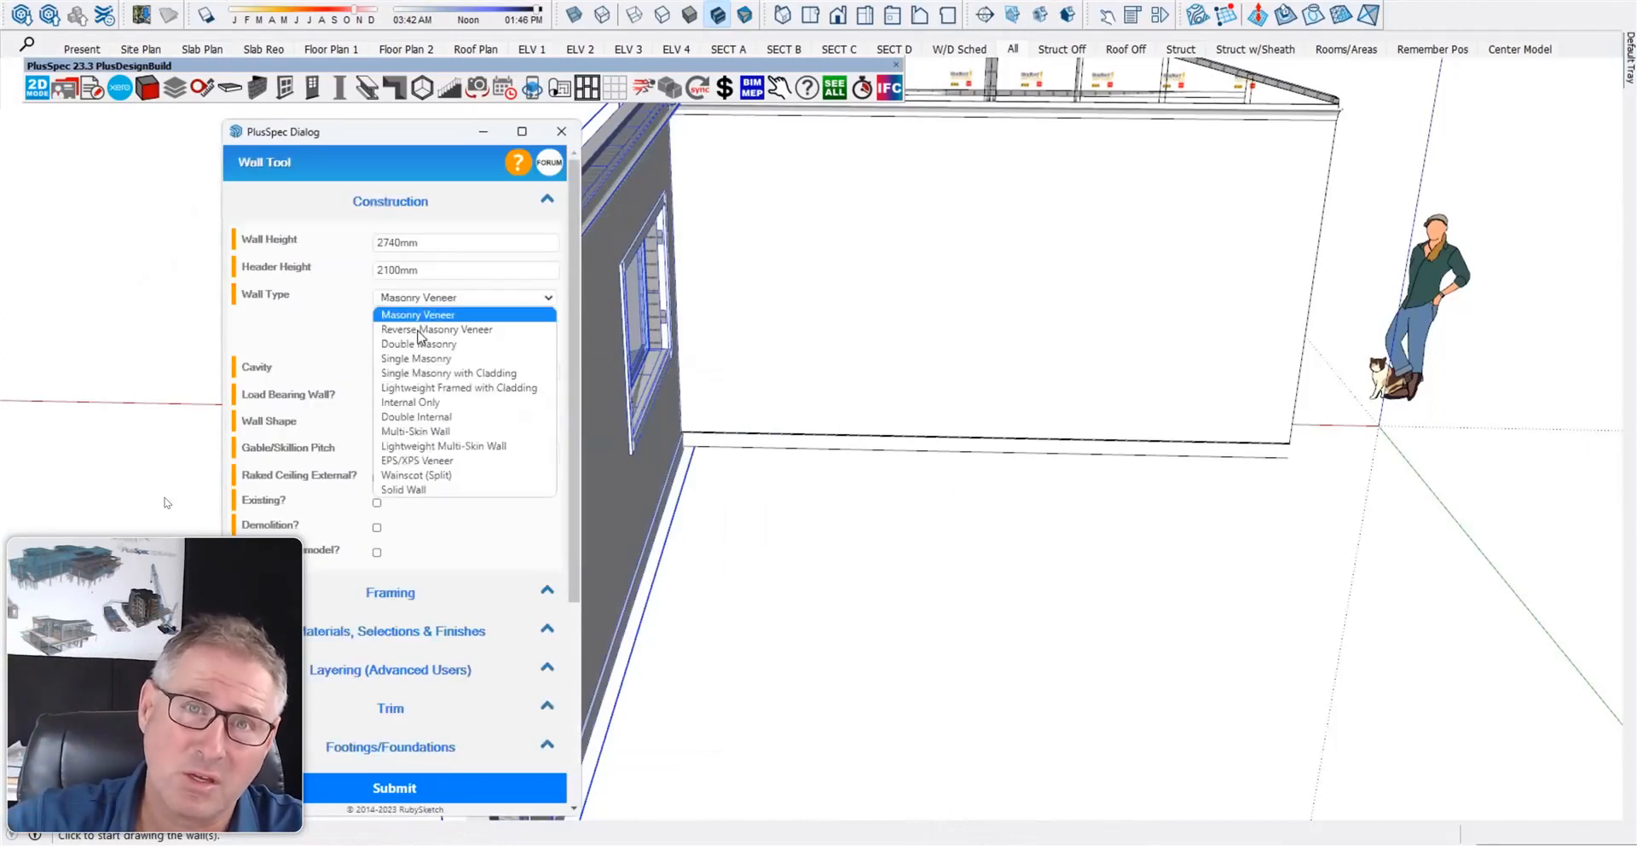
pyautogui.click(431, 391)
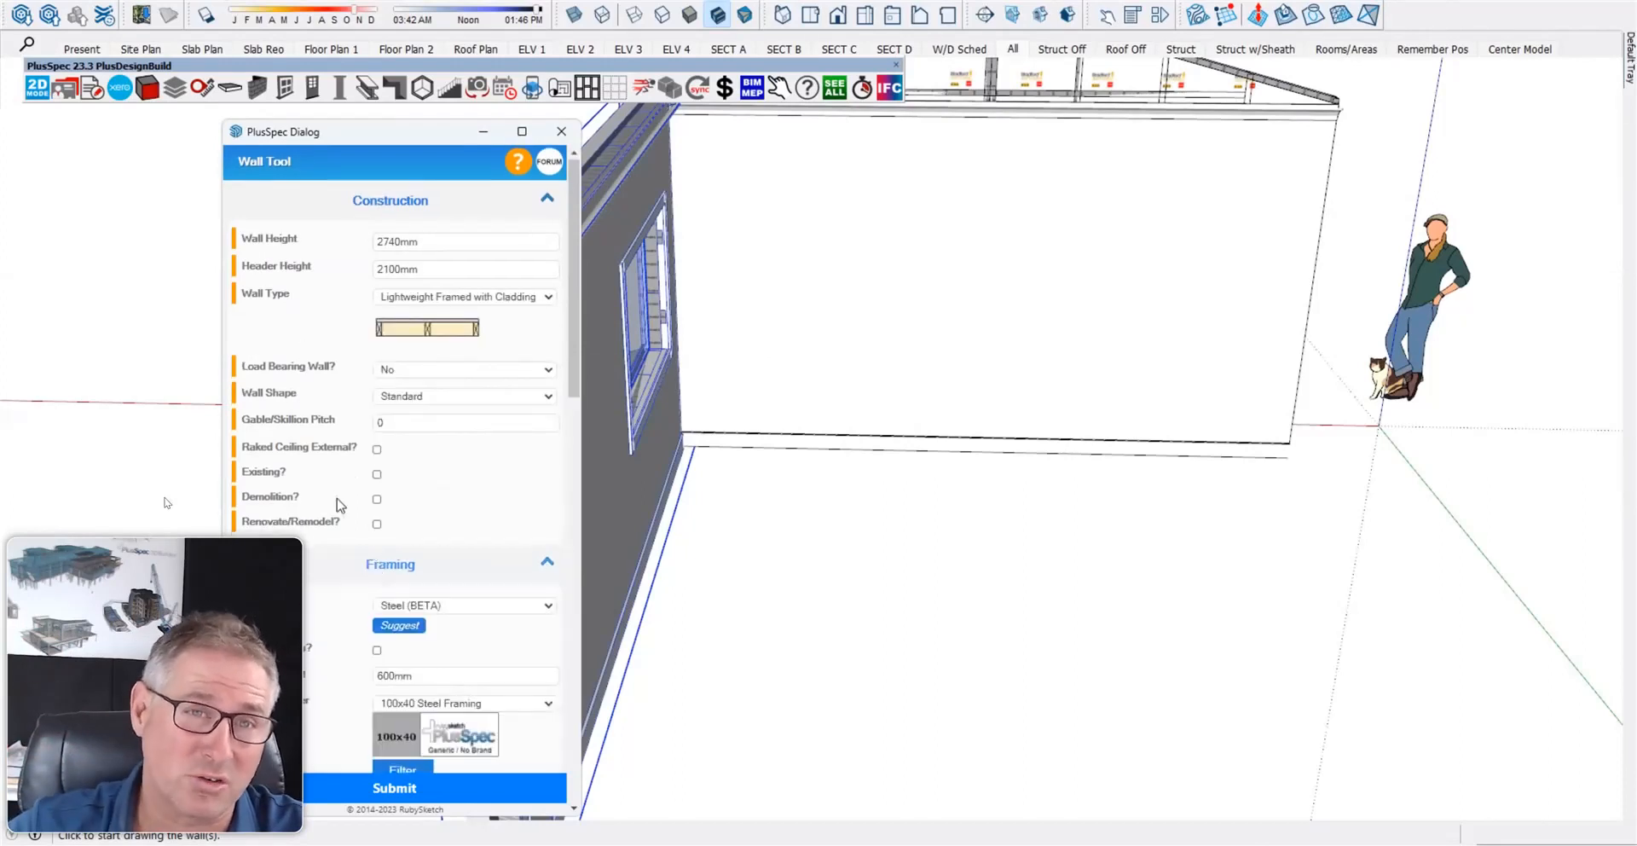
# - Set External Battens to Horizontal, exclude My Materials from the external batten material choices, and submit the wall edit
pyautogui.scroll(-10, 340, 505)
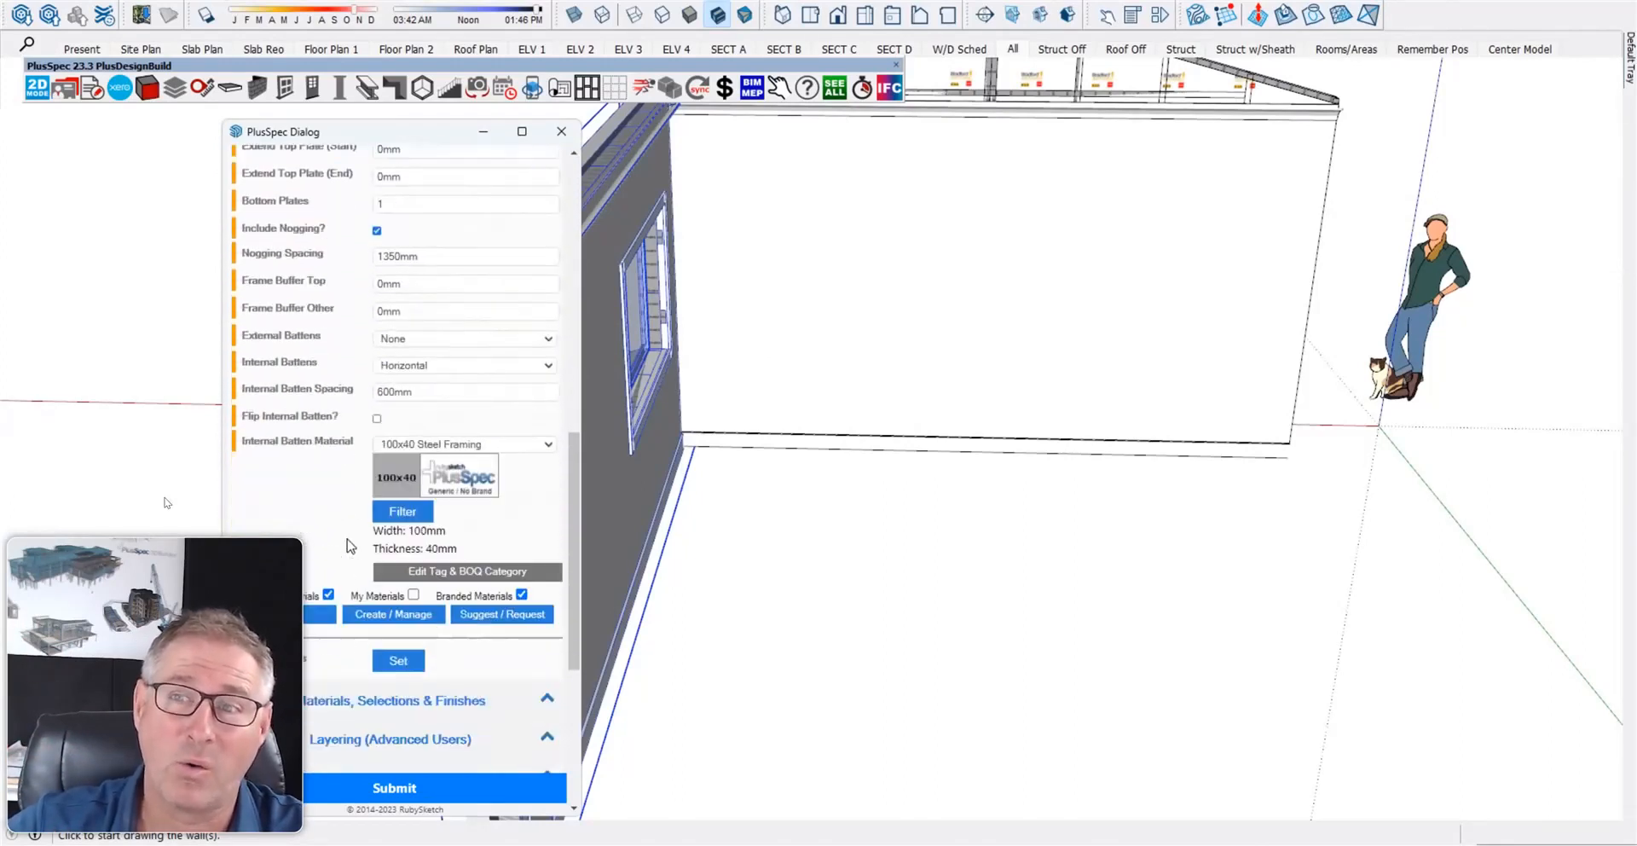
pyautogui.click(410, 340)
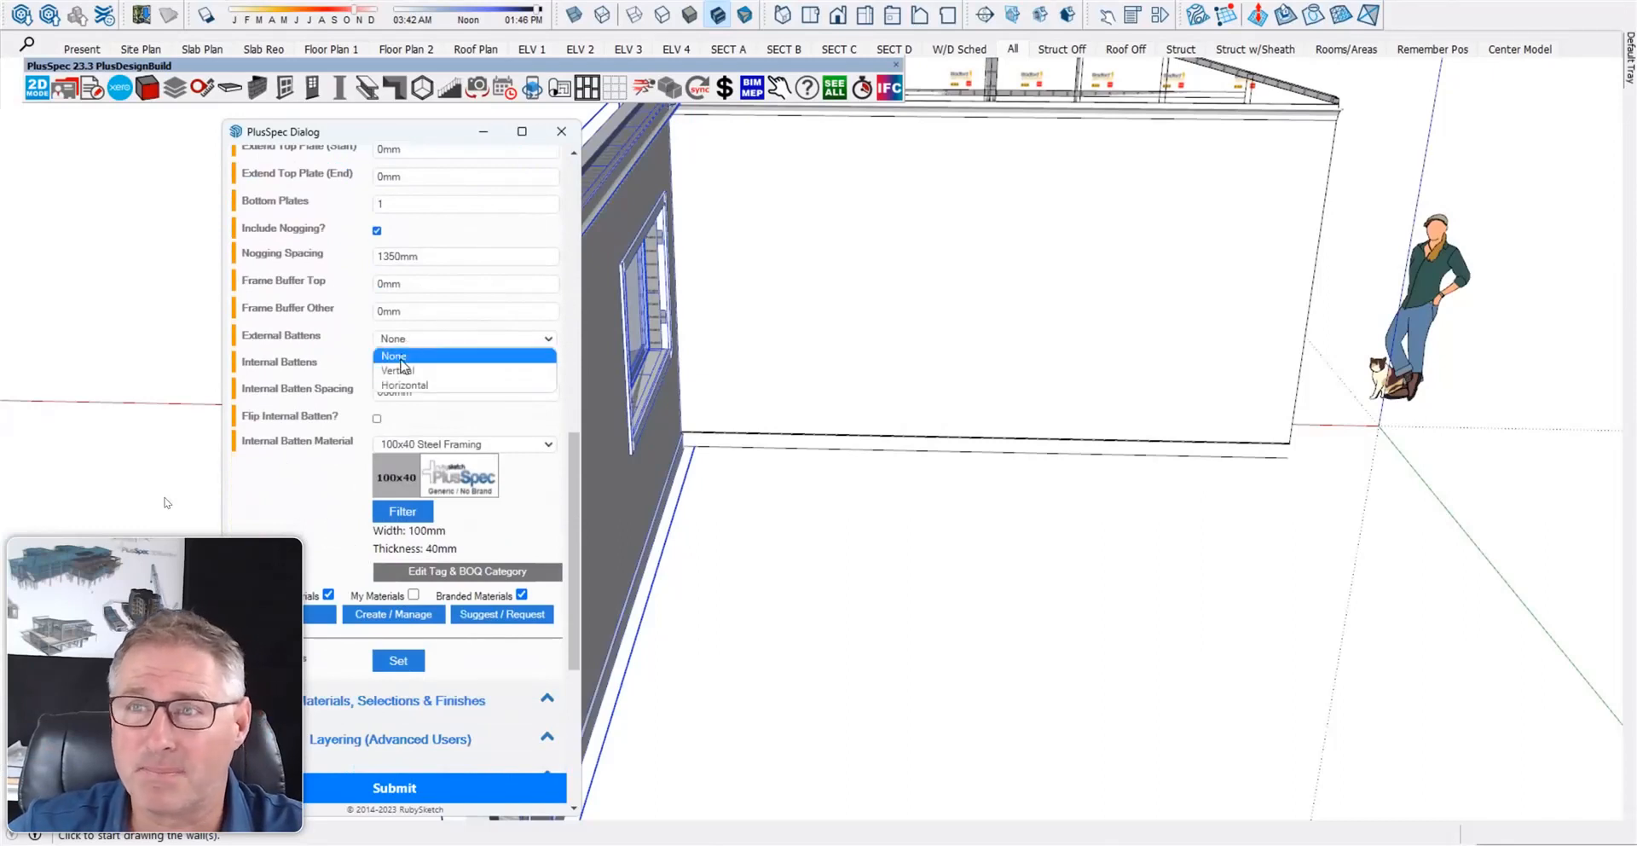
pyautogui.click(401, 385)
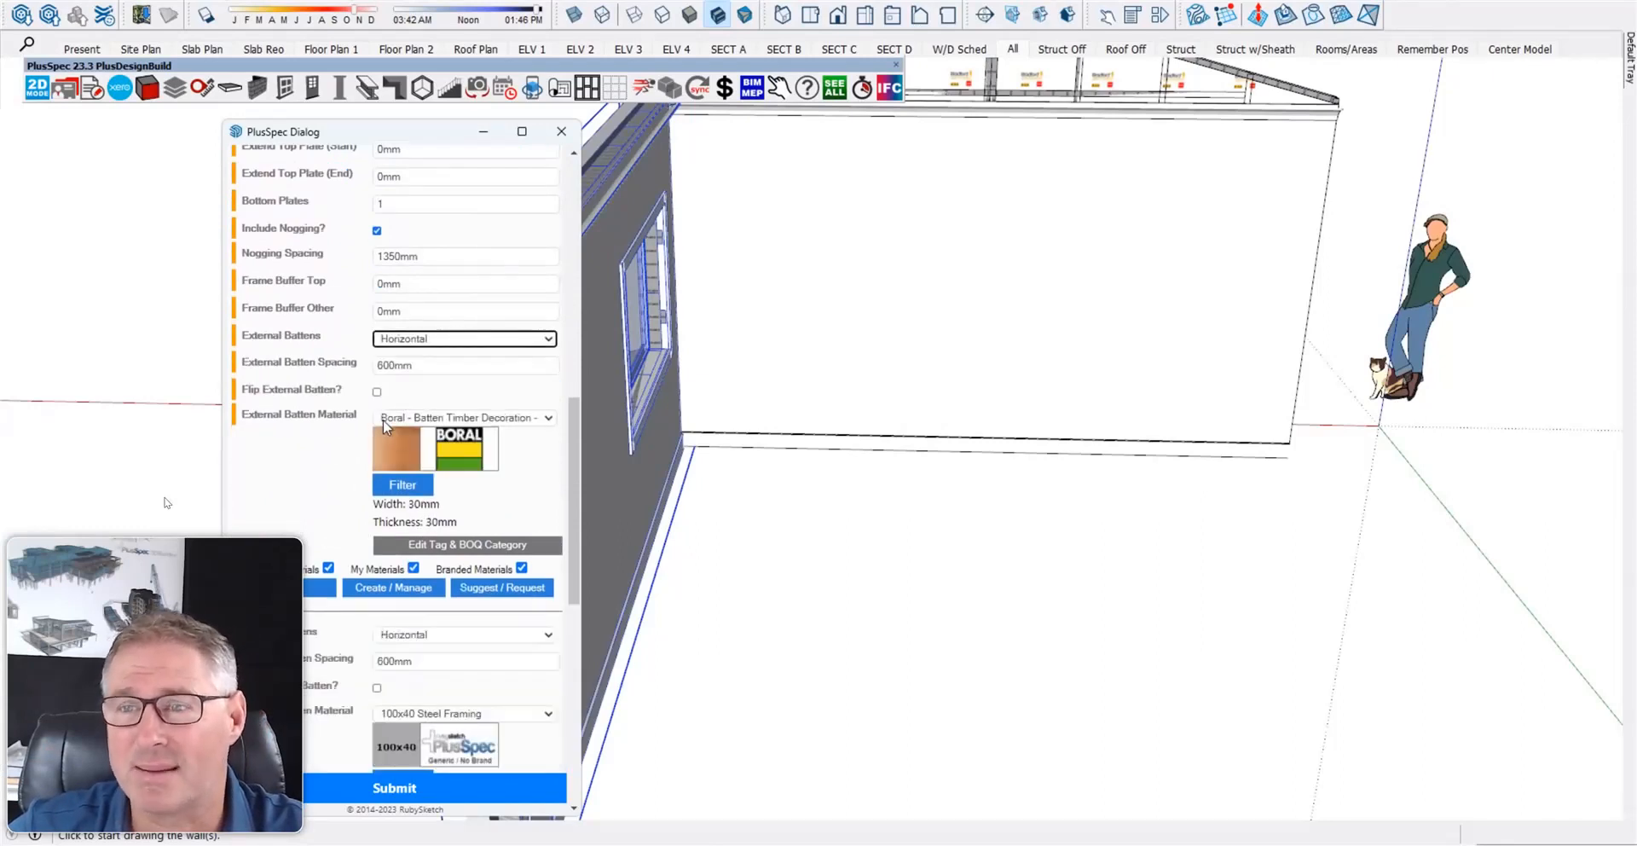
pyautogui.click(411, 567)
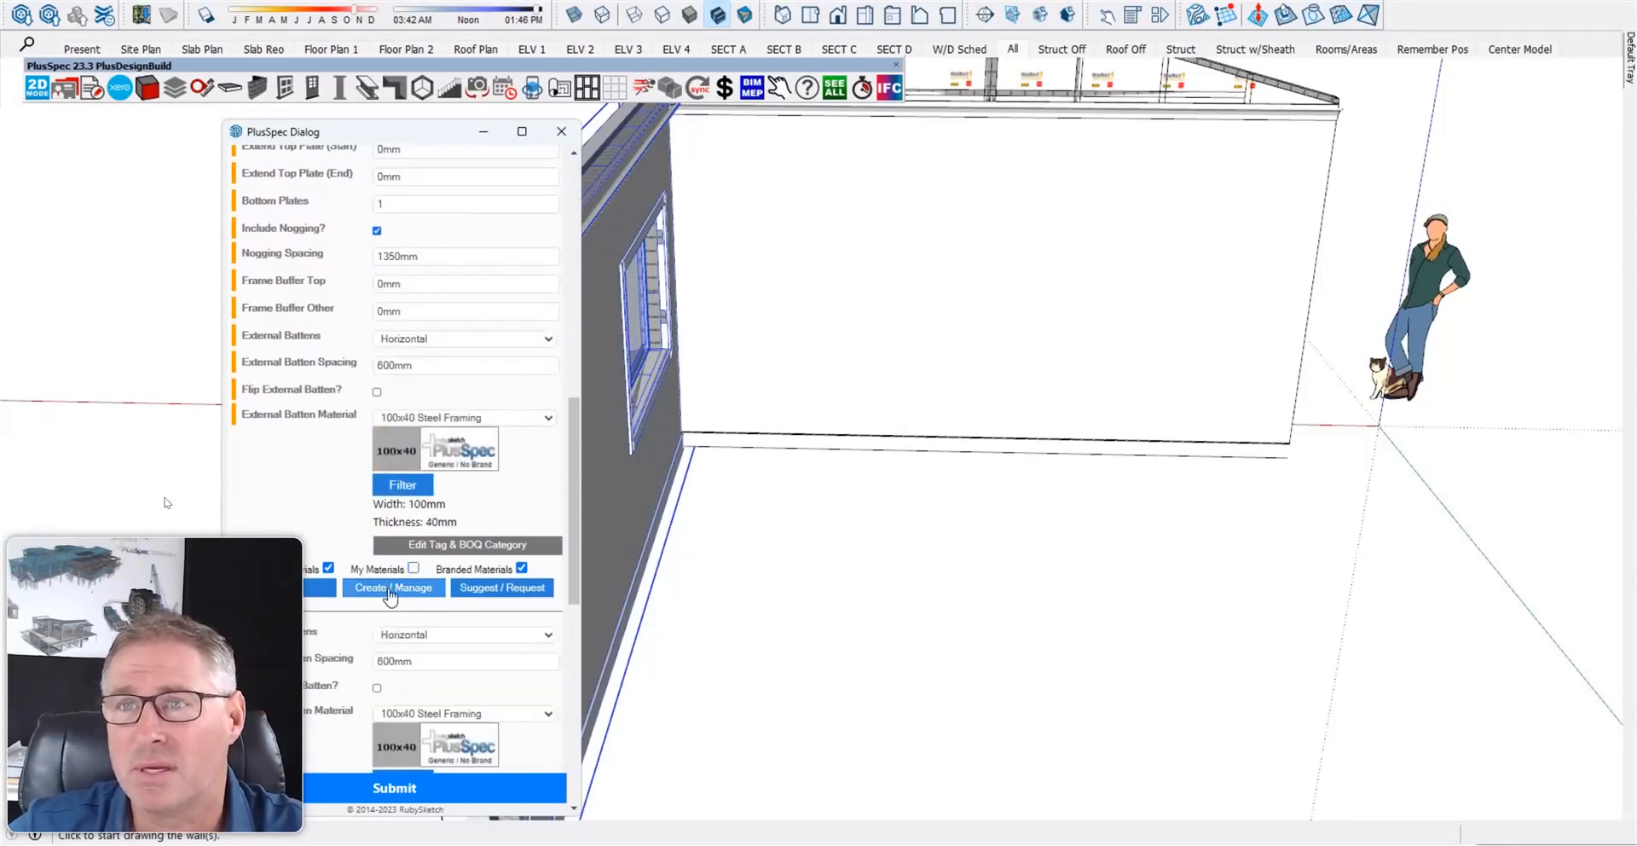
pyautogui.click(432, 786)
pyautogui.click(570, 136)
# - Reopen the window wall for editing and bring up its External Batten Material setting
pyautogui.moveTo(512, 358); pyautogui.dragTo(701, 321, button='middle')
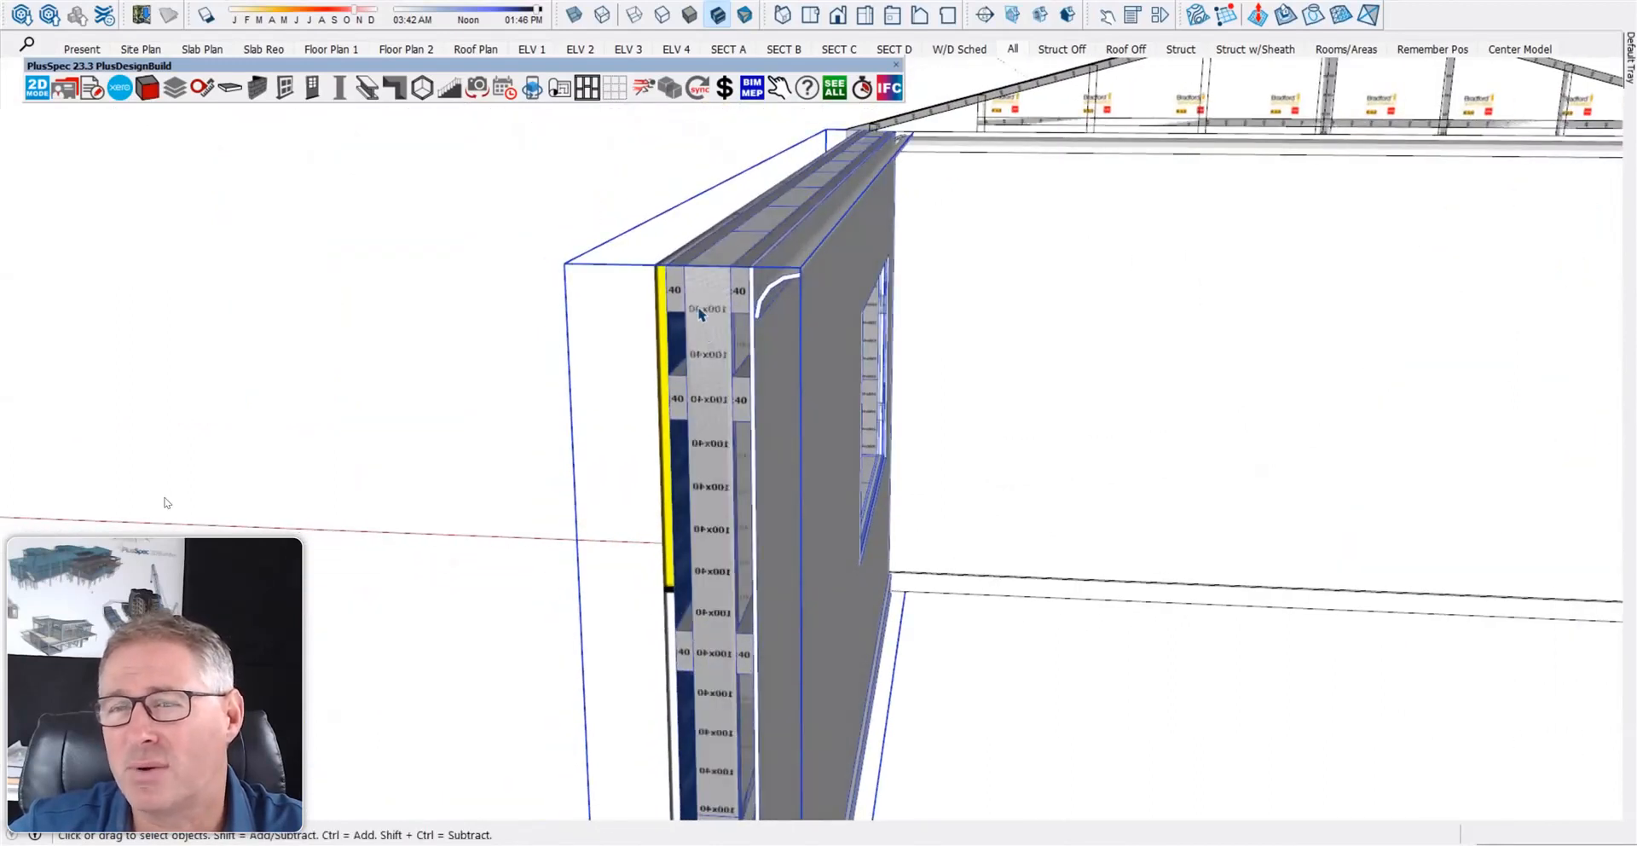
pyautogui.rightClick(703, 292)
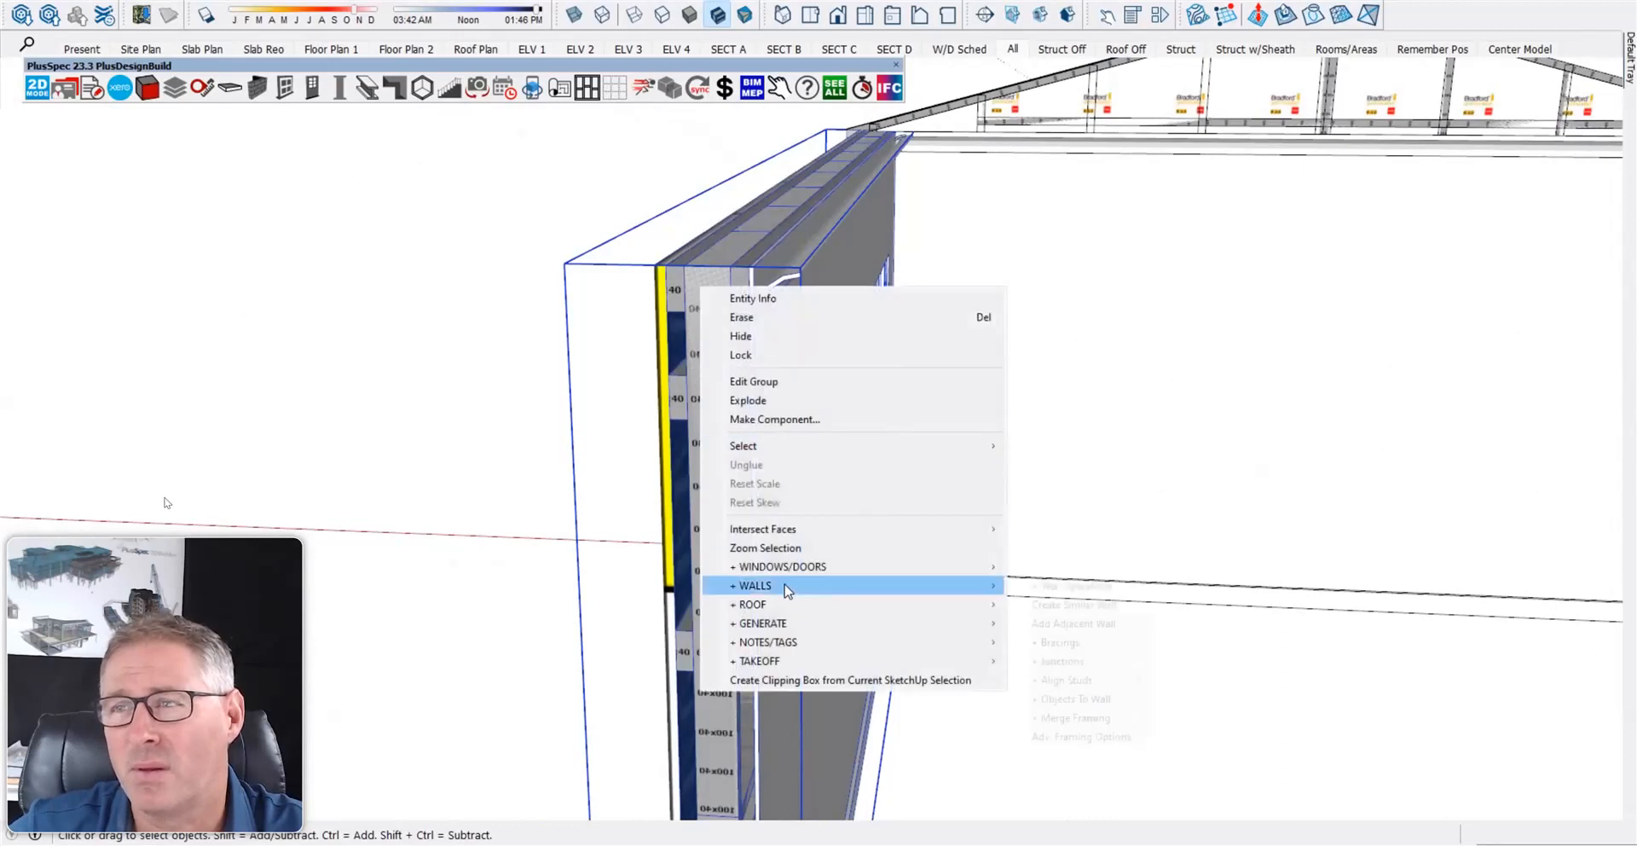
pyautogui.moveTo(785, 588)
pyautogui.moveTo(1049, 597)
pyautogui.click(1195, 586)
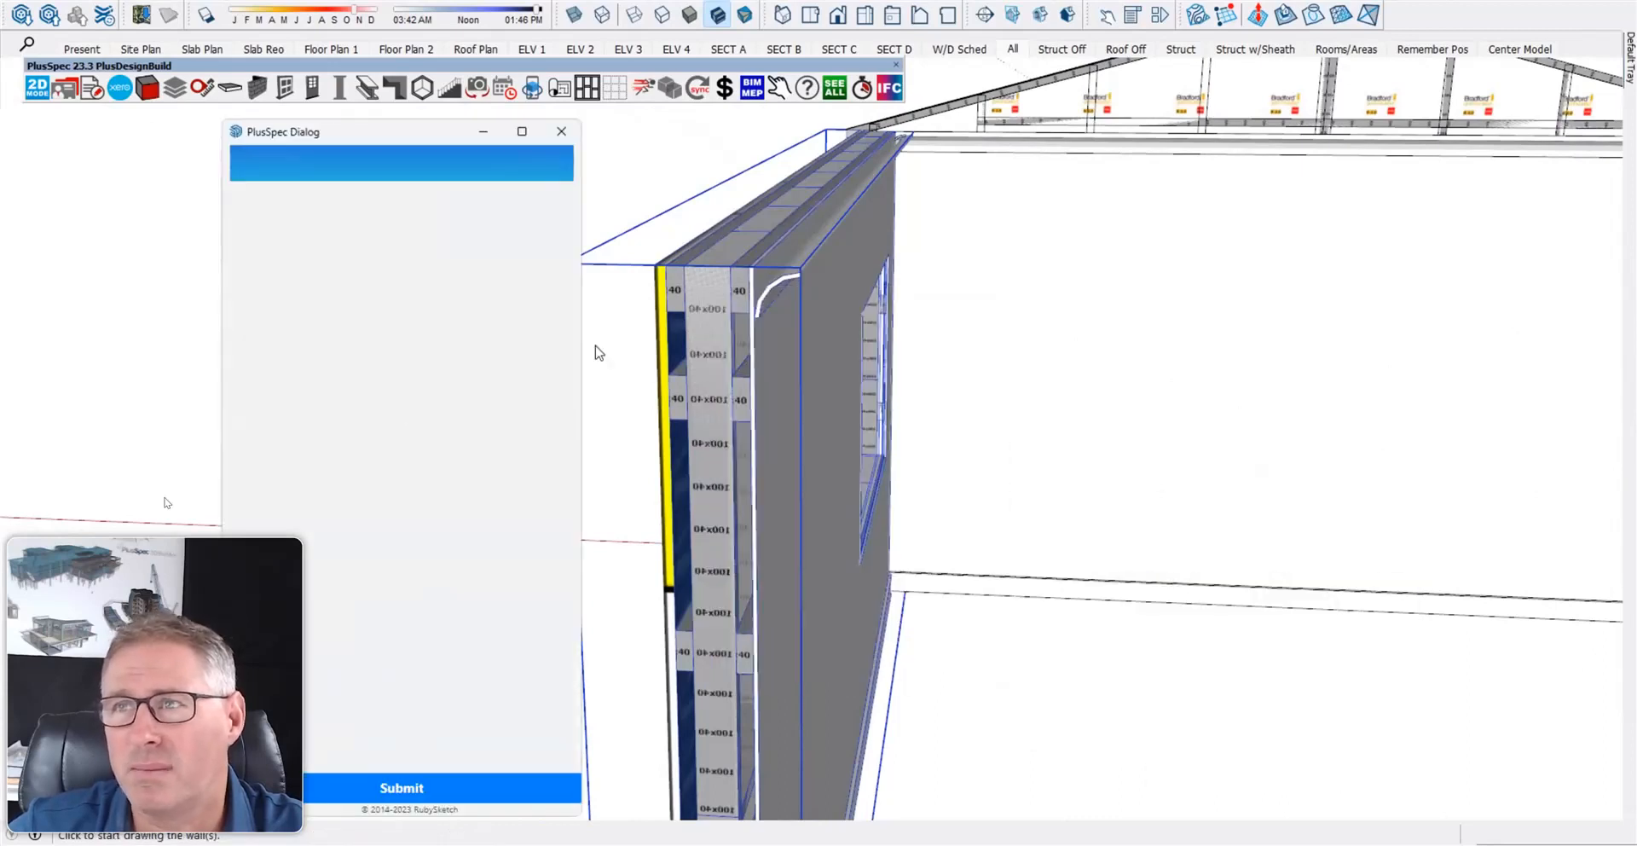
pyautogui.scroll(-1, 304, 531)
pyautogui.scroll(-5, 304, 531)
pyautogui.scroll(-3, 309, 526)
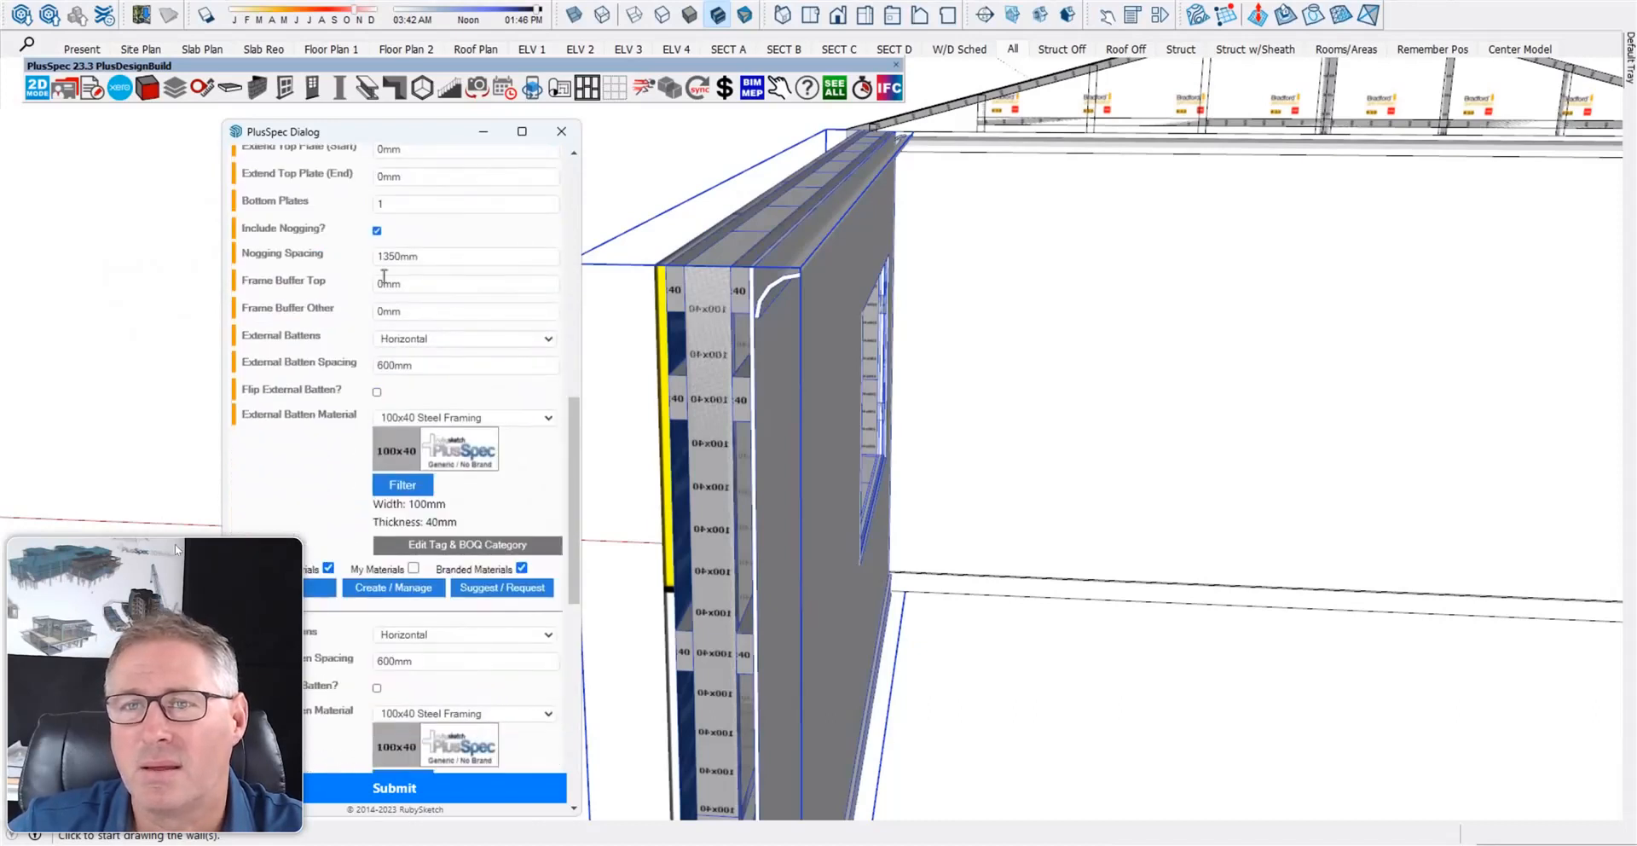
# - Set the External Batten Material to 70x45 H2 Timber Structural, submit the wall edit and close the dialog
pyautogui.click(406, 422)
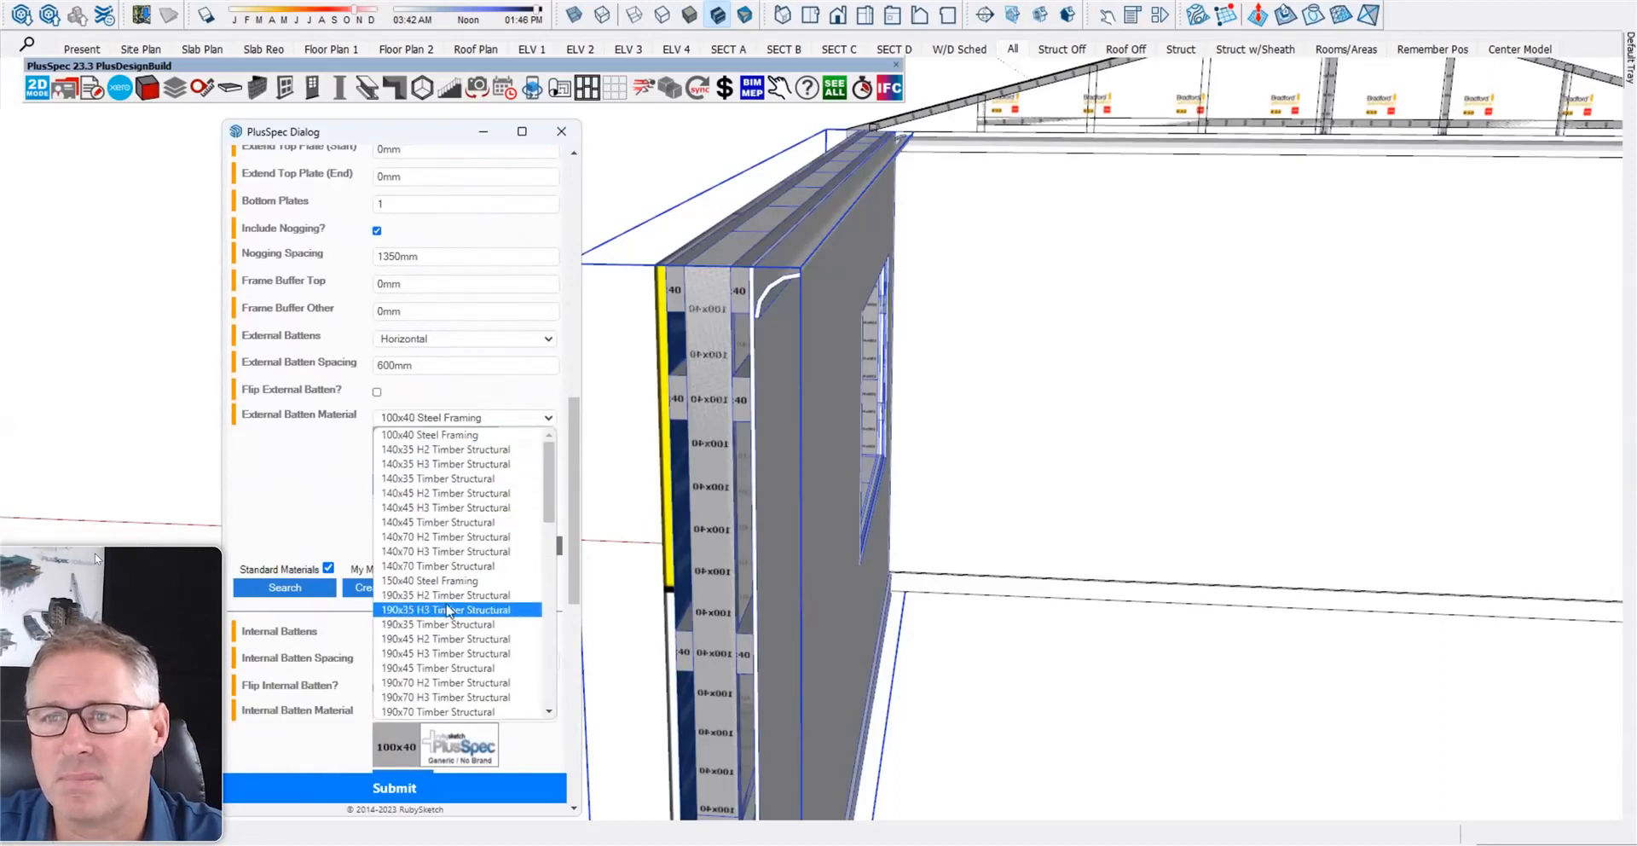
pyautogui.click(444, 449)
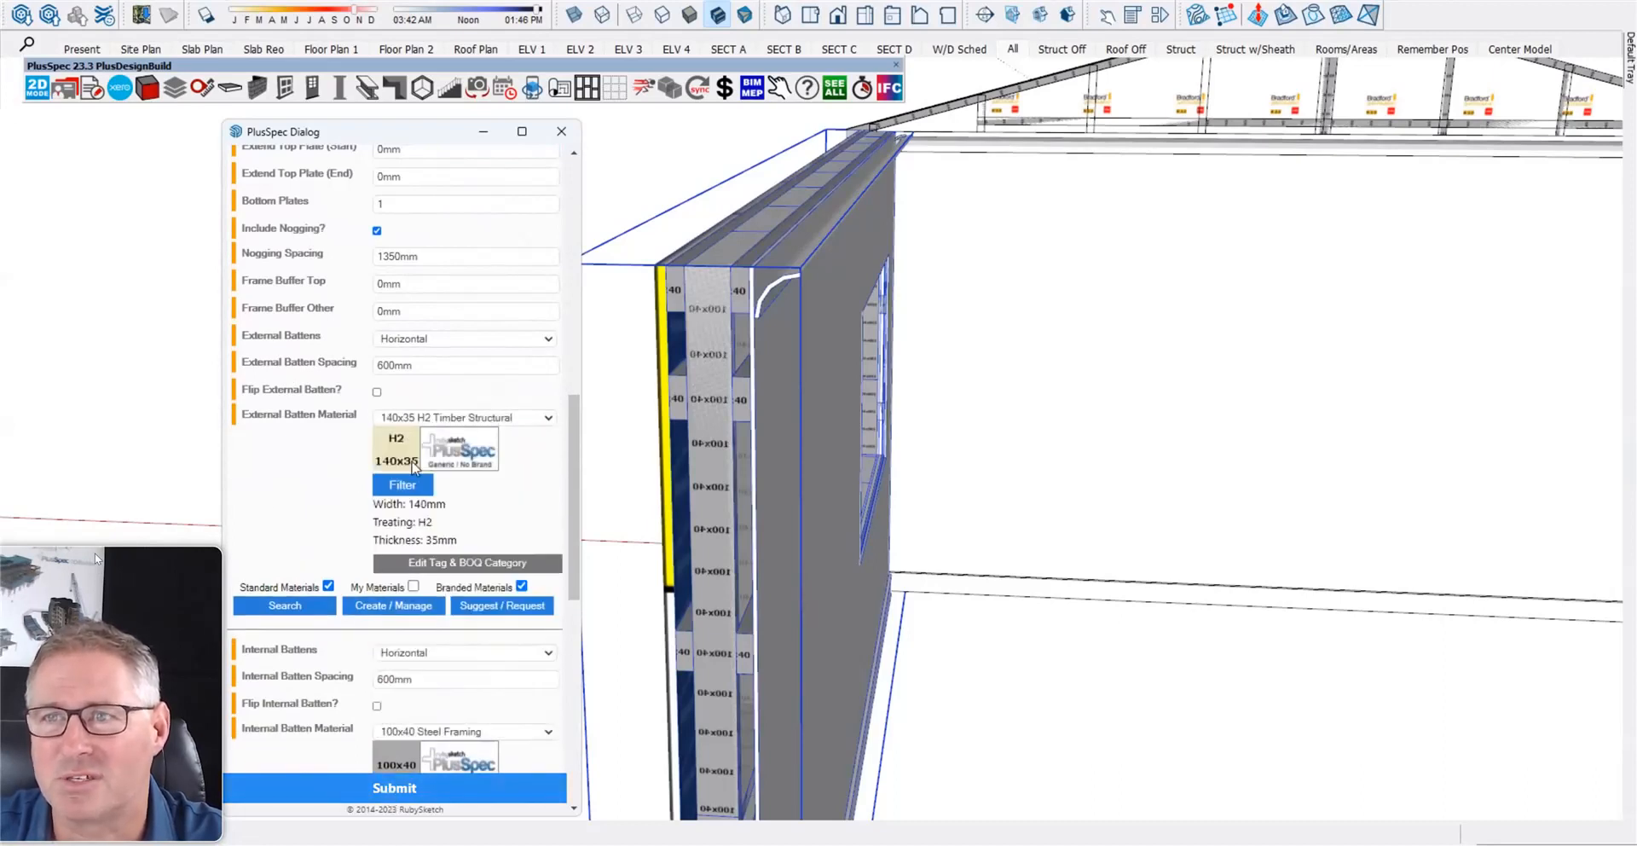
pyautogui.click(410, 418)
pyautogui.scroll(-3, 434, 560)
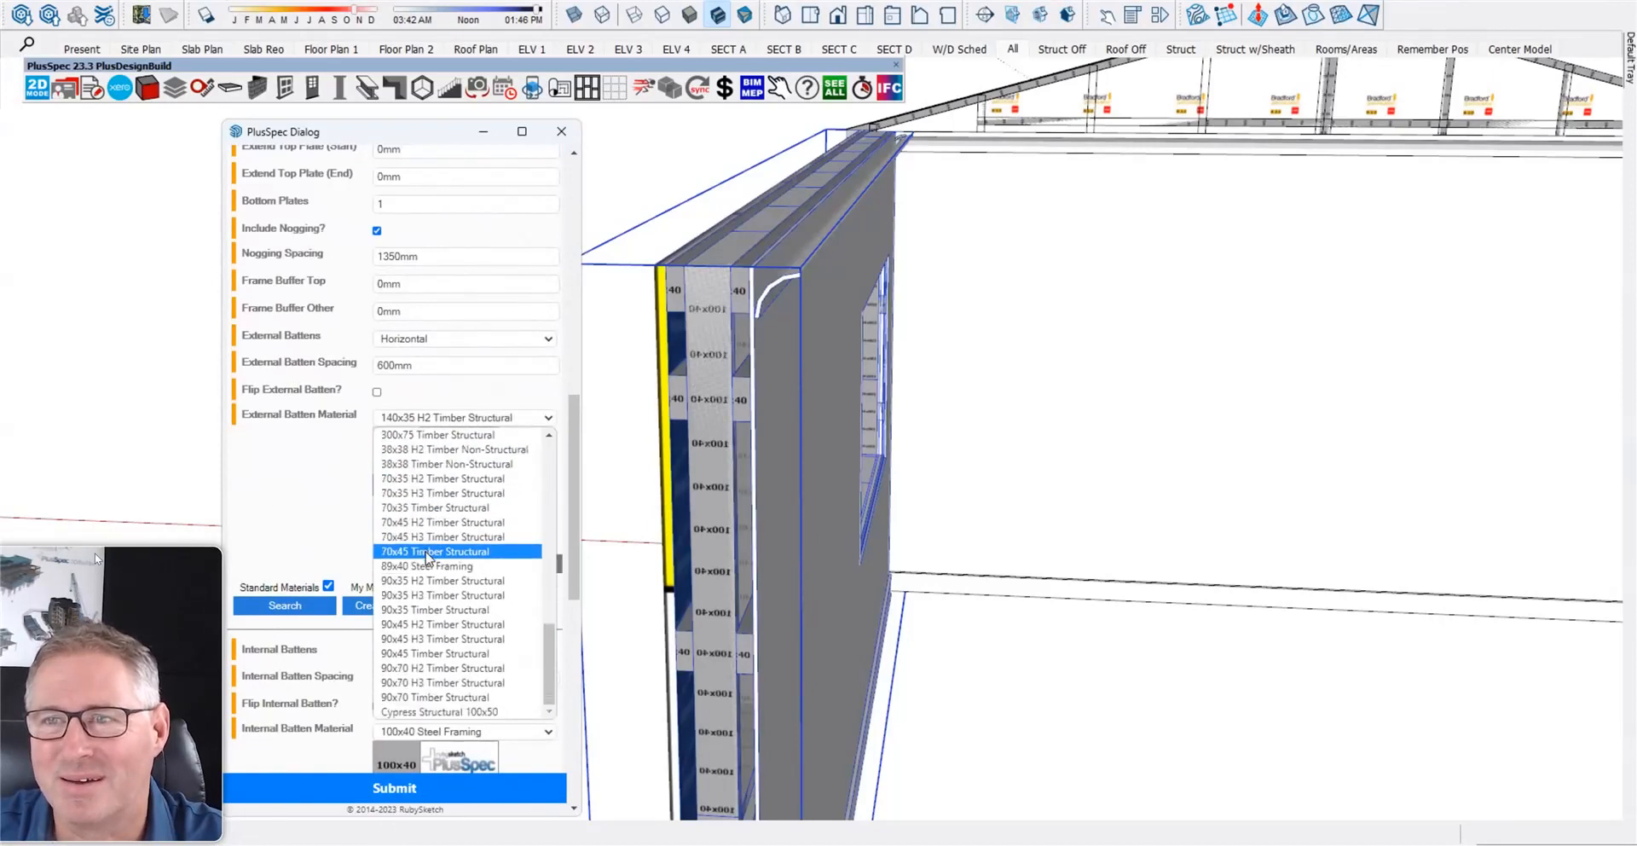
pyautogui.click(439, 522)
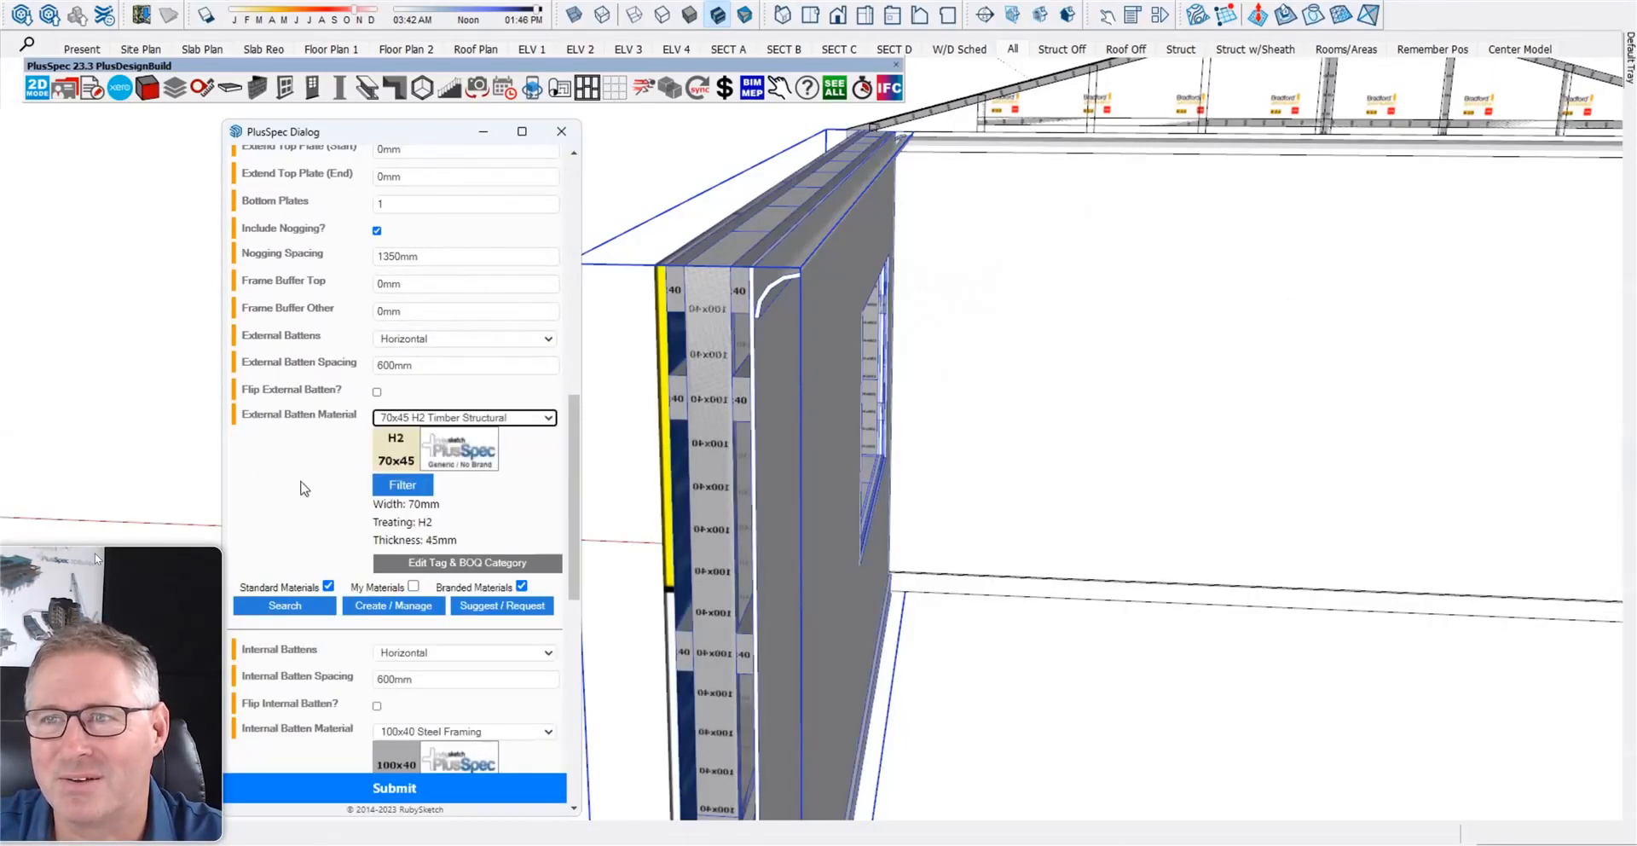
pyautogui.click(408, 786)
pyautogui.click(563, 134)
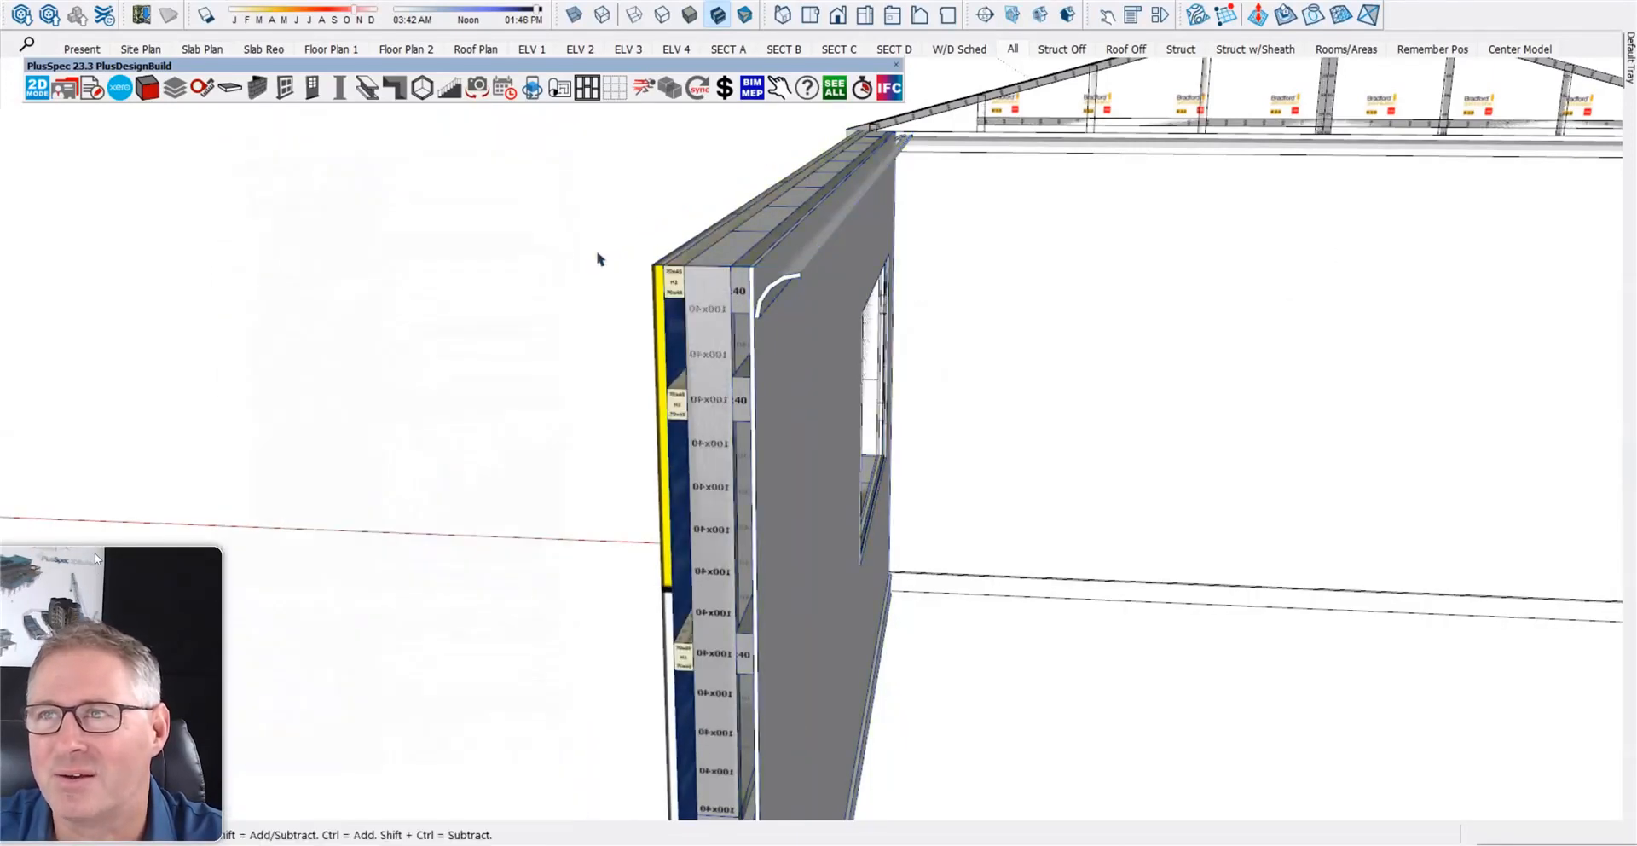
# - Examine the external and internal battens at the open end of the window wall, including the whole wall layout
pyautogui.scroll(5, 689, 280)
pyautogui.moveTo(739, 246); pyautogui.dragTo(912, 234, button='middle')
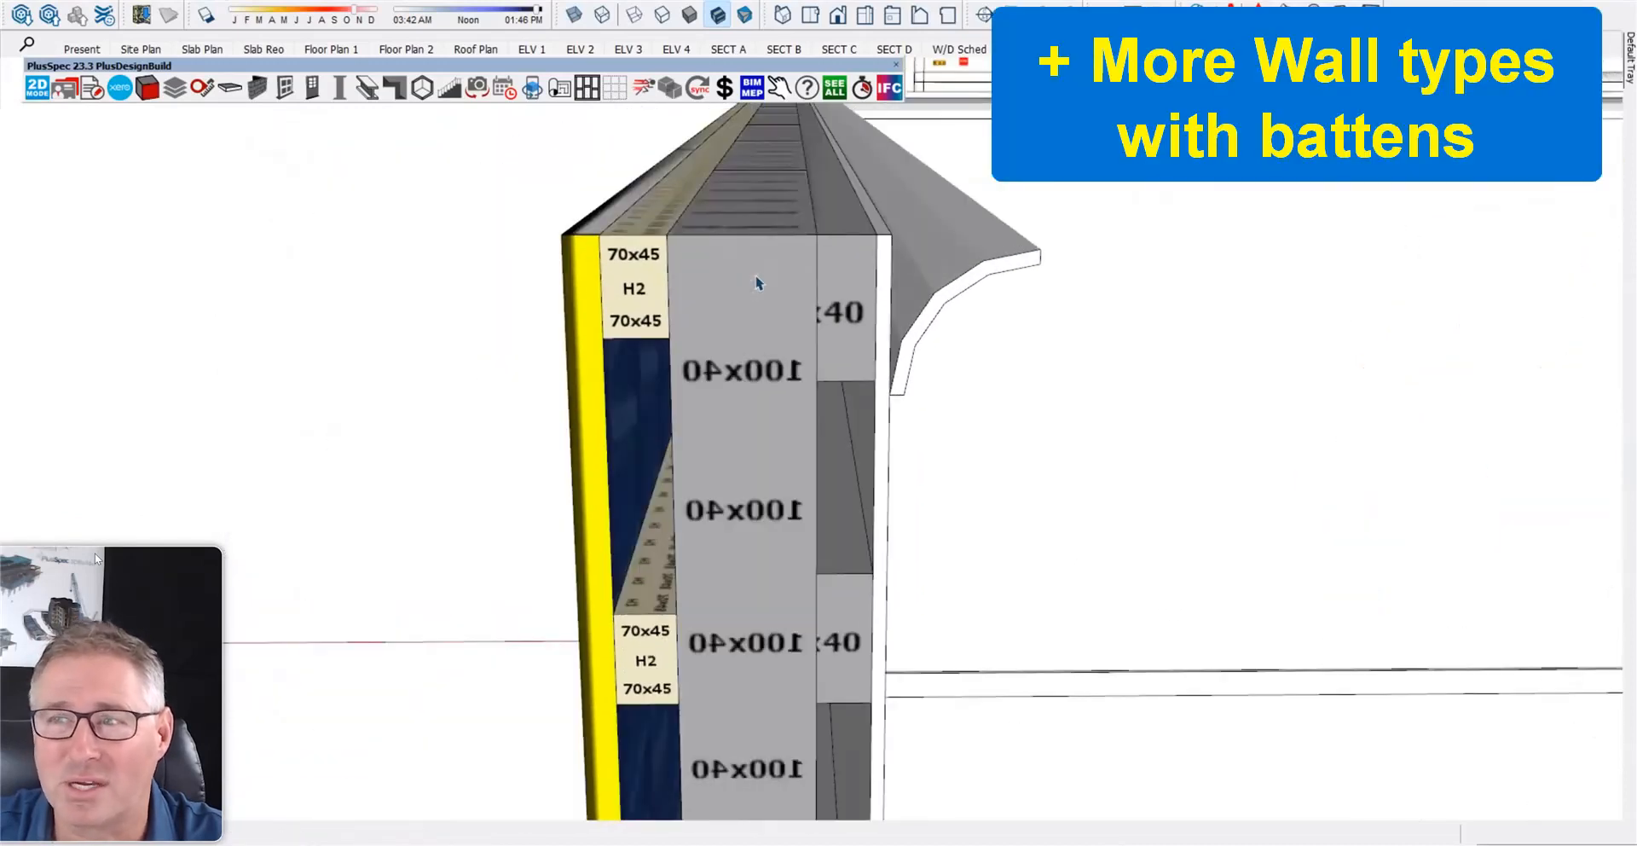
pyautogui.scroll(-5, 756, 282)
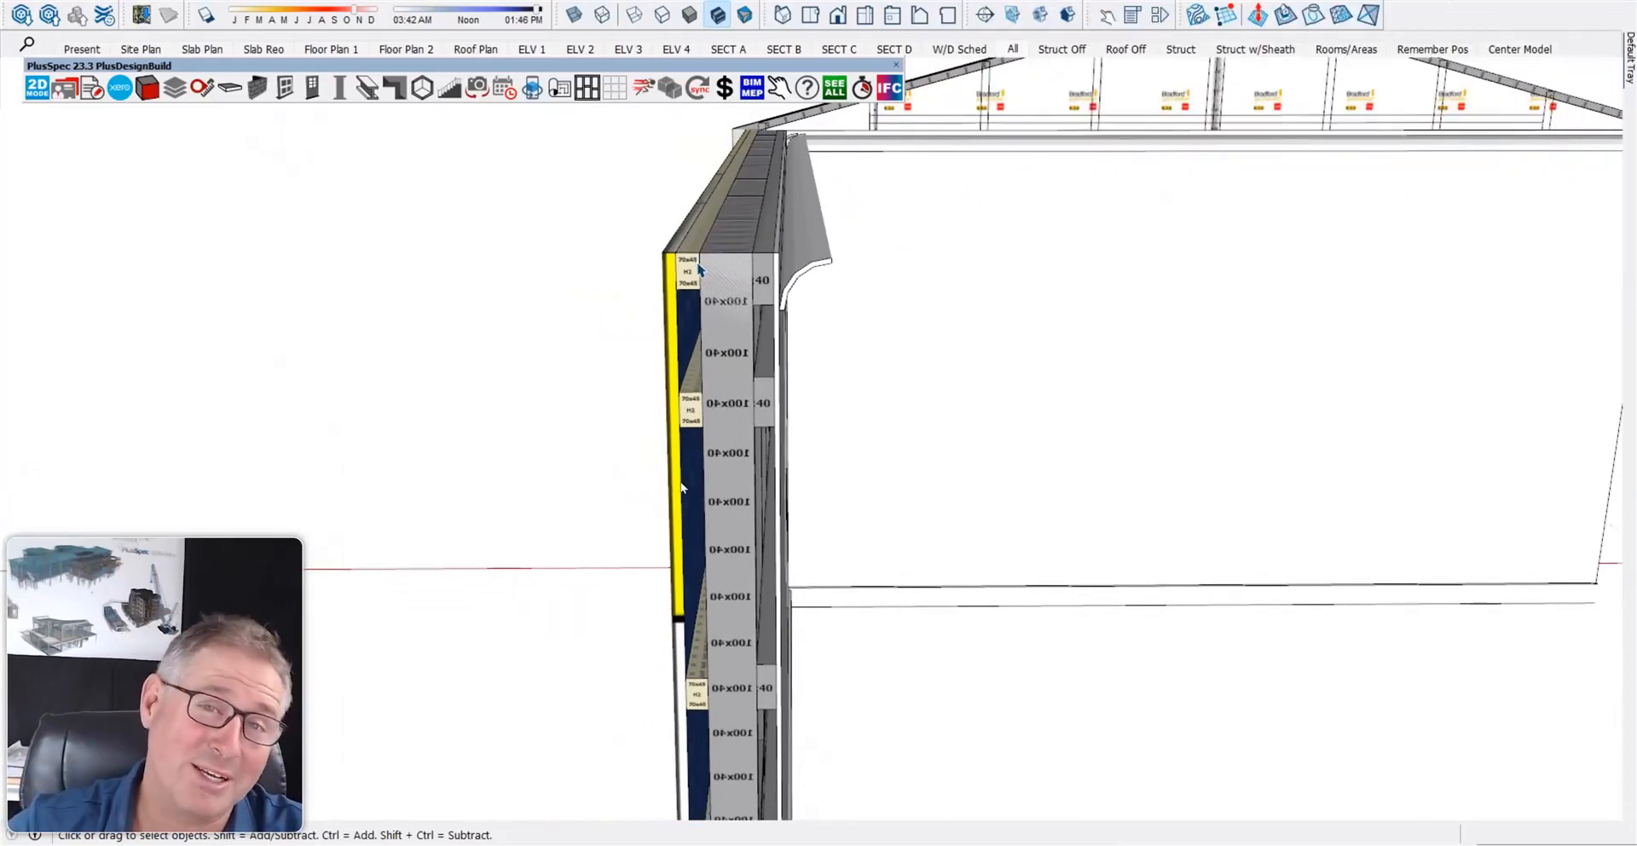
pyautogui.scroll(-6, 721, 326)
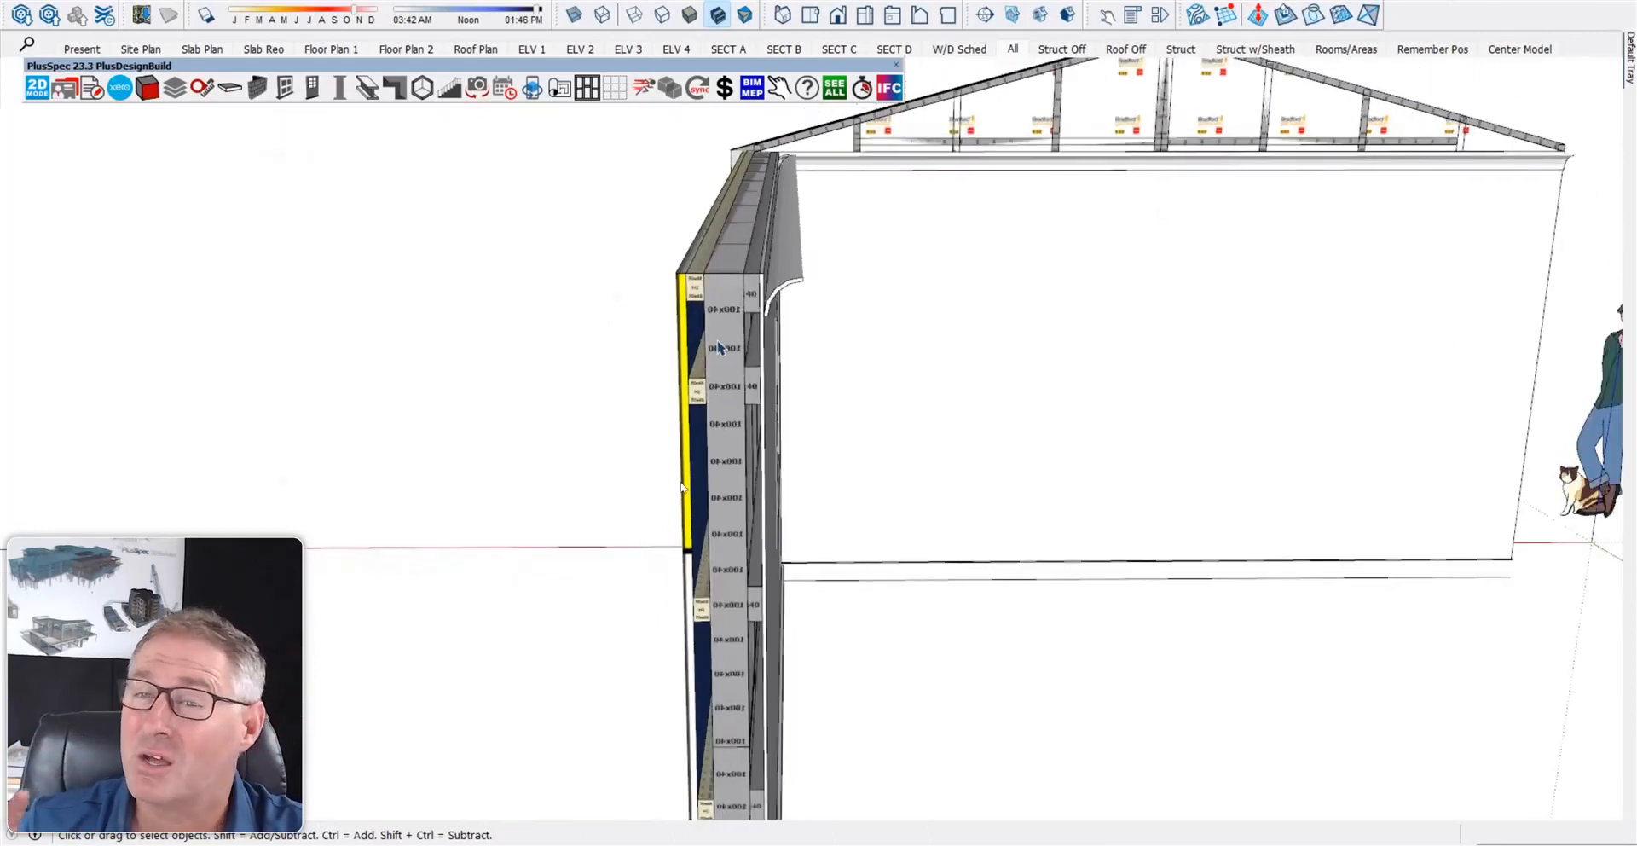
pyautogui.moveTo(790, 360); pyautogui.dragTo(755, 372, button='middle')
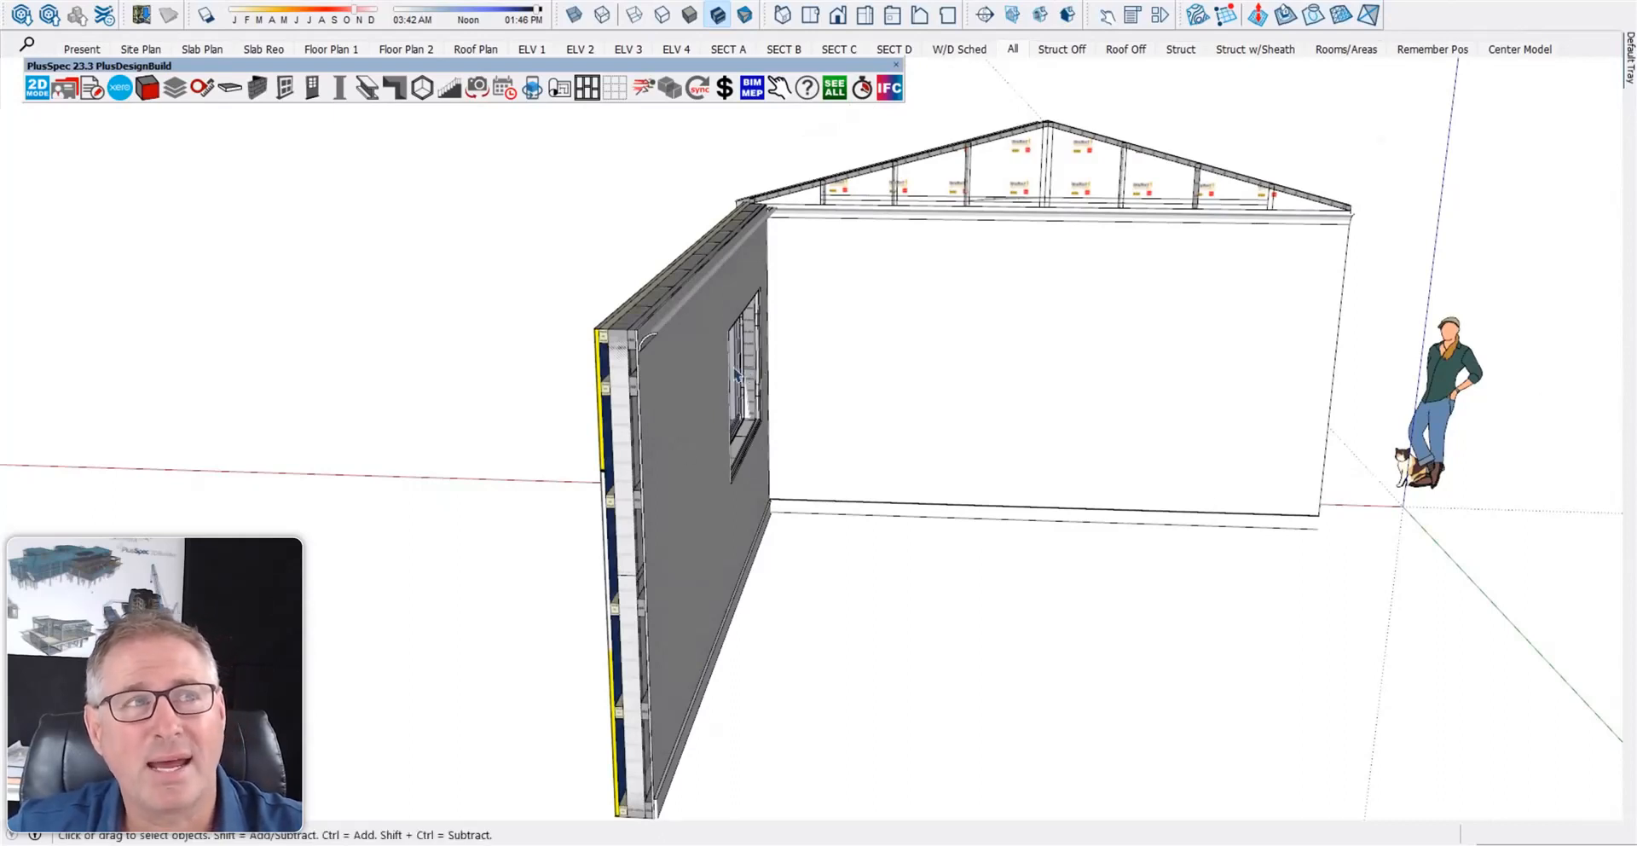
pyautogui.scroll(-2, 747, 376)
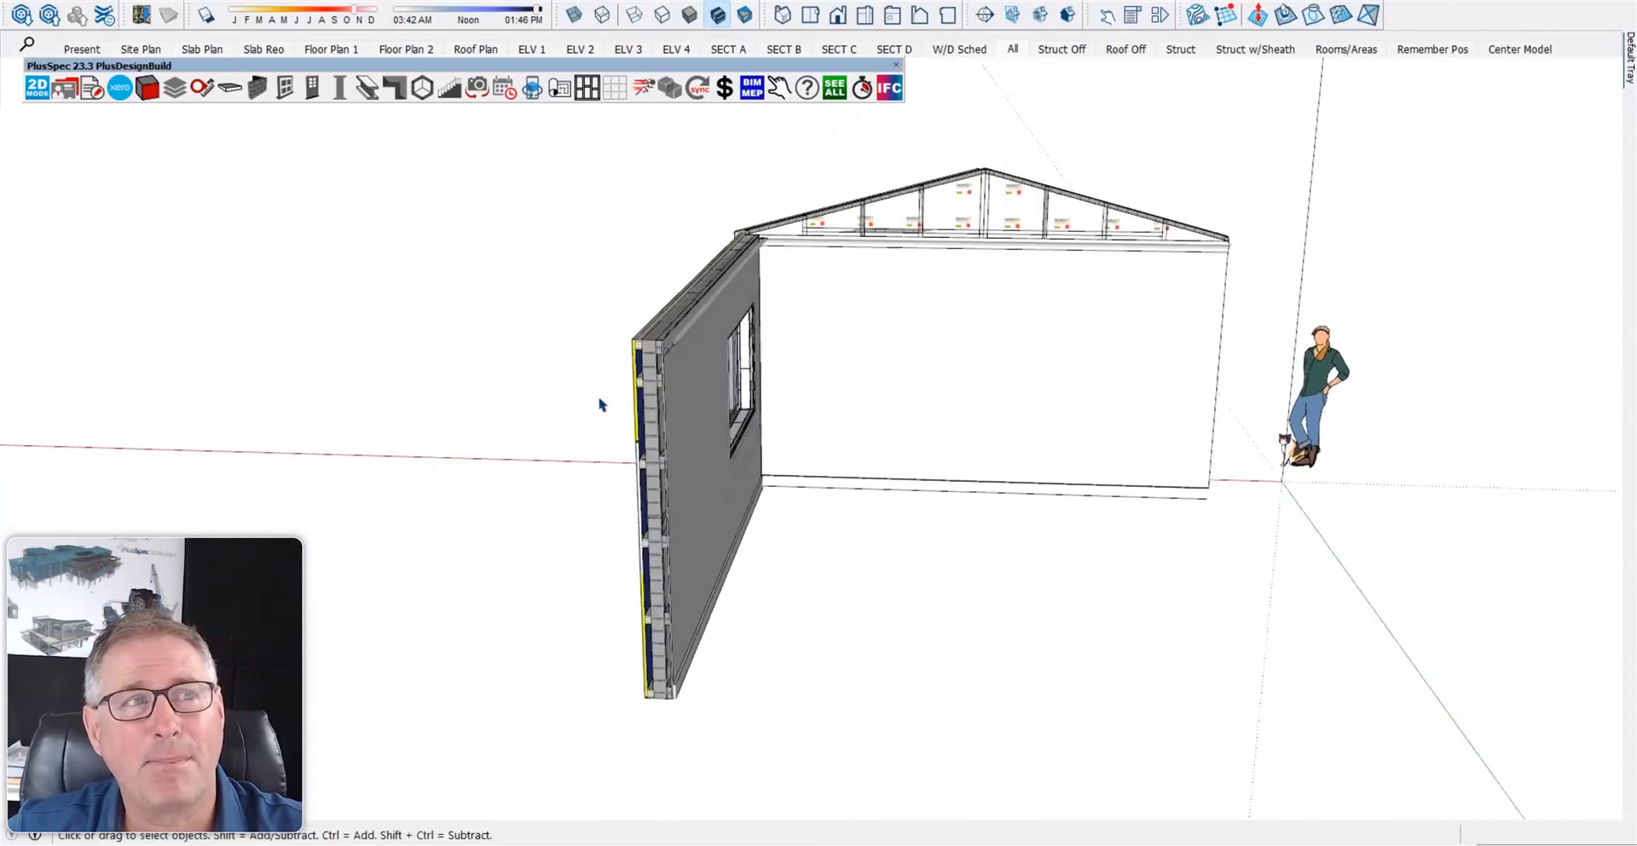
# - Start a new wall, set its Wall Type to Double Masonry and expand the Framing settings
pyautogui.click(256, 94)
pyautogui.click(310, 208)
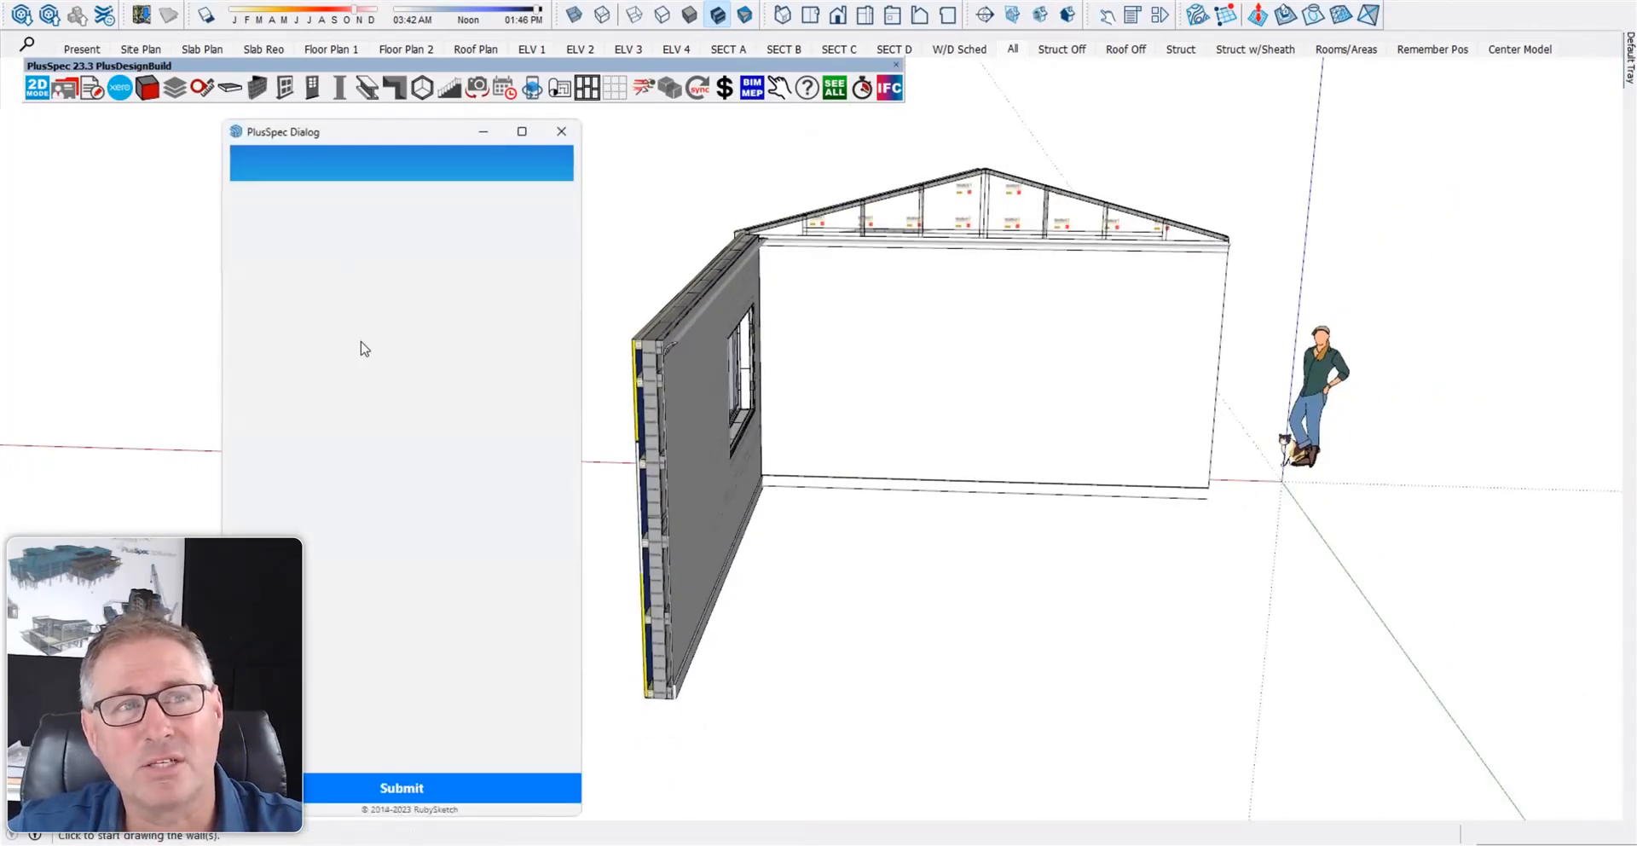
pyautogui.click(404, 304)
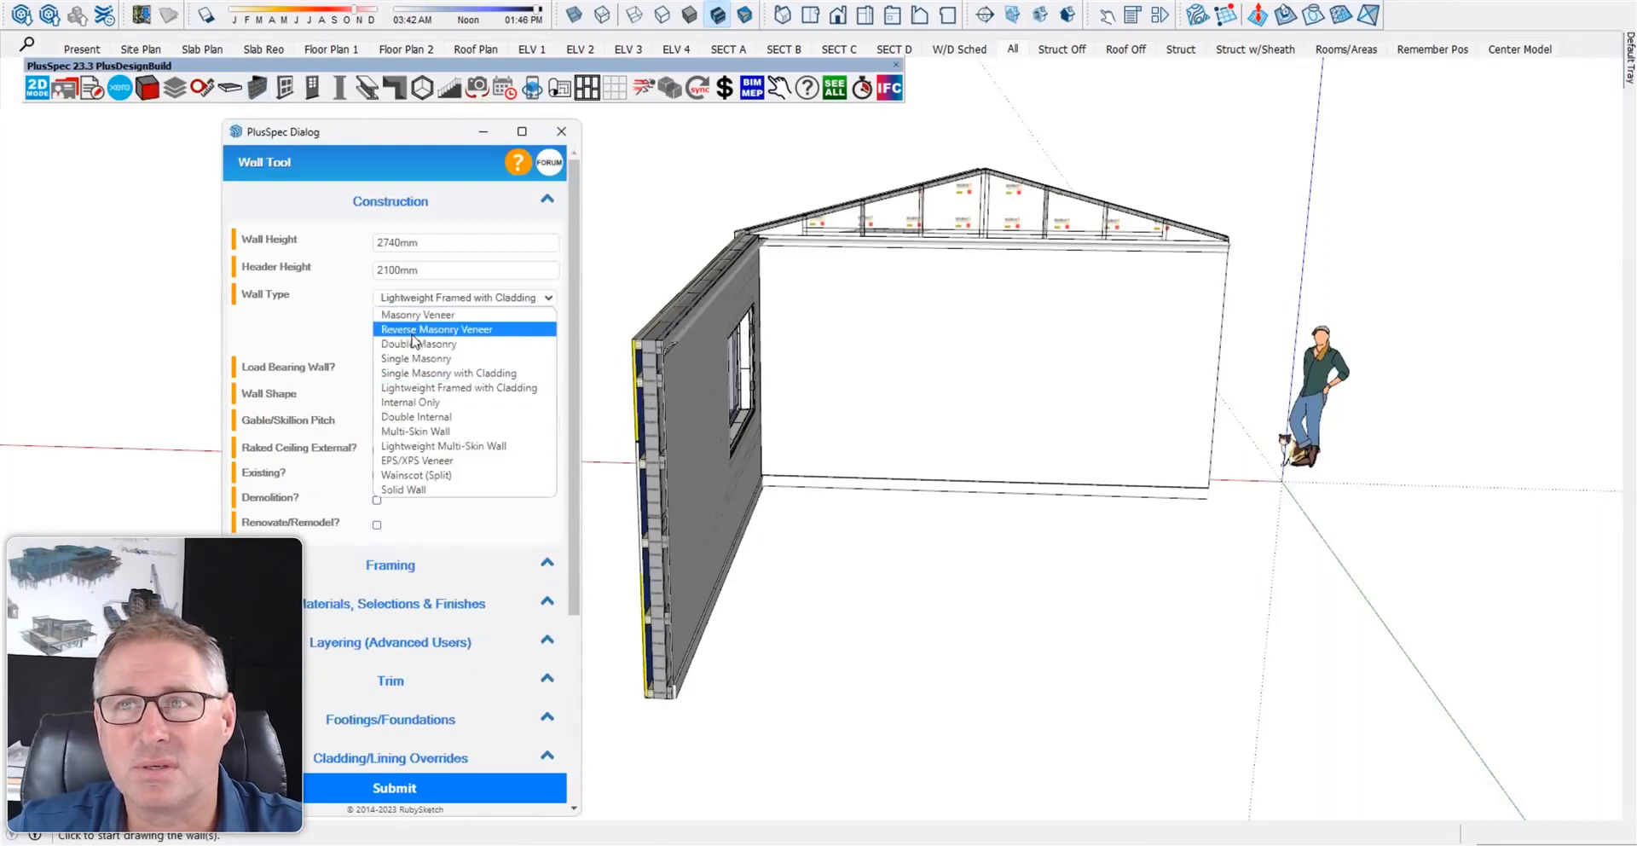
pyautogui.click(415, 311)
pyautogui.click(352, 602)
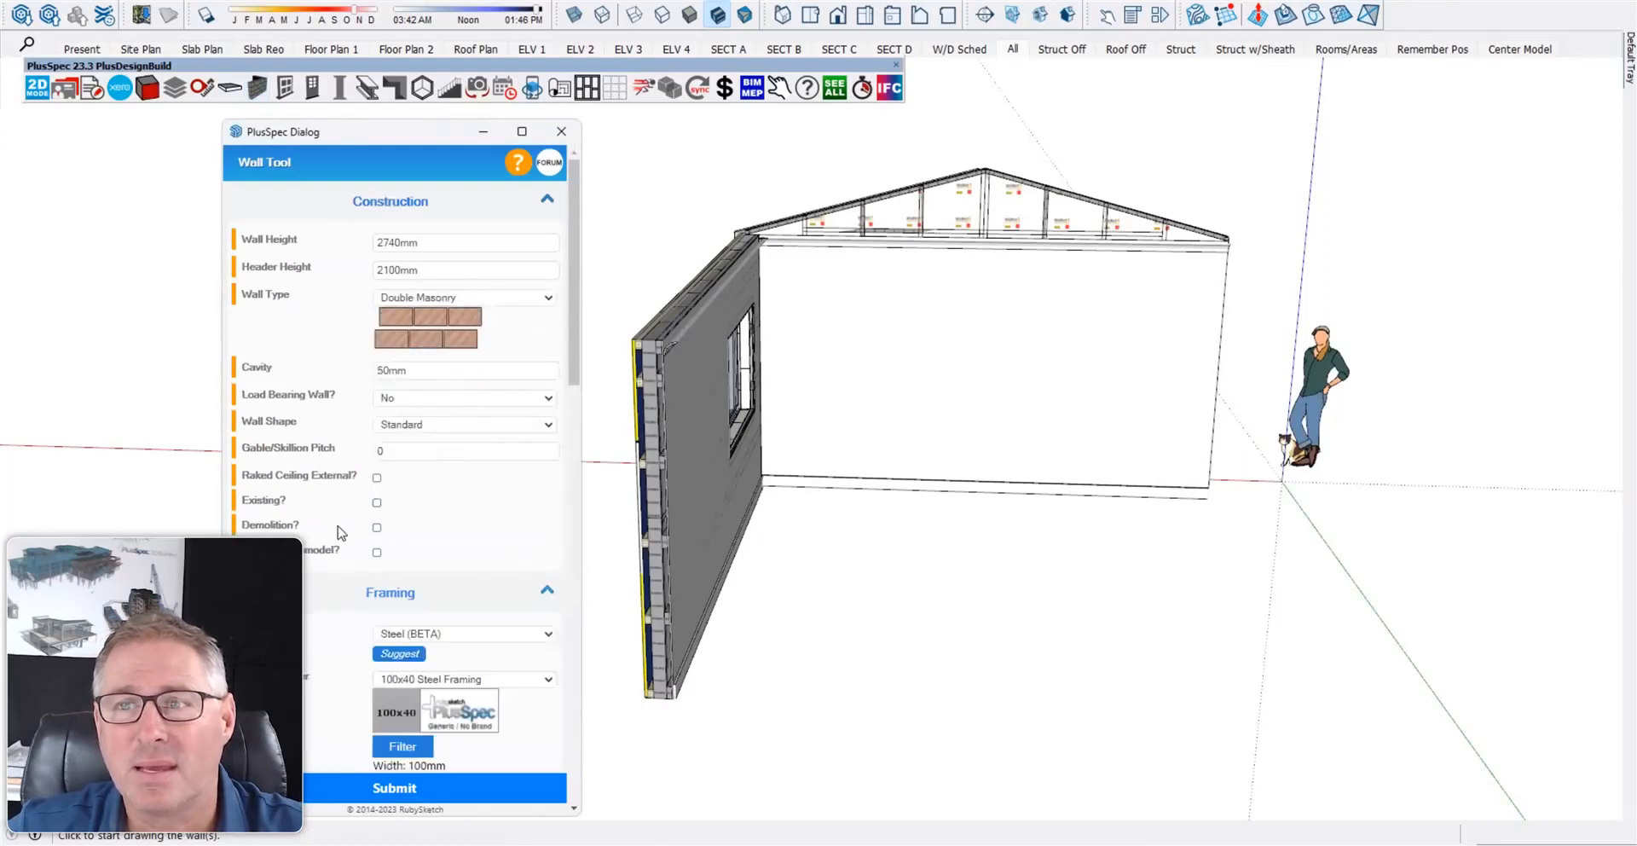
# - Review the new wall's cavity and internal batten settings and set its Frame Type to Timber
pyautogui.scroll(-10, 311, 409)
pyautogui.scroll(-3, 315, 401)
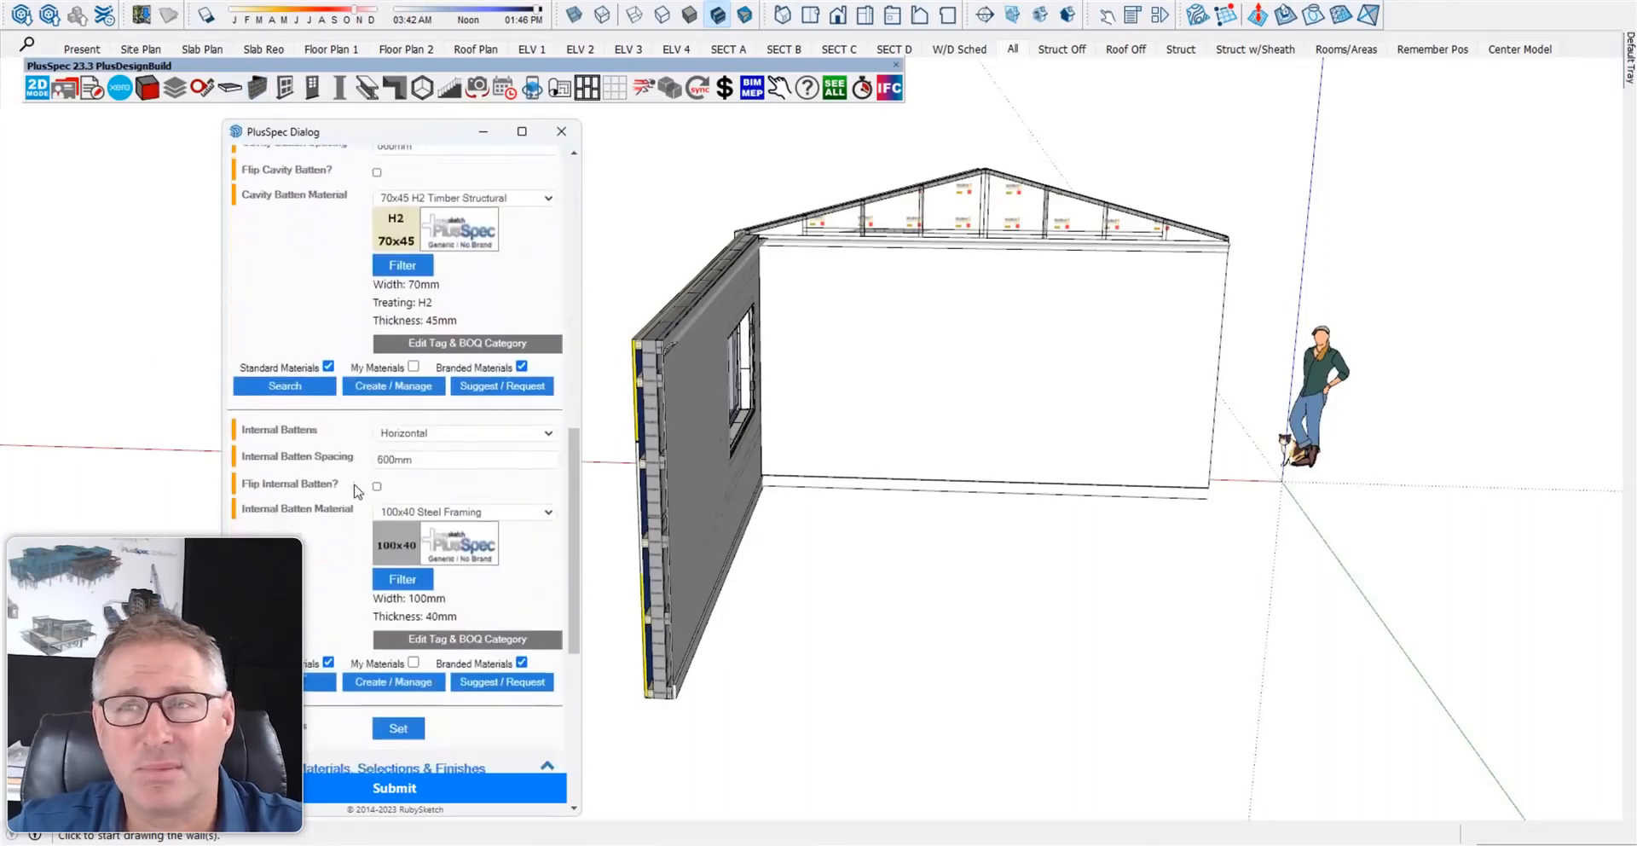
pyautogui.click(410, 293)
pyautogui.scroll(4, 331, 339)
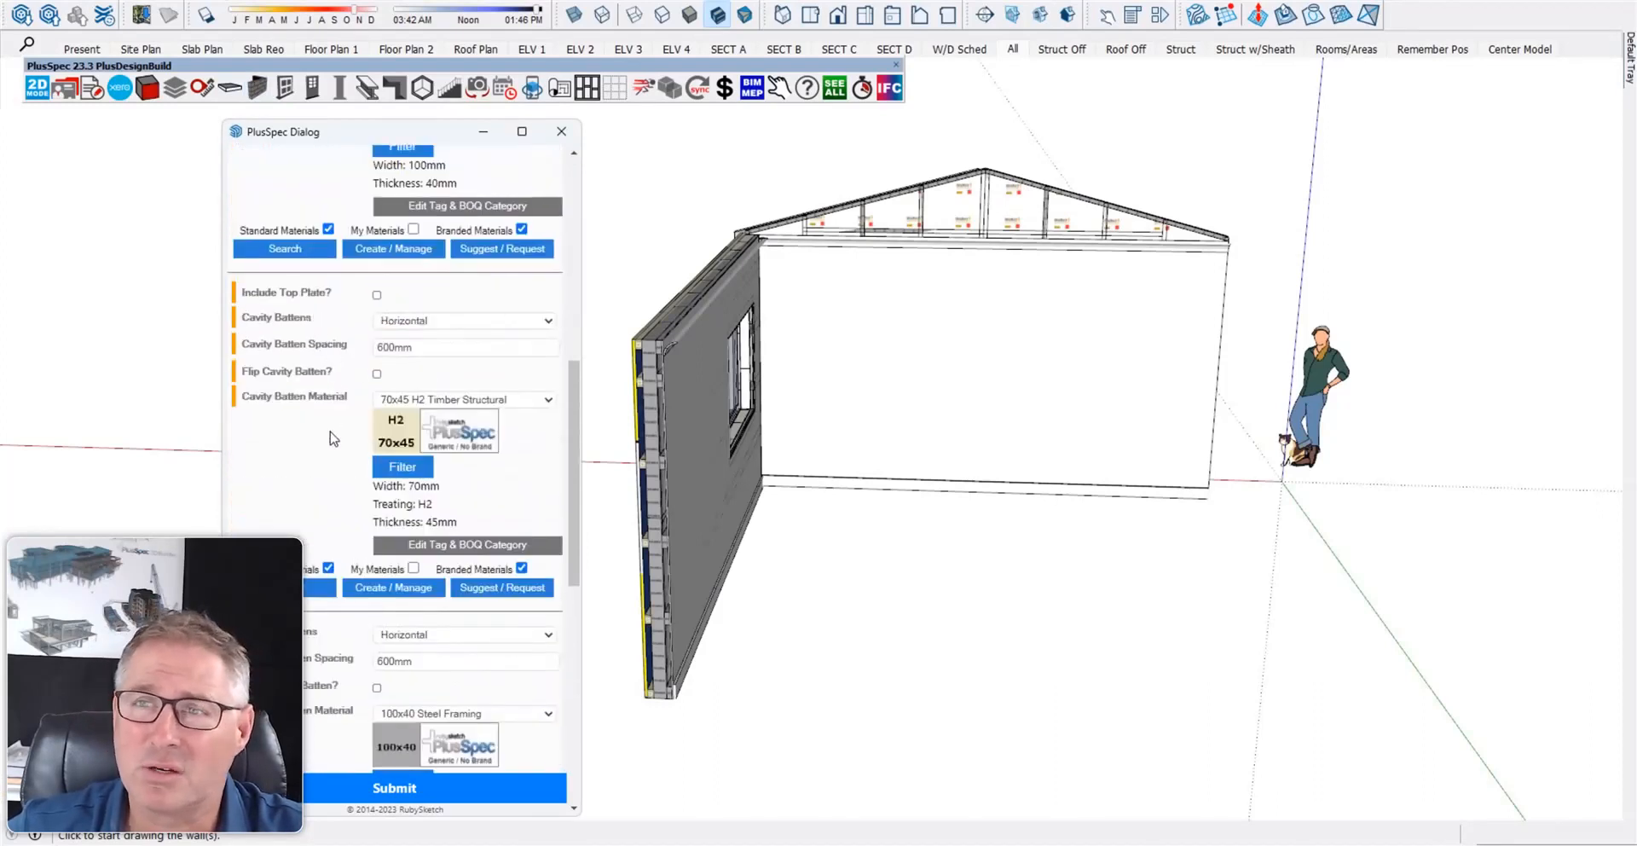
pyautogui.scroll(3, 336, 439)
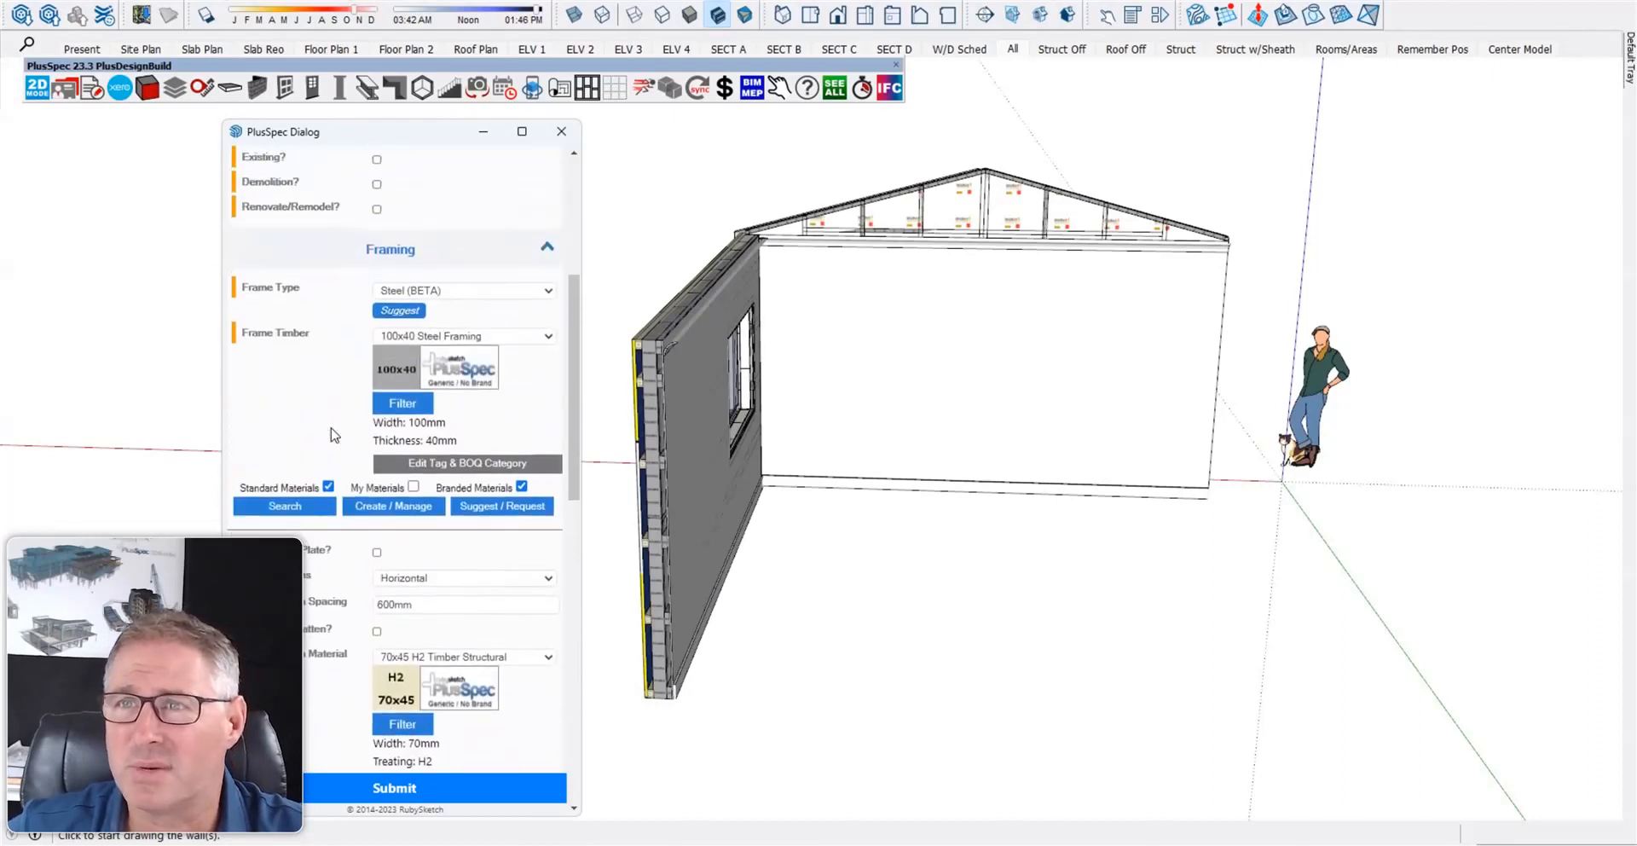
pyautogui.scroll(-3, 1185, 448)
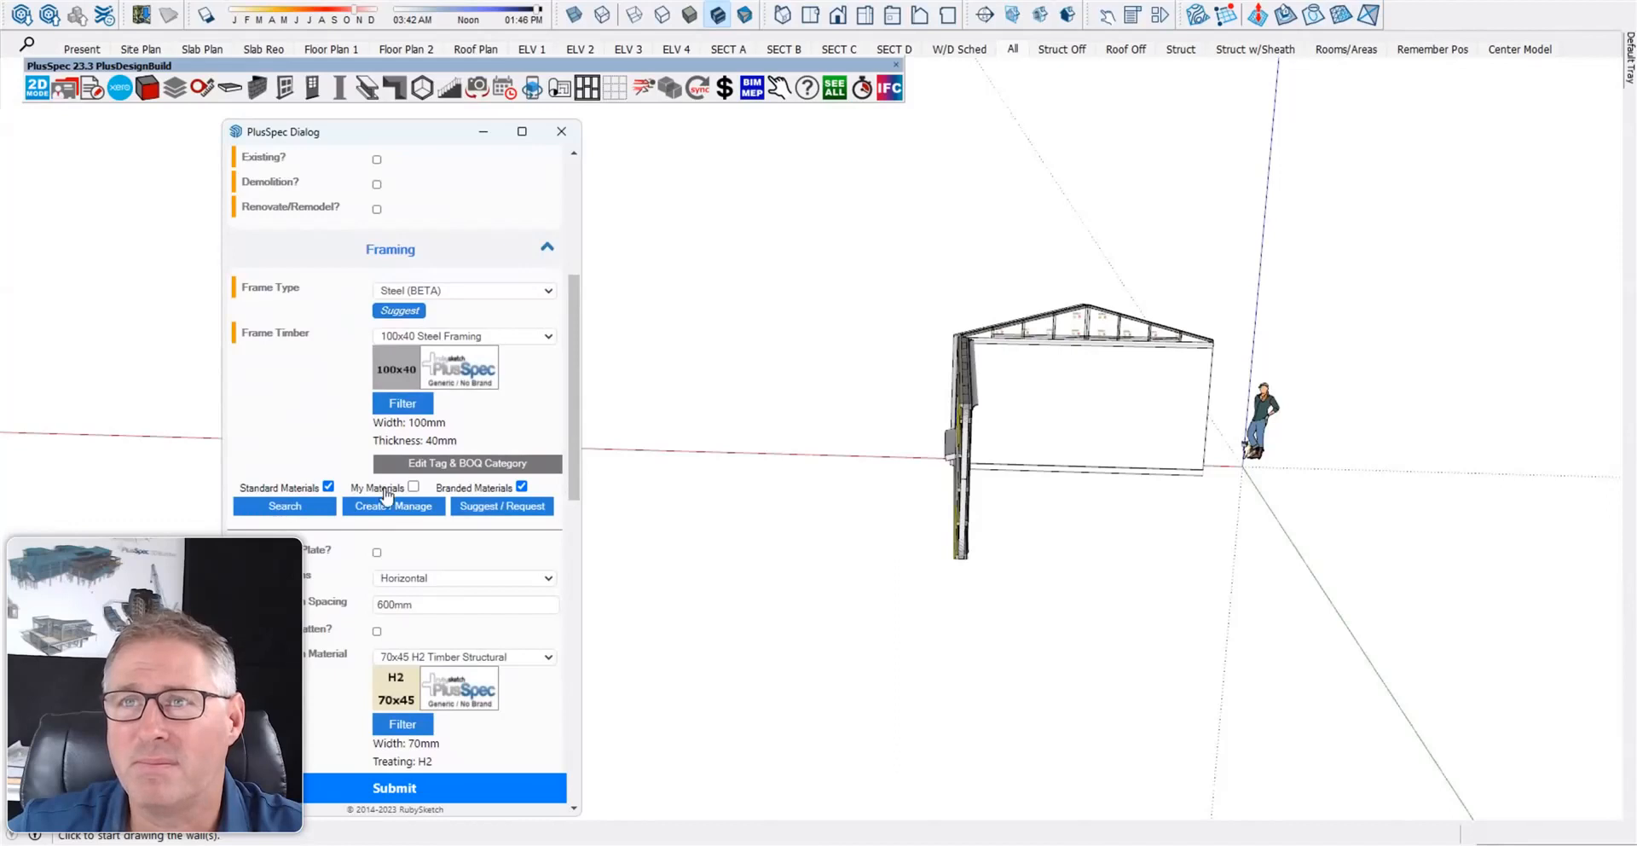
pyautogui.click(394, 291)
pyautogui.click(394, 306)
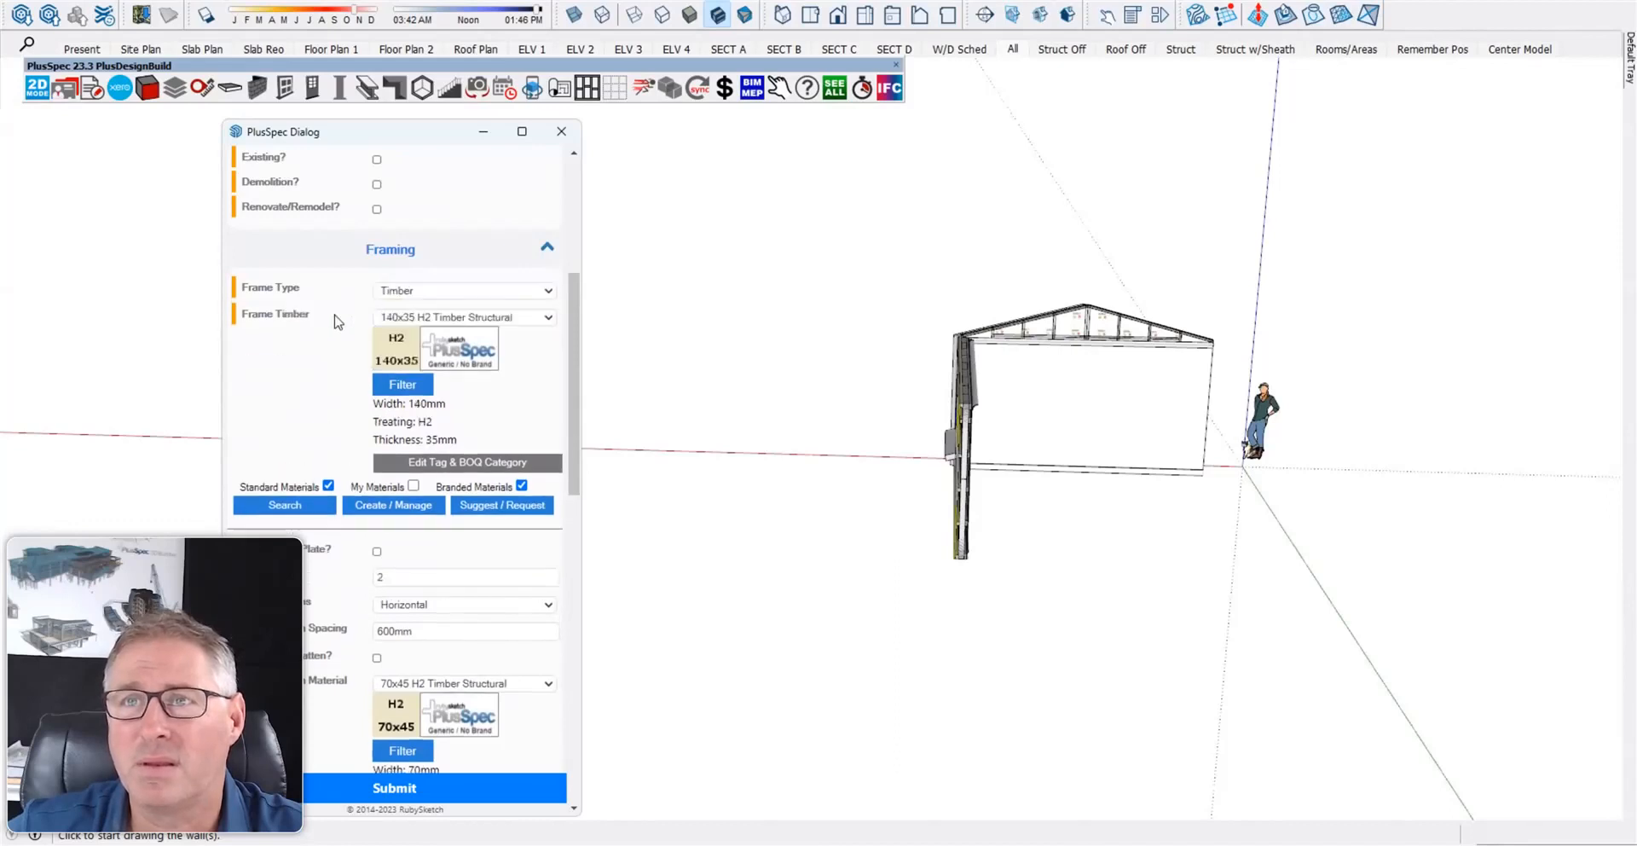
# - Draw a double masonry wall about 6 m long beside the window wall and inspect the battens at its end
pyautogui.click(856, 486)
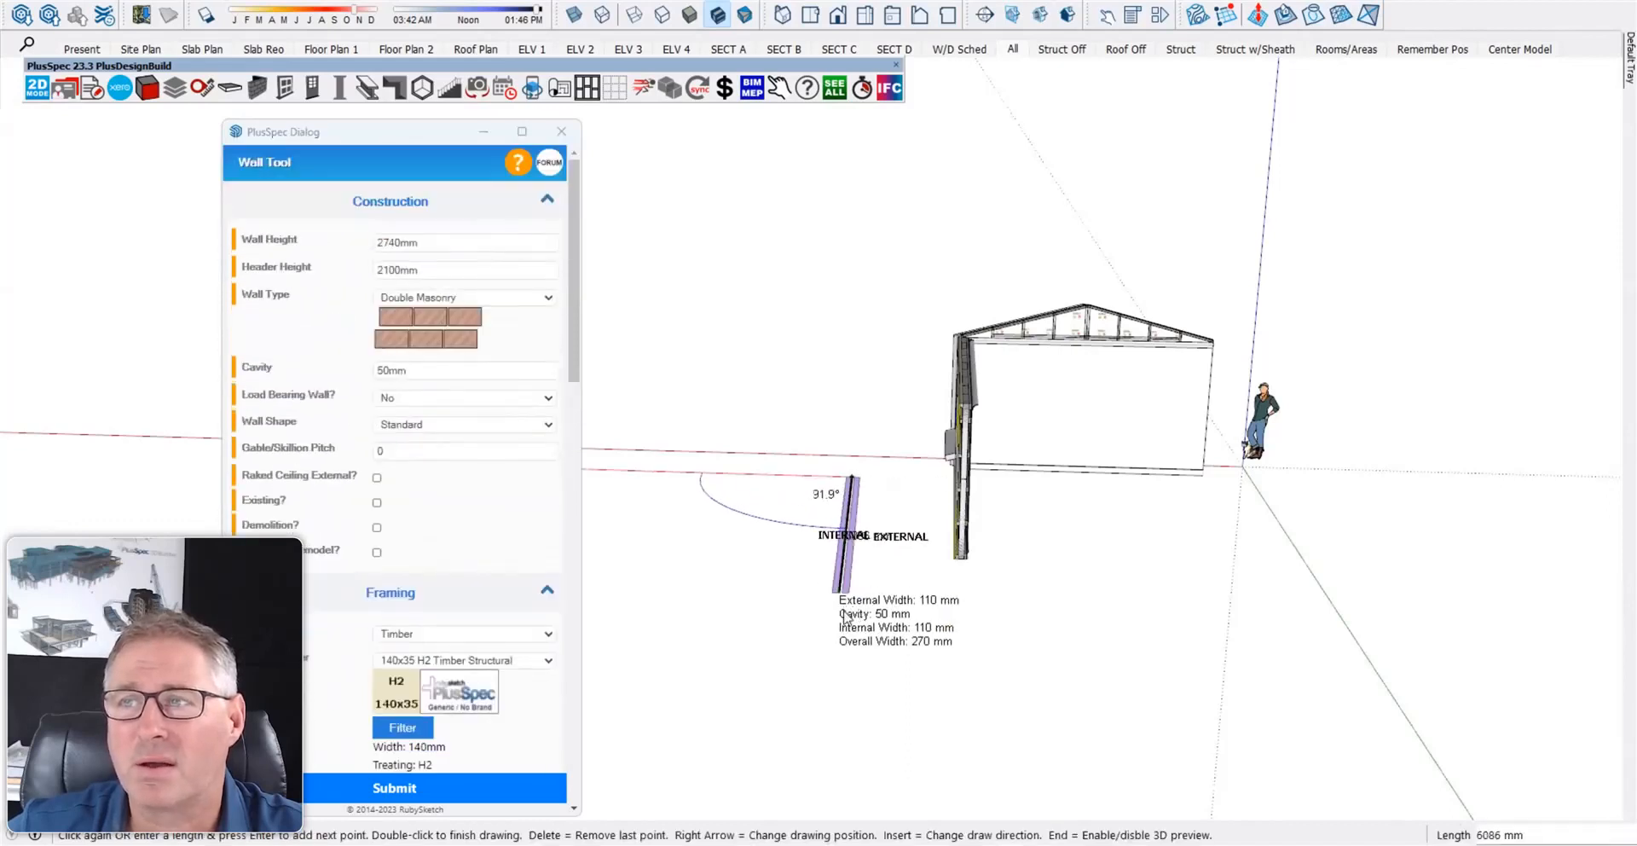
pyautogui.click(816, 615)
pyautogui.scroll(4, 832, 503)
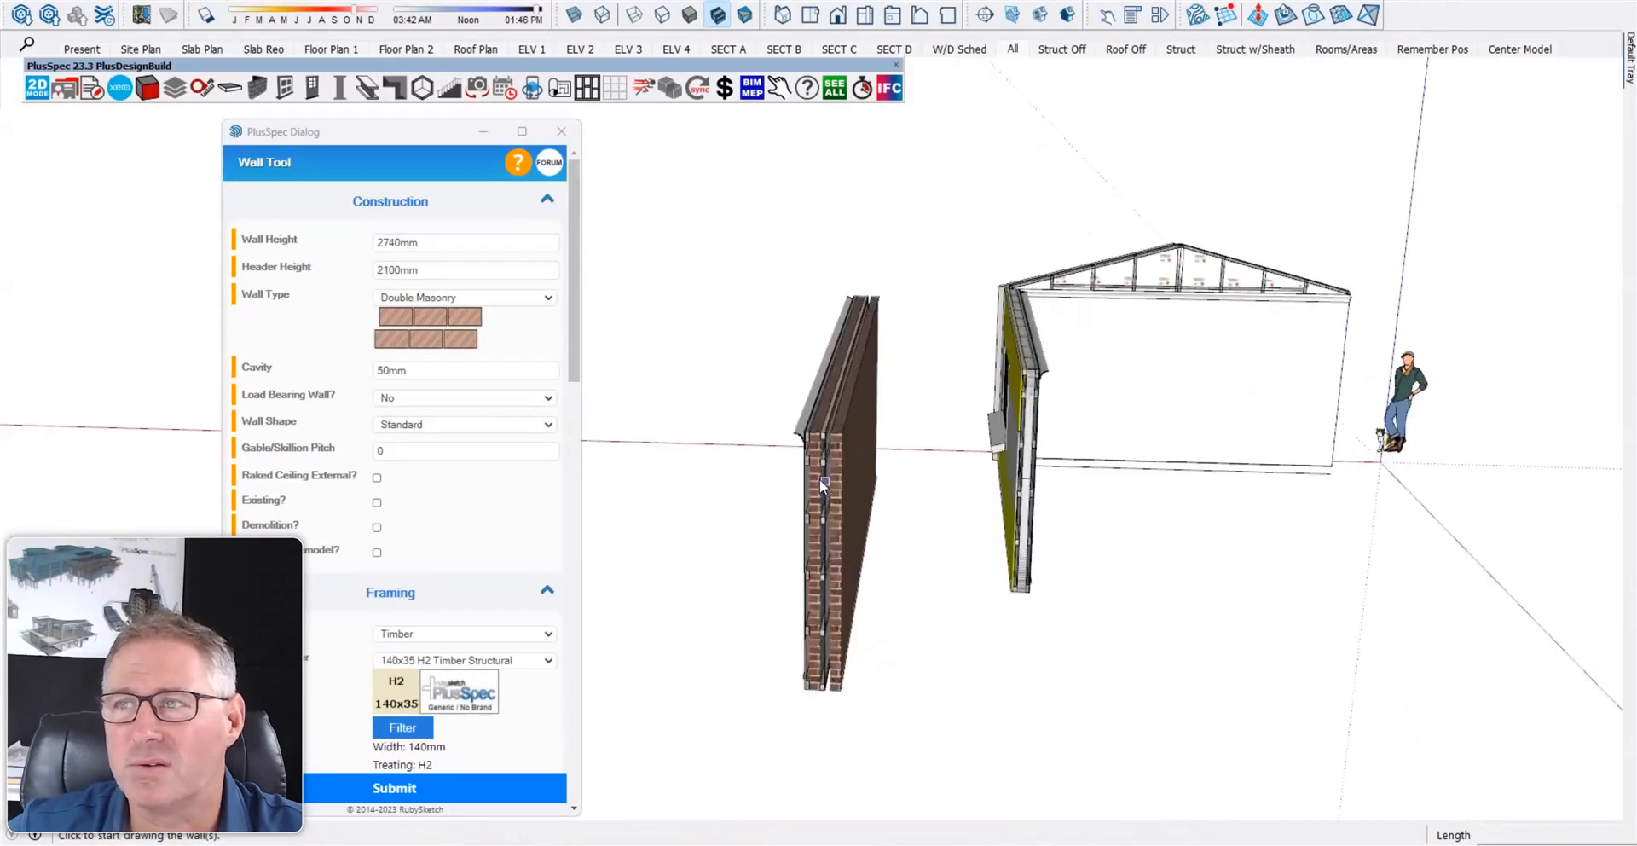
pyautogui.scroll(2, 814, 426)
pyautogui.moveTo(808, 394)
pyautogui.mouseDown(button='middle')
pyautogui.moveTo(840, 309)
pyautogui.moveTo(767, 355)
pyautogui.moveTo(819, 366)
pyautogui.moveTo(800, 367)
pyautogui.mouseUp(button='middle')
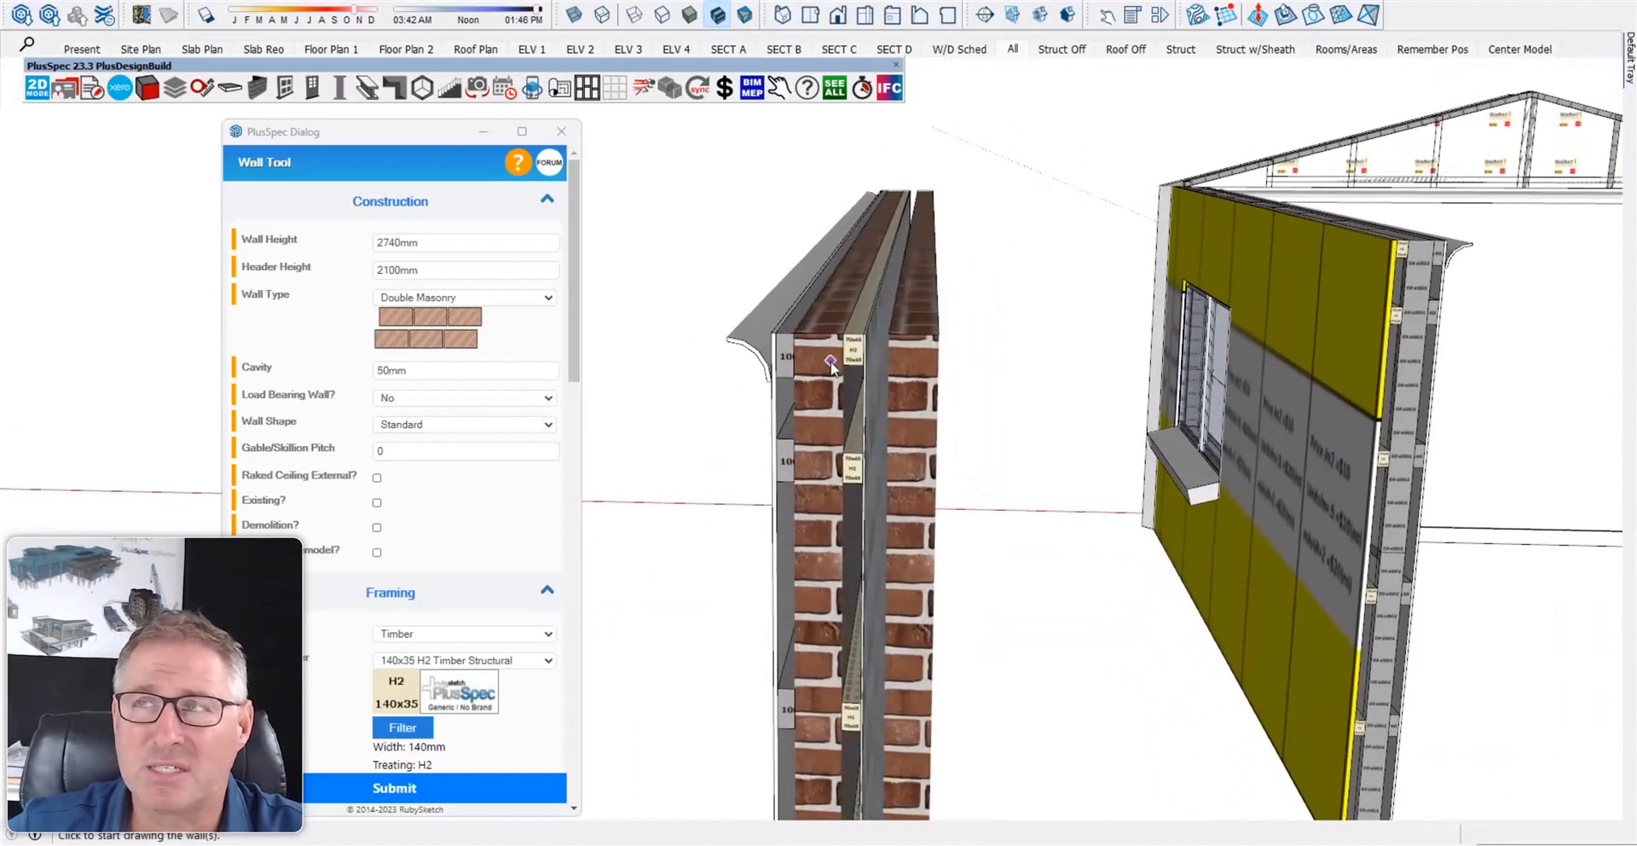
pyautogui.moveTo(831, 361); pyautogui.dragTo(905, 371, button='middle')
# - Change the Wall Type to Double Internal and review its external and internal batten settings
pyautogui.click(441, 298)
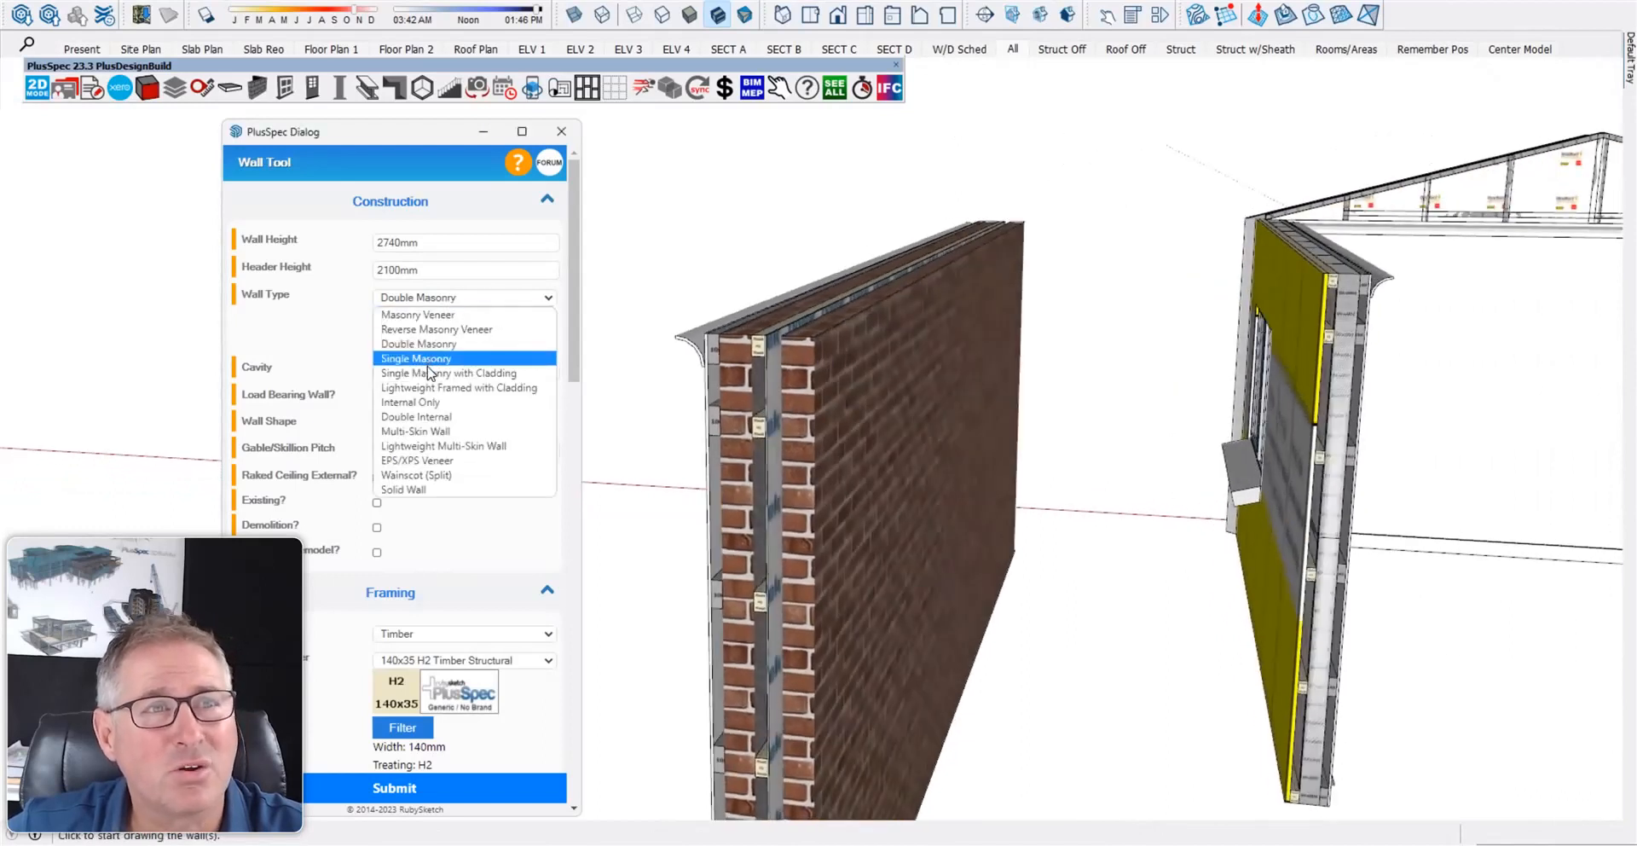
pyautogui.click(421, 417)
pyautogui.scroll(-12, 305, 552)
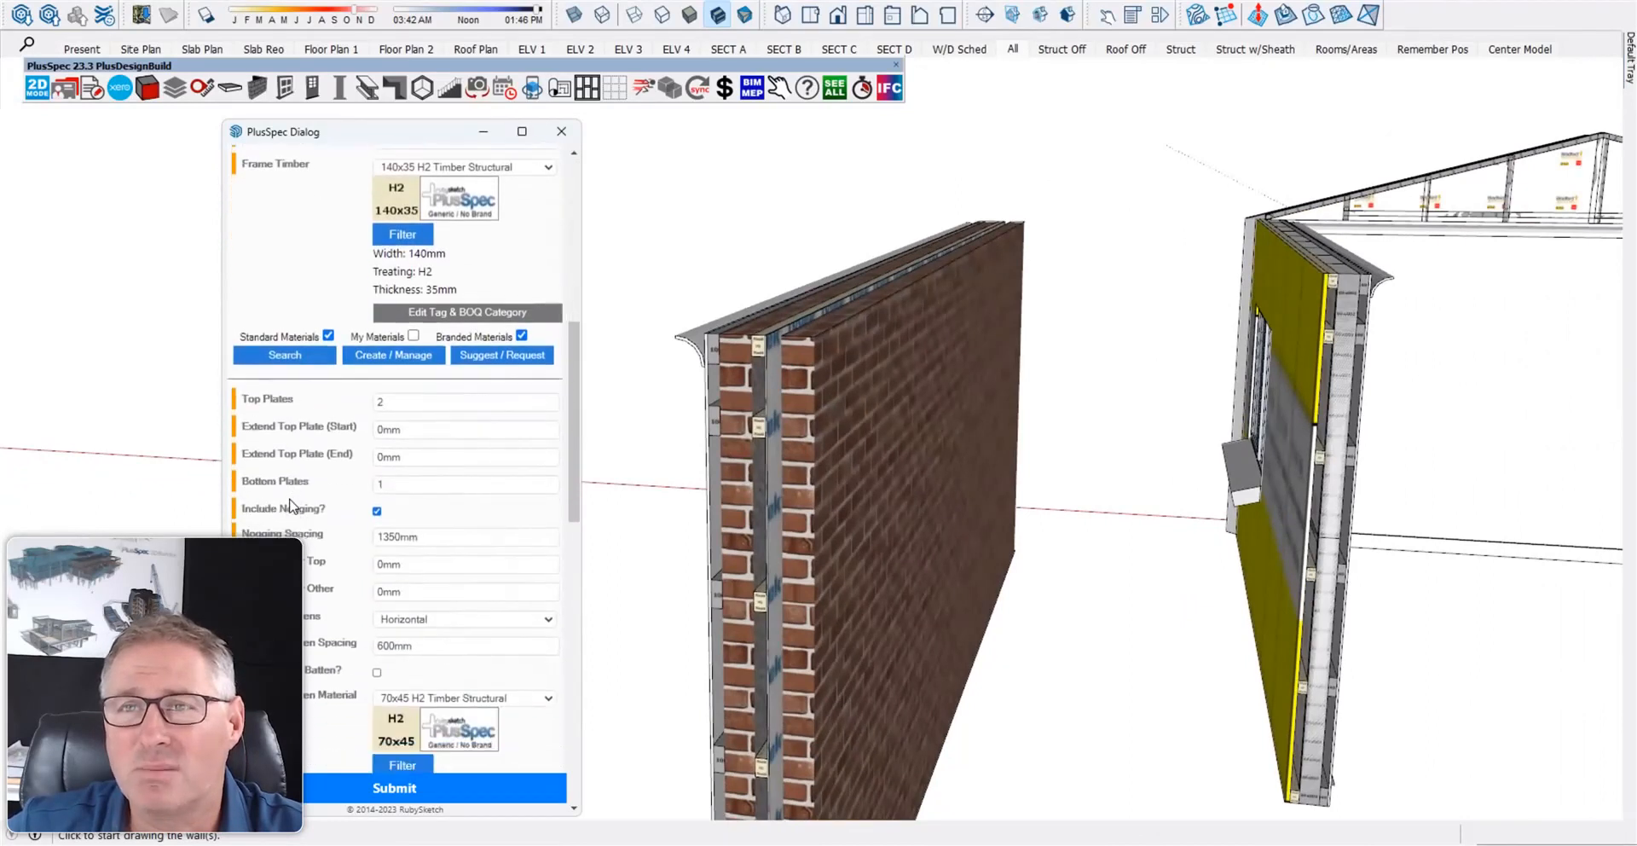
pyautogui.scroll(-3, 293, 507)
# - Draw a double internal wall about 7 m long beside the masonry wall and inspect its battened end
pyautogui.moveTo(1057, 435); pyautogui.dragTo(915, 443, button='middle')
pyautogui.click(915, 443)
pyautogui.moveTo(929, 673); pyautogui.dragTo(797, 589, button='middle')
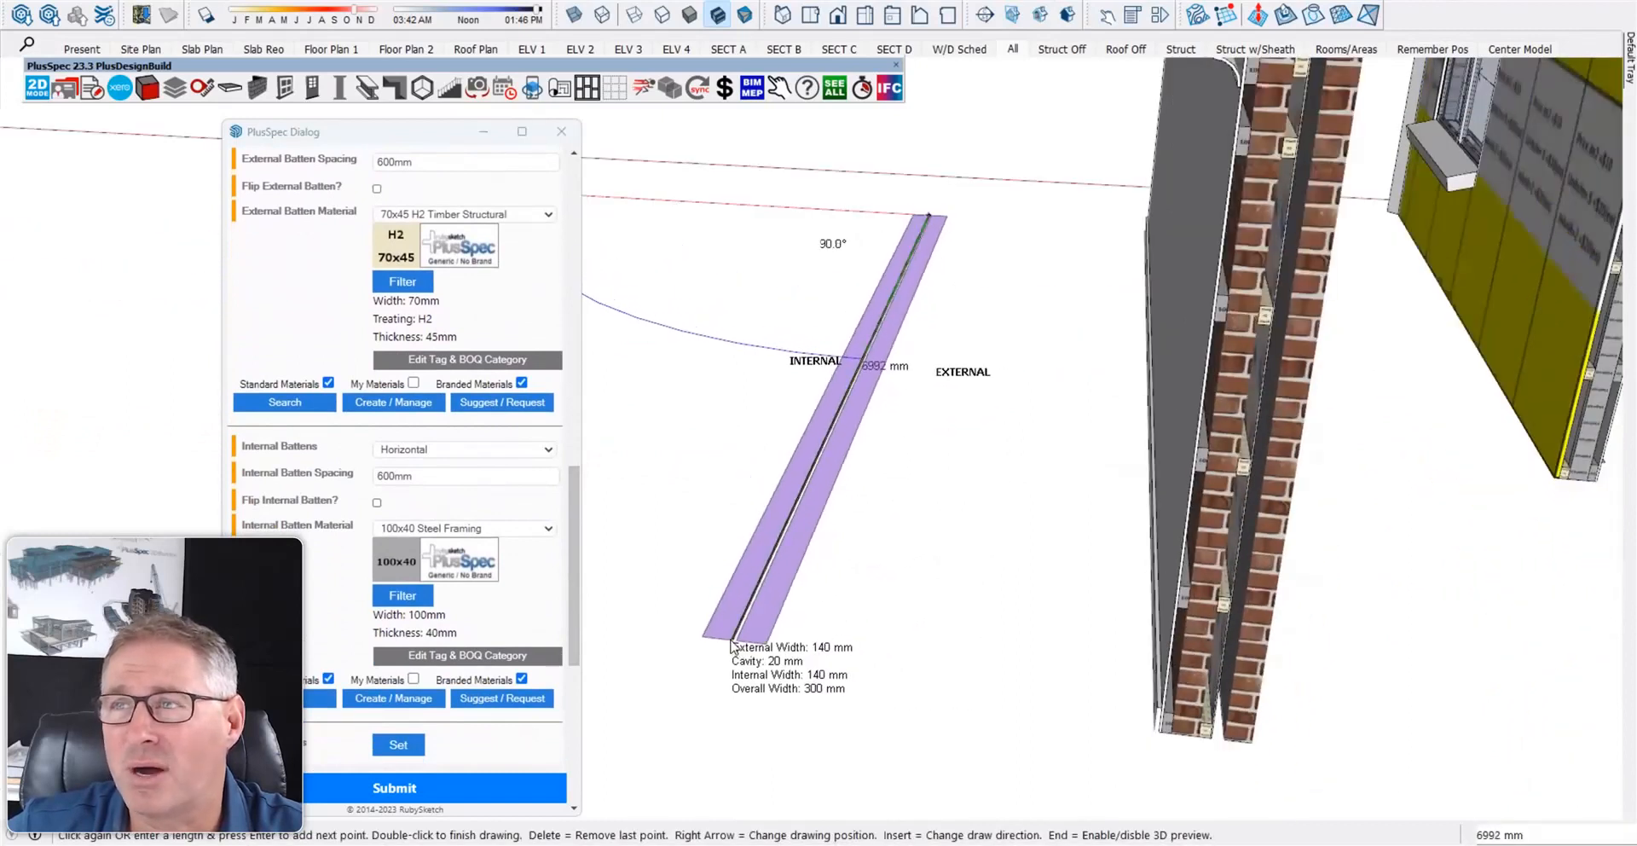
pyautogui.doubleClick(764, 656)
pyautogui.moveTo(904, 599)
pyautogui.mouseDown(button='middle')
pyautogui.moveTo(909, 253)
pyautogui.moveTo(846, 350)
pyautogui.moveTo(857, 328)
pyautogui.moveTo(789, 317)
pyautogui.mouseUp(button='middle')
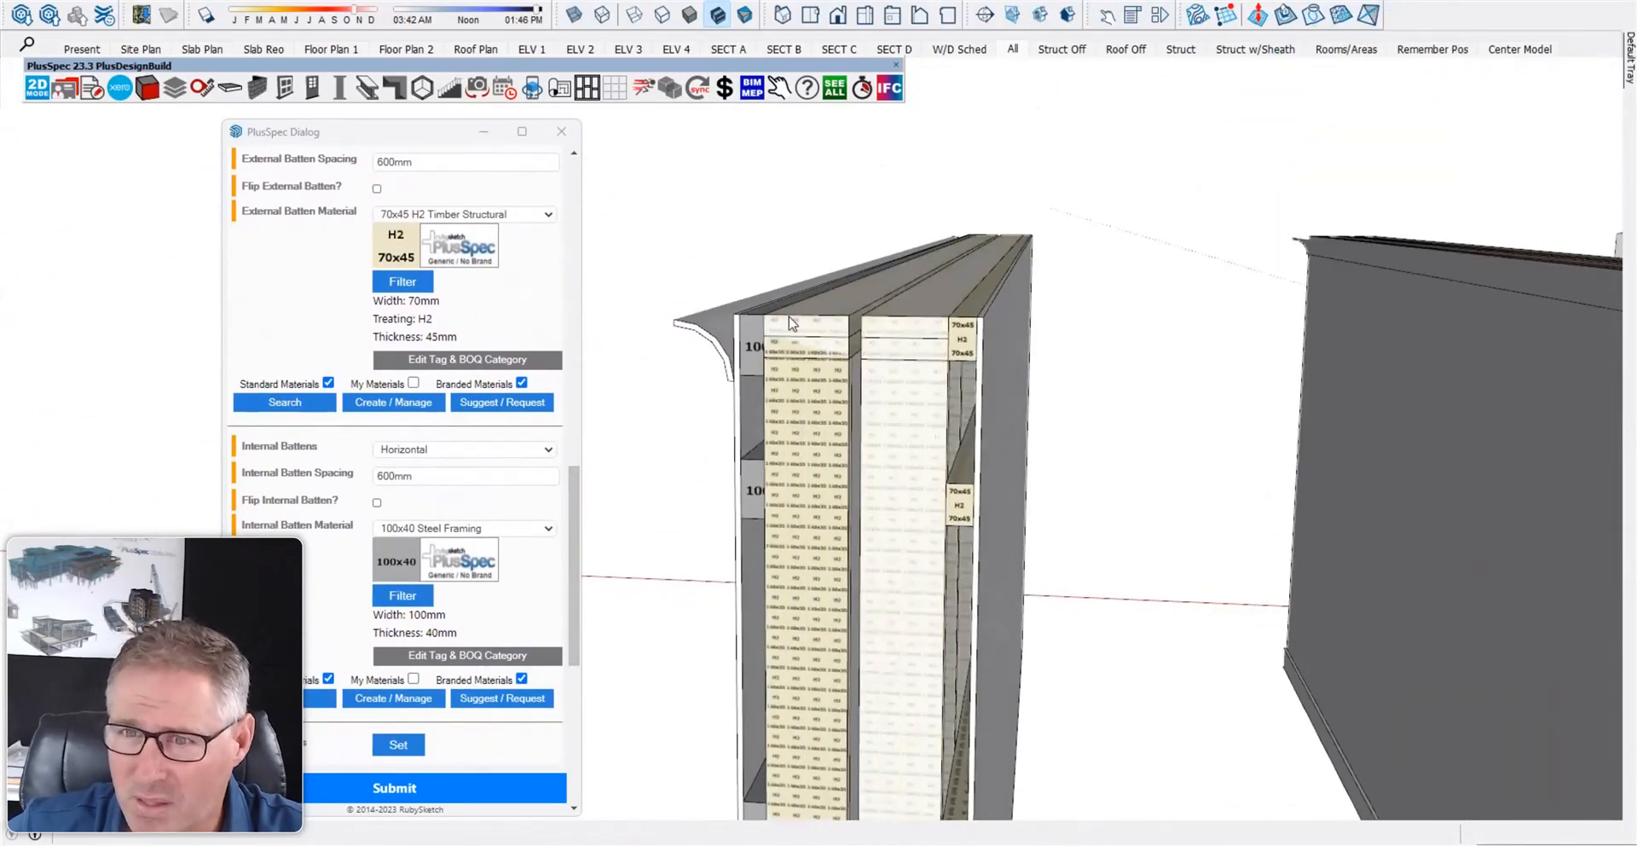
pyautogui.scroll(2, 902, 324)
pyautogui.scroll(-1, 902, 323)
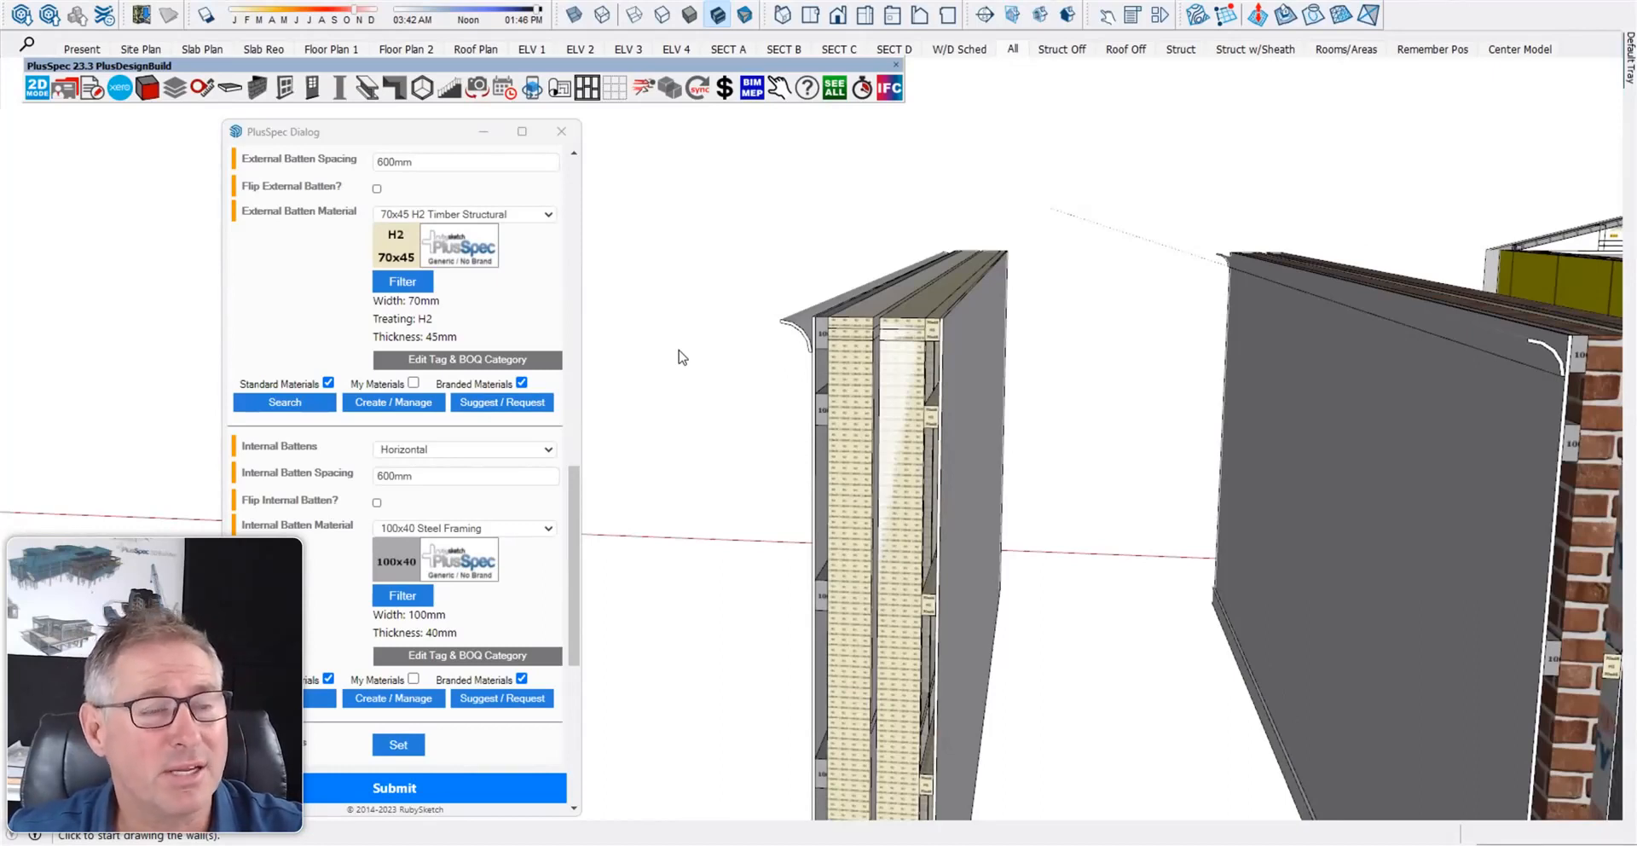
# - Change the Wall Type to Masonry Veneer, collapse the Framing settings and expand Materials, Selections & Finishes
pyautogui.scroll(6, 344, 319)
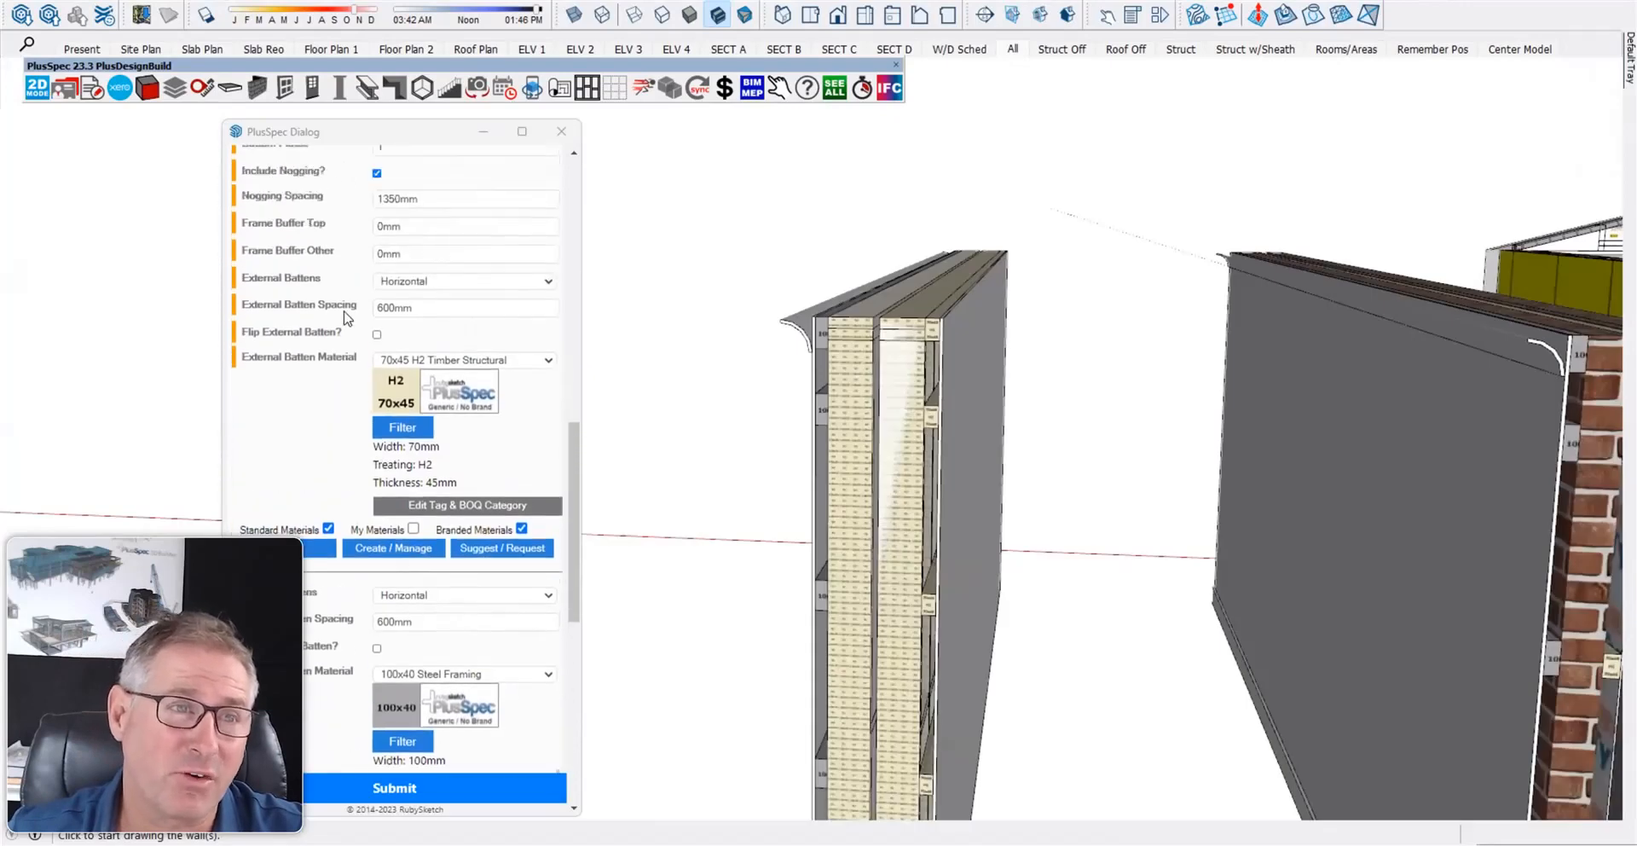
pyautogui.scroll(6, 345, 320)
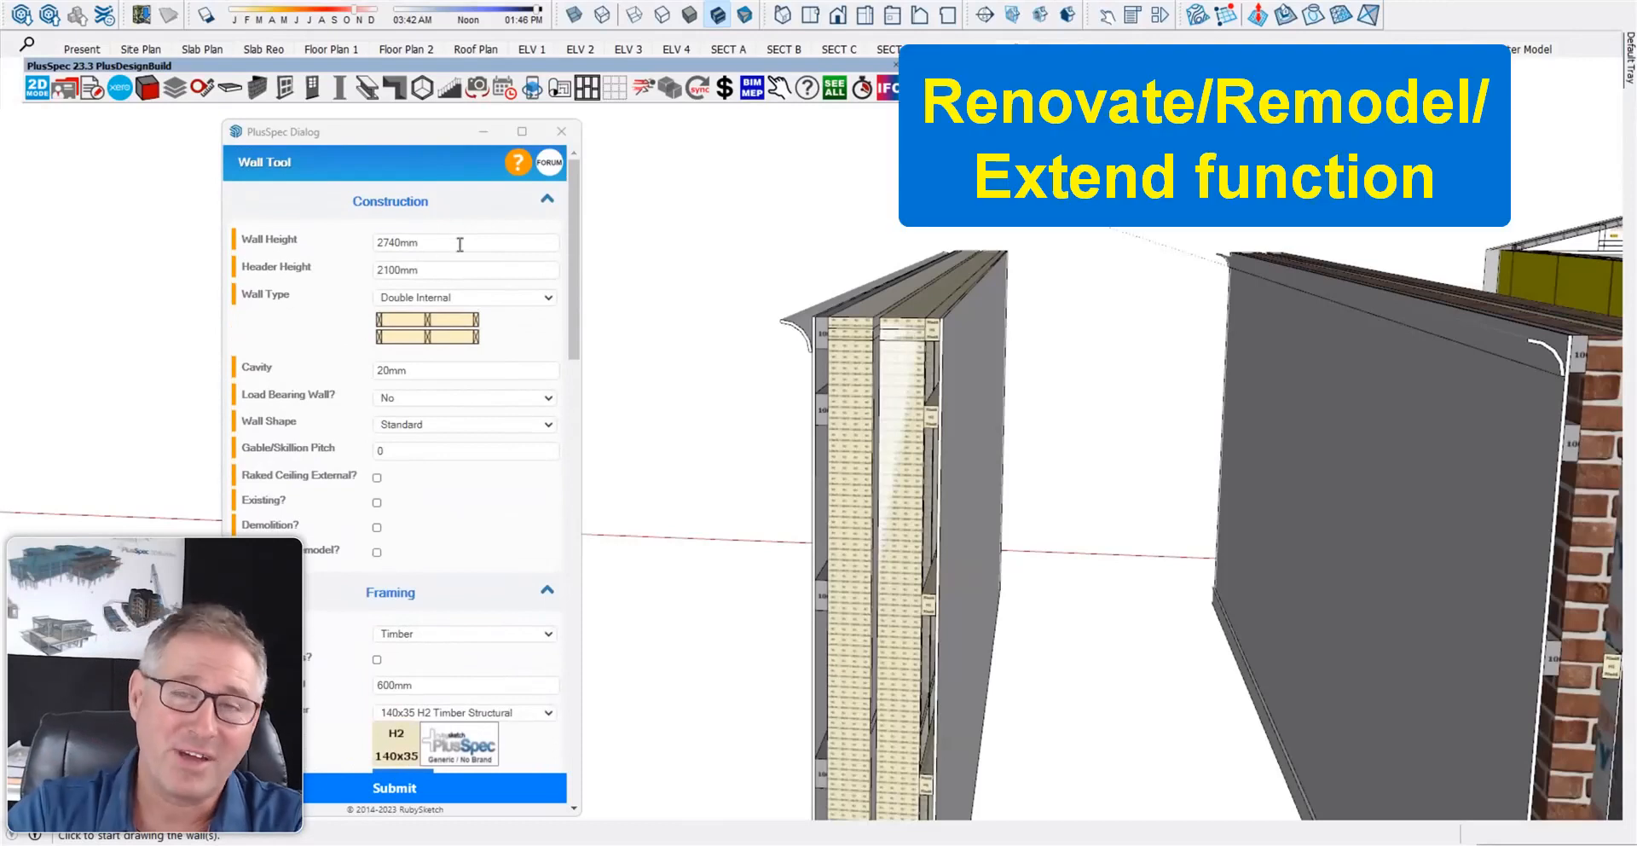
pyautogui.click(414, 297)
pyautogui.click(394, 317)
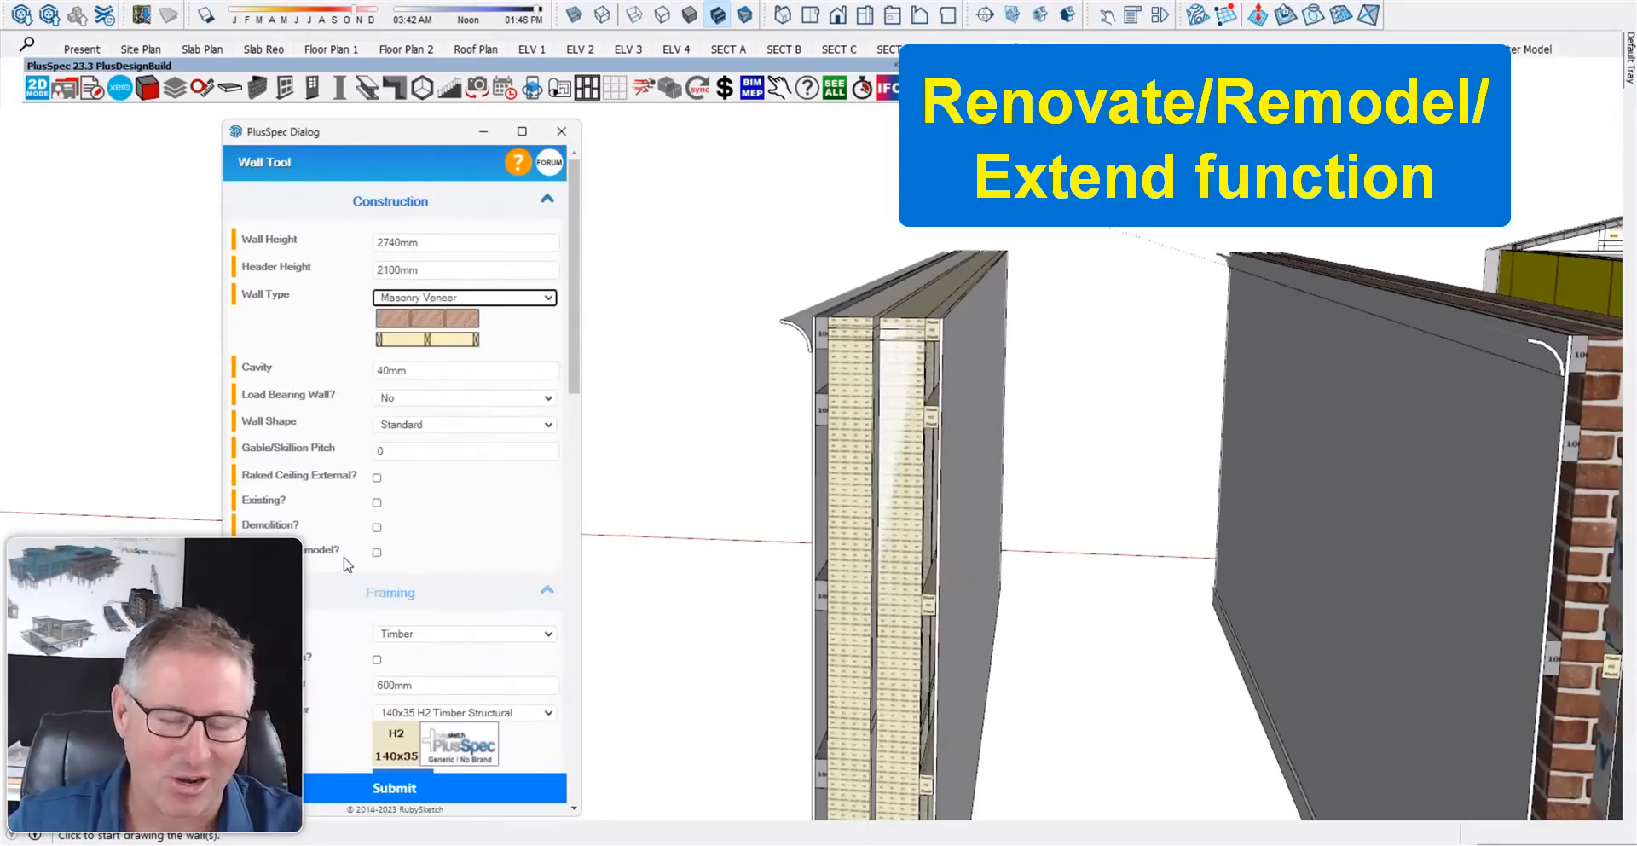
pyautogui.scroll(-3, 384, 358)
pyautogui.click(383, 341)
pyautogui.click(351, 377)
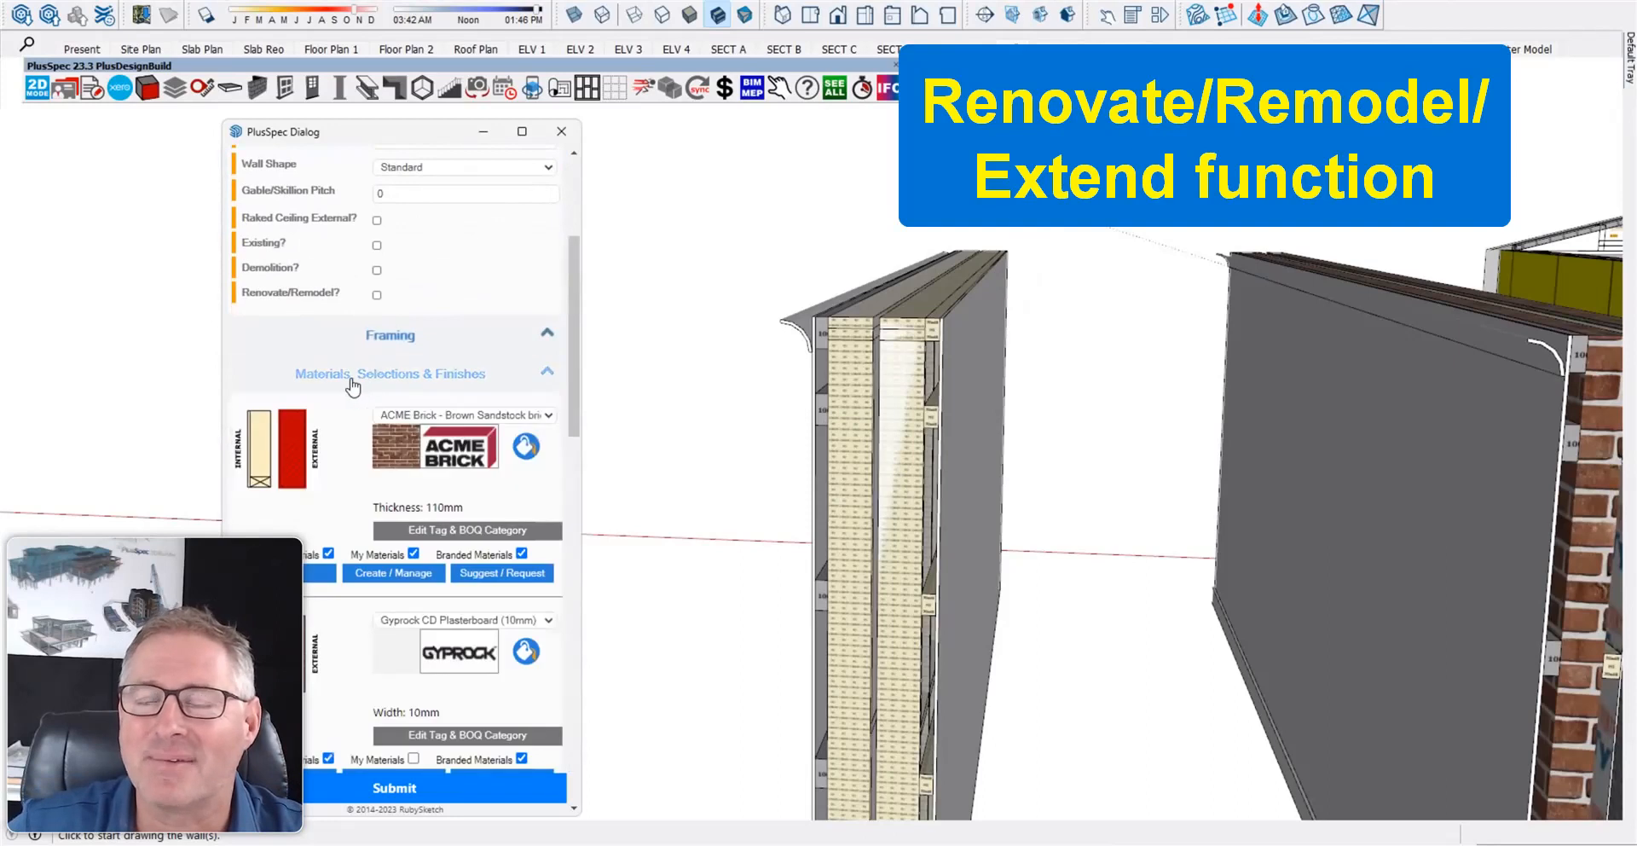
pyautogui.scroll(1, 351, 380)
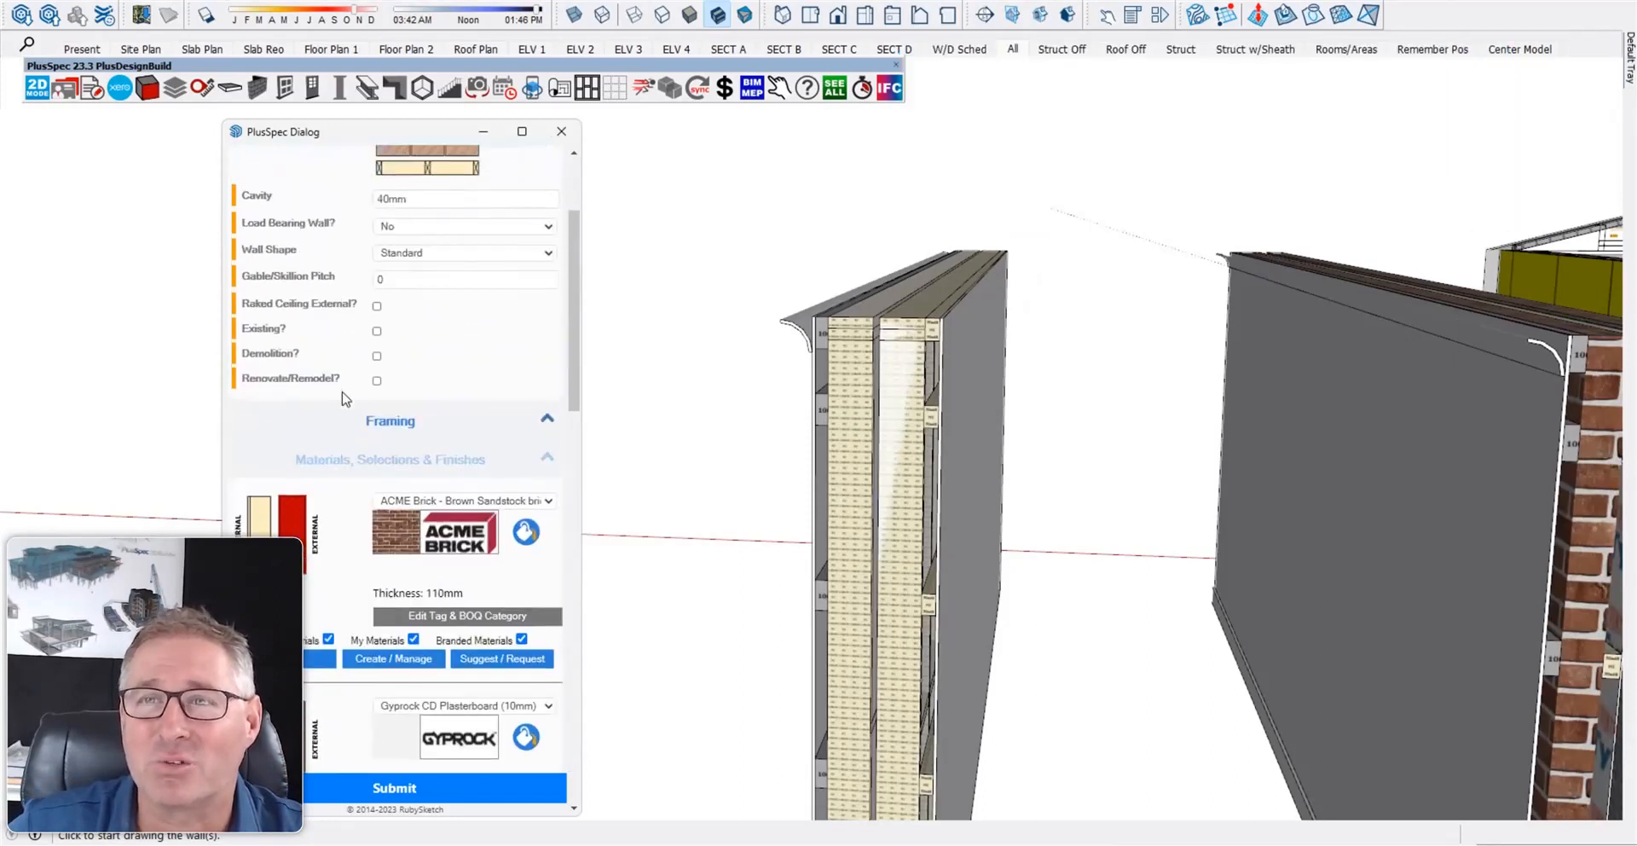
# - Mark the wall as Existing and Renovate/Remodel, and enable Demolish Material and Replace Material for the Brown Sandstock brick
pyautogui.moveTo(254, 378); pyautogui.dragTo(323, 381)
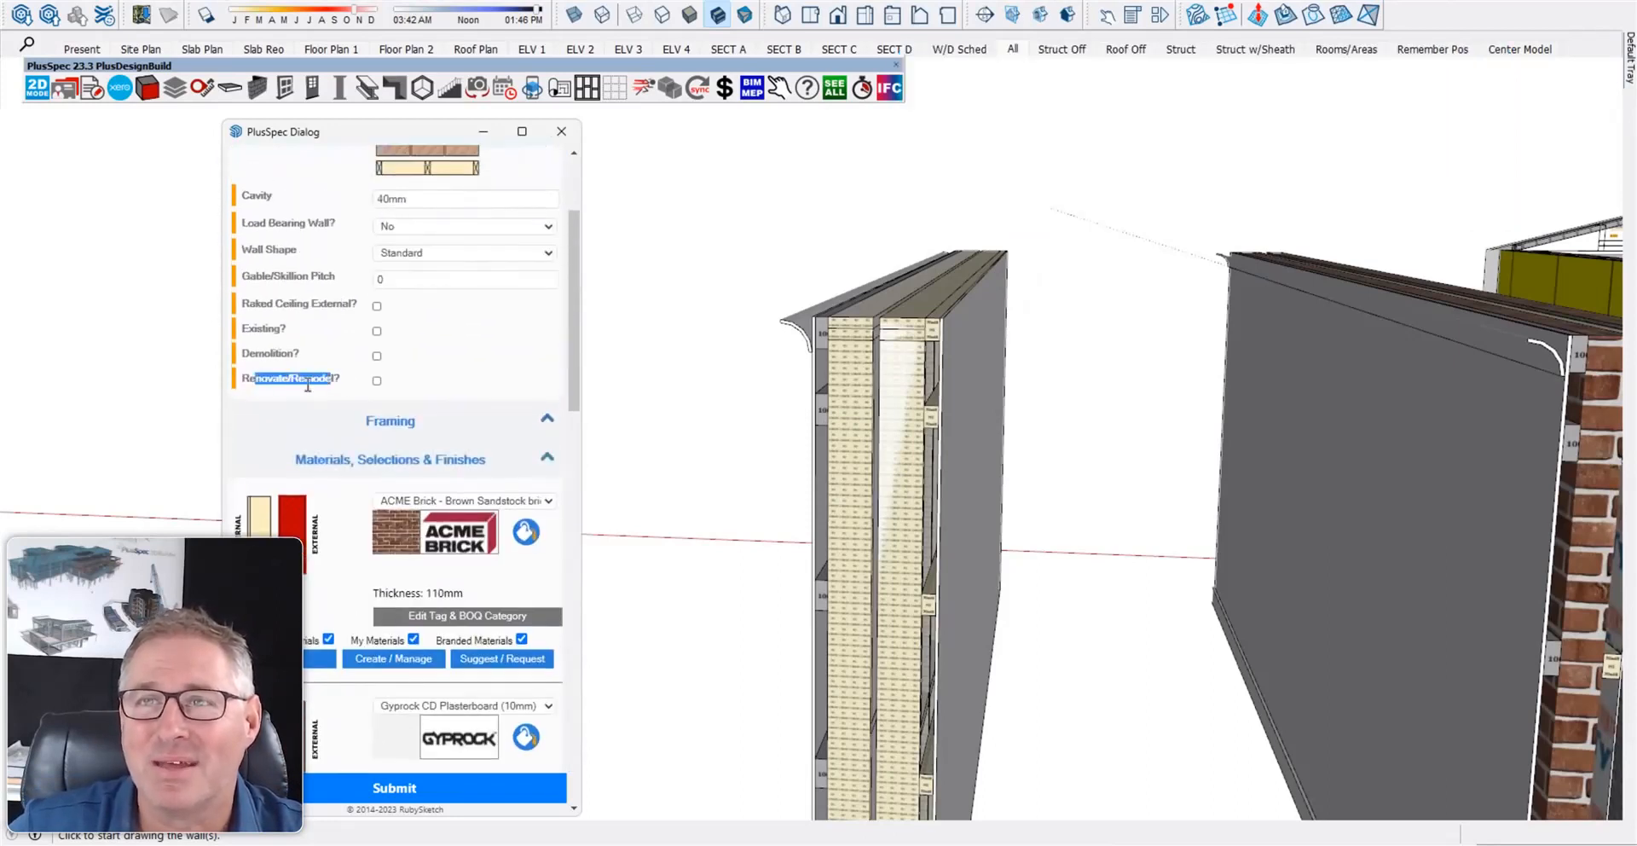
pyautogui.scroll(2, 308, 386)
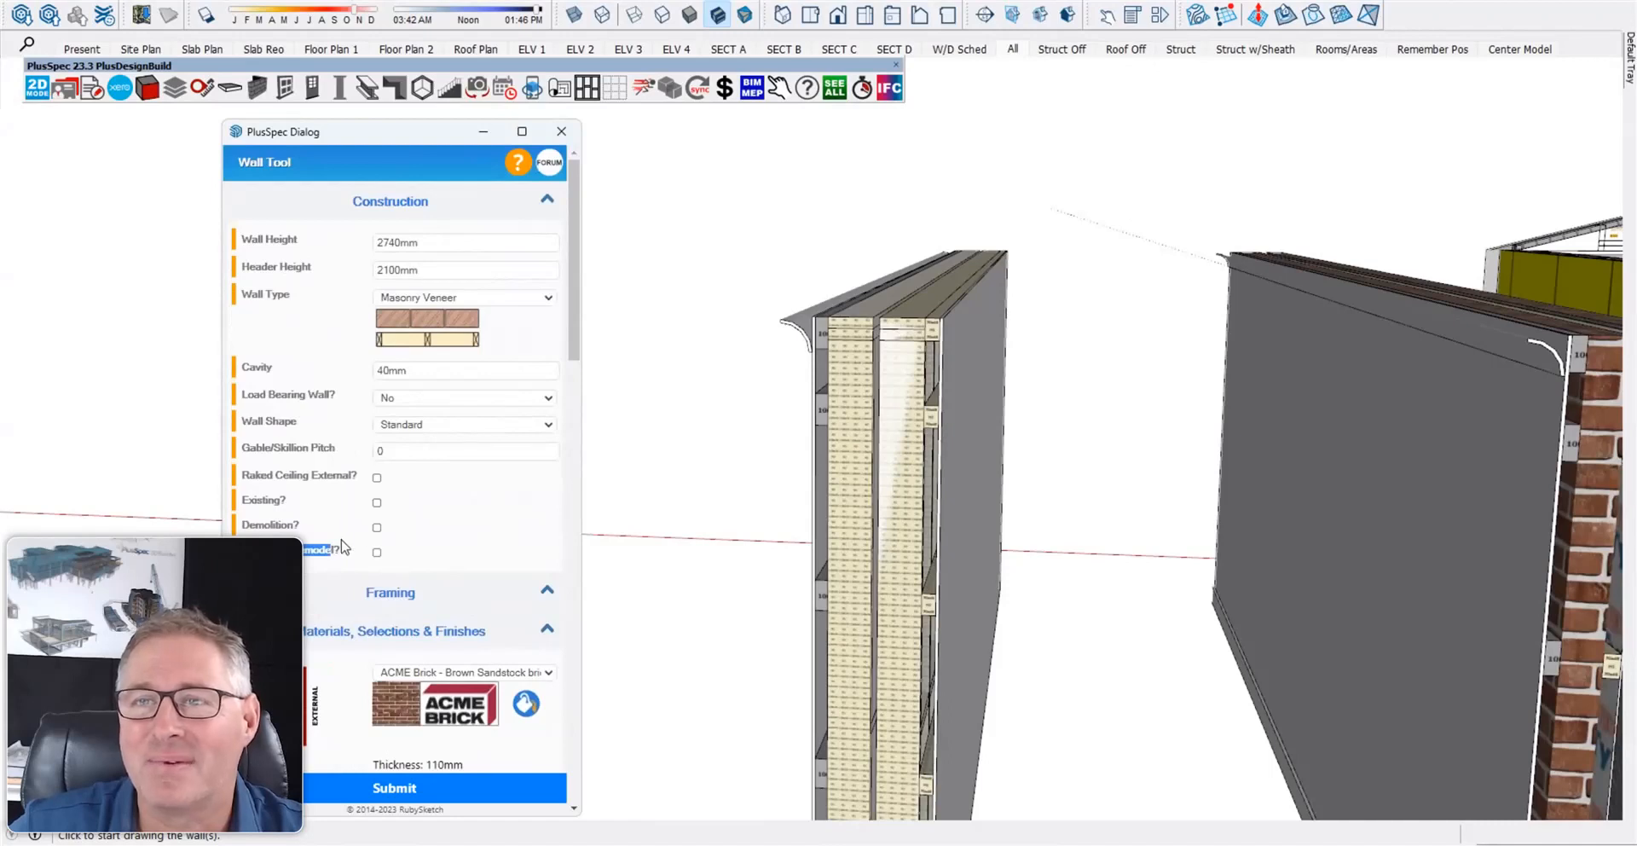
pyautogui.click(376, 553)
pyautogui.click(376, 502)
pyautogui.scroll(-2, 308, 493)
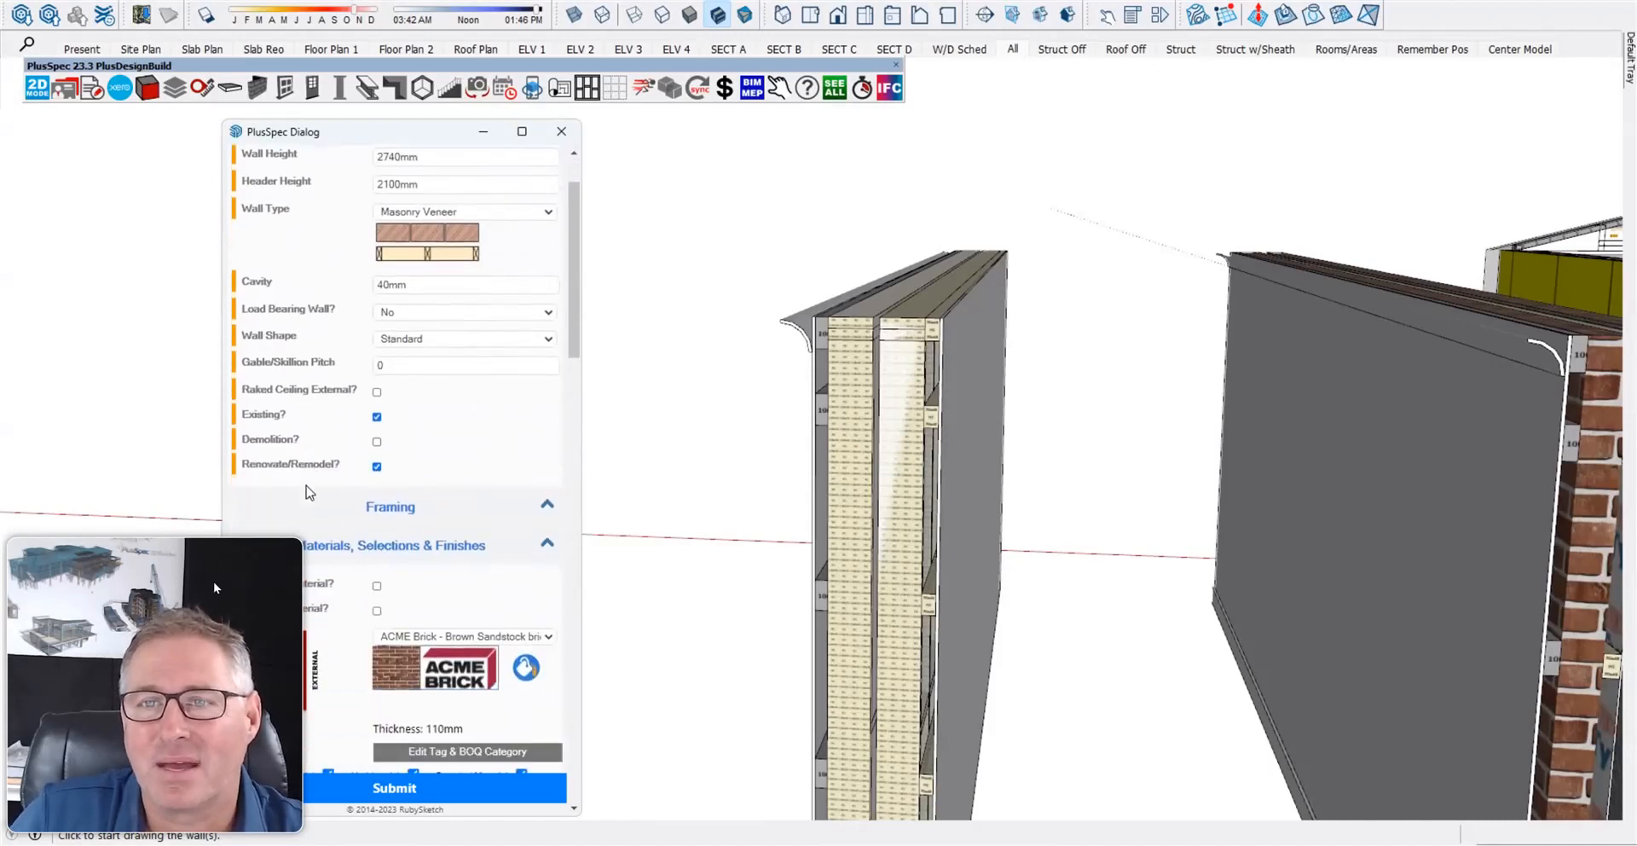
pyautogui.scroll(-1, 308, 493)
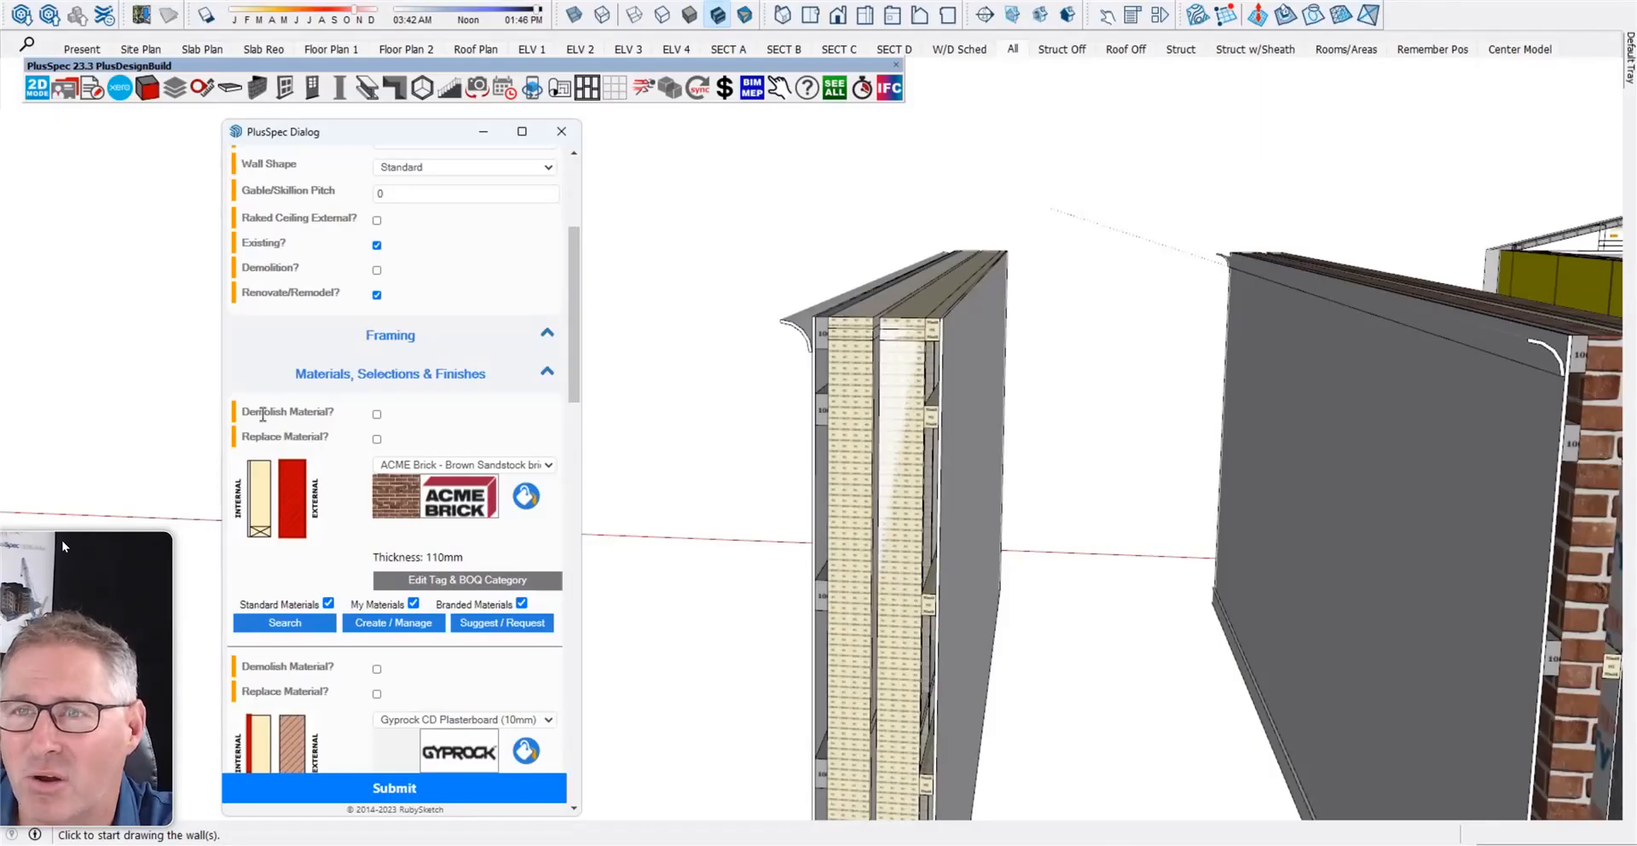
pyautogui.click(377, 439)
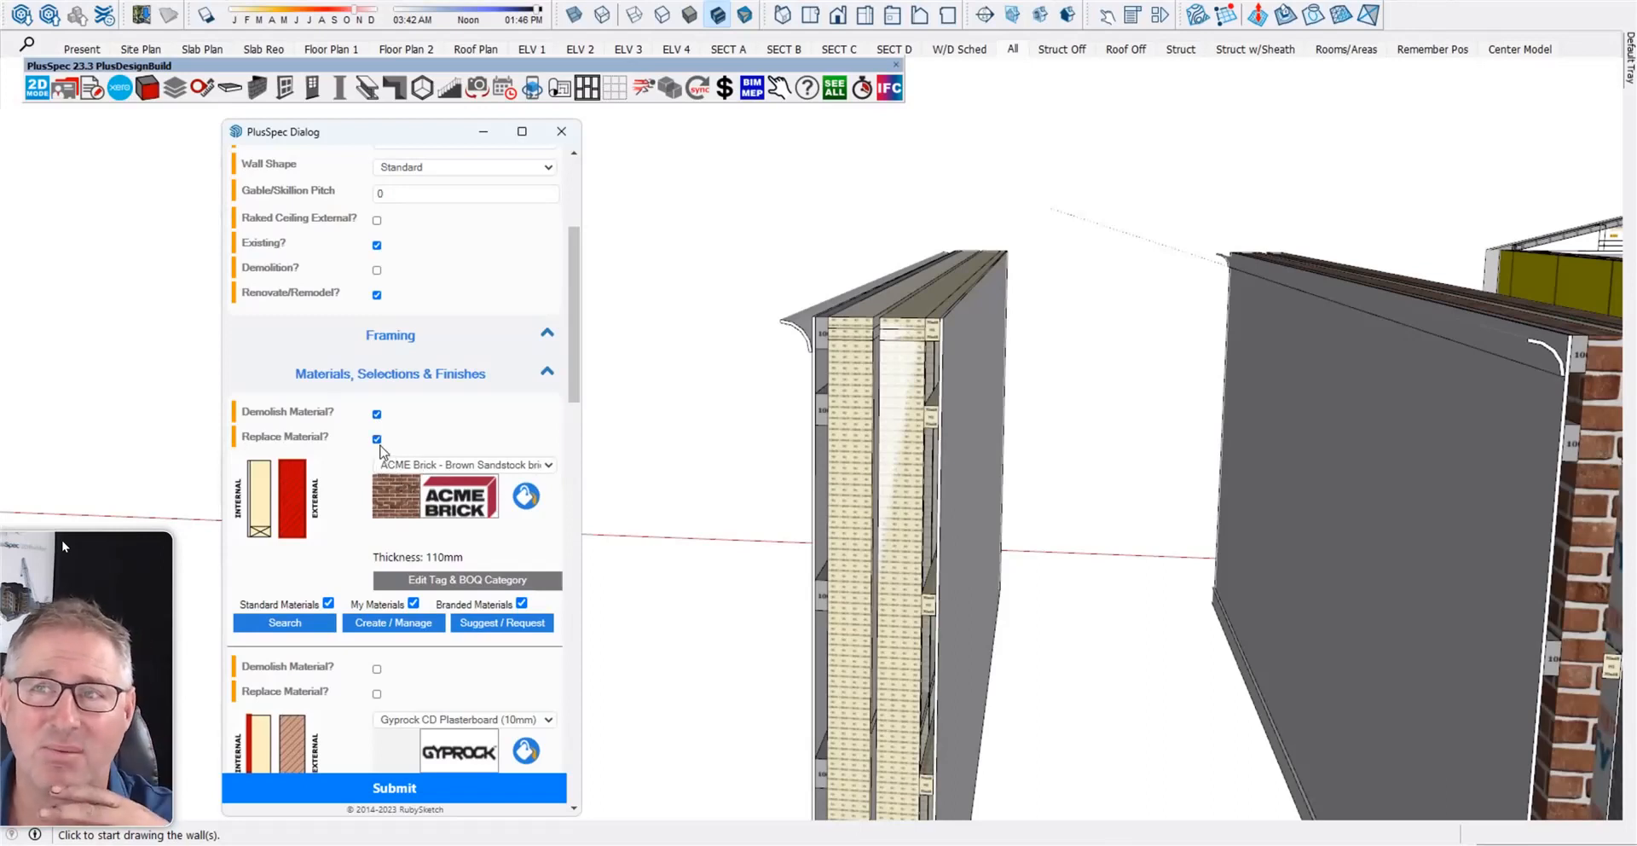
# - Draw a masonry veneer wall on the open side of the double internal wall and inspect its end
pyautogui.scroll(-5, 930, 524)
pyautogui.moveTo(946, 537); pyautogui.dragTo(980, 563, button='middle')
pyautogui.click(730, 529)
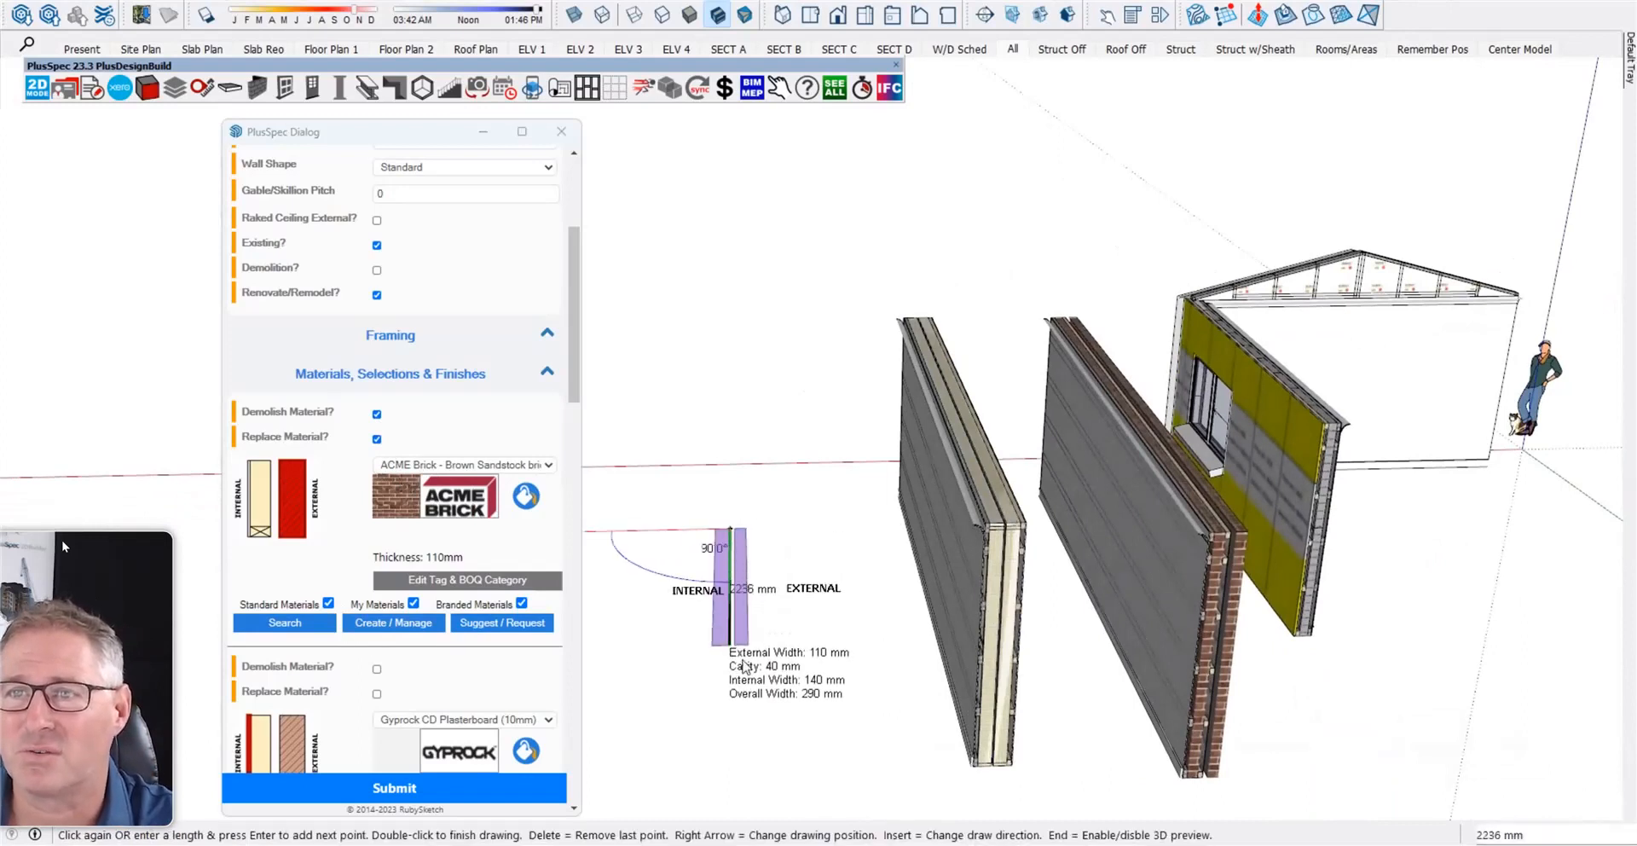
pyautogui.doubleClick(724, 742)
pyautogui.moveTo(748, 592); pyautogui.dragTo(952, 505, button='middle')
pyautogui.scroll(3, 831, 329)
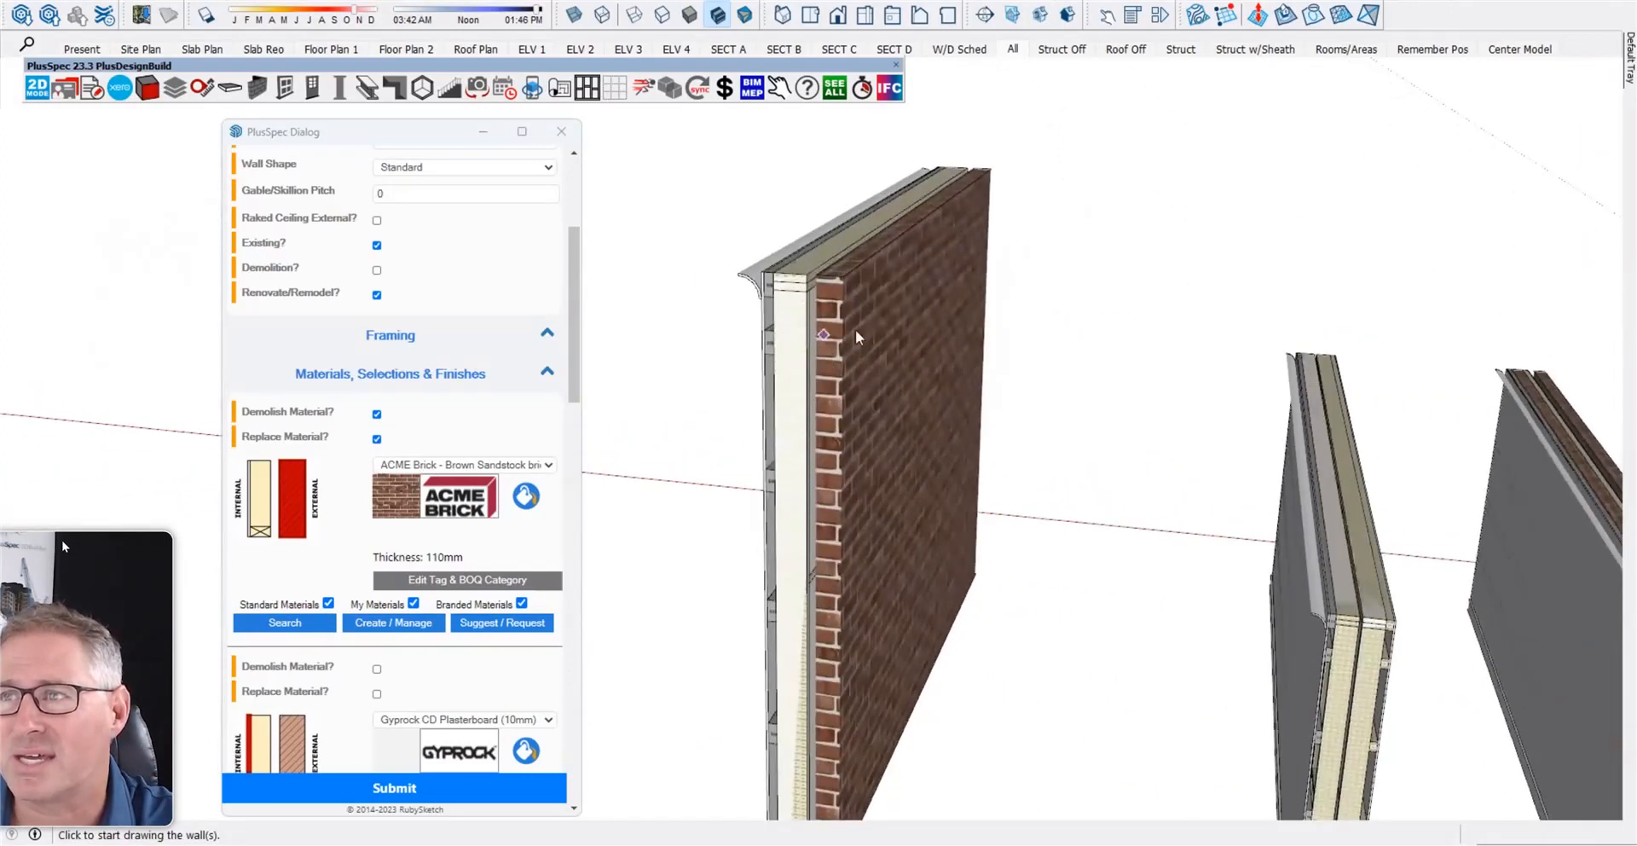
# - Run a takeoff of only the new veneer wall and expand its Masonry category down to the brickwork replacement items
pyautogui.press('space')
pyautogui.rightClick(829, 315)
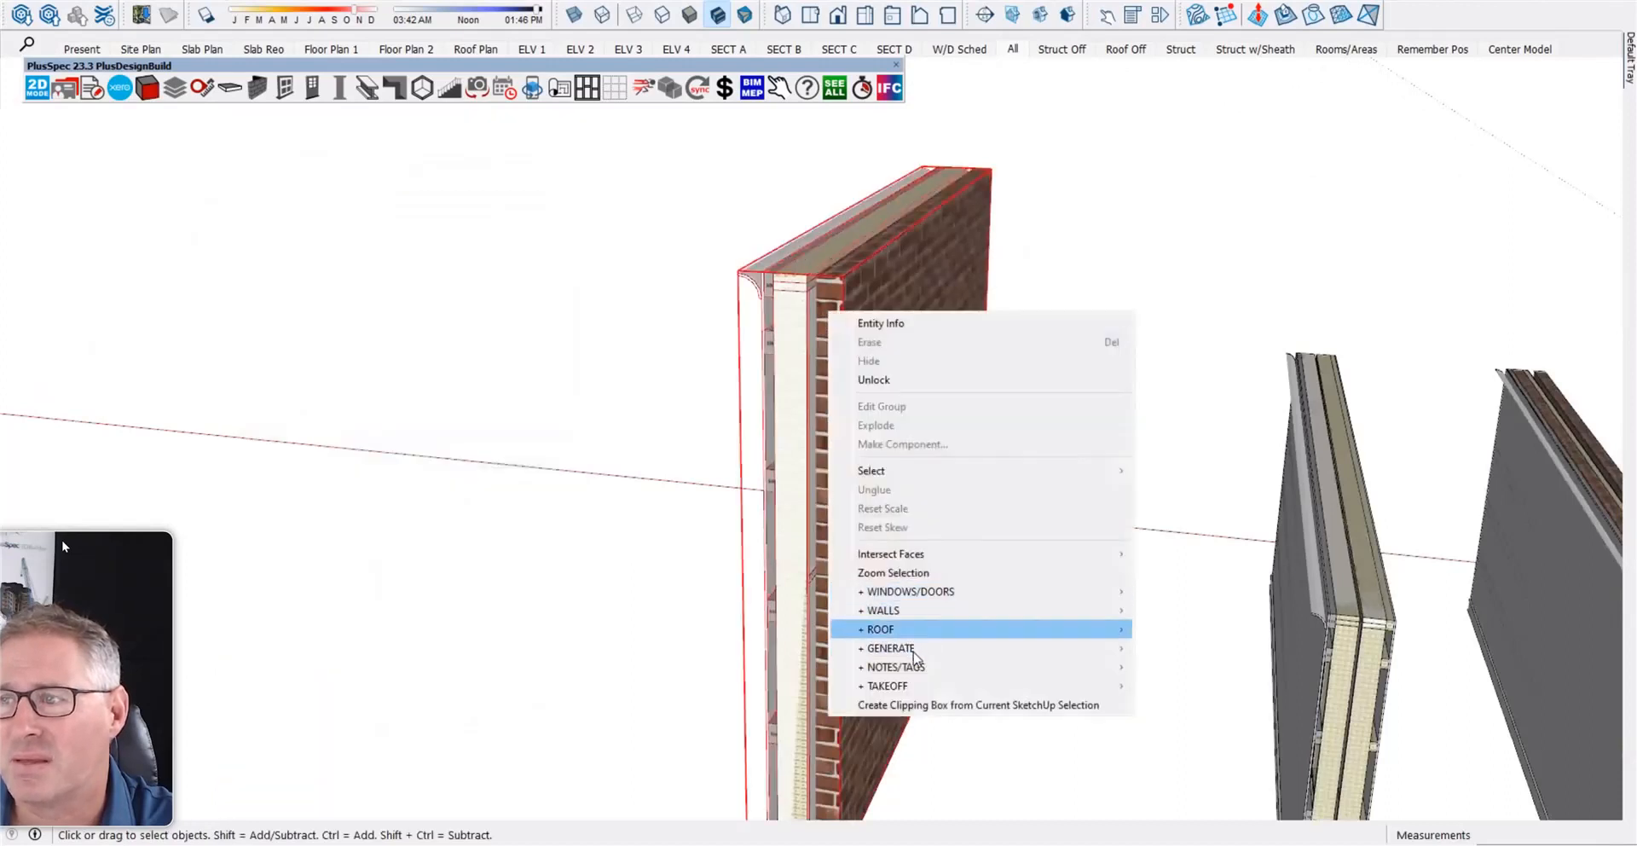
pyautogui.moveTo(1014, 689)
pyautogui.click(1197, 704)
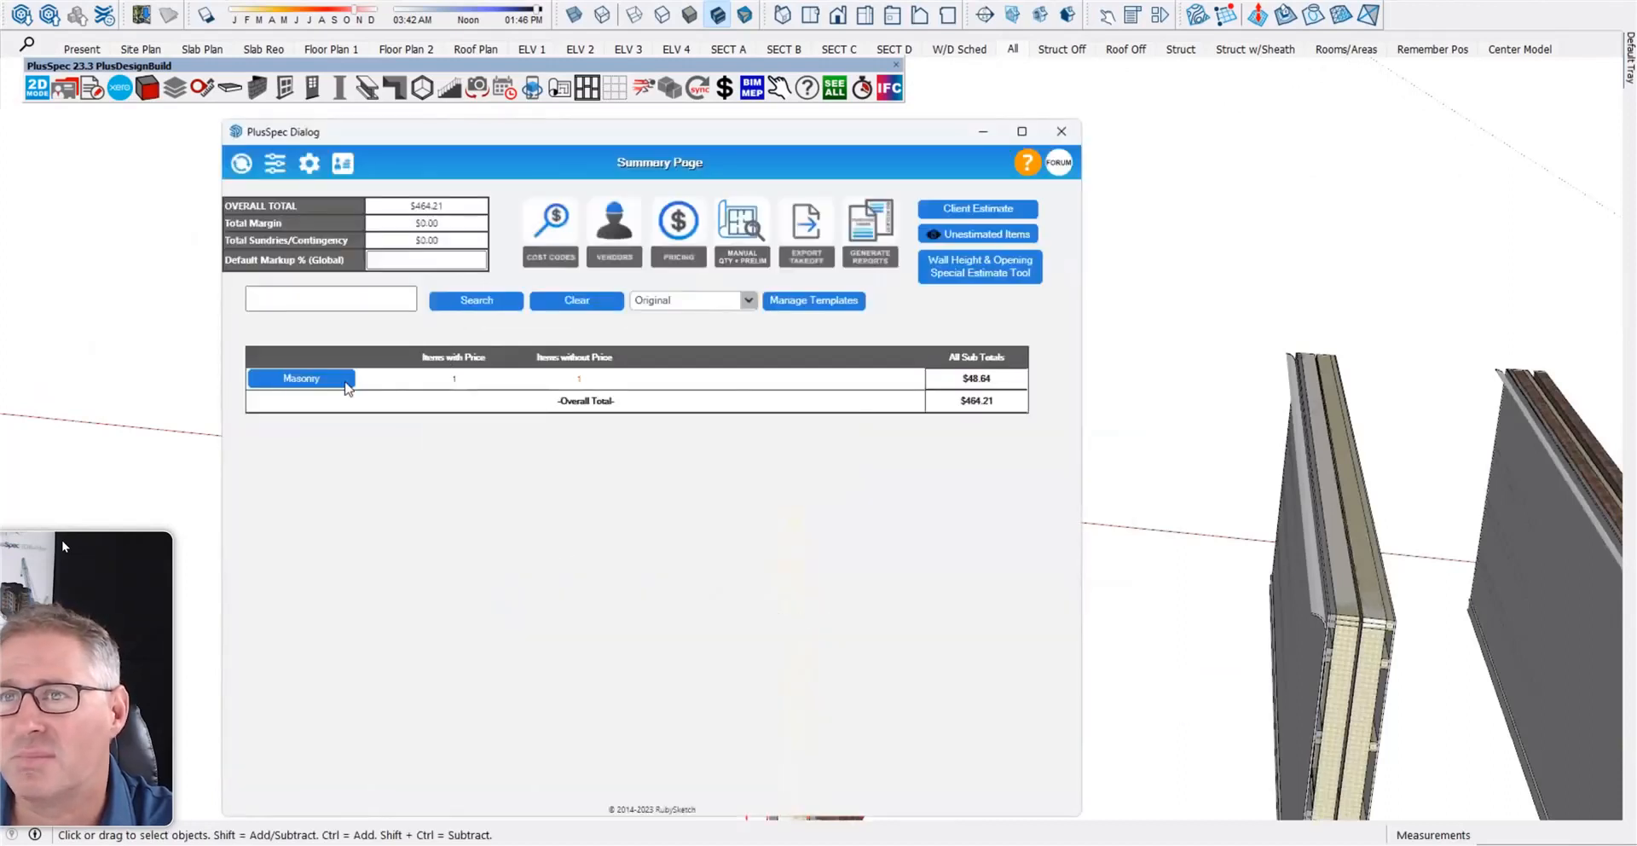
pyautogui.click(295, 382)
pyautogui.click(394, 406)
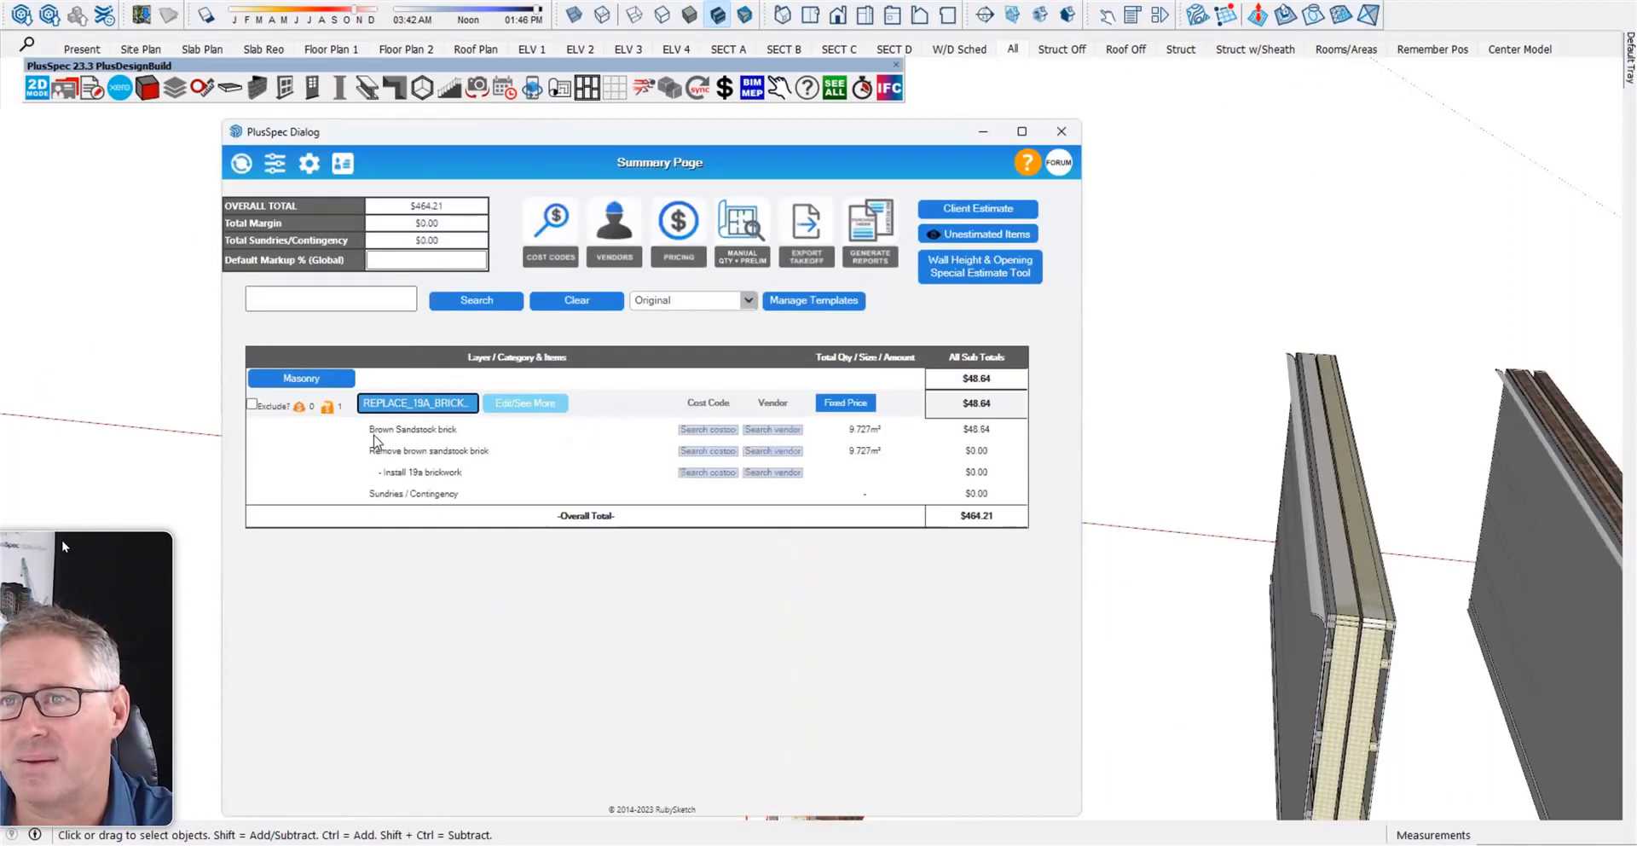
# - Review the brick supply and removal items with their areas and prices, view the item's full breakdown, and close the takeoff
pyautogui.moveTo(380, 434); pyautogui.dragTo(530, 455)
pyautogui.click(670, 469)
pyautogui.moveTo(851, 433); pyautogui.dragTo(887, 454)
pyautogui.click(953, 450)
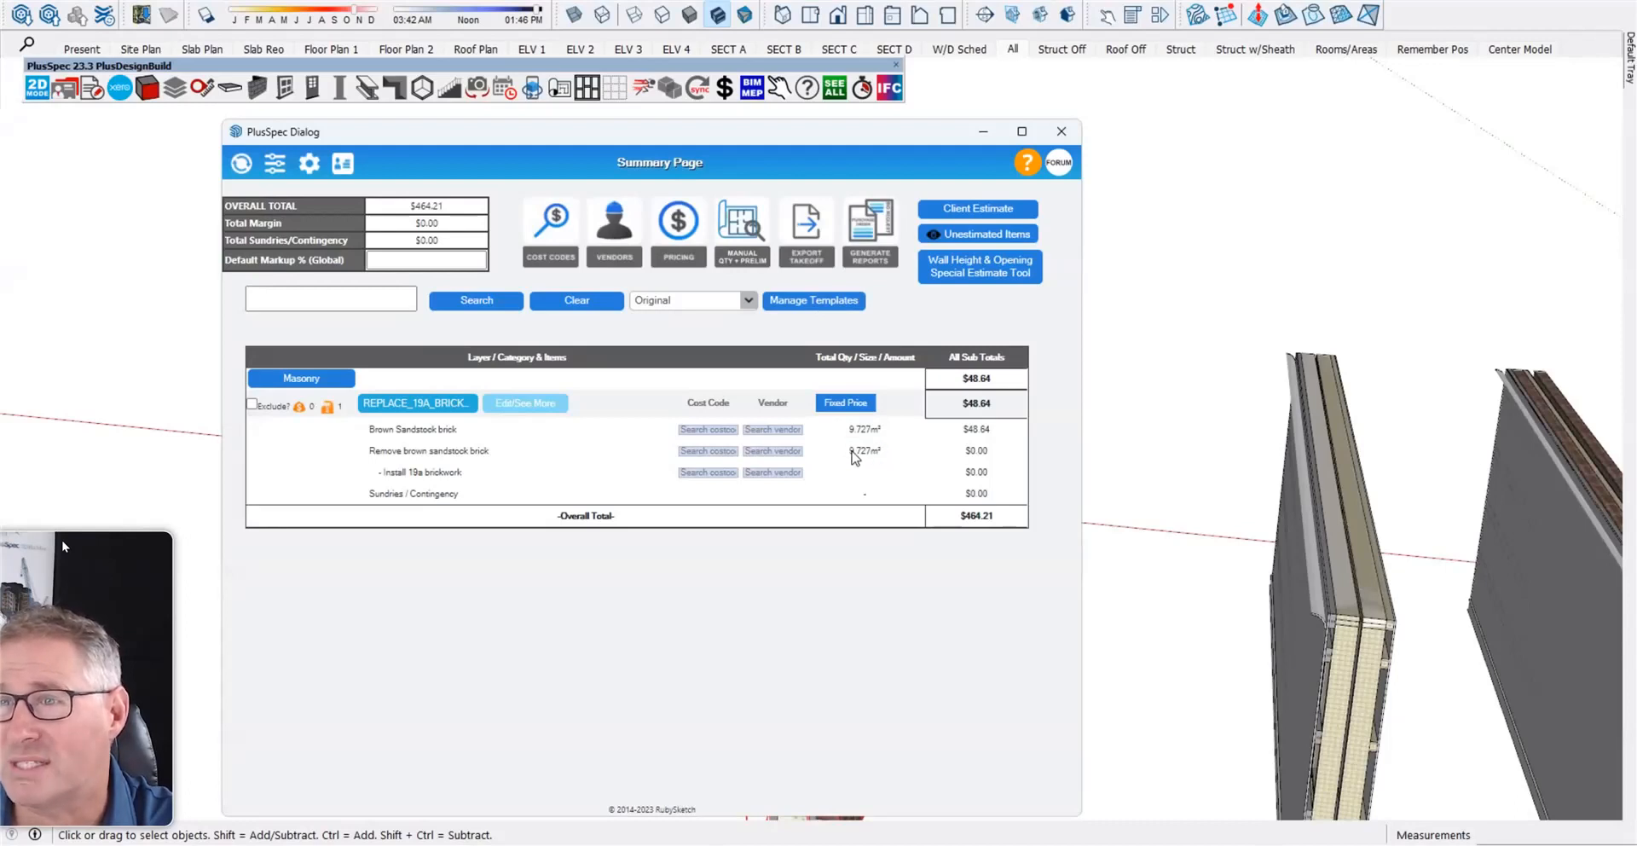
pyautogui.moveTo(949, 428); pyautogui.dragTo(998, 429)
pyautogui.click(570, 442)
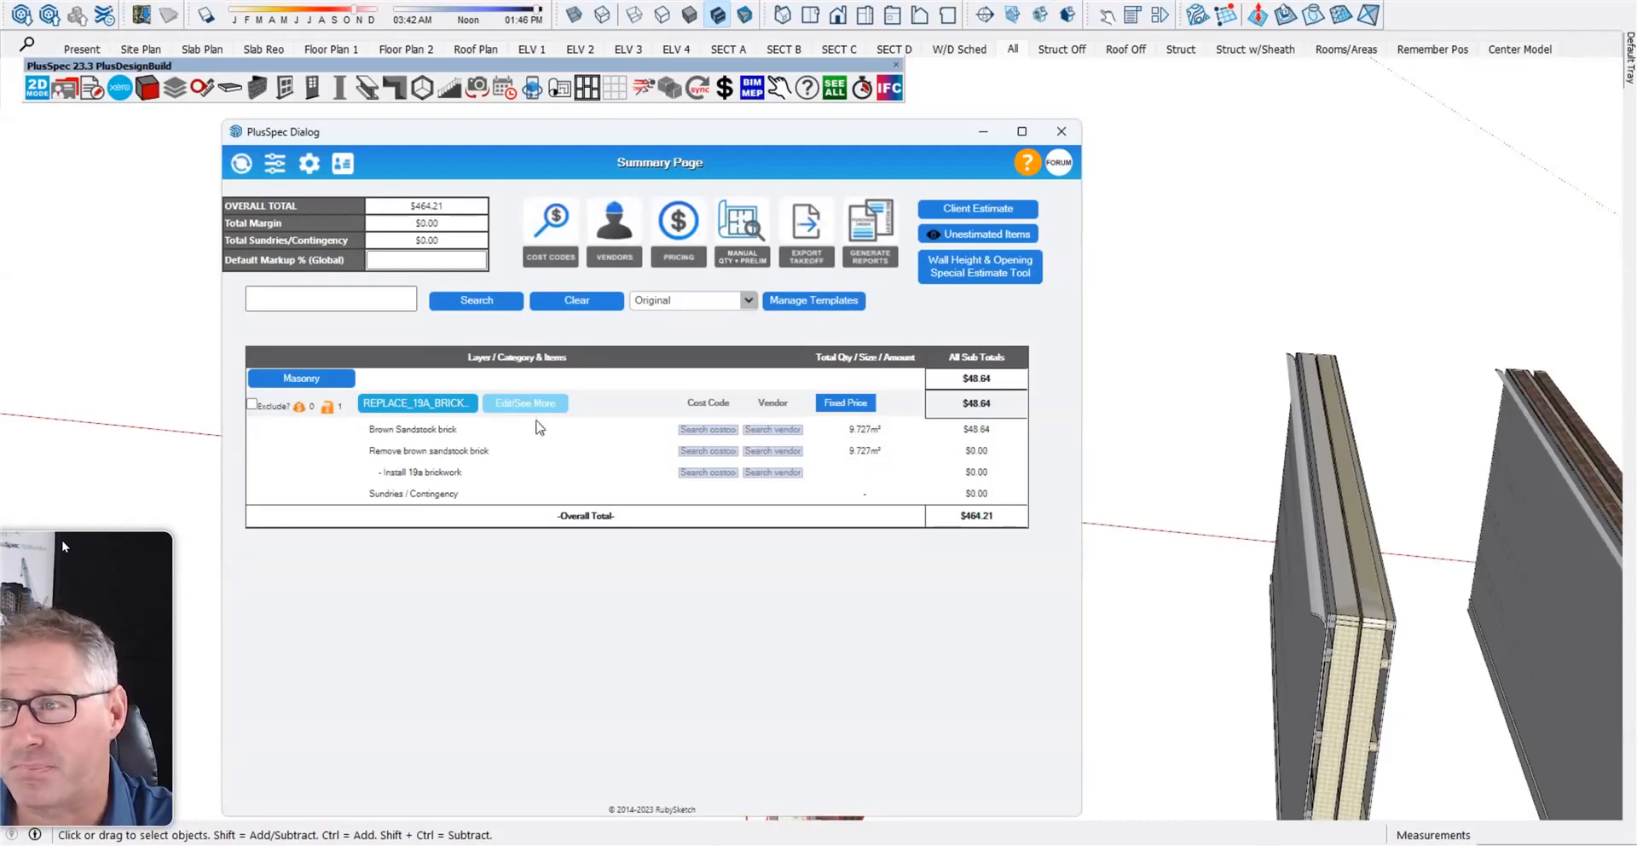
pyautogui.click(516, 404)
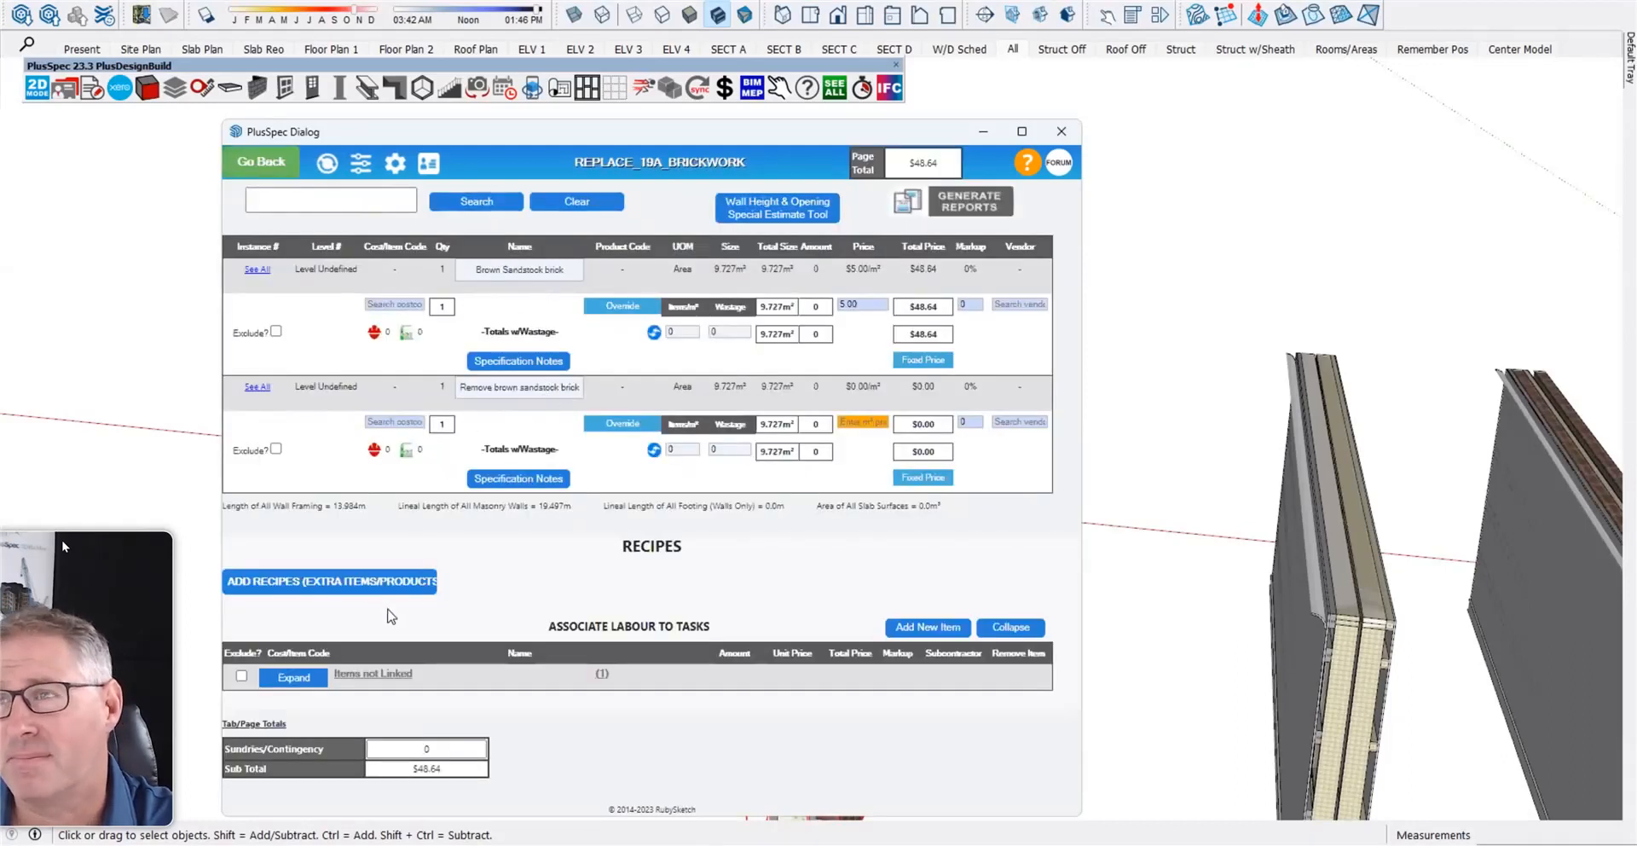
pyautogui.click(1062, 132)
# - Examine the brick, cavity, frame and batten layers at the end of the veneer wall
pyautogui.moveTo(1035, 402); pyautogui.dragTo(772, 448, button='middle')
pyautogui.scroll(6, 844, 477)
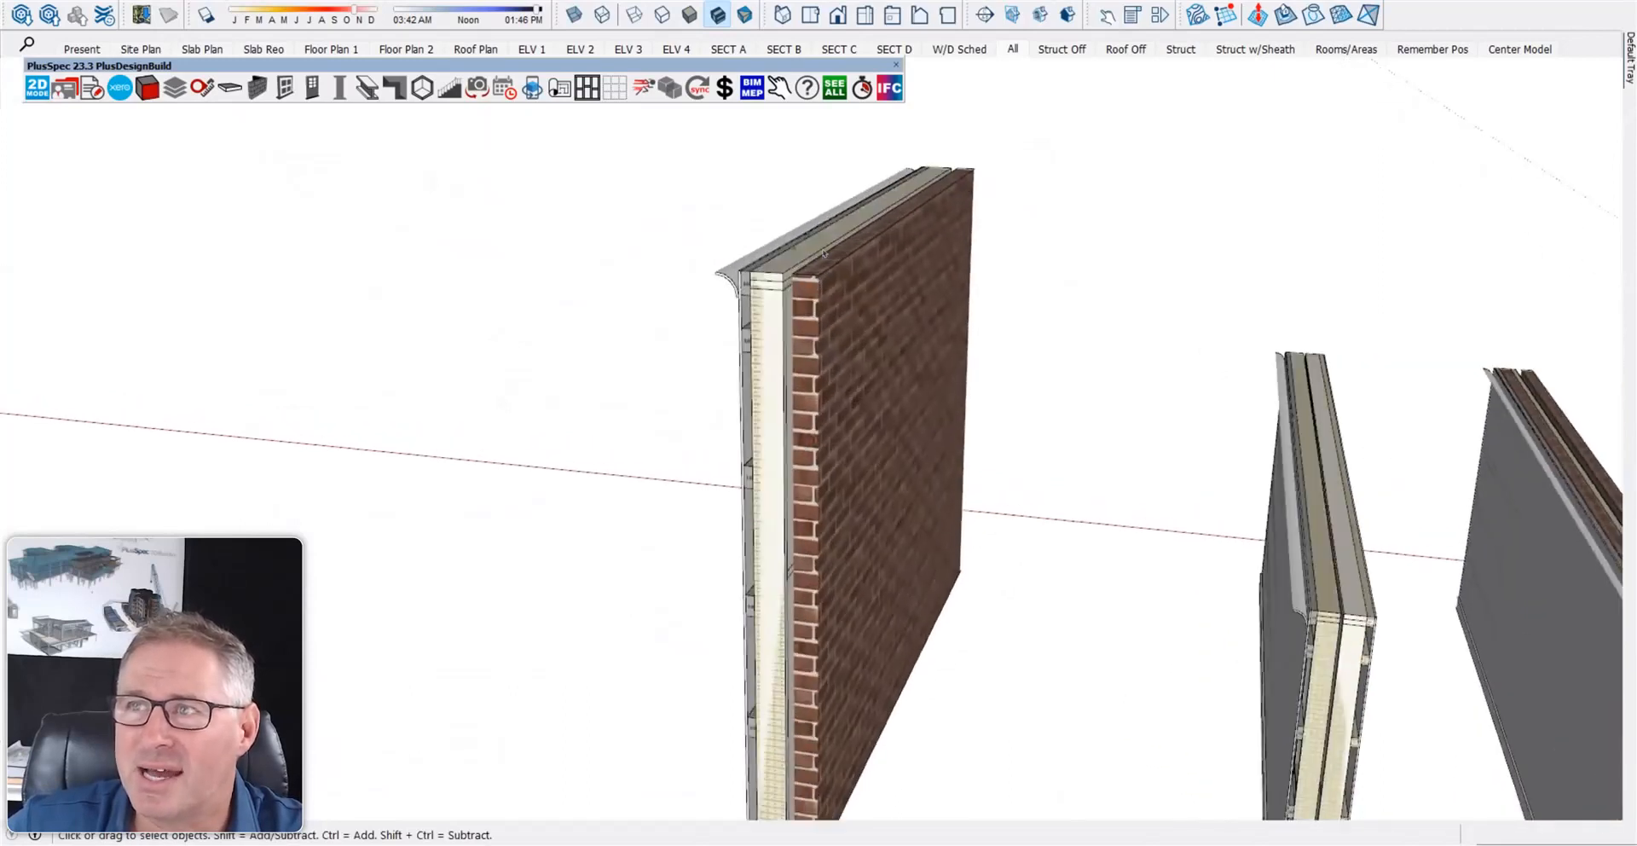
pyautogui.scroll(2, 823, 258)
pyautogui.scroll(2, 809, 305)
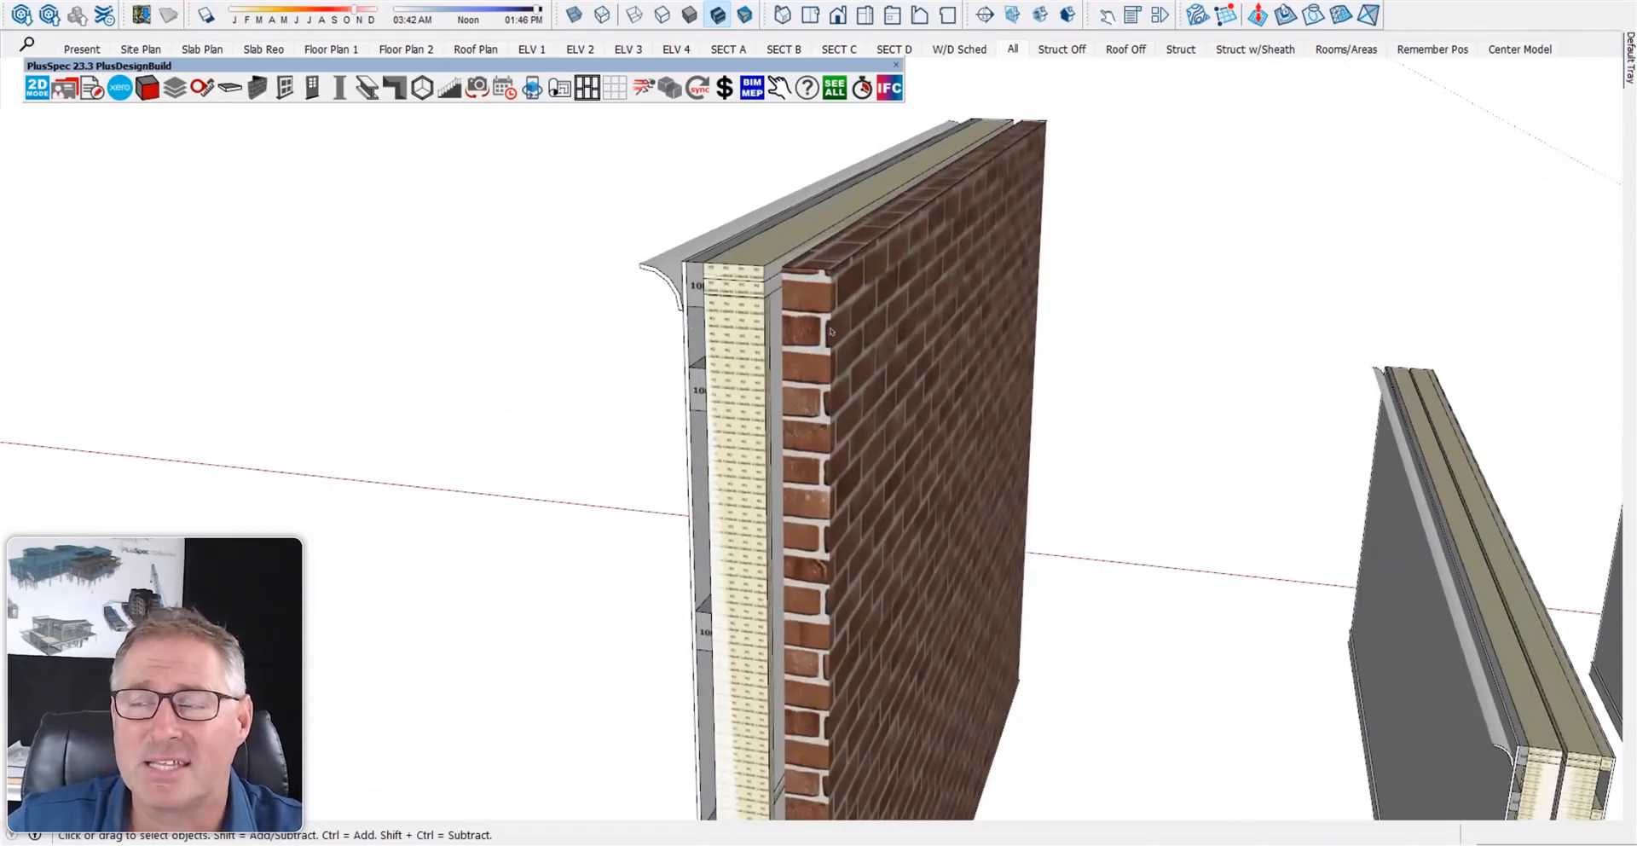
pyautogui.click(829, 370)
pyautogui.scroll(-3, 829, 370)
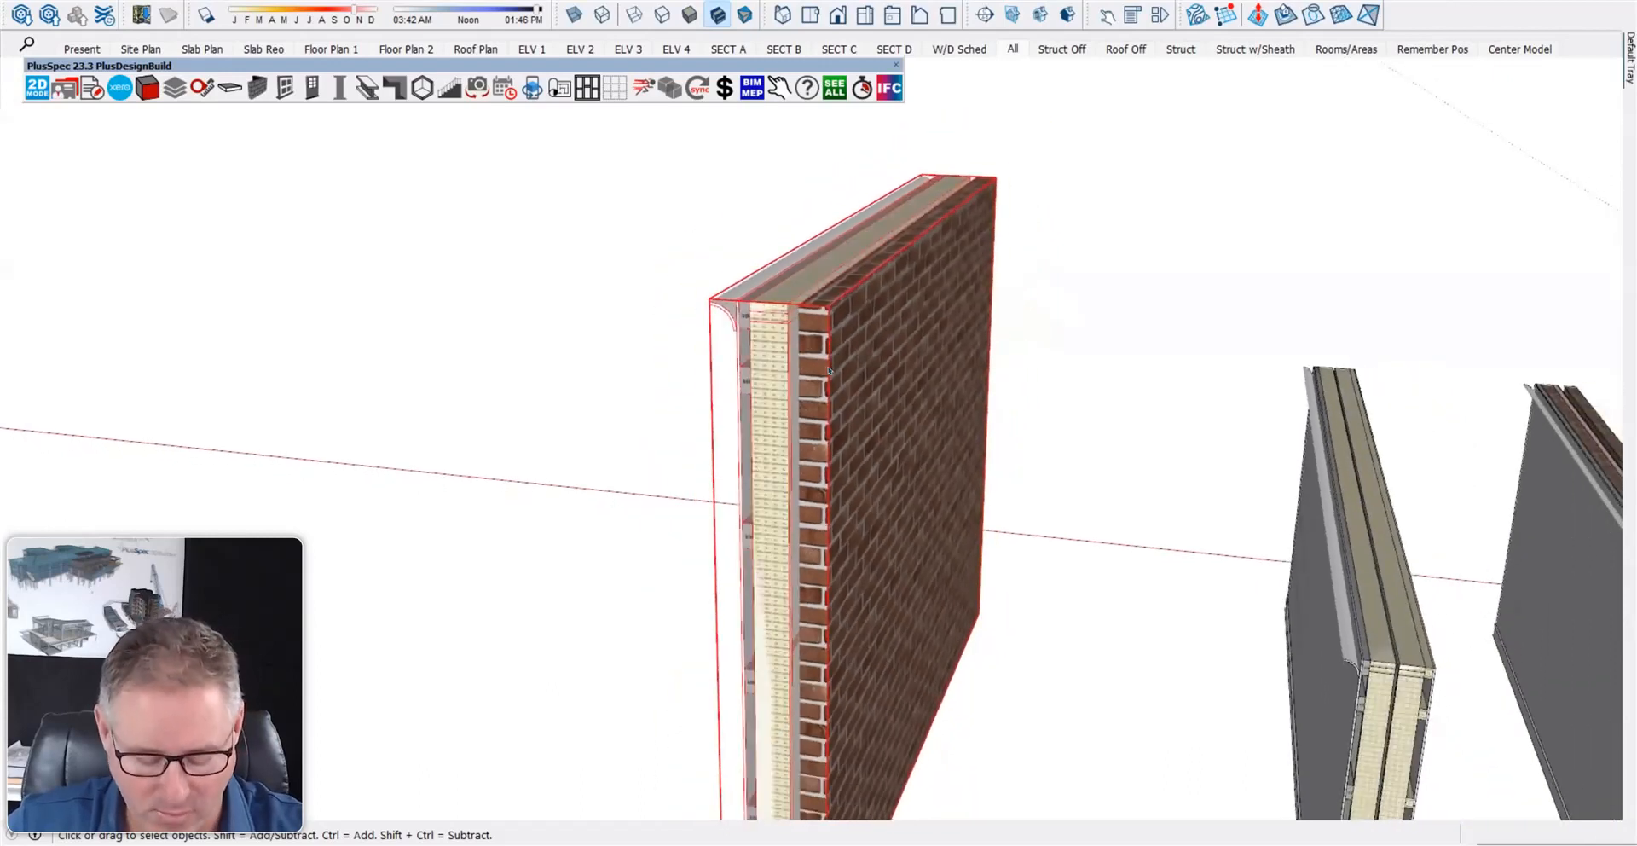
pyautogui.click(683, 351)
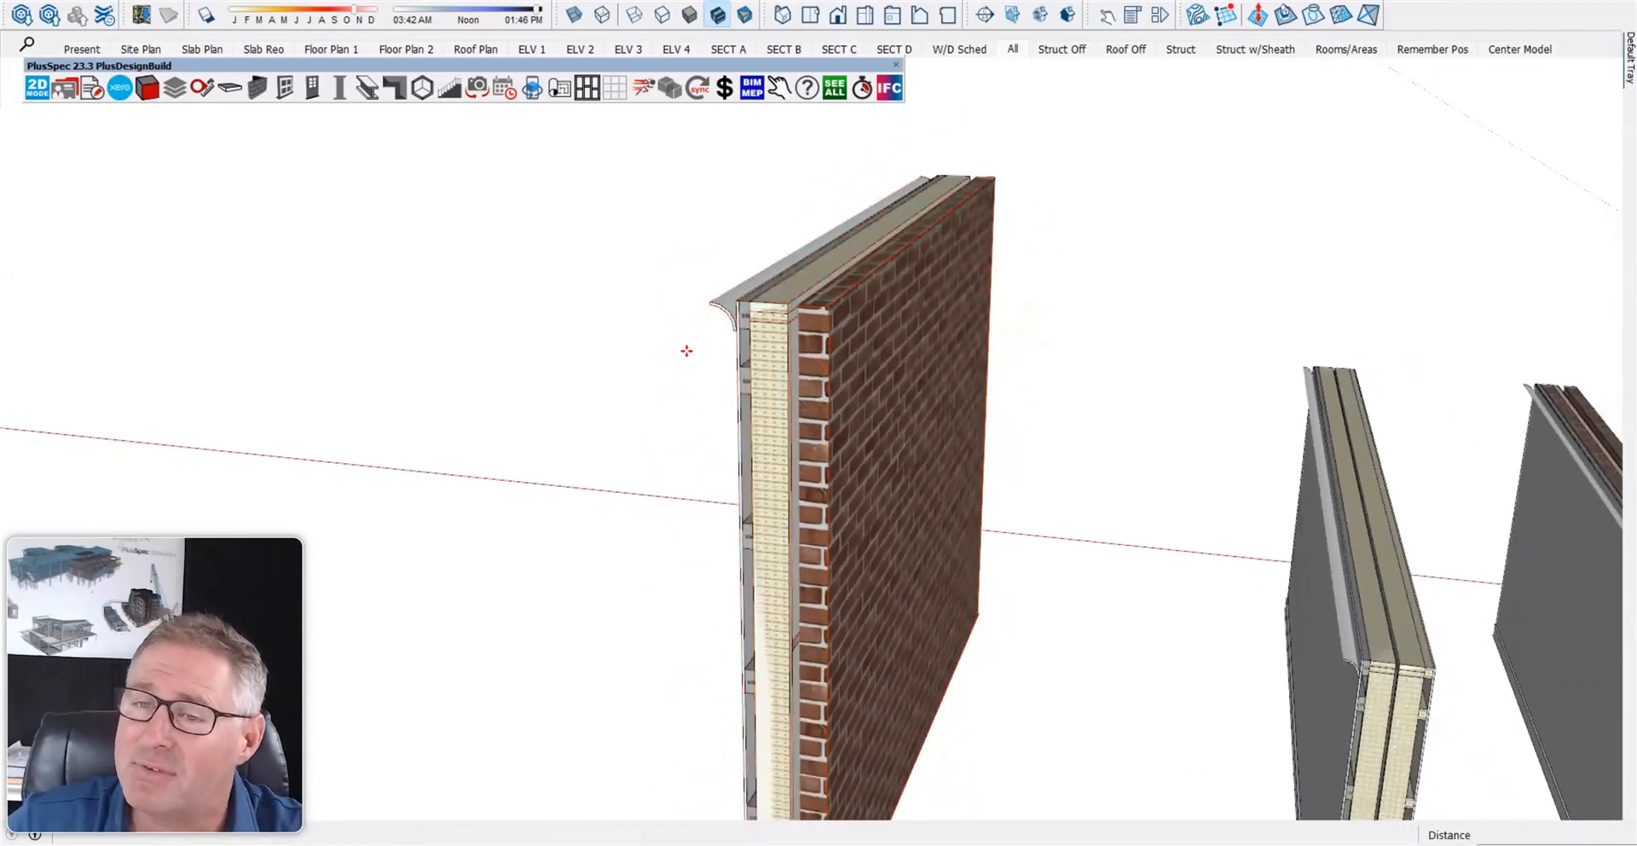
pyautogui.scroll(-1, 765, 379)
pyautogui.moveTo(731, 367); pyautogui.dragTo(697, 364, button='middle')
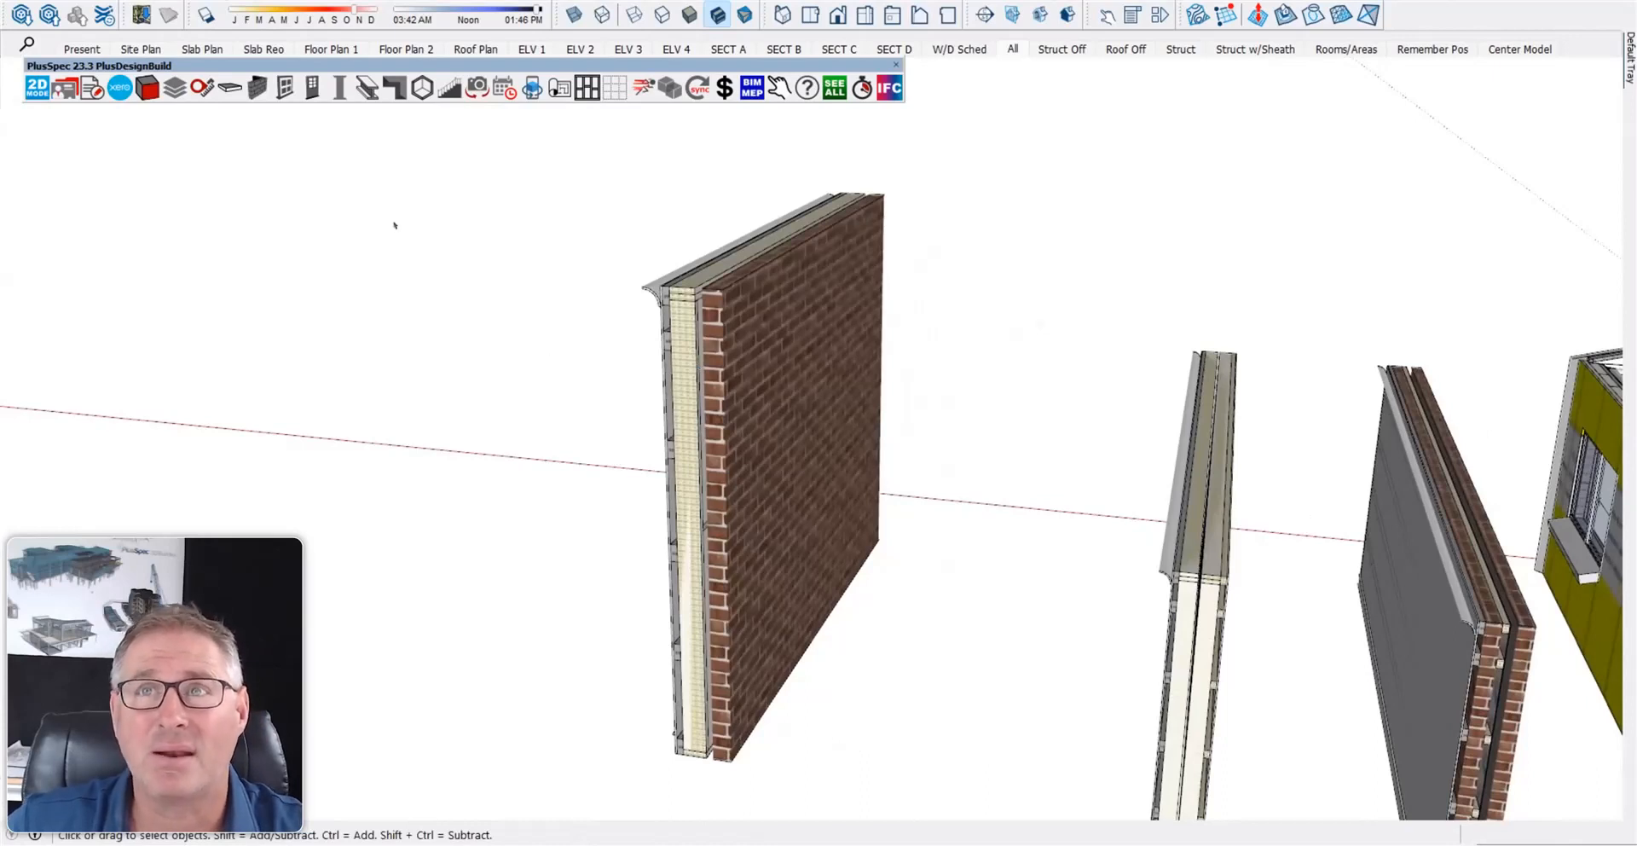
# - Start another Masonry Veneer wall marked as Existing and Renovate/Remodel
pyautogui.click(258, 93)
pyautogui.click(307, 206)
pyautogui.moveTo(403, 139); pyautogui.dragTo(468, 136)
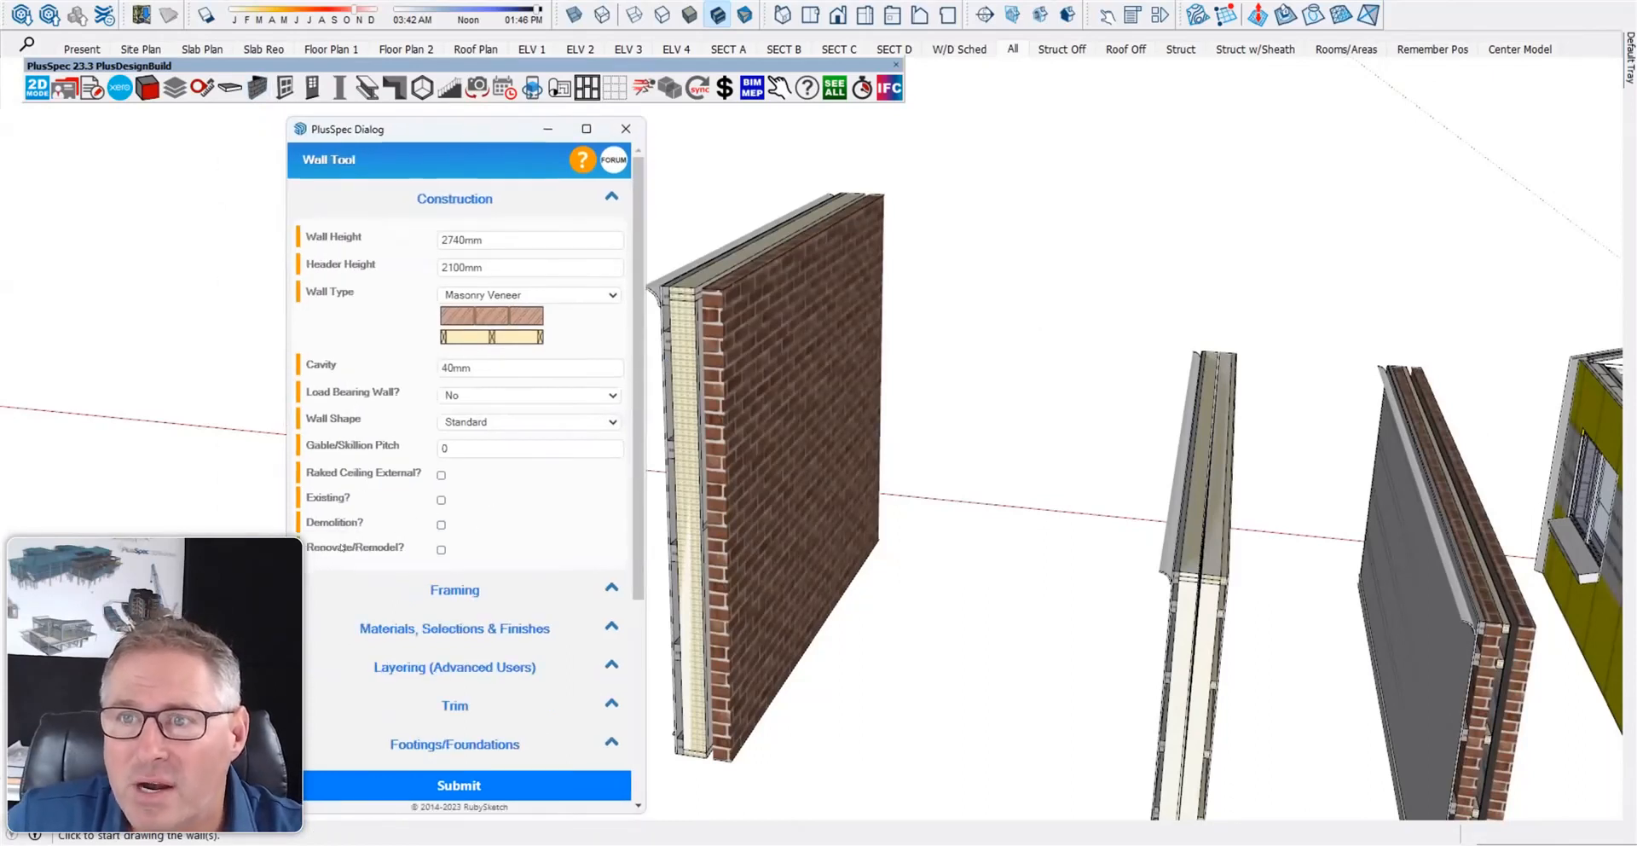
pyautogui.click(442, 550)
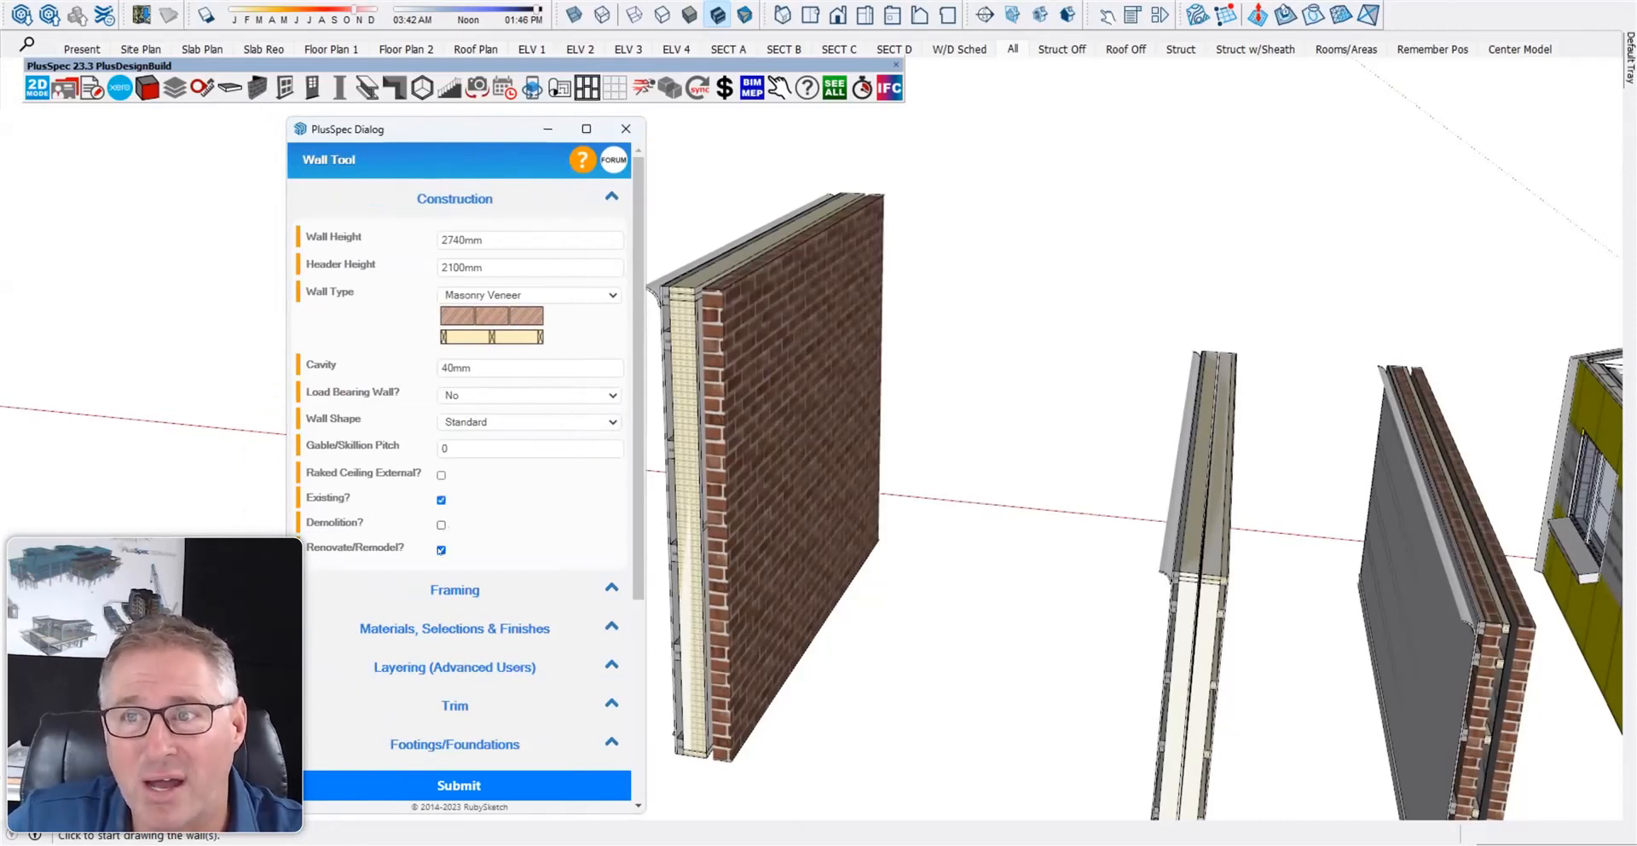
pyautogui.scroll(-2, 496, 555)
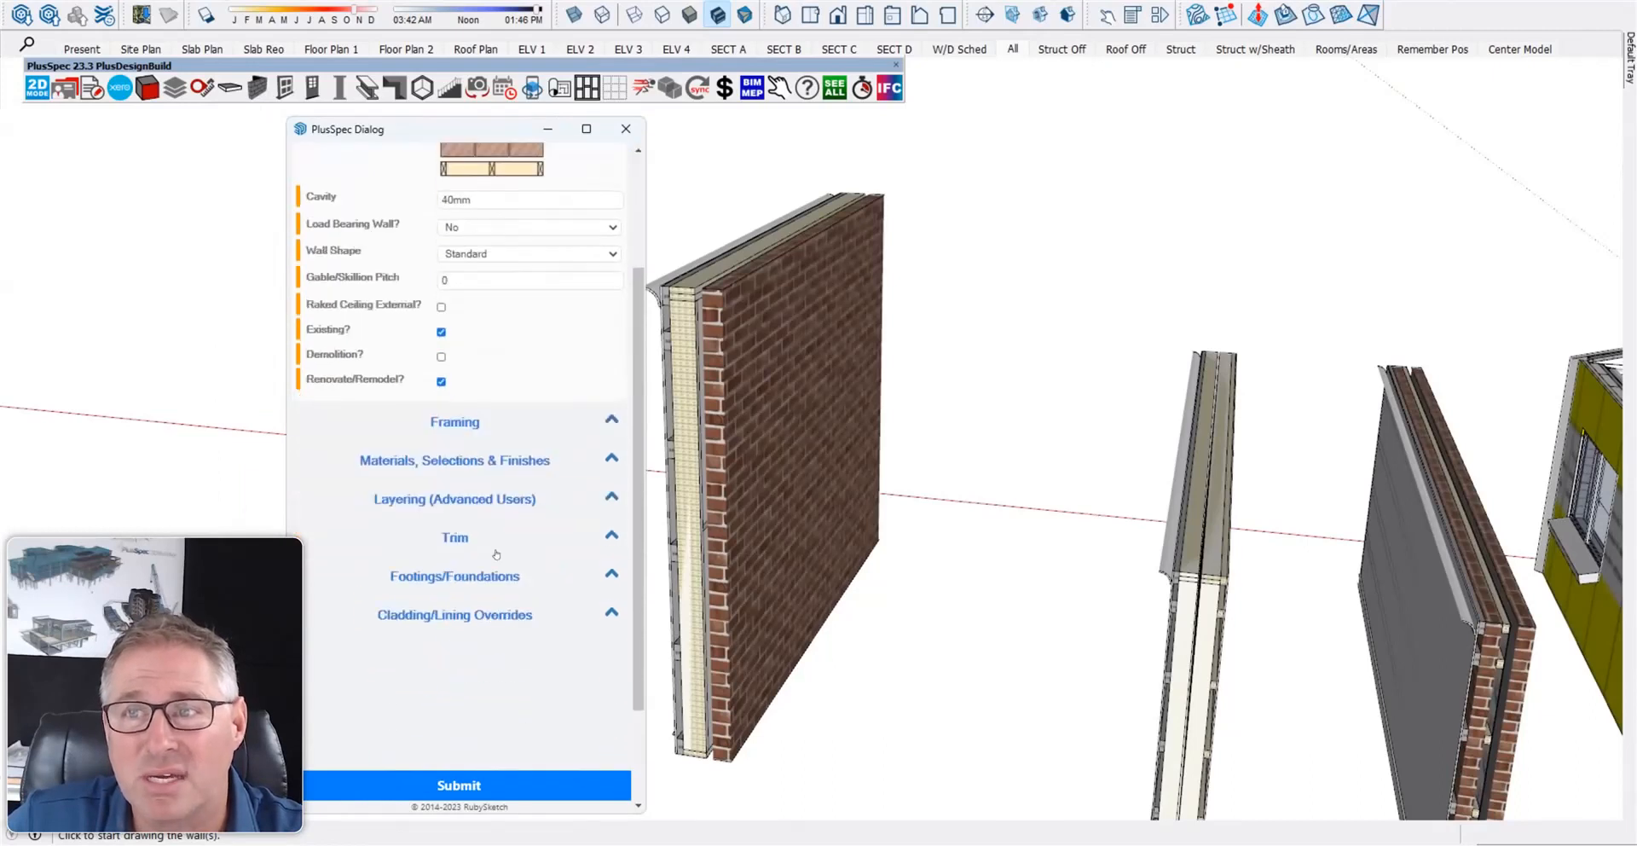
# - Clear Demolish Material and Replace Material for the brick, and enable both for the Gyprock CD Plasterboard (10mm)
pyautogui.click(443, 459)
pyautogui.scroll(-1, 442, 461)
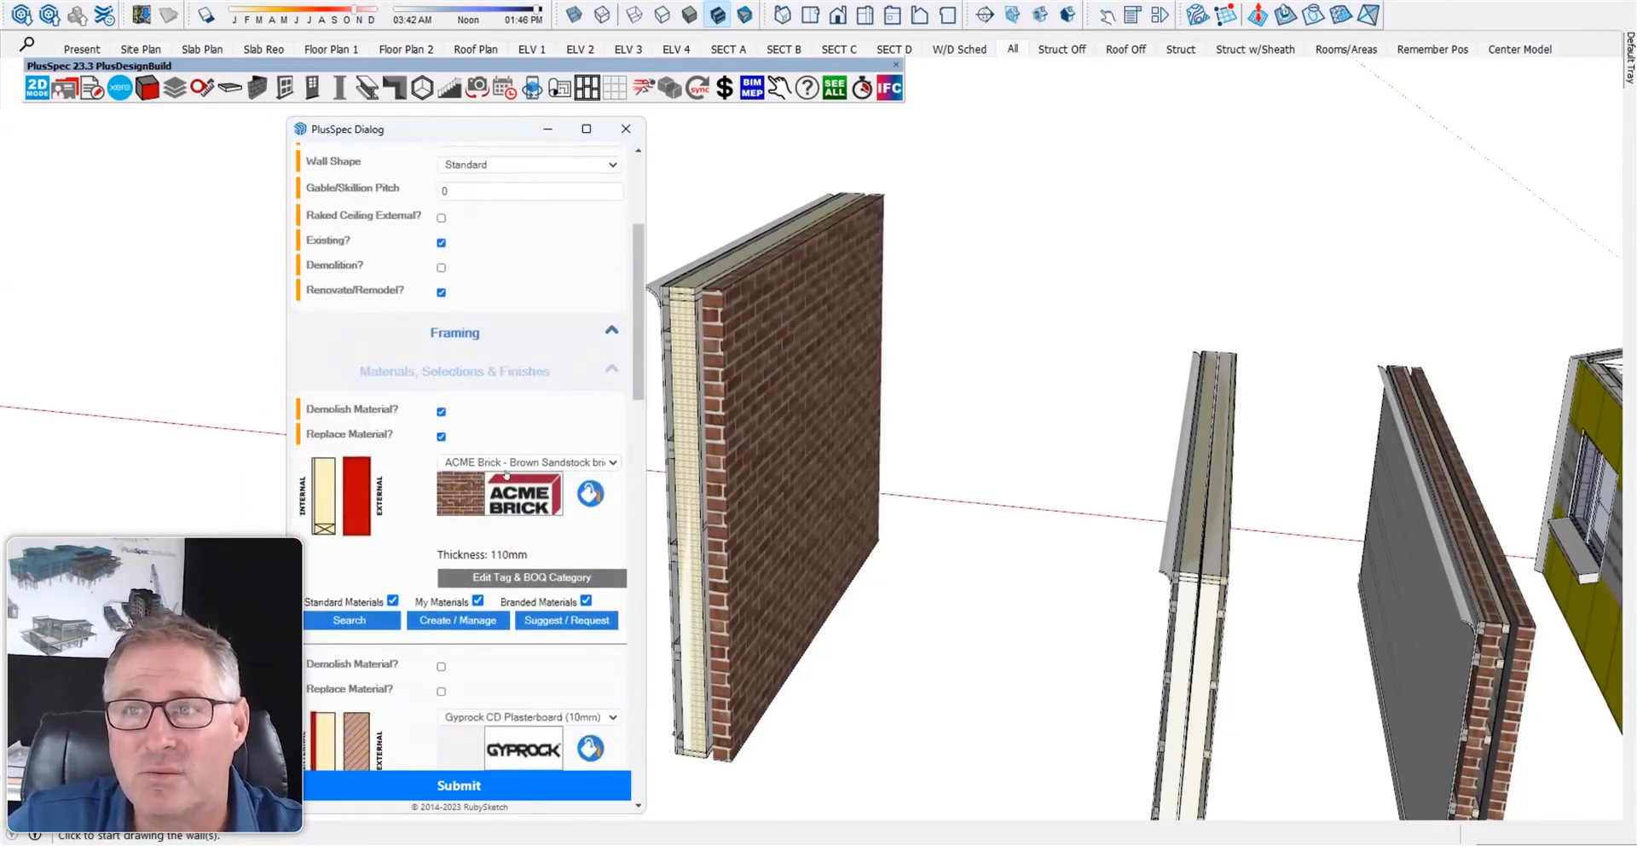
pyautogui.click(441, 435)
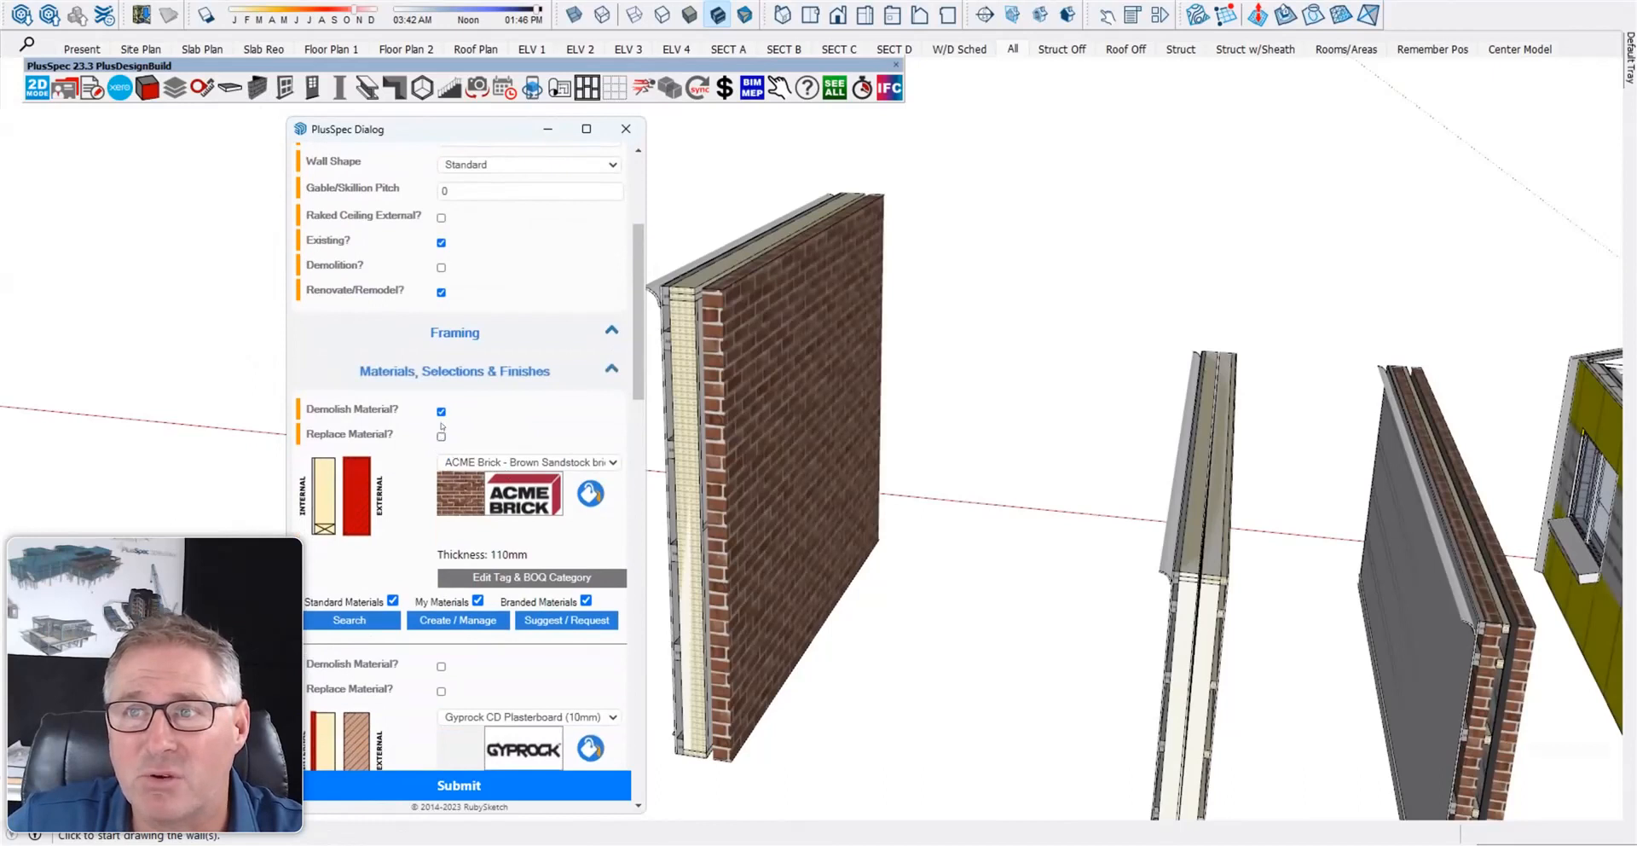
pyautogui.click(441, 411)
pyautogui.scroll(-4, 502, 434)
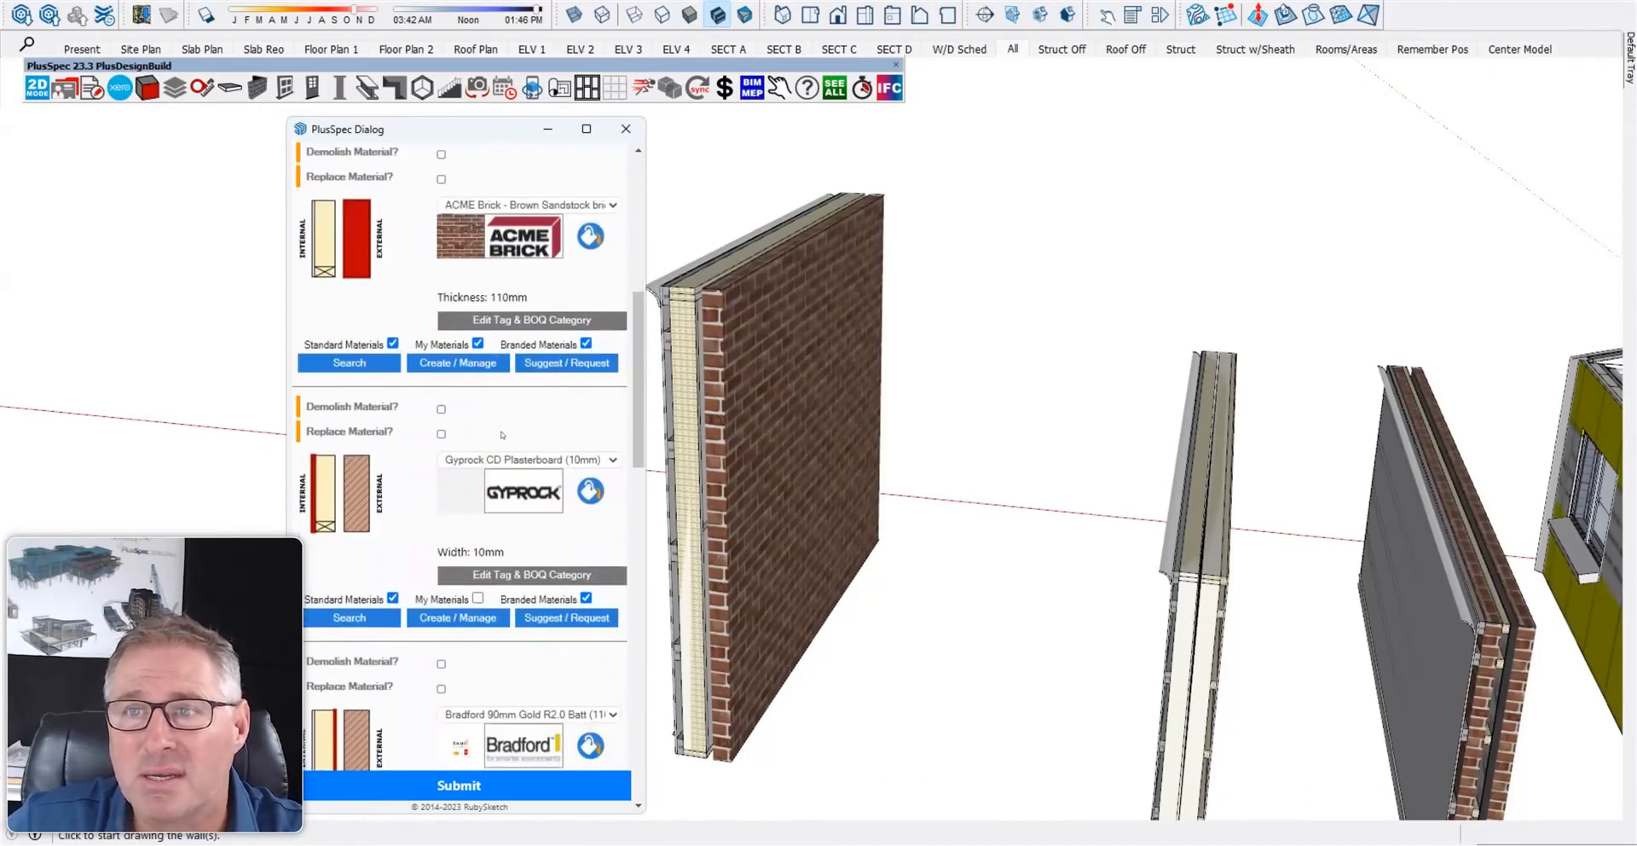
pyautogui.click(440, 348)
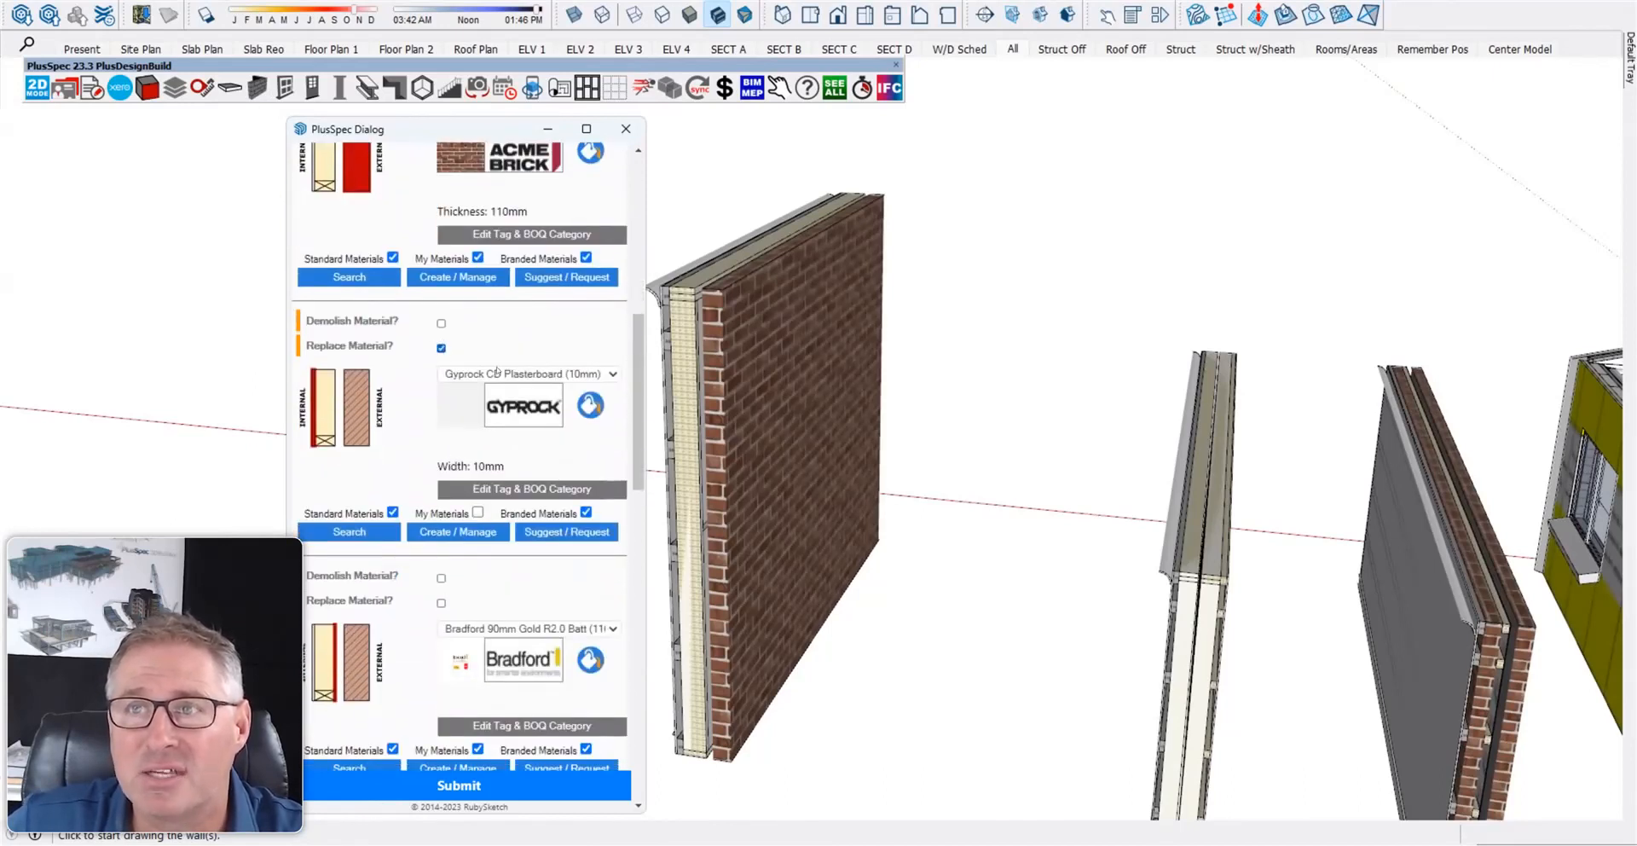
pyautogui.click(442, 324)
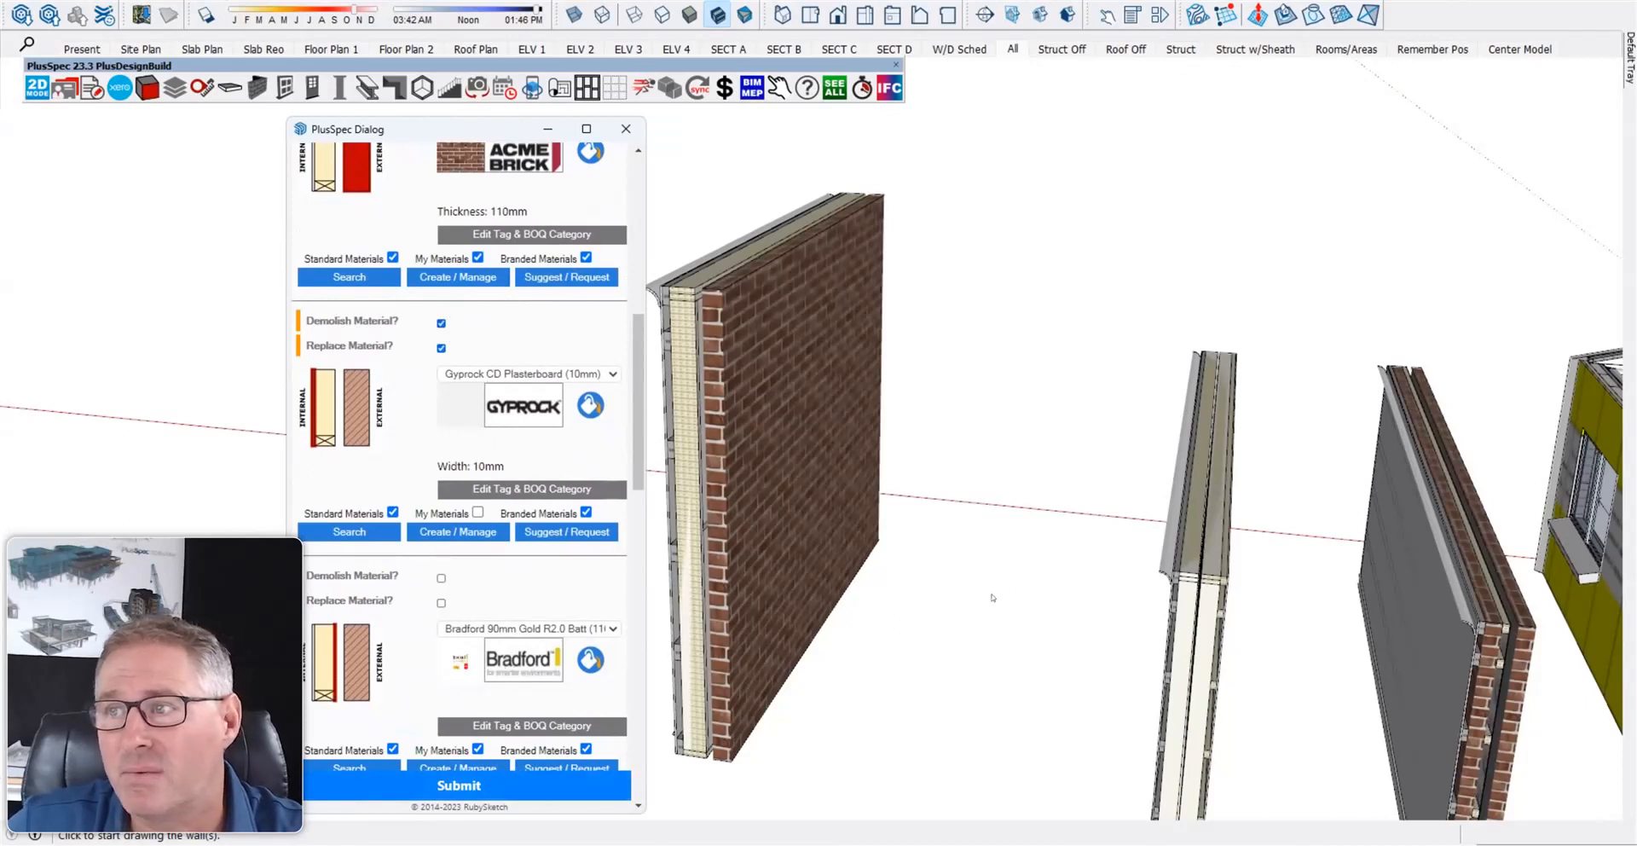
# - Draw a veneer wall beside the previous one and run a takeoff of only that wall, expanding its Internal Finishes items
pyautogui.click(1003, 568)
pyautogui.doubleClick(949, 696)
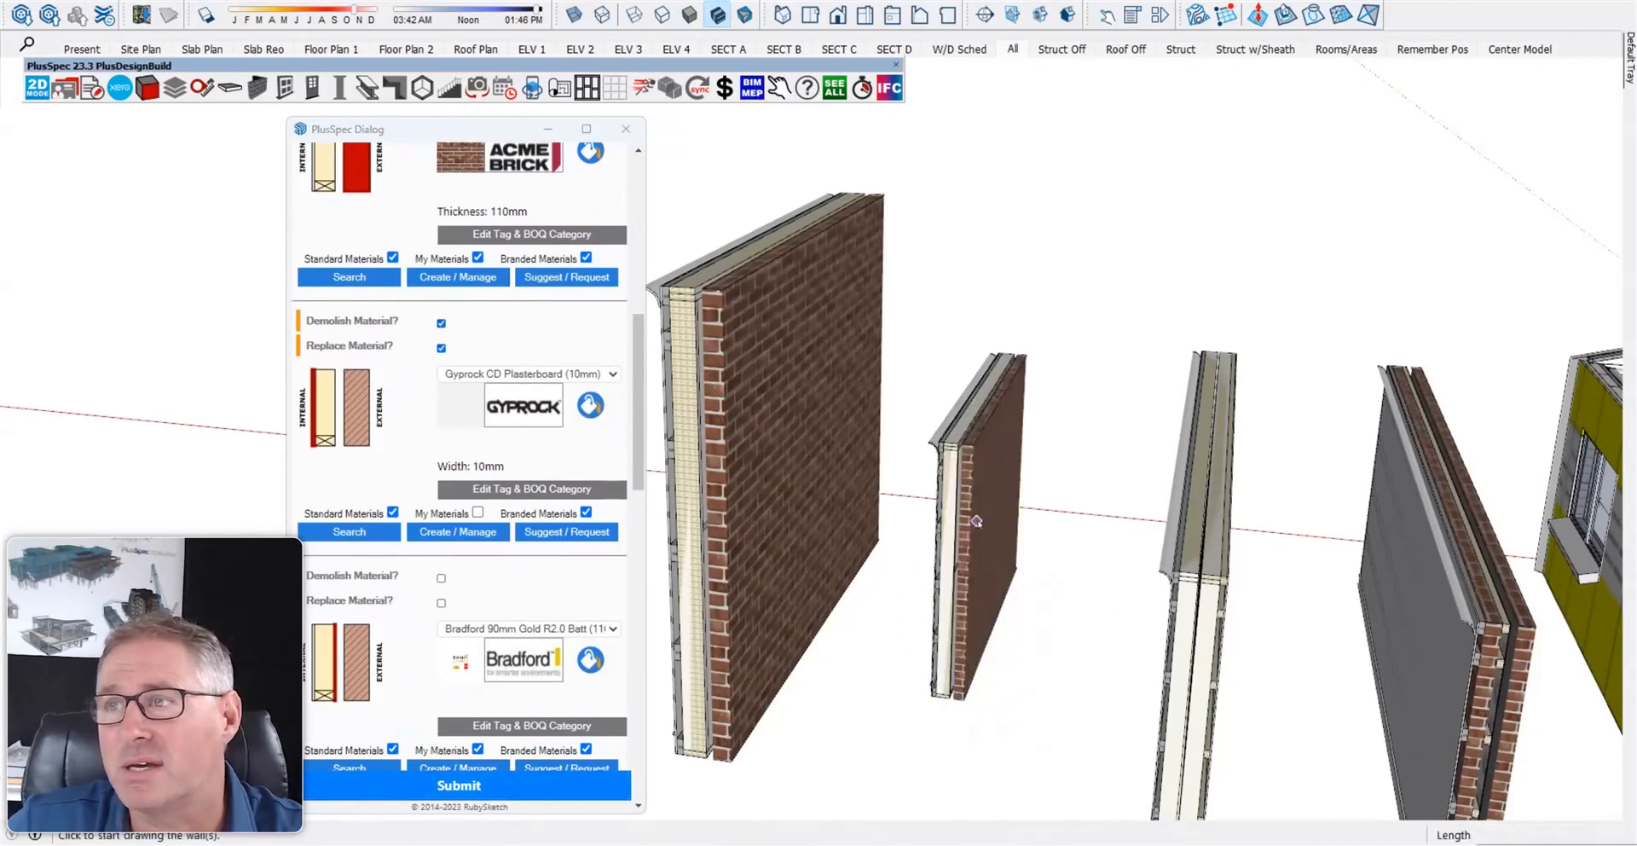
pyautogui.rightClick(976, 522)
pyautogui.moveTo(1193, 489)
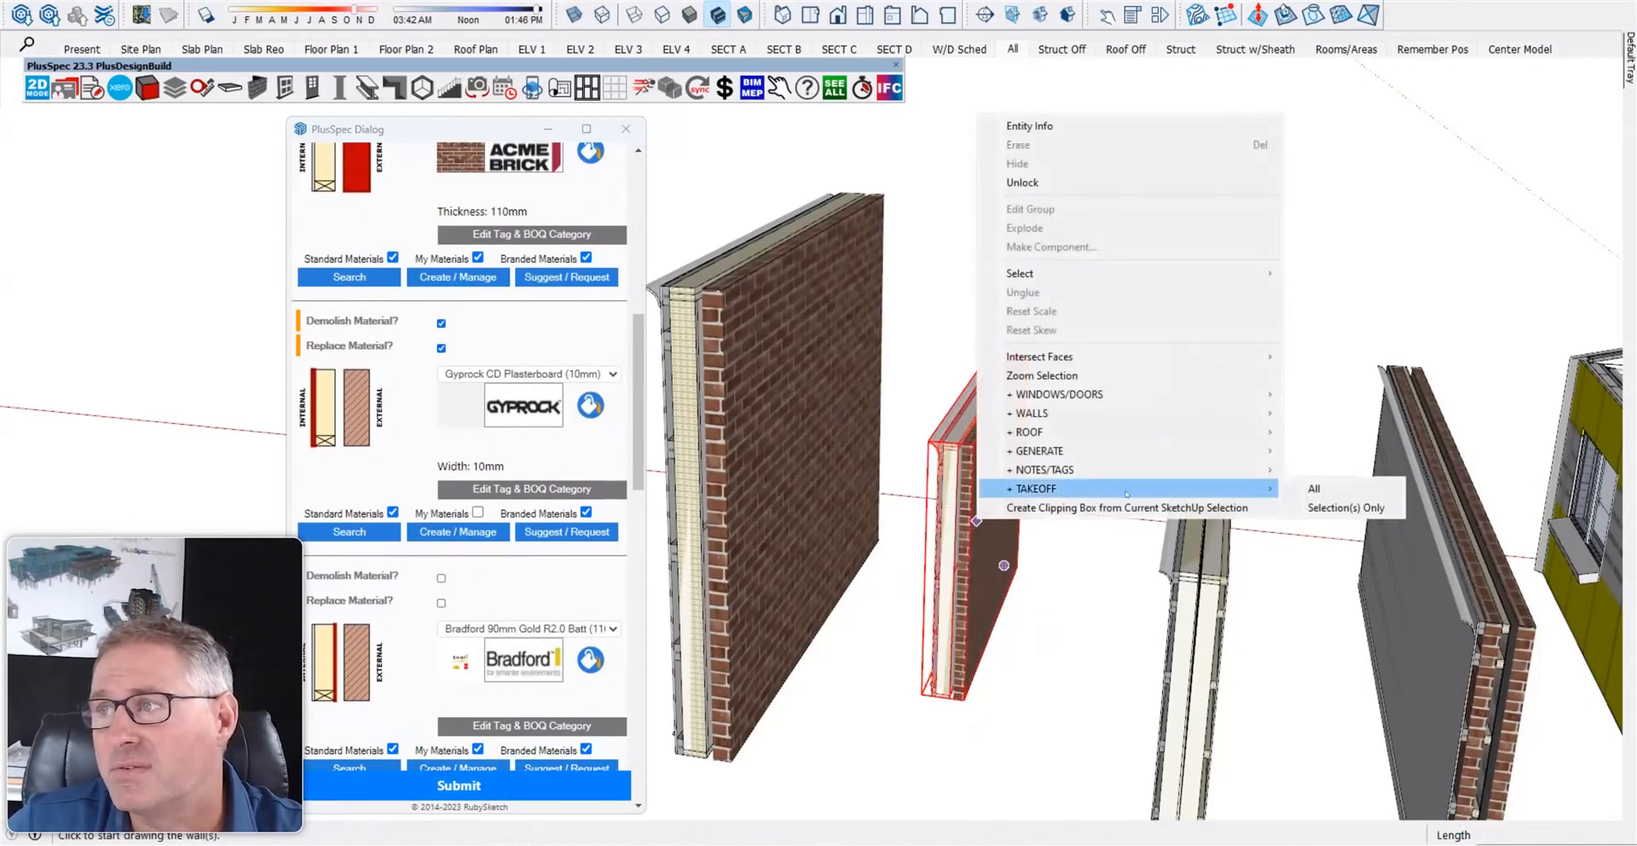
pyautogui.click(1346, 509)
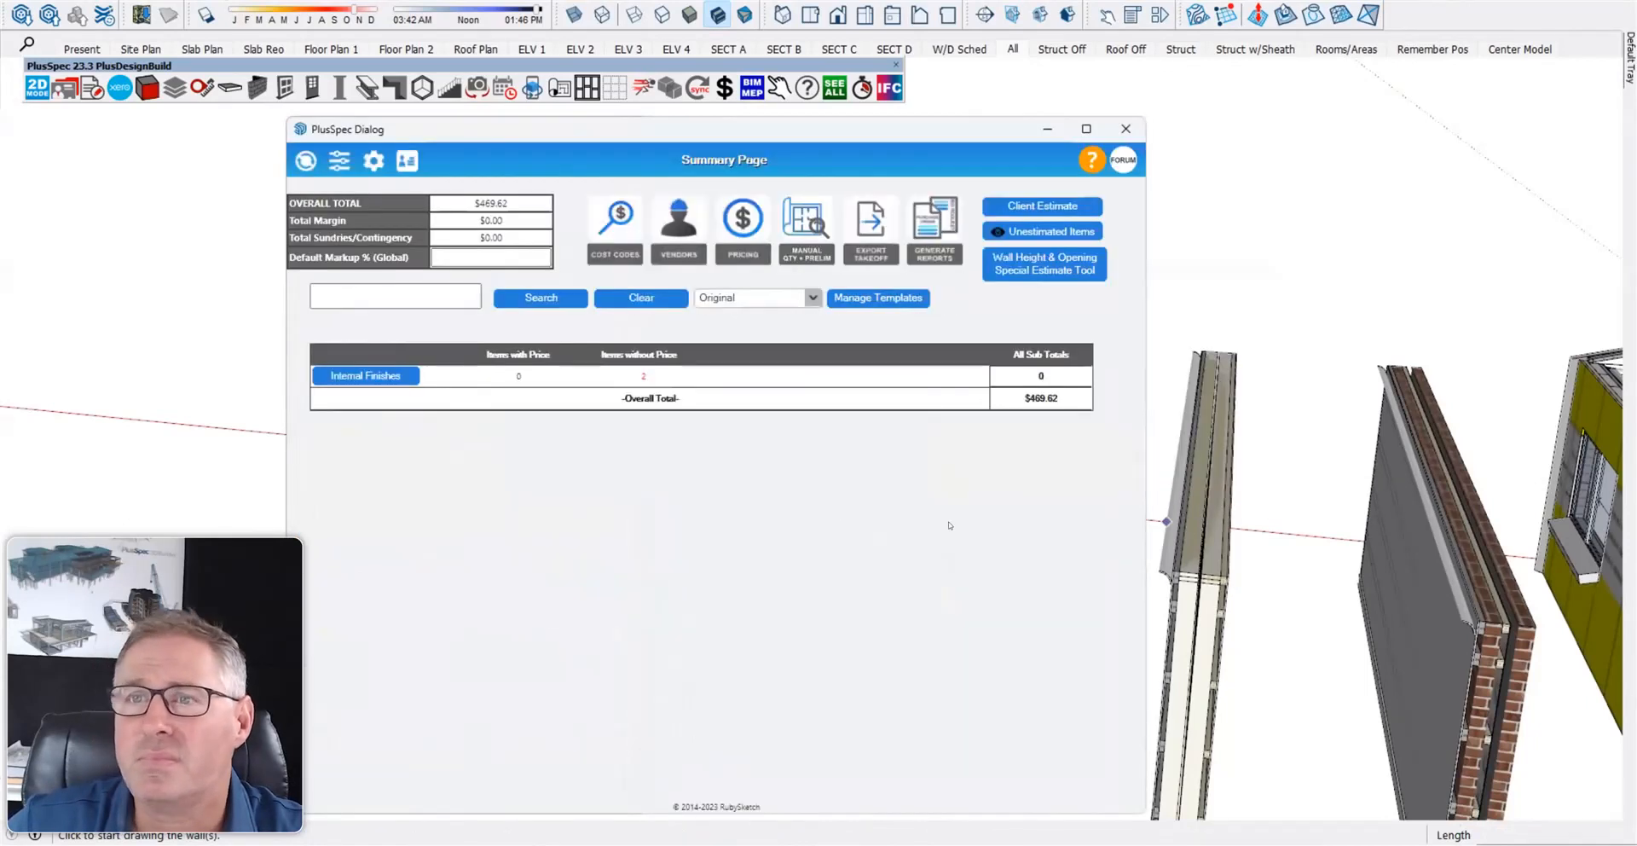
pyautogui.click(379, 376)
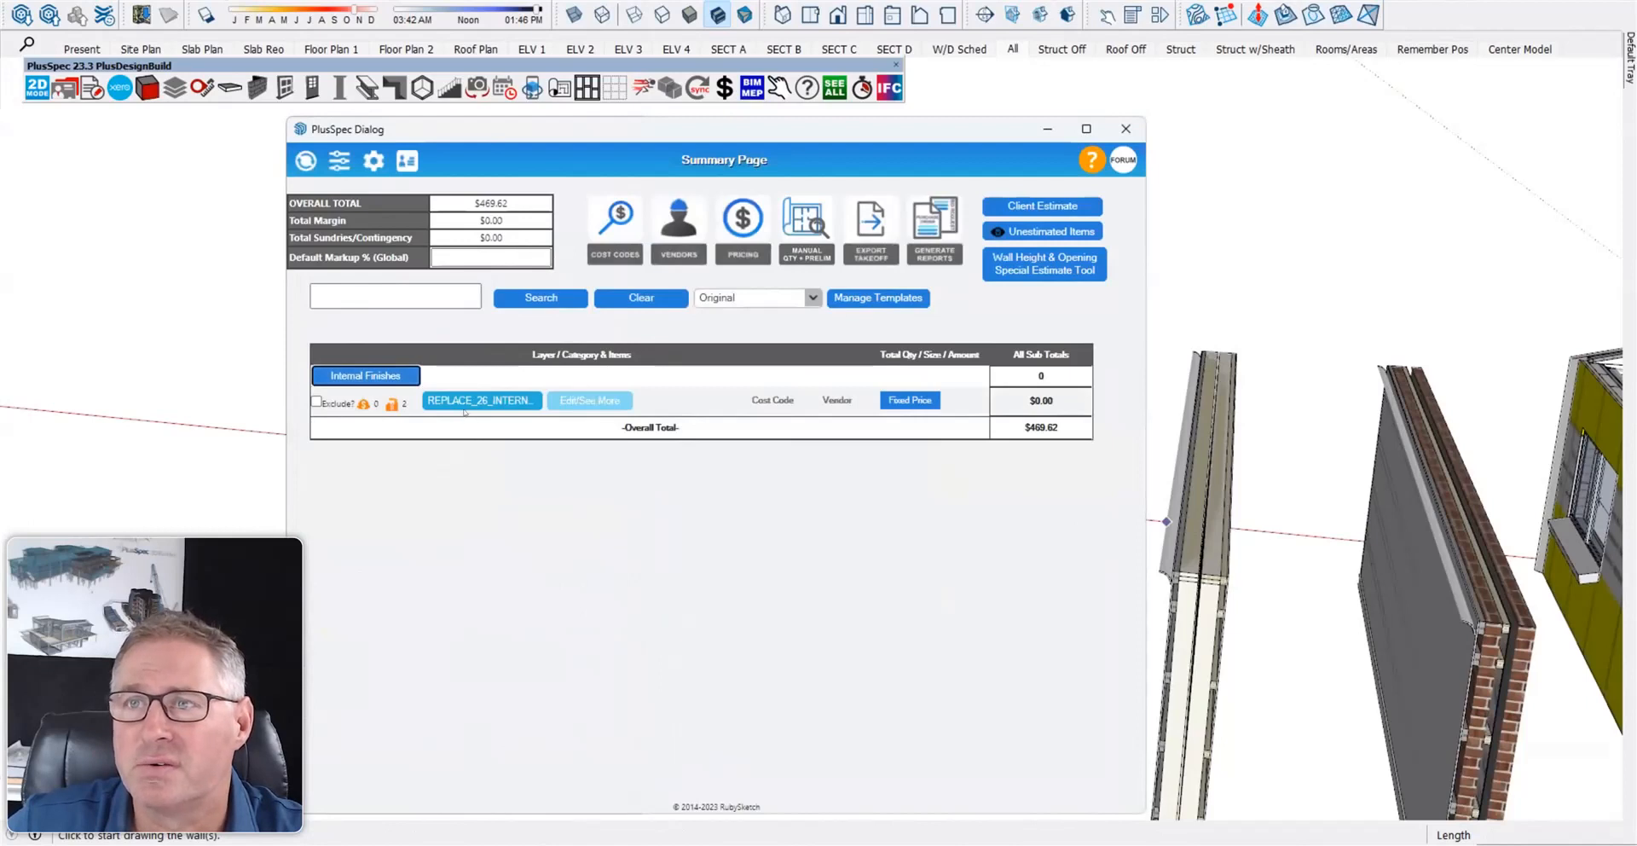
pyautogui.click(468, 406)
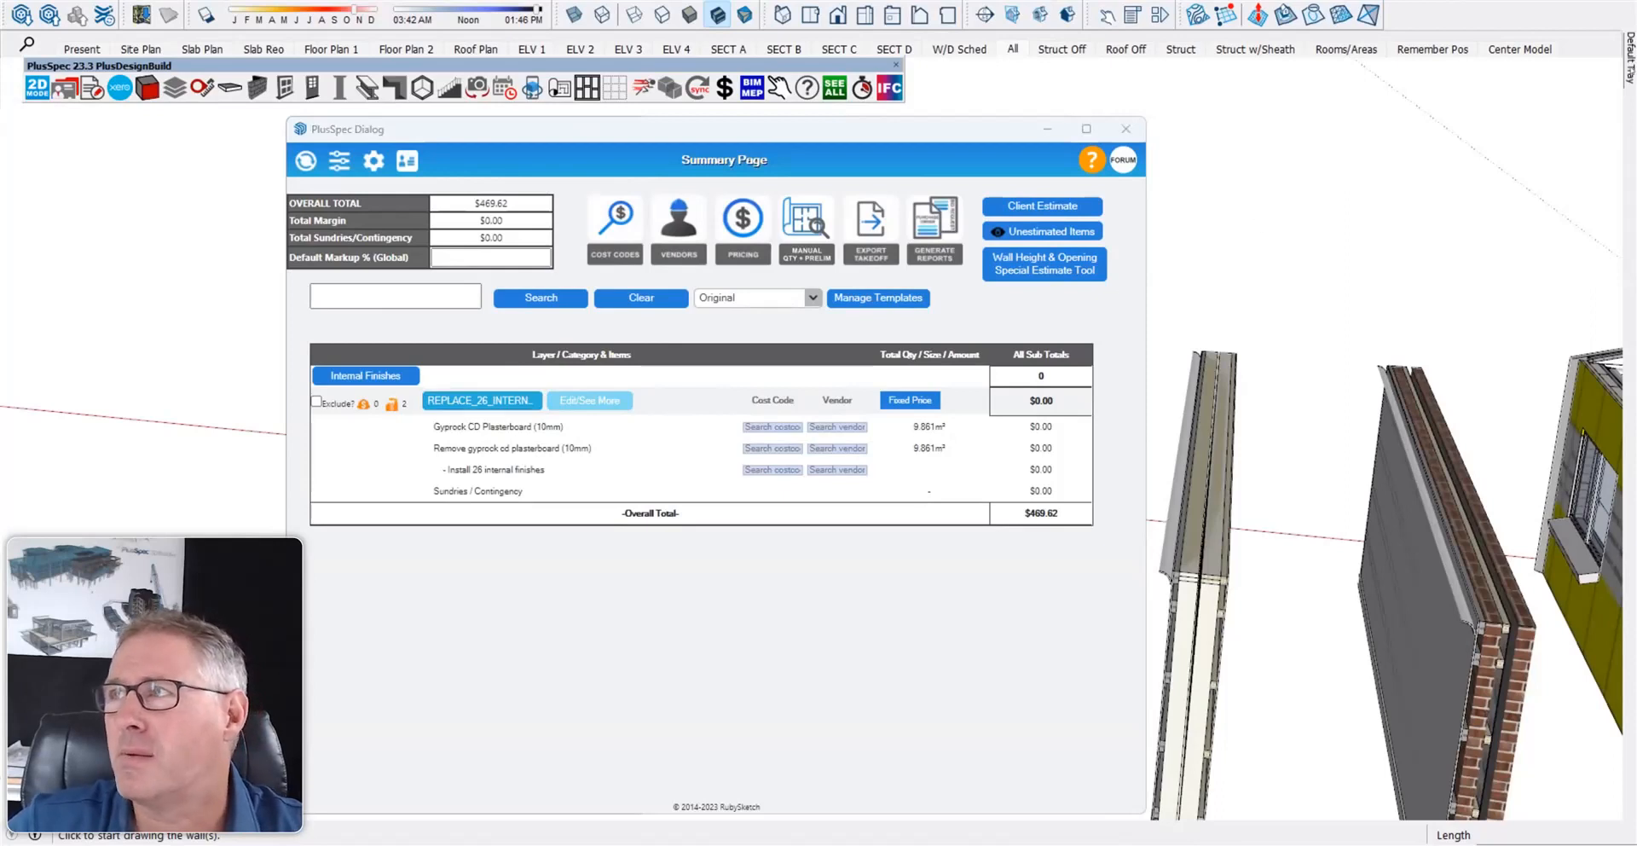
# - Unlock the large existing brick veneer wall and select the brick skin inside its group to check its tag
pyautogui.moveTo(1630, 55)
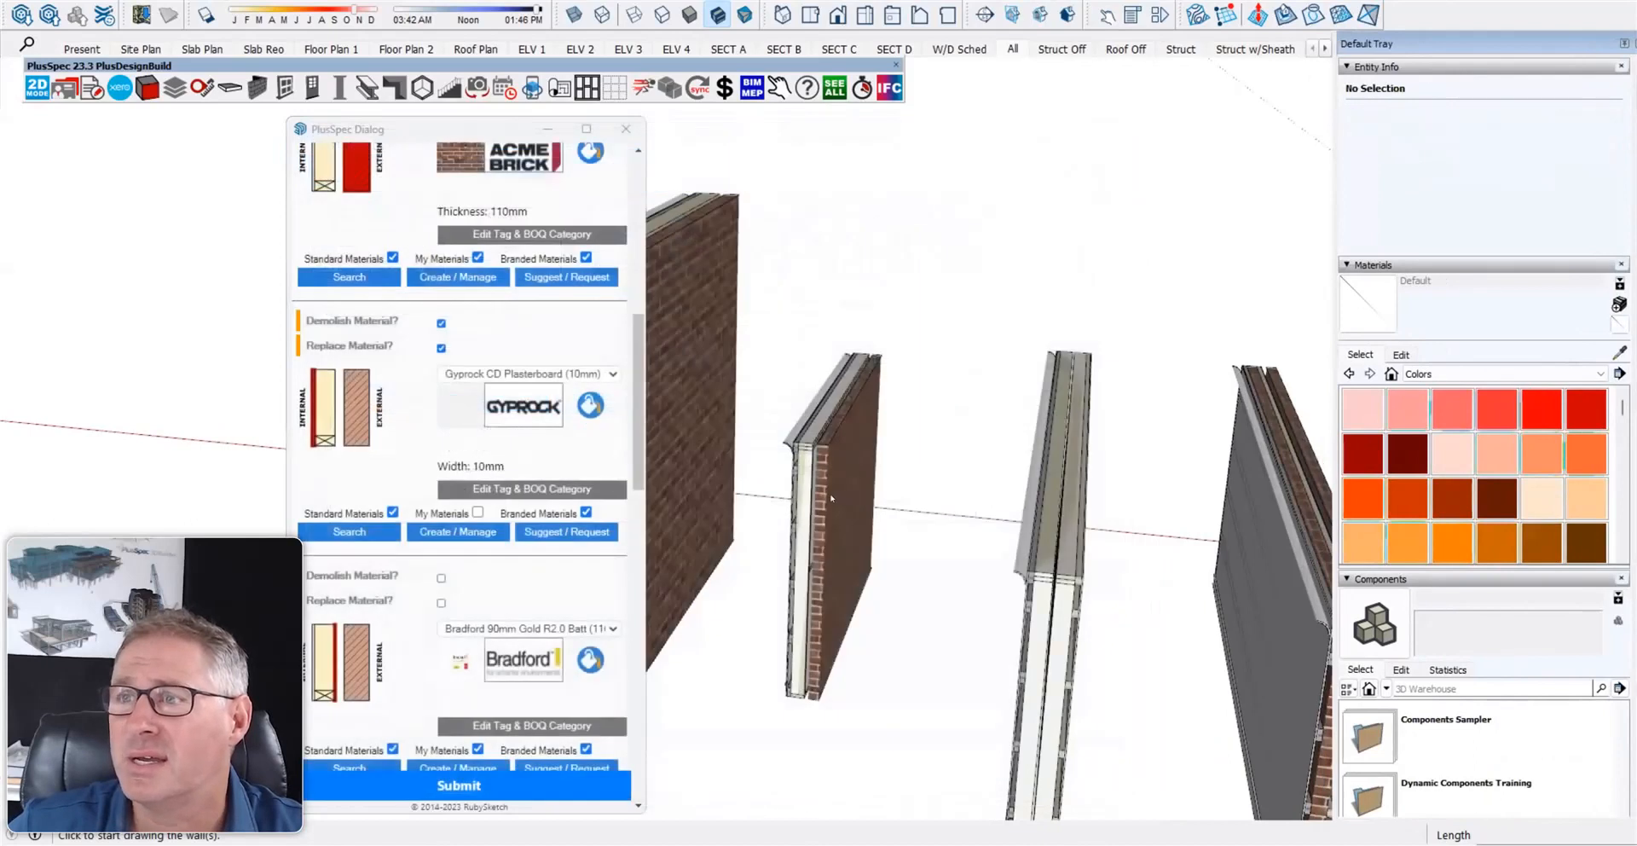
pyautogui.moveTo(831, 495); pyautogui.dragTo(901, 490, button='middle')
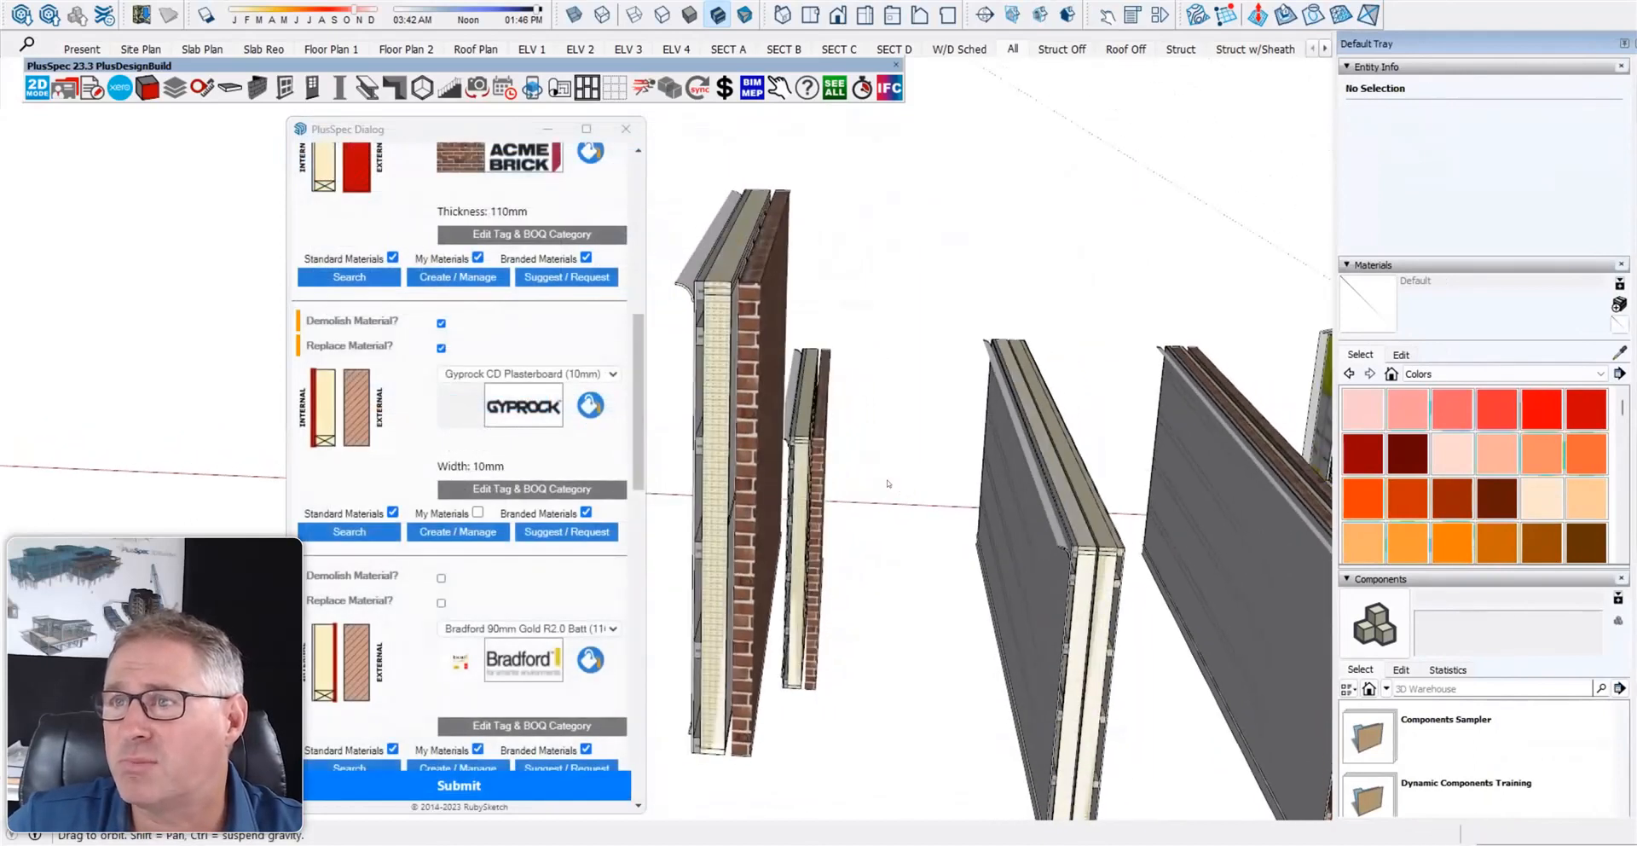
pyautogui.click(760, 378)
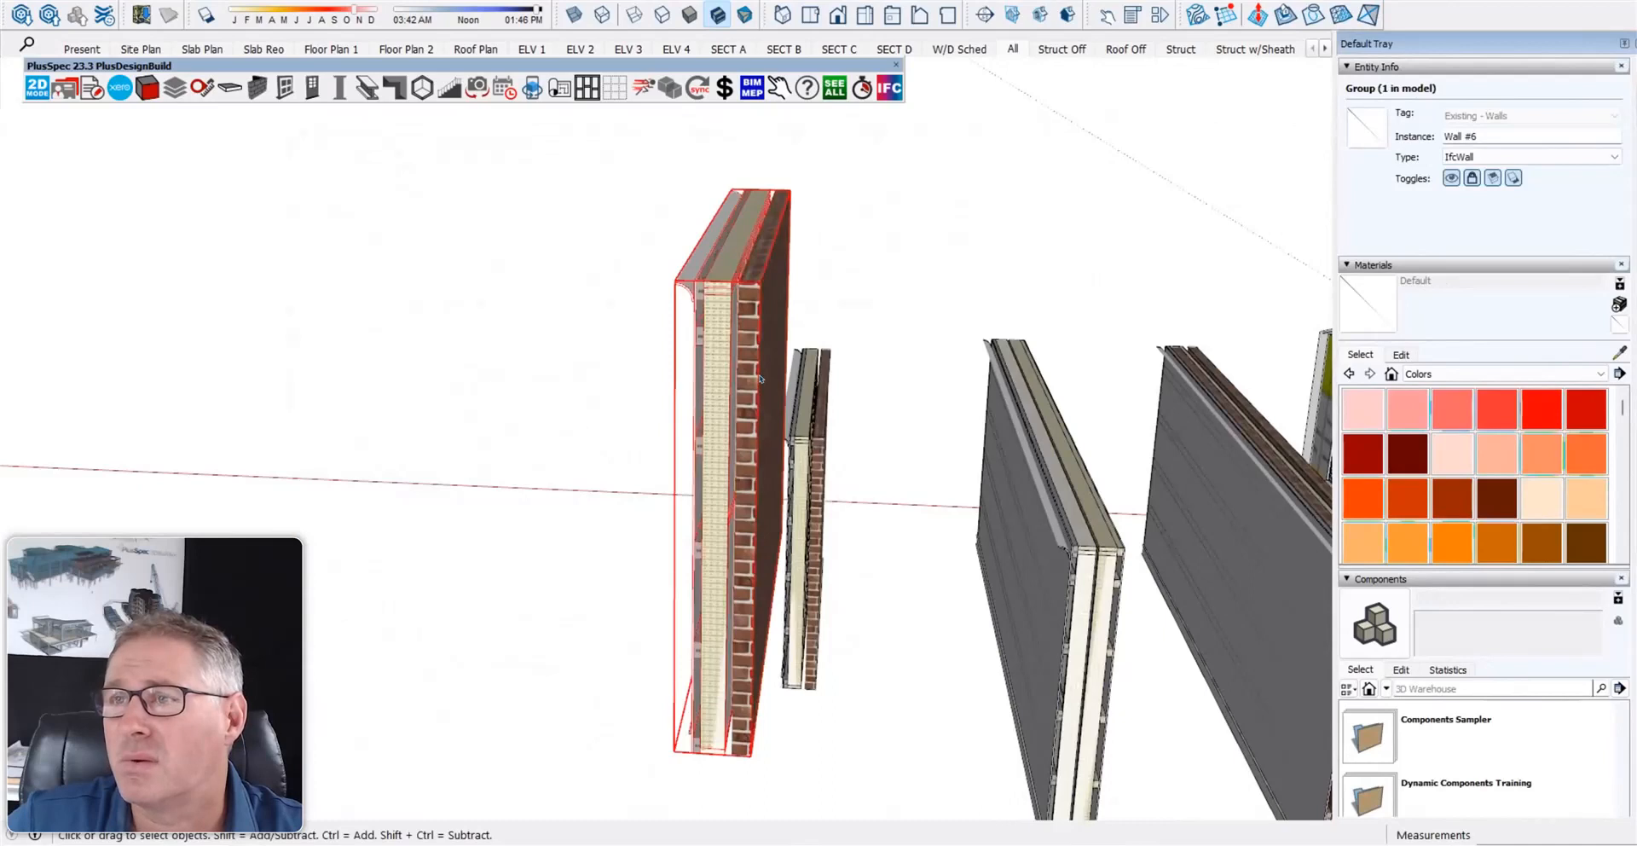
pyautogui.rightClick(758, 375)
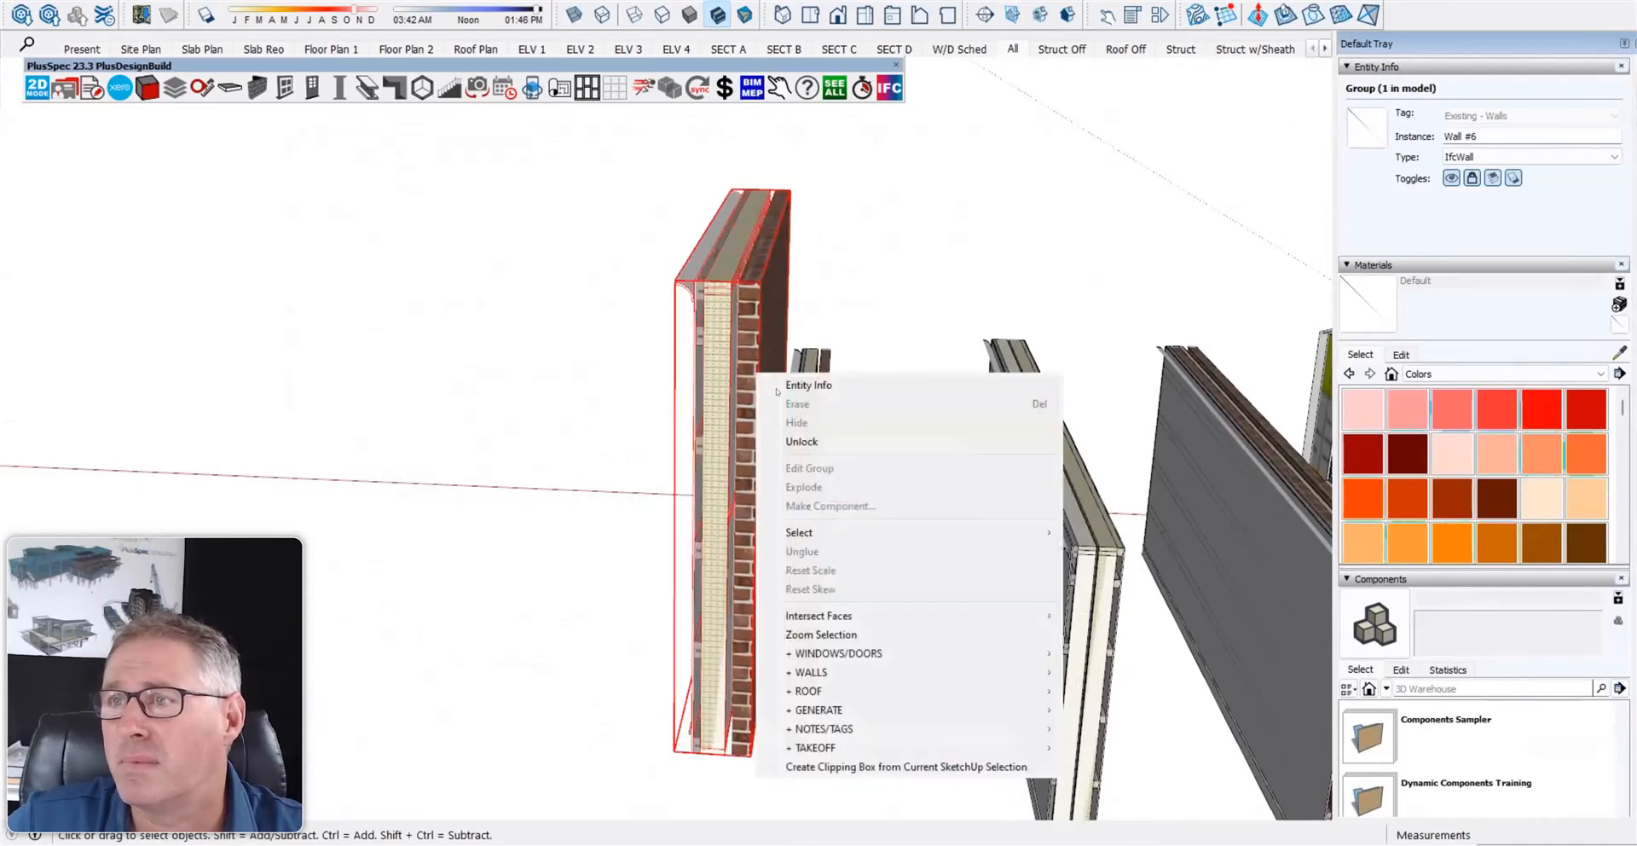
pyautogui.click(789, 442)
pyautogui.doubleClick(763, 331)
pyautogui.click(763, 331)
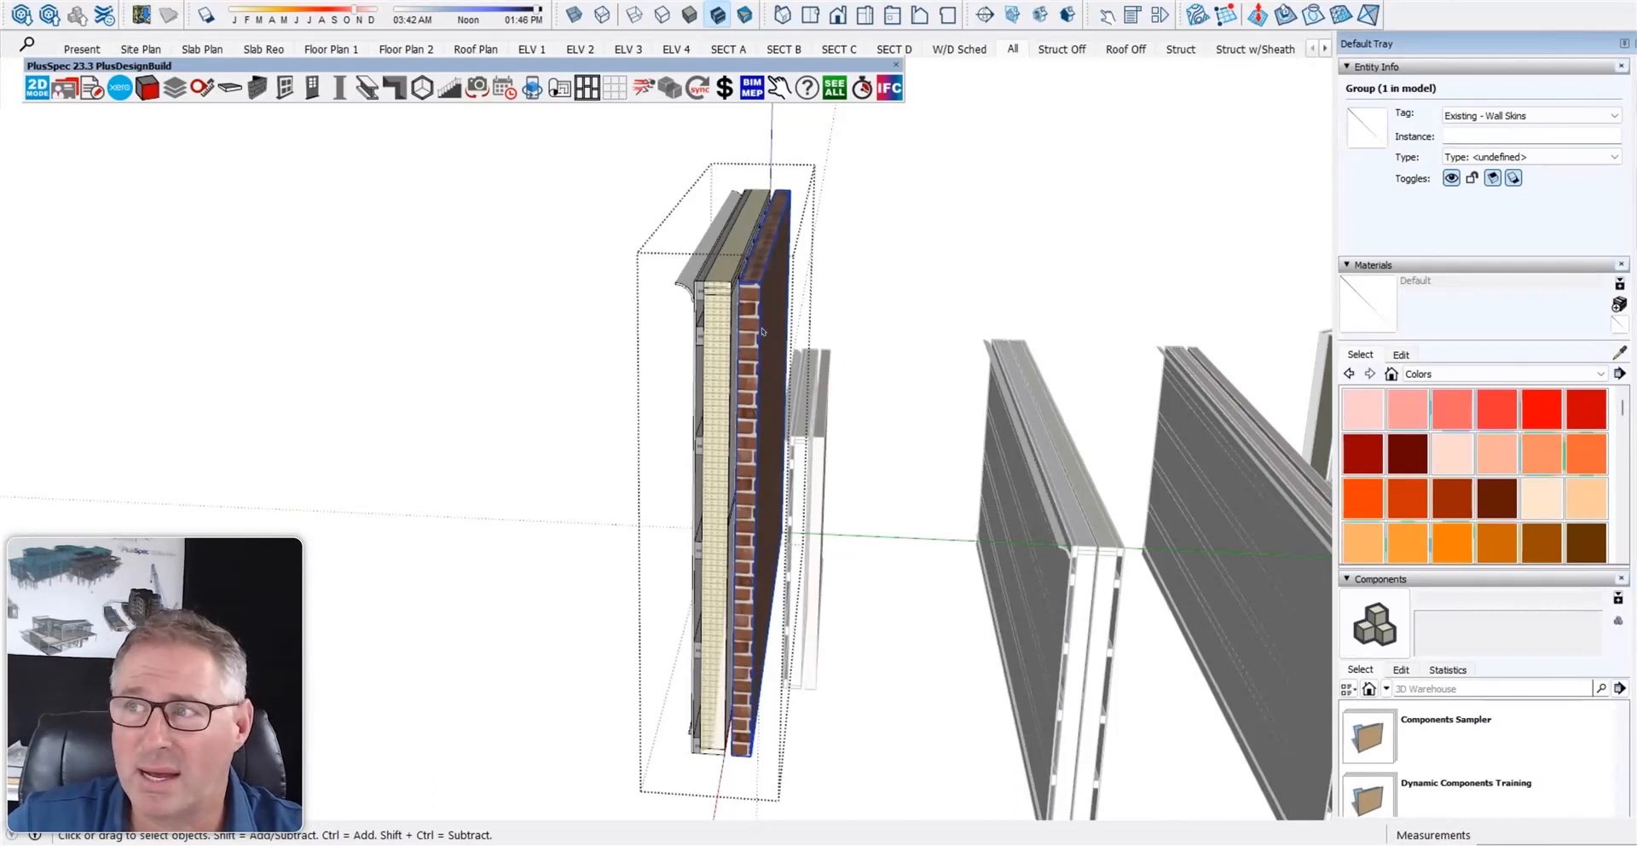
pyautogui.click(952, 448)
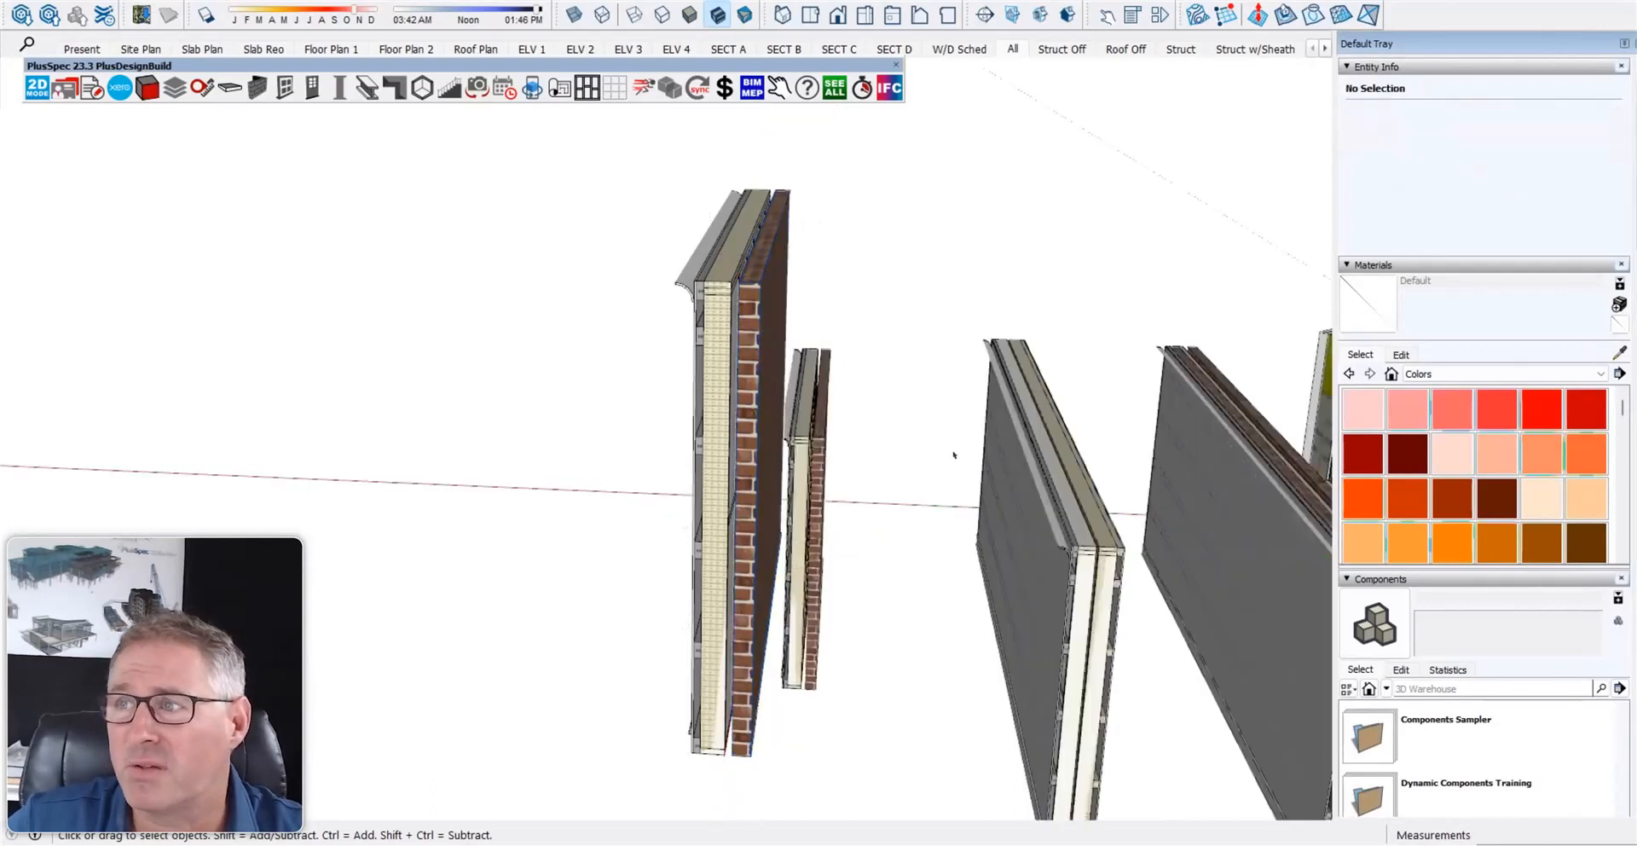
# - Open the group of the neighbouring grey-clad wall and select its cladding layer to check its tag
pyautogui.click(1052, 578)
pyautogui.doubleClick(1051, 577)
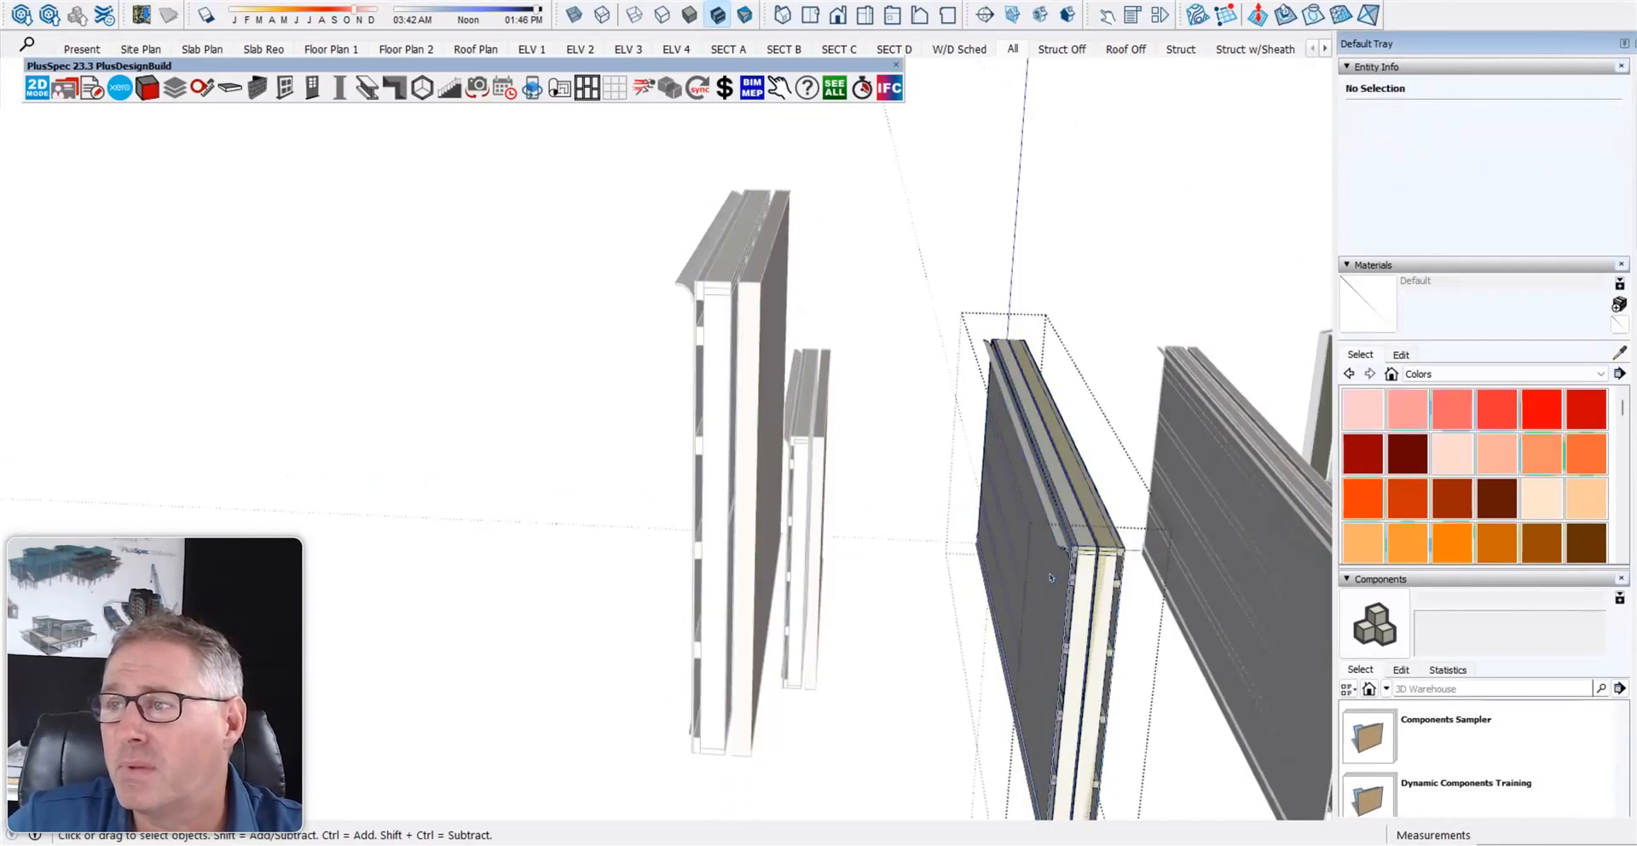
pyautogui.click(1052, 577)
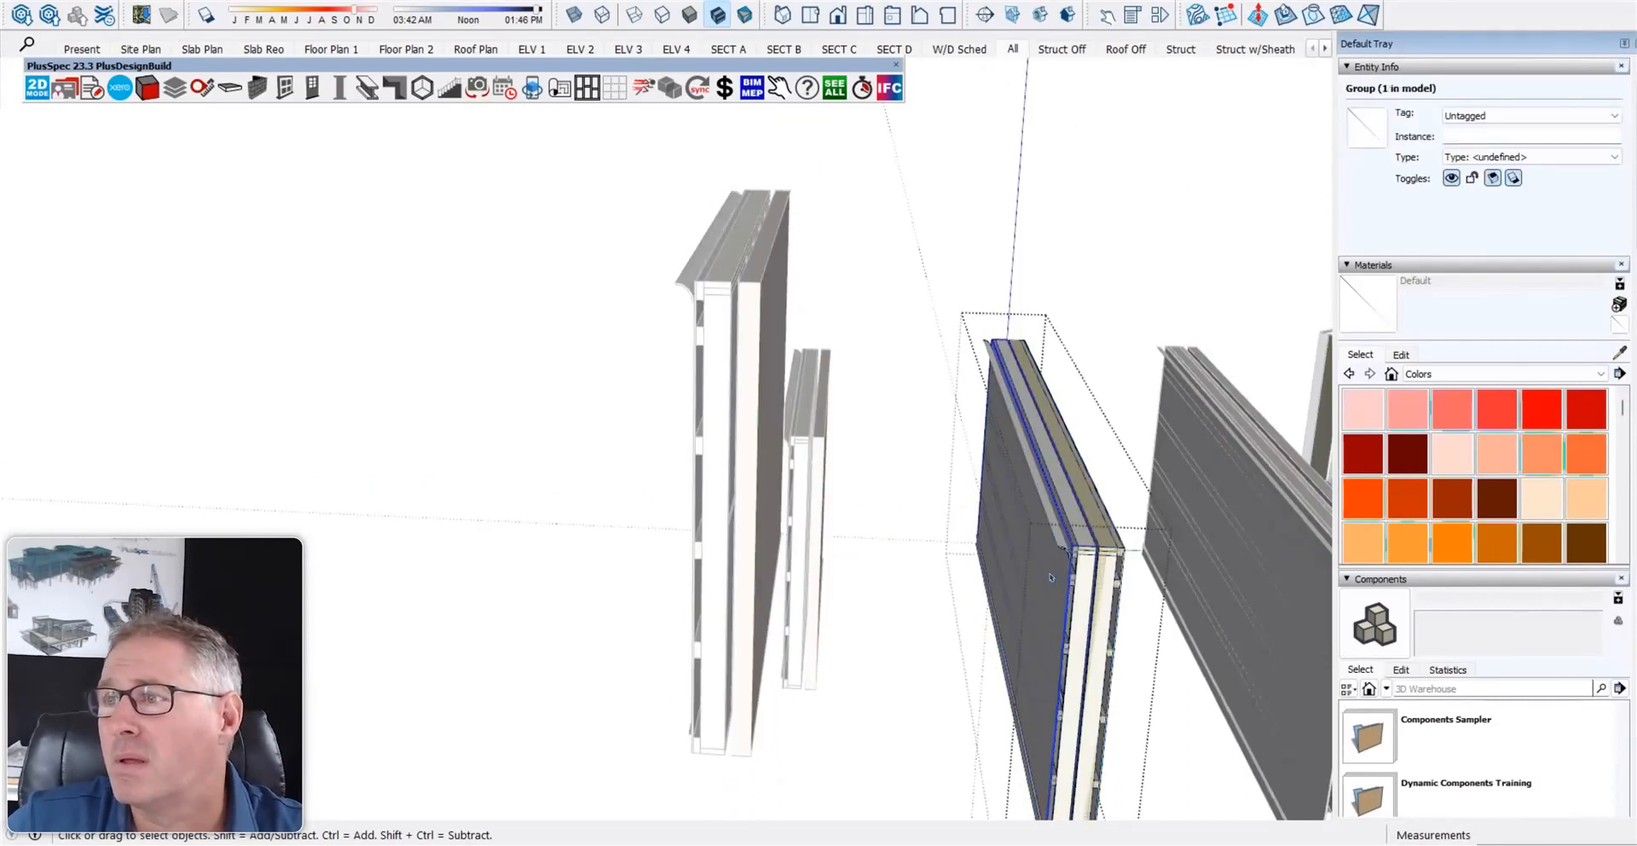
pyautogui.click(895, 558)
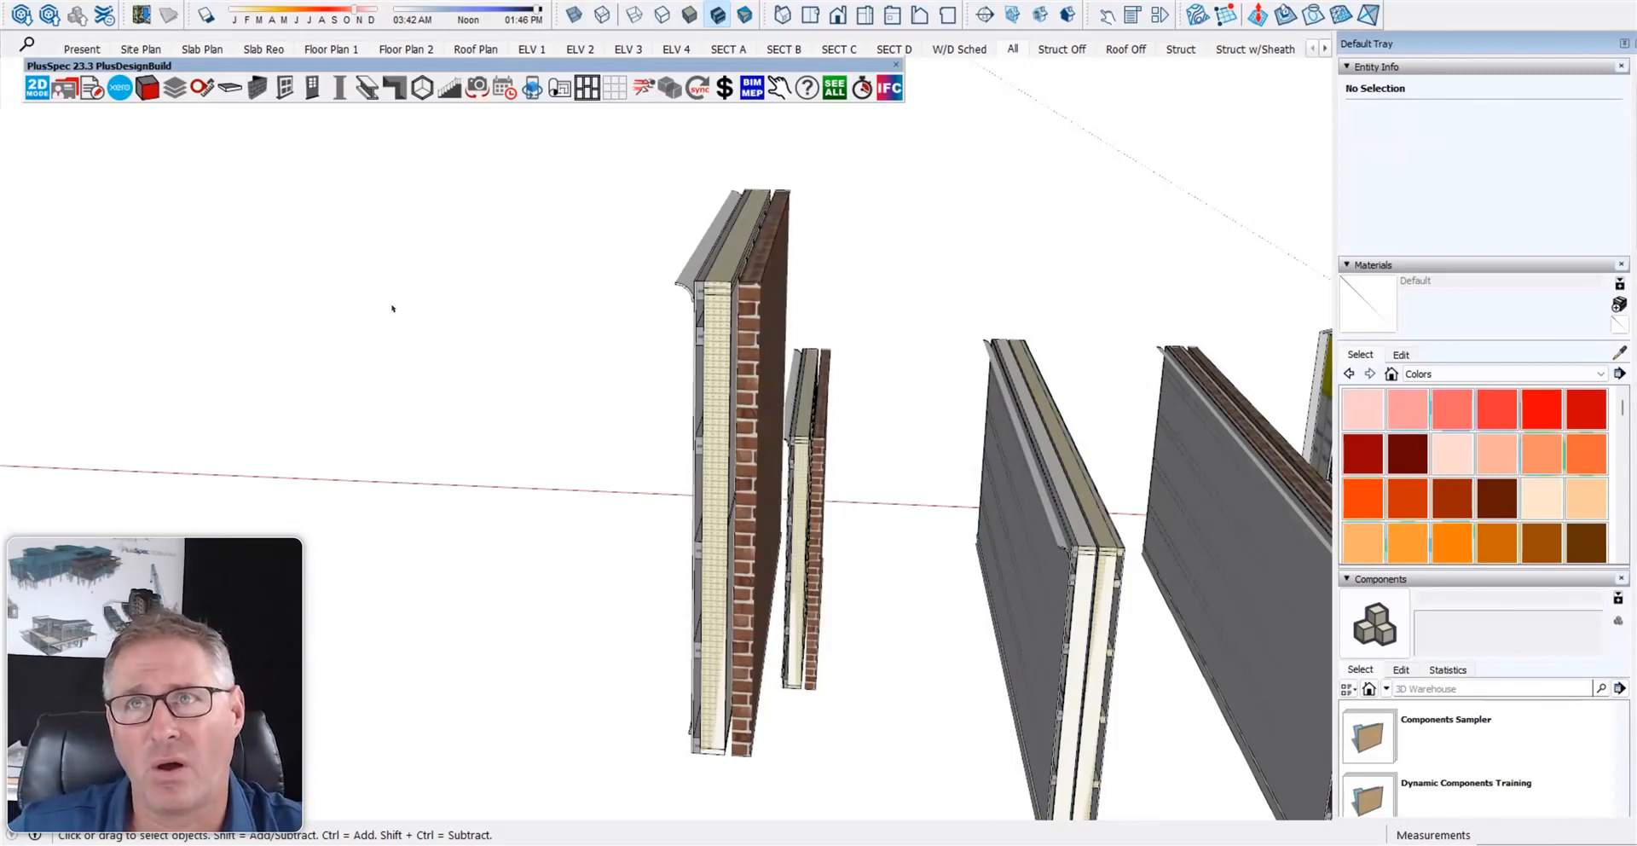
# - Draw a rectangle of about 59 m² on the ground beside the row of walls
pyautogui.scroll(-5, 489, 392)
pyautogui.moveTo(489, 392)
pyautogui.mouseDown(button='middle')
pyautogui.moveTo(552, 399)
pyautogui.moveTo(452, 410)
pyautogui.mouseUp(button='middle')
pyautogui.scroll(-1, 447, 411)
pyautogui.press('r')
pyautogui.click(336, 450)
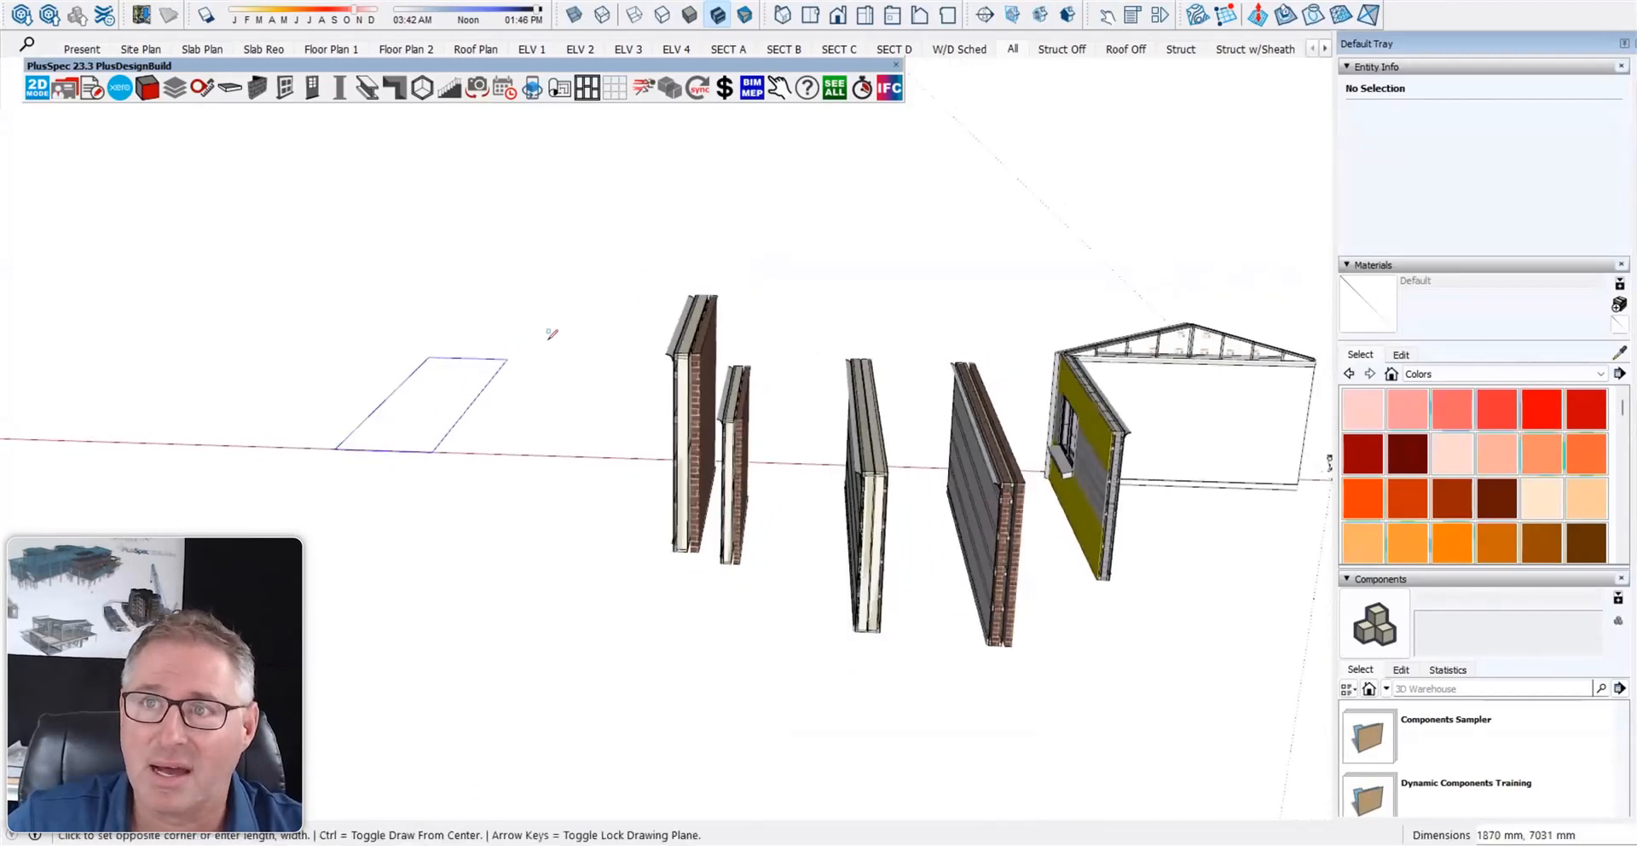
pyautogui.click(618, 327)
pyautogui.press('space')
# - Create a metal hip roof with a 25-degree pitch and 600 mm boxed eaves on the rectangle, marked as Existing
pyautogui.rightClick(526, 368)
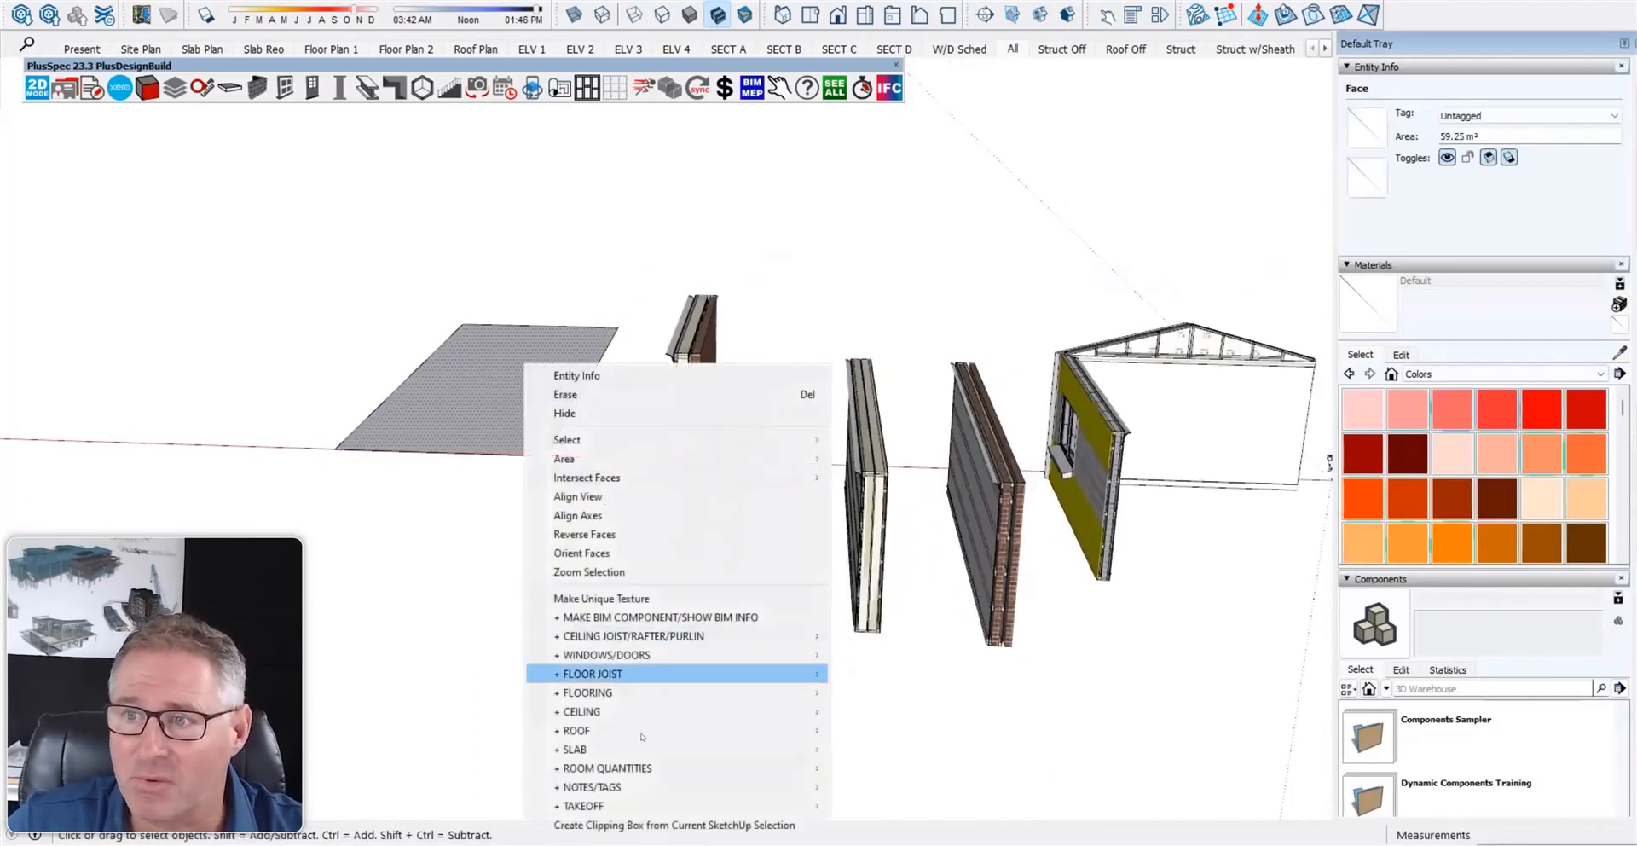
pyautogui.moveTo(625, 740)
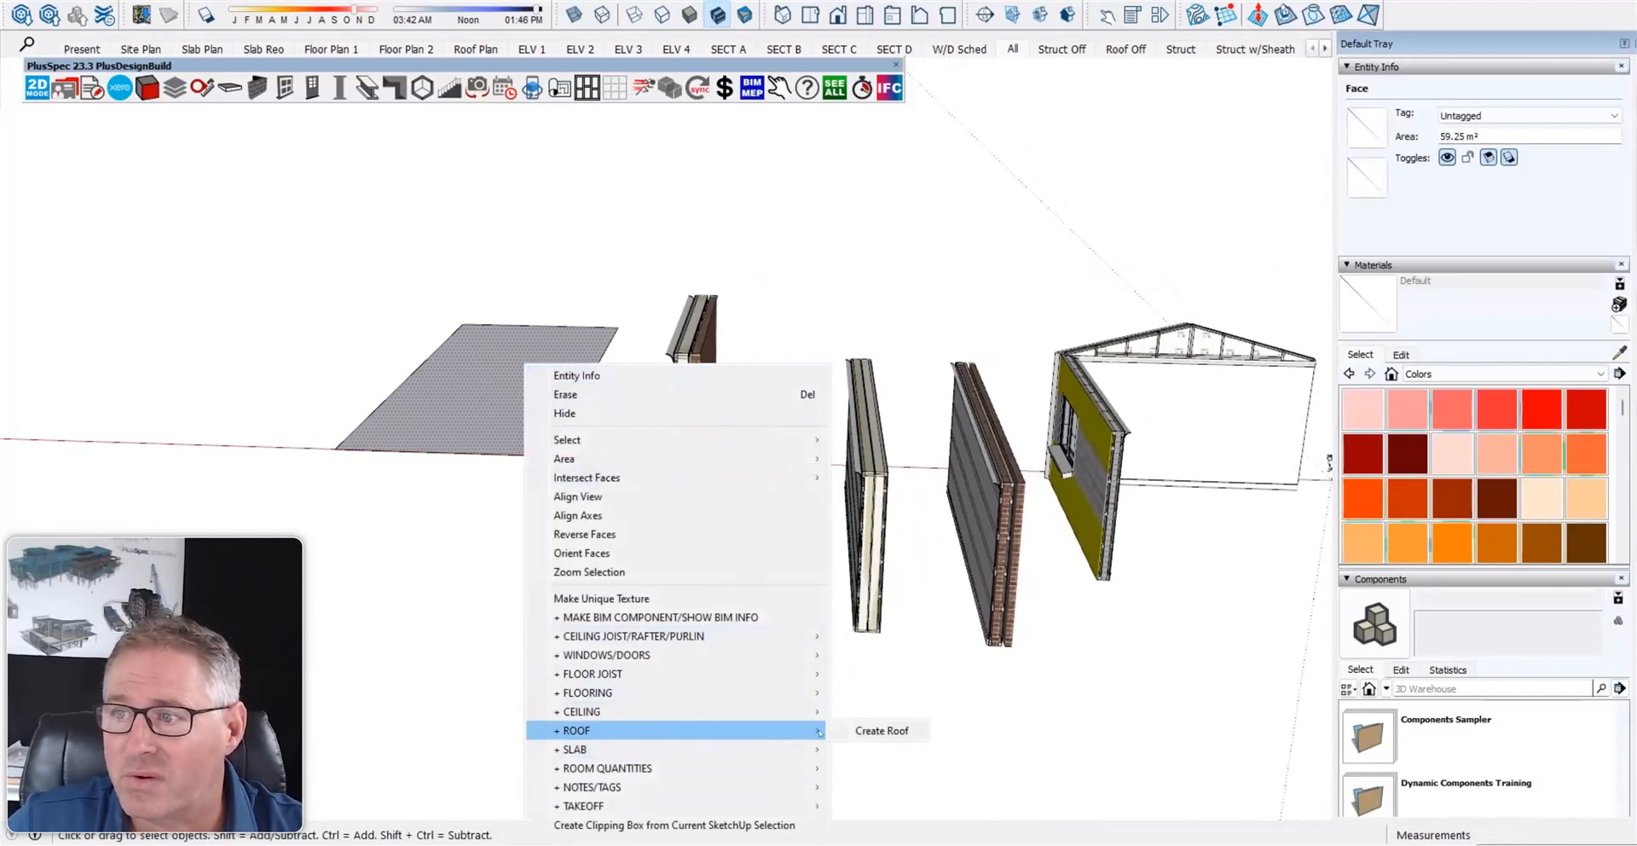
pyautogui.click(878, 731)
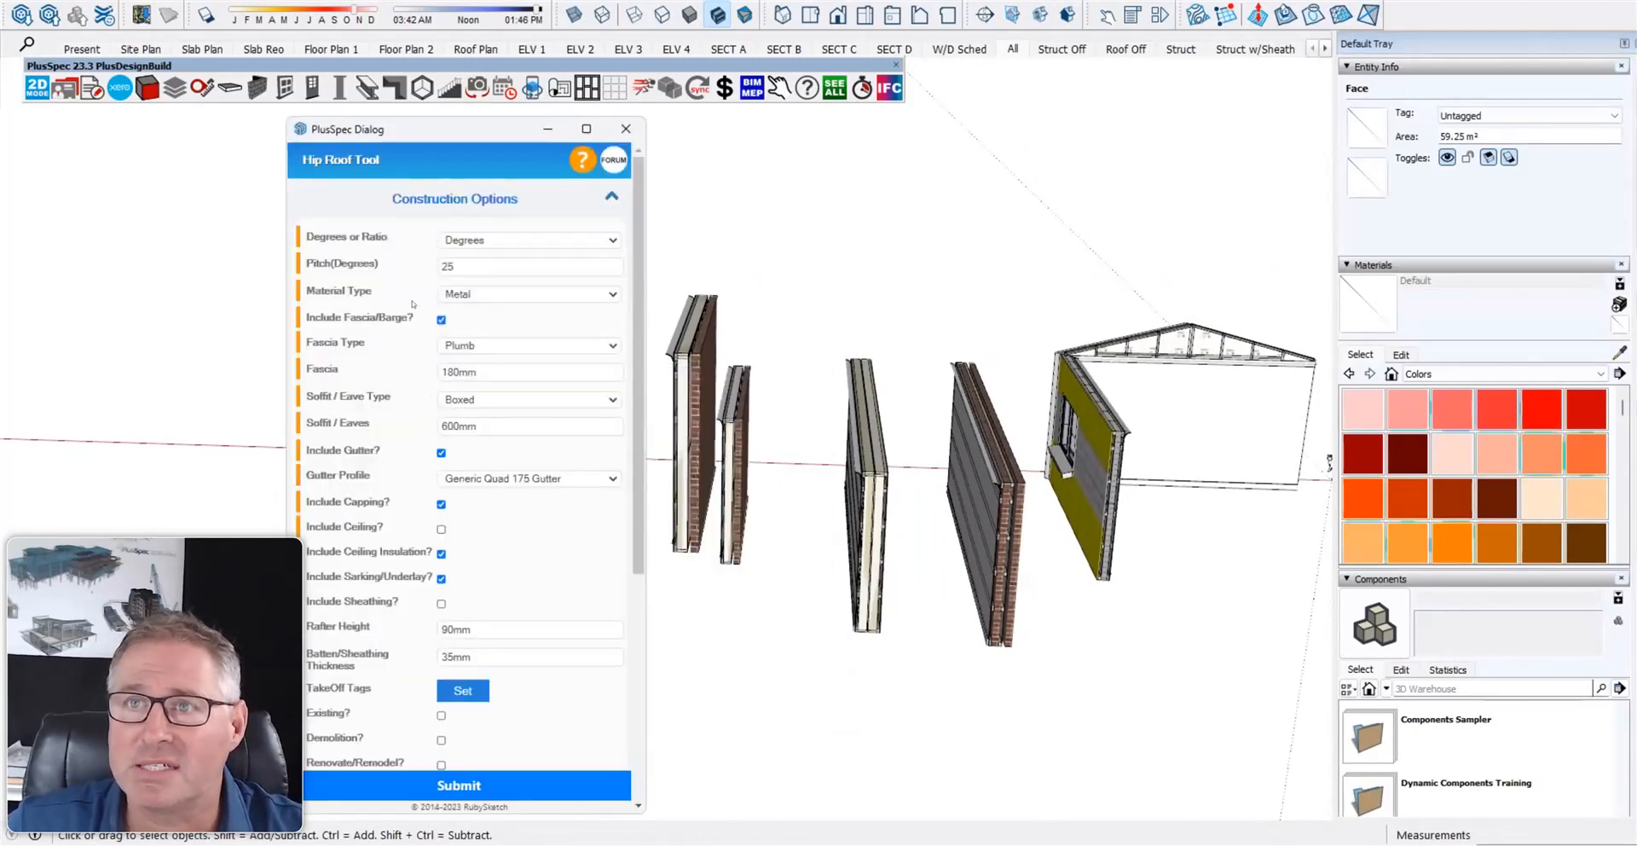
pyautogui.moveTo(451, 133); pyautogui.dragTo(492, 74)
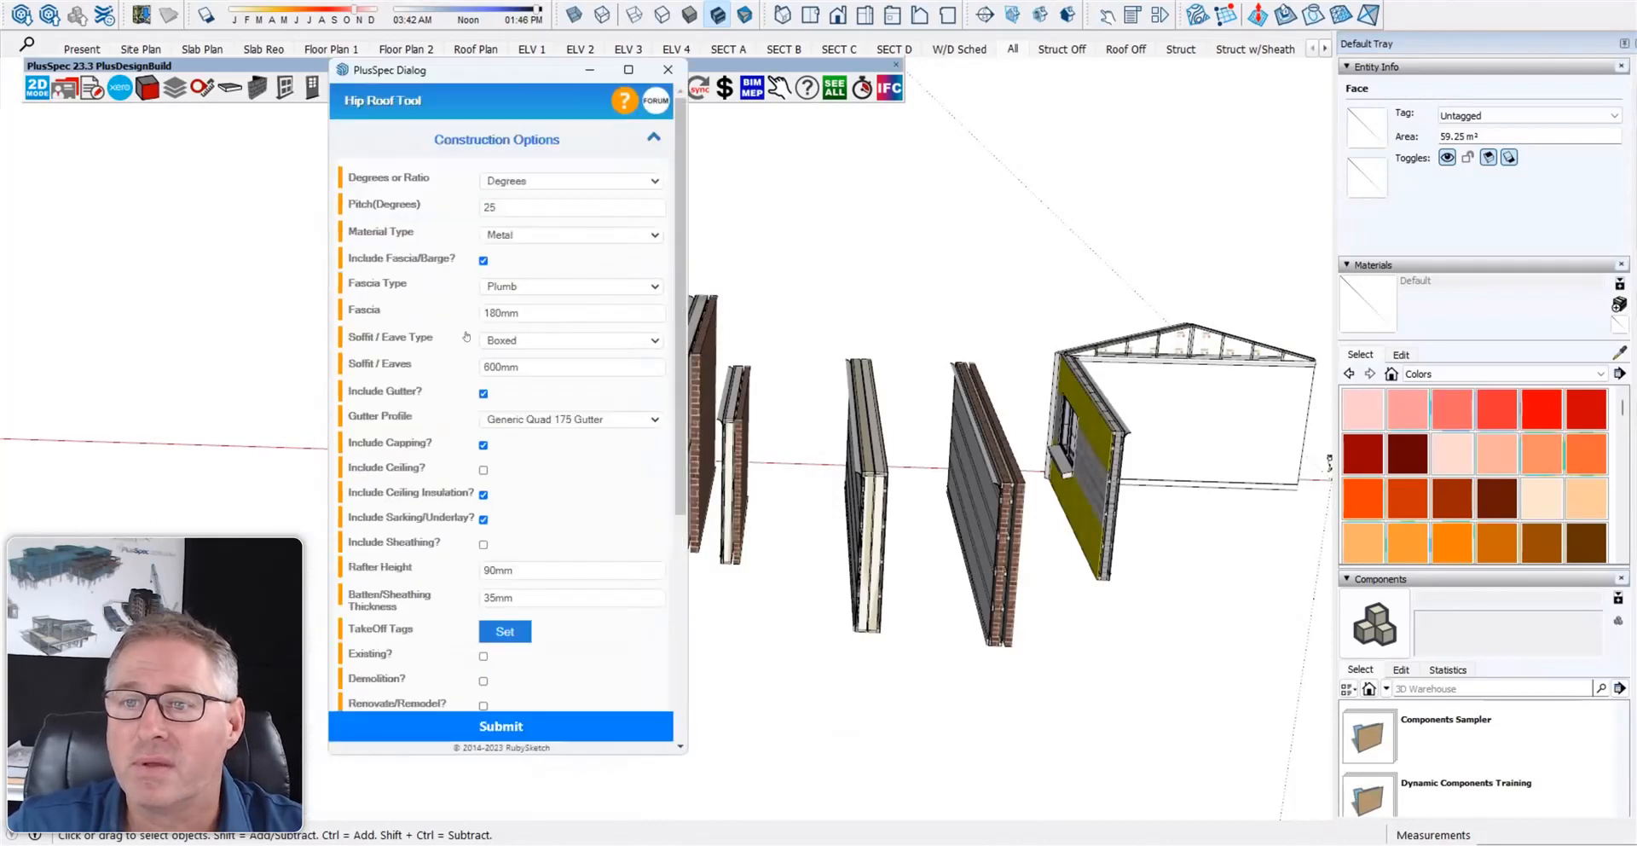
pyautogui.click(483, 656)
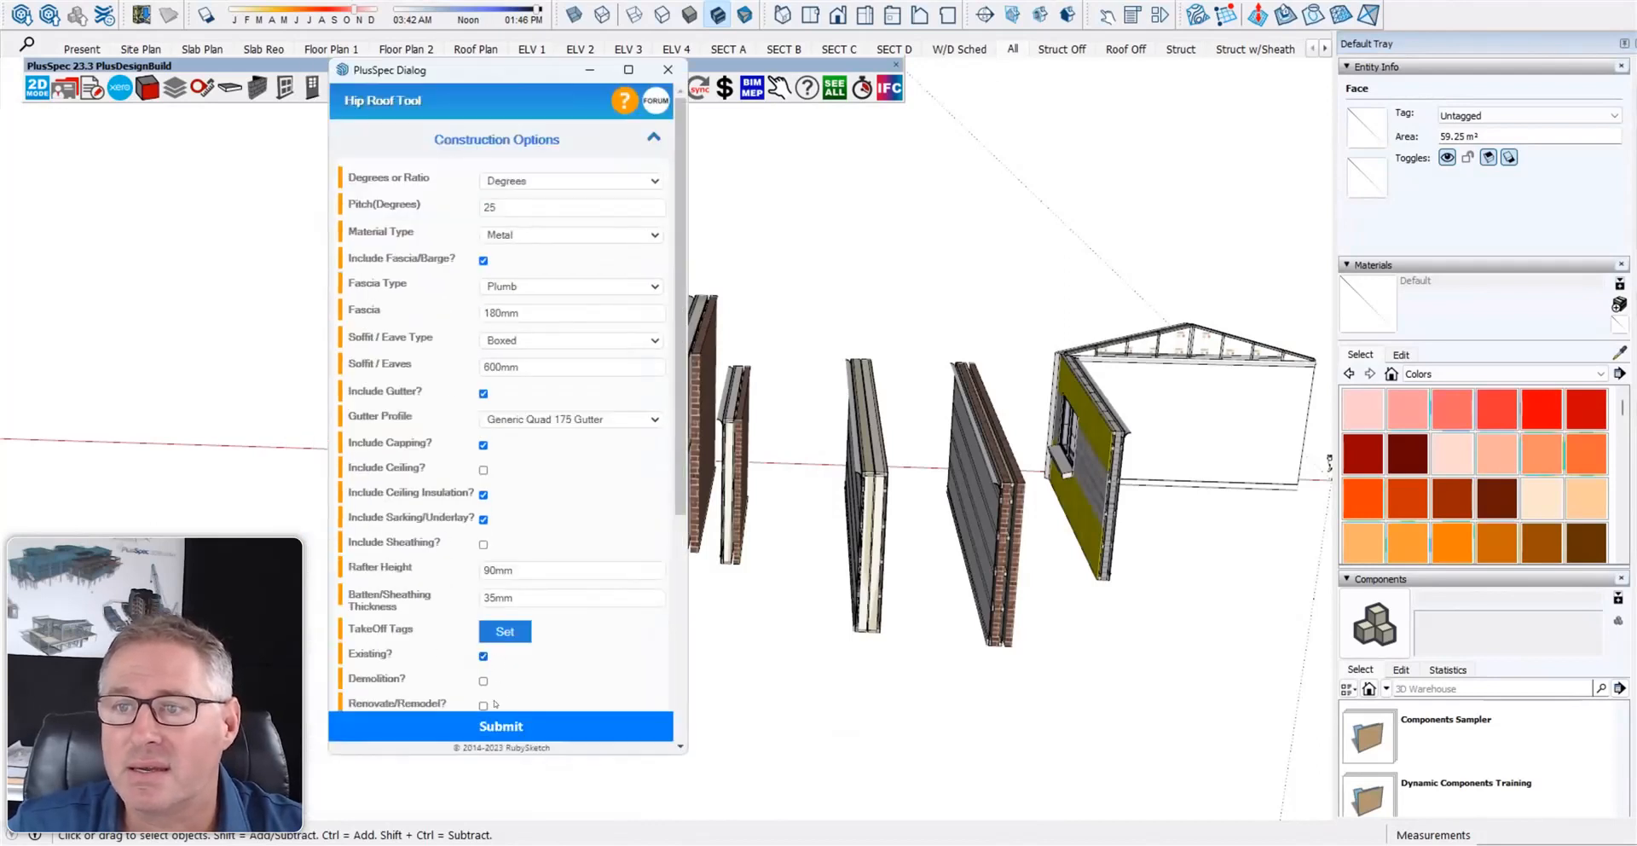
pyautogui.click(500, 725)
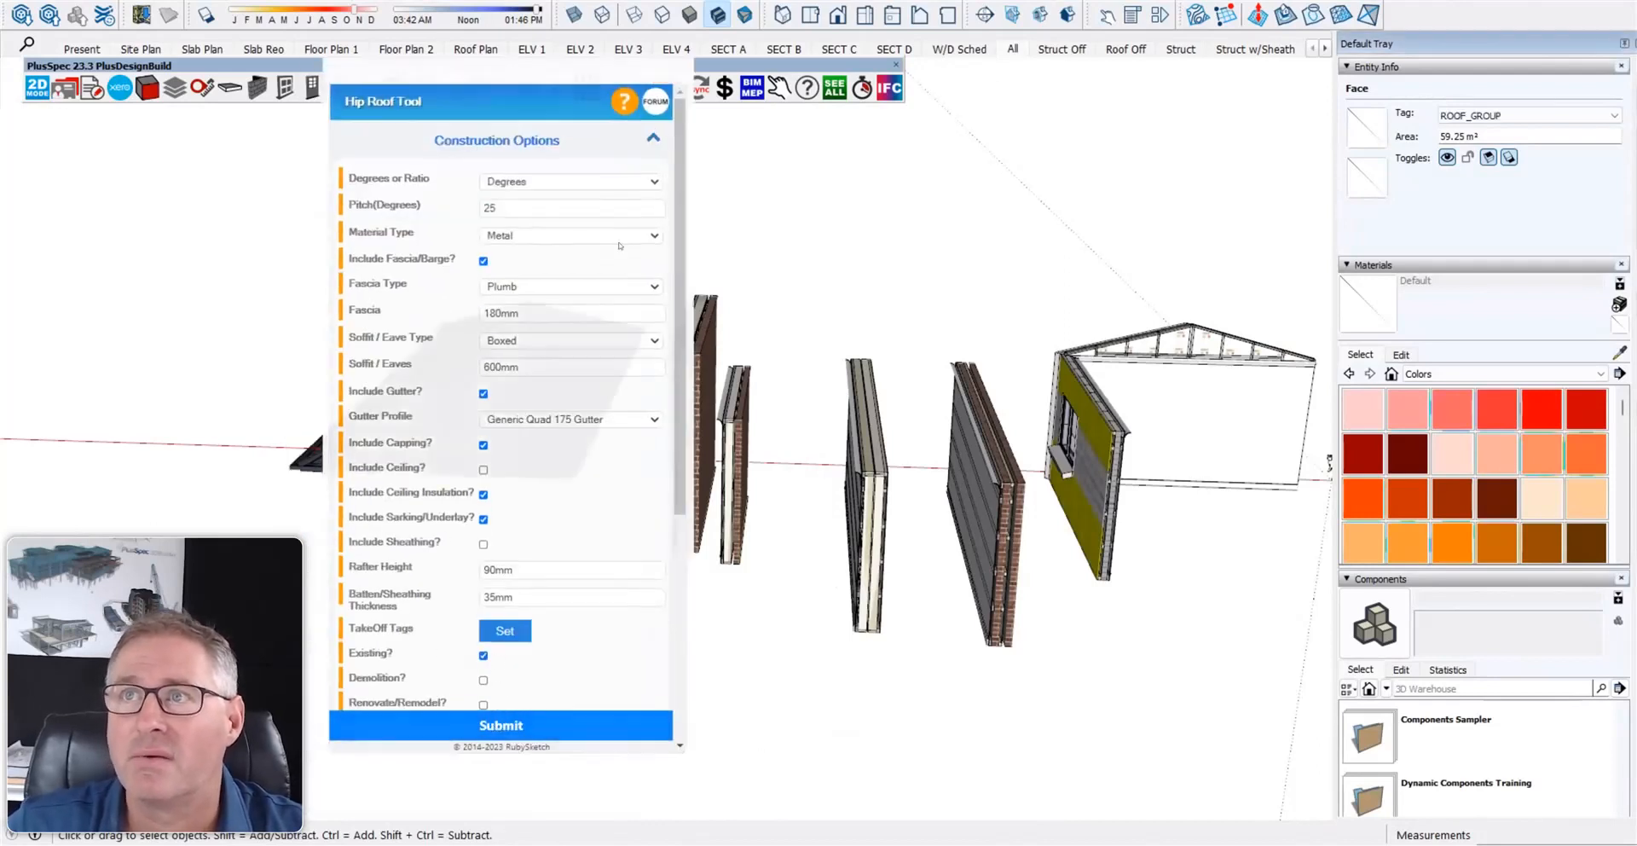
# - Remove the triangular hip-end face from the existing roof
pyautogui.moveTo(599, 472); pyautogui.dragTo(706, 428, button='middle')
pyautogui.rightClick(668, 436)
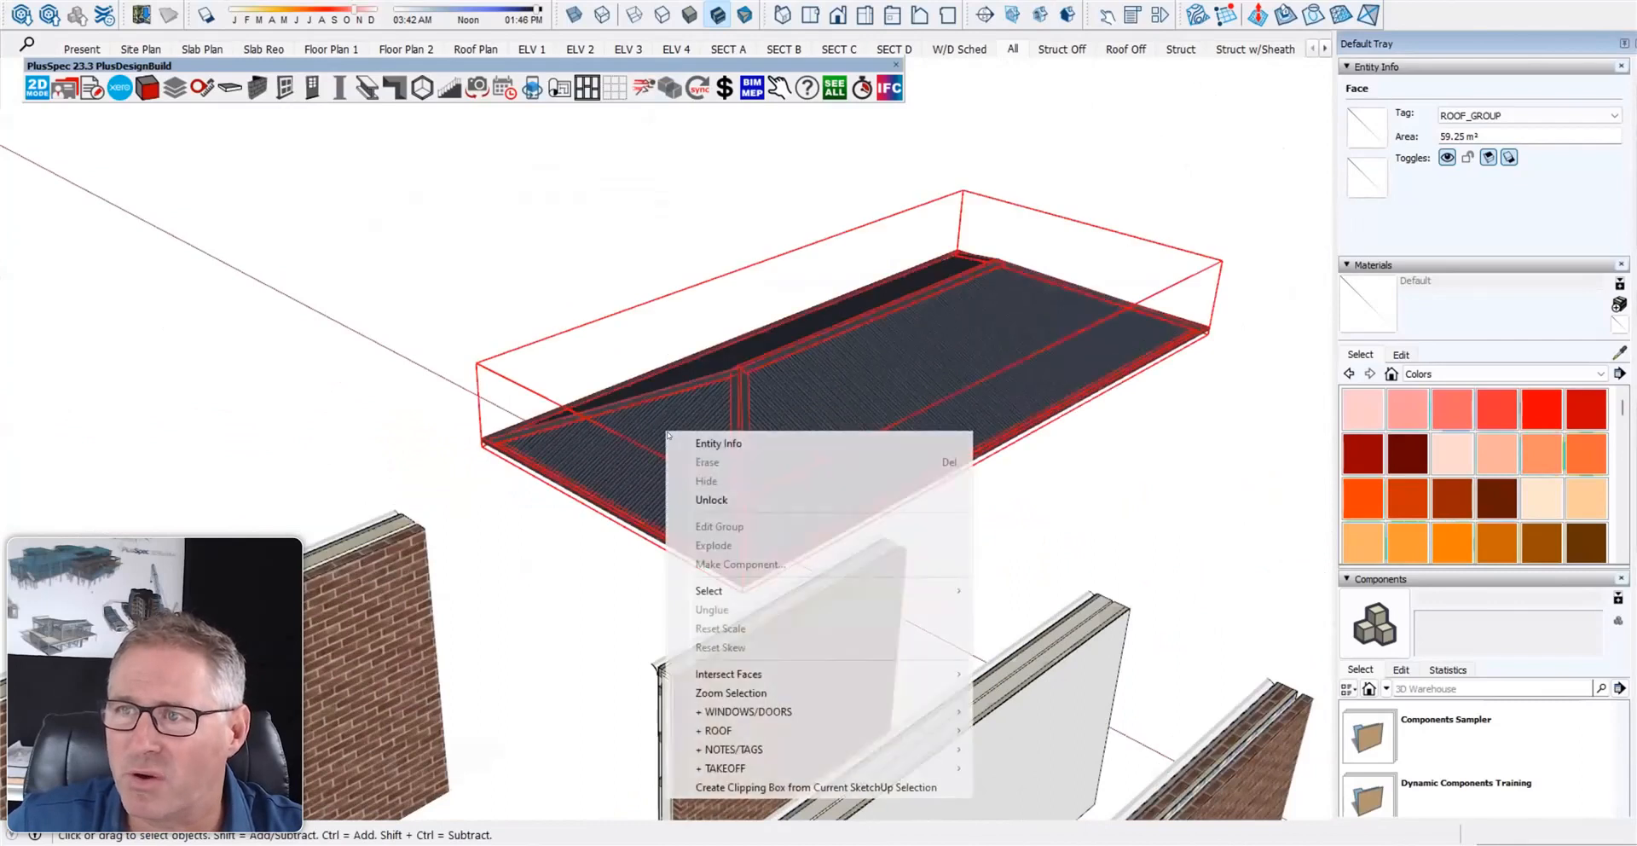
pyautogui.moveTo(779, 734)
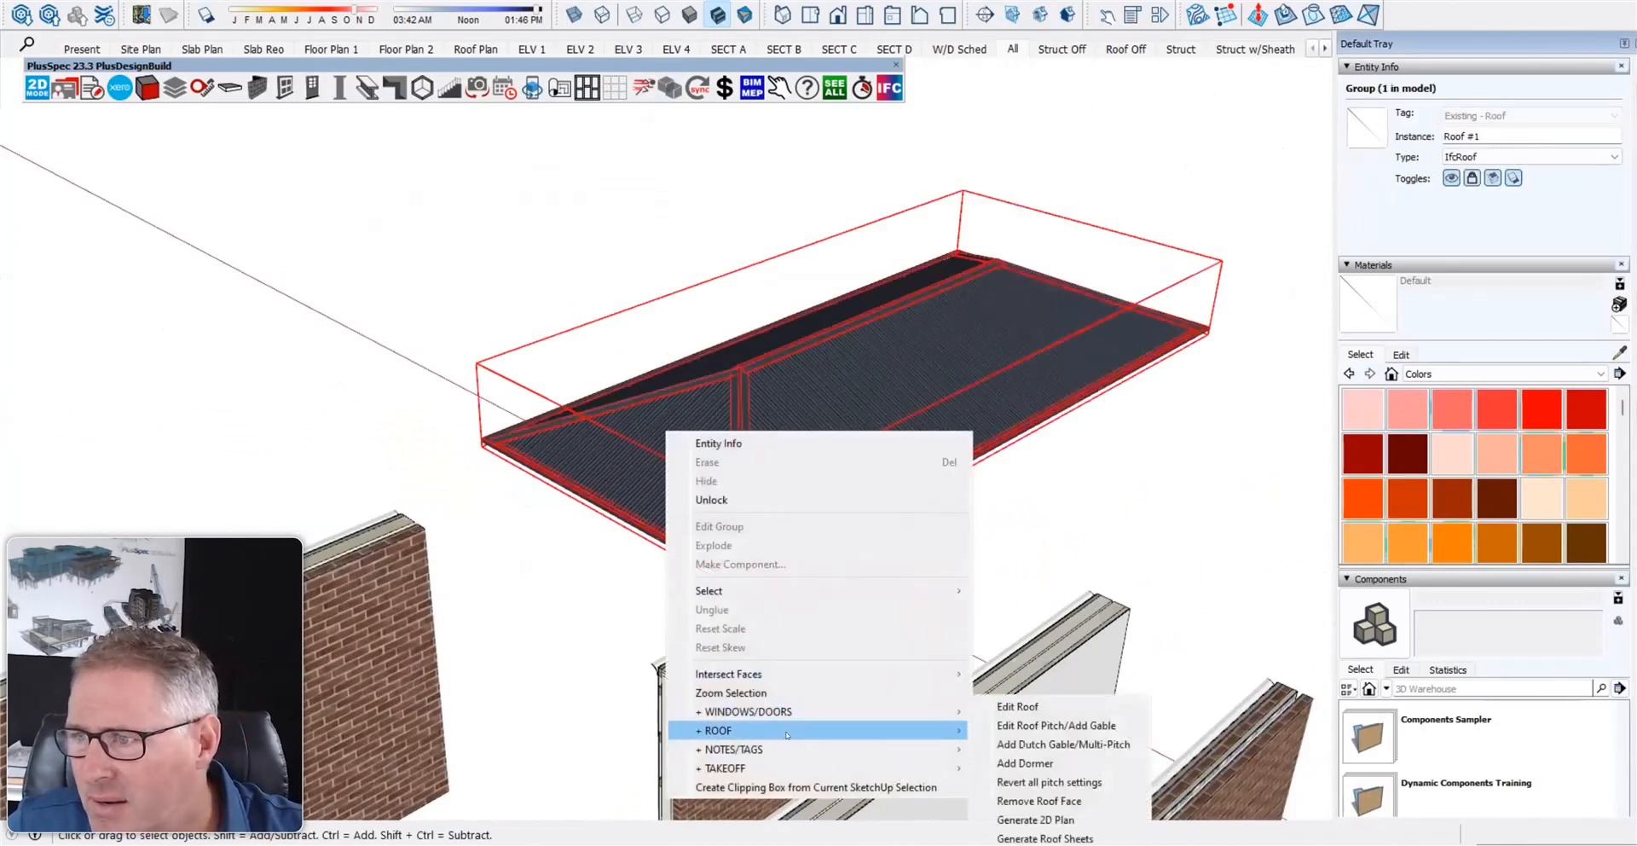
pyautogui.click(1051, 803)
pyautogui.click(674, 441)
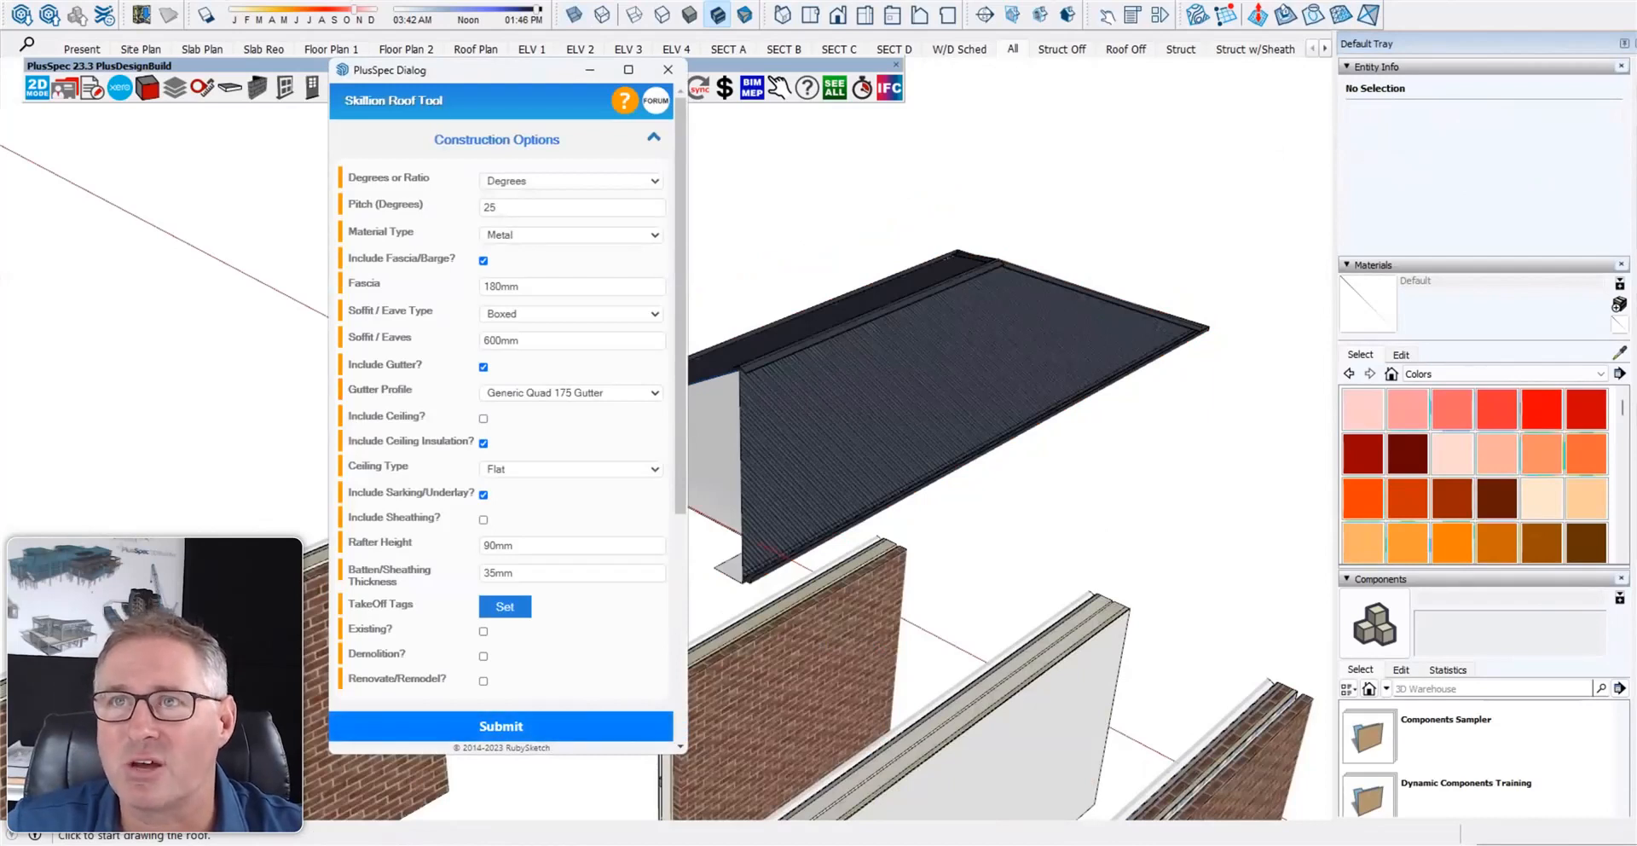
# - Draw a triangular metal skillion roof at 25 degrees over the open hip end, through both eave corners and the ridge point
pyautogui.moveTo(415, 88); pyautogui.dragTo(211, 110)
pyautogui.moveTo(817, 441); pyautogui.dragTo(932, 505, button='middle')
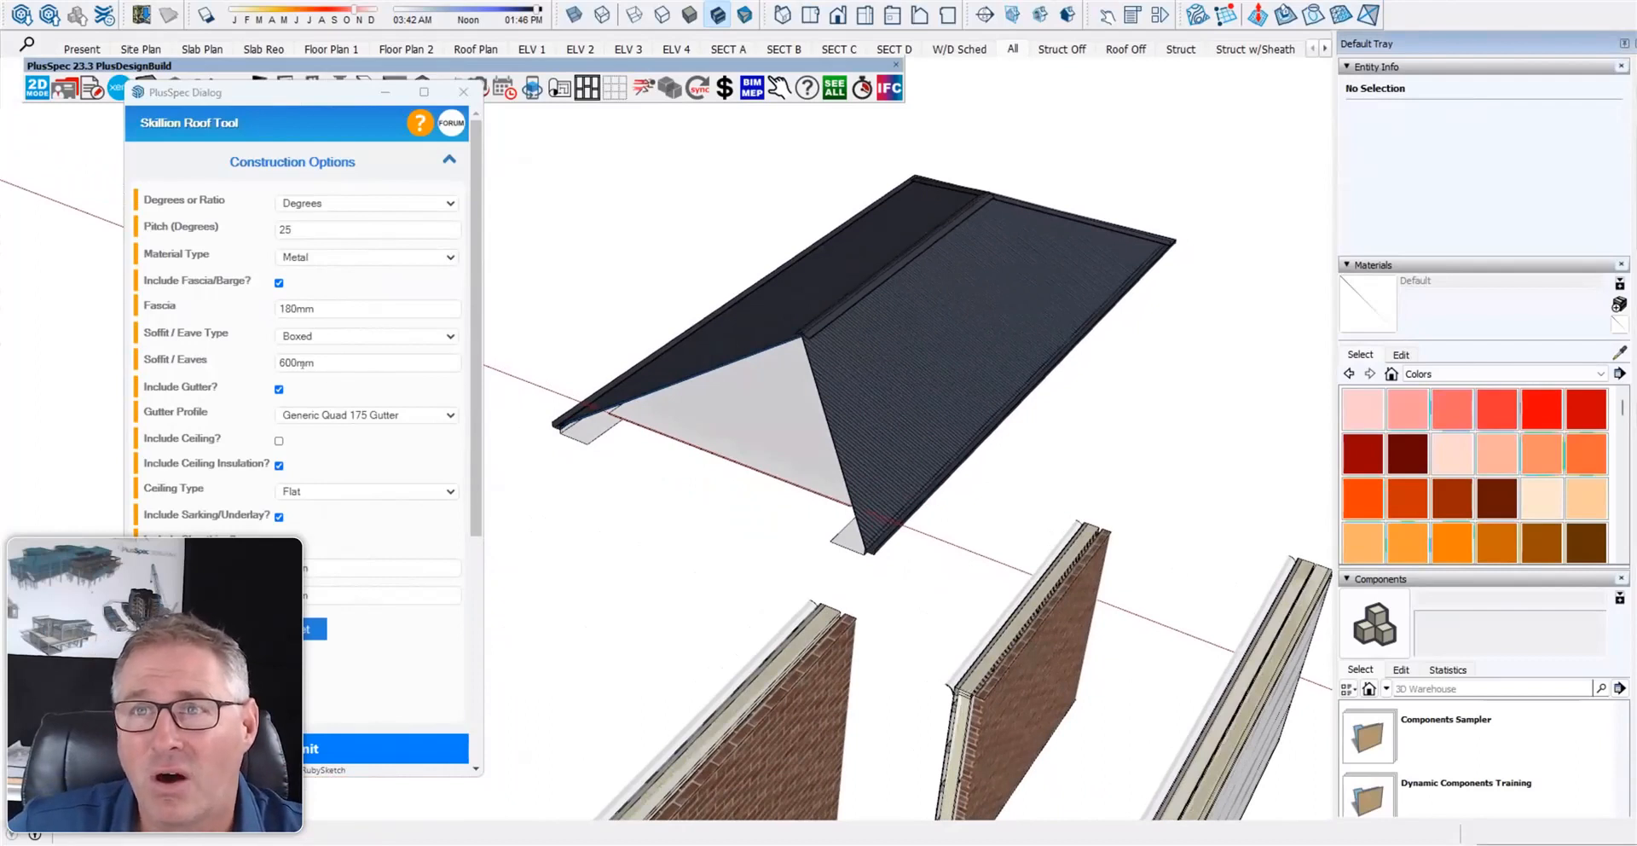
pyautogui.moveTo(583, 421); pyautogui.dragTo(866, 493, button='middle')
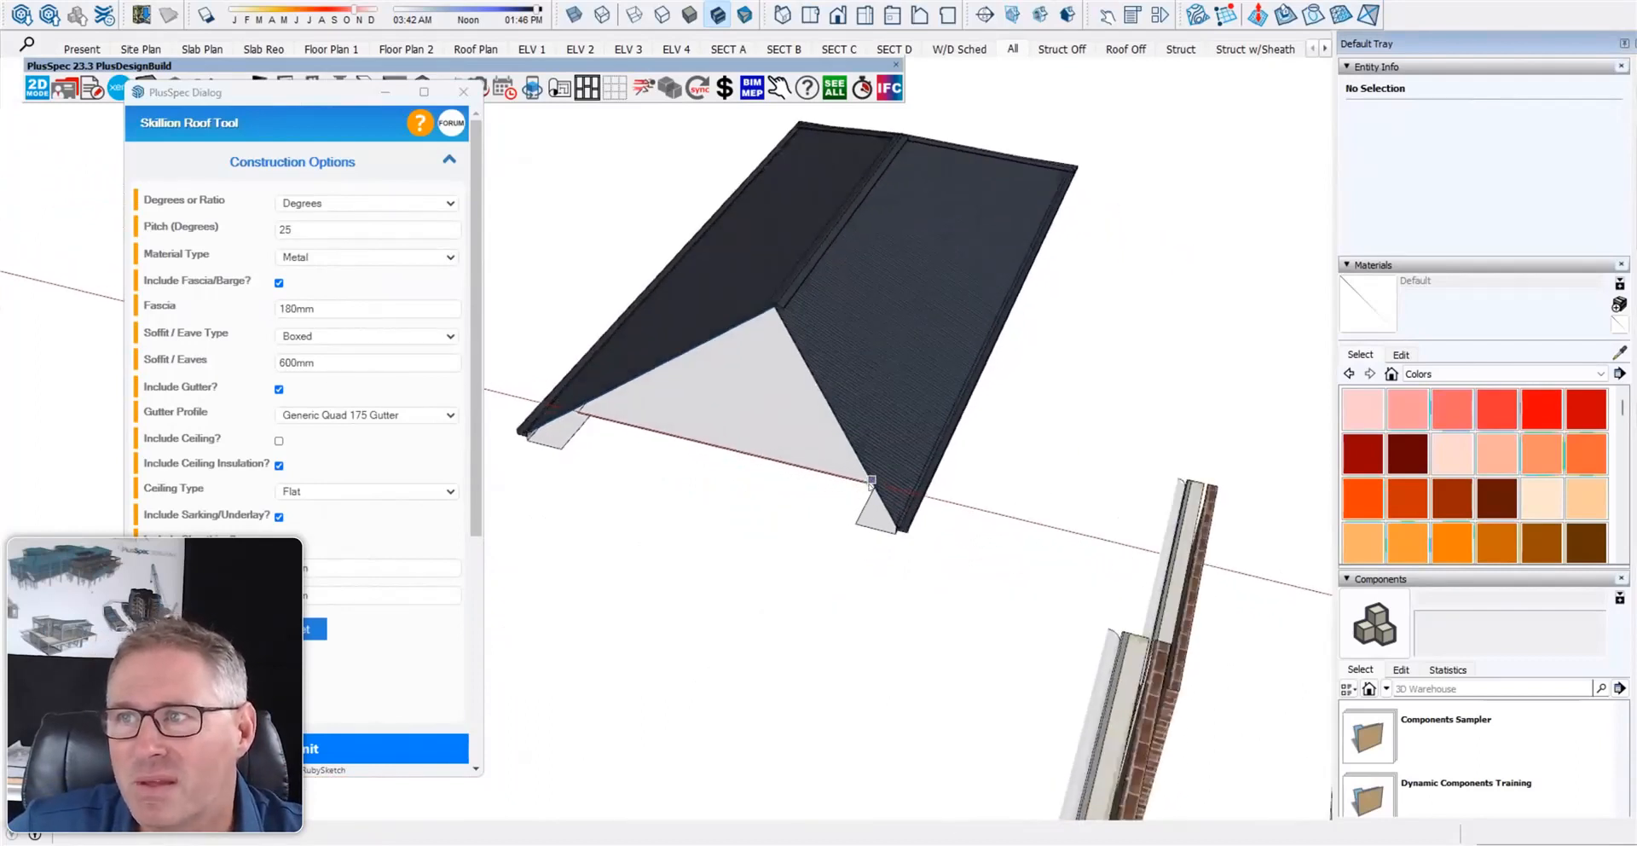
pyautogui.scroll(6, 871, 482)
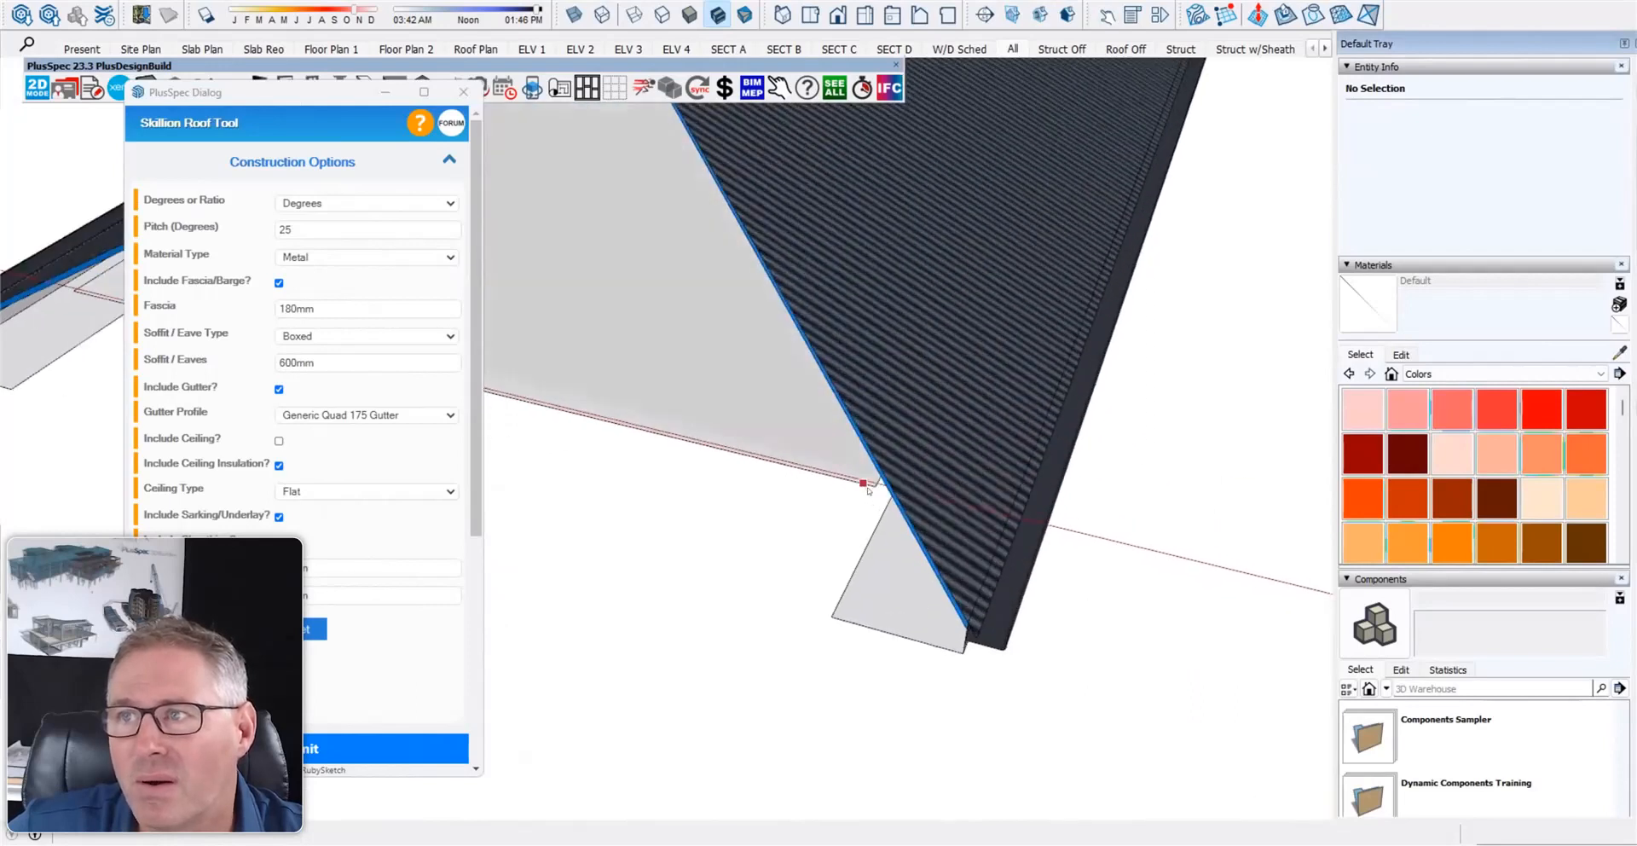
pyautogui.moveTo(751, 460); pyautogui.dragTo(629, 431, button='middle')
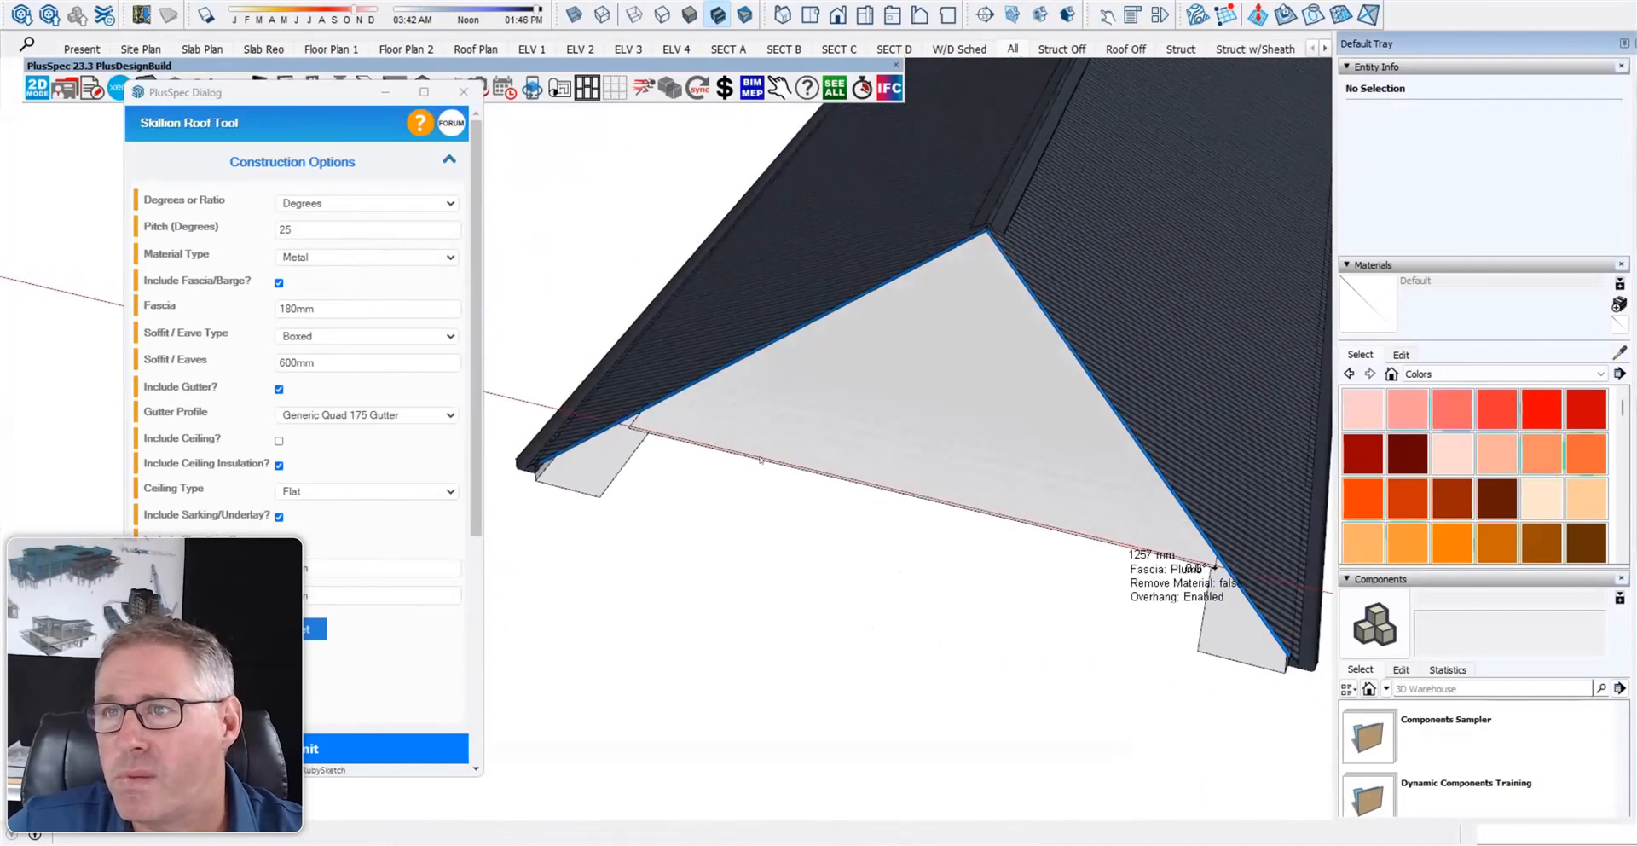
pyautogui.click(629, 430)
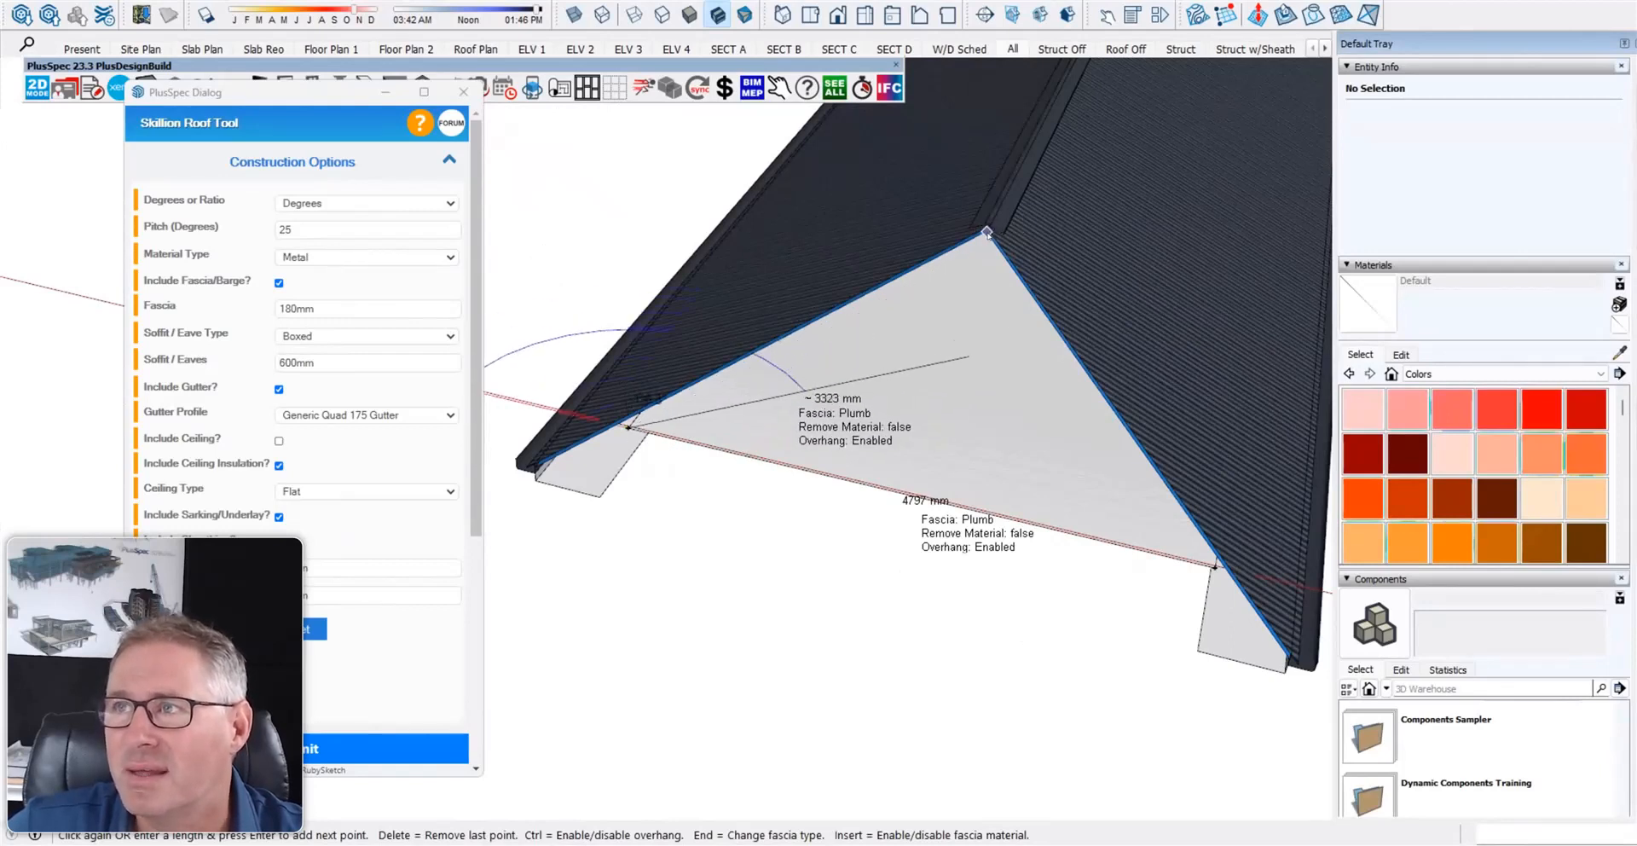
pyautogui.click(986, 233)
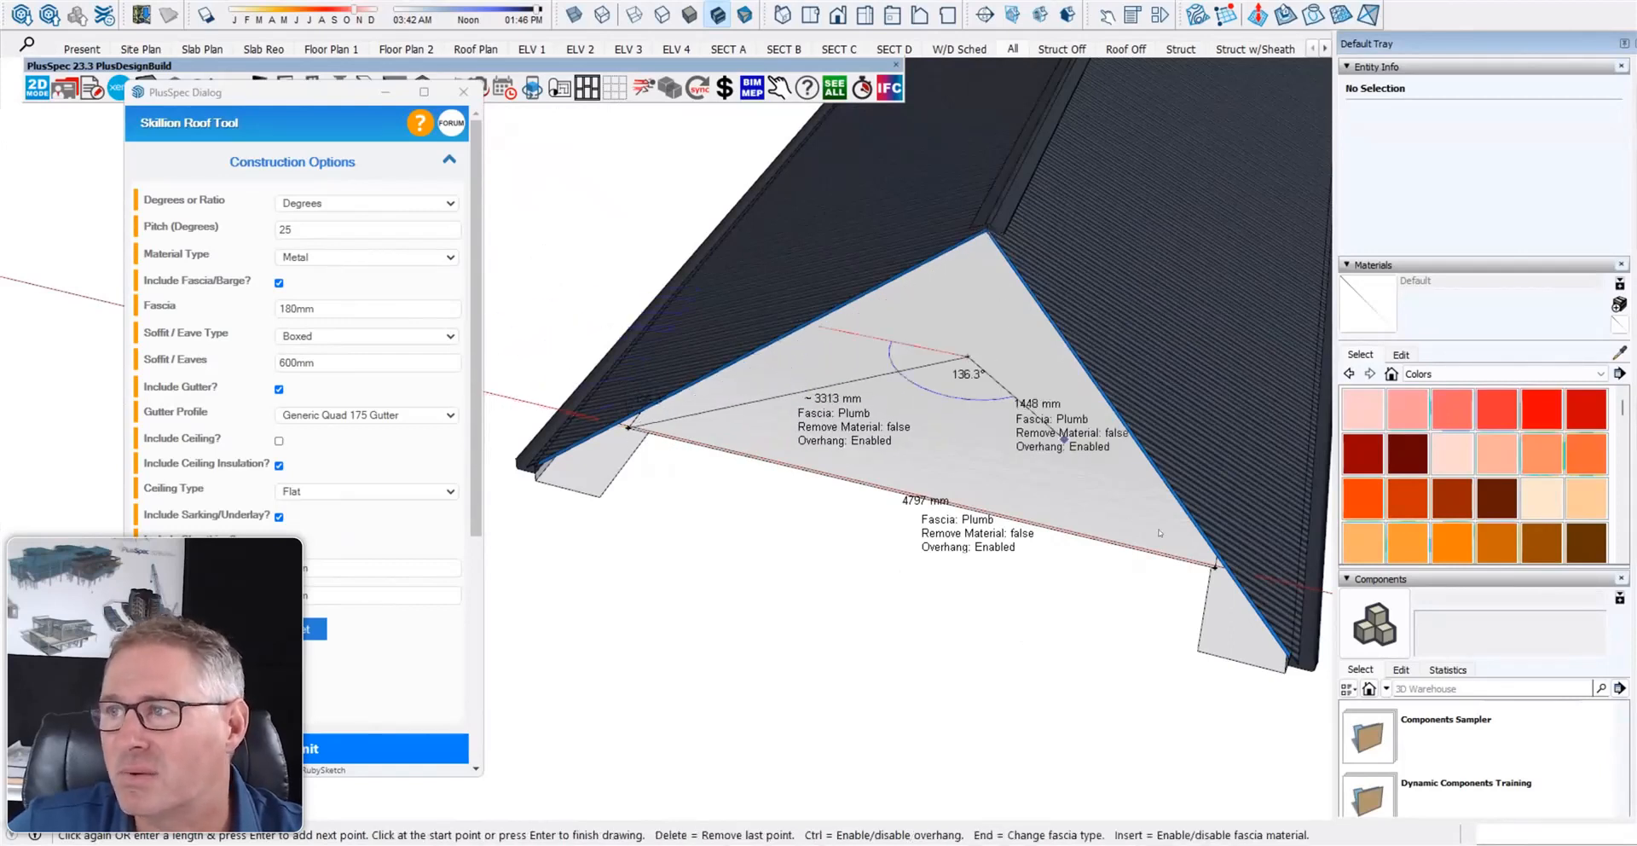
pyautogui.click(1215, 566)
pyautogui.press('Return')
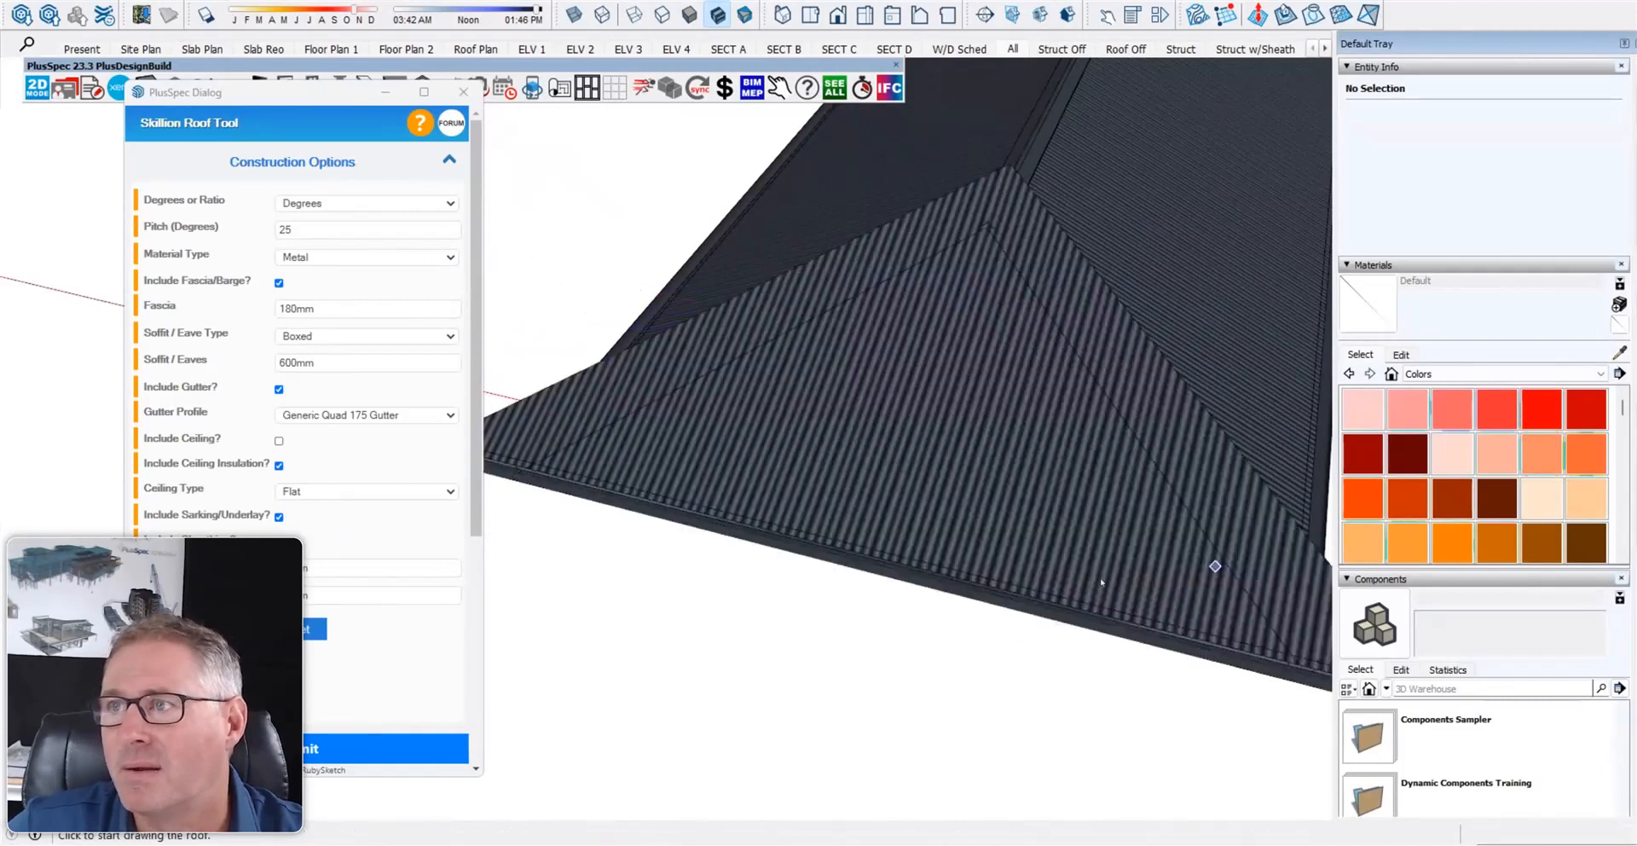
# - Set the overhang of the new skillion roof's eave edge to 1 mm, keeping the Plumb fascia
pyautogui.scroll(-5, 951, 509)
pyautogui.moveTo(952, 509); pyautogui.dragTo(783, 501, button='middle')
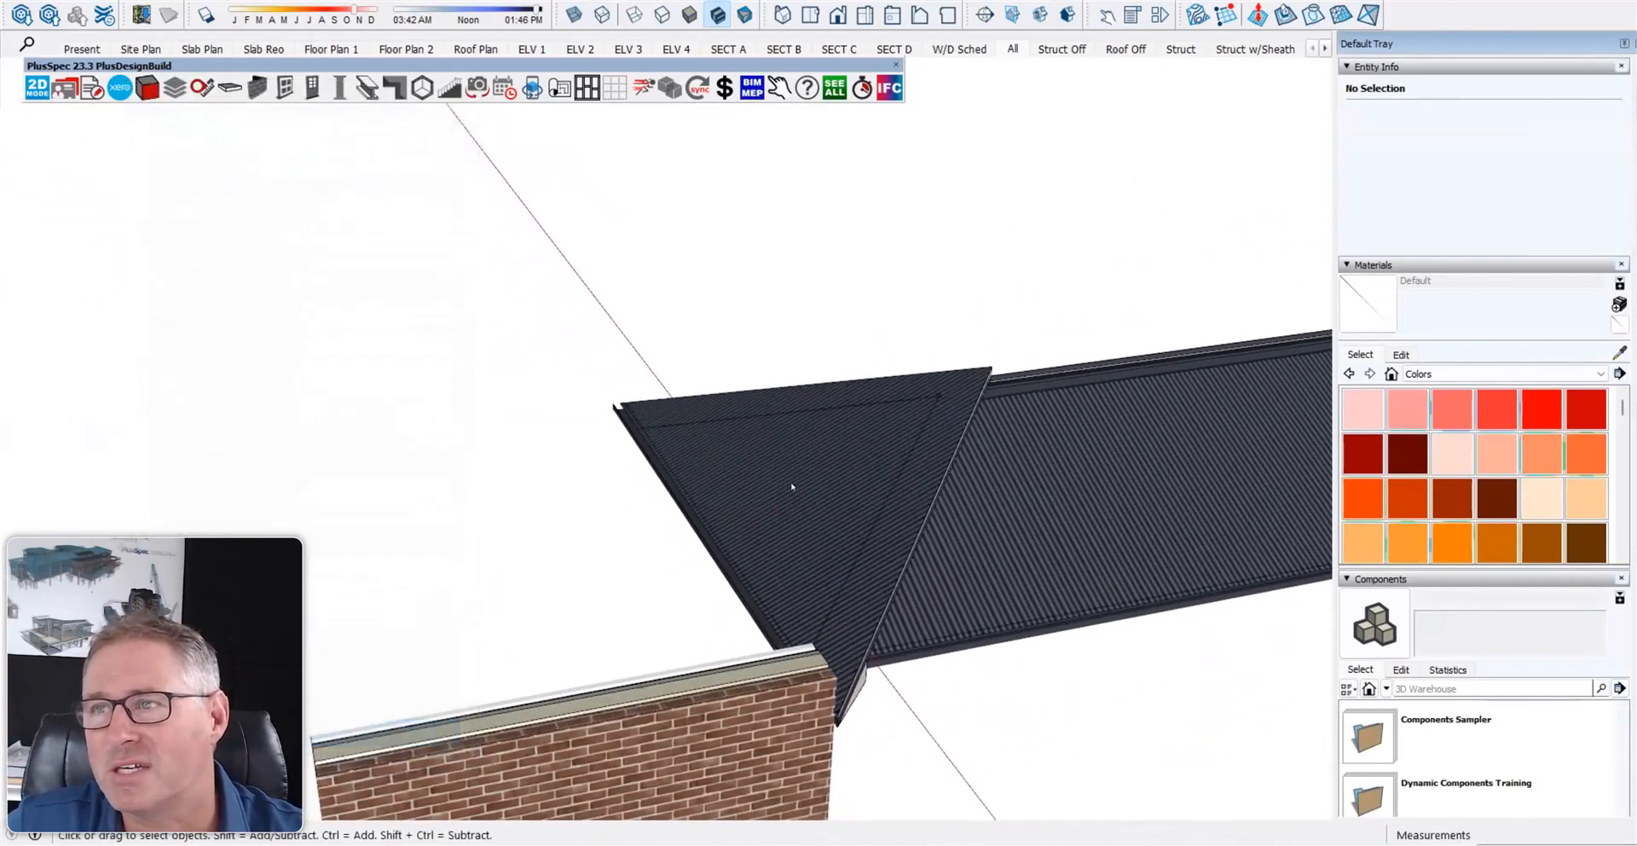
pyautogui.rightClick(792, 483)
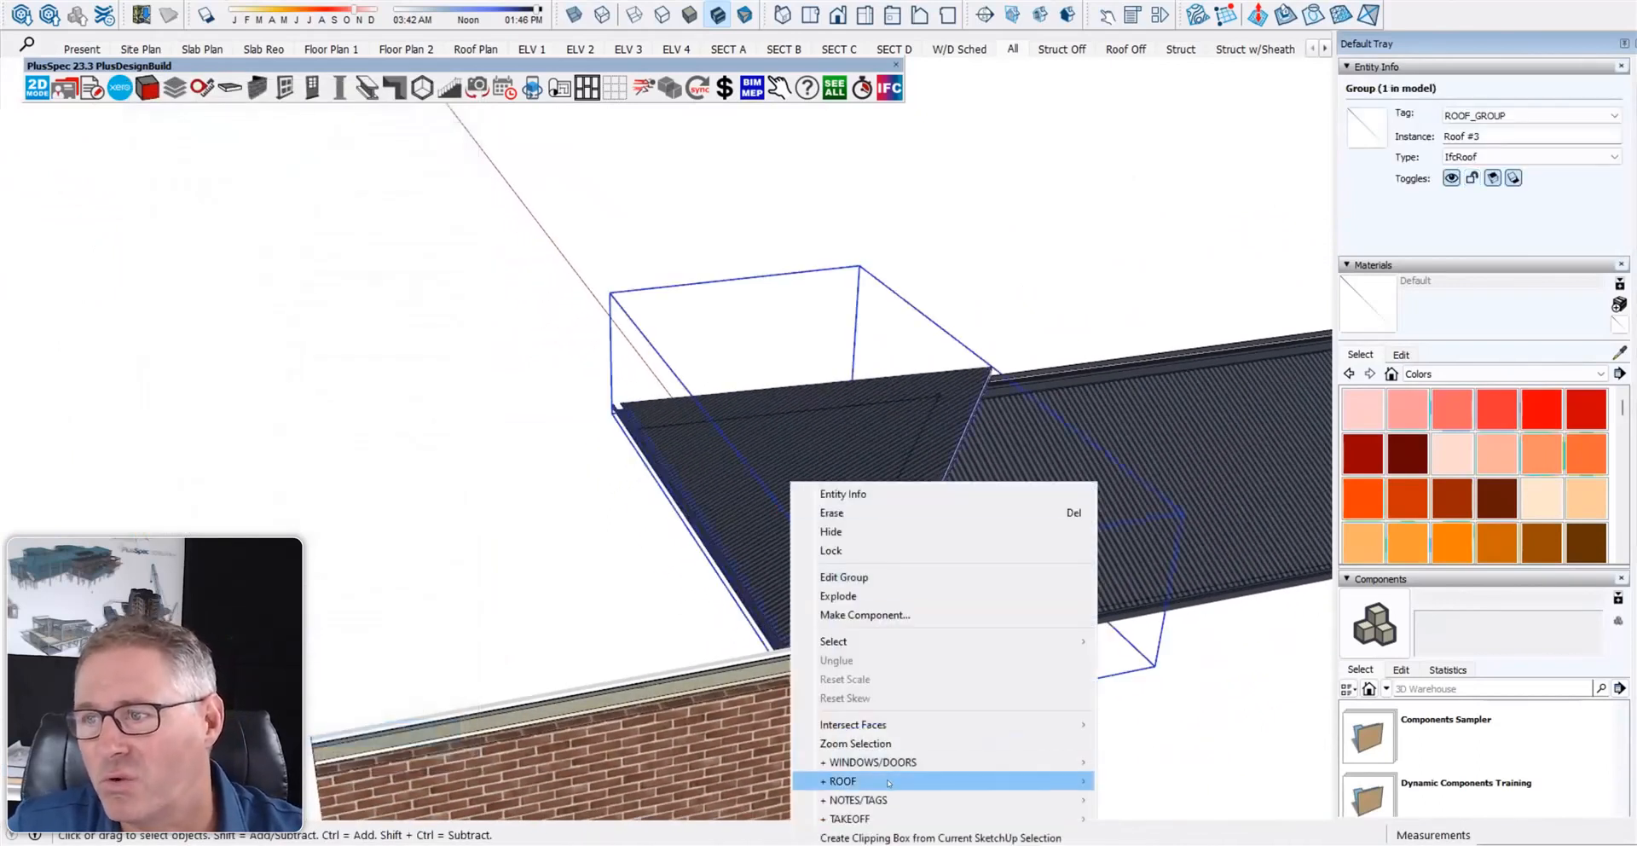
pyautogui.moveTo(889, 783)
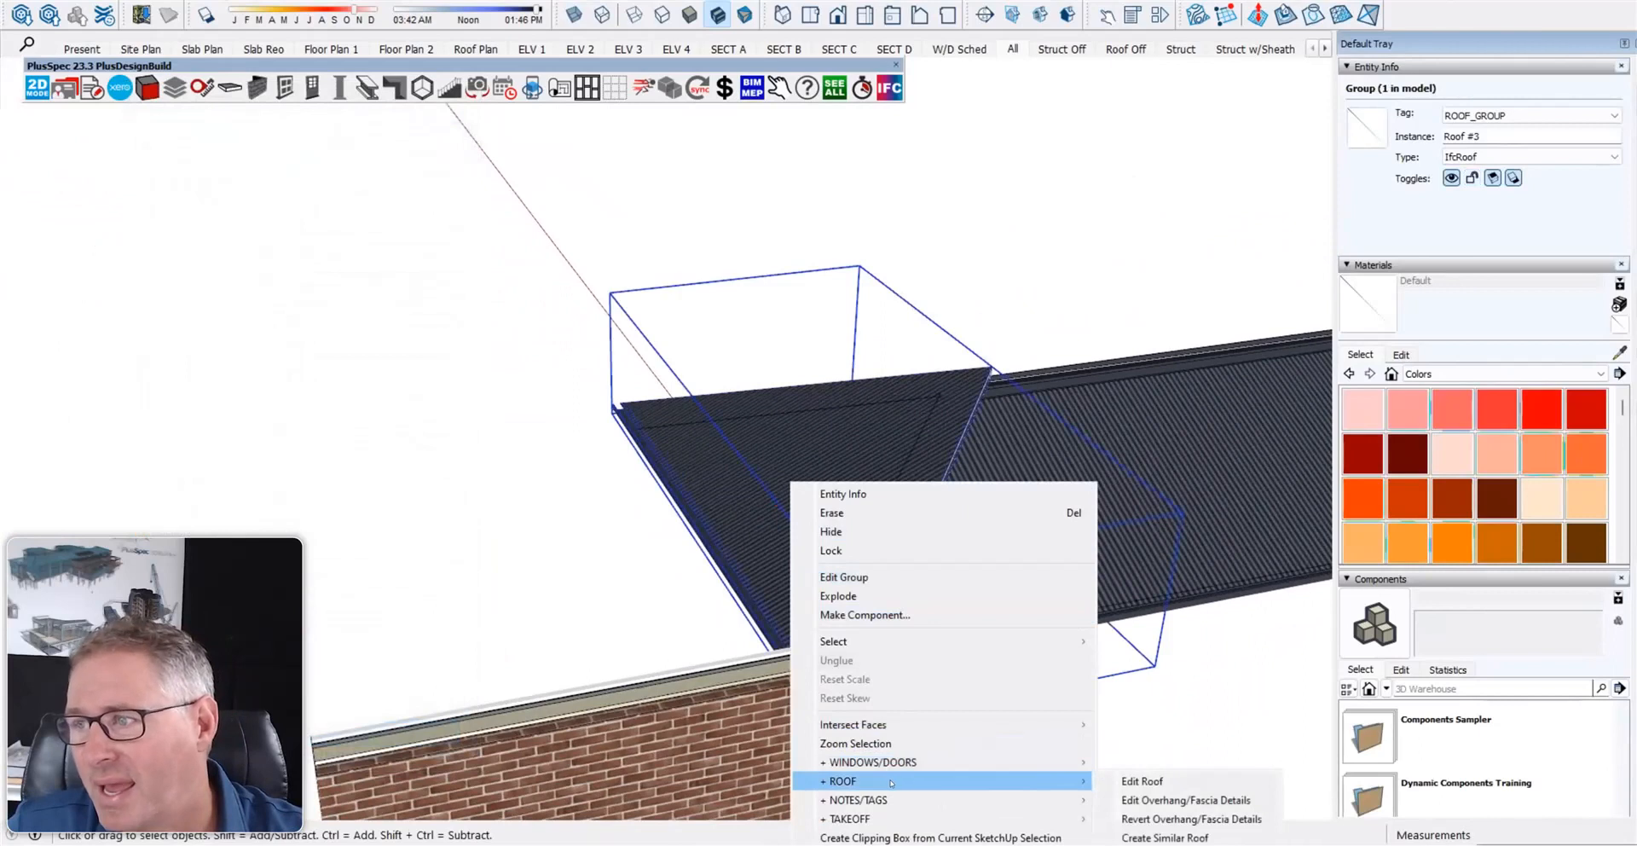
pyautogui.click(1173, 809)
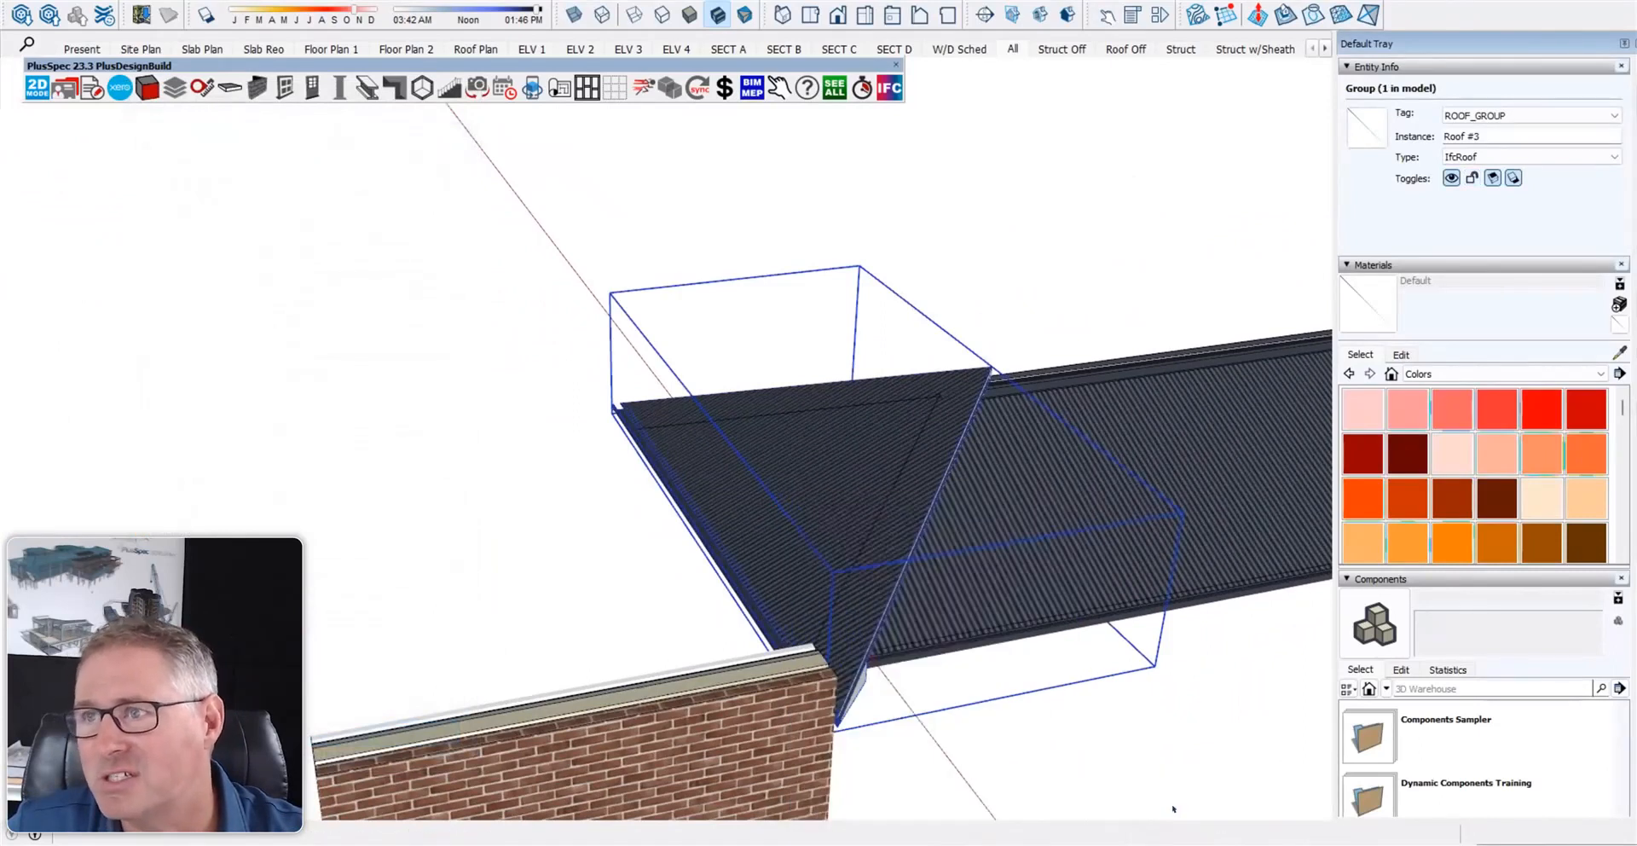
pyautogui.click(787, 564)
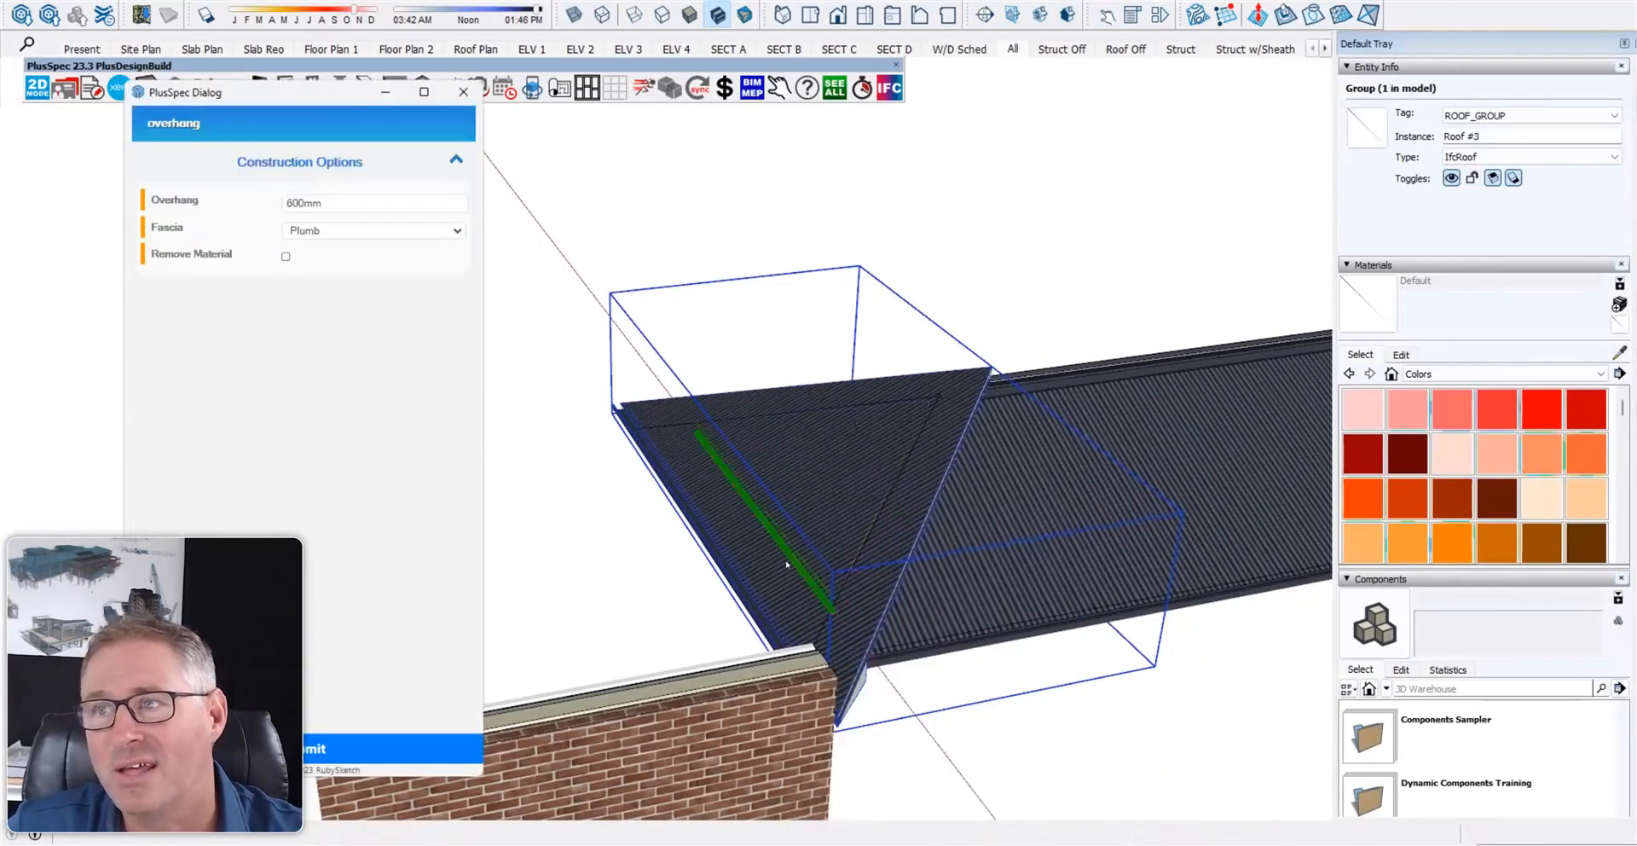
pyautogui.click(300, 204)
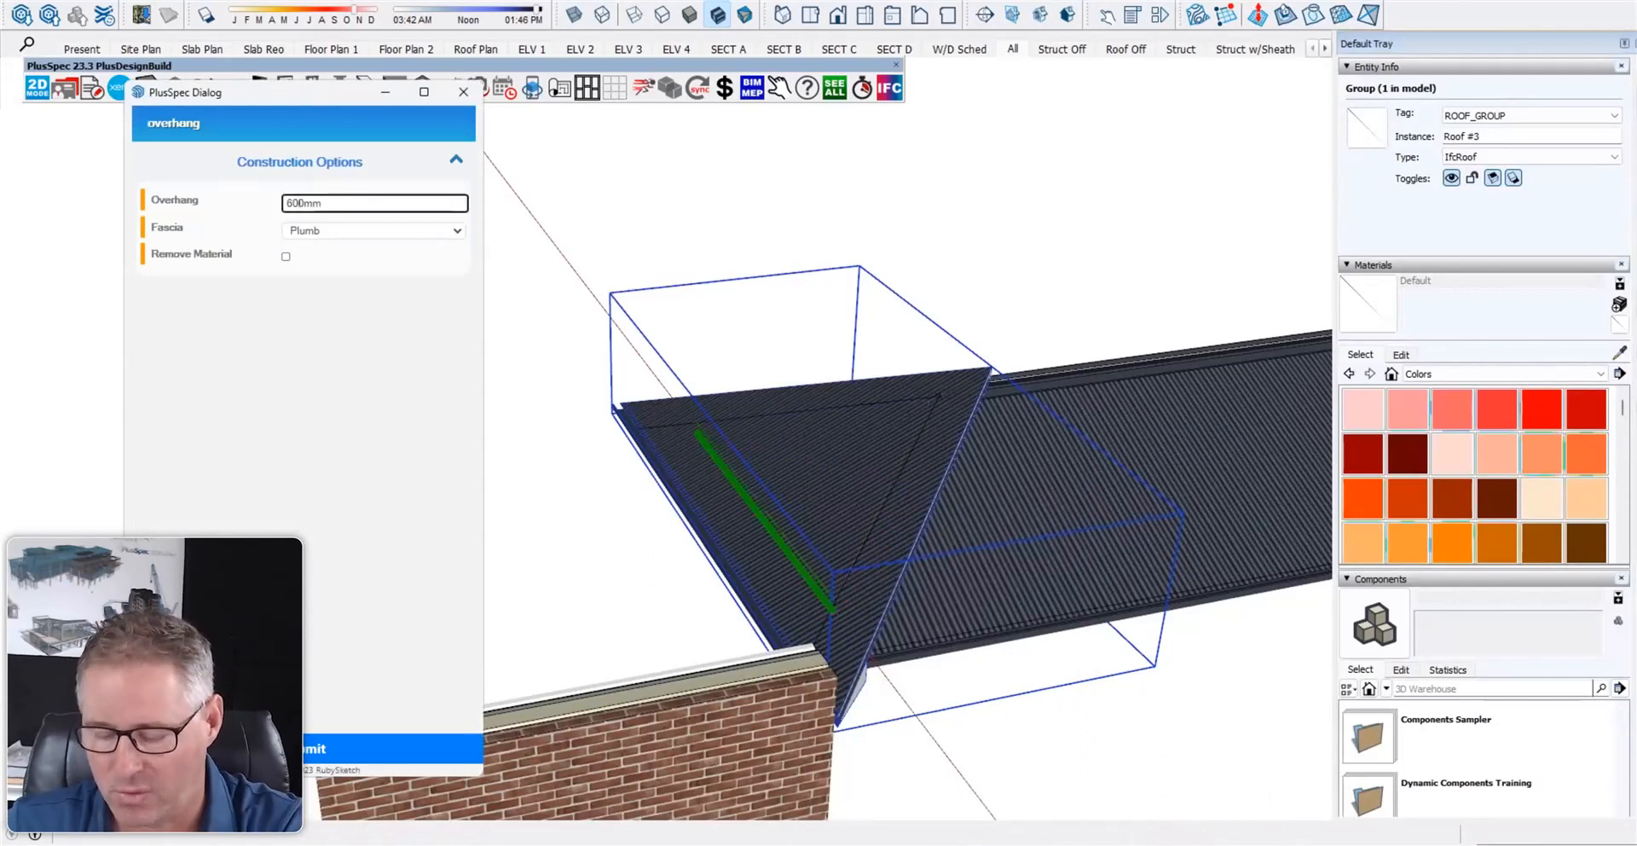
pyautogui.press('BackSpace')
pyautogui.press('BackSpace')
pyautogui.press('BackSpace')
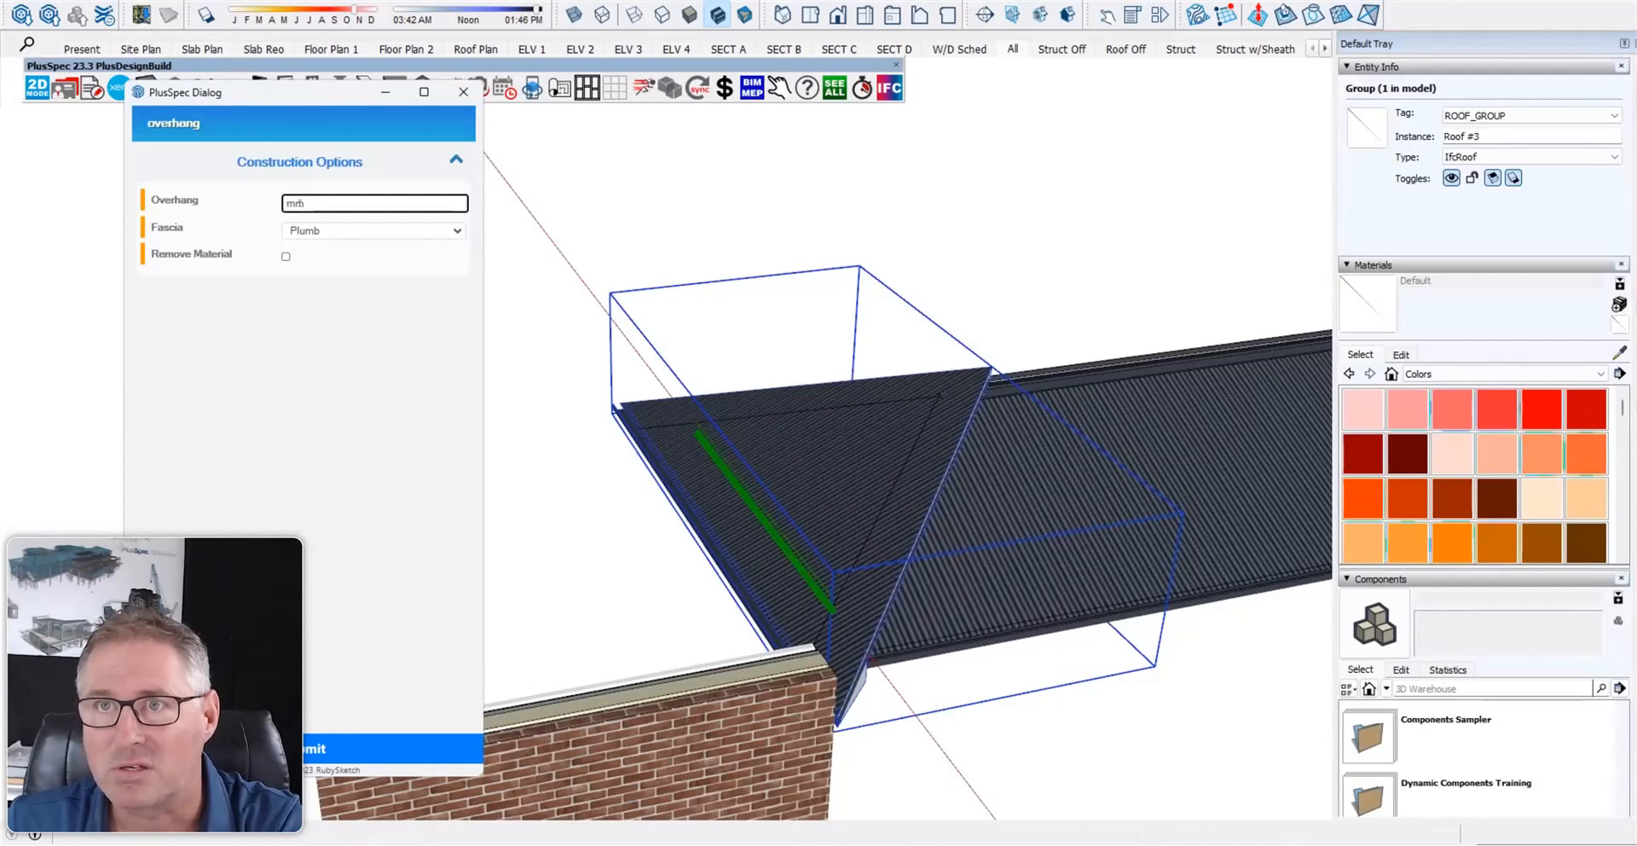
pyautogui.write('1')
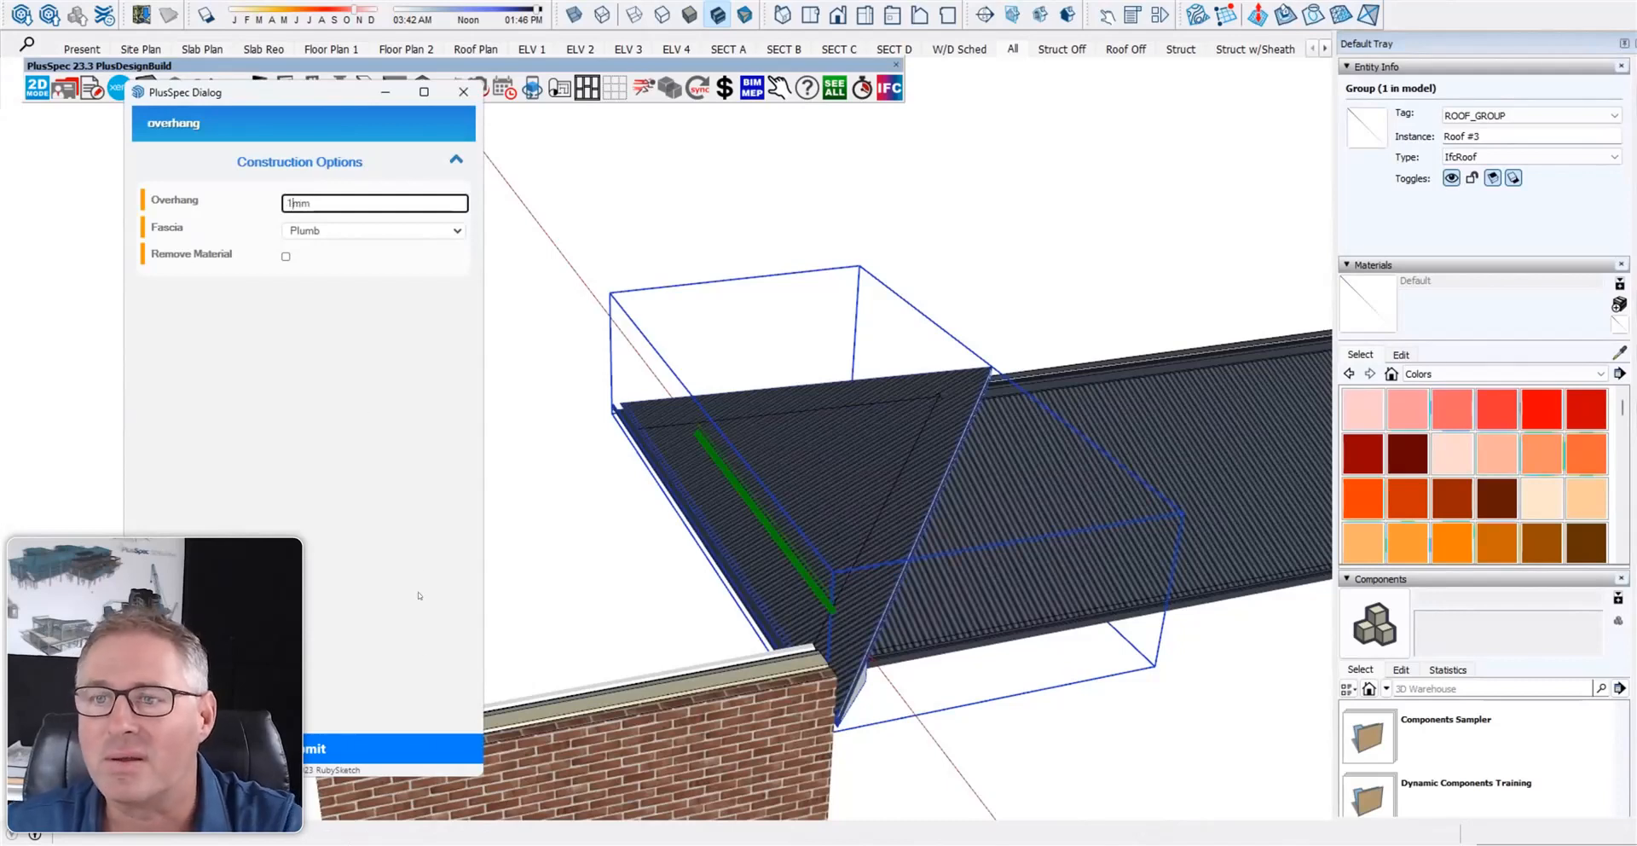
pyautogui.click(393, 749)
pyautogui.moveTo(839, 597); pyautogui.dragTo(874, 560, button='middle')
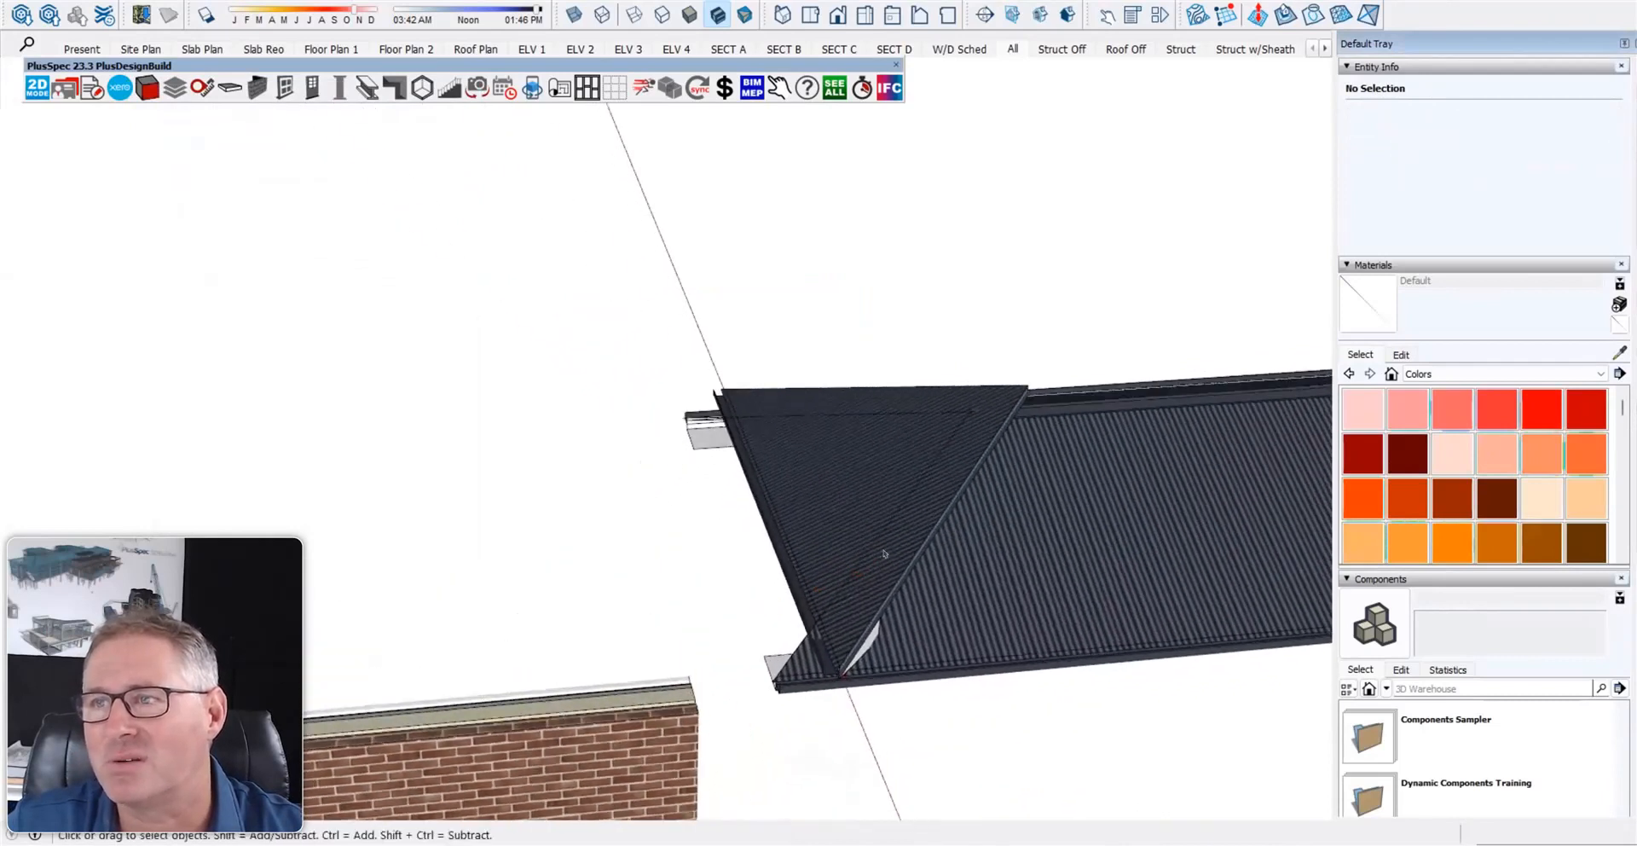
# - Set the overhang of the skillion roof's sloping hip edge beside the main roof's near long slope to 0
pyautogui.click(876, 559)
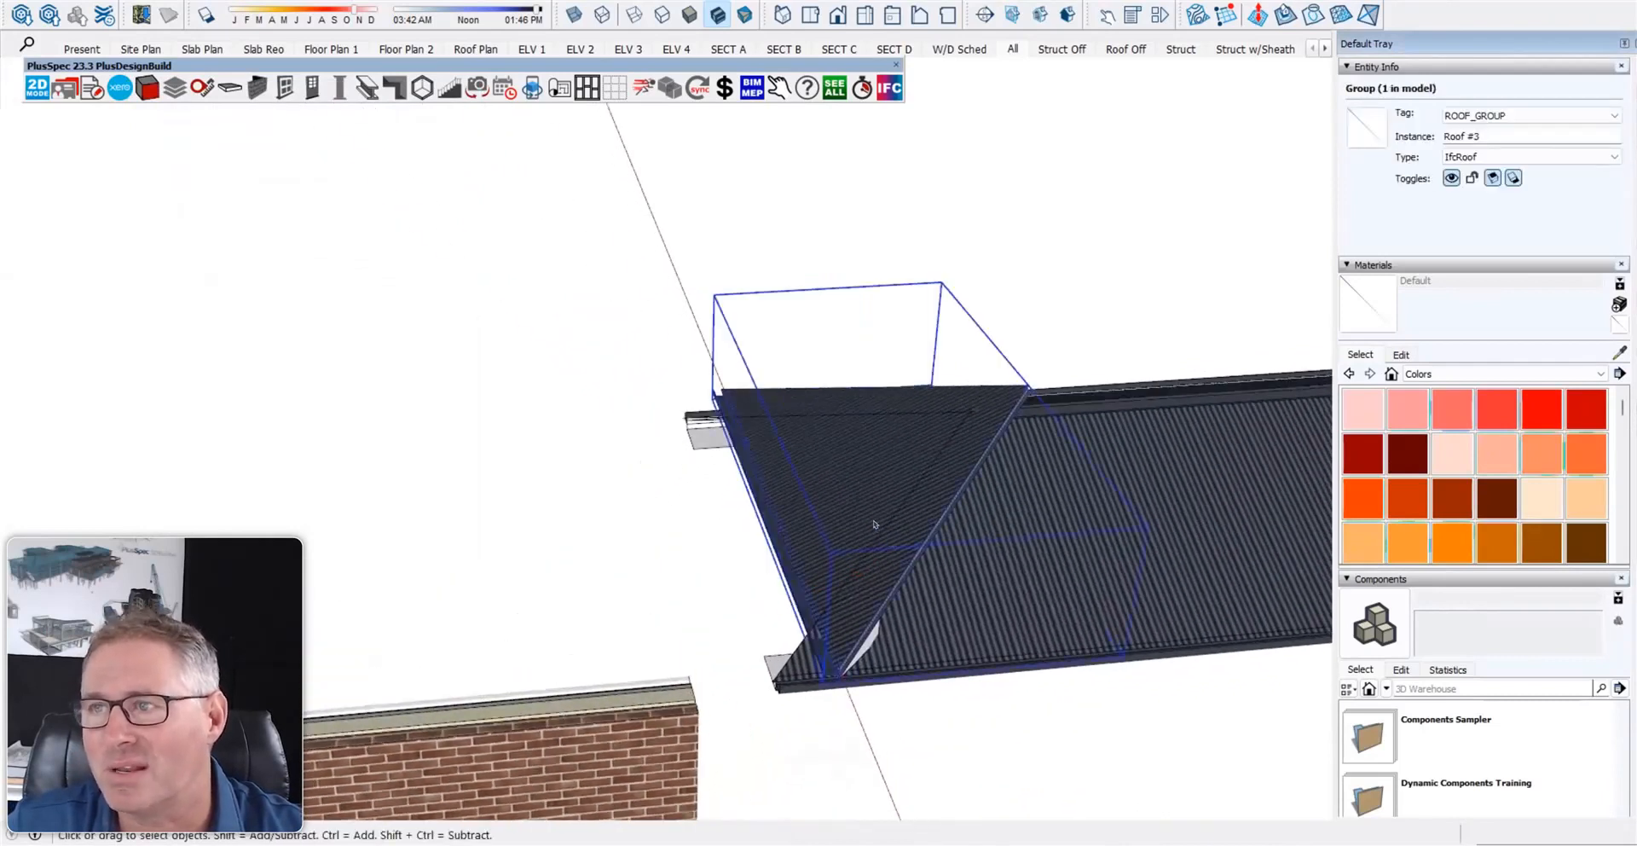
pyautogui.rightClick(874, 523)
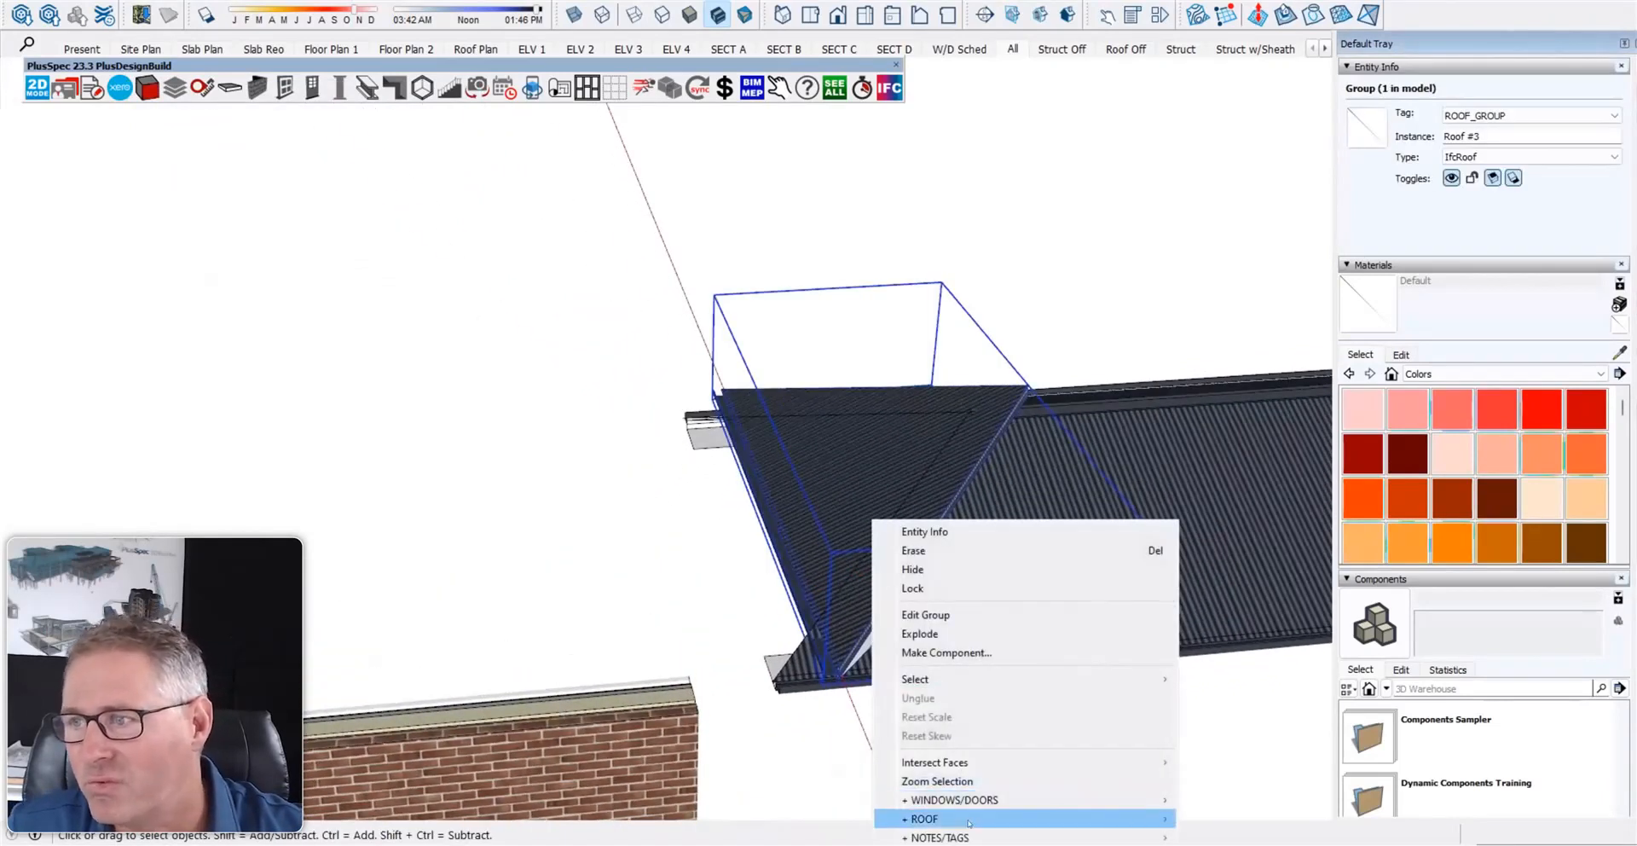
pyautogui.moveTo(969, 822)
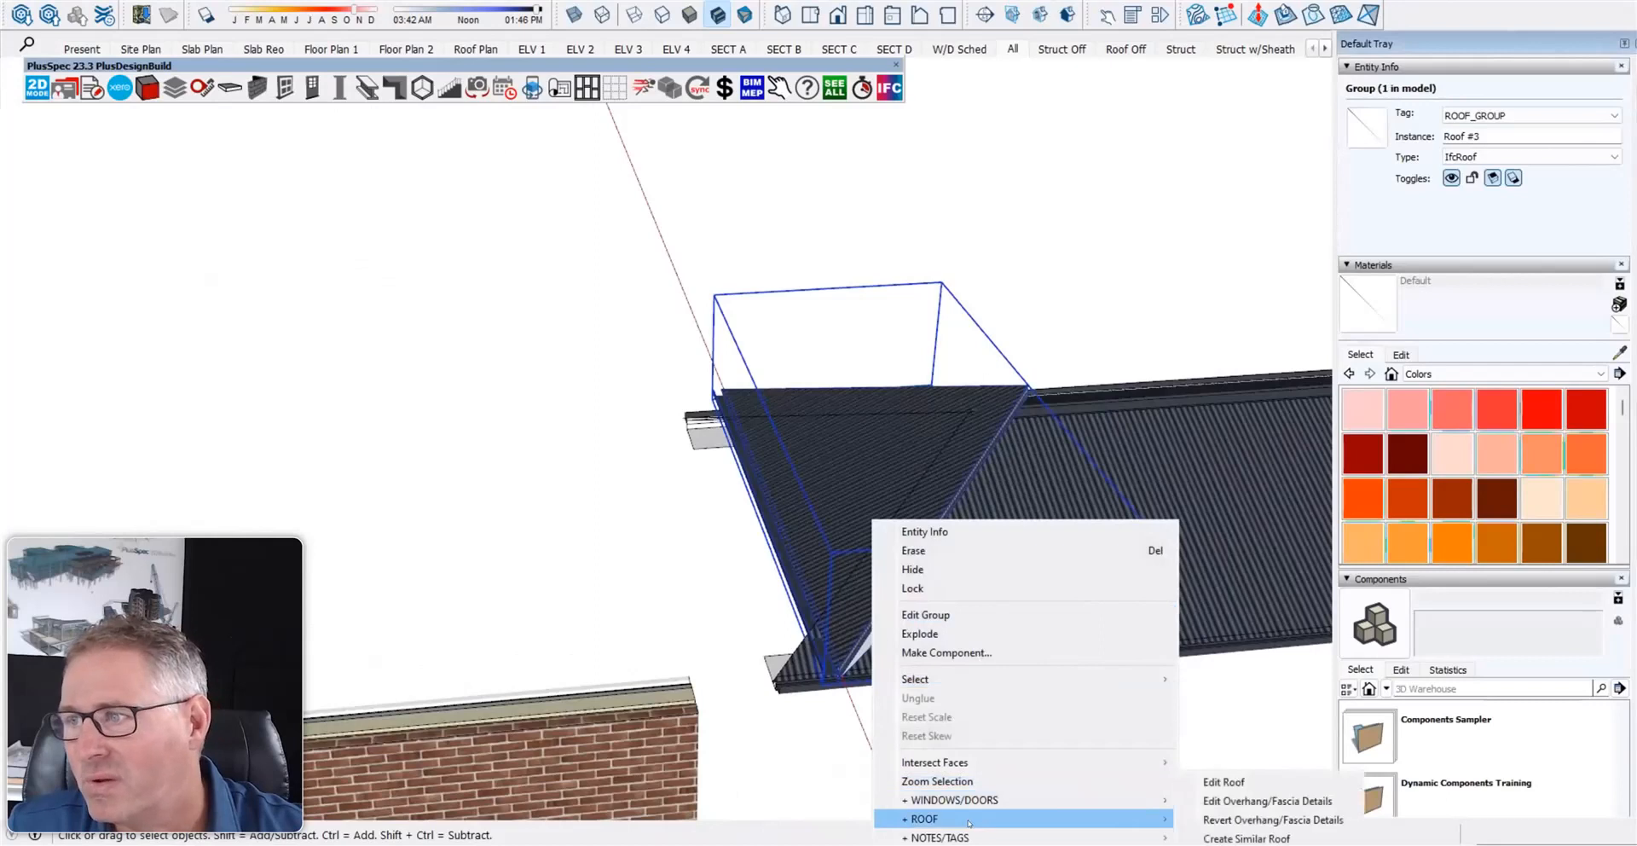
pyautogui.click(1250, 802)
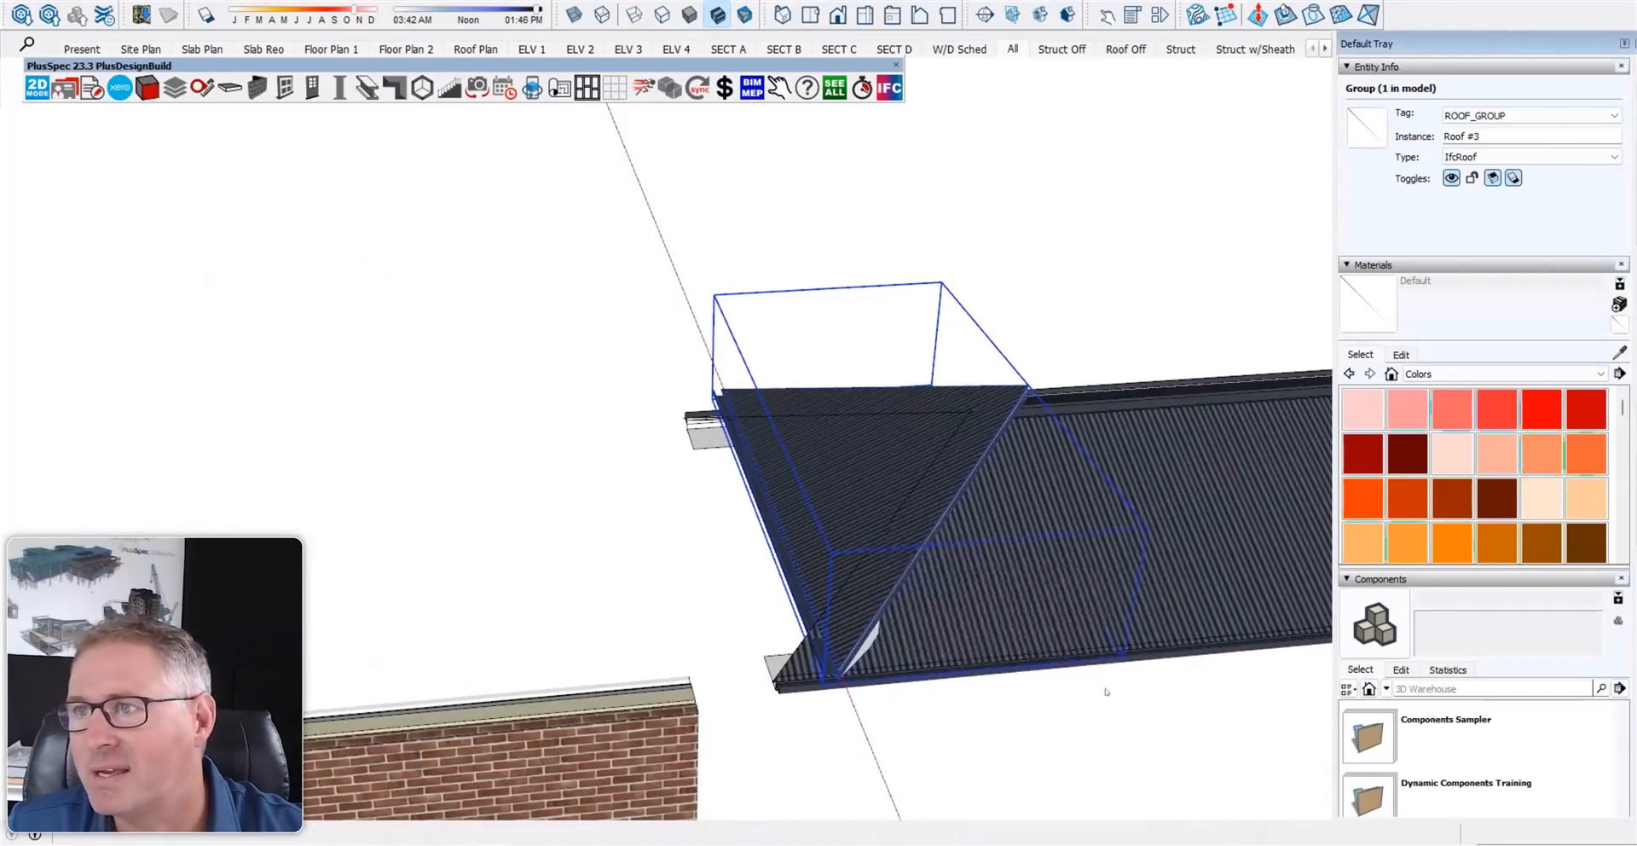
pyautogui.click(906, 552)
pyautogui.doubleClick(329, 202)
pyautogui.write('0')
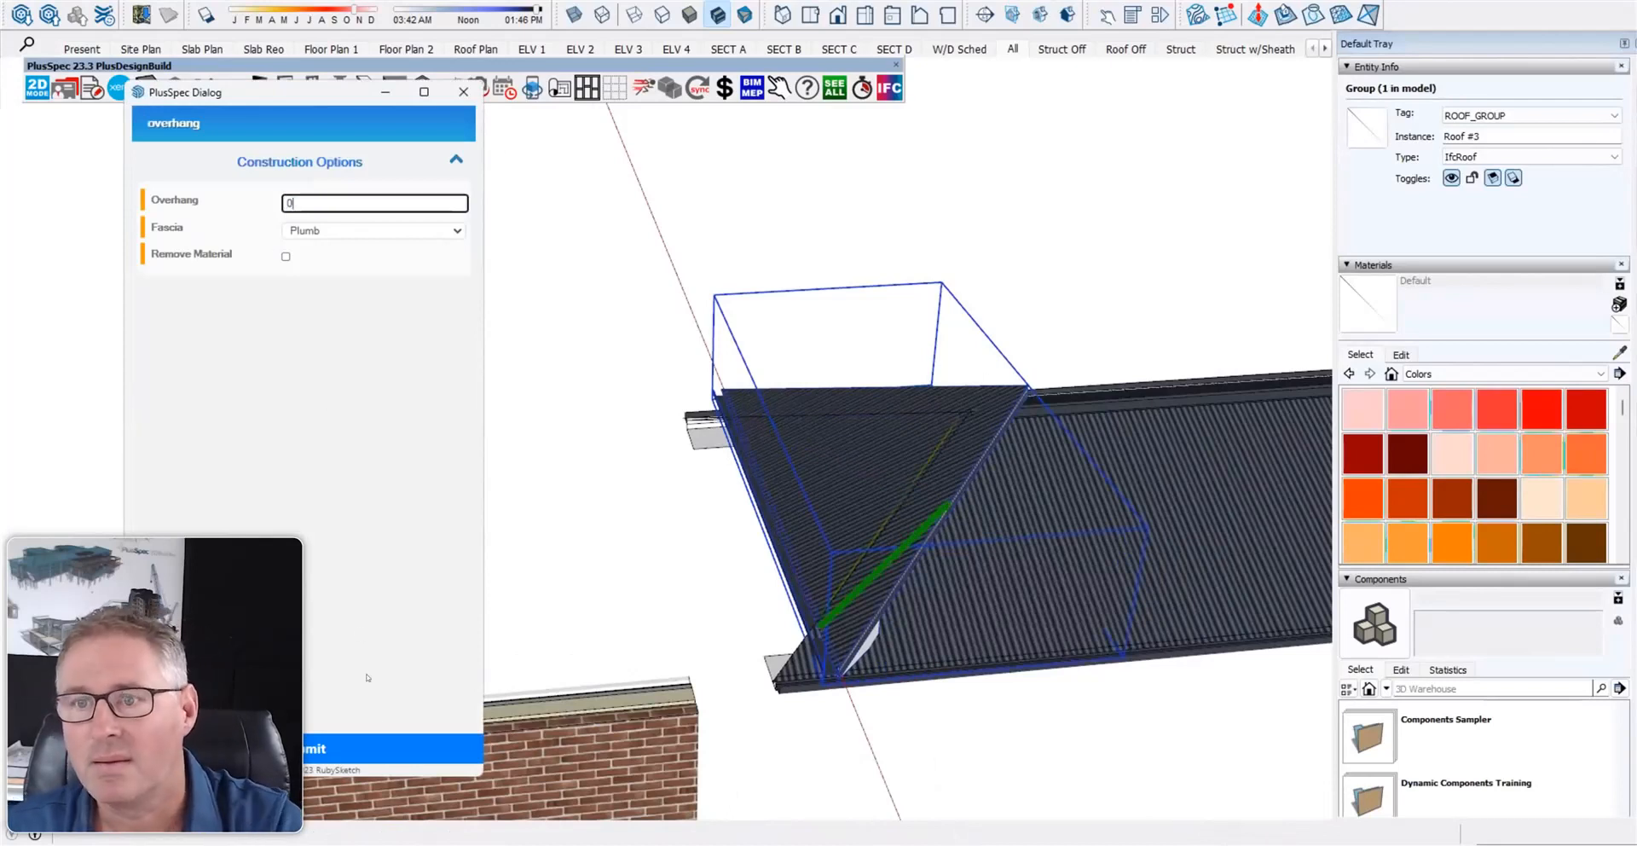
pyautogui.press('Return')
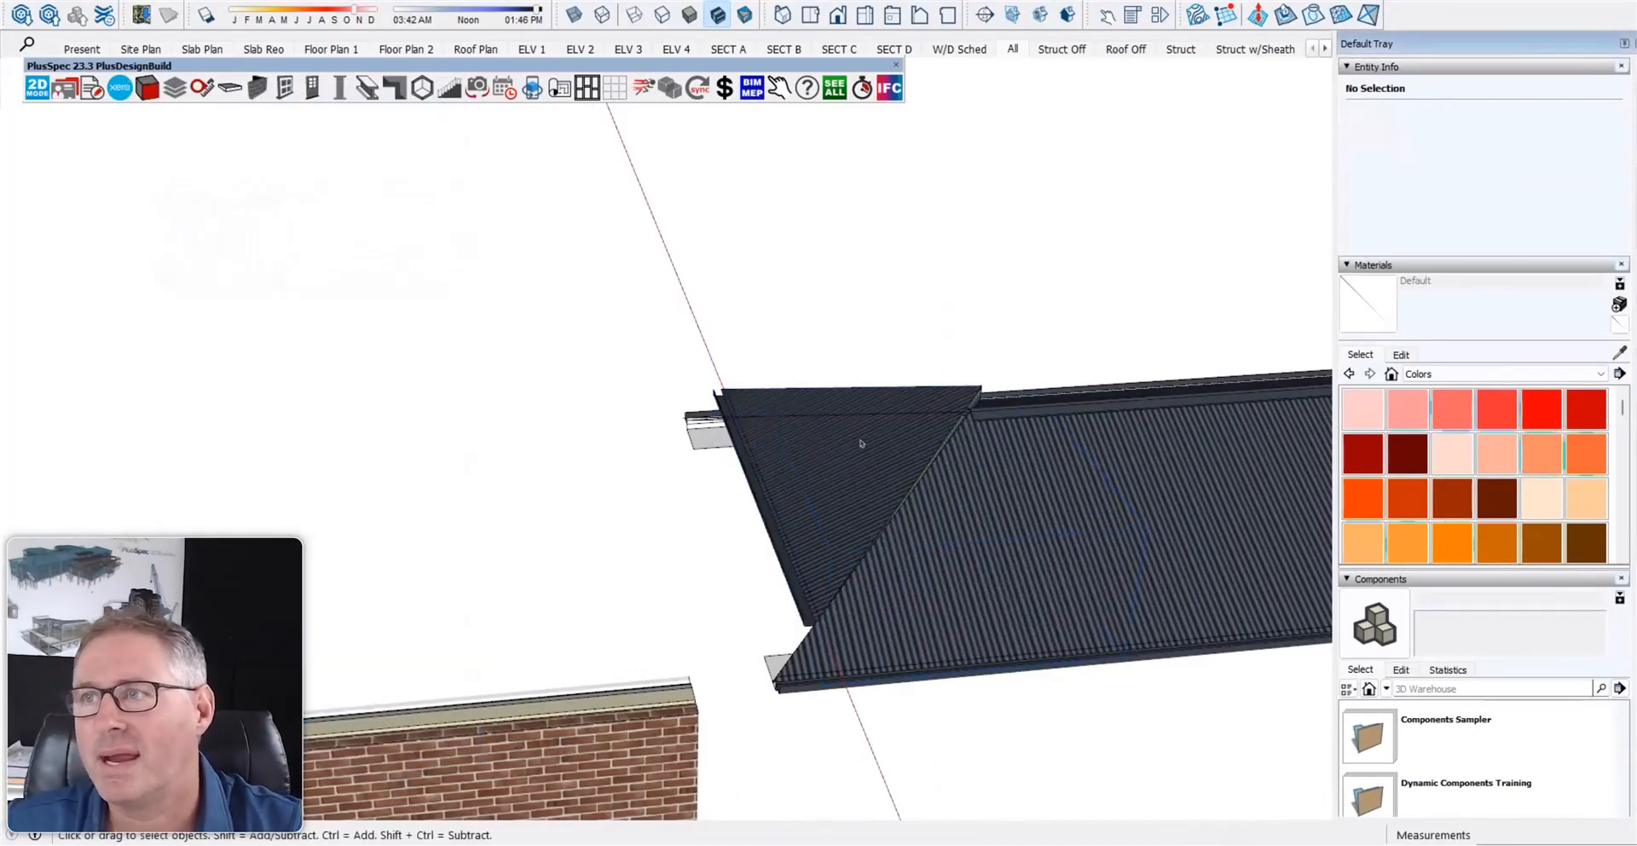
# - Set the overhang of the skillion roof's opposite sloping hip edge to 0, keeping the Plumb fascia
pyautogui.scroll(3, 862, 438)
pyautogui.scroll(2, 817, 362)
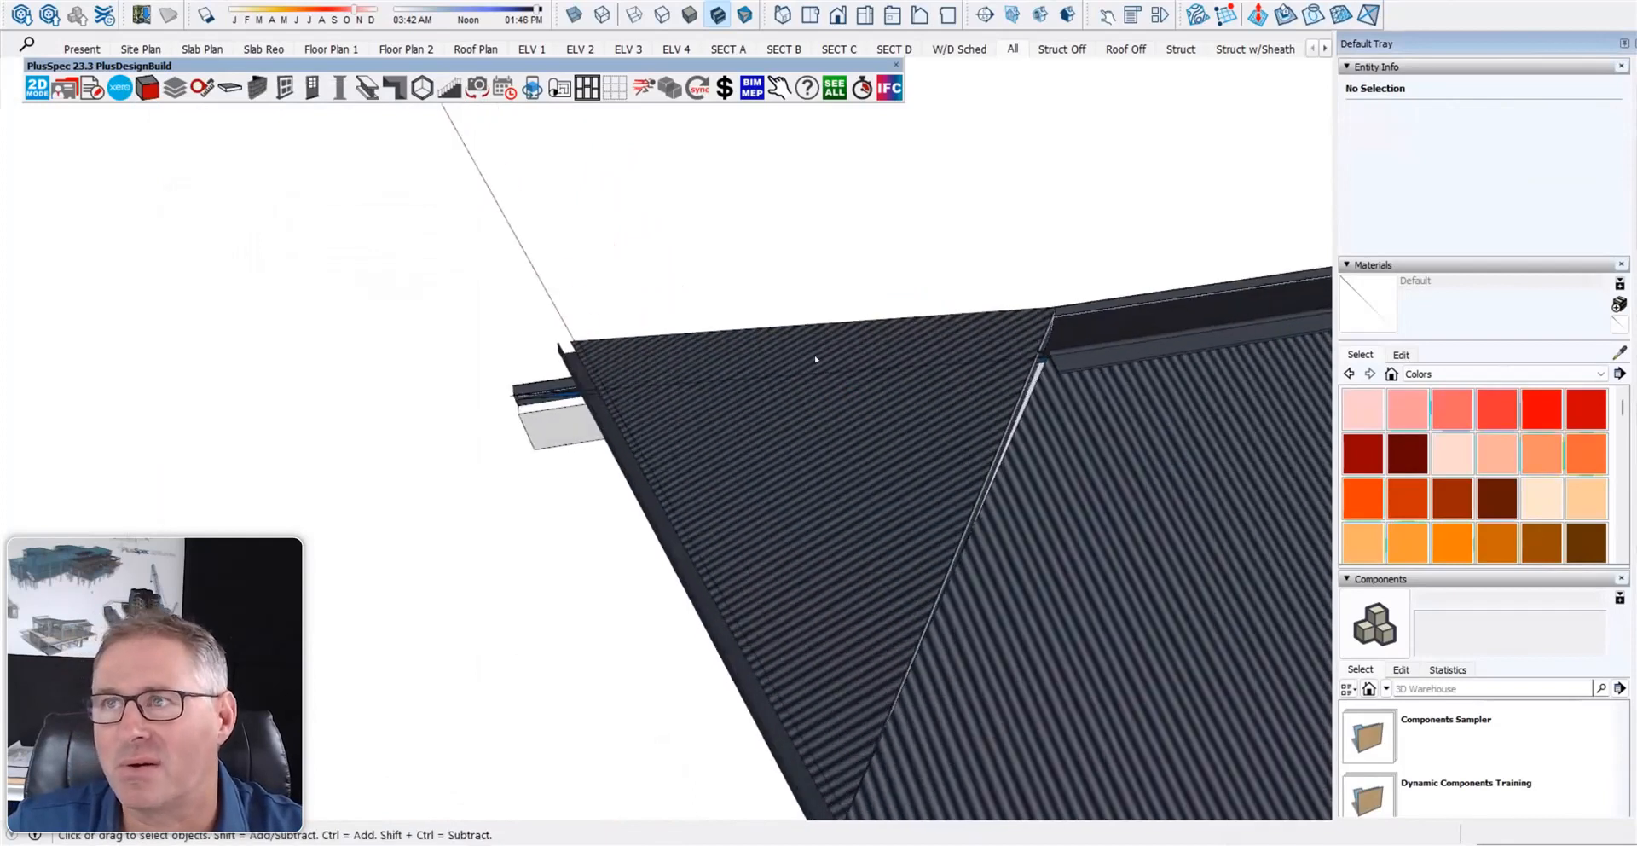
pyautogui.rightClick(816, 359)
pyautogui.moveTo(1006, 647)
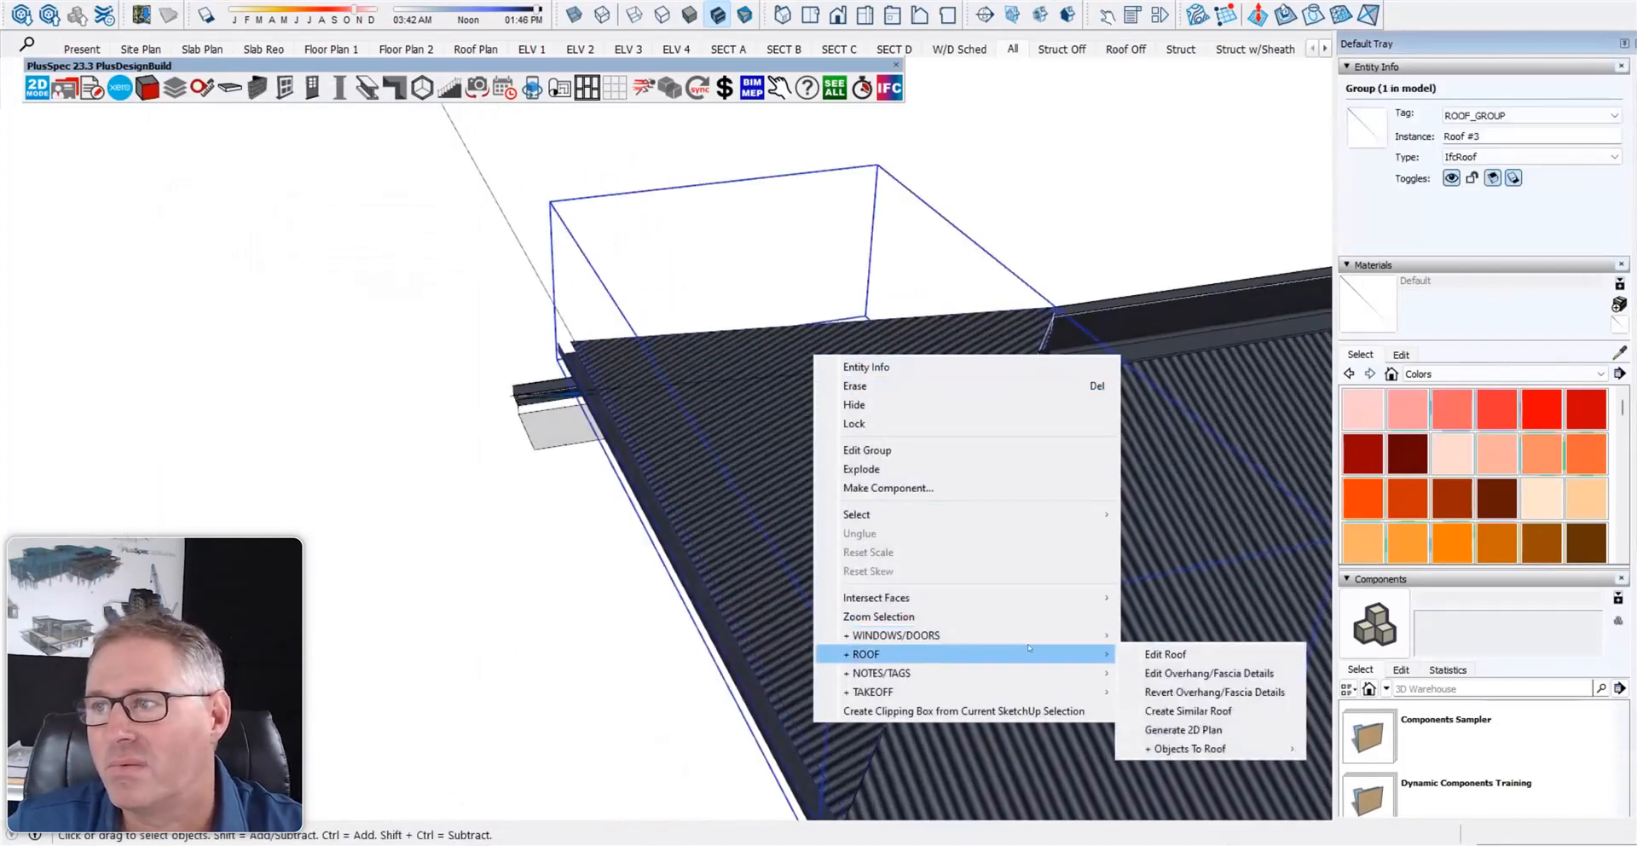
pyautogui.click(1185, 675)
pyautogui.click(806, 468)
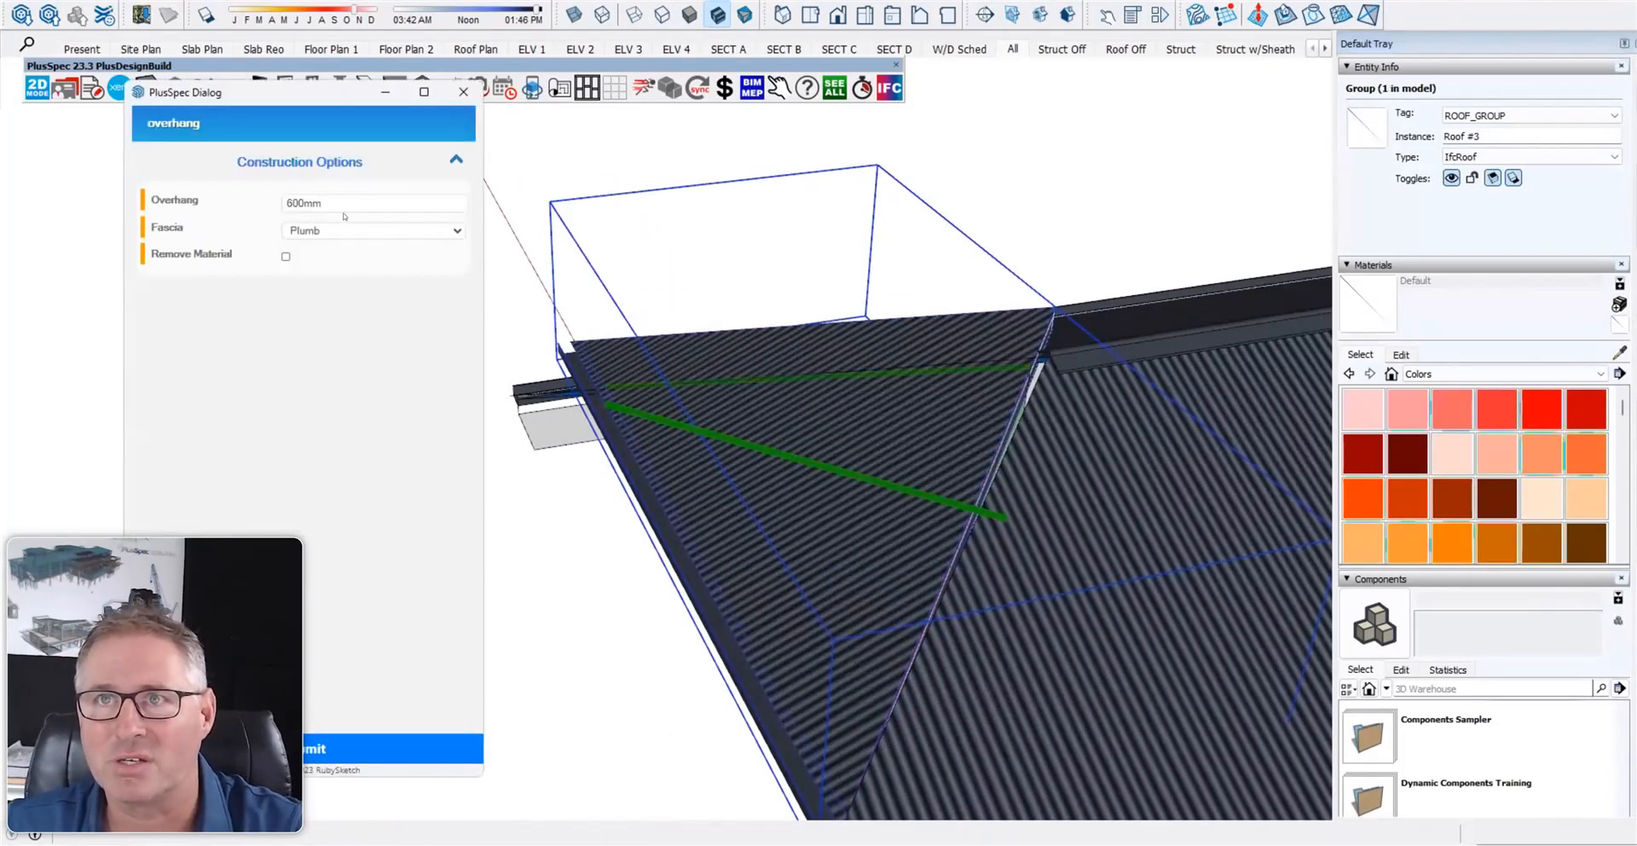
pyautogui.moveTo(337, 205); pyautogui.dragTo(220, 205)
pyautogui.write('0')
pyautogui.click(381, 749)
pyautogui.moveTo(1108, 597); pyautogui.dragTo(932, 479, button='middle')
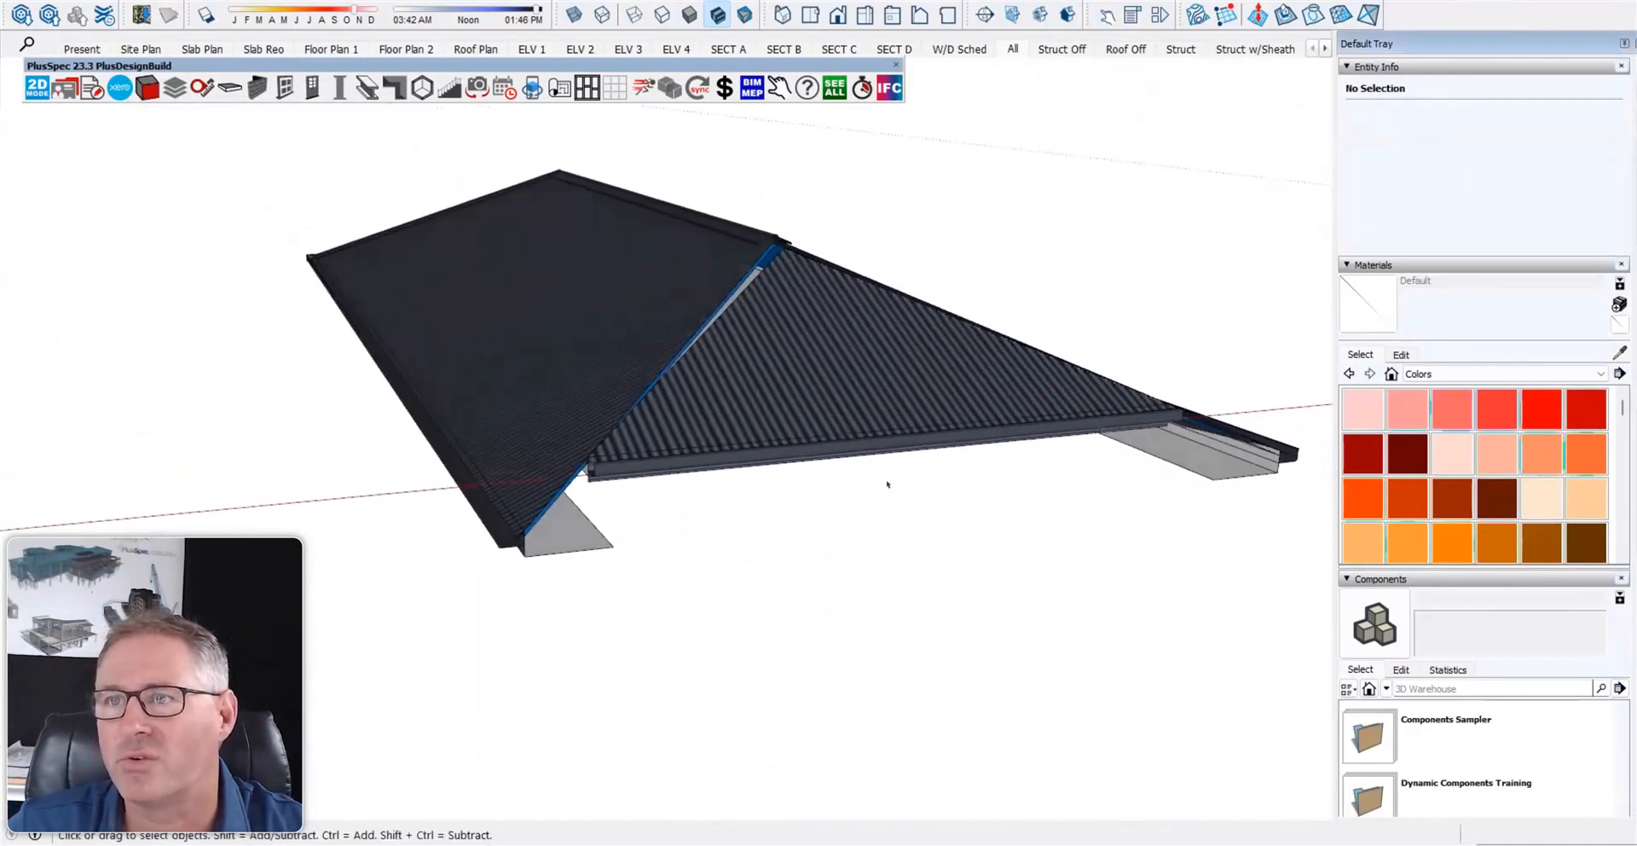
pyautogui.moveTo(786, 464); pyautogui.dragTo(820, 410, button='middle')
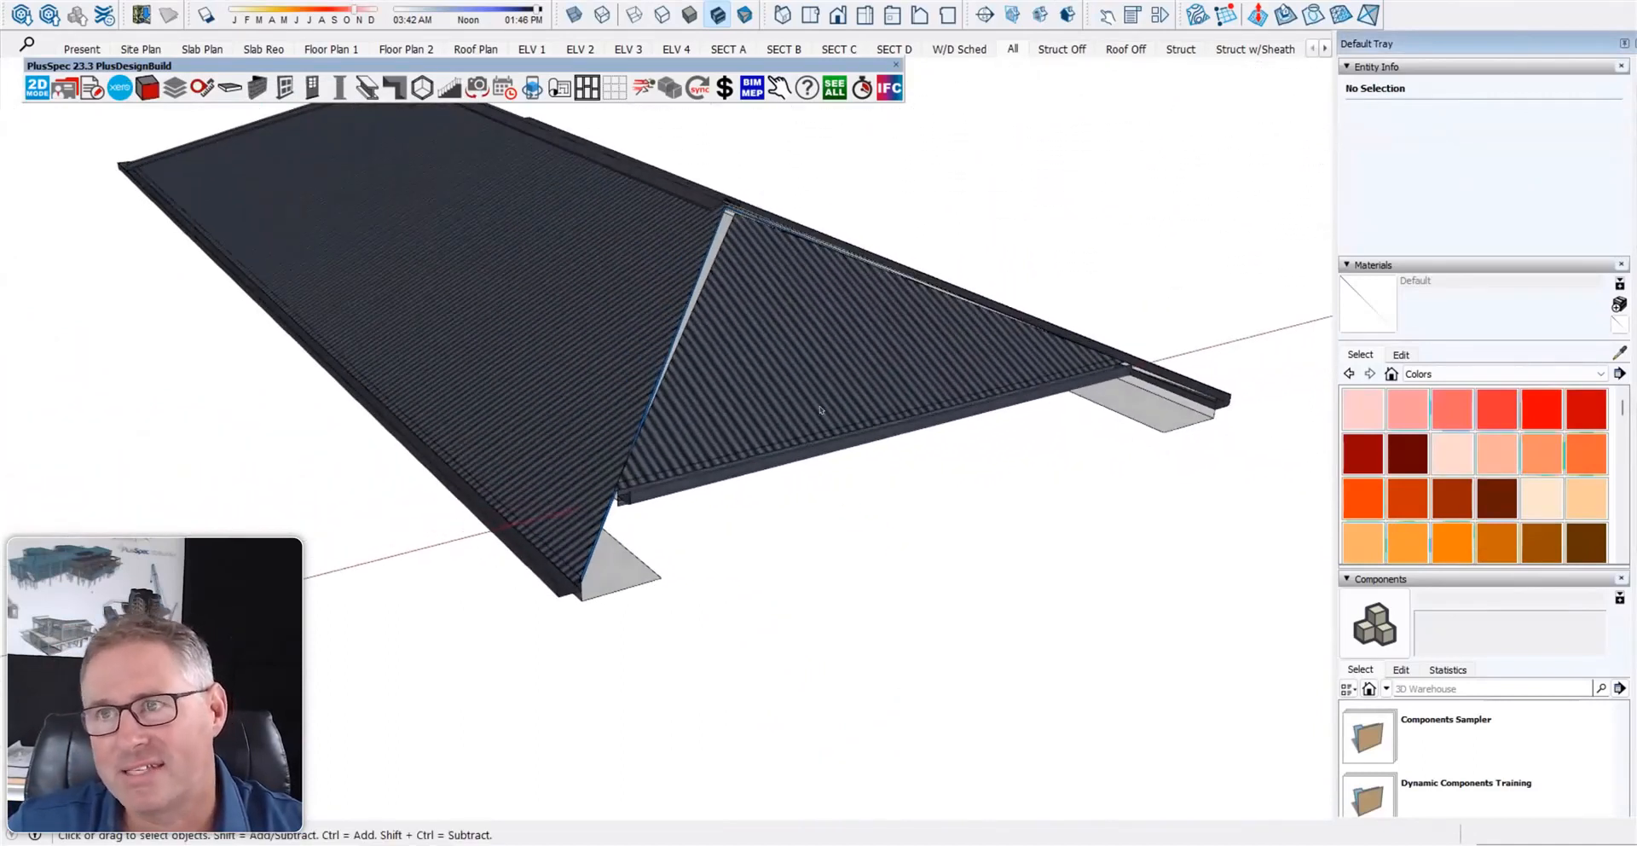
# - Mark the triangular skillion roof as Existing and Renovate/Remodel, with Replace Material enabled for its Stramit Corrugated Ironstone (0.42) roofing
pyautogui.click(795, 379)
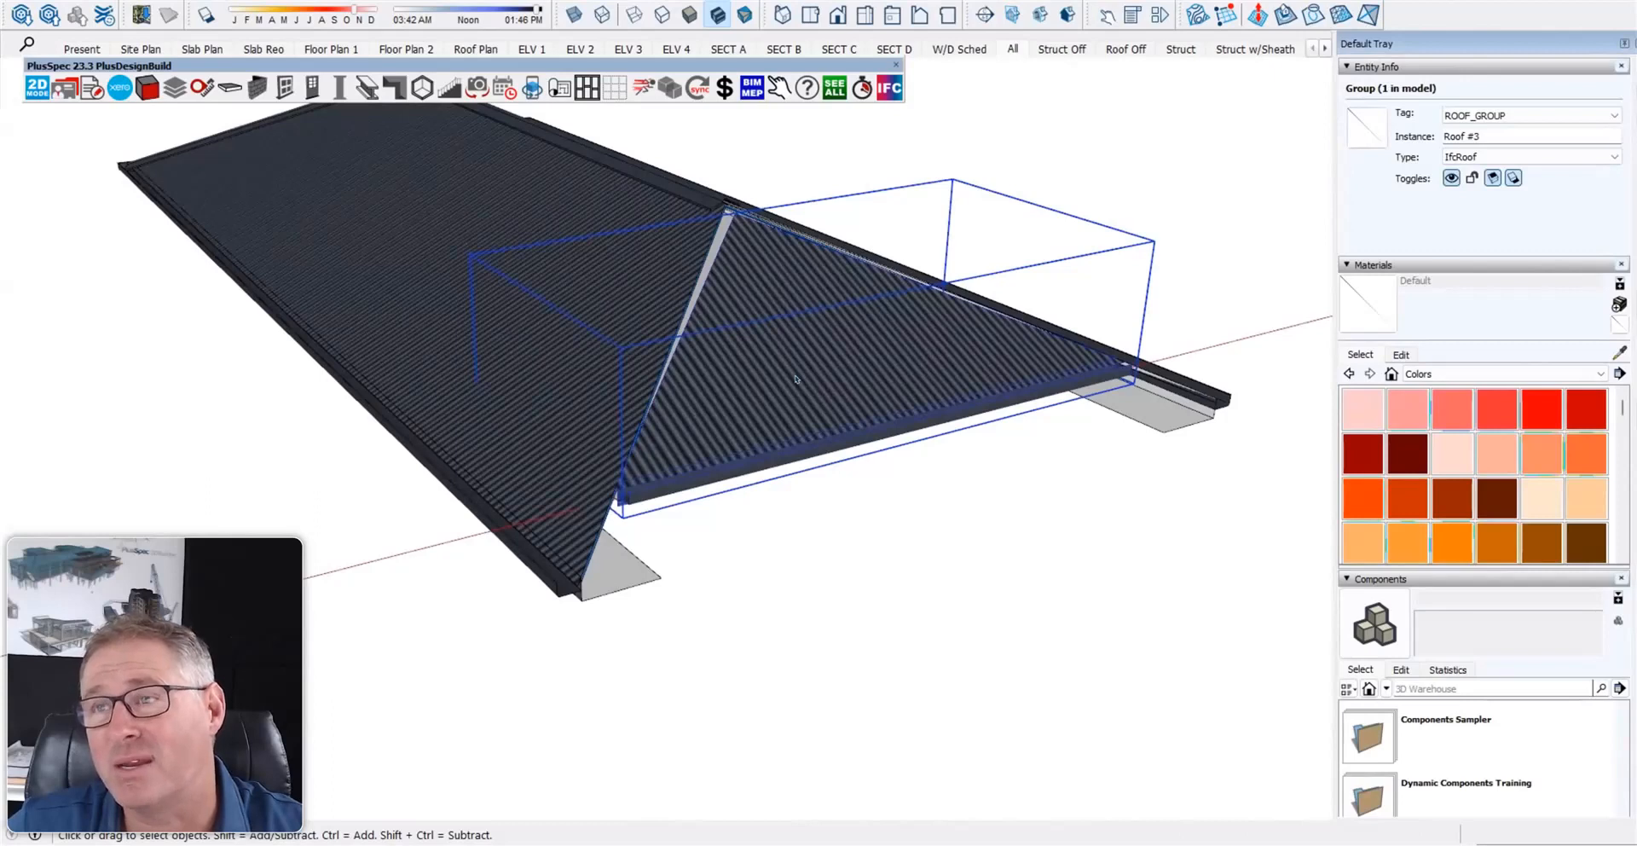
pyautogui.rightClick(796, 379)
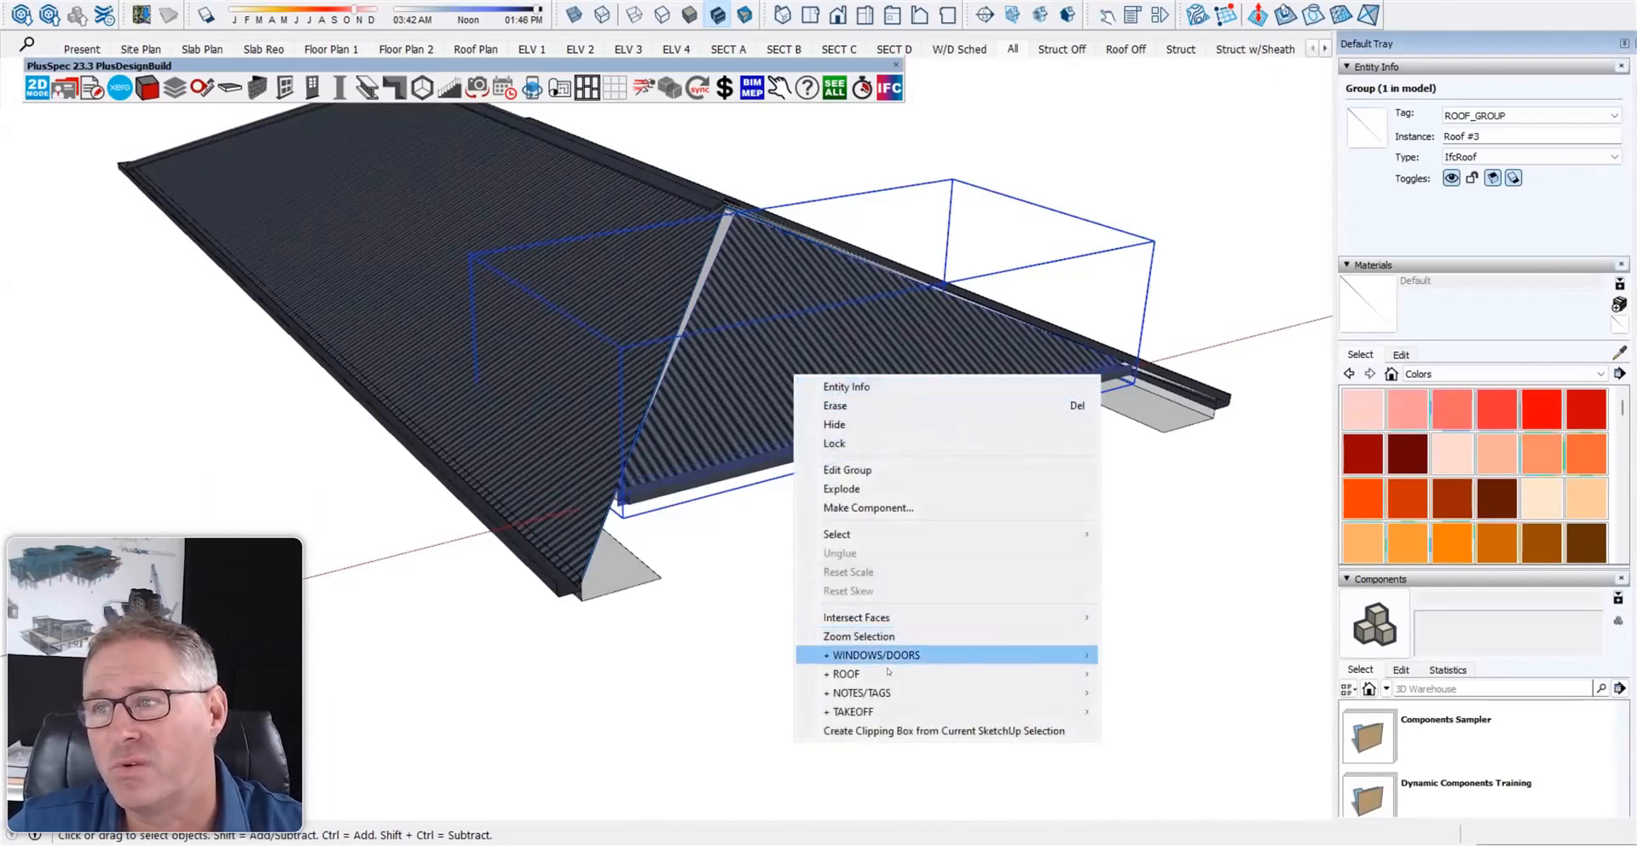
pyautogui.moveTo(888, 673)
pyautogui.click(1128, 678)
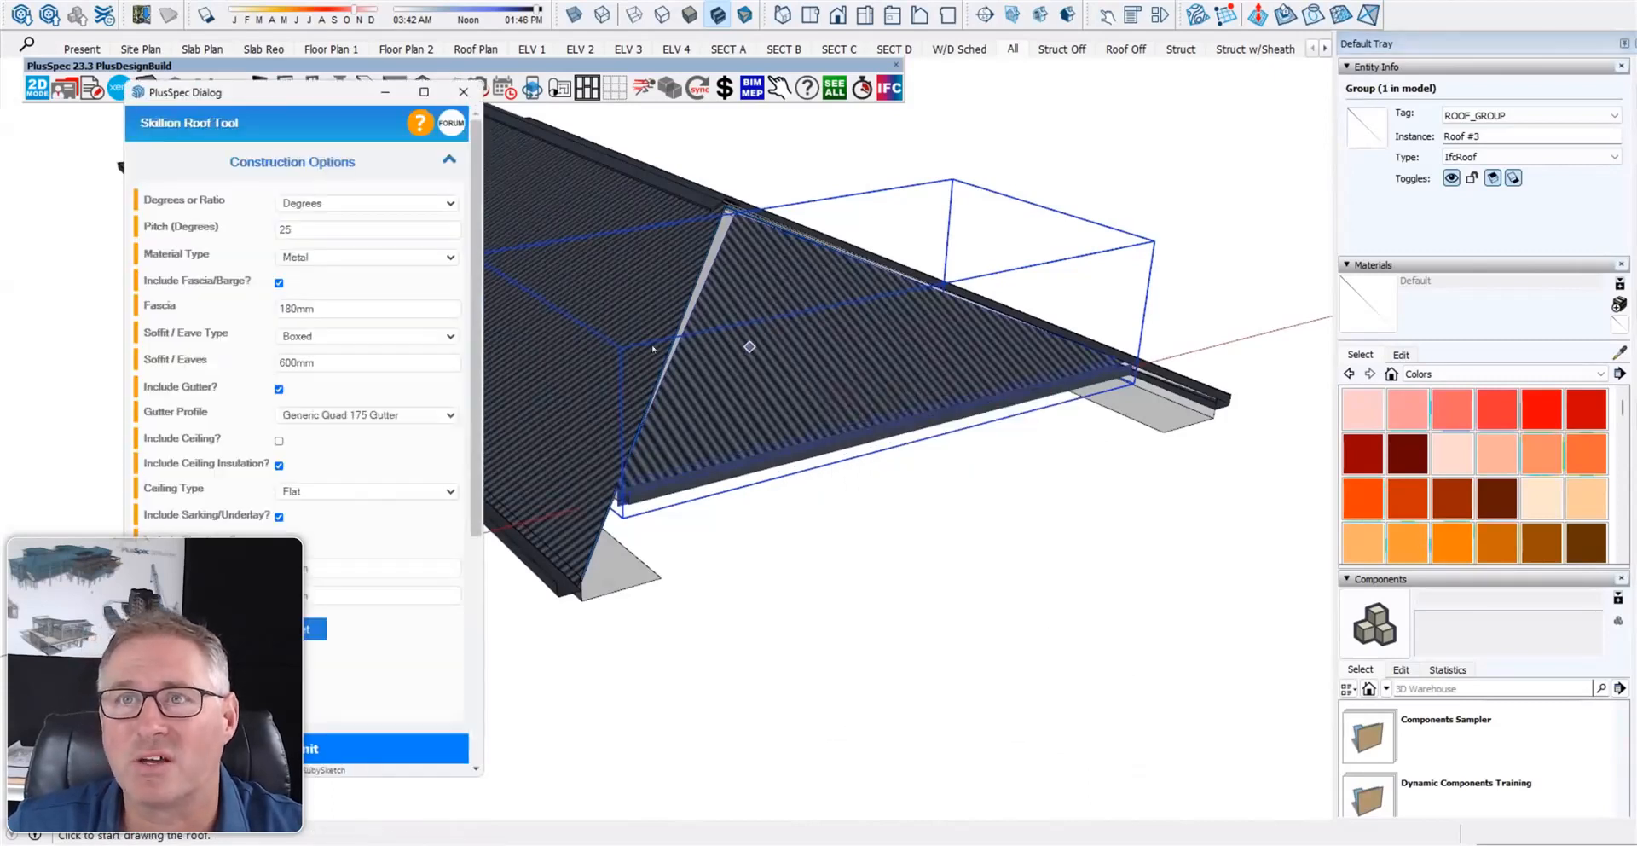
pyautogui.moveTo(288, 98); pyautogui.dragTo(403, 60)
pyautogui.scroll(-3, 401, 513)
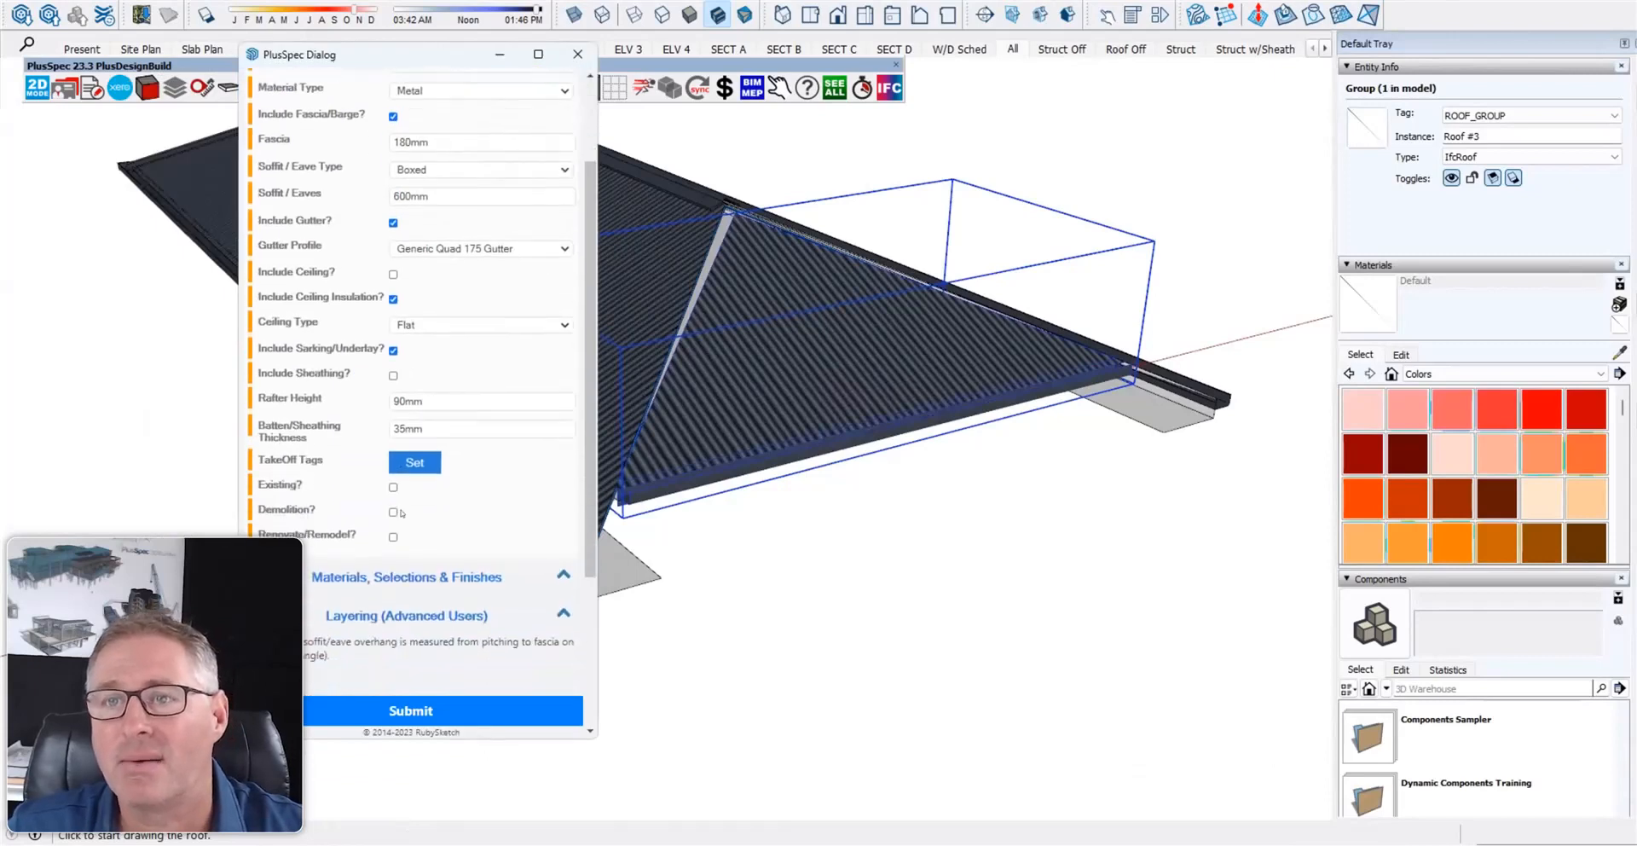
pyautogui.click(393, 494)
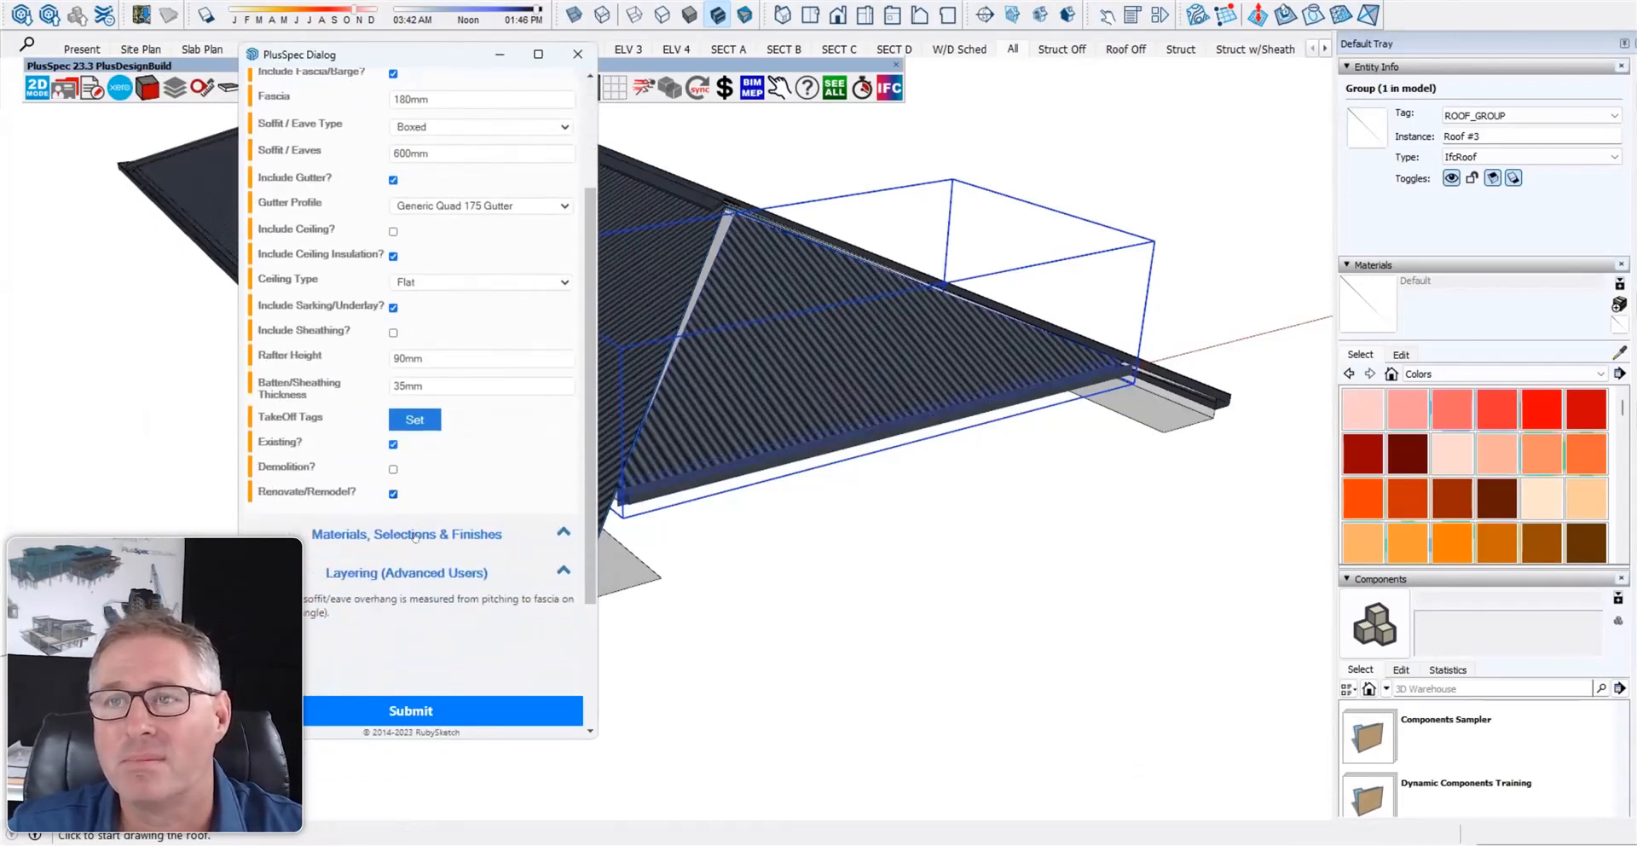
pyautogui.click(416, 536)
pyautogui.scroll(-3, 458, 490)
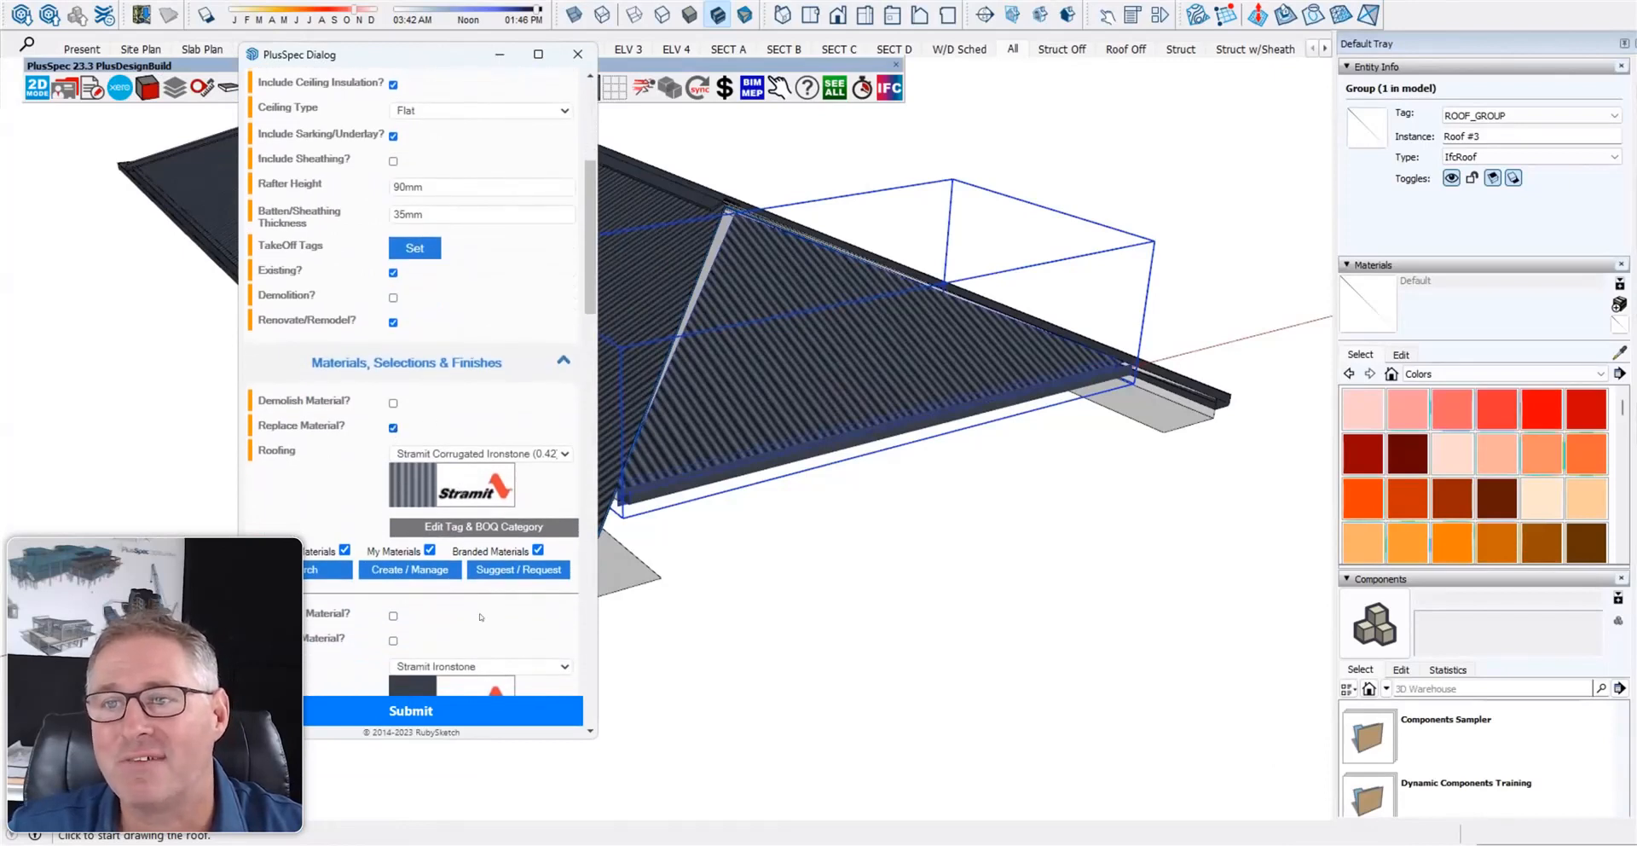
pyautogui.click(676, 686)
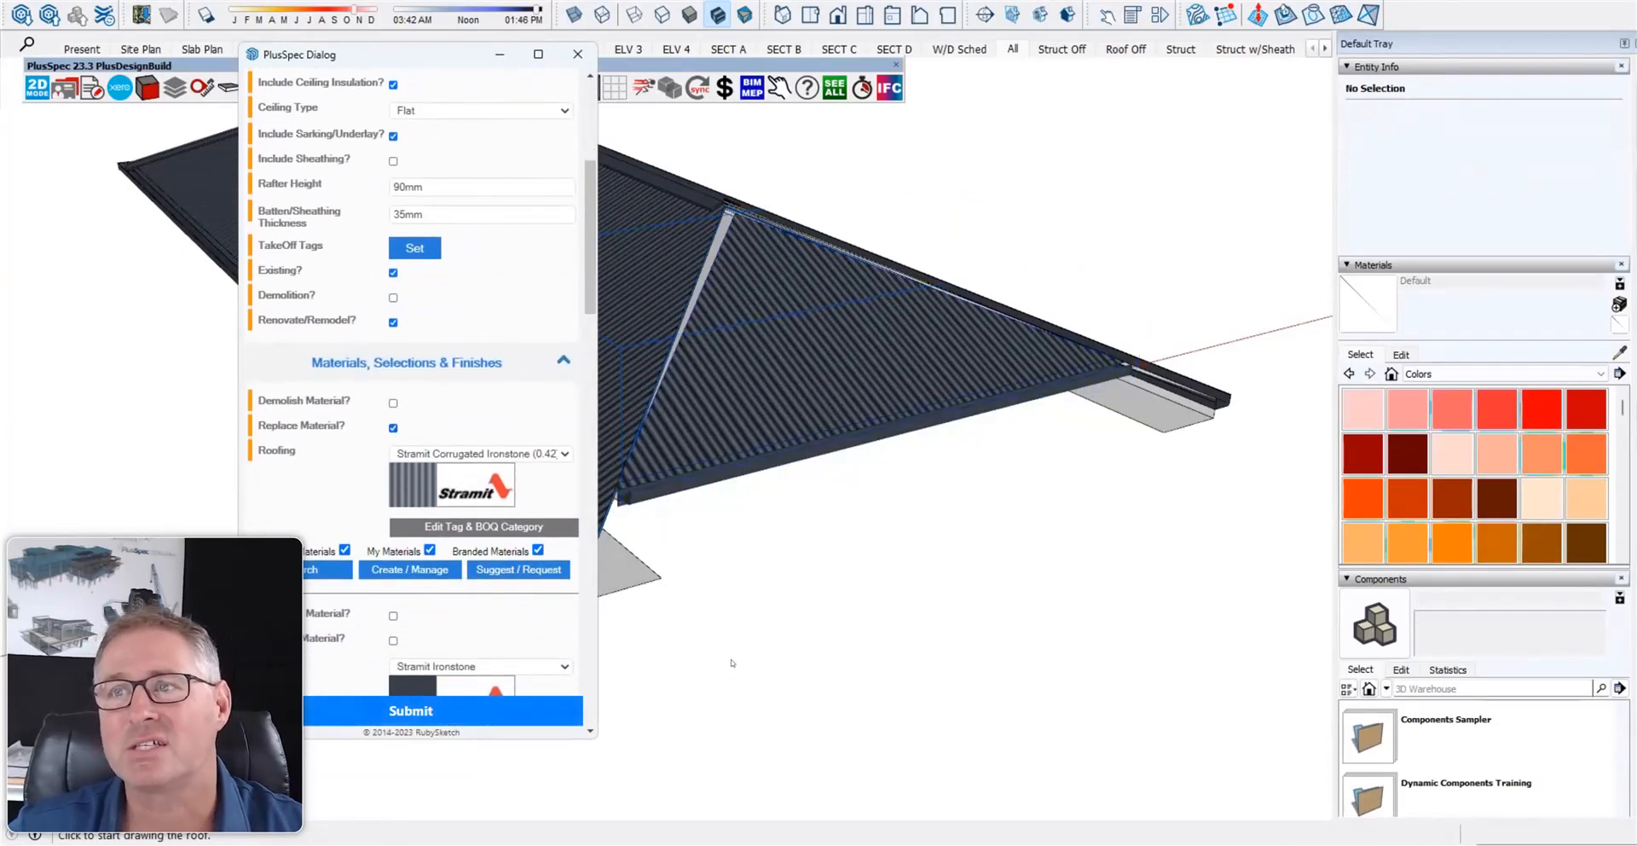
pyautogui.click(578, 54)
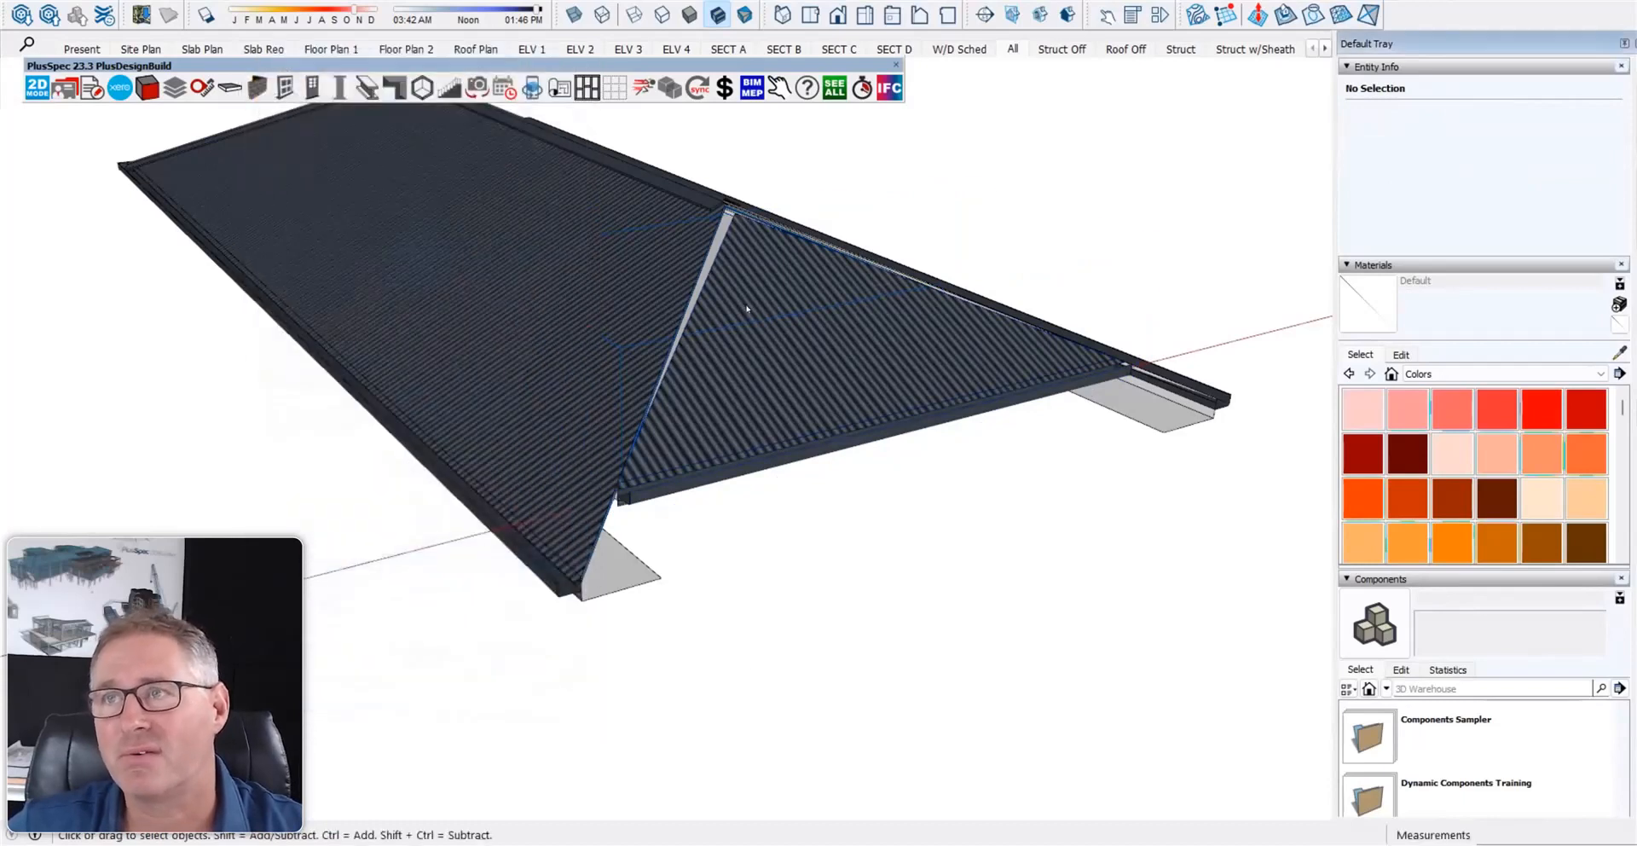
# - Run a takeoff of only the triangular skillion roof and examine the items in its Roofing category
pyautogui.rightClick(747, 309)
pyautogui.moveTo(839, 603)
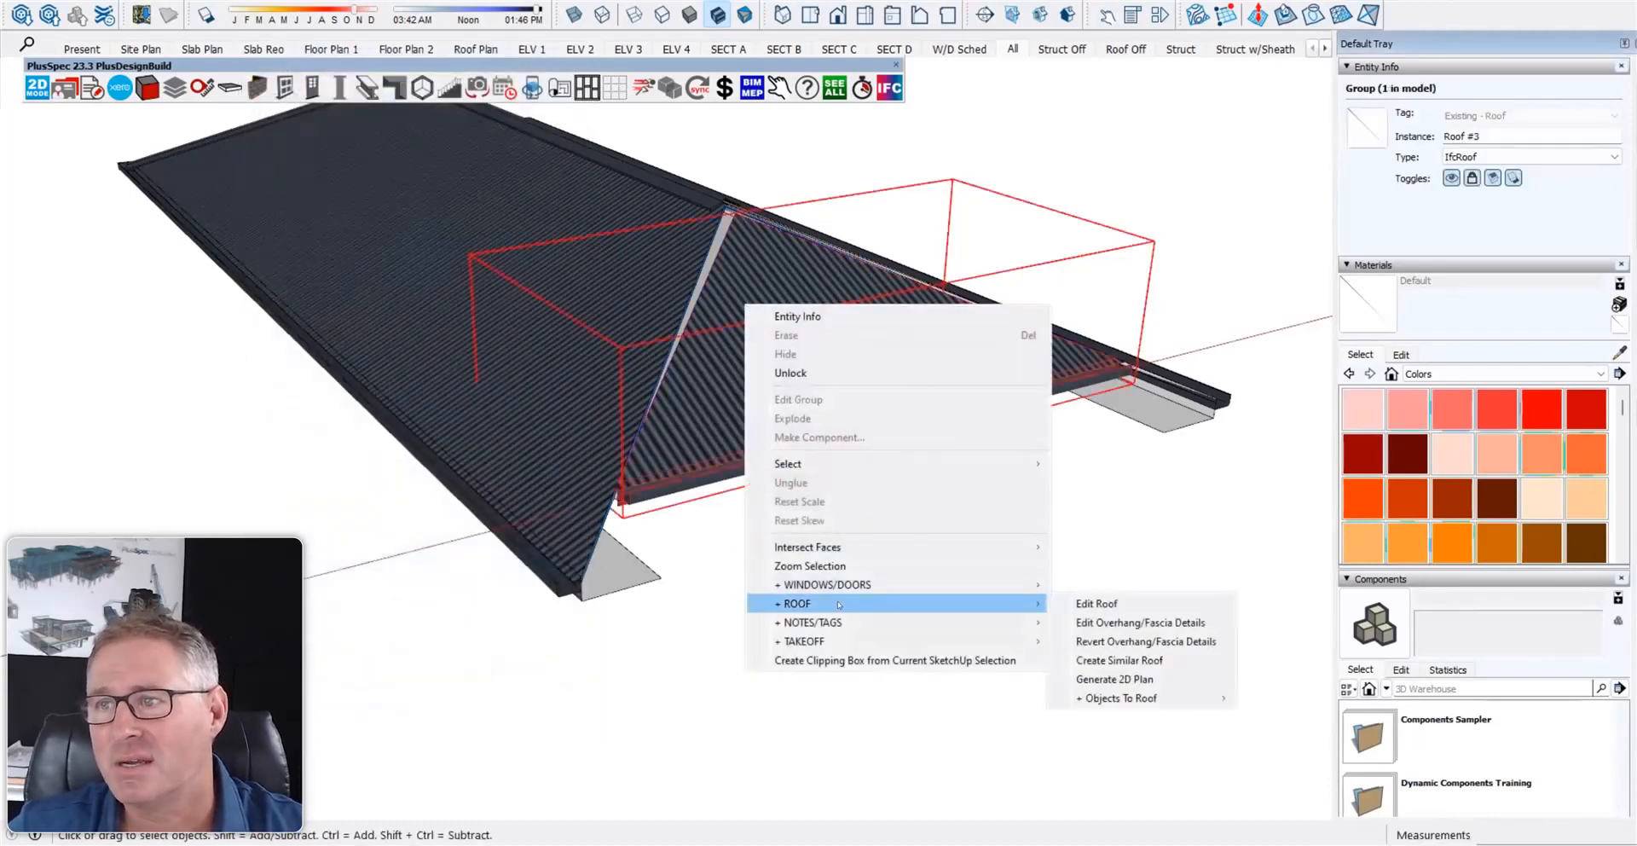
pyautogui.moveTo(844, 642)
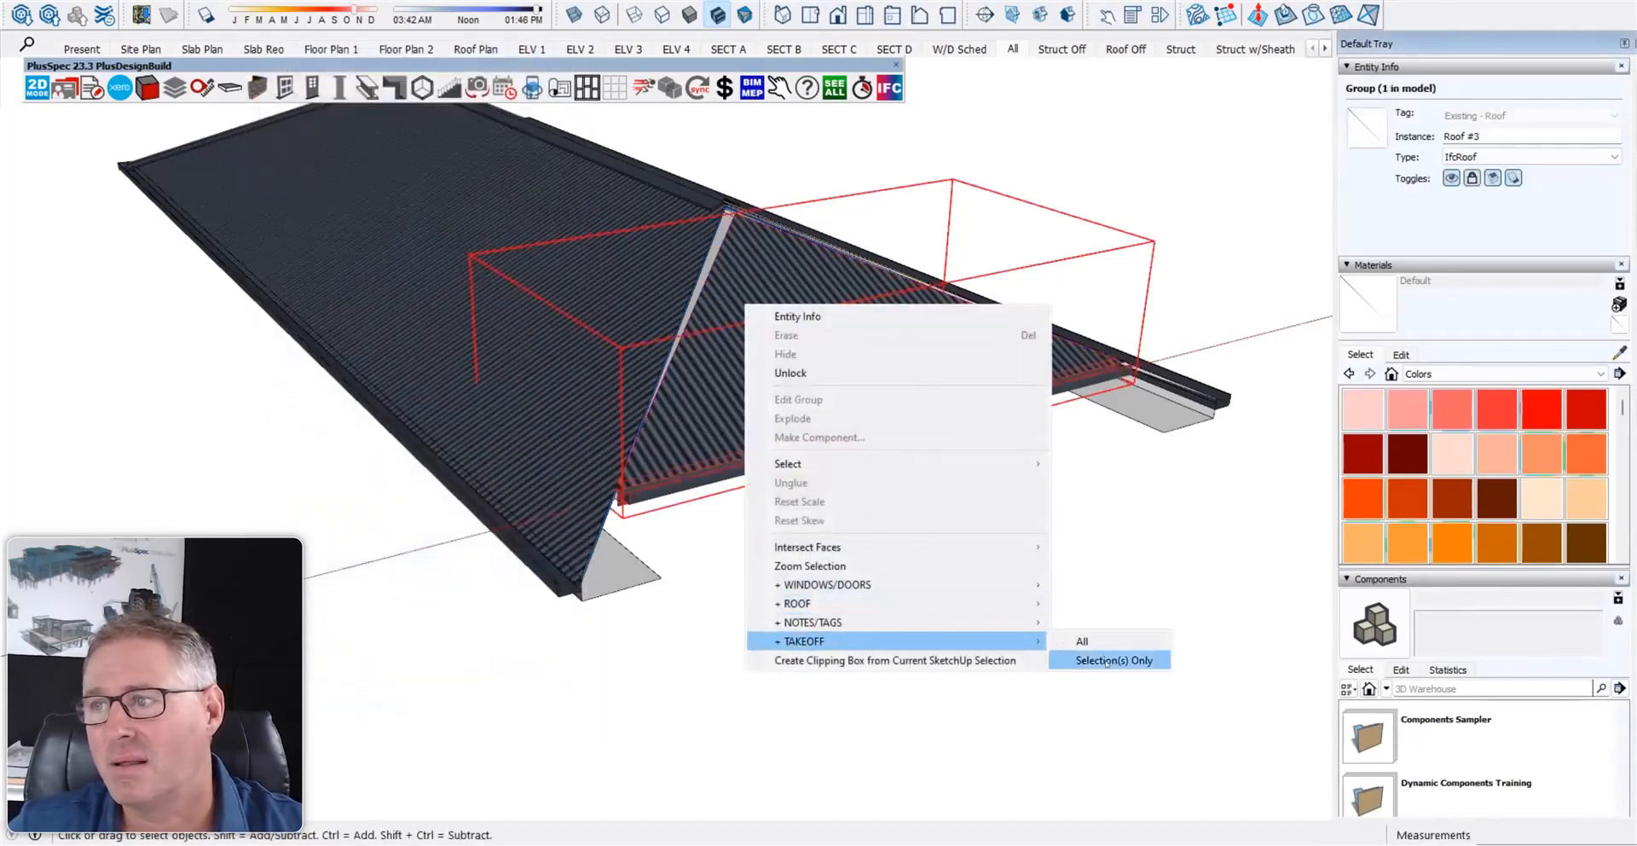
pyautogui.click(1107, 661)
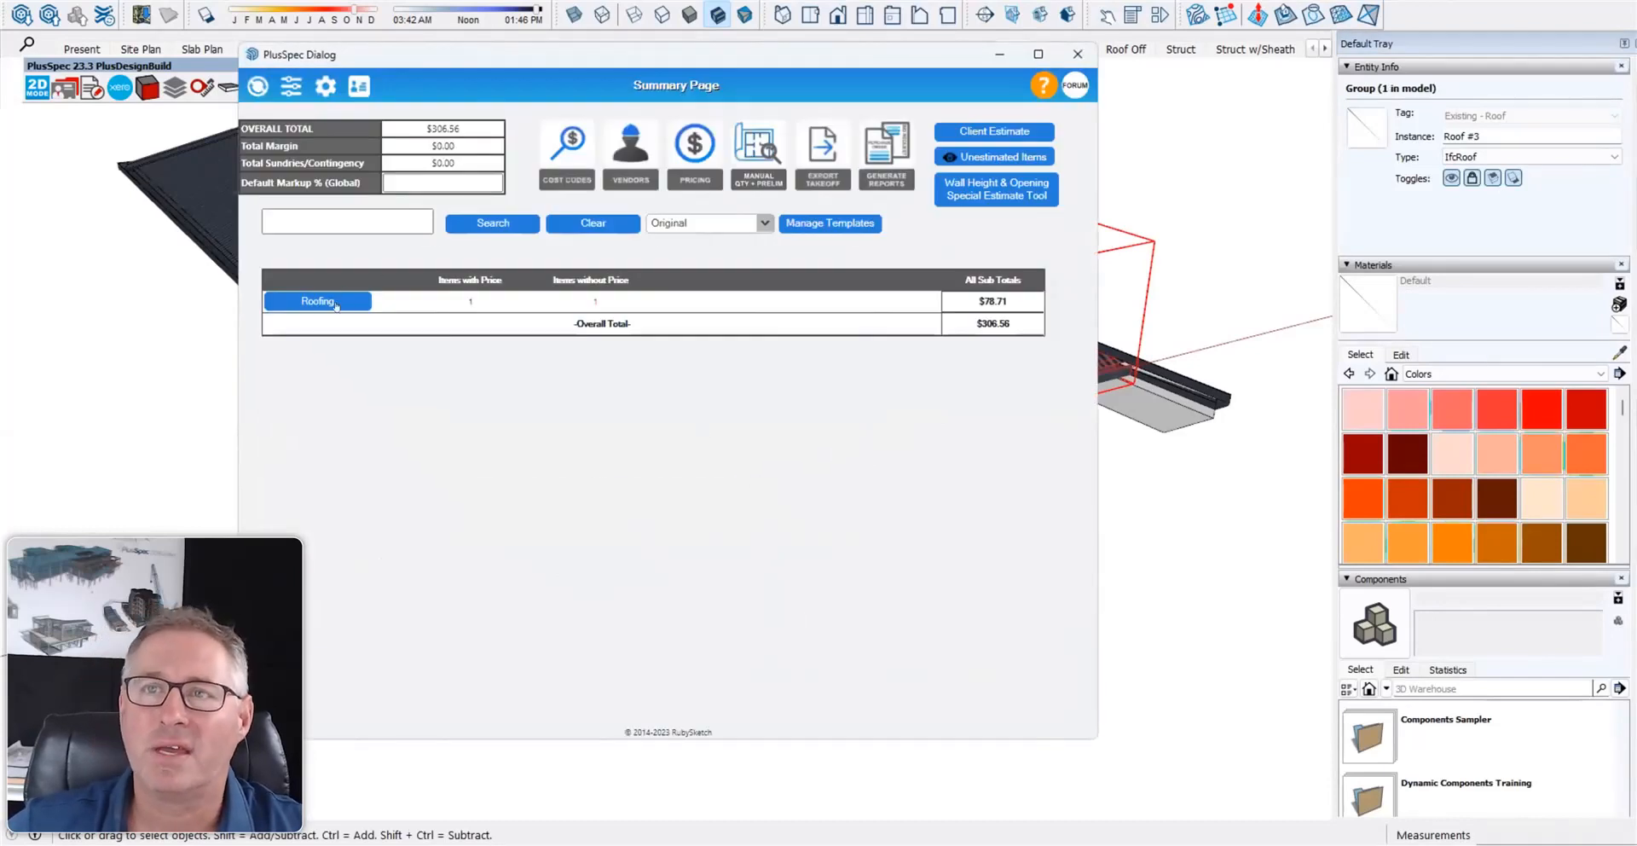
pyautogui.click(336, 304)
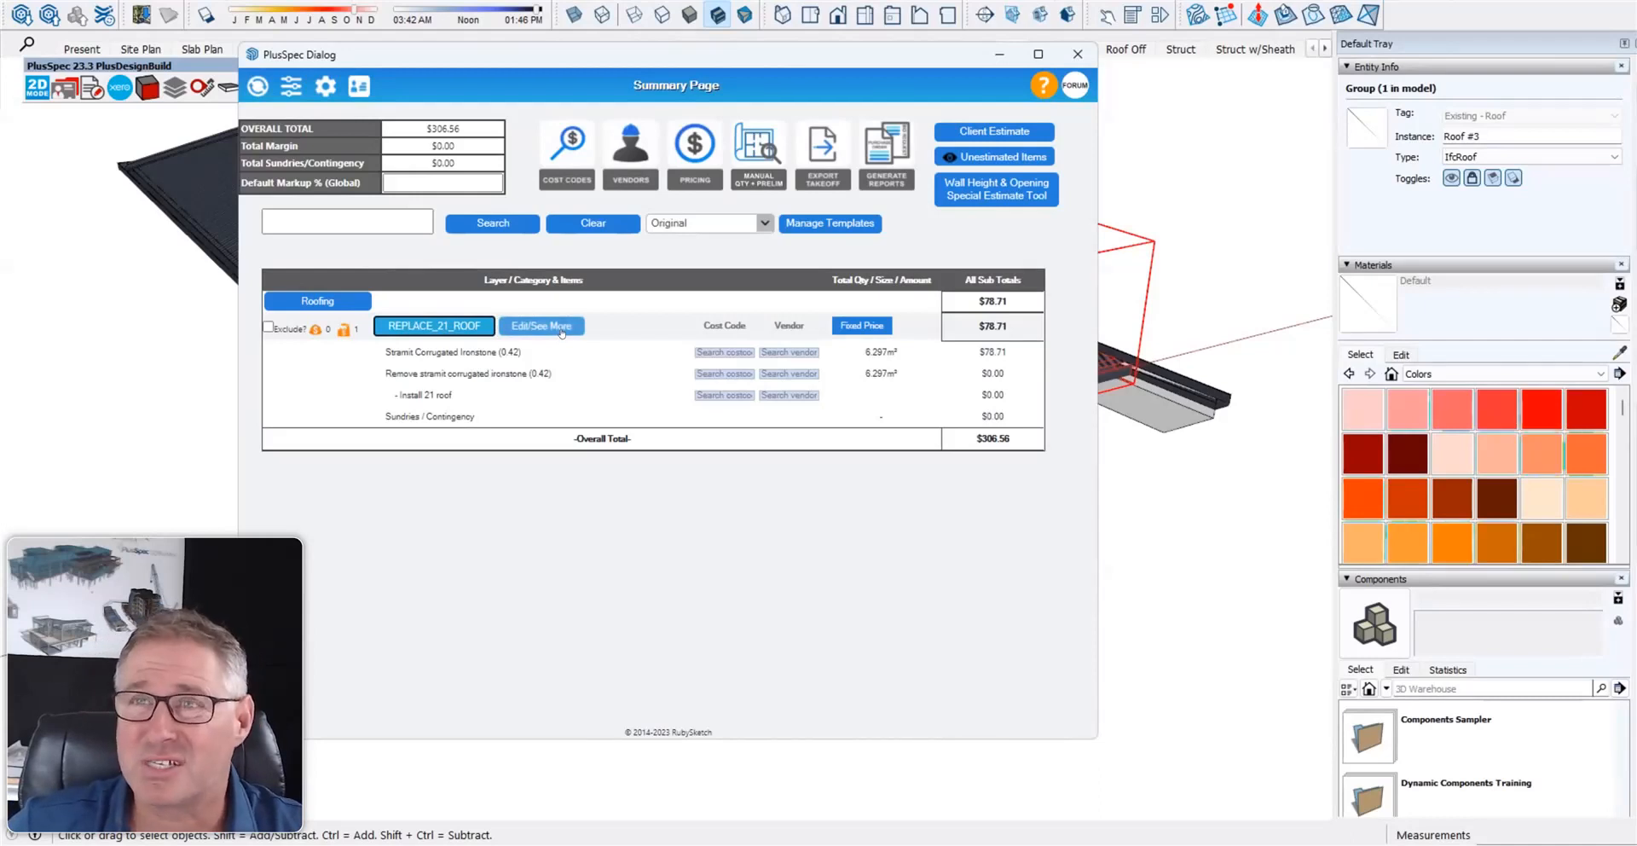
pyautogui.click(1078, 54)
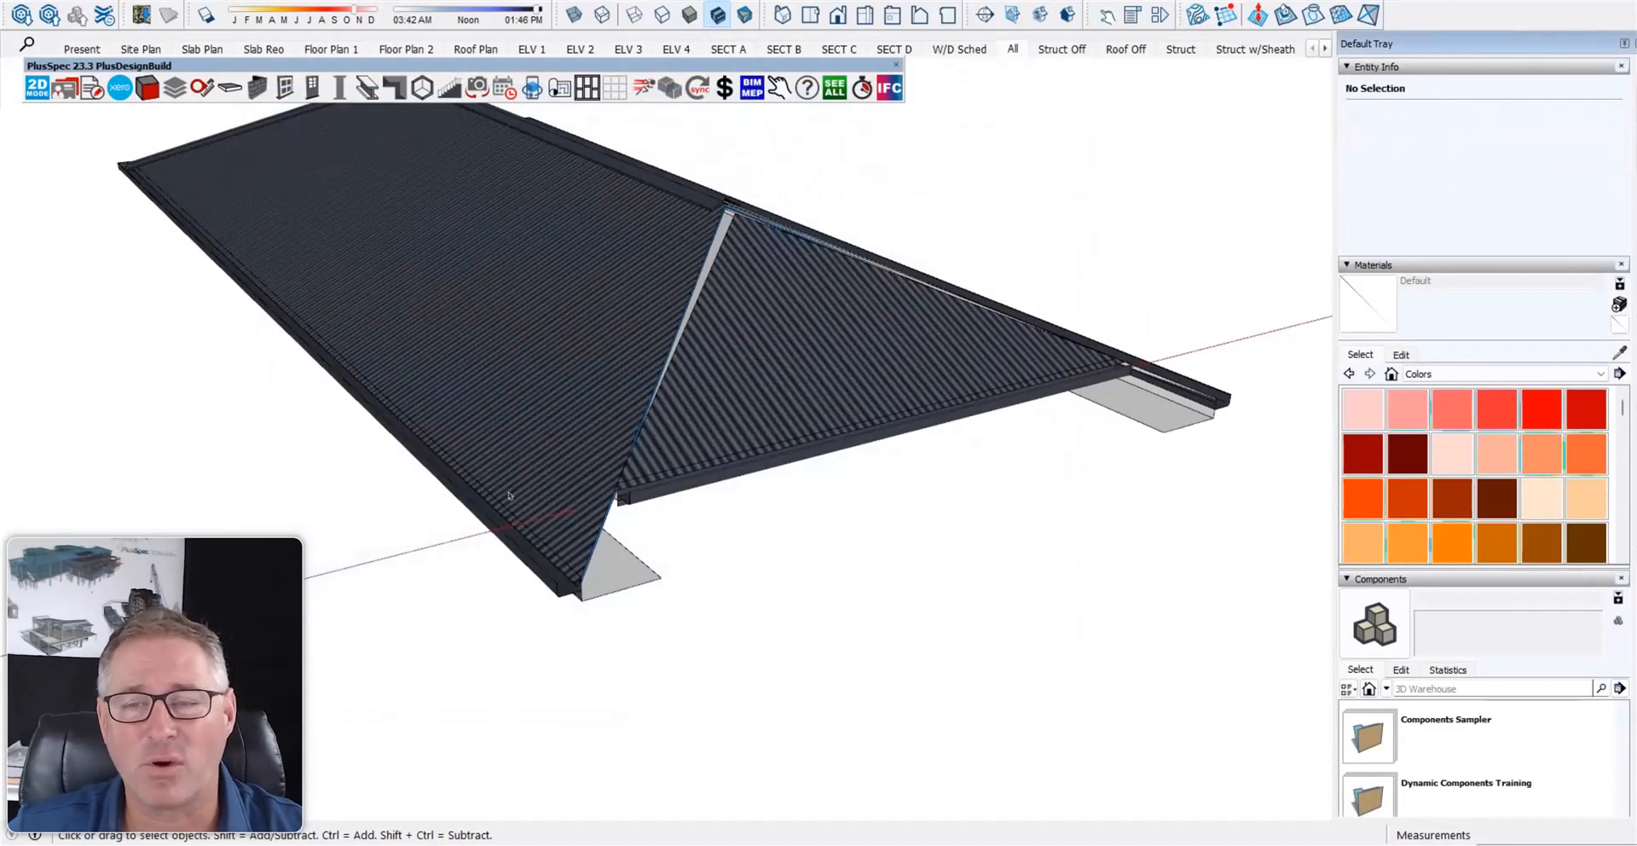
# - Draw a ground rectangle of about 9.7 by 12.3 m in the empty area in front of the existing roof
pyautogui.scroll(-3, 509, 496)
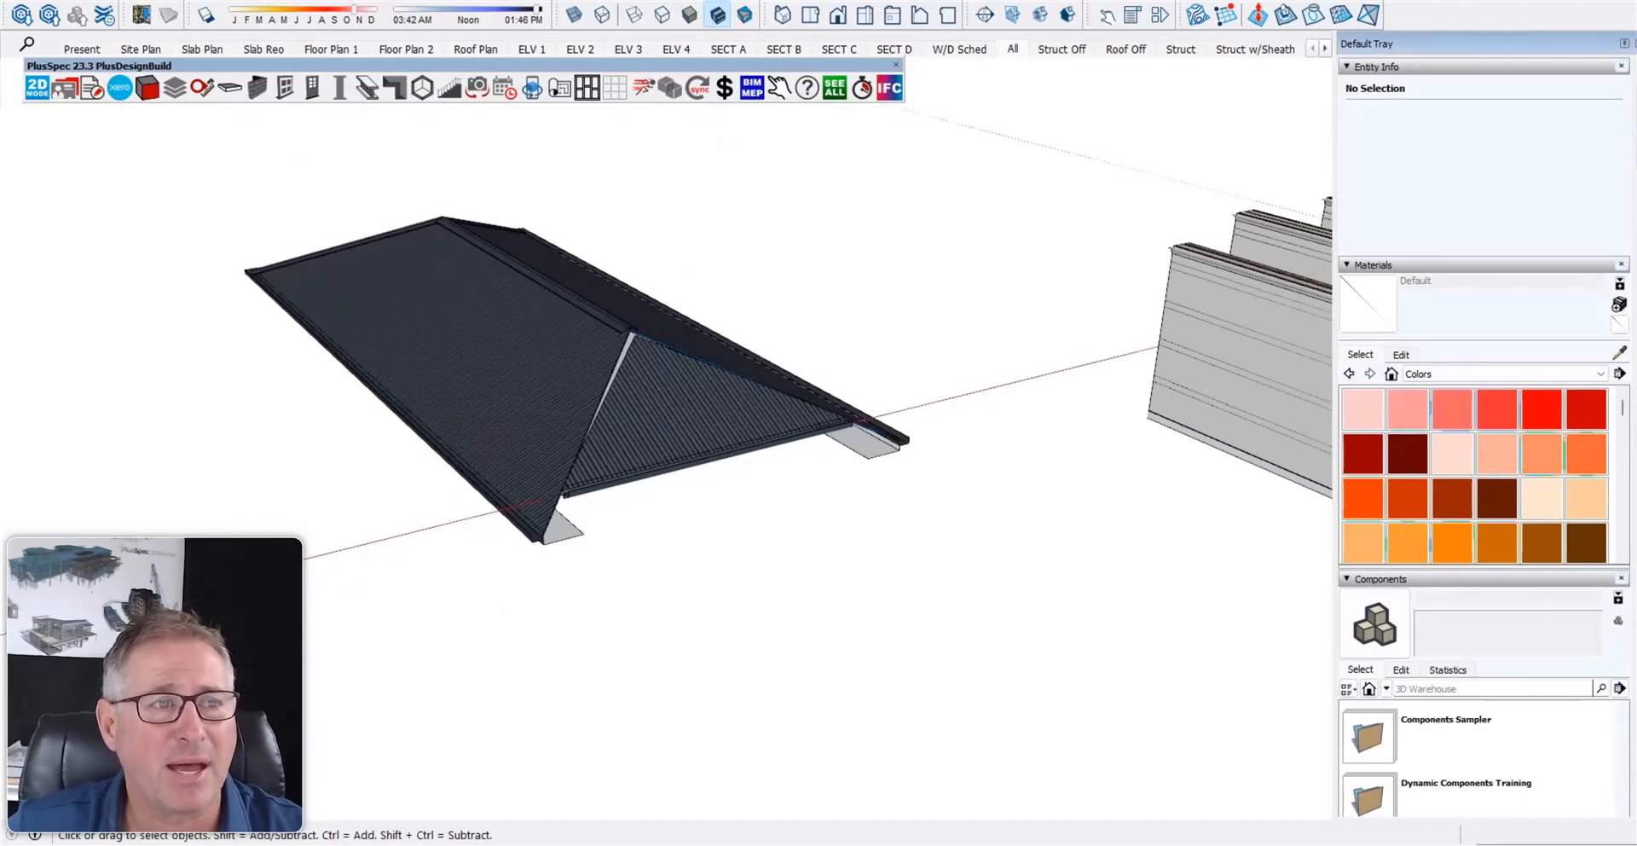
pyautogui.moveTo(401, 430); pyautogui.dragTo(550, 401, button='middle')
pyautogui.scroll(-6, 550, 401)
pyautogui.press('r')
pyautogui.click(496, 638)
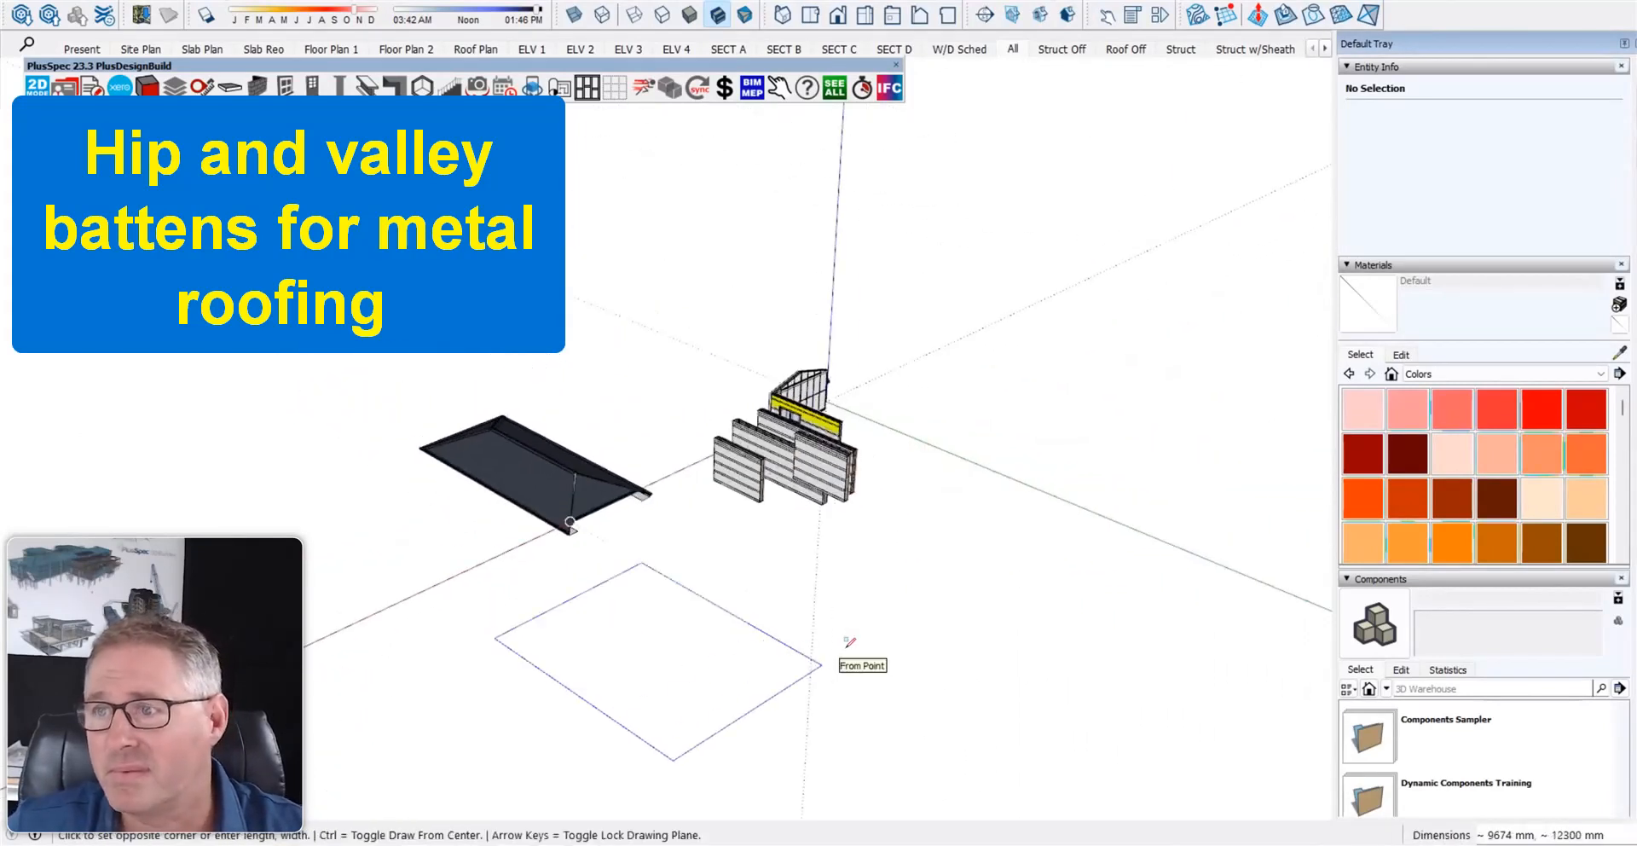
pyautogui.click(814, 667)
# - Add an adjoining rectangle of about 5.7 by 4.1 m from the first one's corner and delete their shared edge to form an L-shape
pyautogui.click(821, 665)
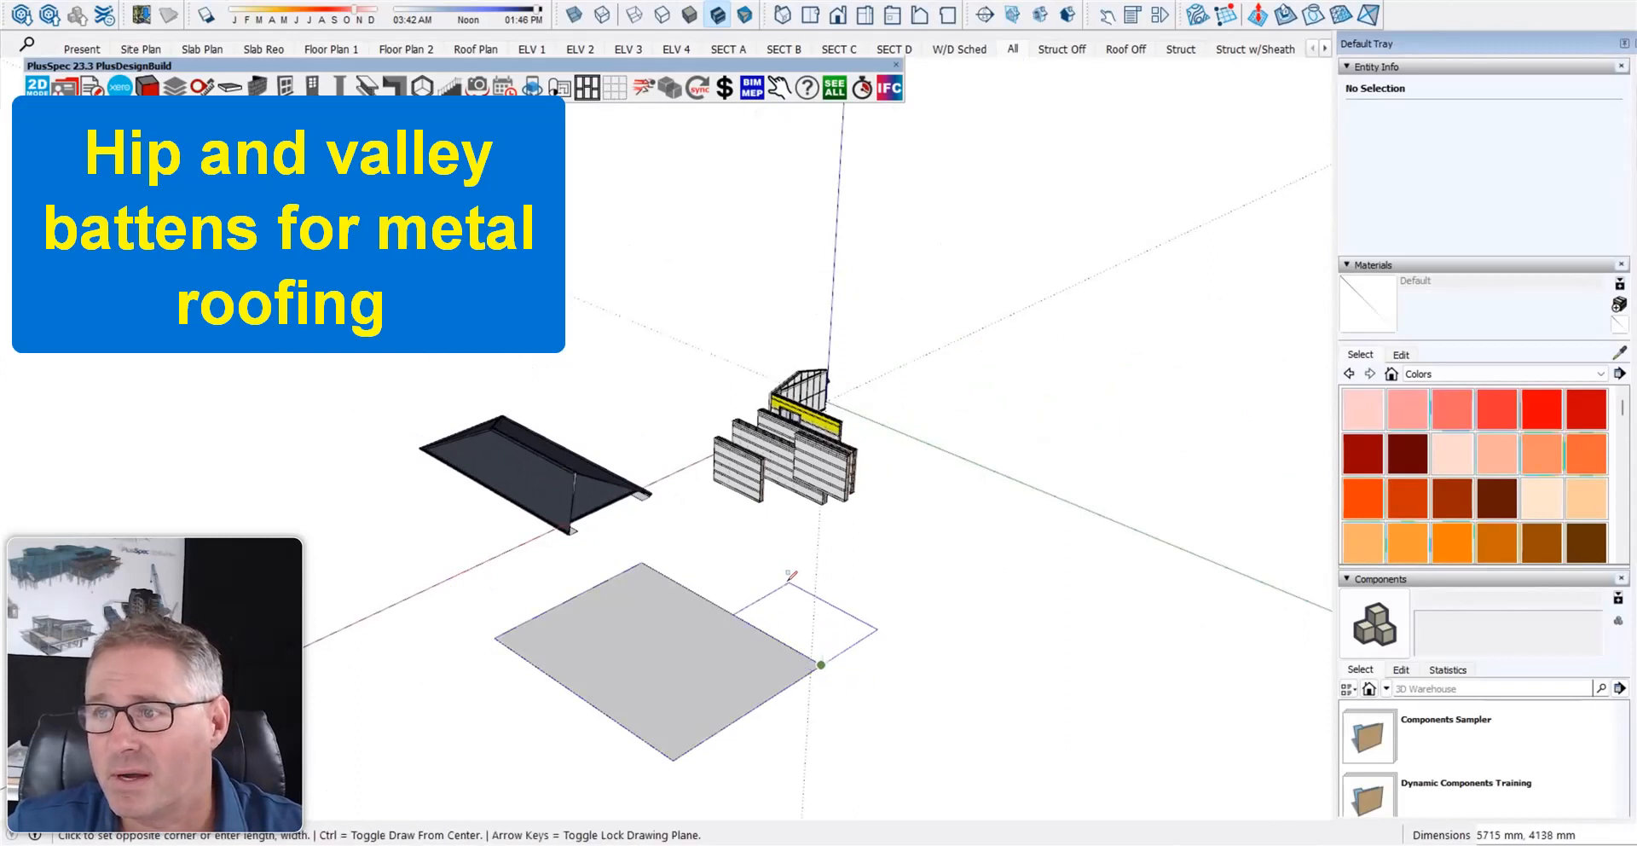
pyautogui.click(785, 580)
pyautogui.press('space')
pyautogui.click(784, 642)
pyautogui.press('Delete')
# - Create a metal hip roof on the L-shaped face with a 25-degree pitch, 180 mm plumb fascia and 600 mm boxed eaves
pyautogui.moveTo(731, 663); pyautogui.dragTo(694, 596, button='middle')
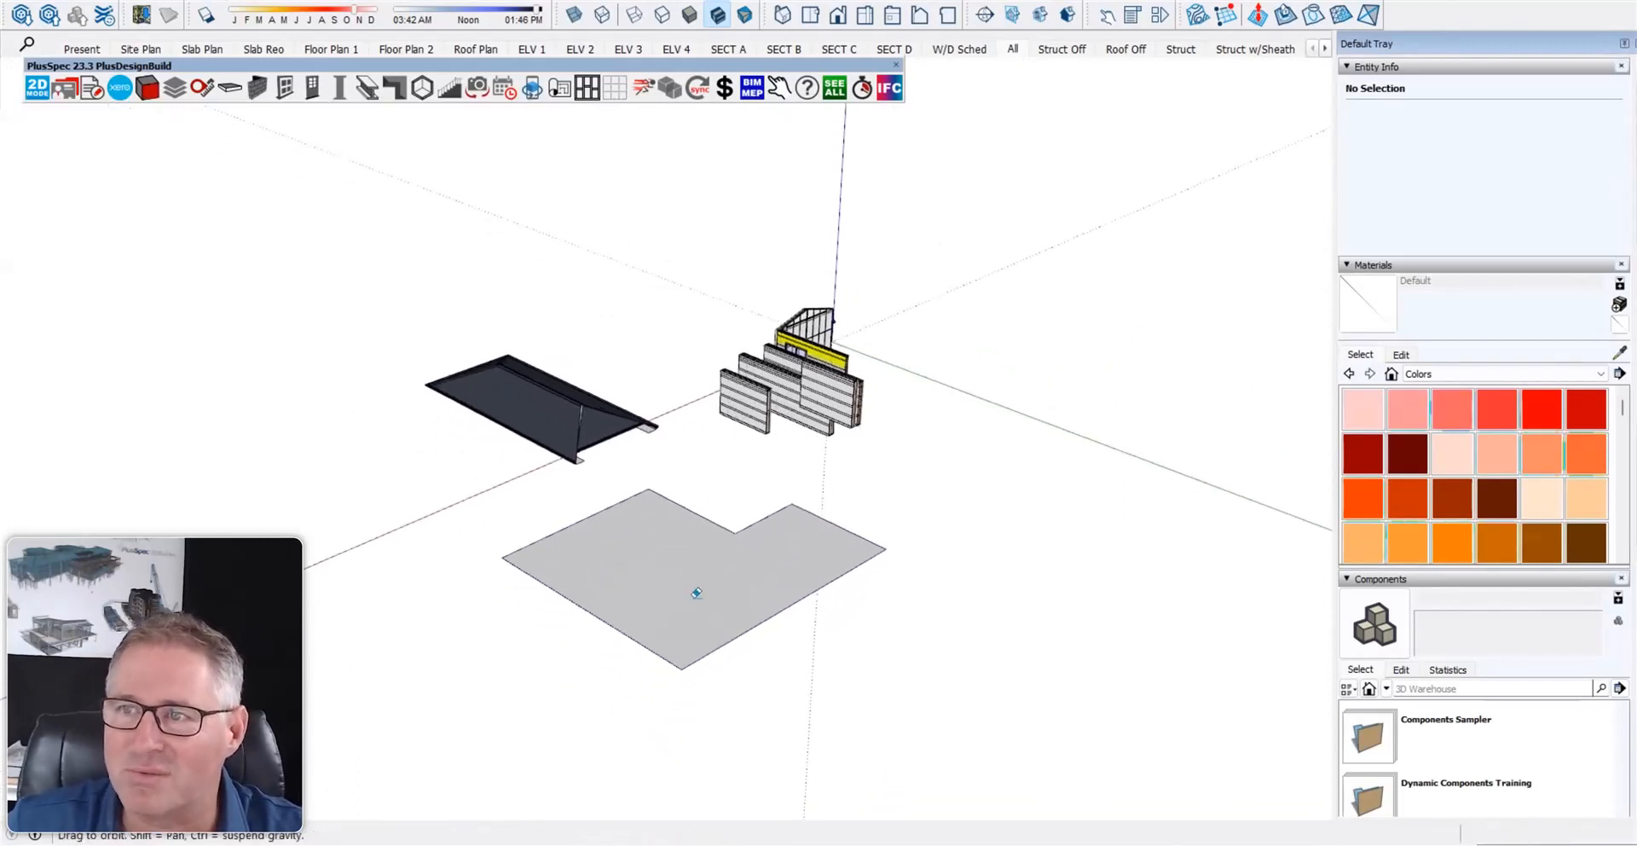
pyautogui.rightClick(658, 575)
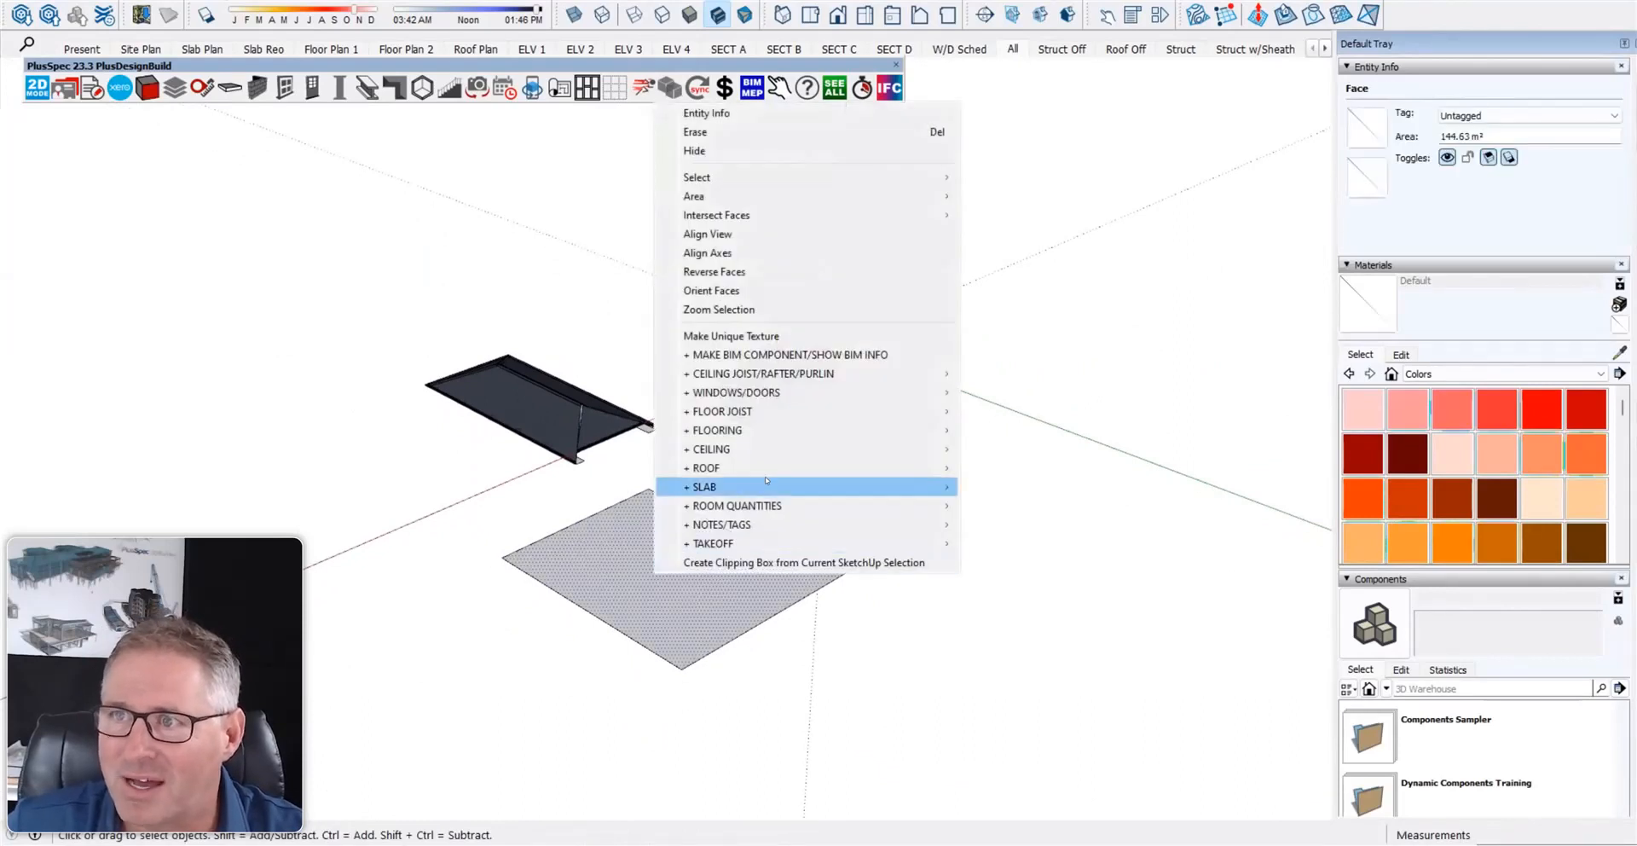
pyautogui.moveTo(819, 469)
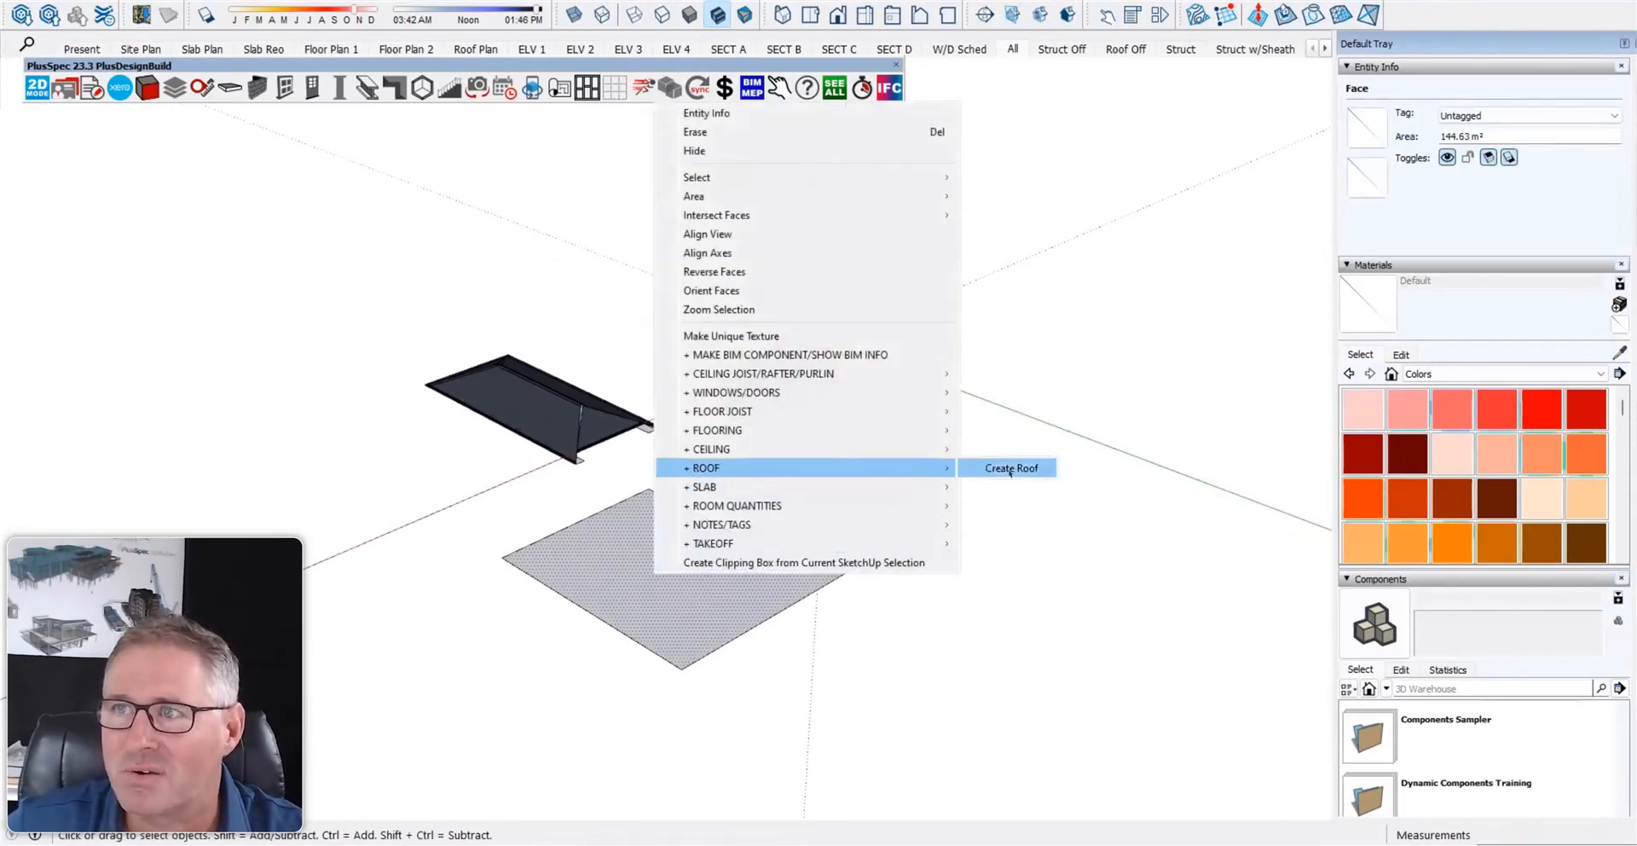
pyautogui.click(1010, 469)
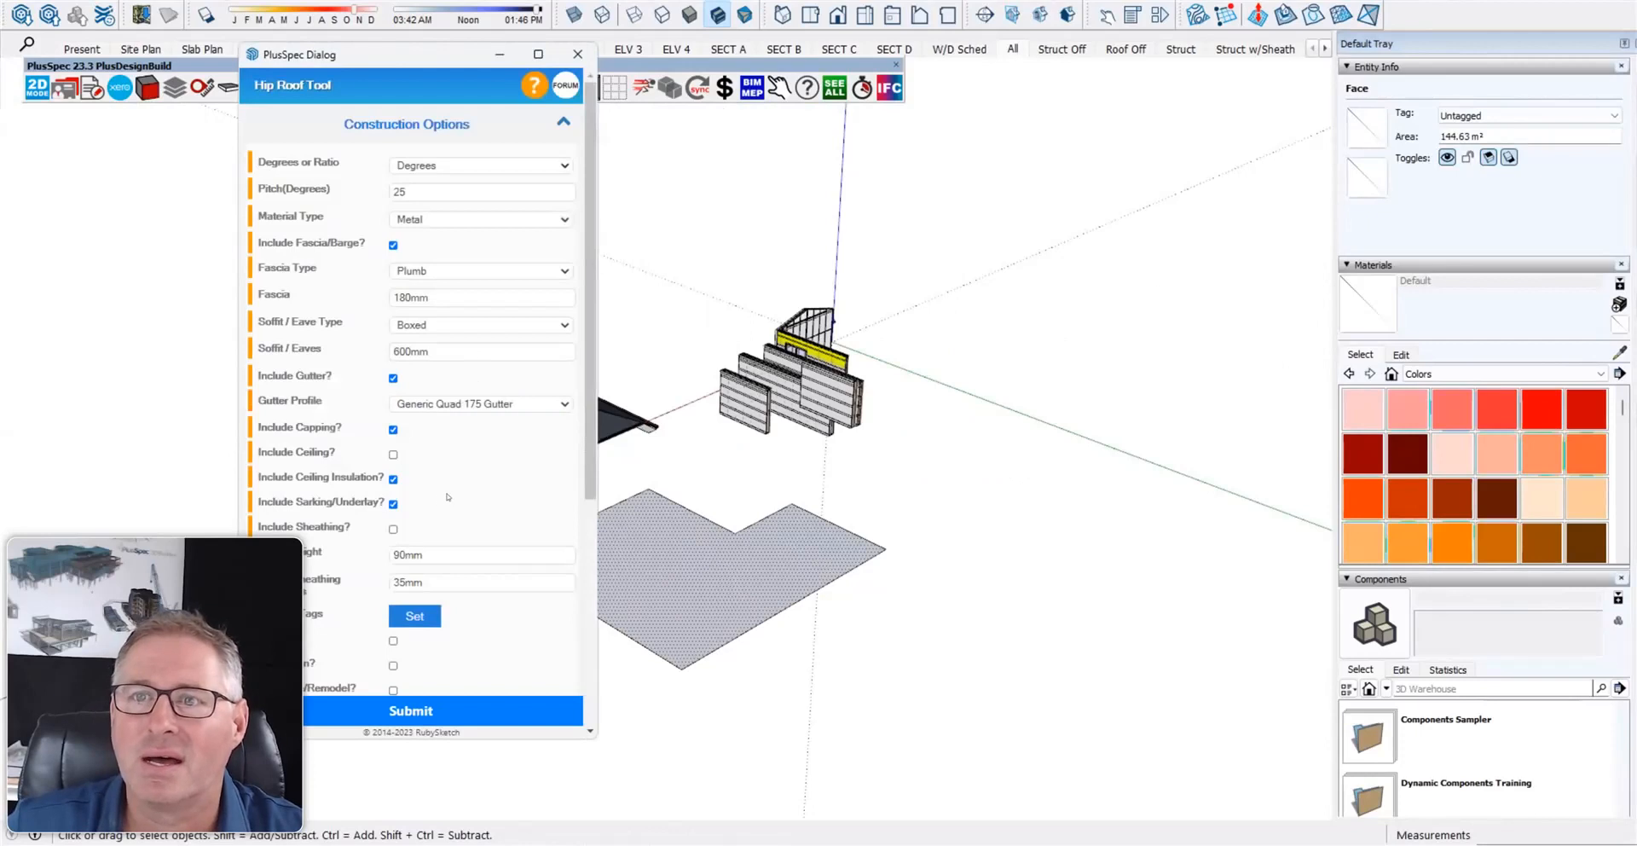
pyautogui.moveTo(433, 54); pyautogui.dragTo(1330, 82)
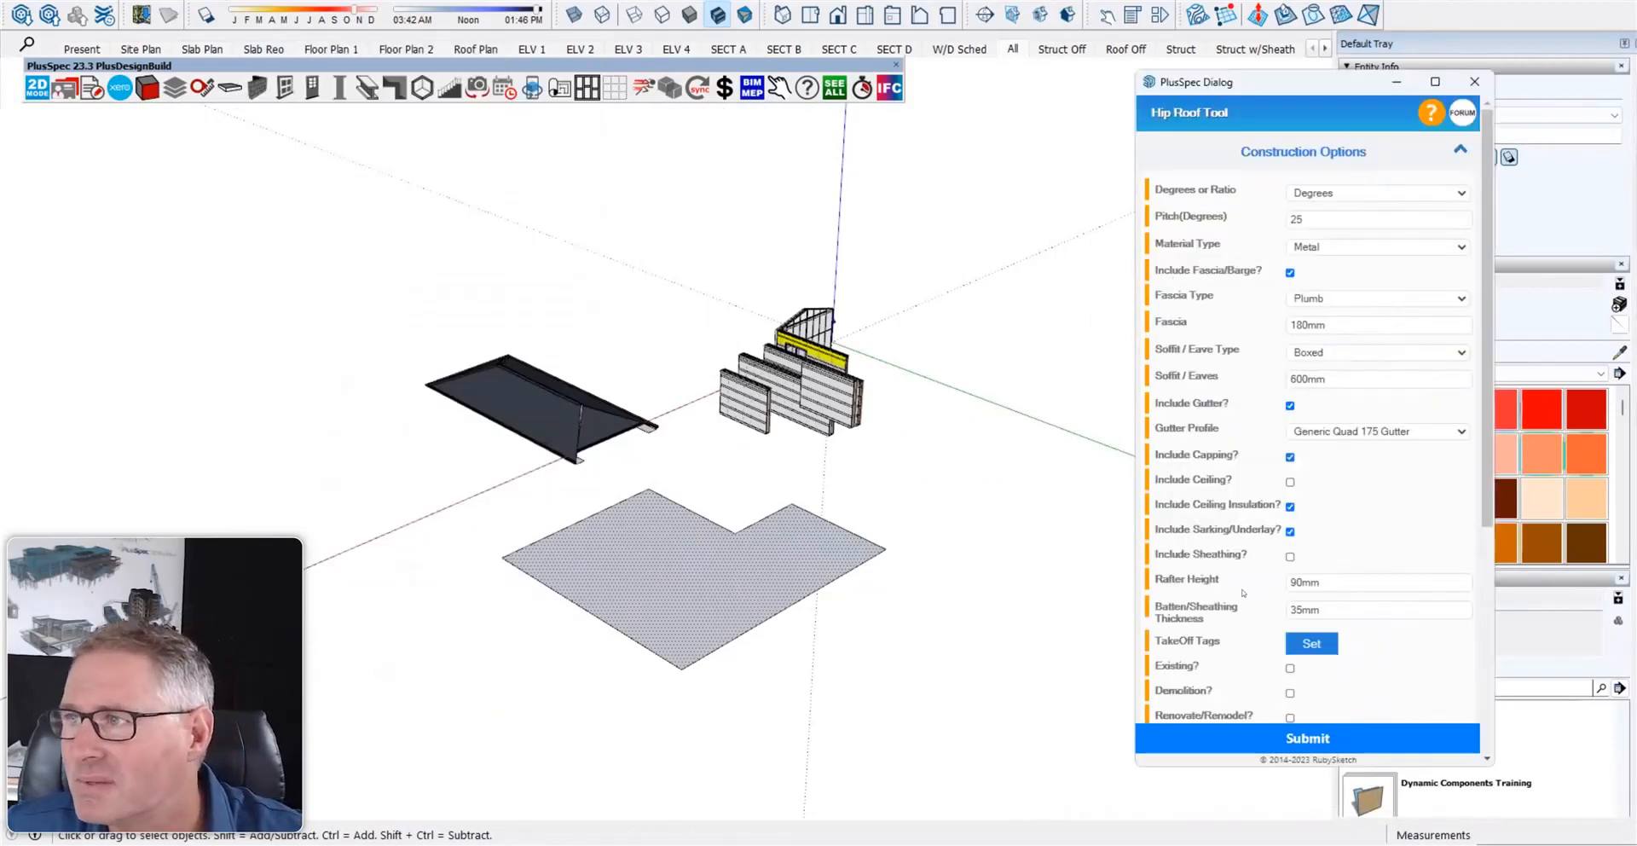
pyautogui.scroll(-3, 1241, 614)
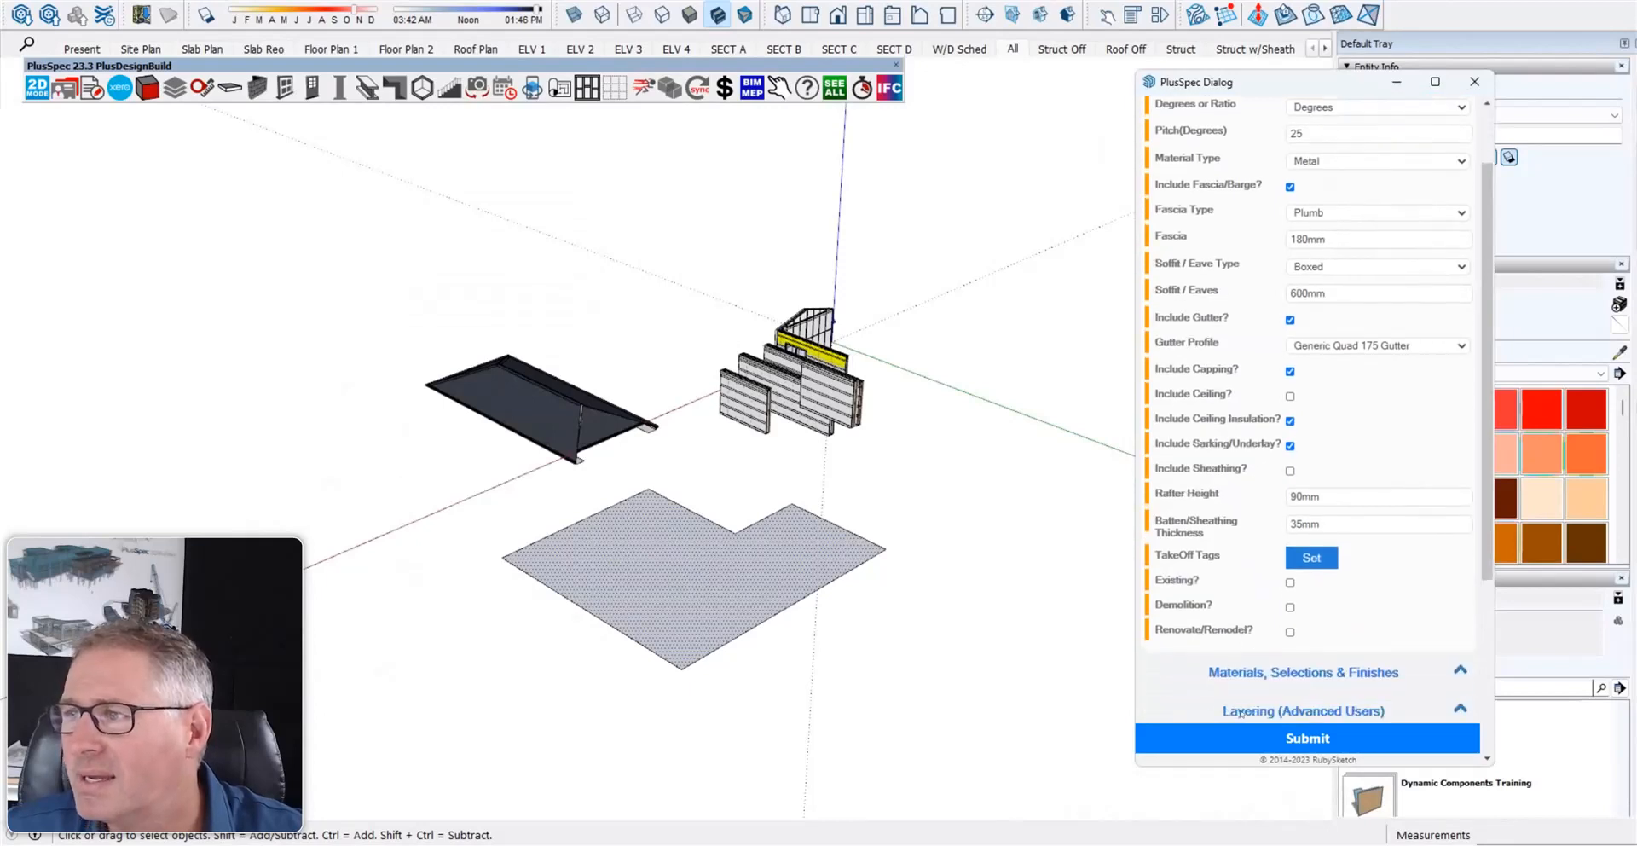
pyautogui.click(1224, 740)
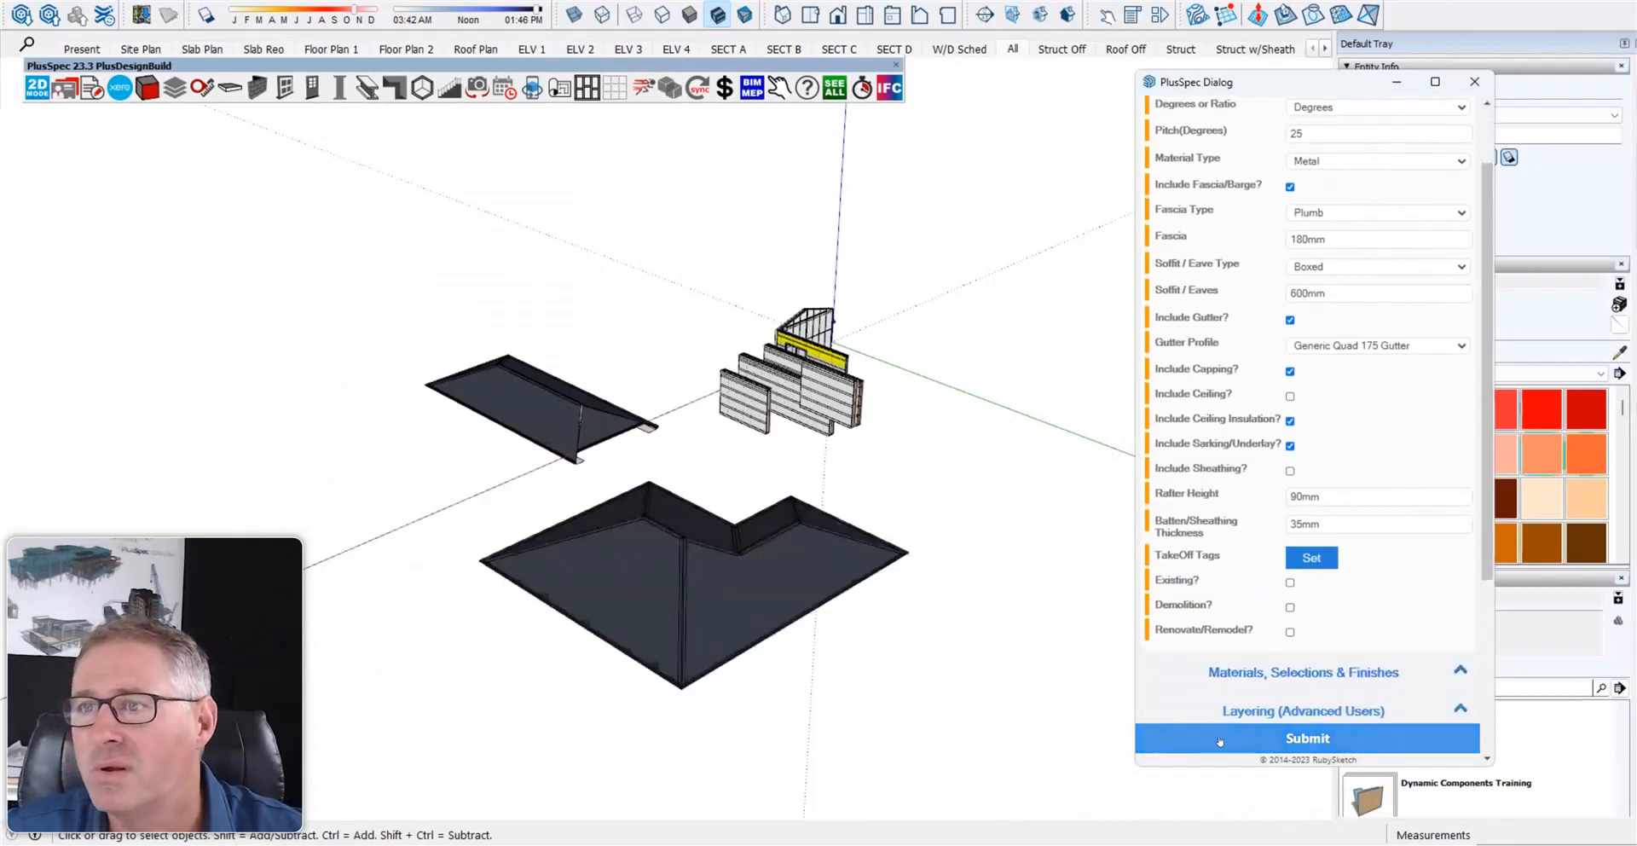
pyautogui.scroll(3, 695, 648)
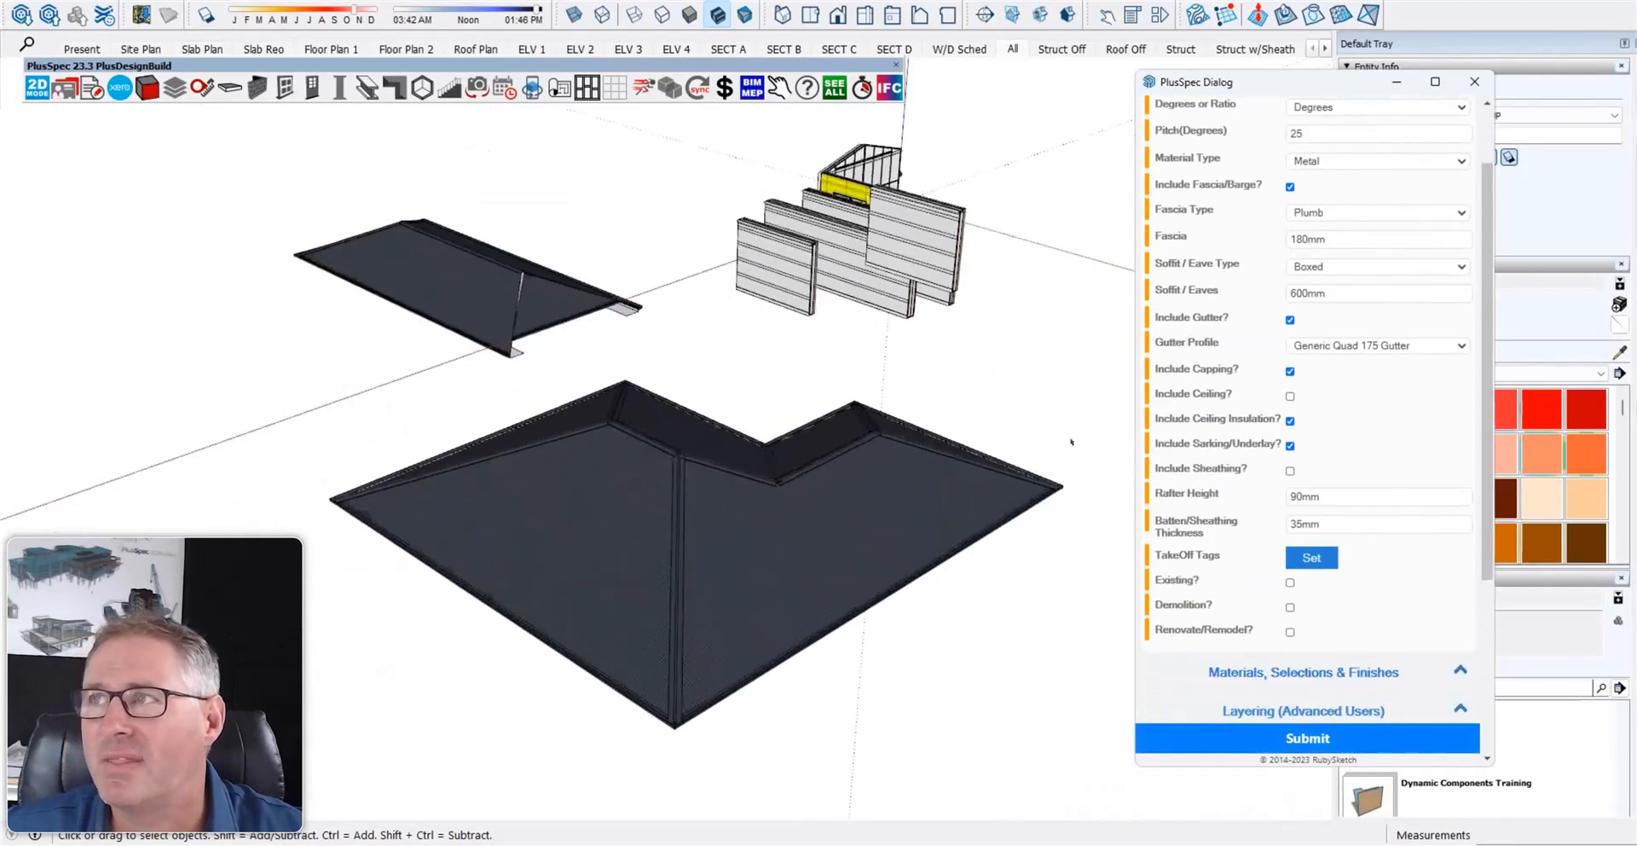
# - Close the roof settings and select all the connected roof faces inside the new L-shaped roof's group
pyautogui.click(1474, 82)
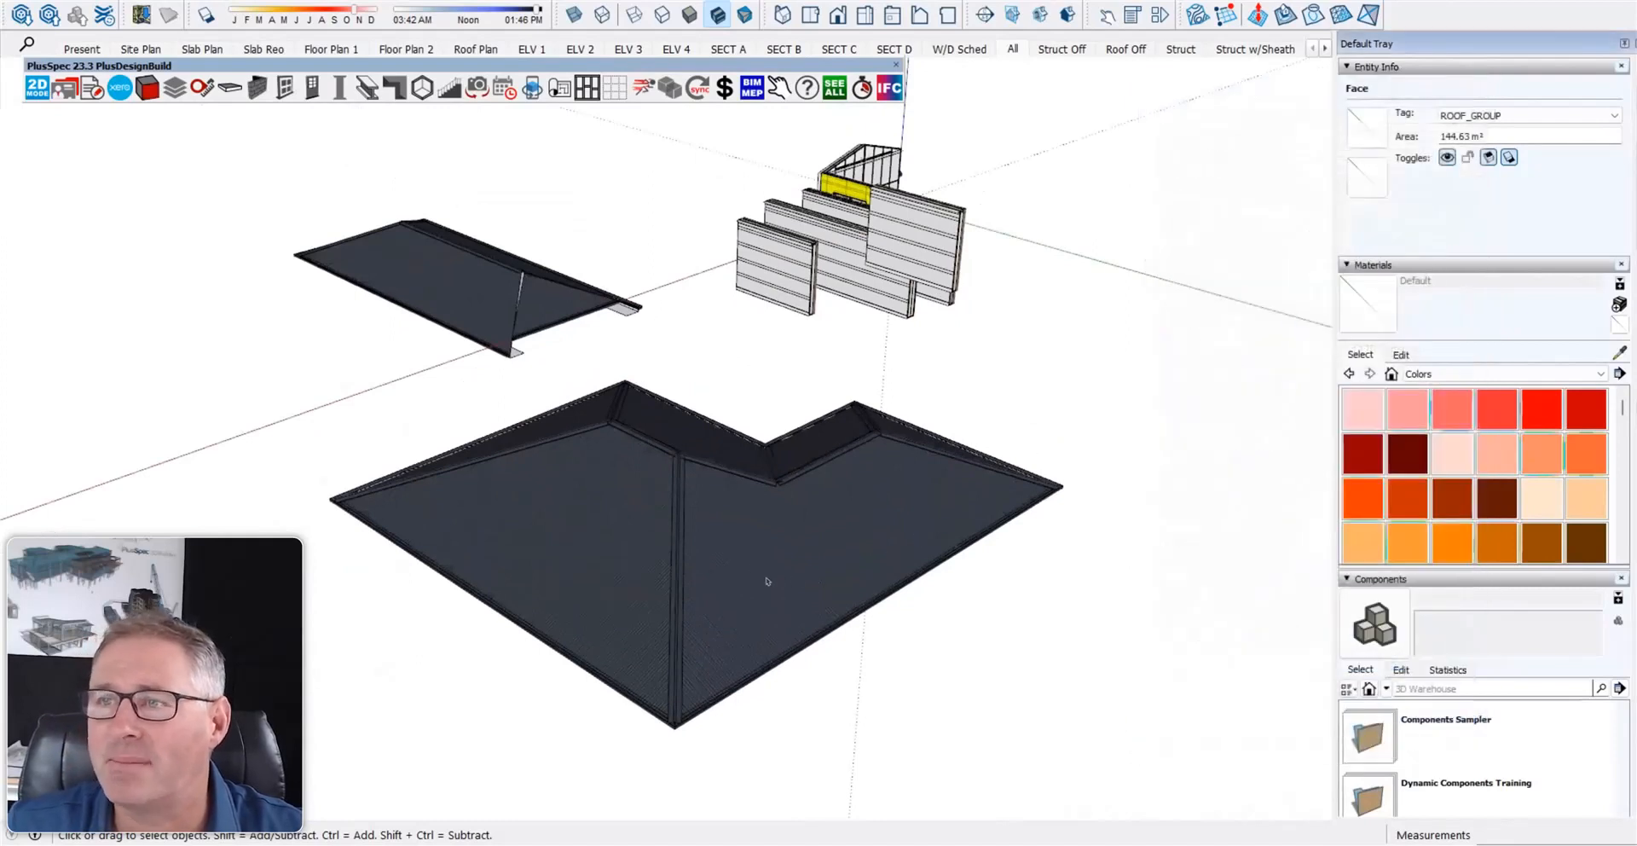
pyautogui.doubleClick(728, 528)
pyautogui.doubleClick(726, 526)
pyautogui.doubleClick(725, 525)
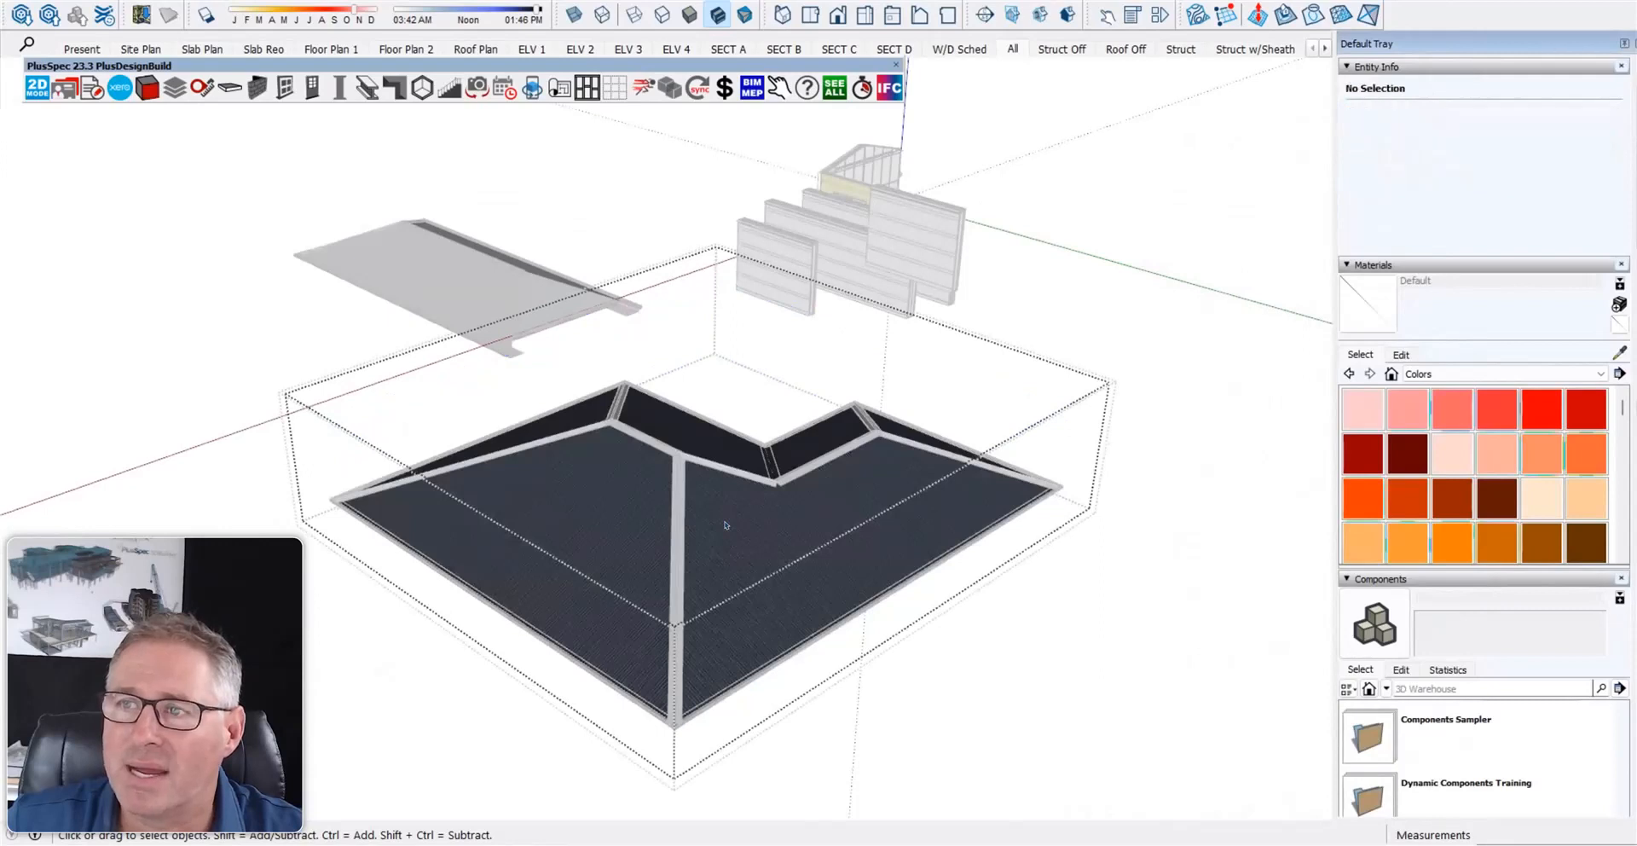
pyautogui.click(725, 524)
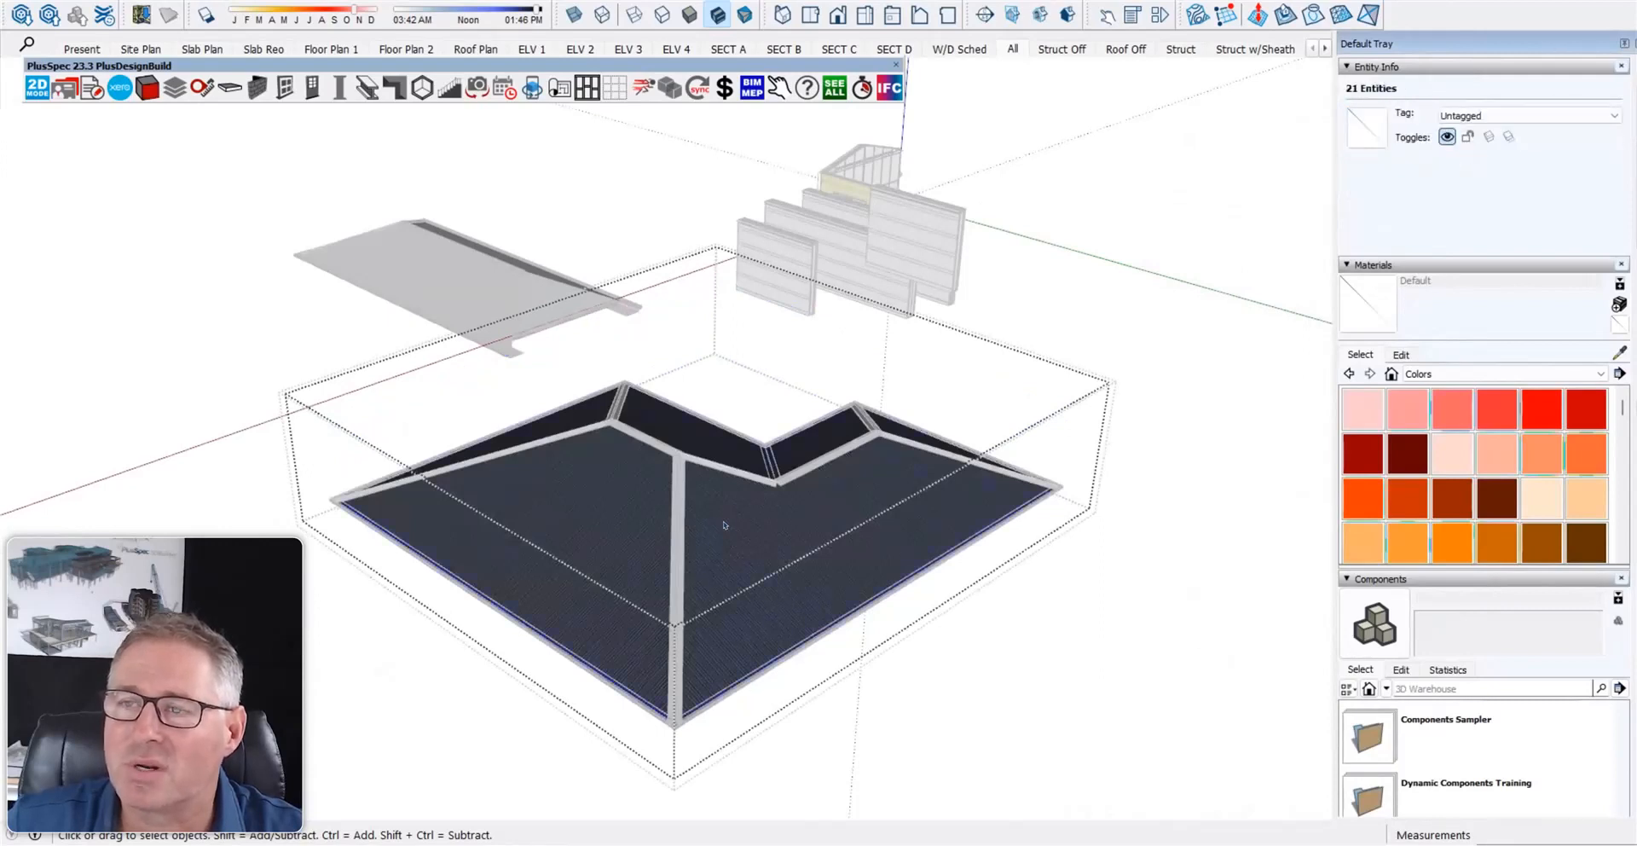
# - Create roof framing on the selected faces with rafters and battens at 600 mm spacing, enabling under purlins at 1200 mm
pyautogui.rightClick(714, 519)
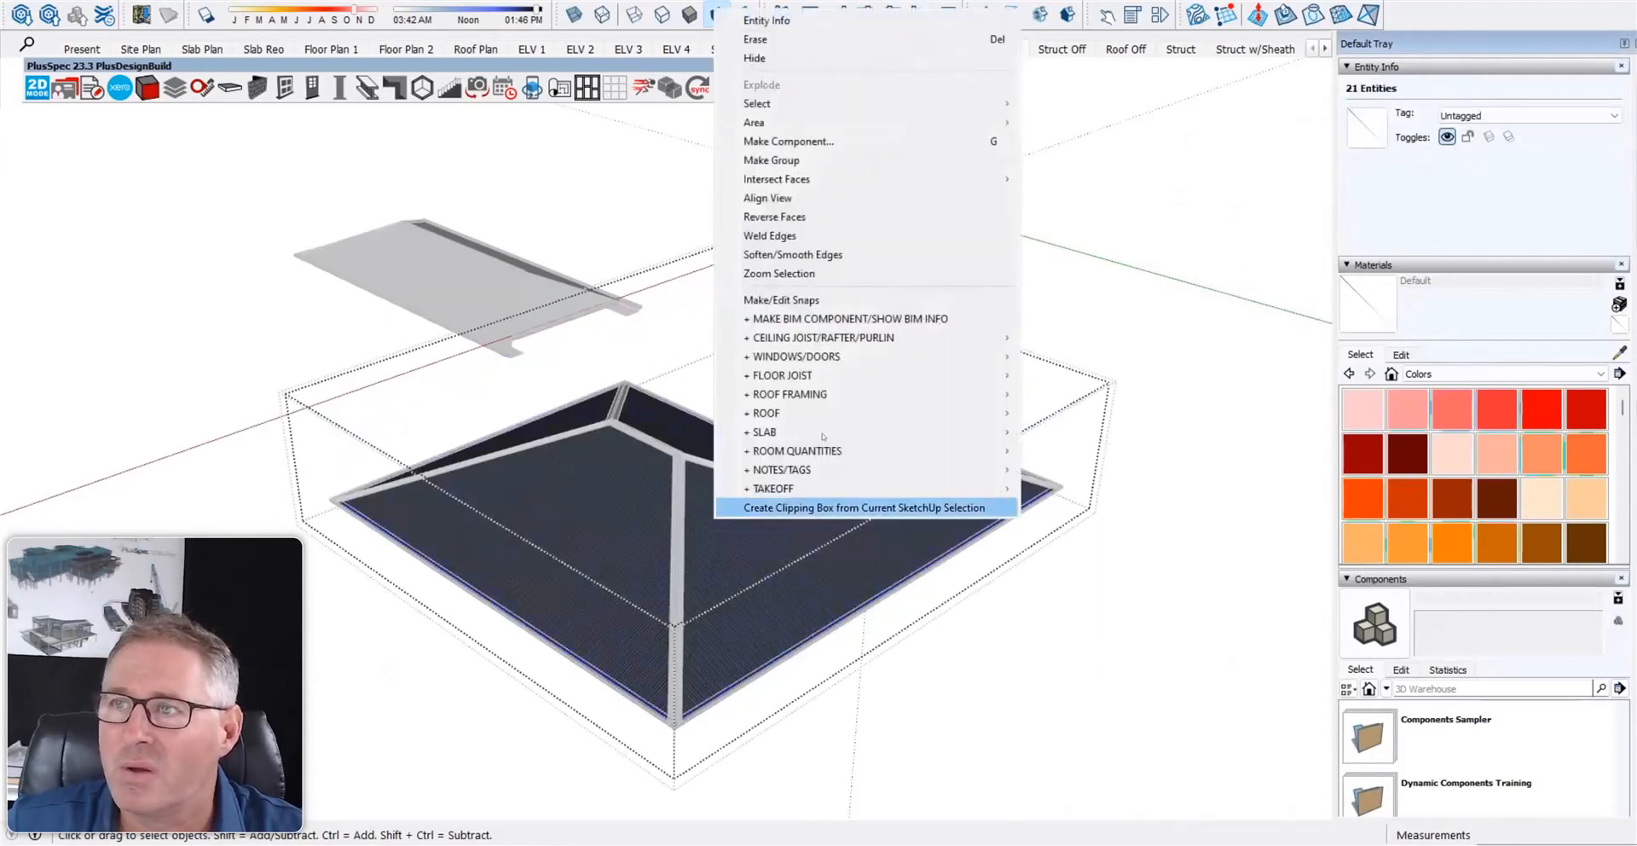
pyautogui.moveTo(821, 395)
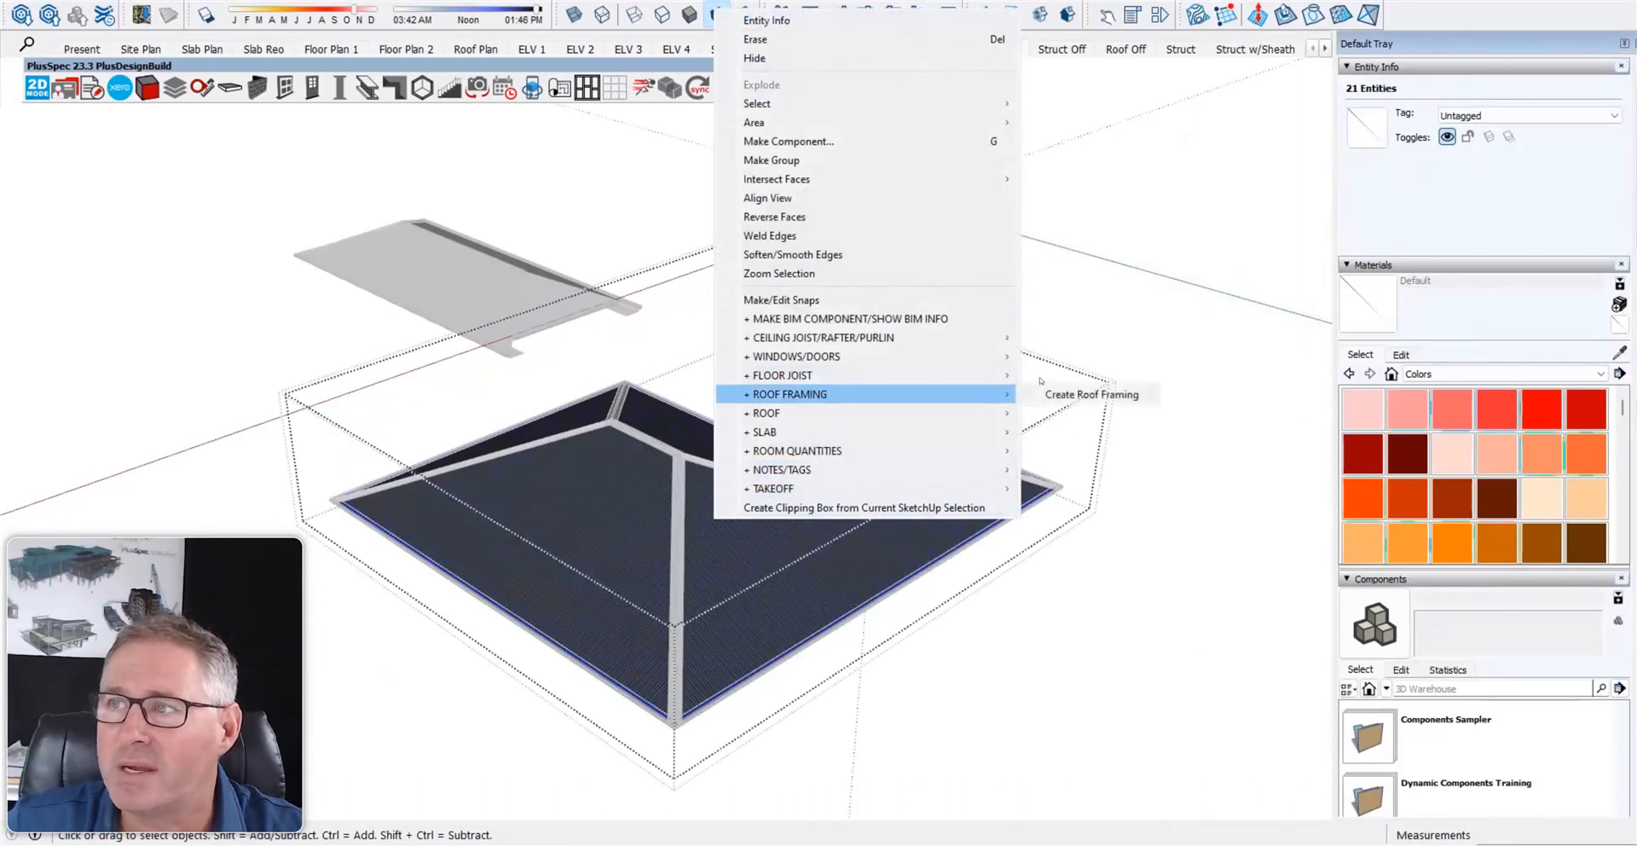
pyautogui.click(1065, 395)
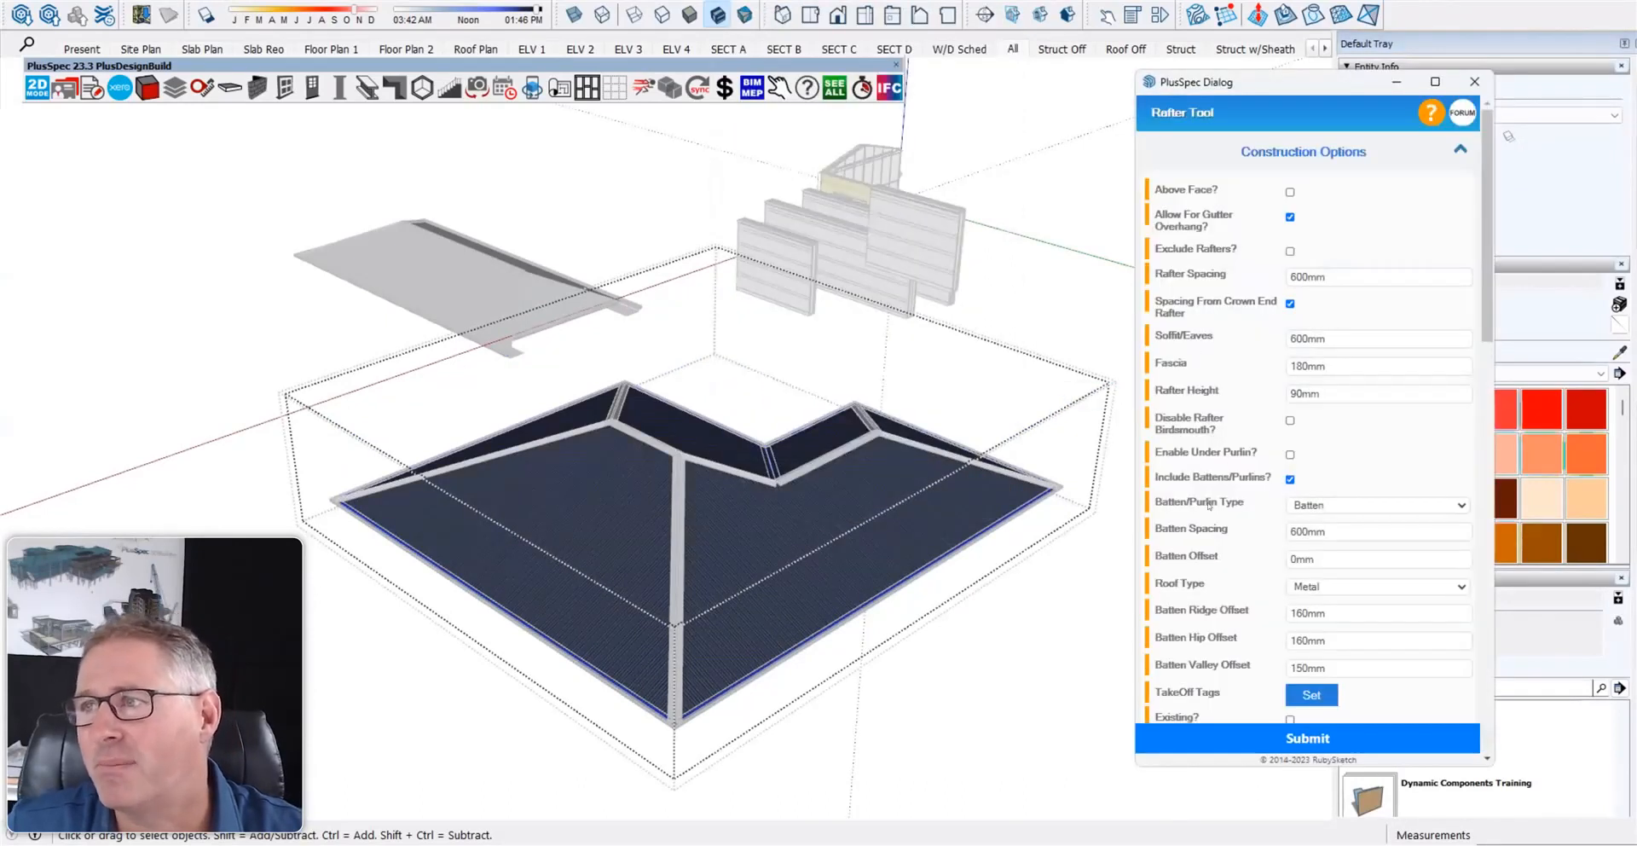
pyautogui.moveTo(1243, 85); pyautogui.dragTo(1233, 75)
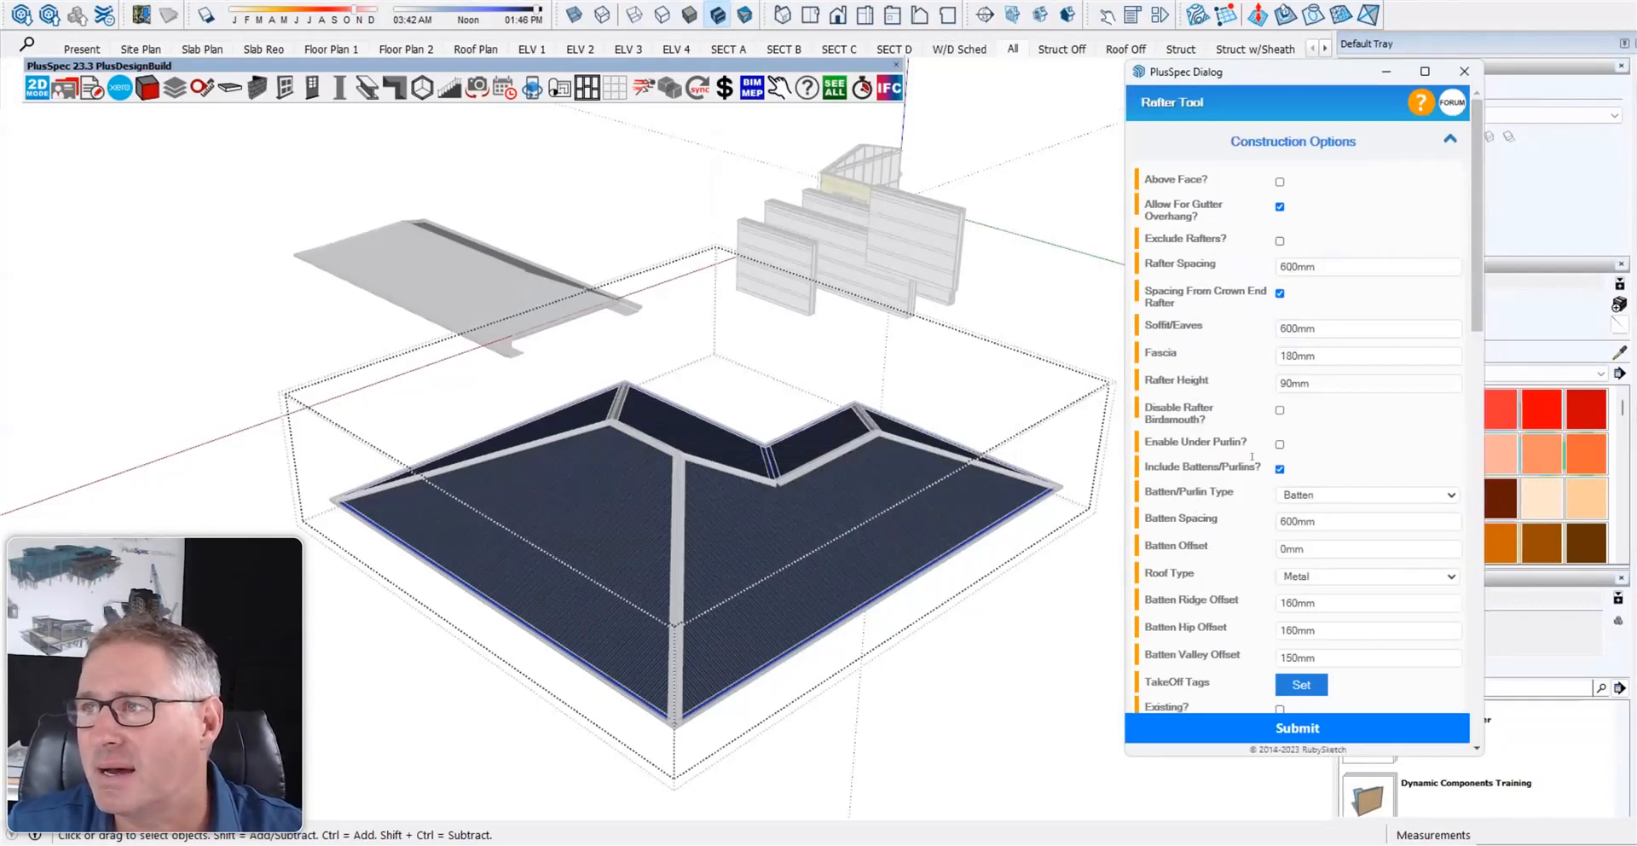
pyautogui.click(1279, 443)
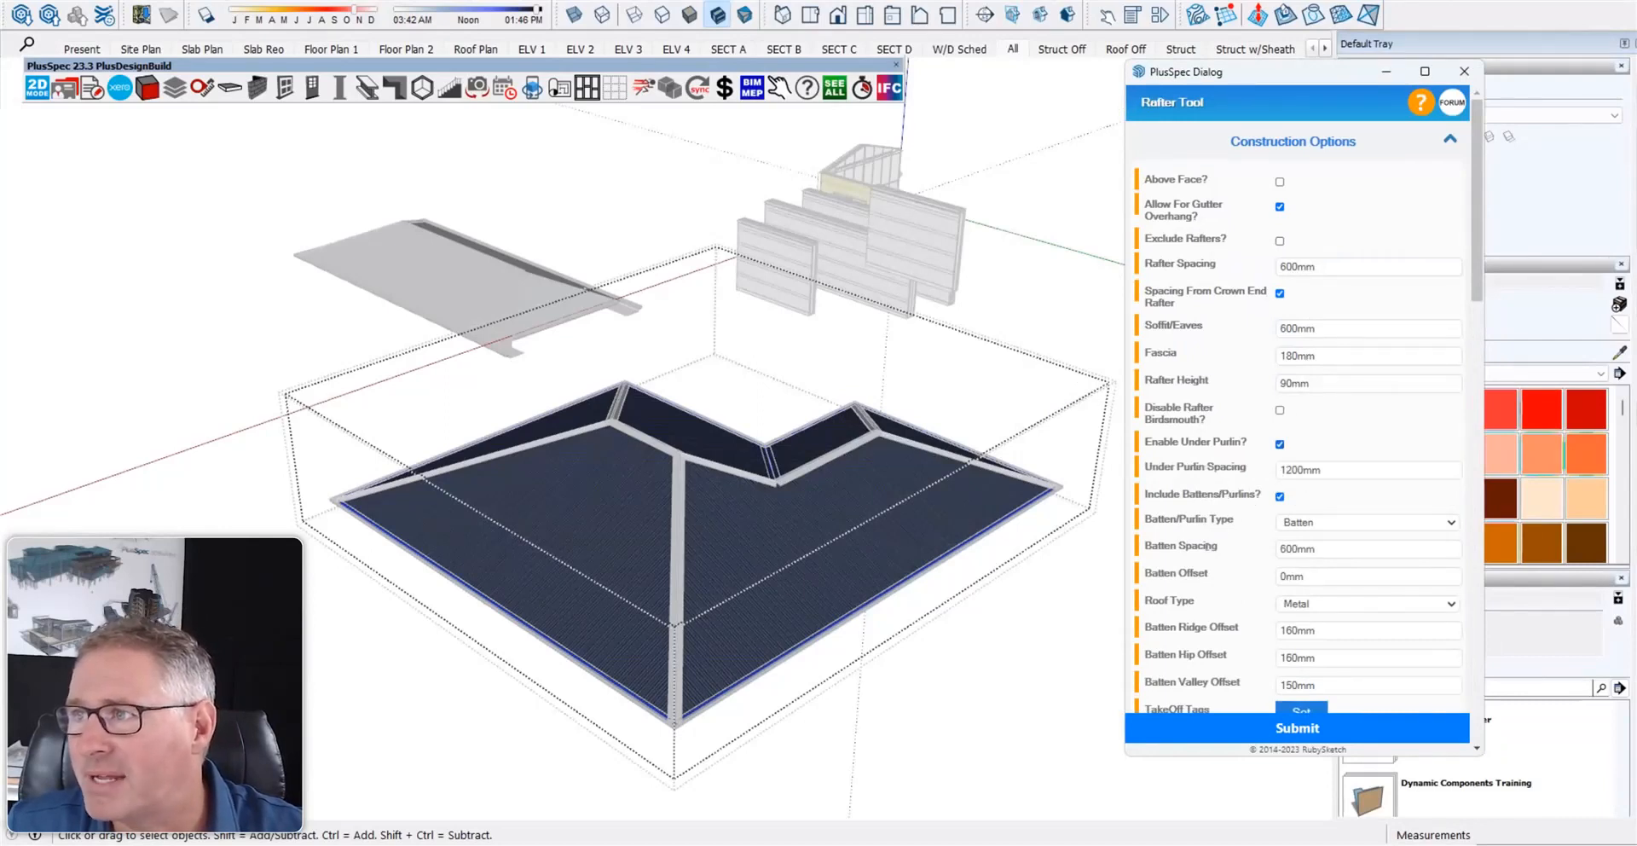
pyautogui.scroll(-1, 1219, 495)
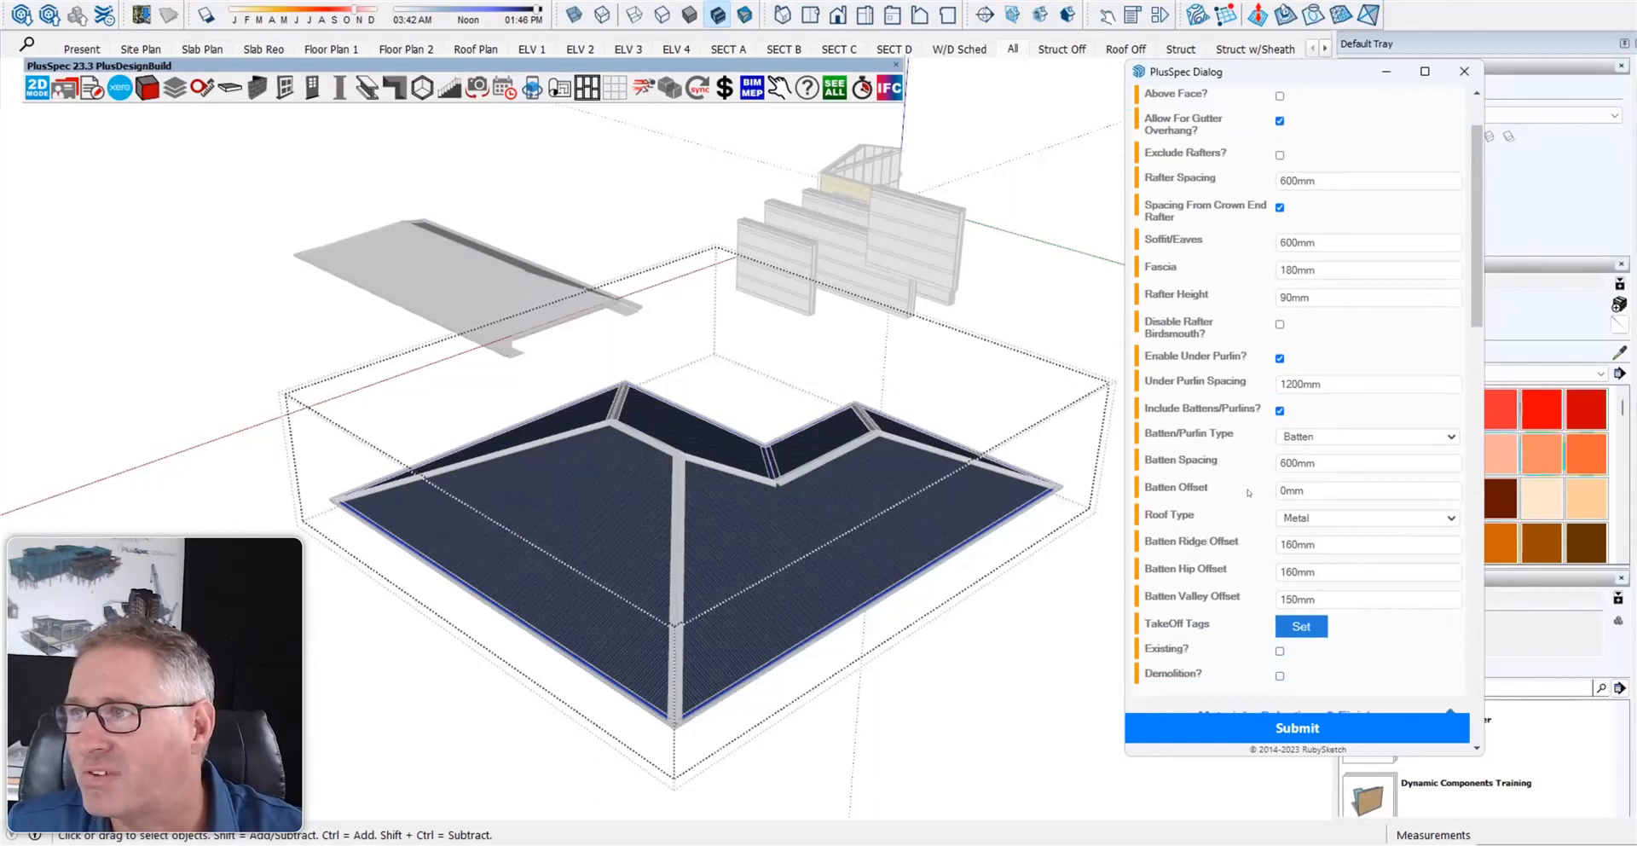
pyautogui.moveTo(1137, 489)
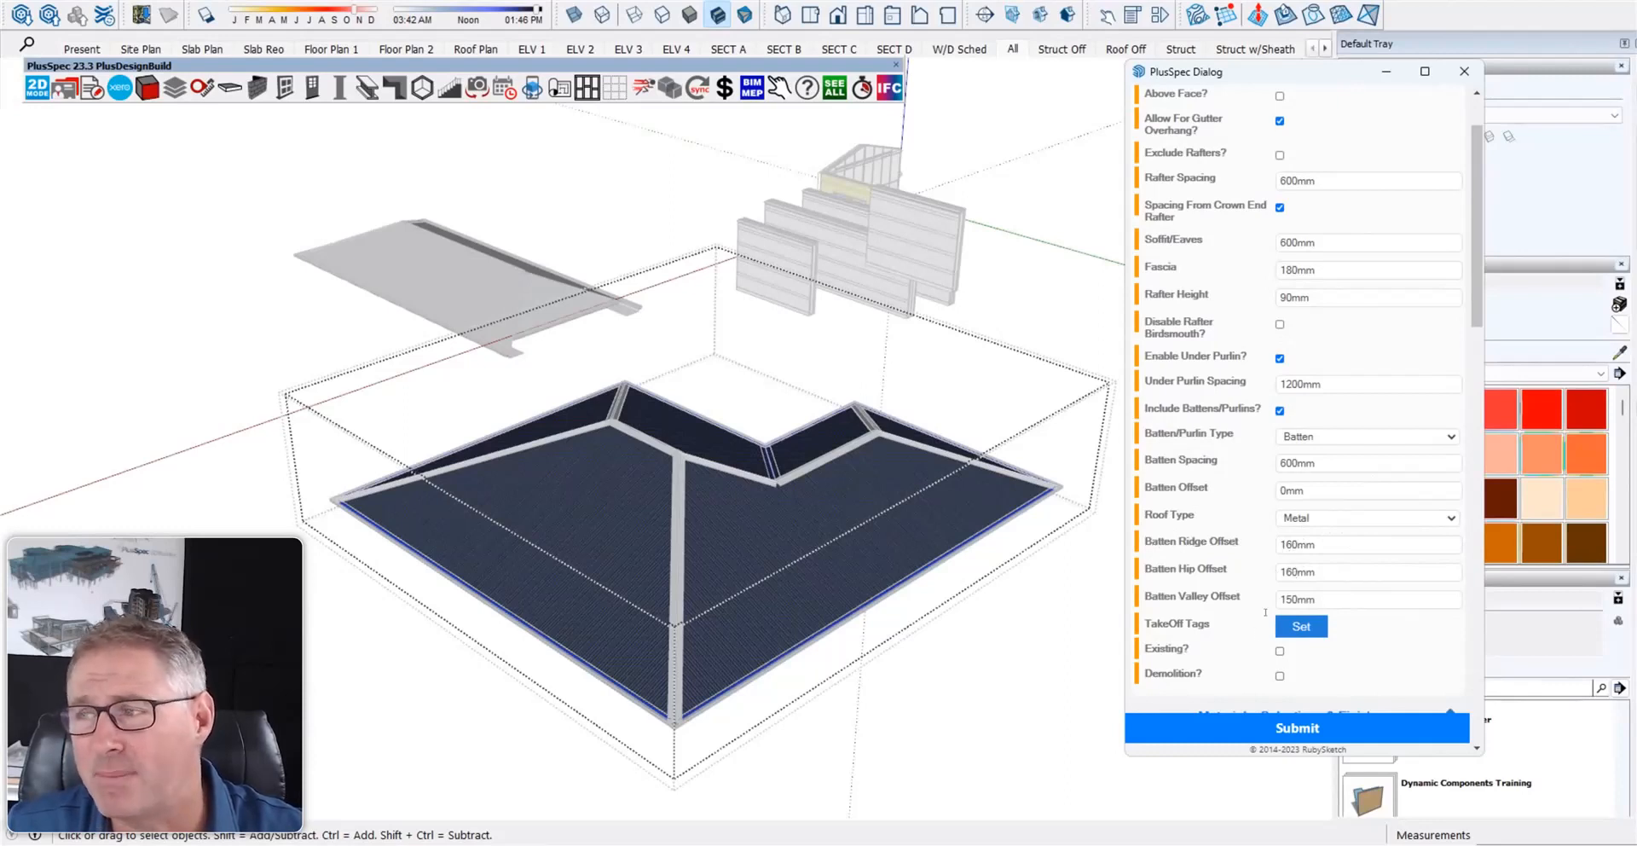
pyautogui.click(1251, 728)
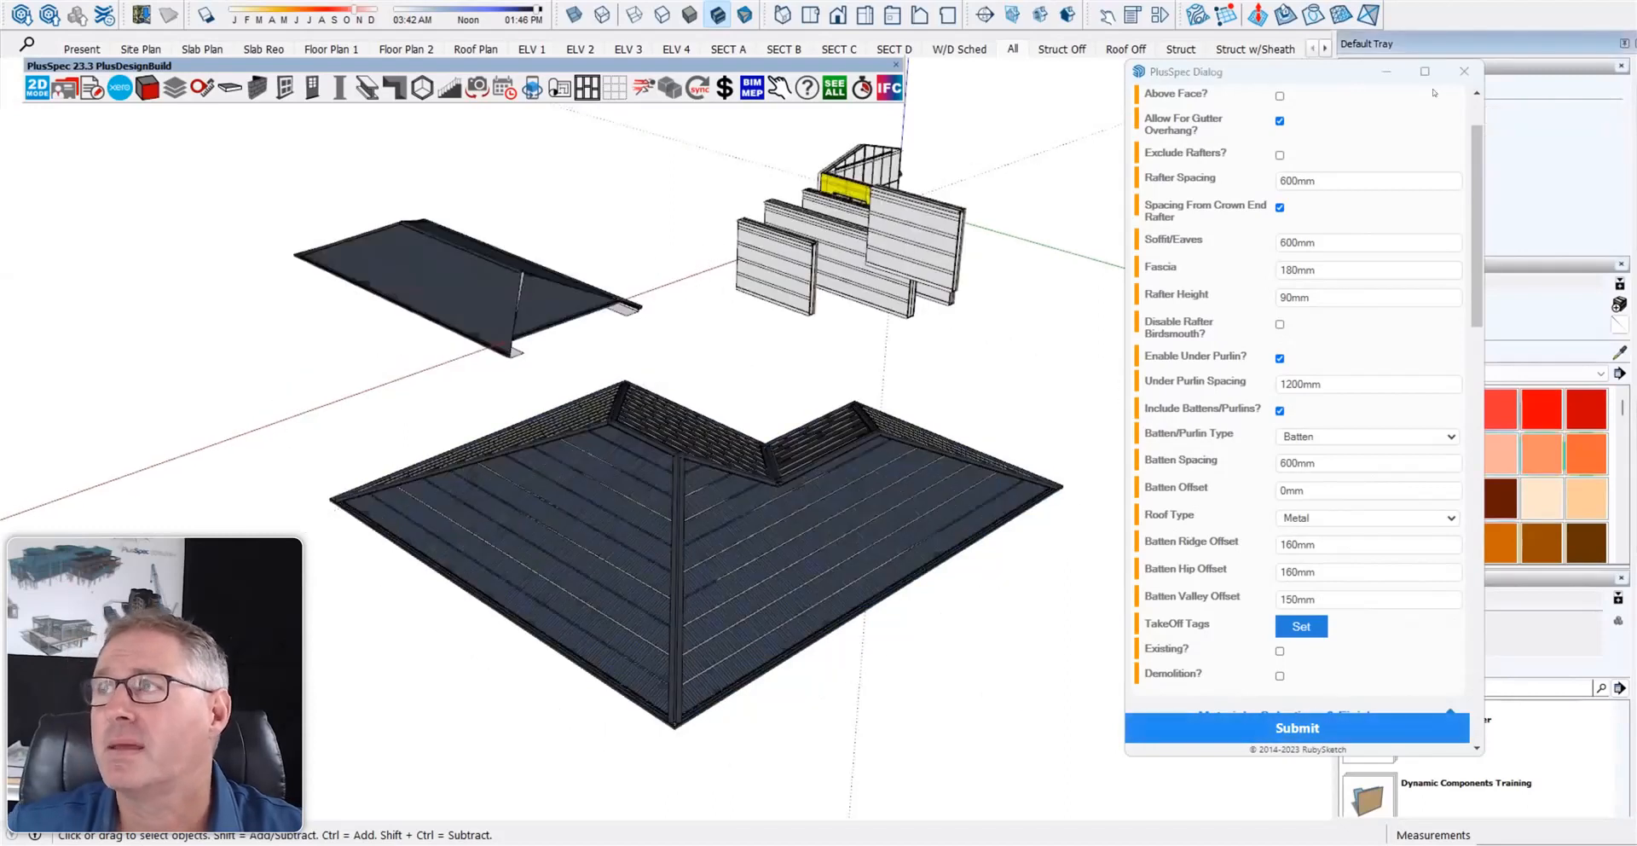
pyautogui.click(1464, 70)
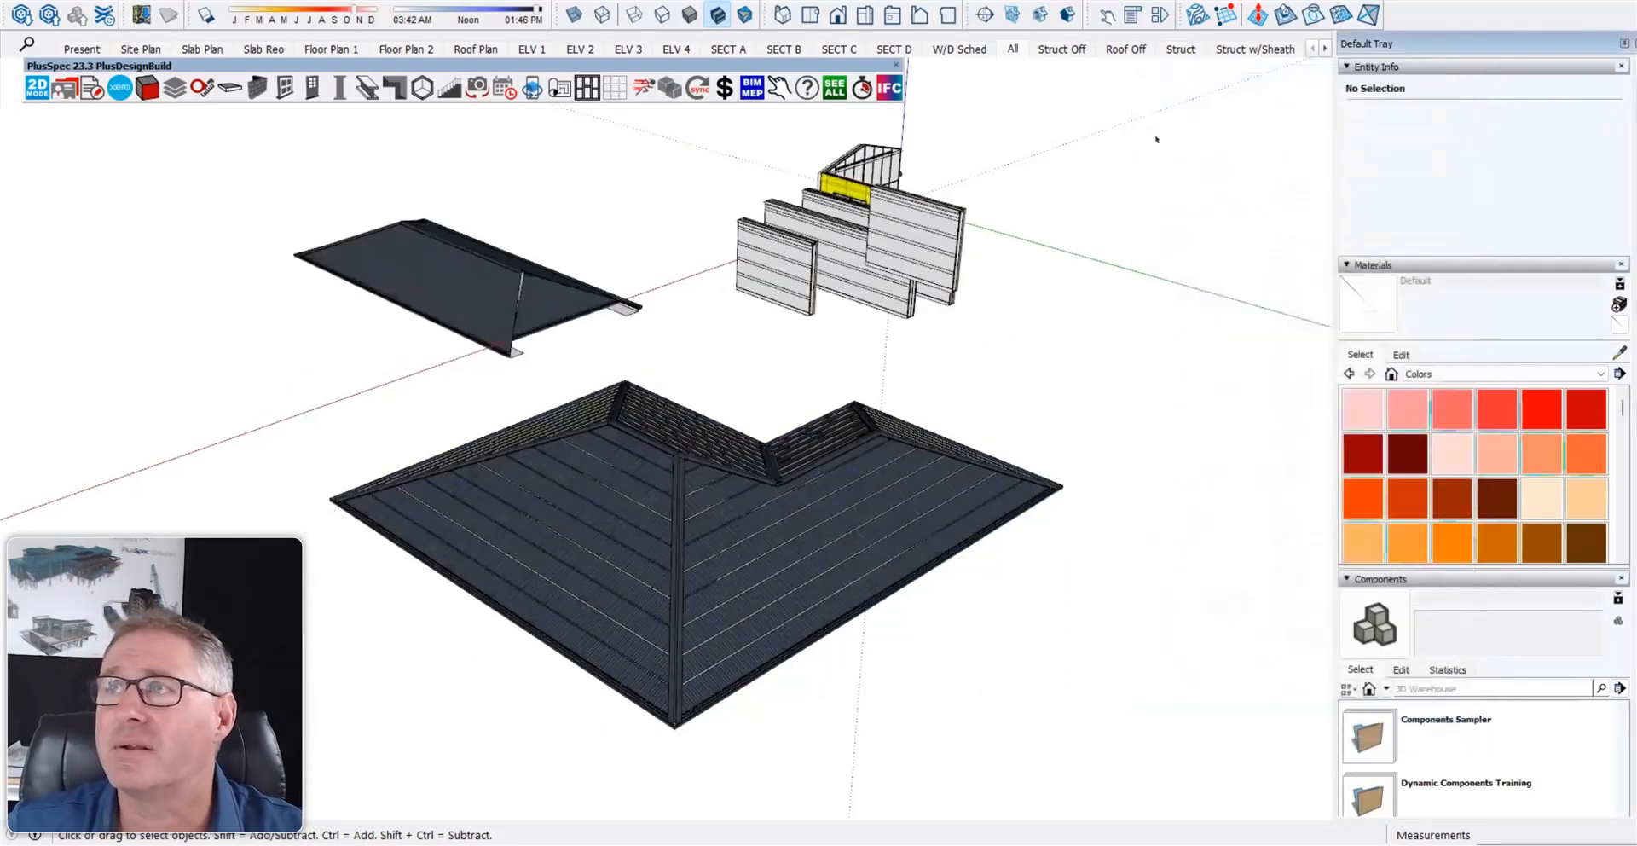
# - Show the Struct scene and examine the hip, valley, ridge and batten framing of the L-shaped roof
pyautogui.click(1190, 51)
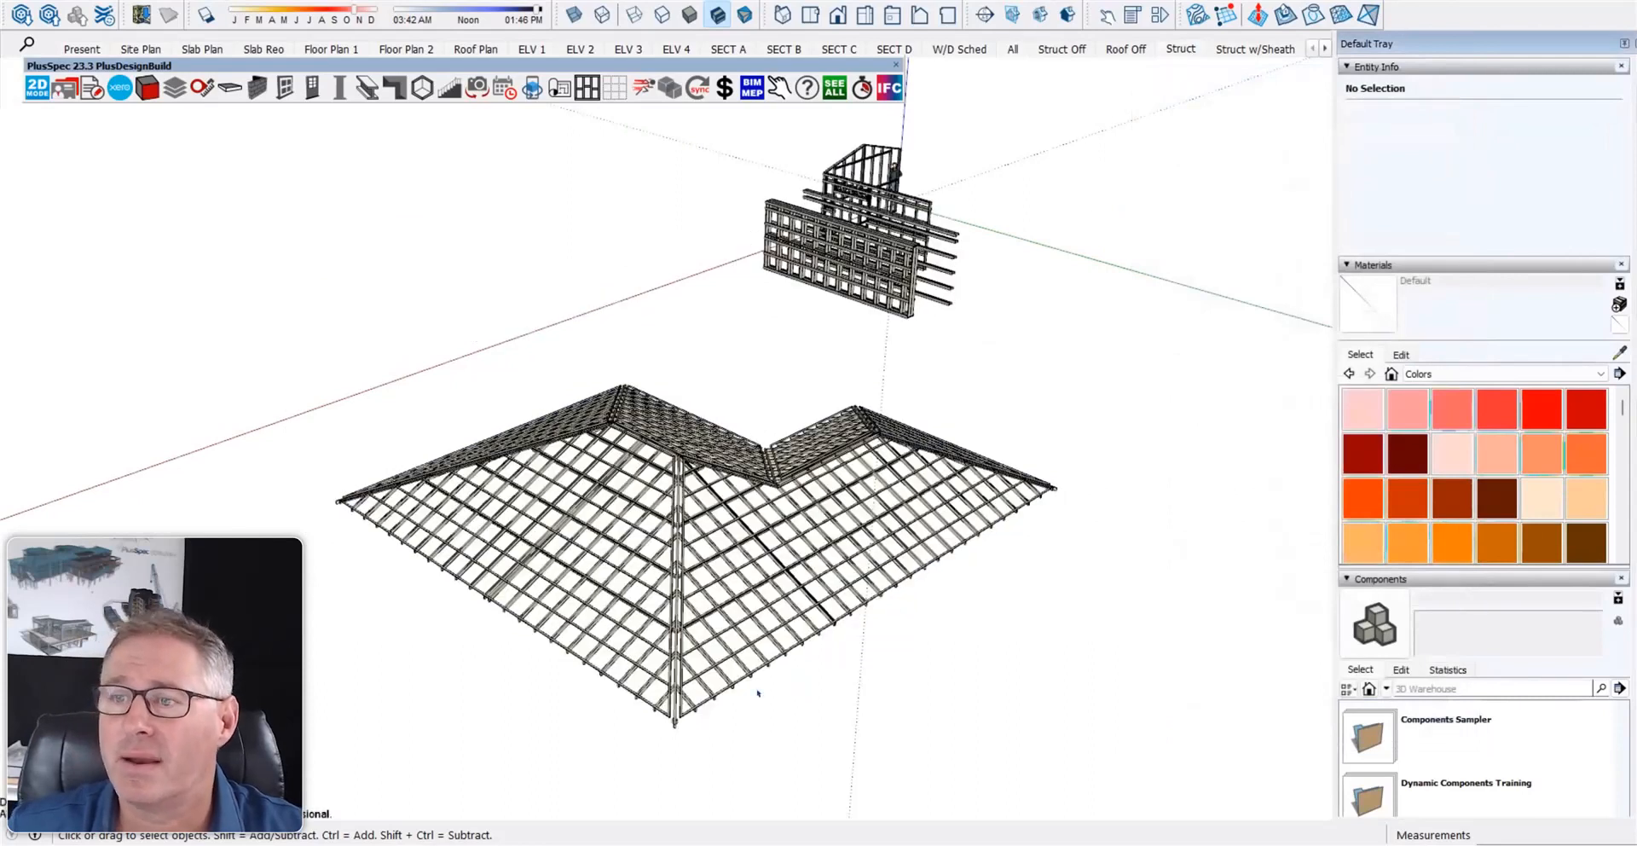
pyautogui.scroll(5, 679, 716)
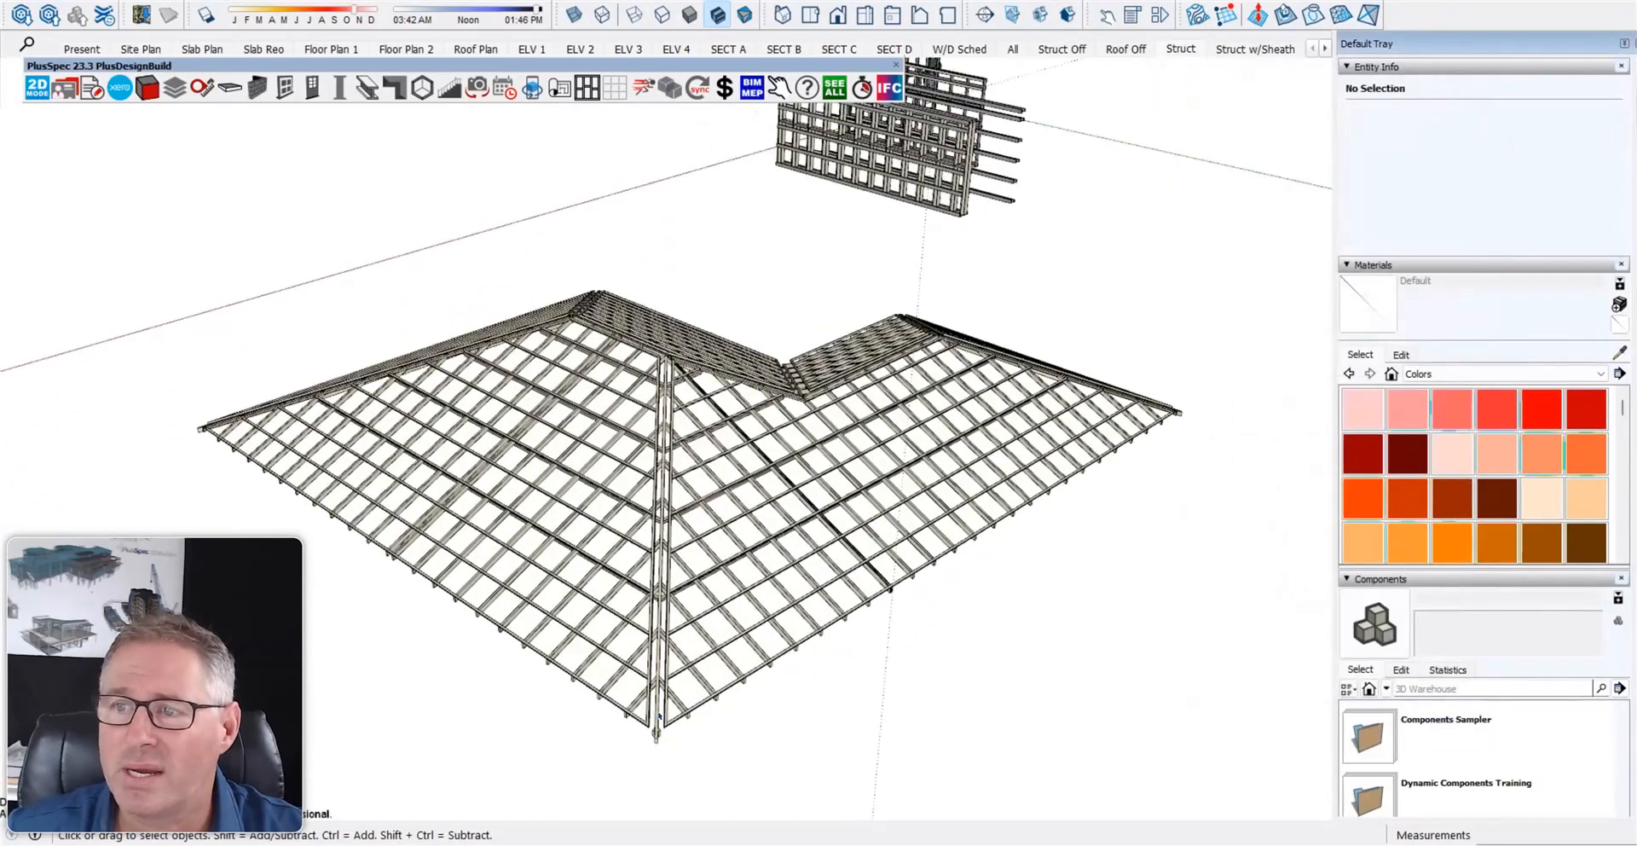
pyautogui.scroll(6, 656, 683)
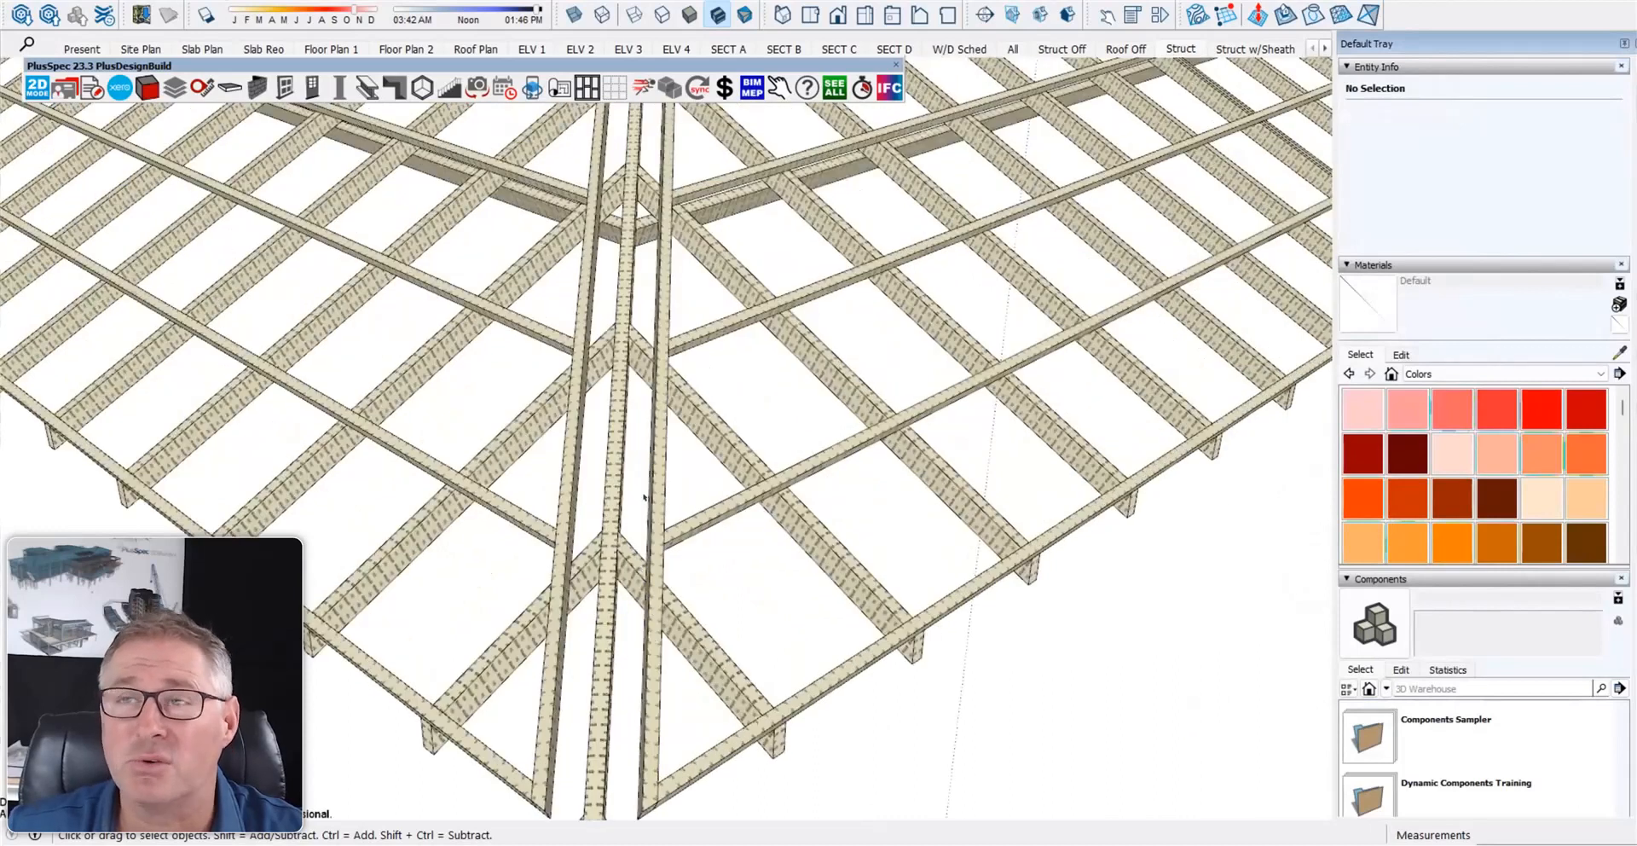
pyautogui.scroll(-8, 645, 497)
pyautogui.scroll(-4, 601, 416)
pyautogui.moveTo(597, 392); pyautogui.dragTo(554, 422, button='middle')
pyautogui.scroll(3, 555, 422)
pyautogui.scroll(3, 648, 477)
pyautogui.scroll(2, 578, 534)
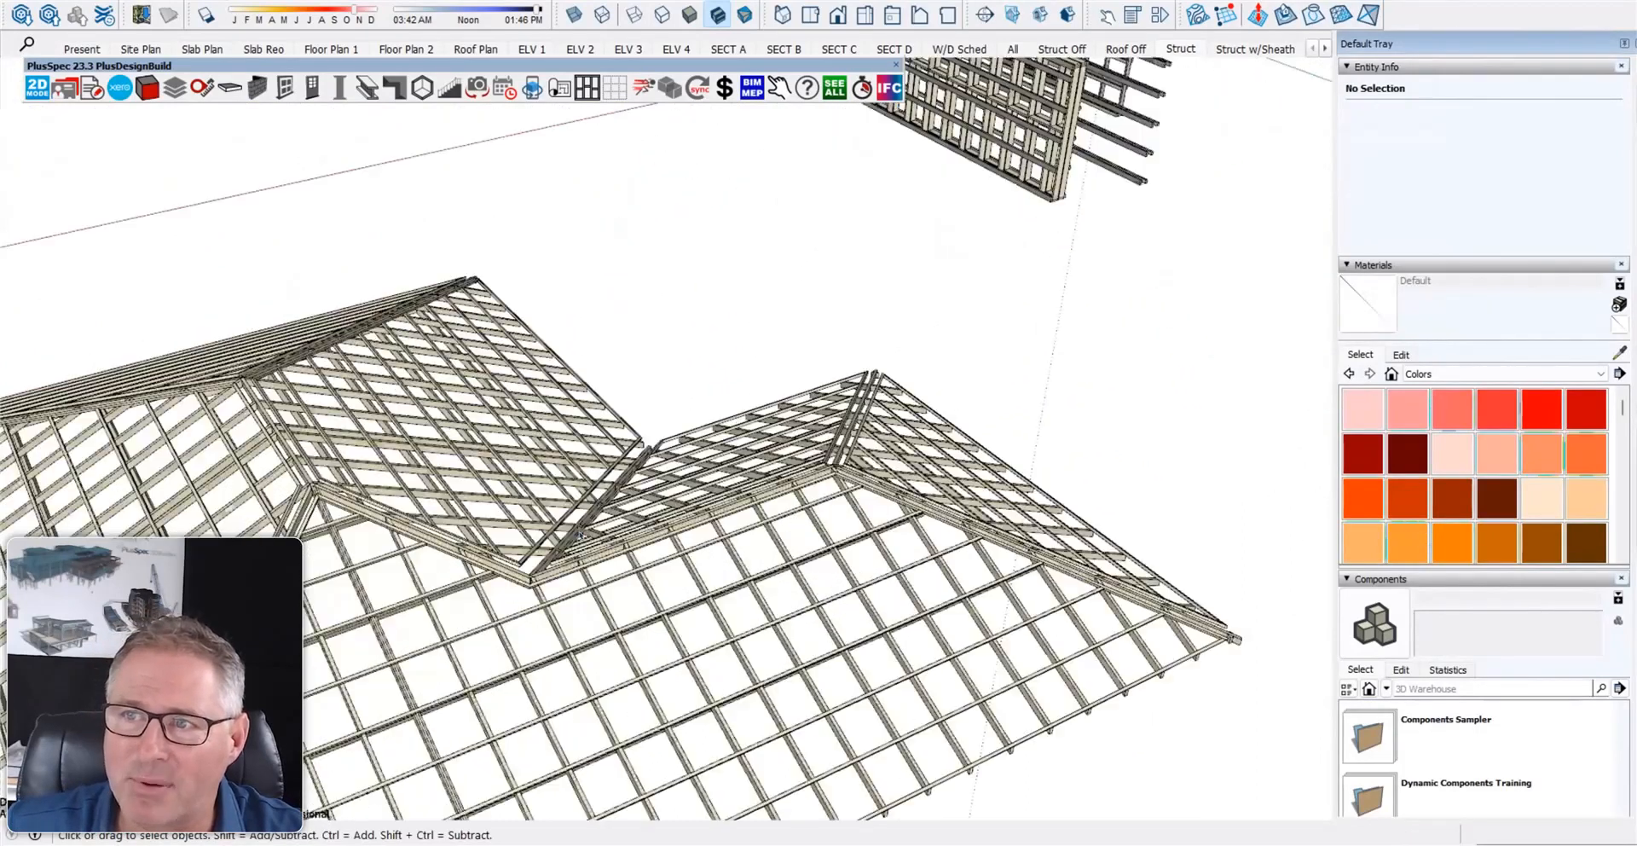
pyautogui.scroll(2, 575, 527)
pyautogui.moveTo(612, 523); pyautogui.dragTo(921, 422, button='middle')
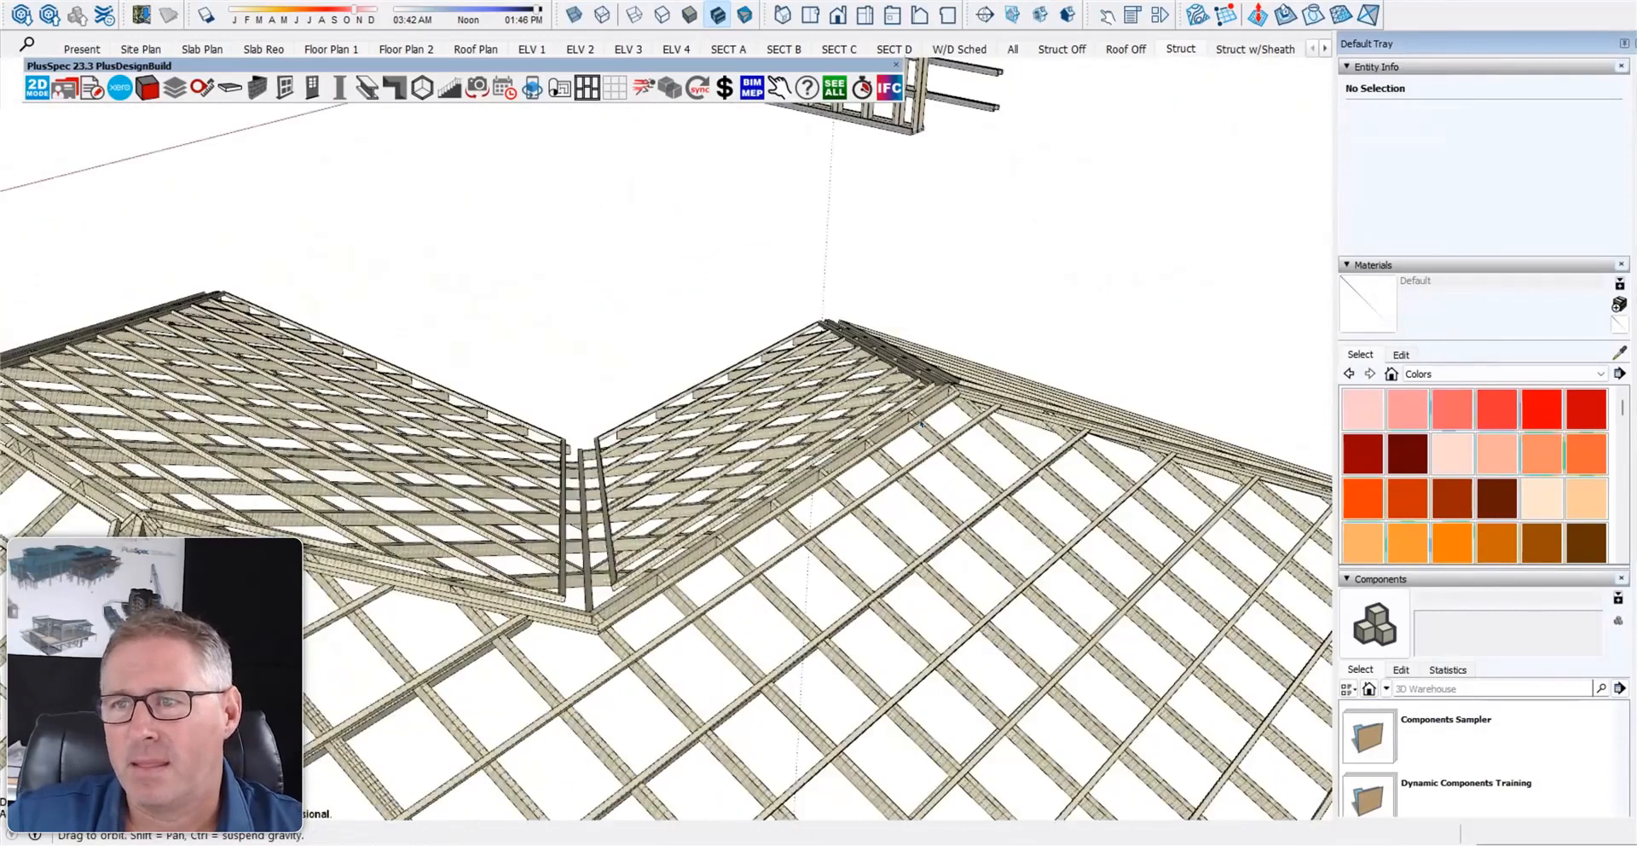
pyautogui.scroll(-3, 921, 423)
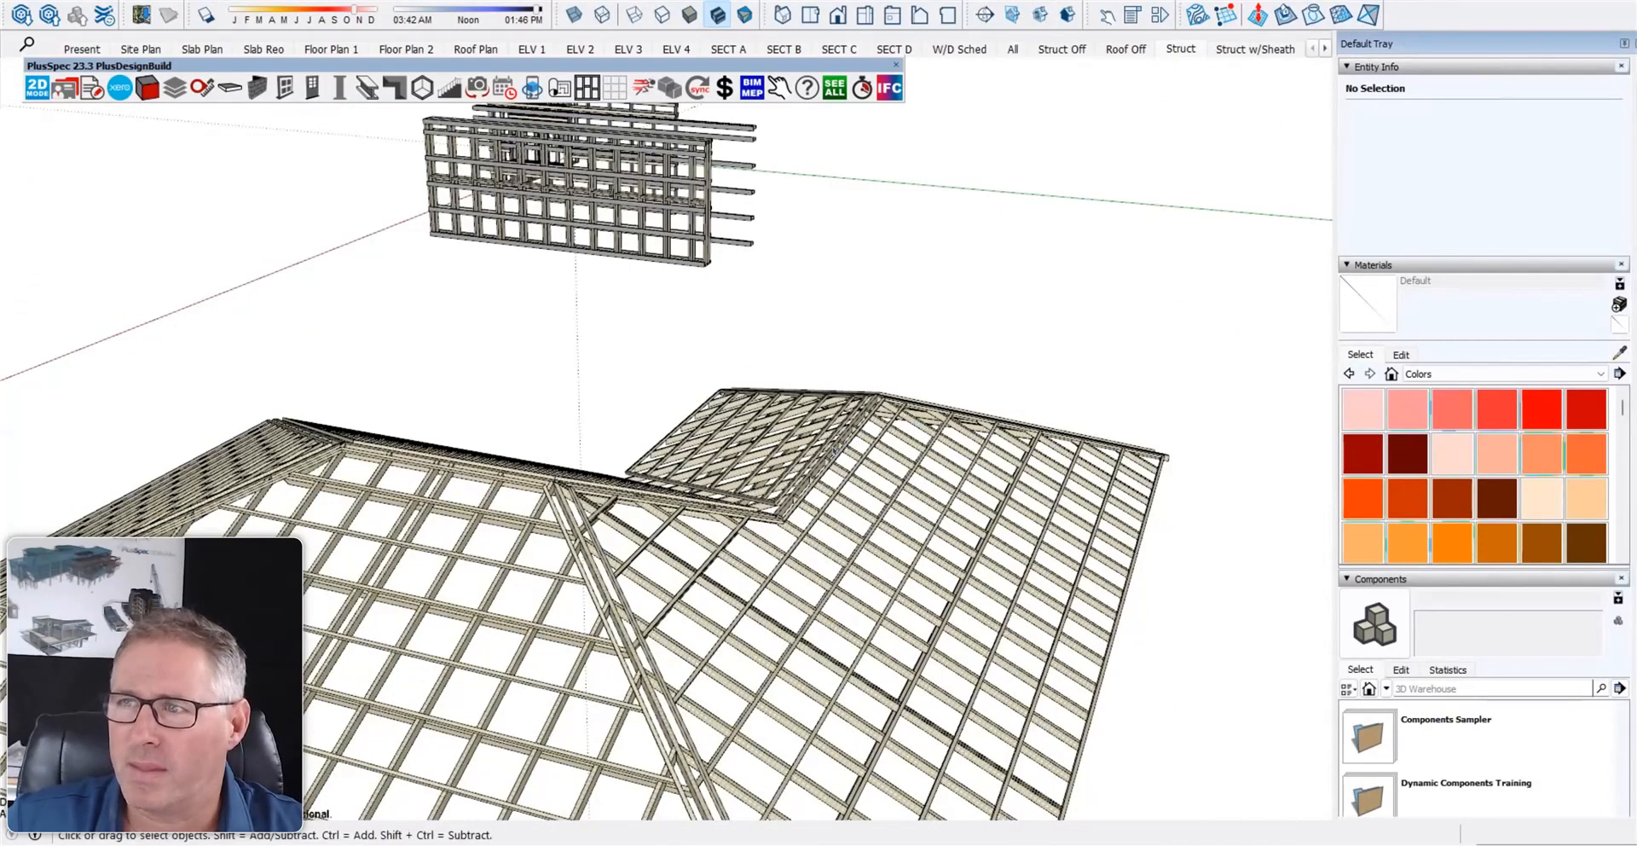
# - Generate a takeoff for only the selected L-shaped roof framing group
pyautogui.rightClick(836, 451)
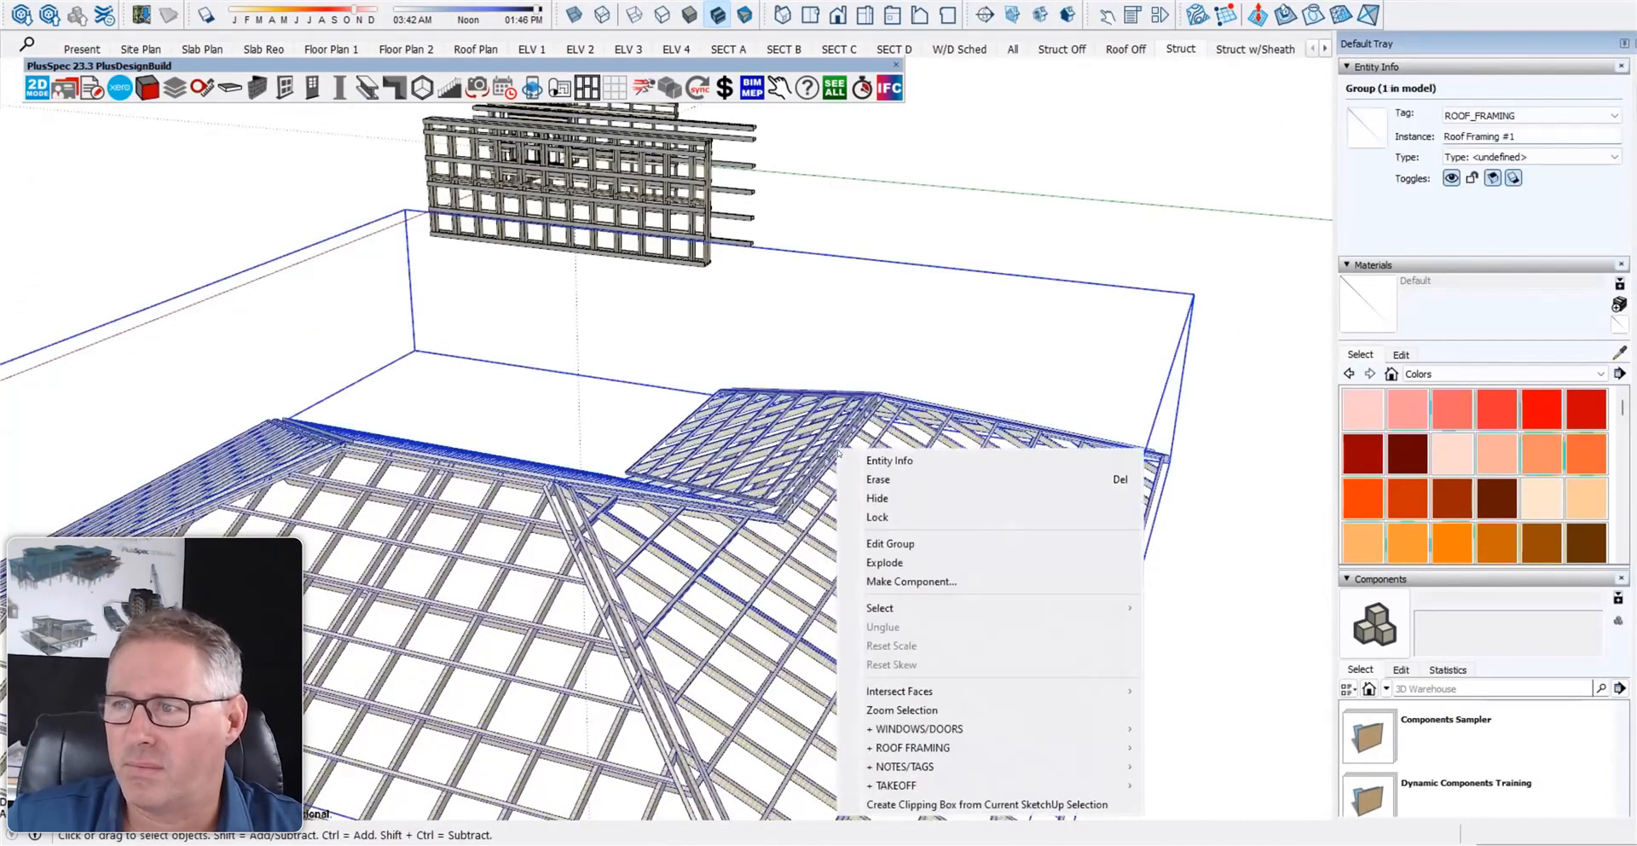
pyautogui.moveTo(904, 784)
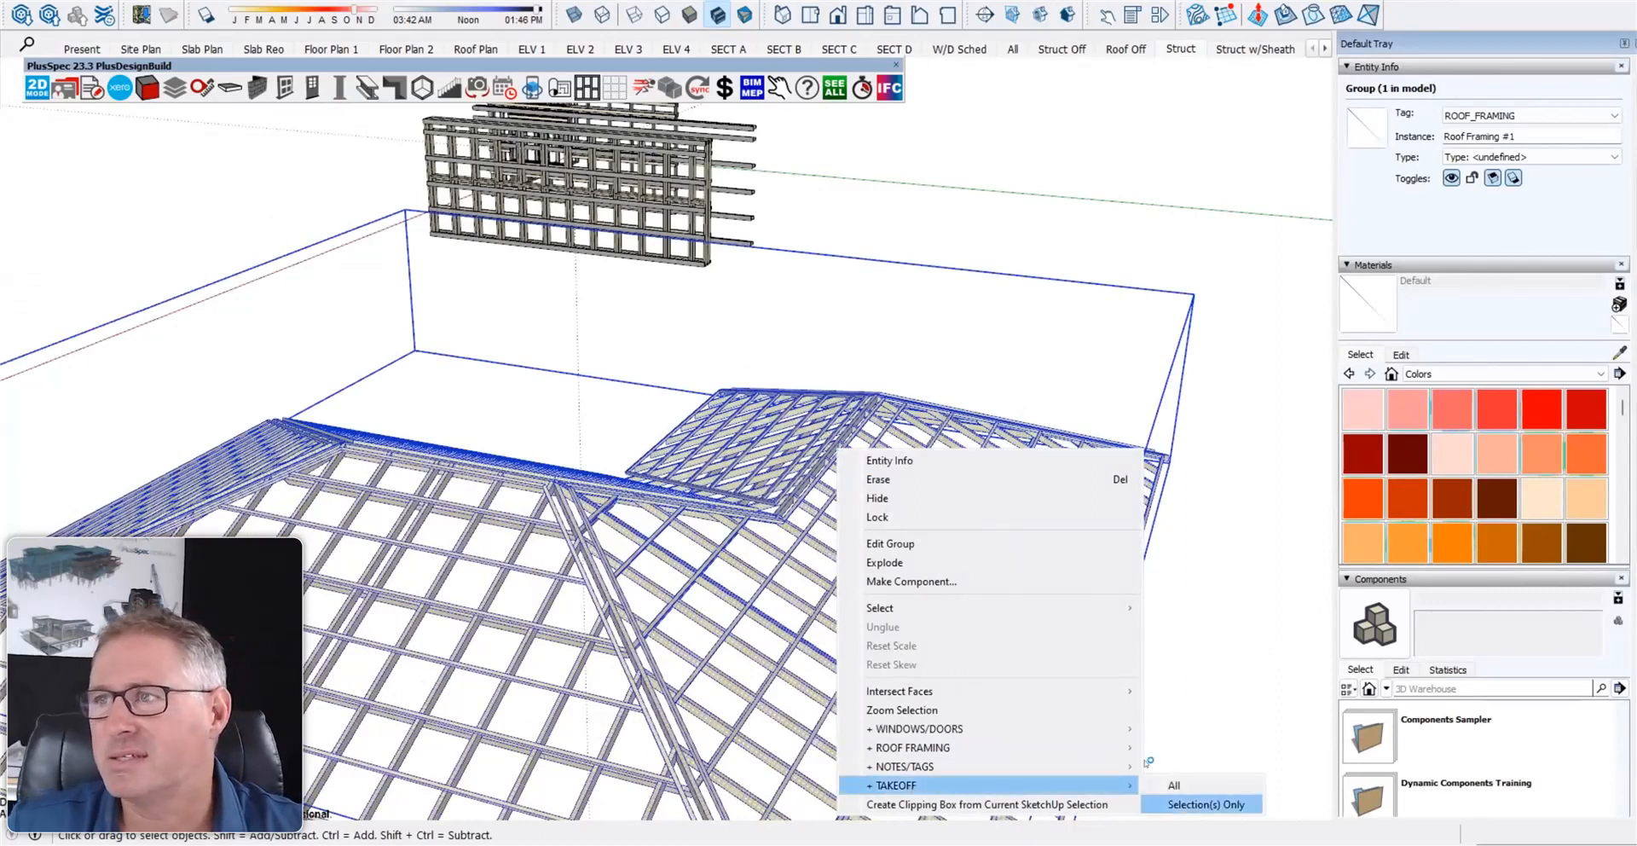
pyautogui.click(1193, 804)
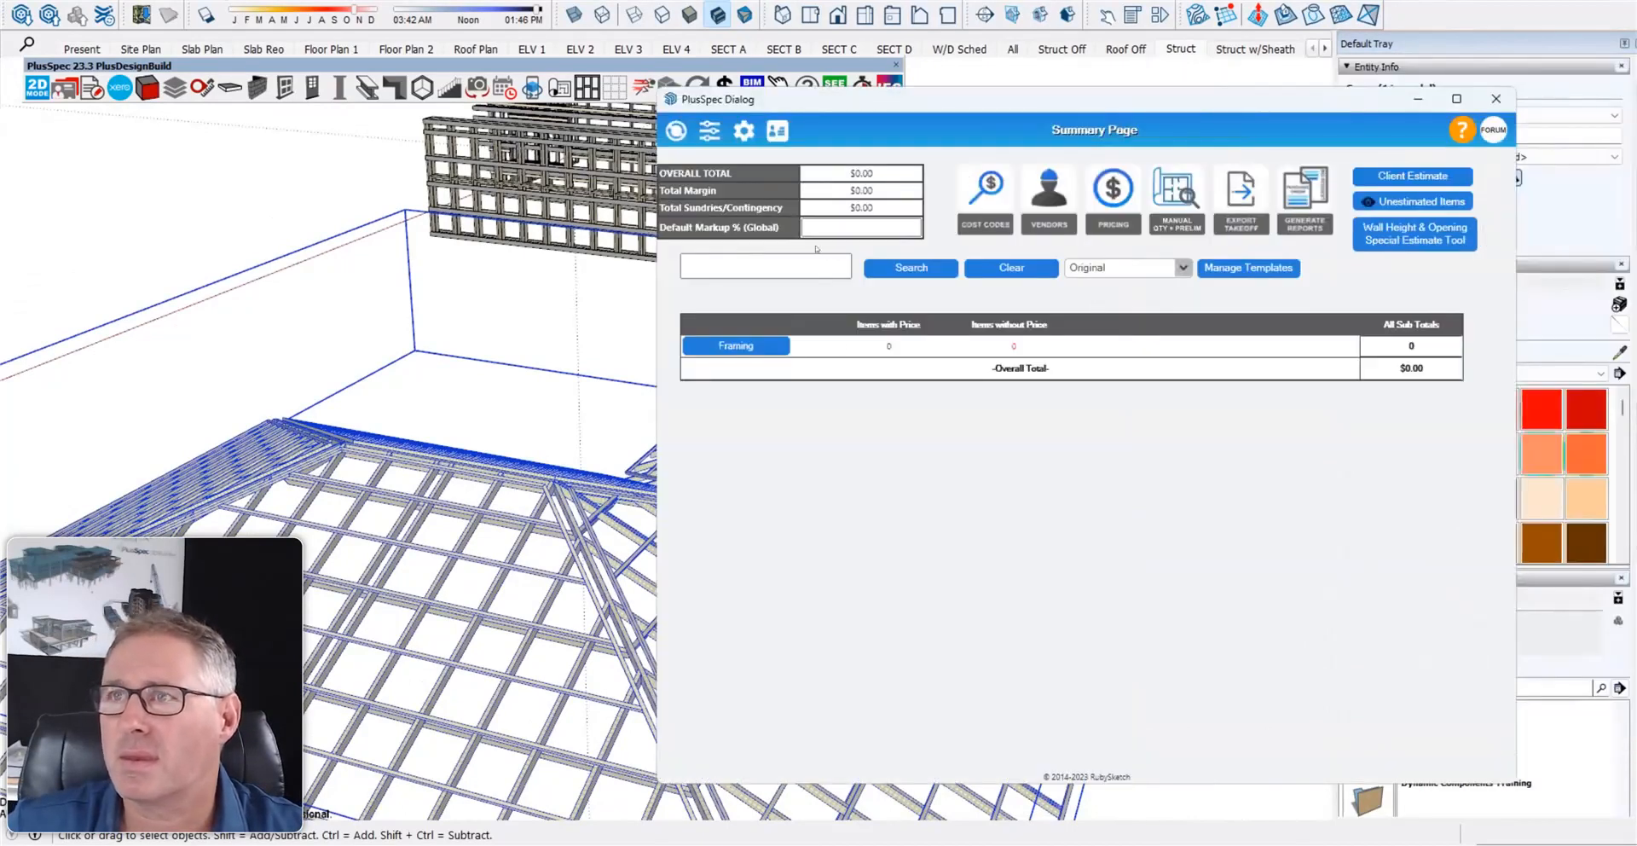
# - Check the takeoff preferences without changing them and open the detailed Adv. Framing report of the Framing category
pyautogui.click(710, 130)
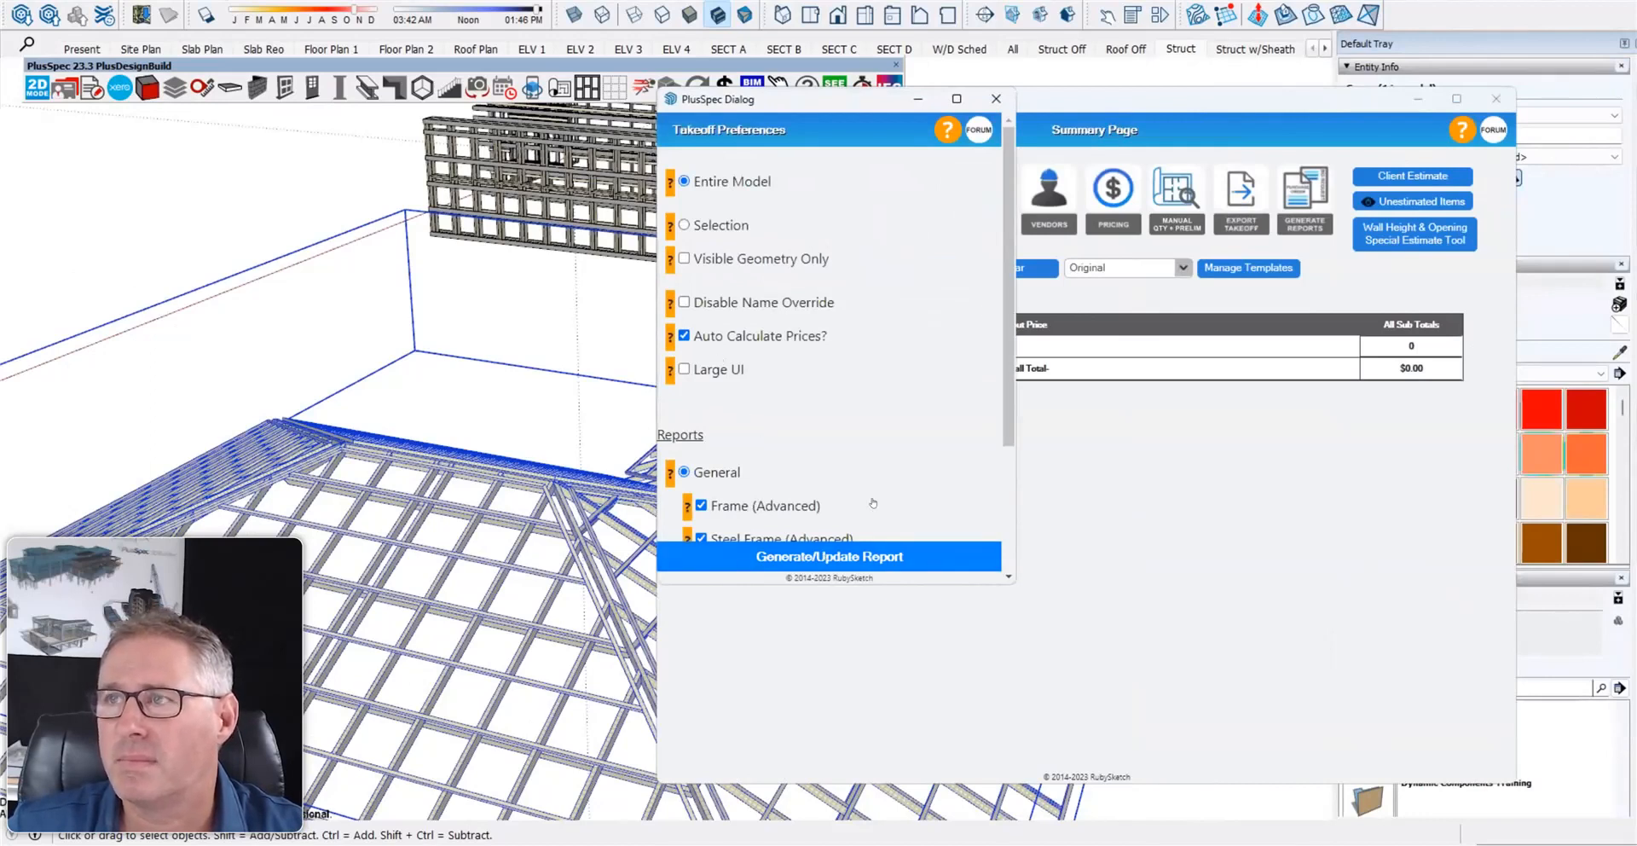
pyautogui.click(995, 98)
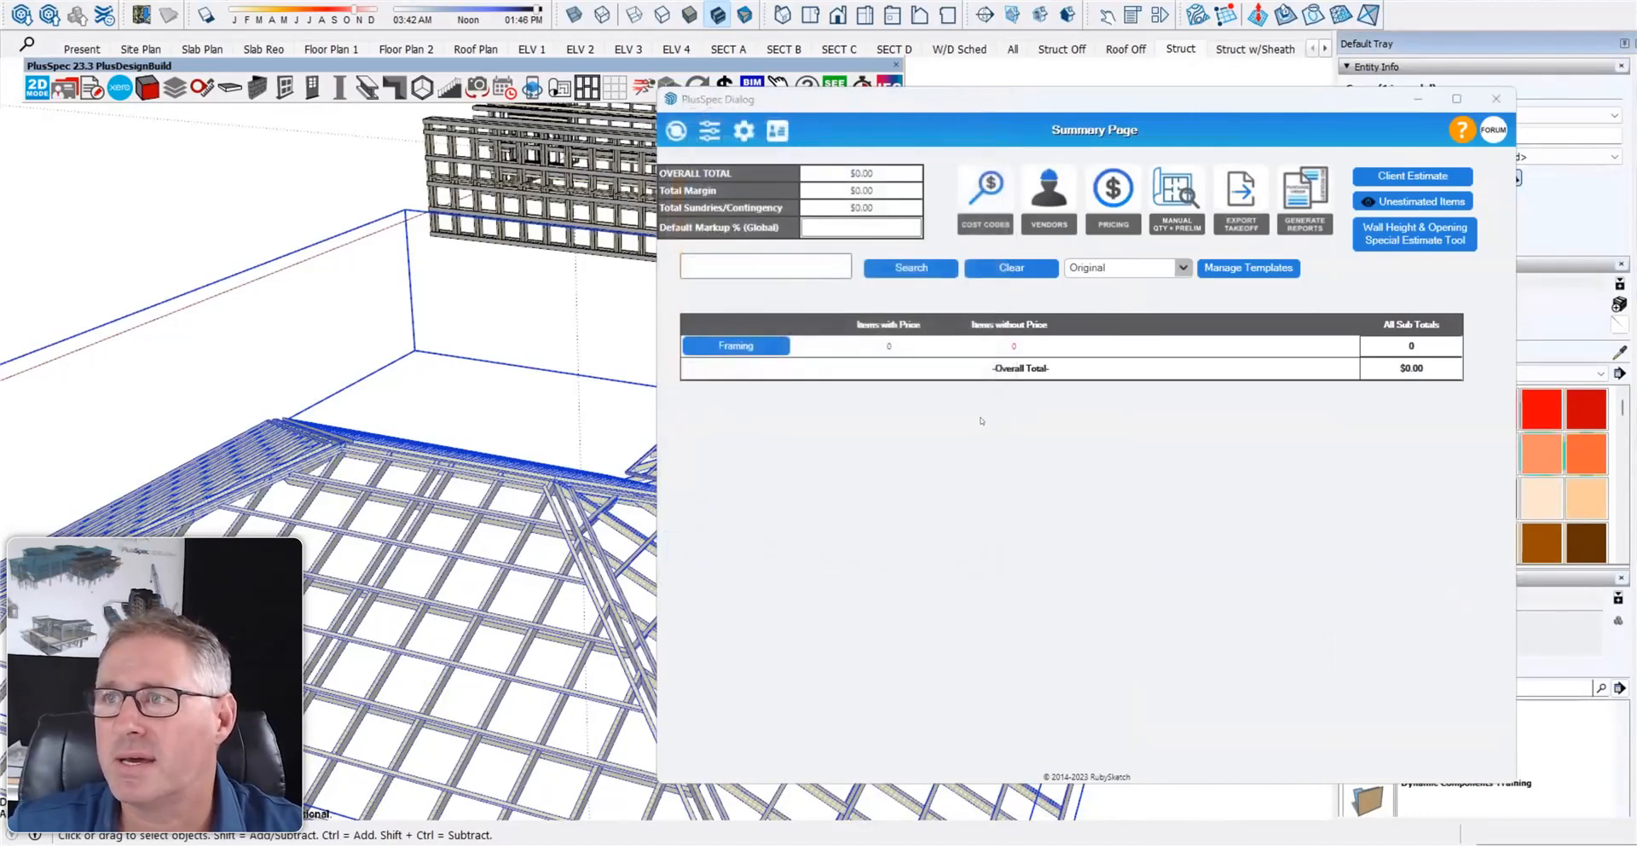
pyautogui.click(758, 350)
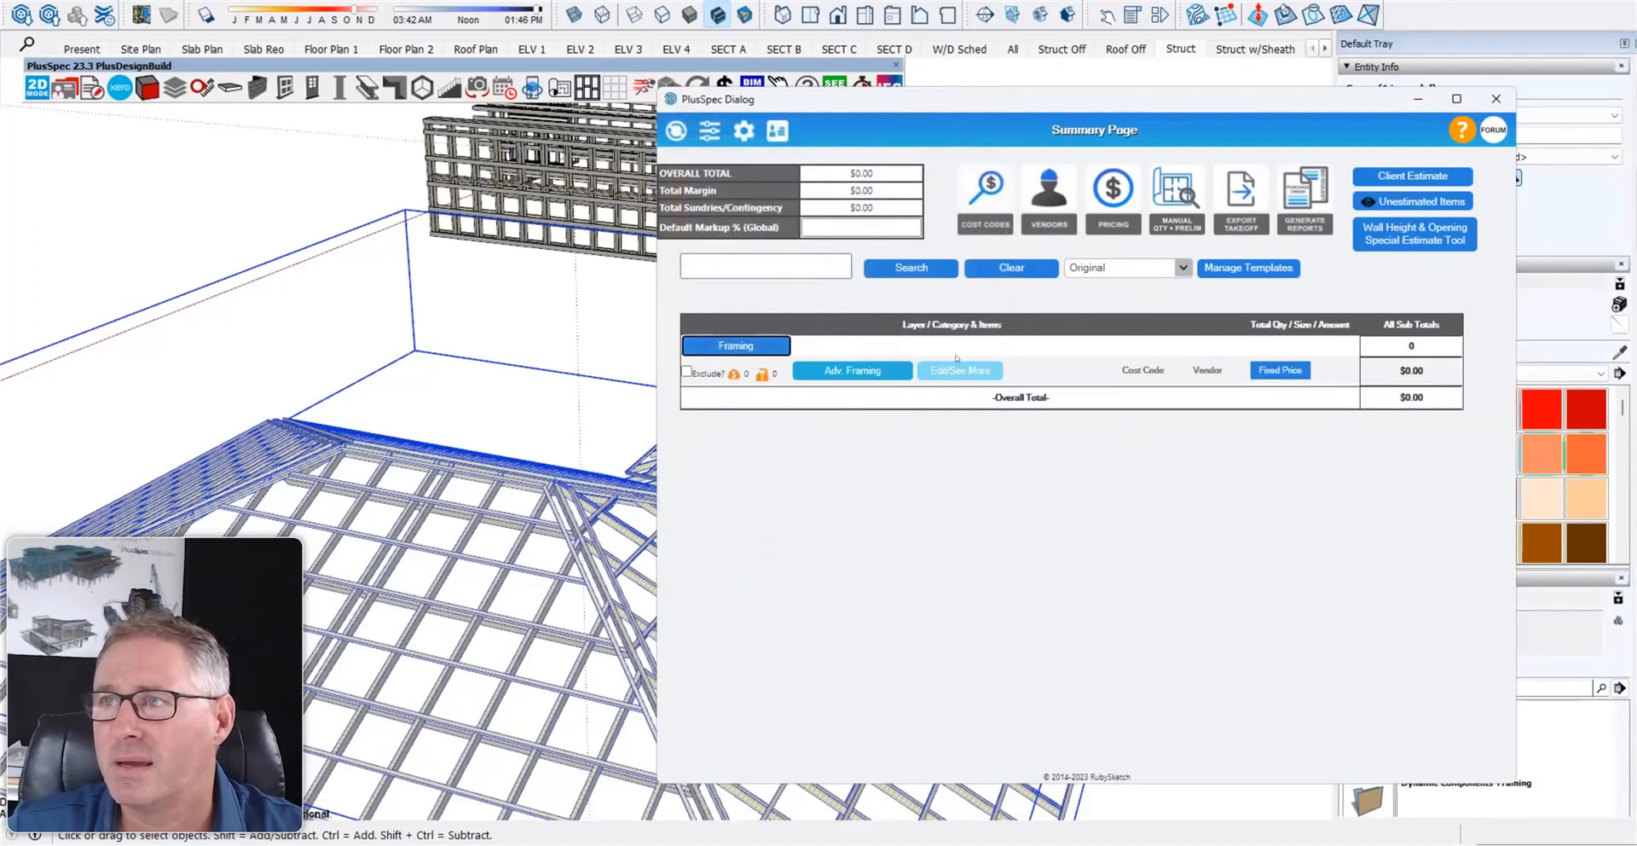
pyautogui.click(960, 372)
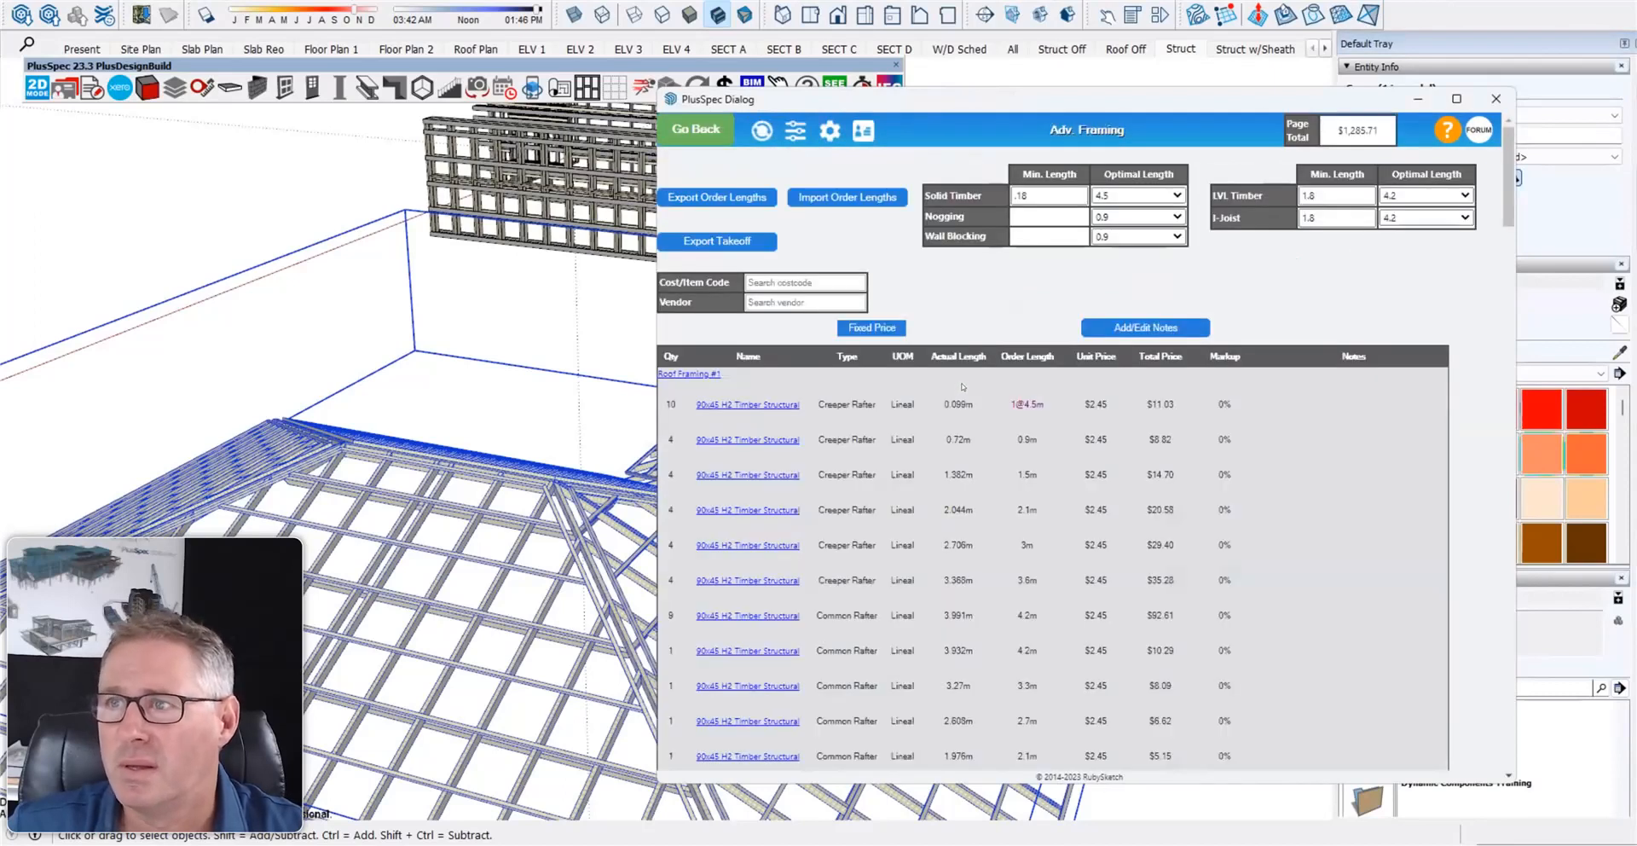
# - Examine the rafter, purlin, hip, valley, ridge and batten entries with their order lengths, and close the takeoff report
pyautogui.scroll(-3, 963, 390)
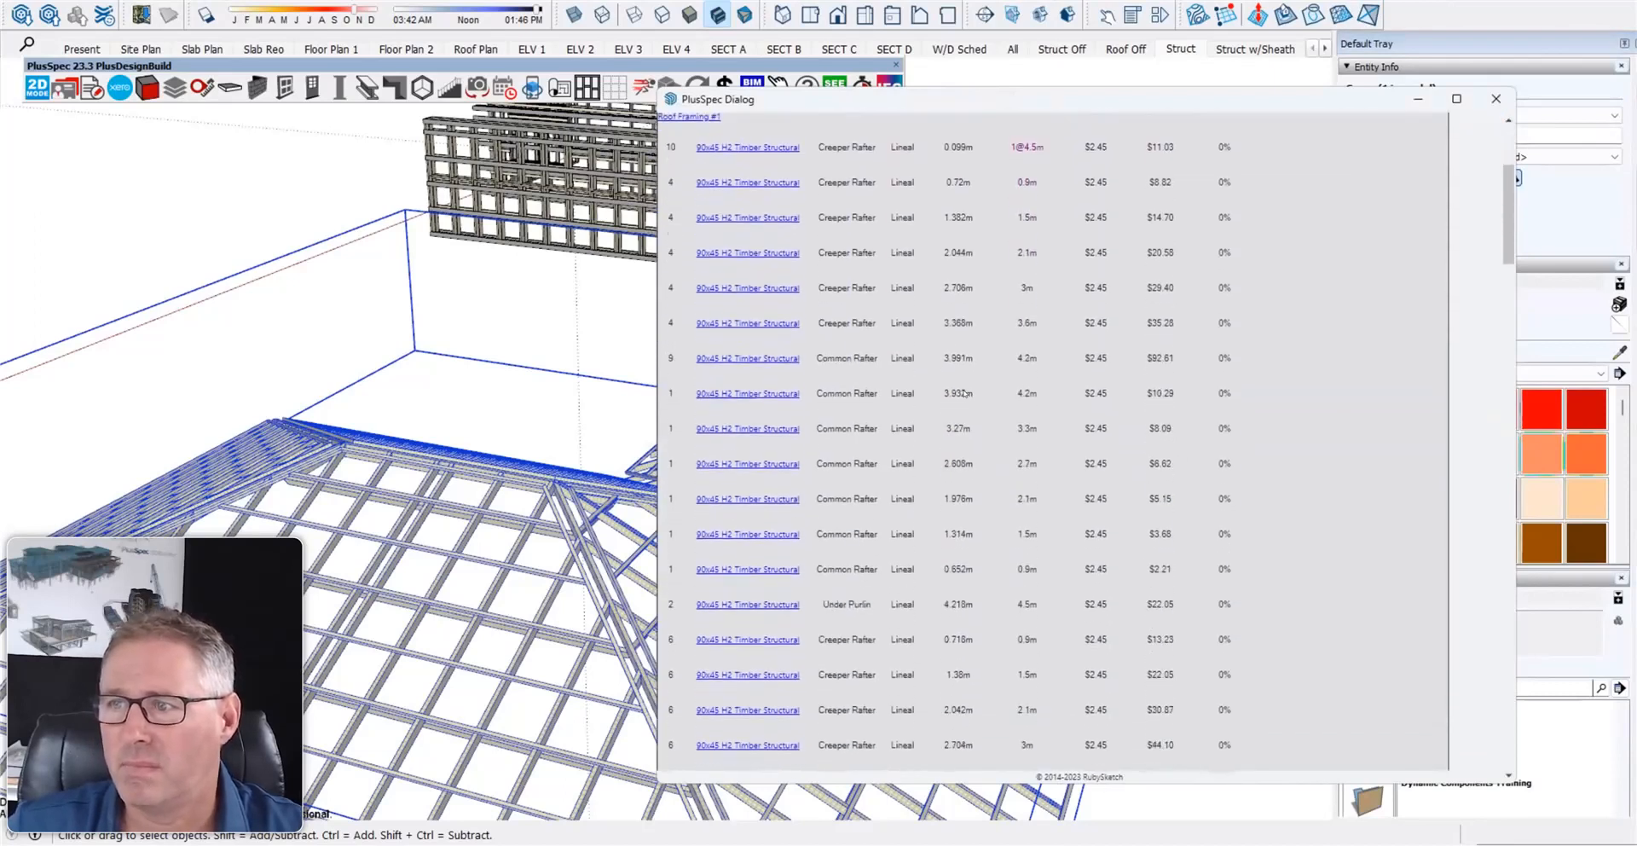
pyautogui.scroll(-1, 931, 448)
pyautogui.scroll(-4, 931, 448)
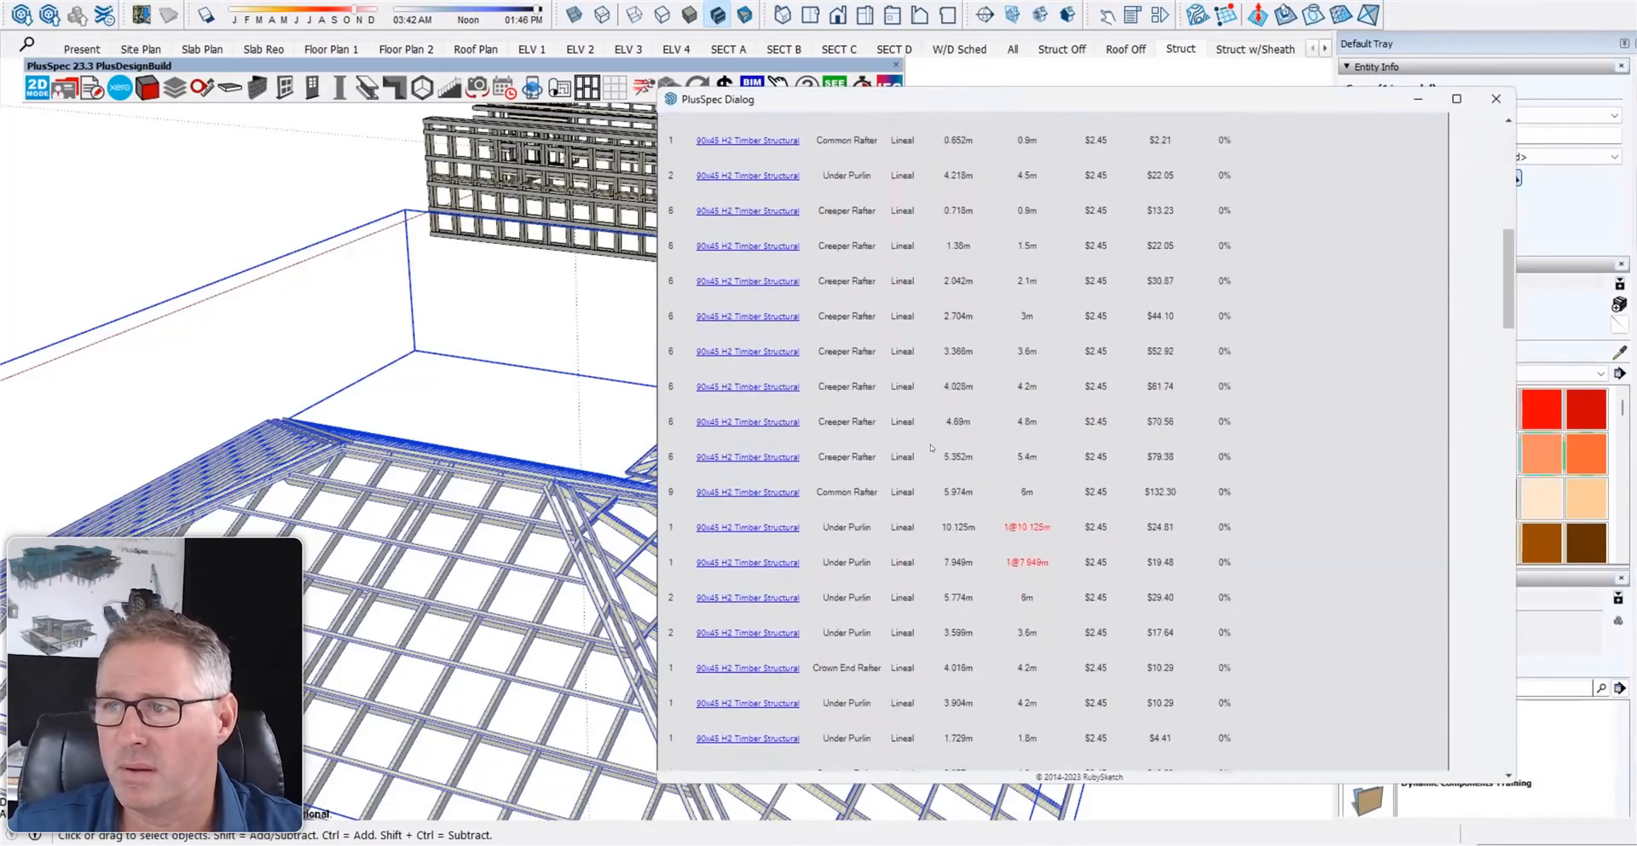
pyautogui.scroll(-4, 932, 448)
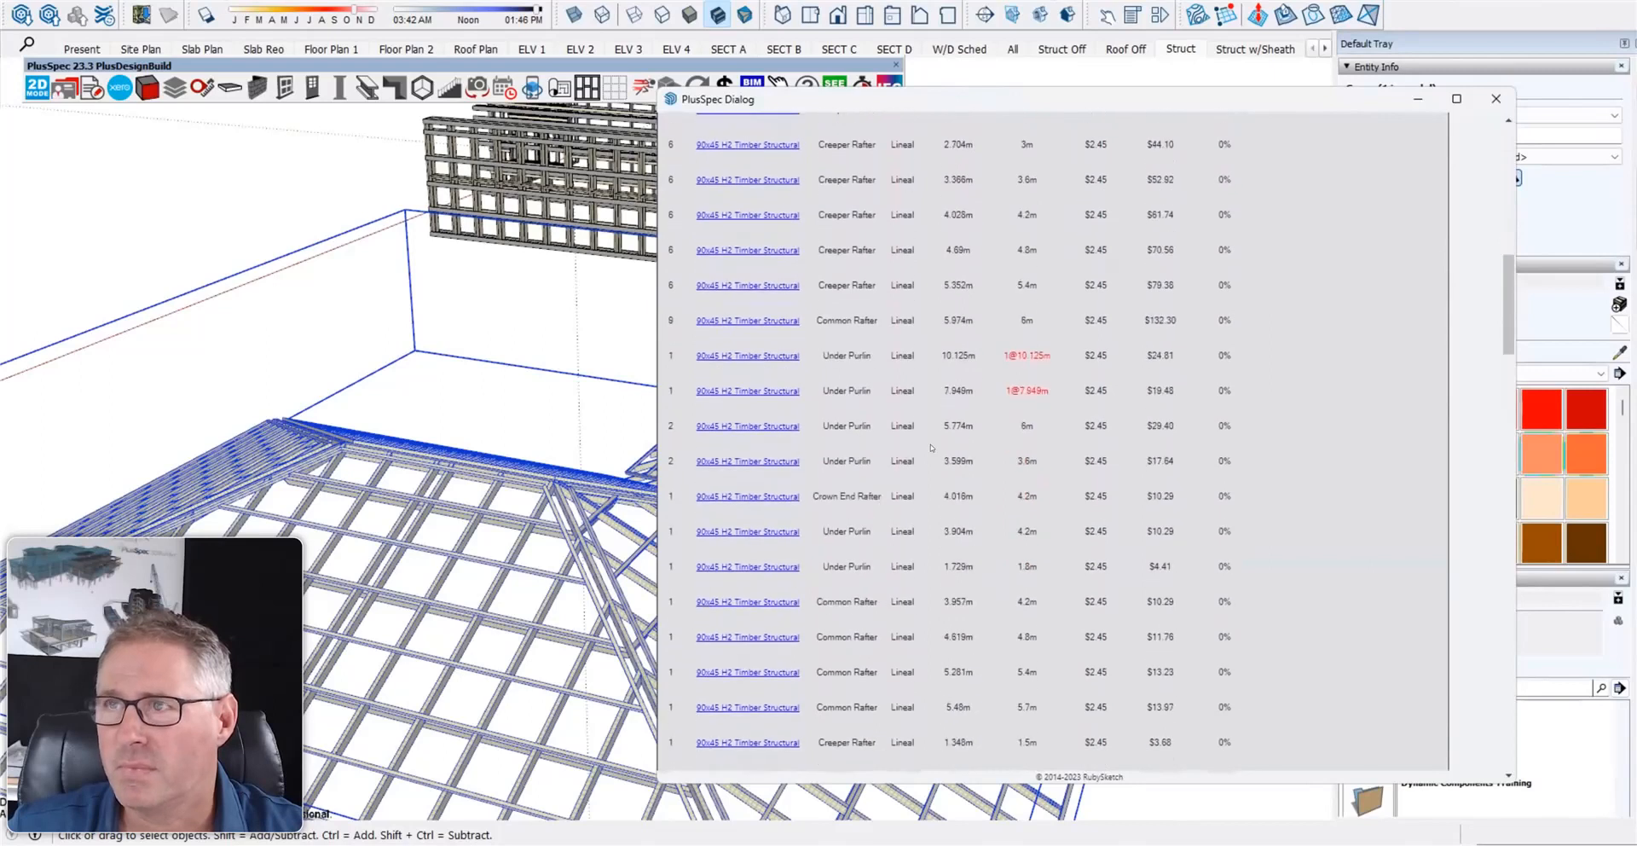
pyautogui.scroll(-5, 931, 448)
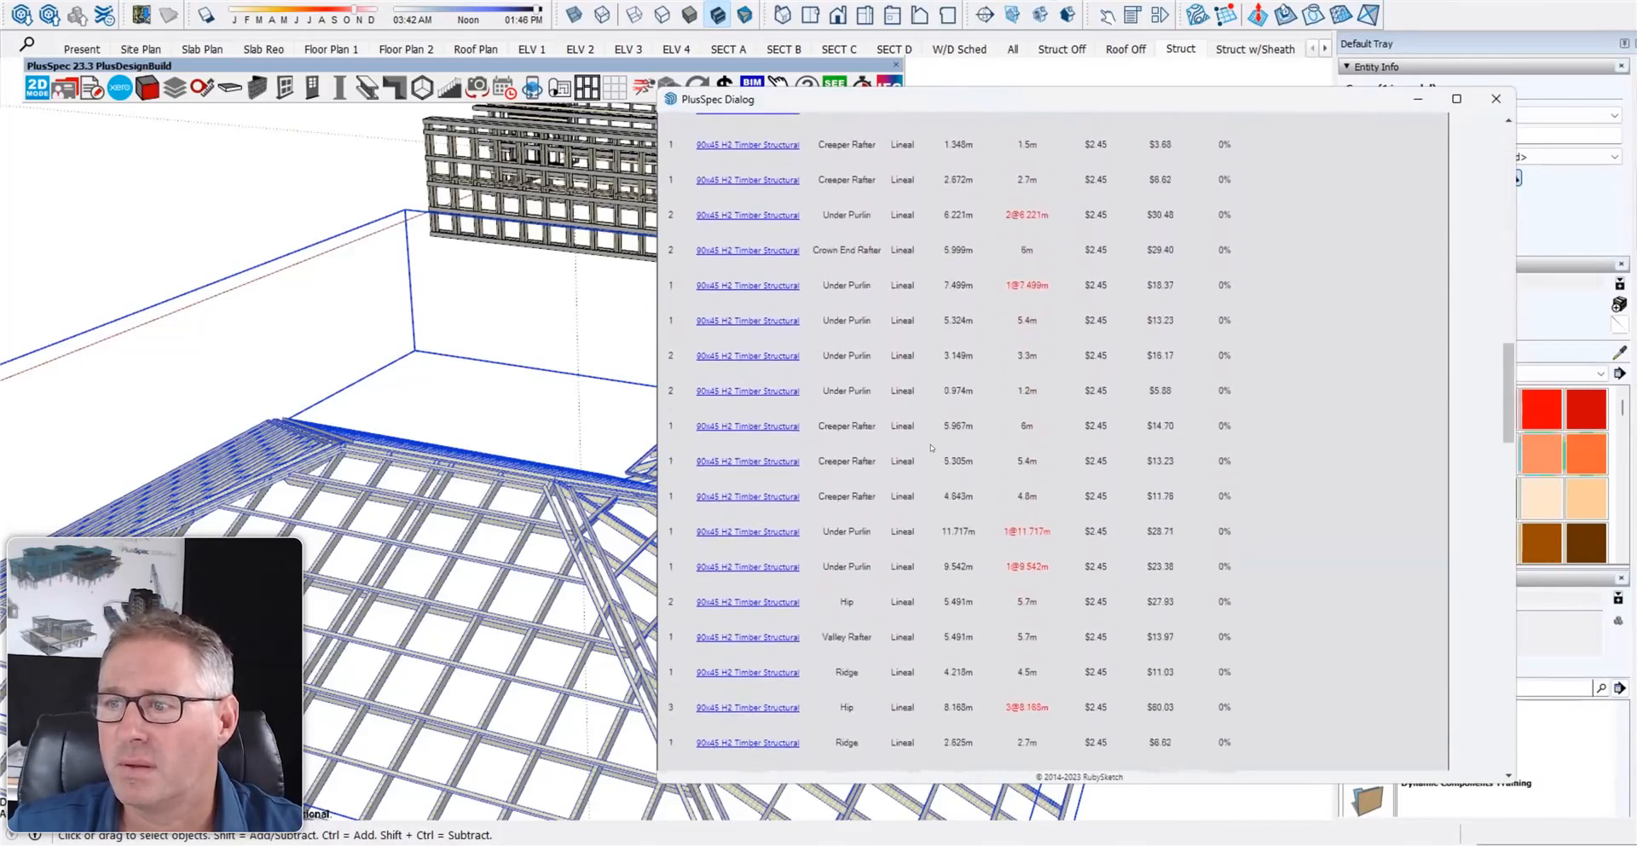
pyautogui.scroll(-2, 931, 447)
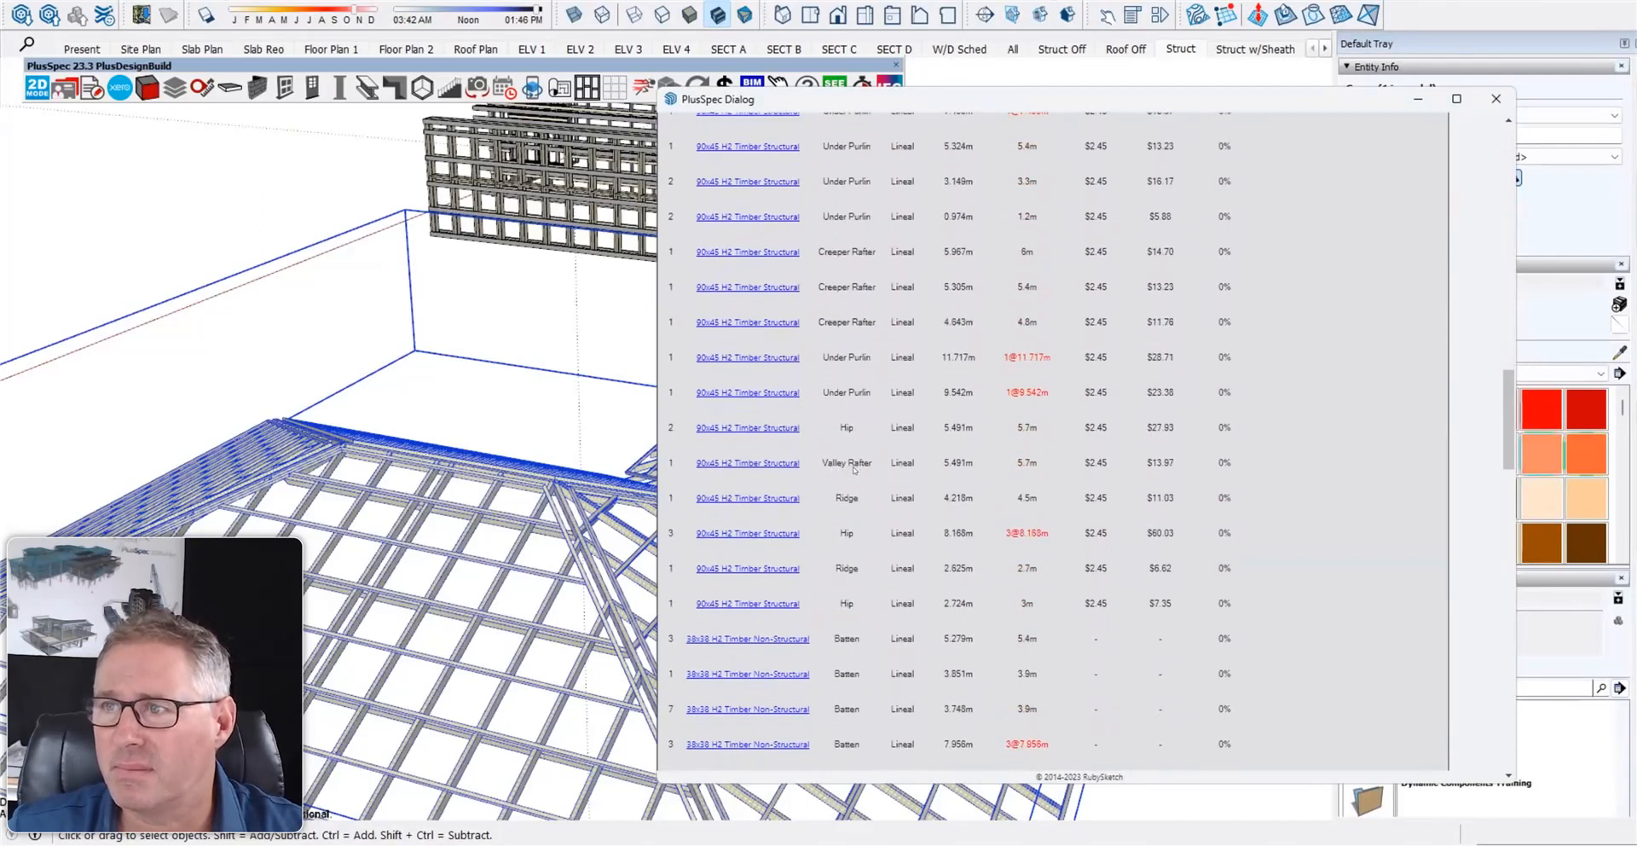
pyautogui.scroll(-1, 849, 473)
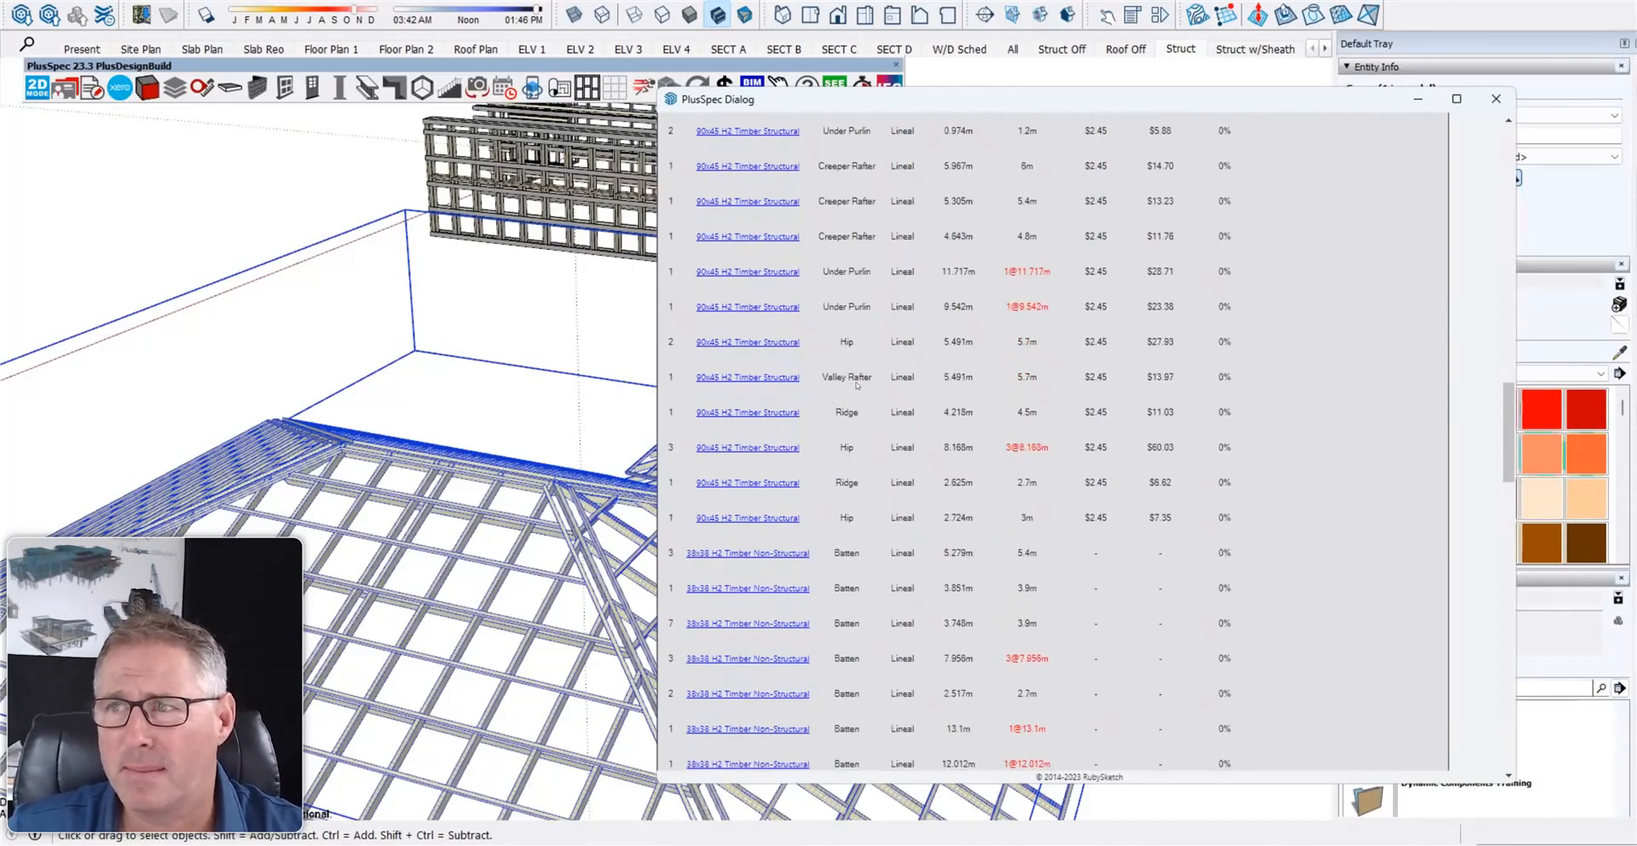
pyautogui.scroll(-10, 857, 385)
pyautogui.scroll(10, 857, 386)
pyautogui.scroll(10, 857, 386)
pyautogui.scroll(10, 857, 386)
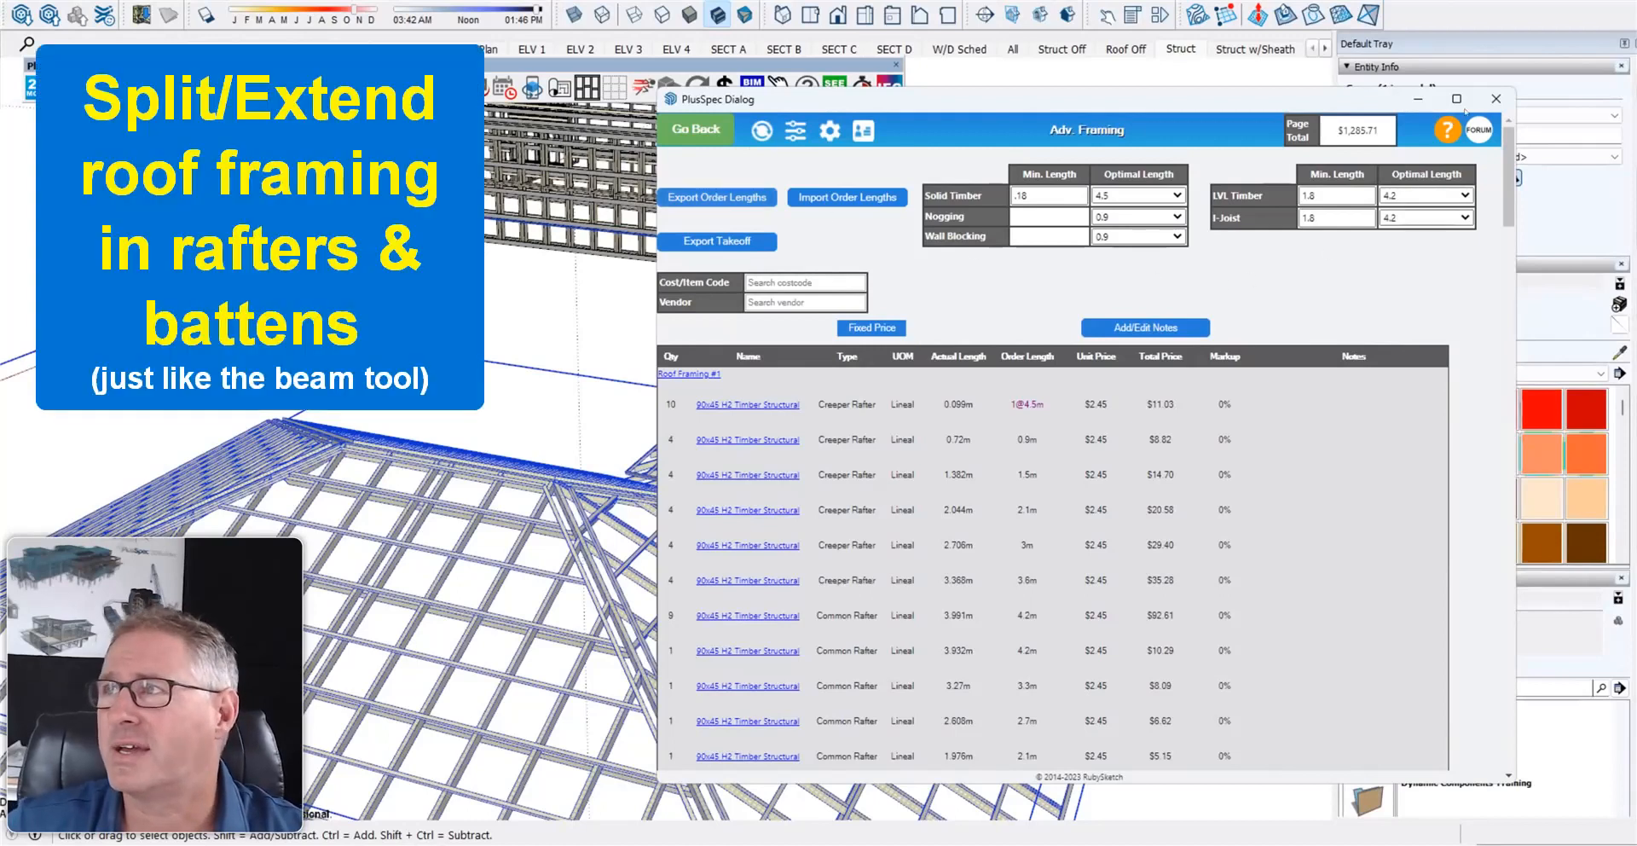
pyautogui.click(1491, 107)
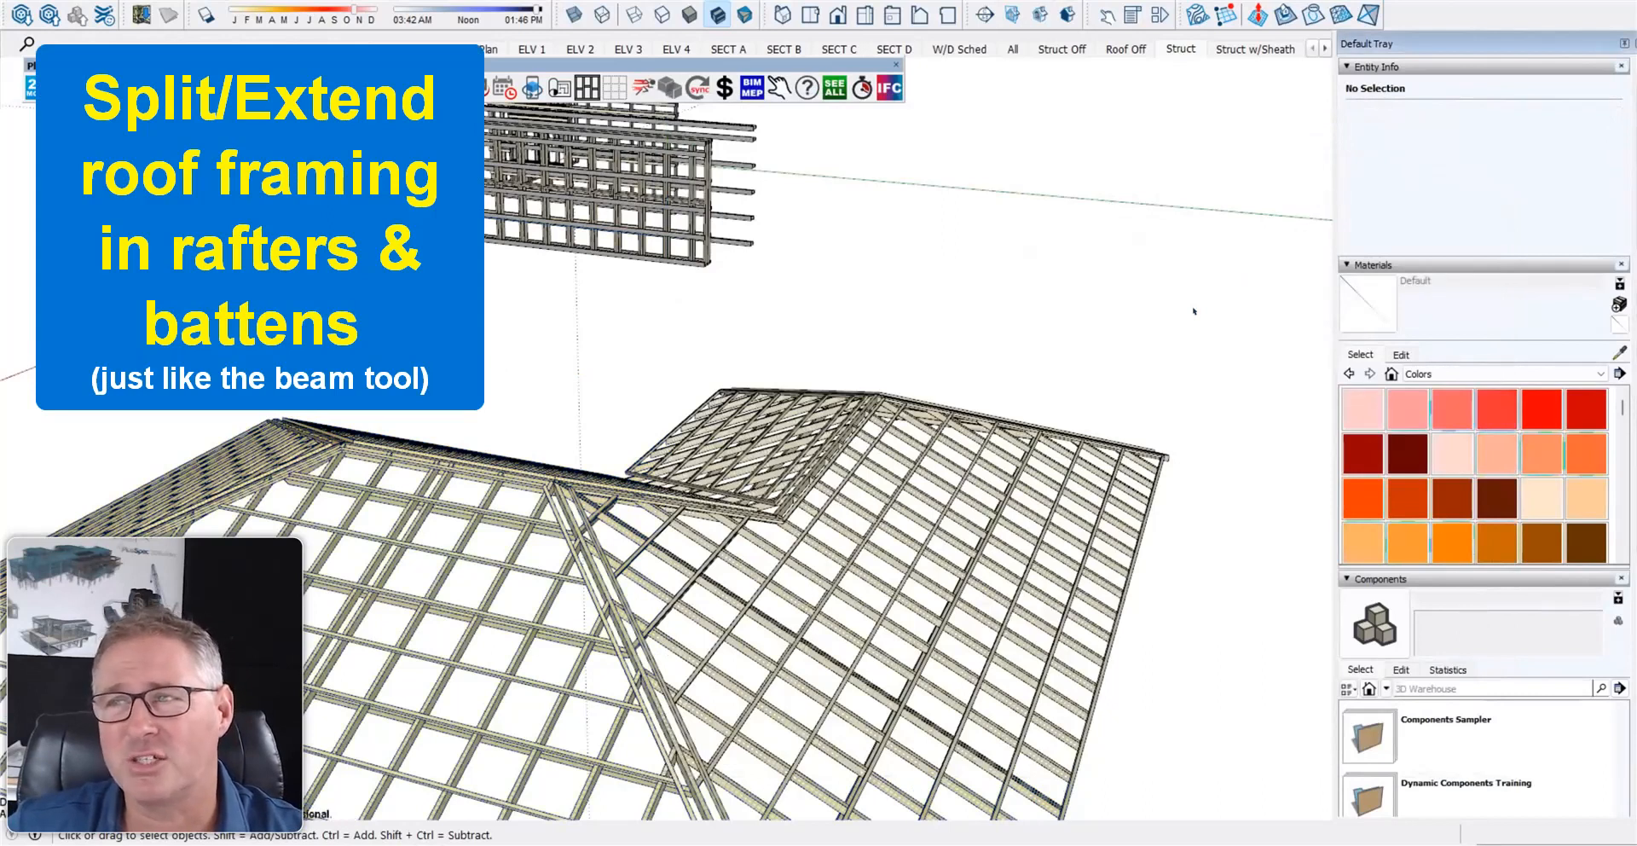
# - Split a common rafter inside the L-shaped roof framing group with the beam split command at the underpurlin near its mid-length
pyautogui.moveTo(1194, 312); pyautogui.dragTo(750, 468, button='middle')
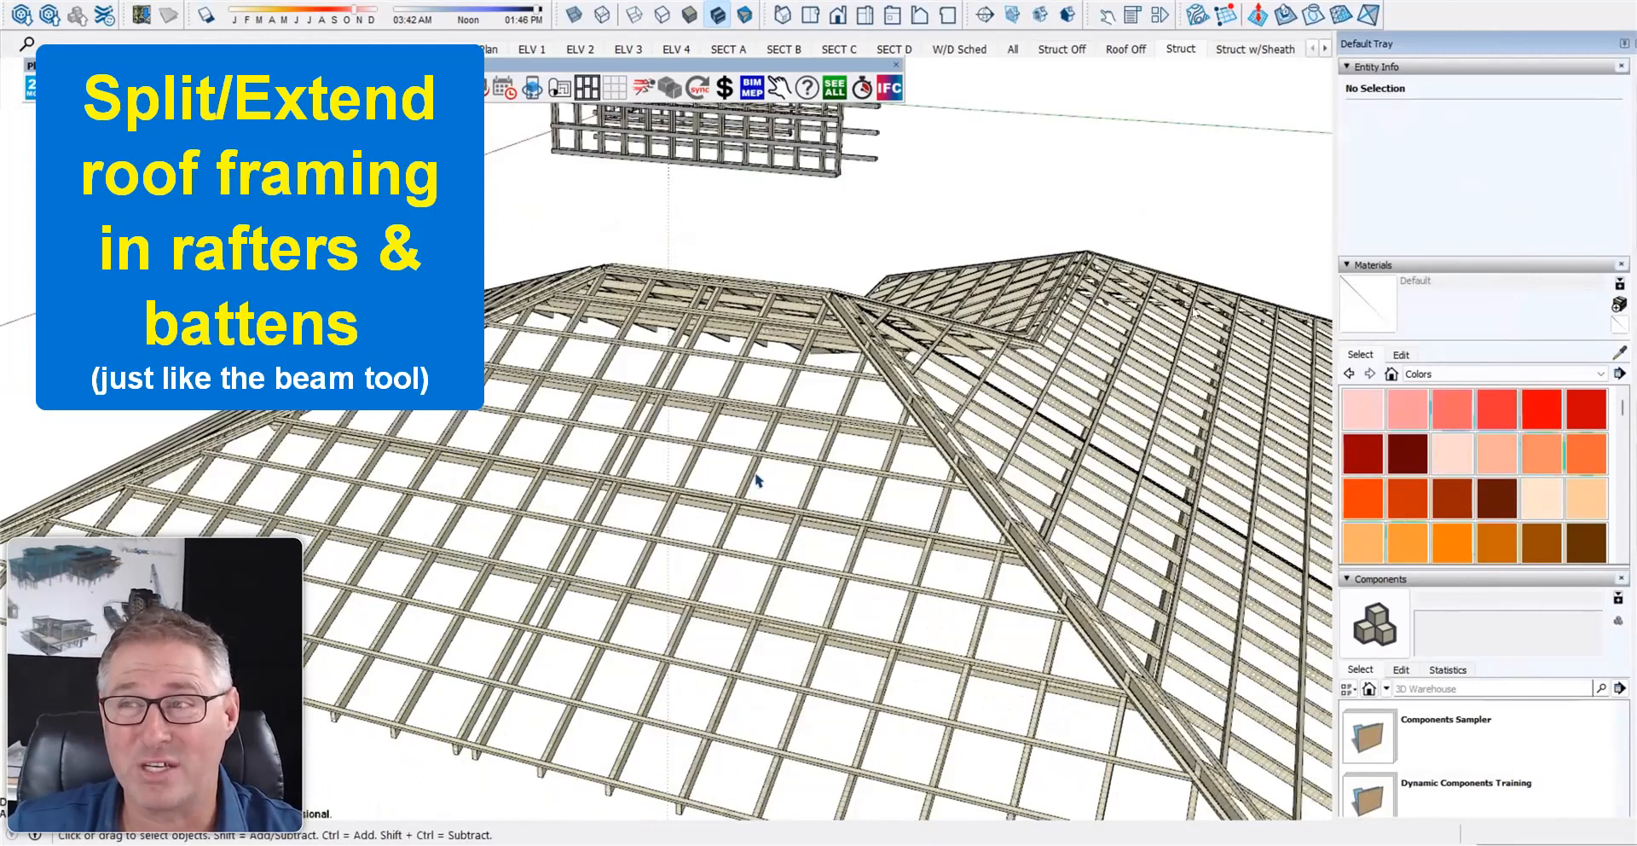
pyautogui.click(756, 469)
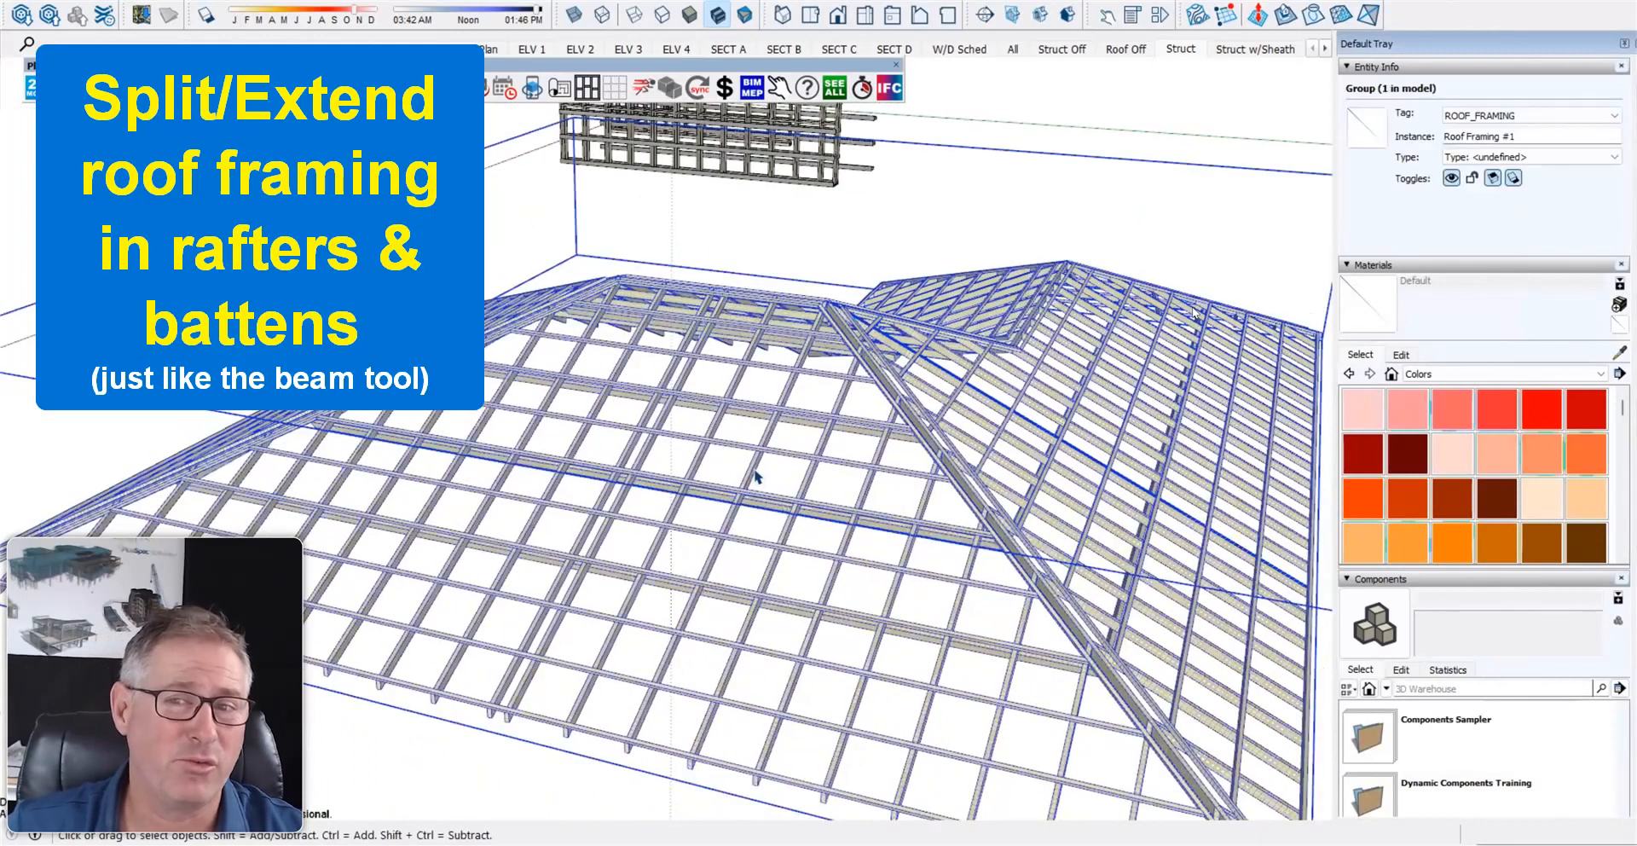
pyautogui.doubleClick(755, 471)
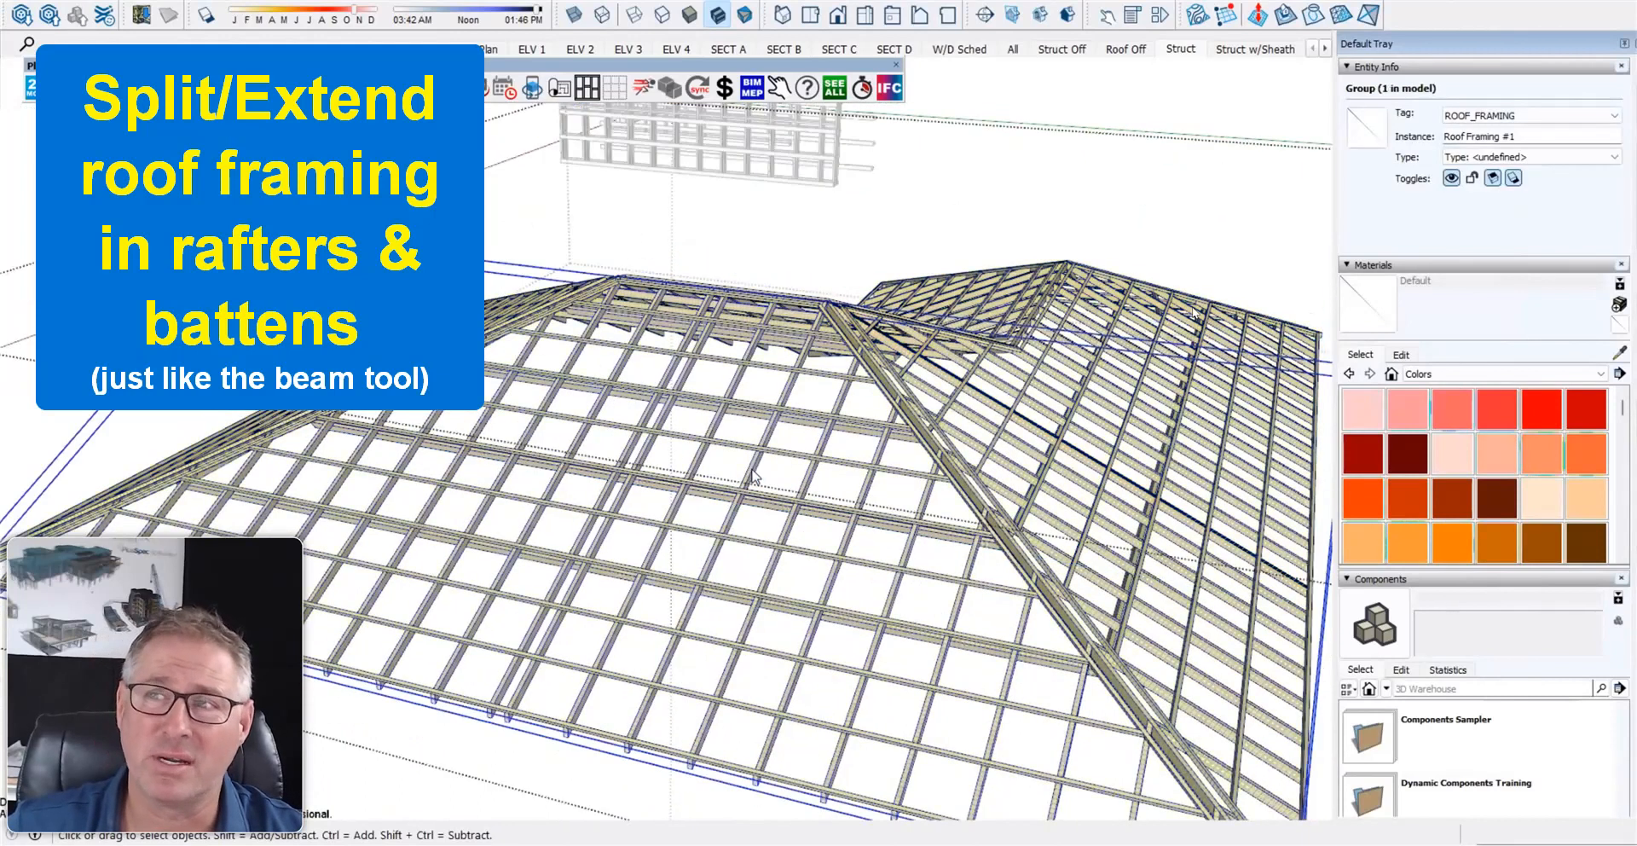
pyautogui.rightClick(754, 469)
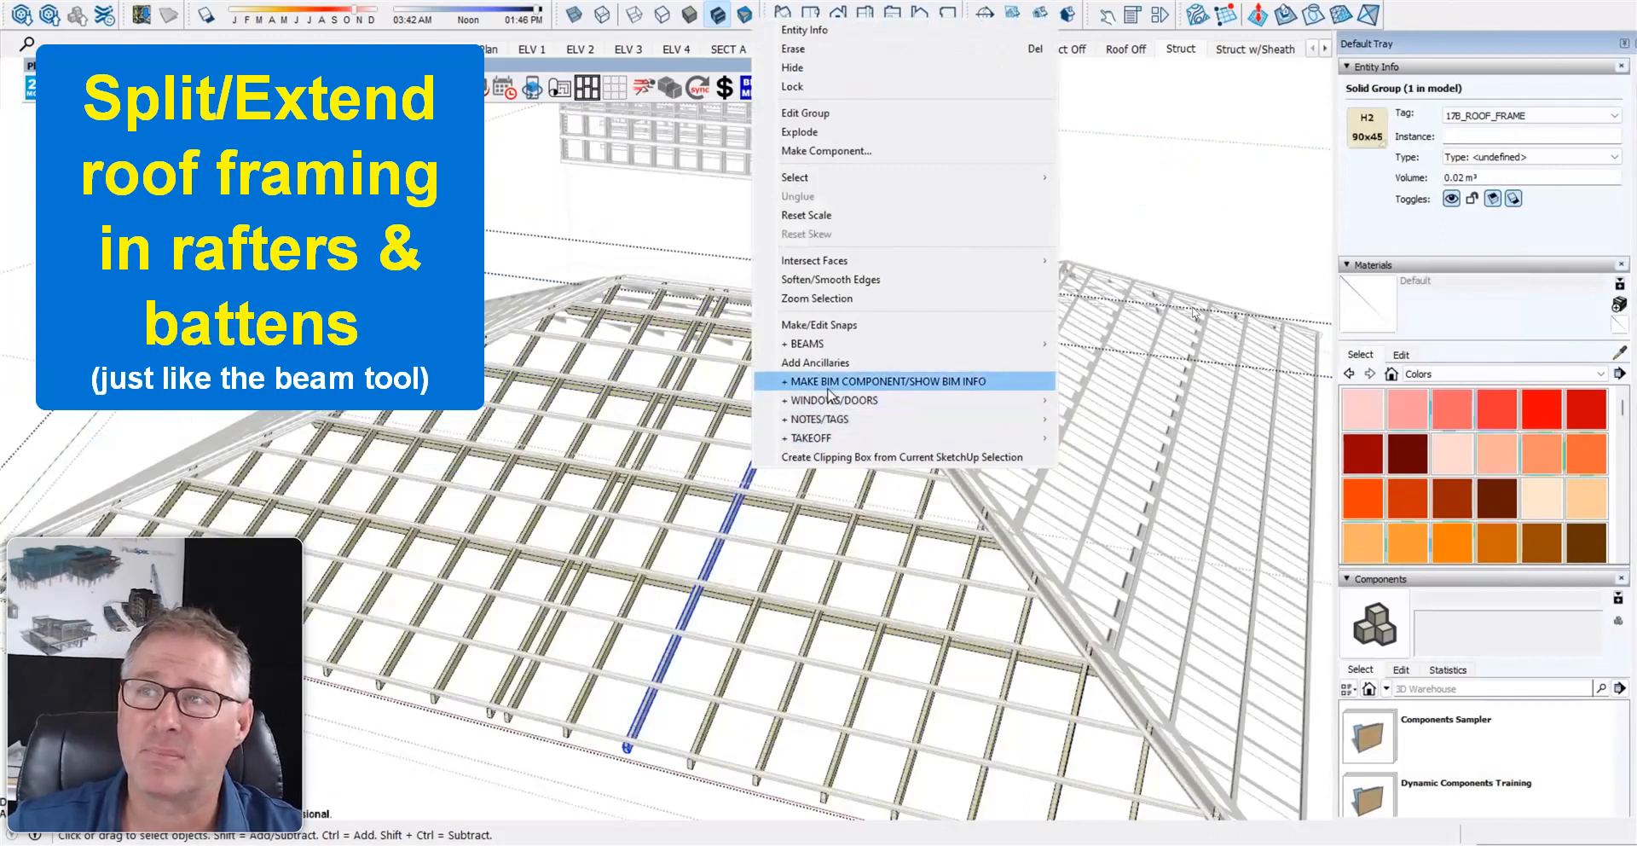
pyautogui.moveTo(842, 345)
pyautogui.click(1109, 344)
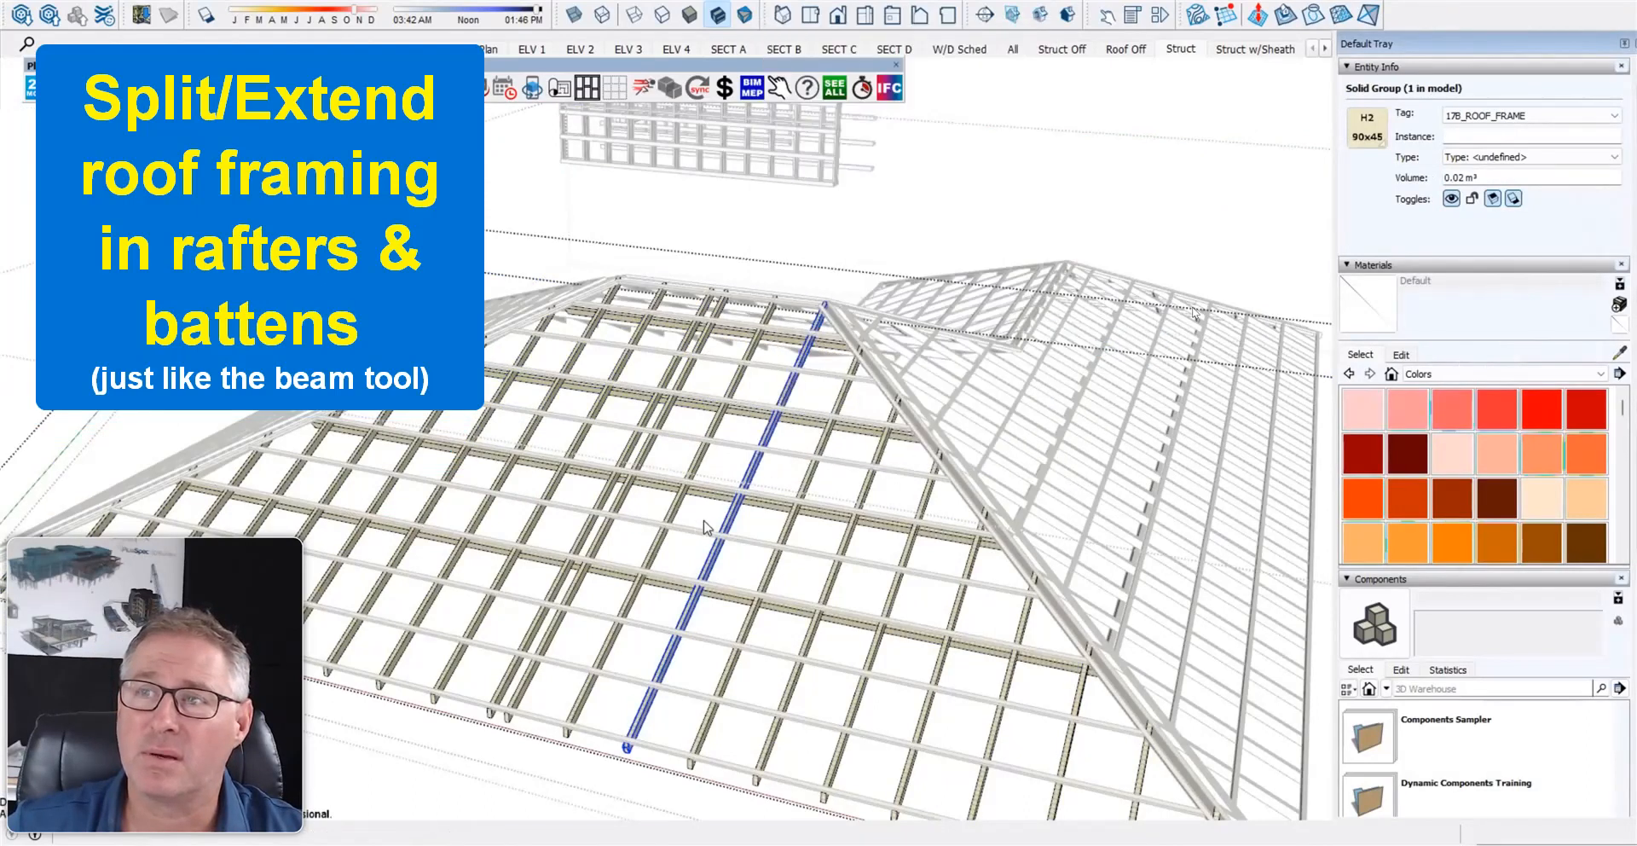
pyautogui.scroll(2, 614, 535)
pyautogui.moveTo(1036, 445); pyautogui.dragTo(792, 470, button='middle')
pyautogui.scroll(1, 791, 471)
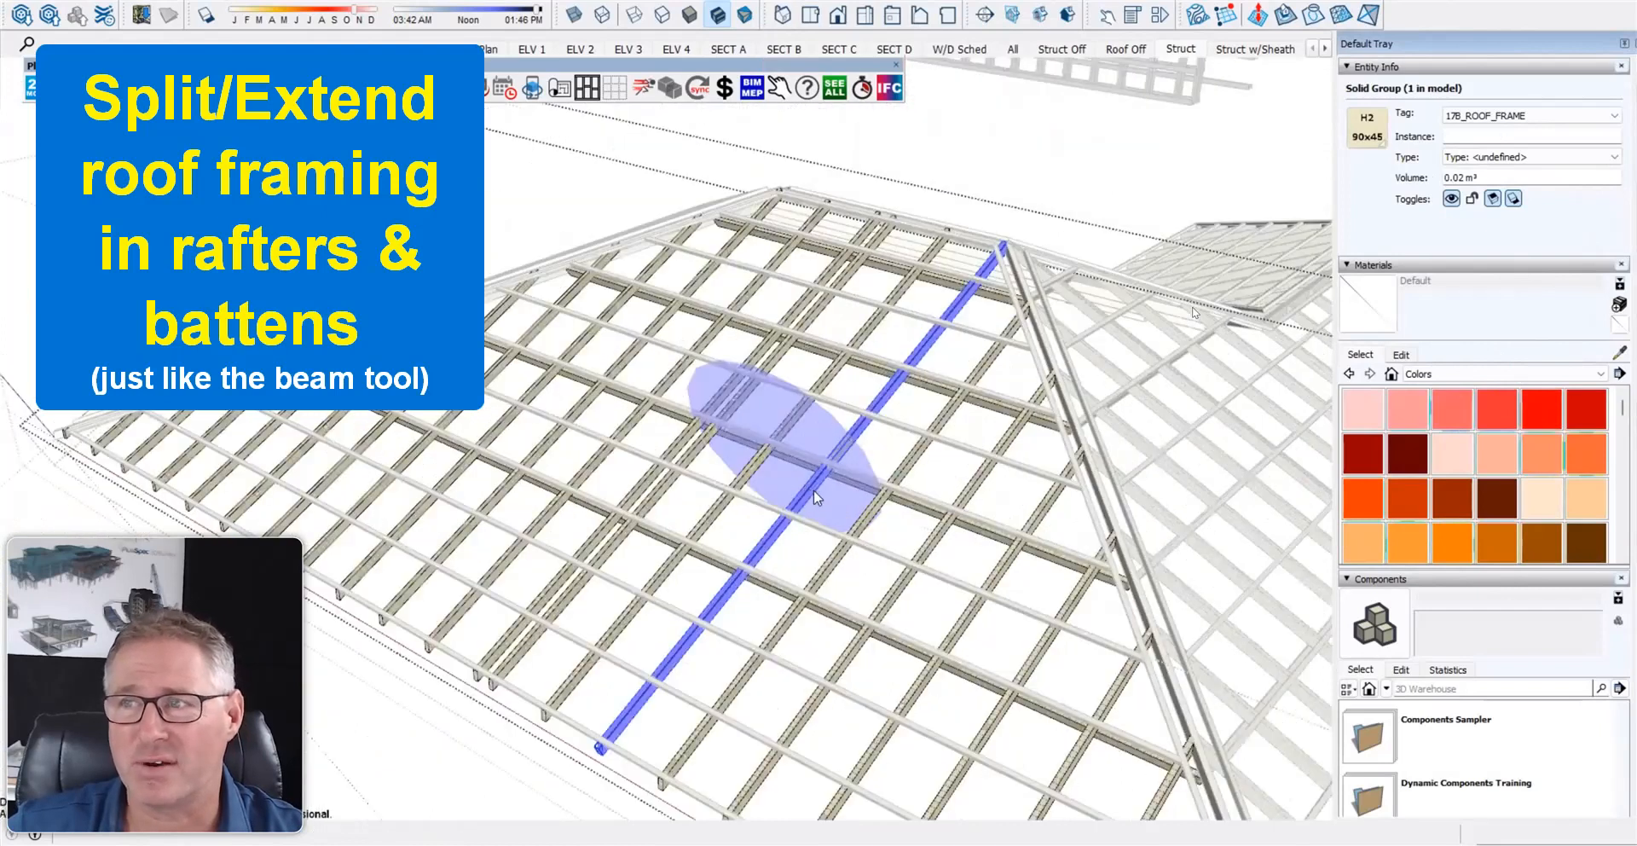
pyautogui.scroll(2, 814, 490)
pyautogui.click(832, 499)
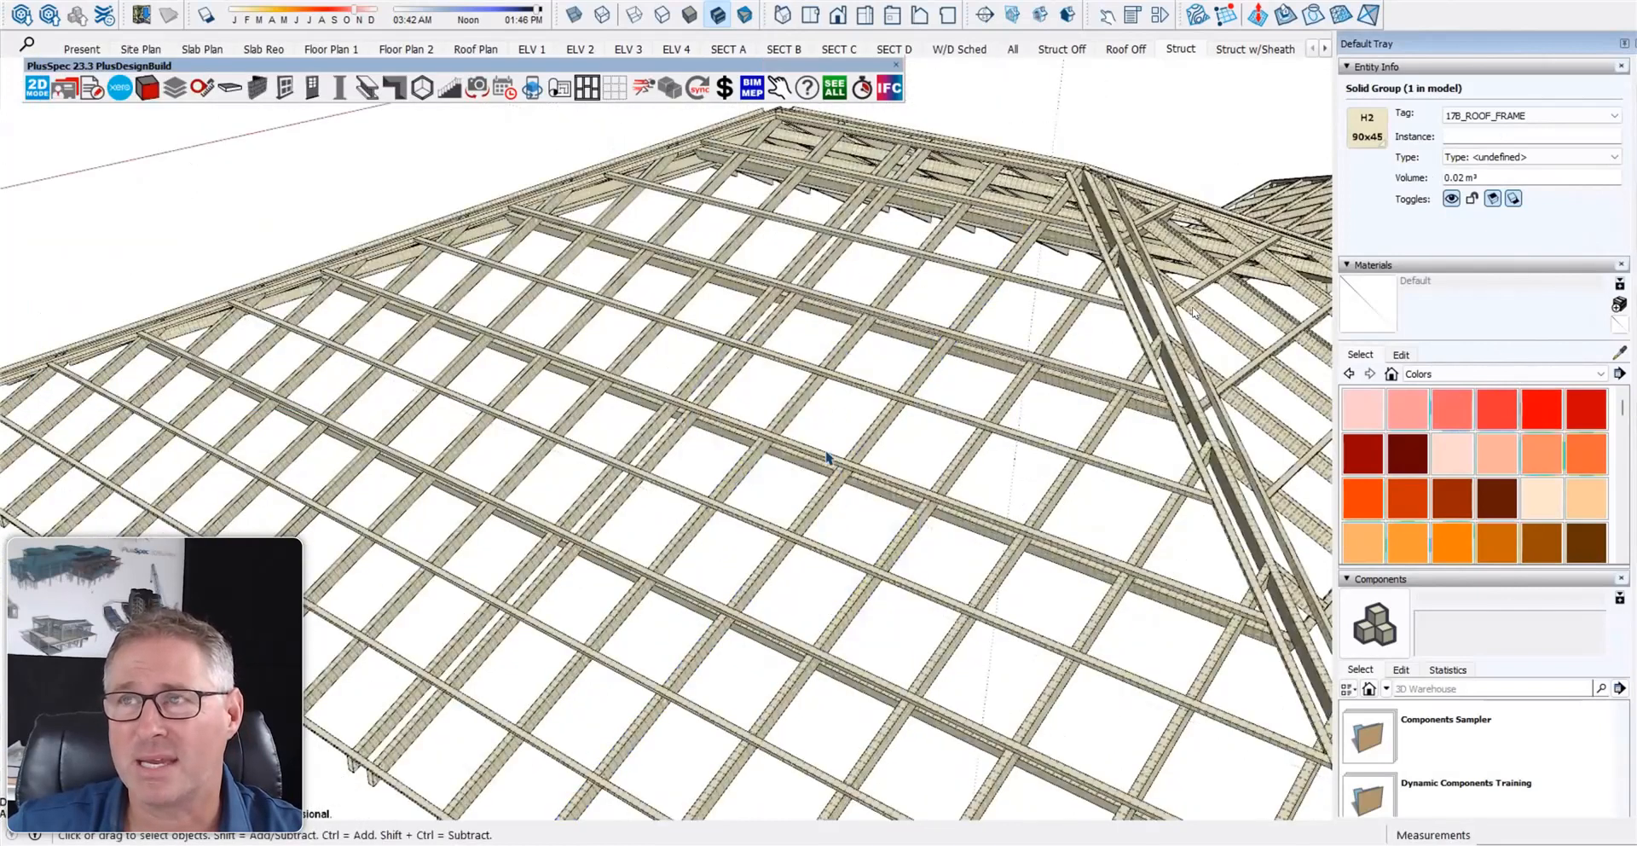
pyautogui.scroll(-1, 819, 484)
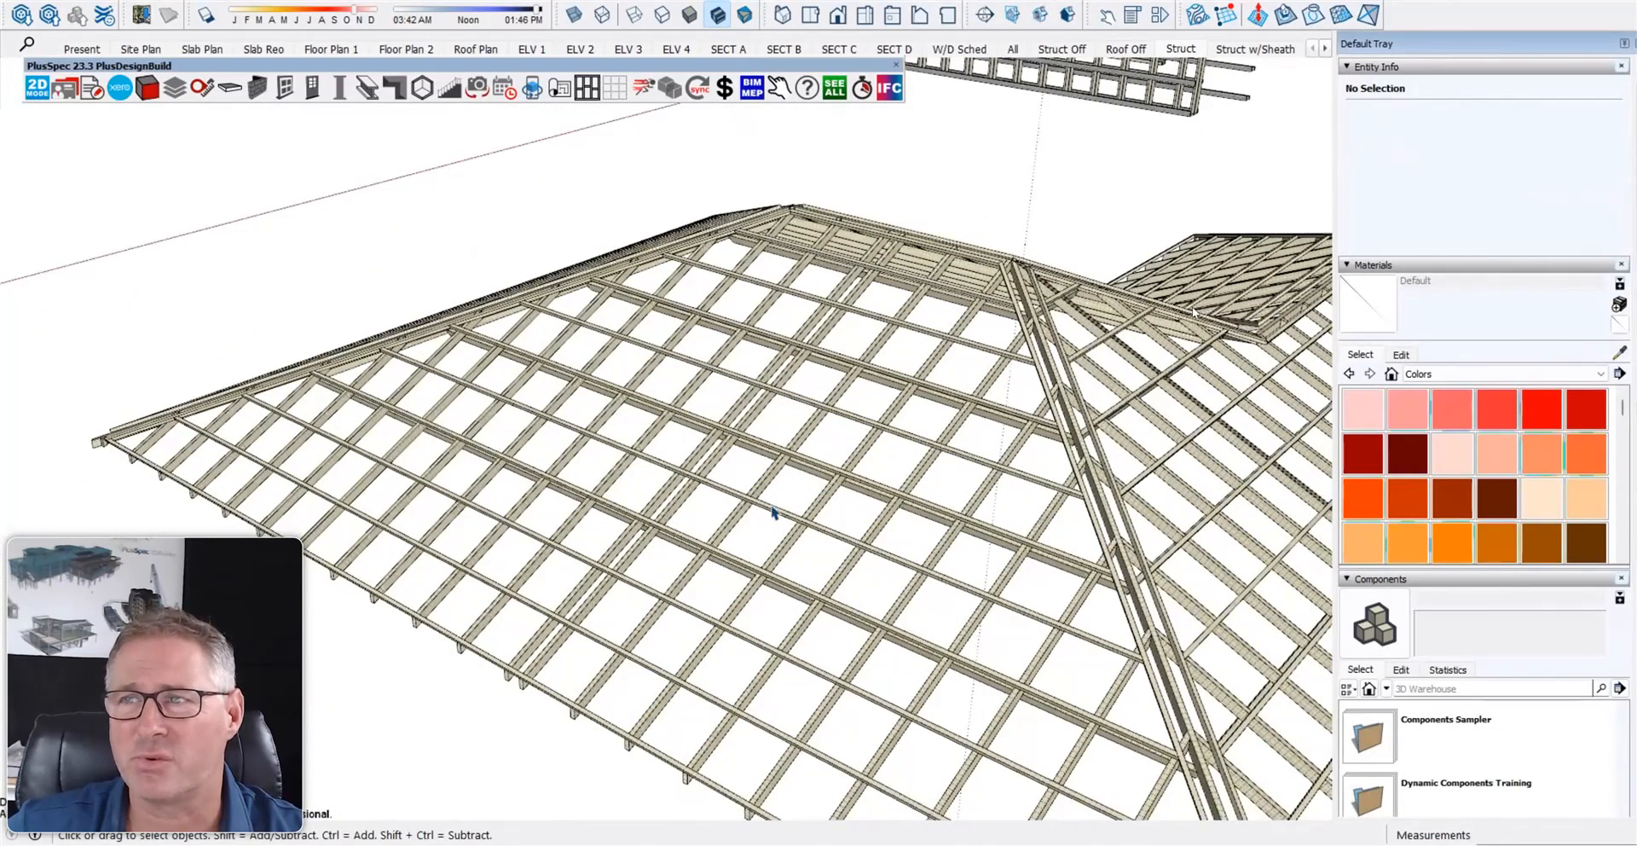
pyautogui.scroll(-1, 690, 588)
pyautogui.press('l')
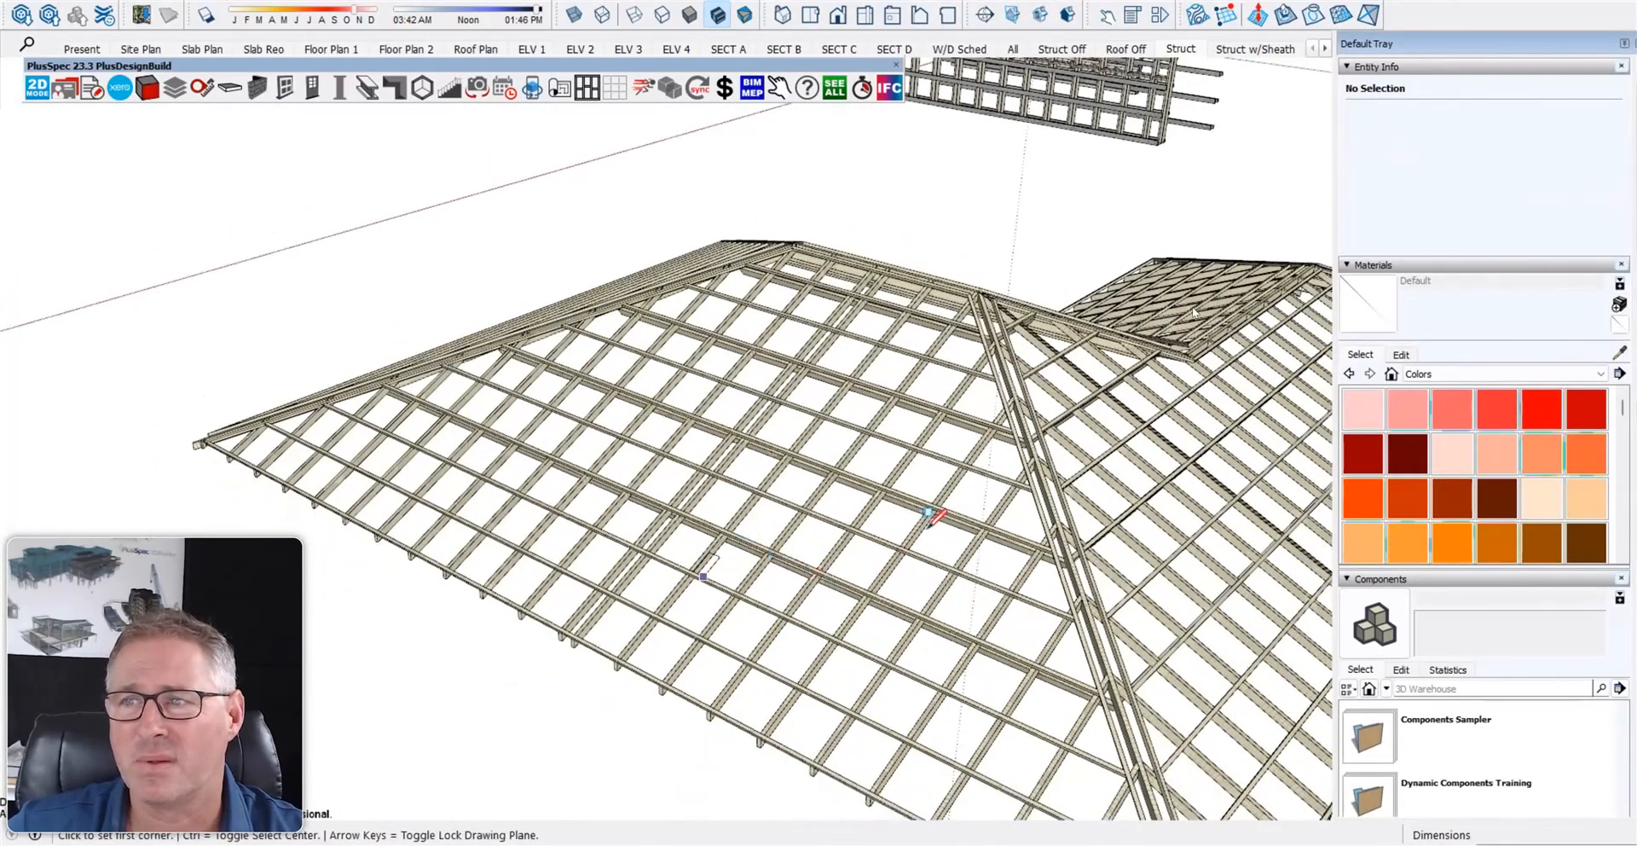
pyautogui.scroll(3, 934, 519)
pyautogui.click(929, 529)
pyautogui.click(989, 436)
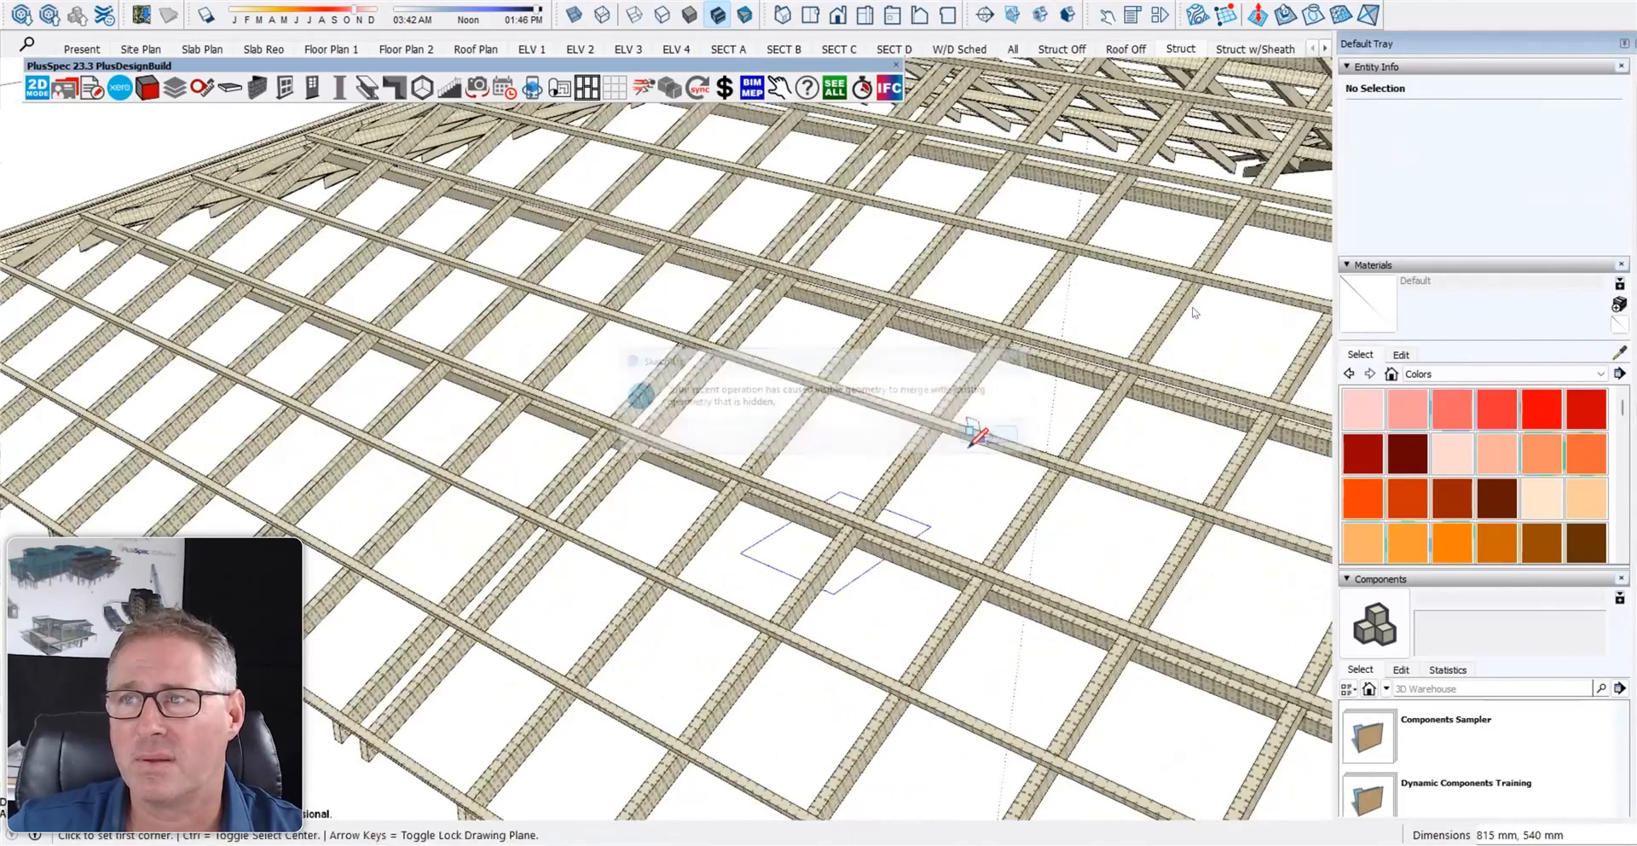
pyautogui.press('space')
pyautogui.press('p')
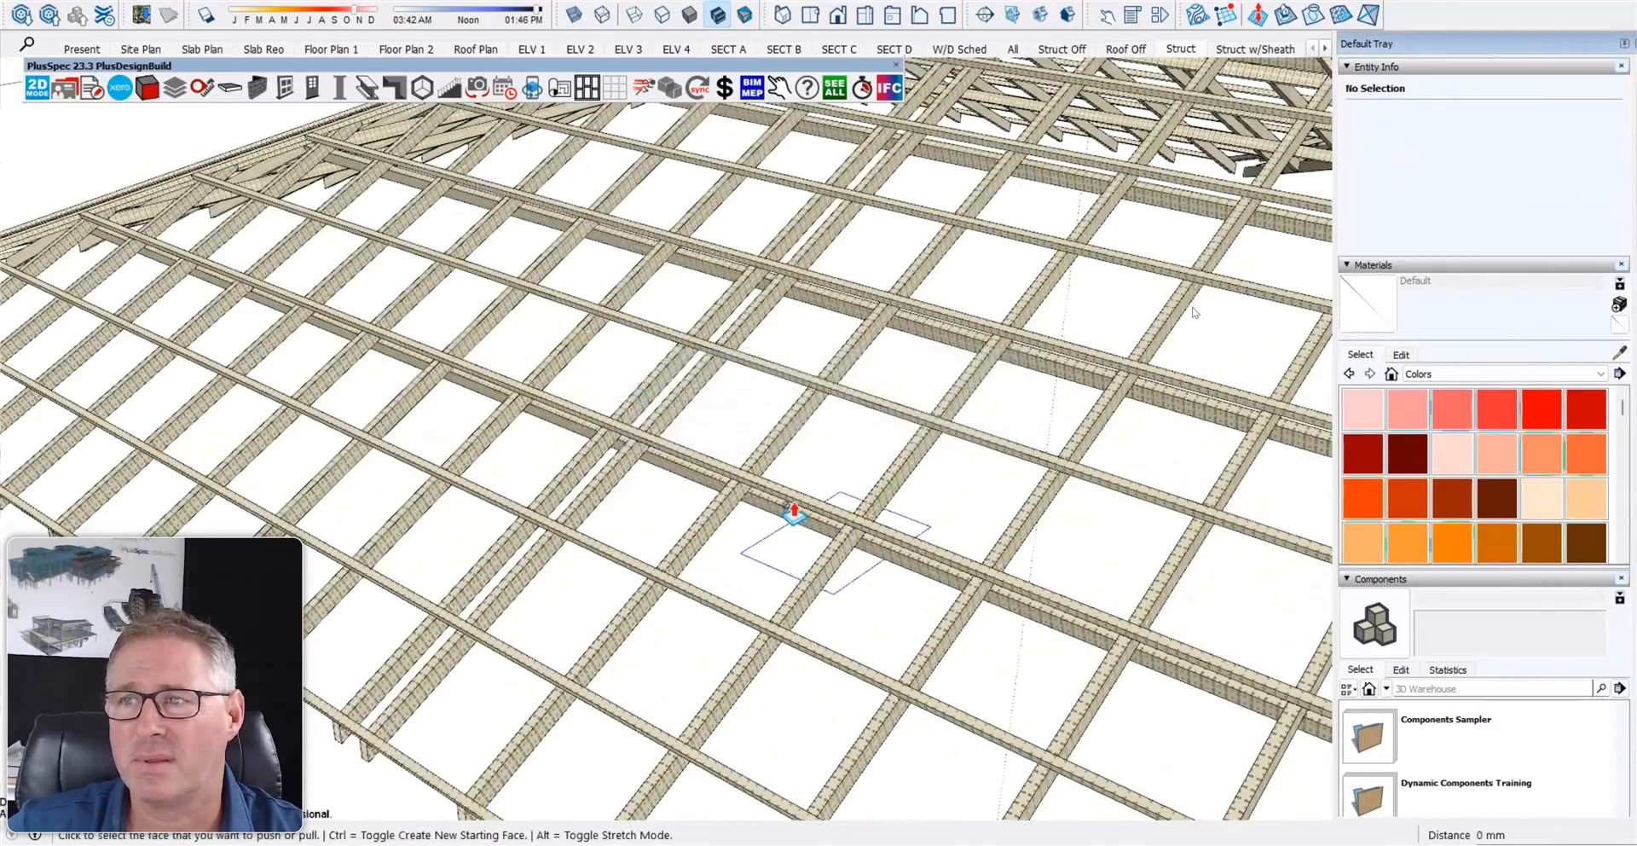
pyautogui.moveTo(822, 521); pyautogui.dragTo(806, 516, button='middle')
pyautogui.press('space')
# - Draw a square of about 1.04 m² beside the roof framing and extrude it upward into a tall block
pyautogui.scroll(-2, 782, 537)
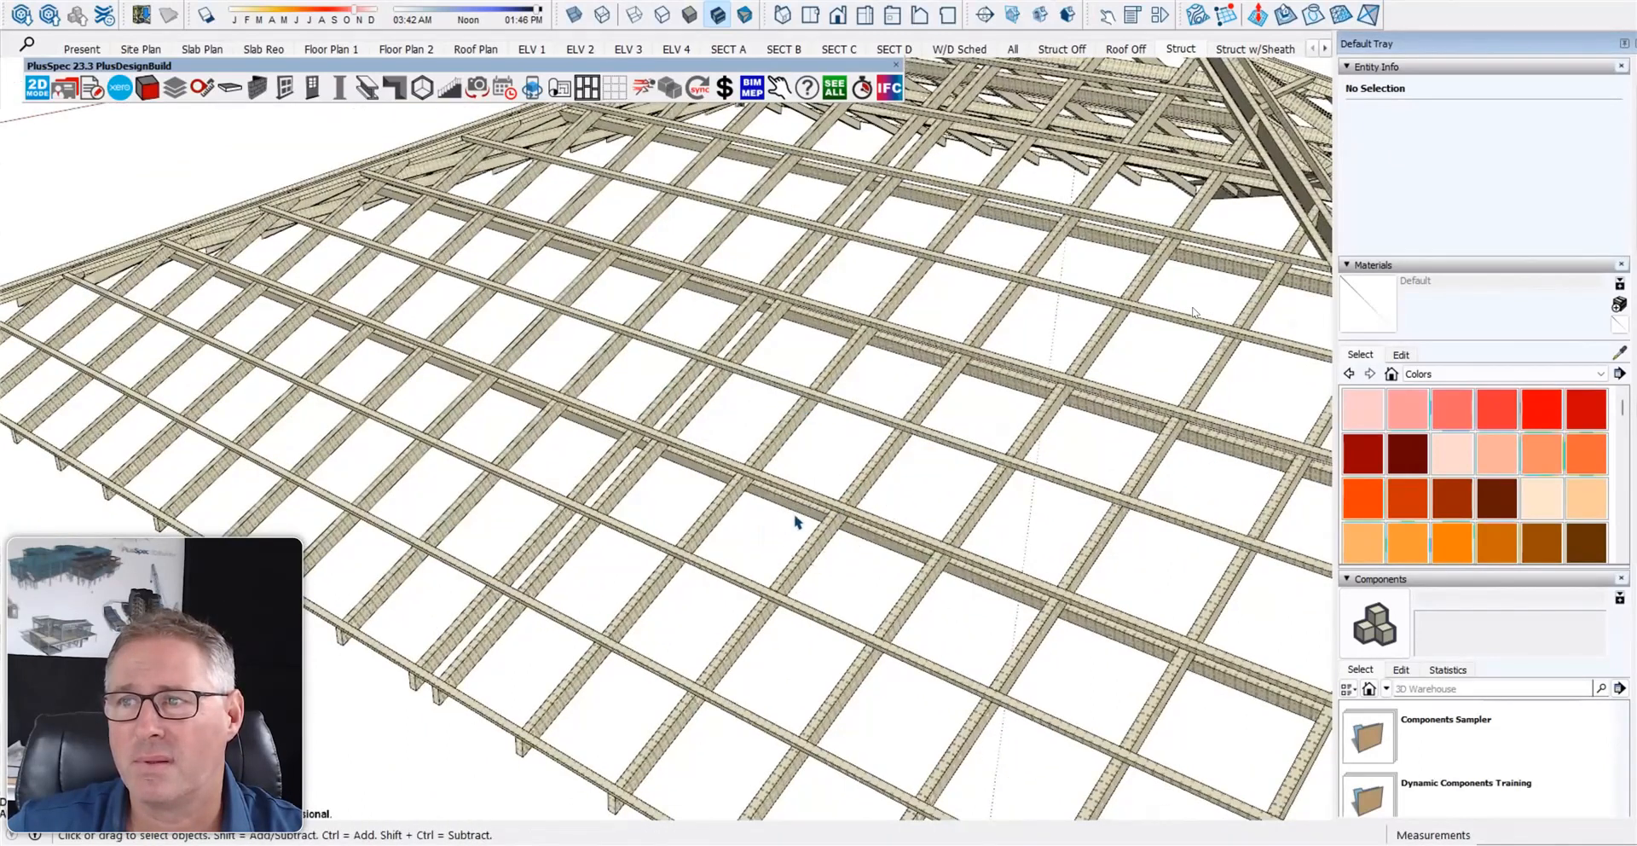
pyautogui.scroll(-3, 556, 650)
pyautogui.scroll(-3, 556, 650)
pyautogui.press('r')
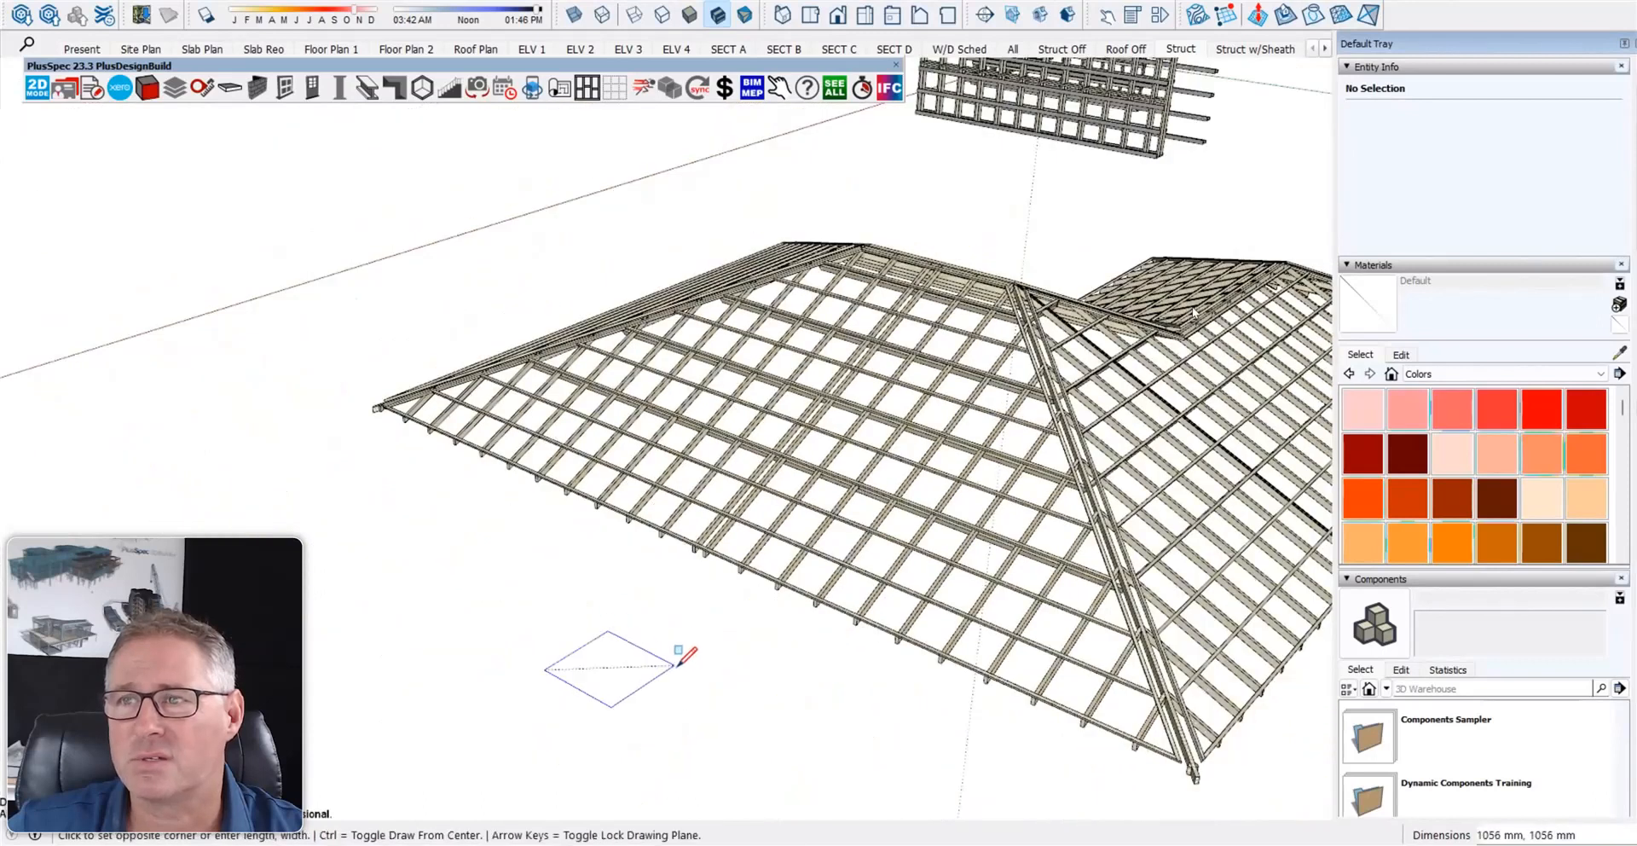
pyautogui.click(604, 672)
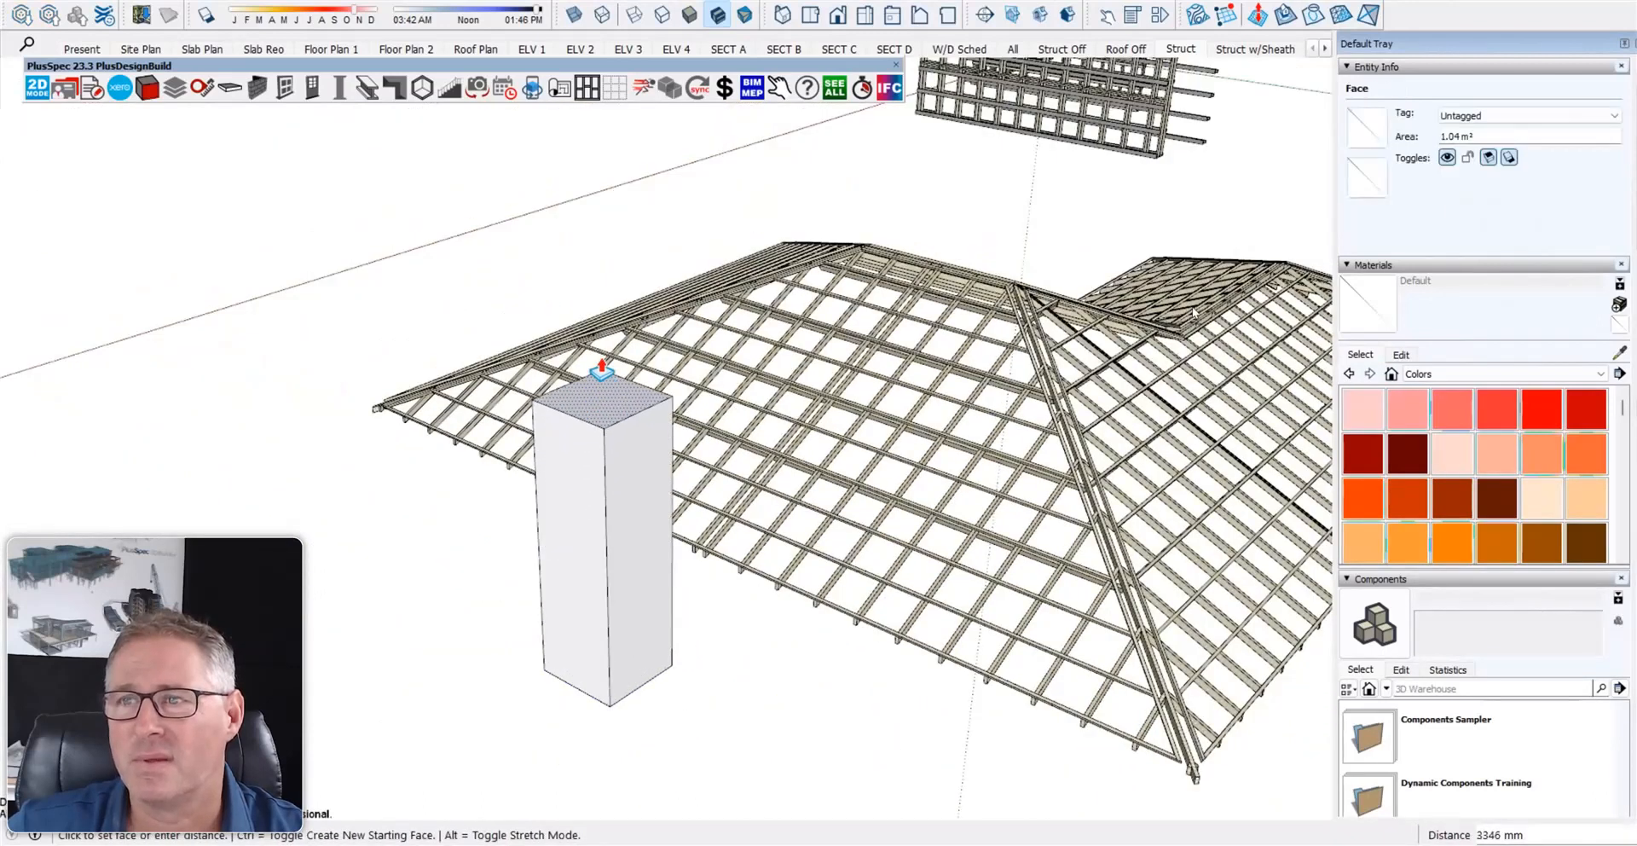
pyautogui.click(603, 331)
pyautogui.press('space')
# - Group the whole block and move it about 5.7 m into the near slope of the roof framing
pyautogui.tripleClick(613, 455)
pyautogui.rightClick(612, 454)
pyautogui.click(670, 113)
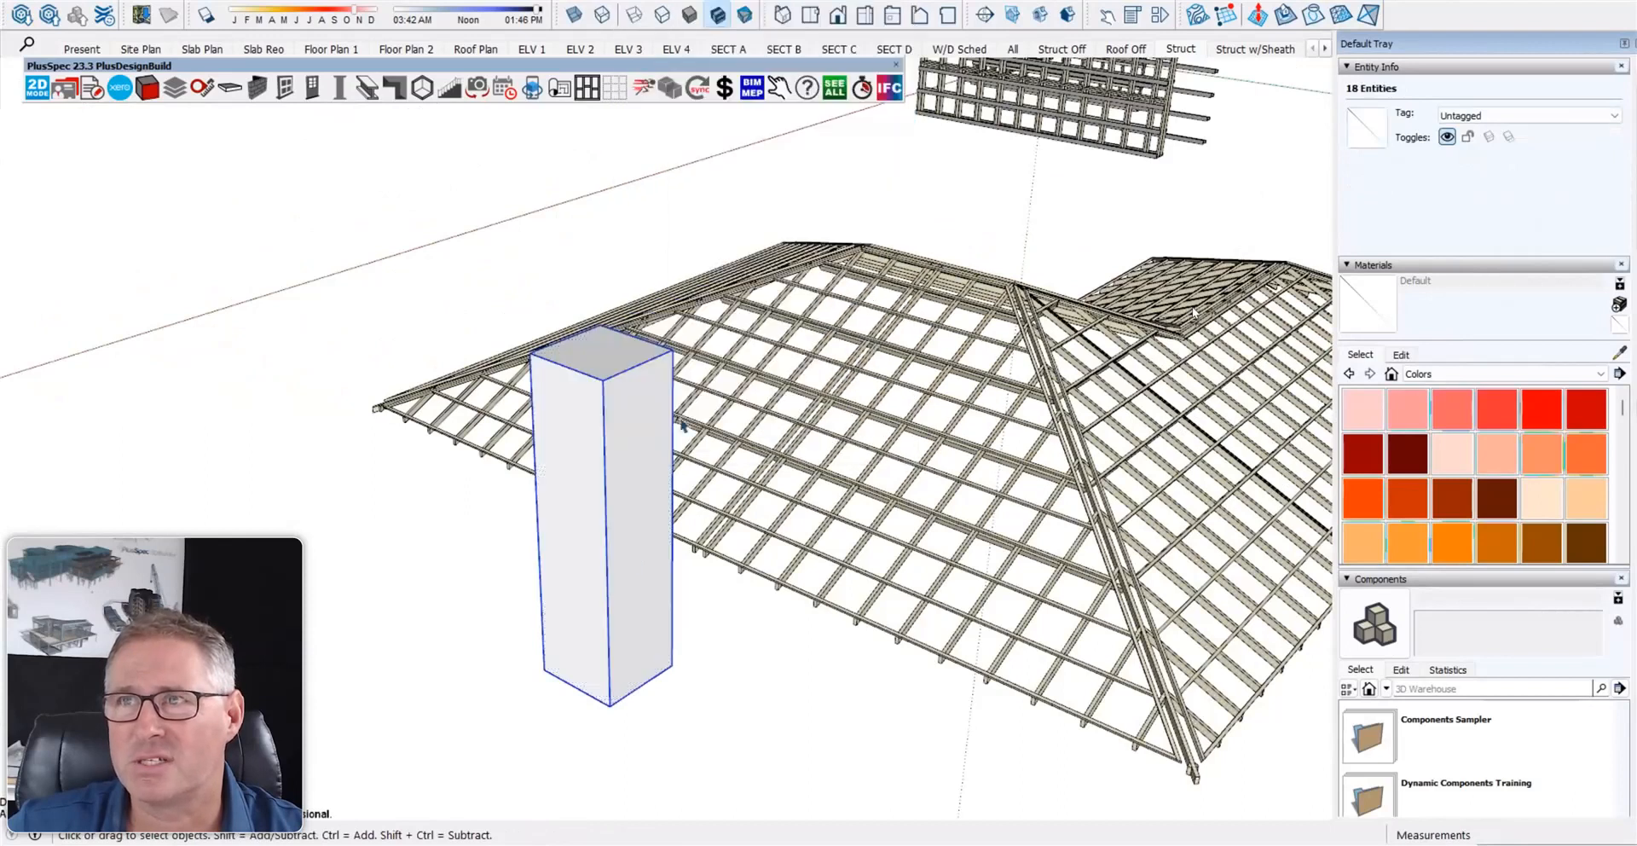
pyautogui.press('m')
pyautogui.click(612, 605)
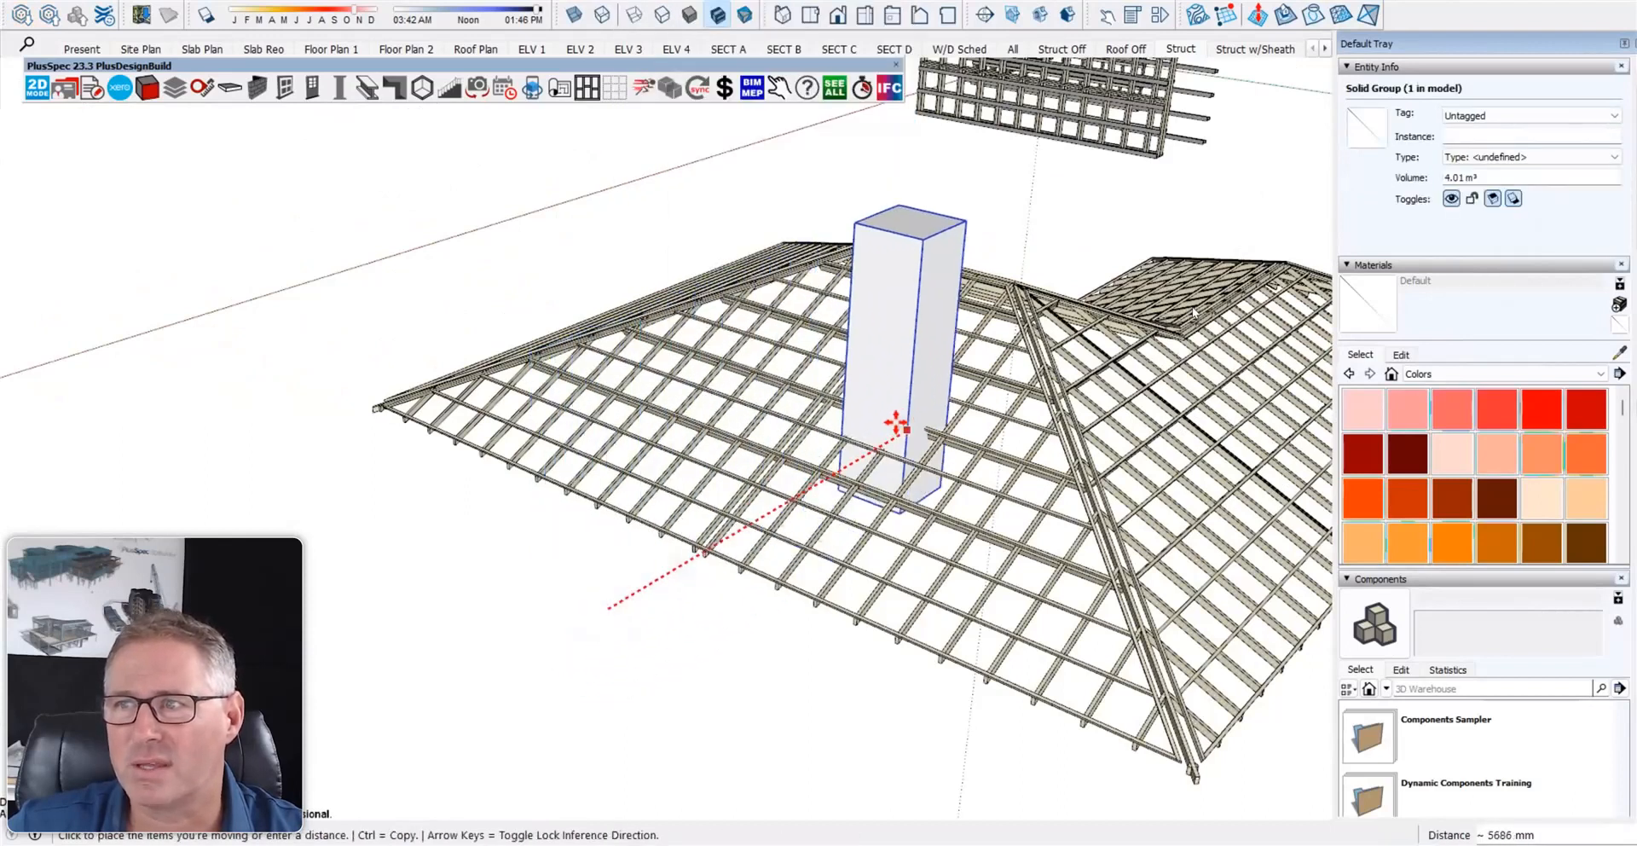
pyautogui.click(893, 432)
pyautogui.press('space')
# - Open the roof framing group down to its rafters and select the 90x45 rafter that runs into the block's front face
pyautogui.keyDown('shift'); pyautogui.moveTo(875, 446); pyautogui.dragTo(734, 482, button='middle'); pyautogui.keyUp('shift')
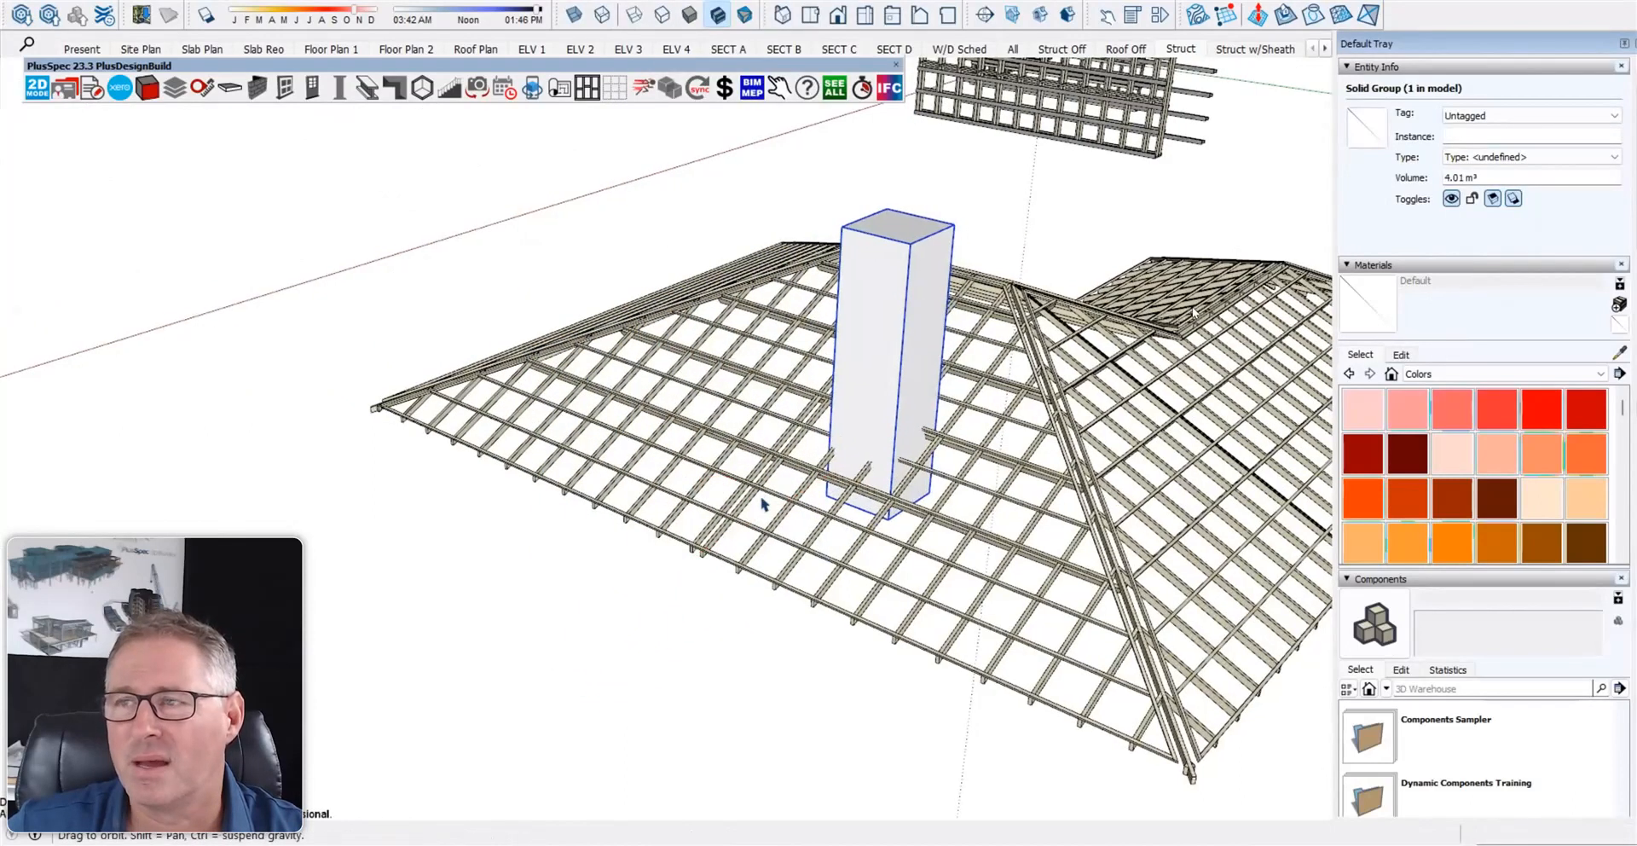
pyautogui.scroll(3, 777, 505)
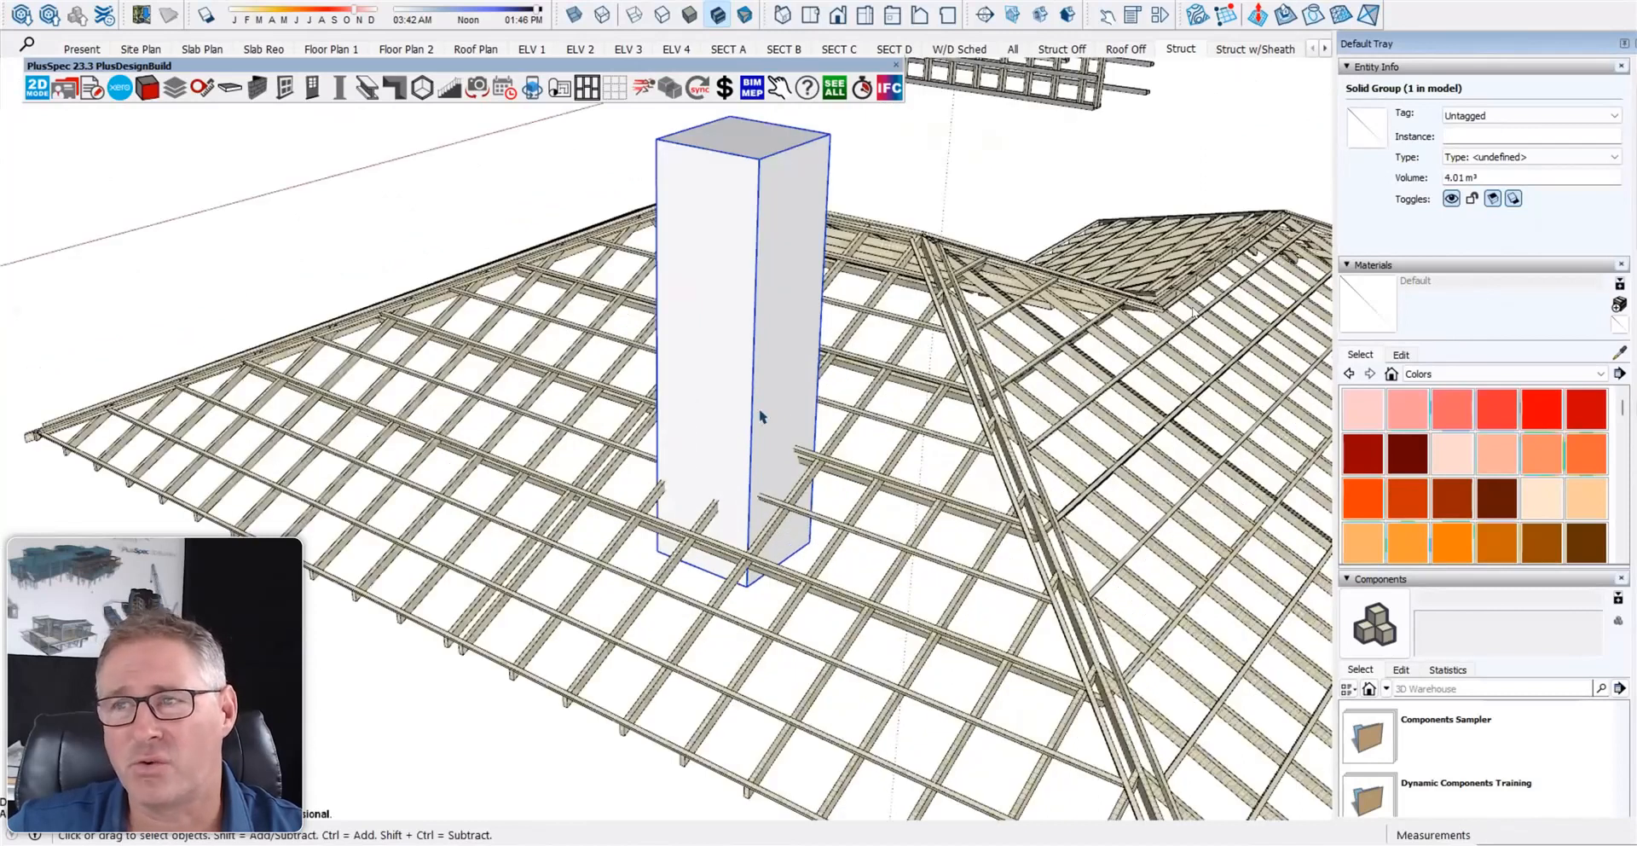
pyautogui.scroll(1, 770, 471)
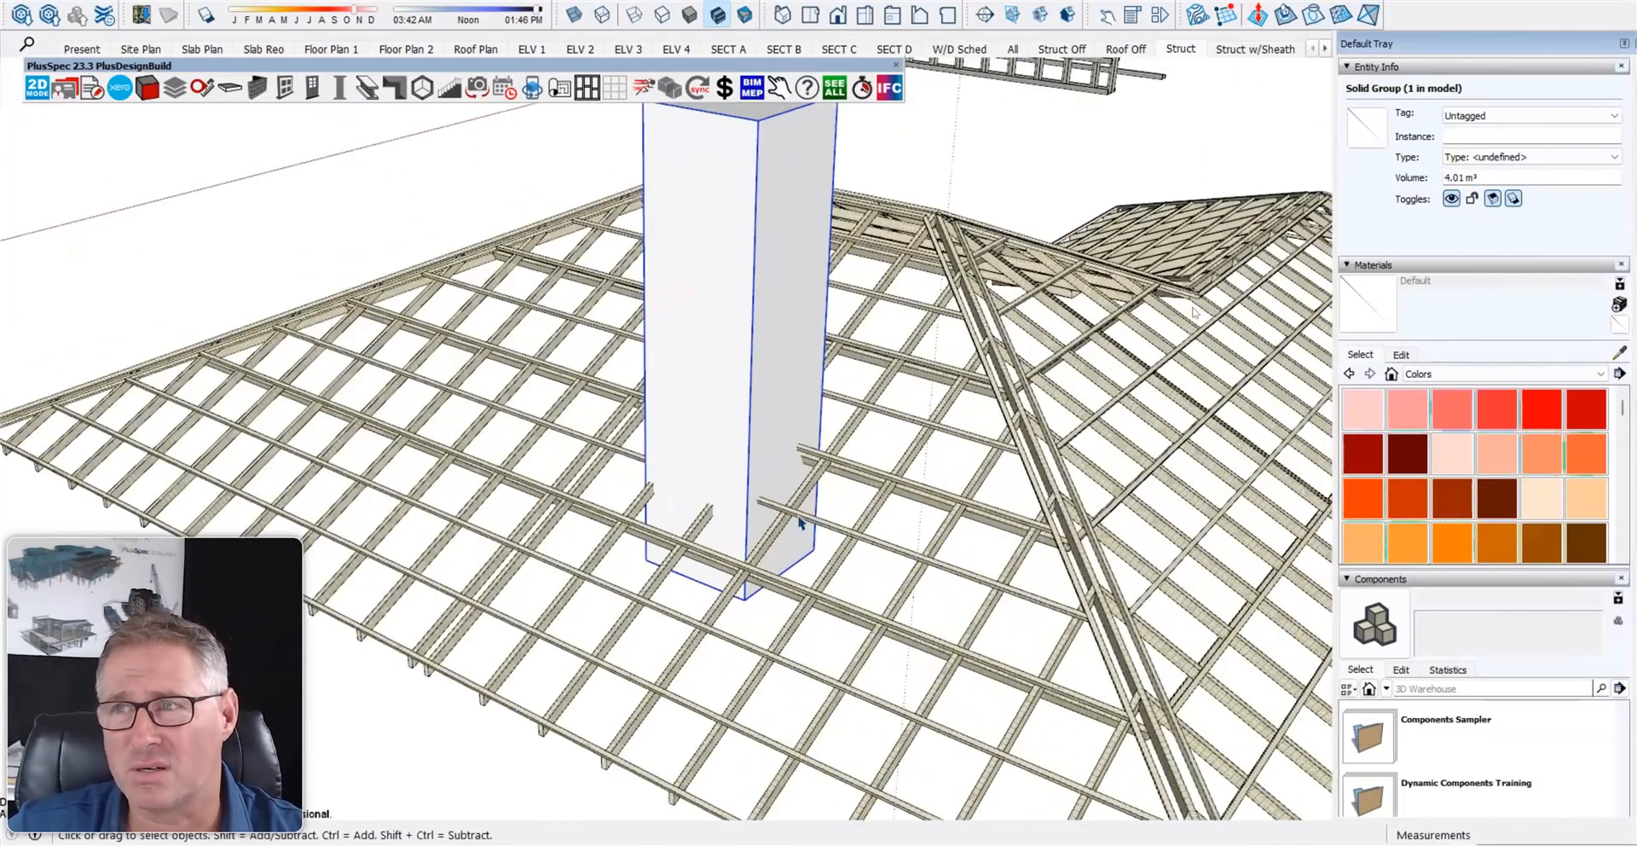
pyautogui.scroll(1, 808, 512)
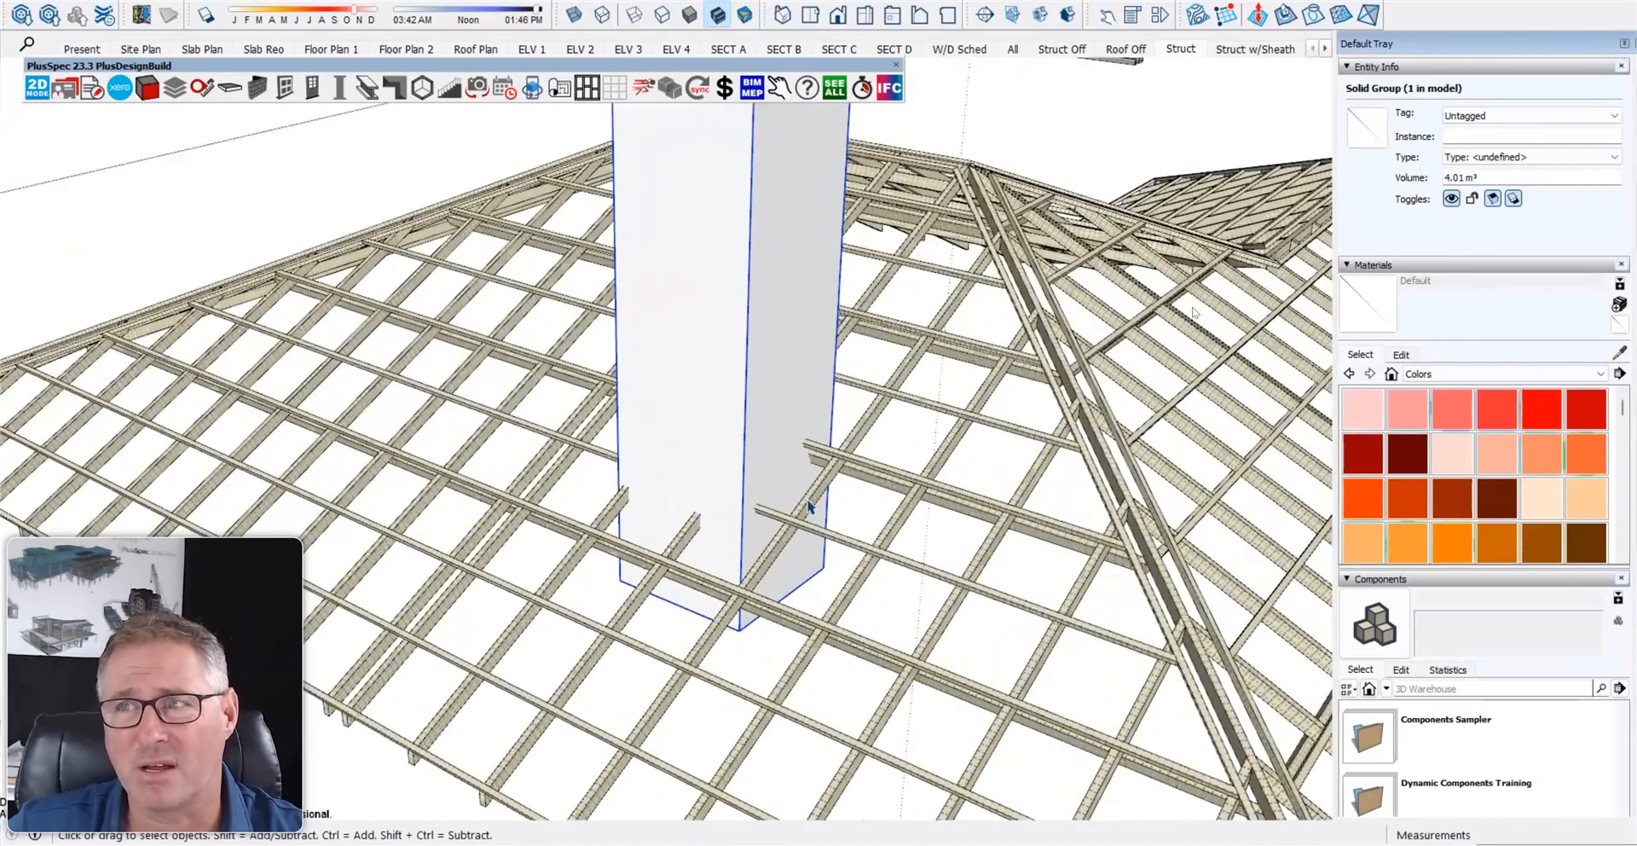
pyautogui.click(692, 536)
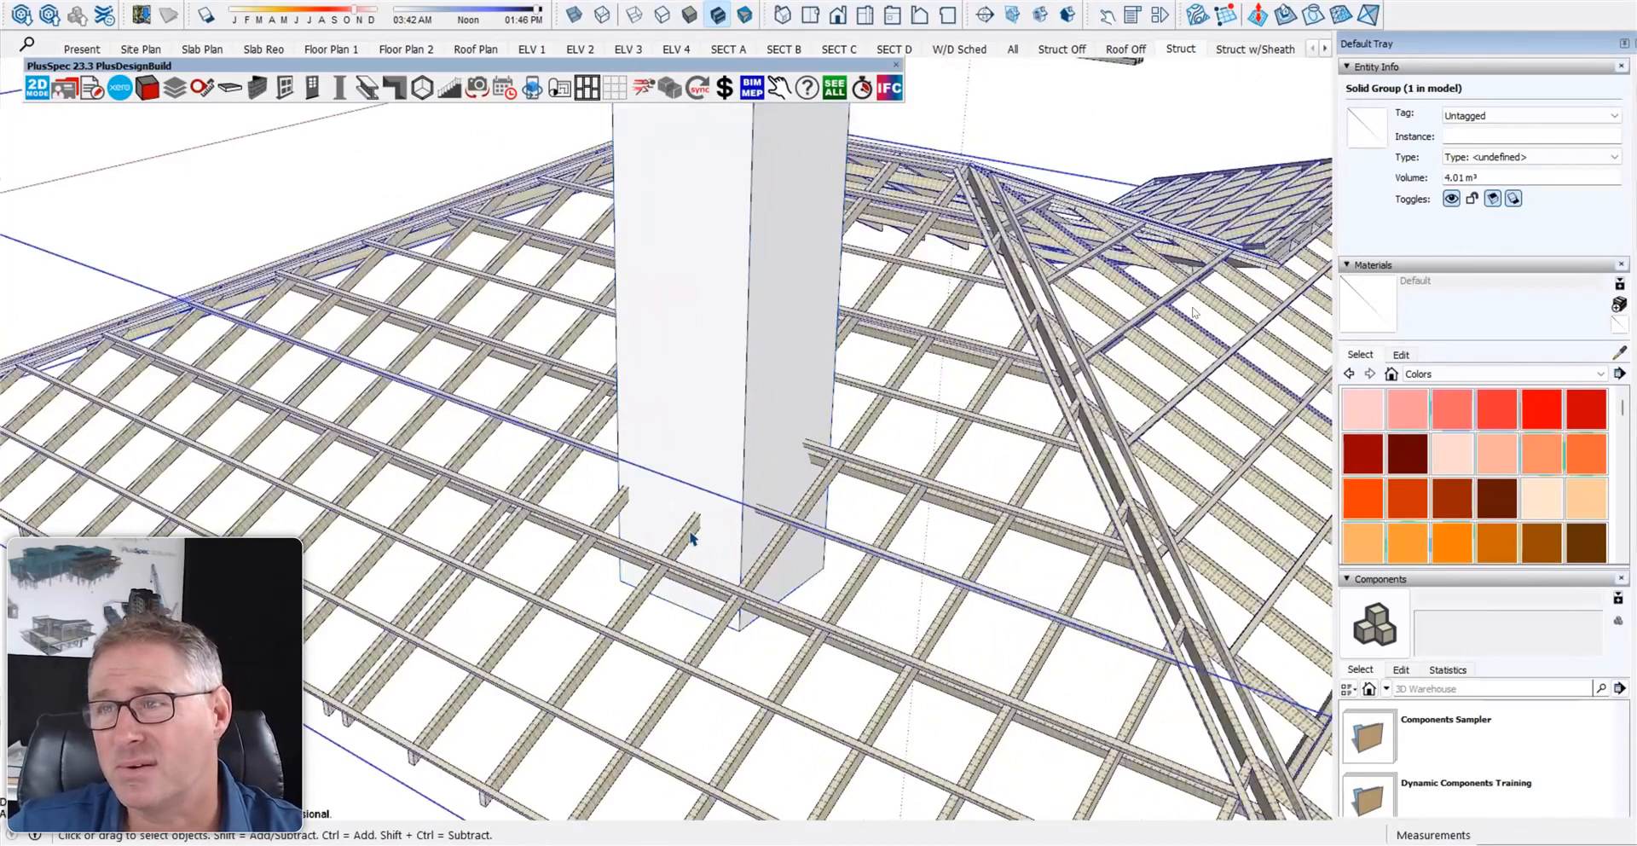
pyautogui.doubleClick(691, 536)
pyautogui.click(691, 535)
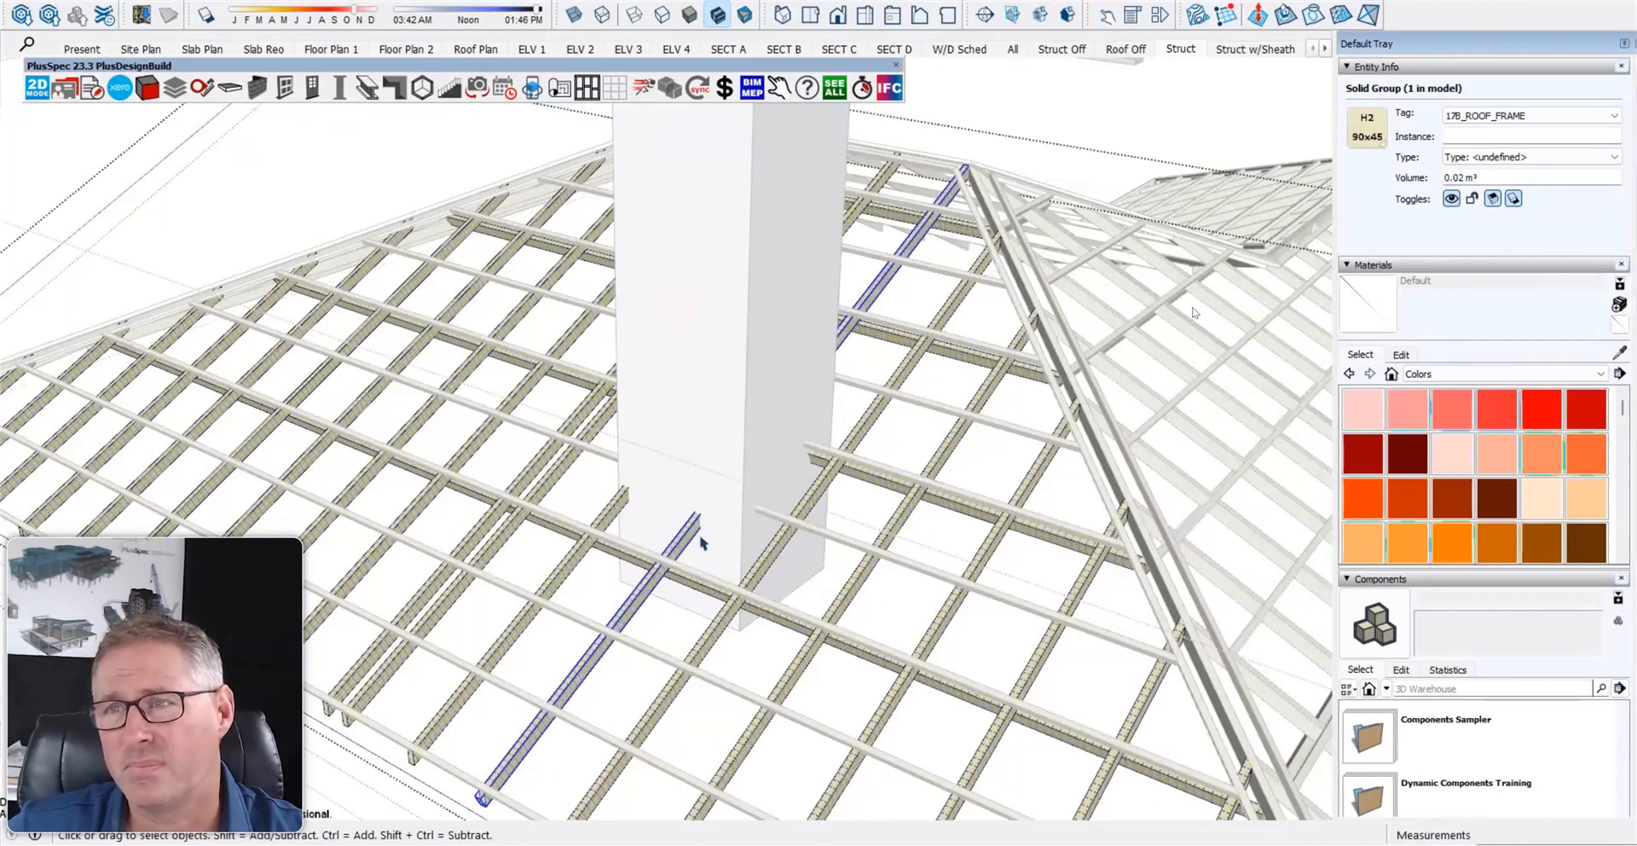
pyautogui.rightClick(695, 536)
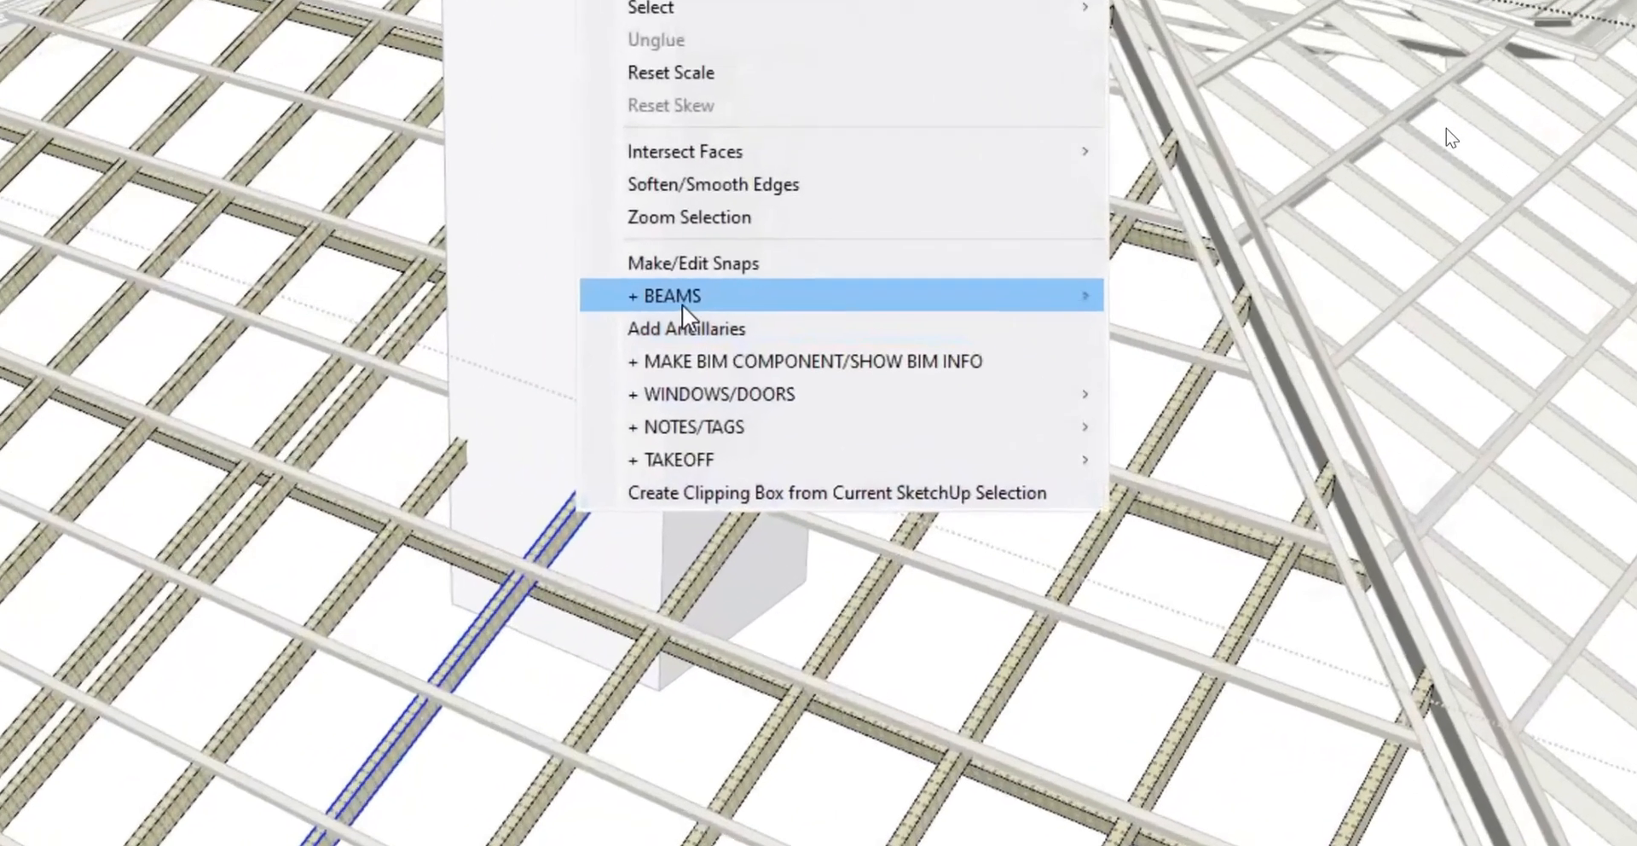
pyautogui.moveTo(878, 408)
pyautogui.click(1220, 298)
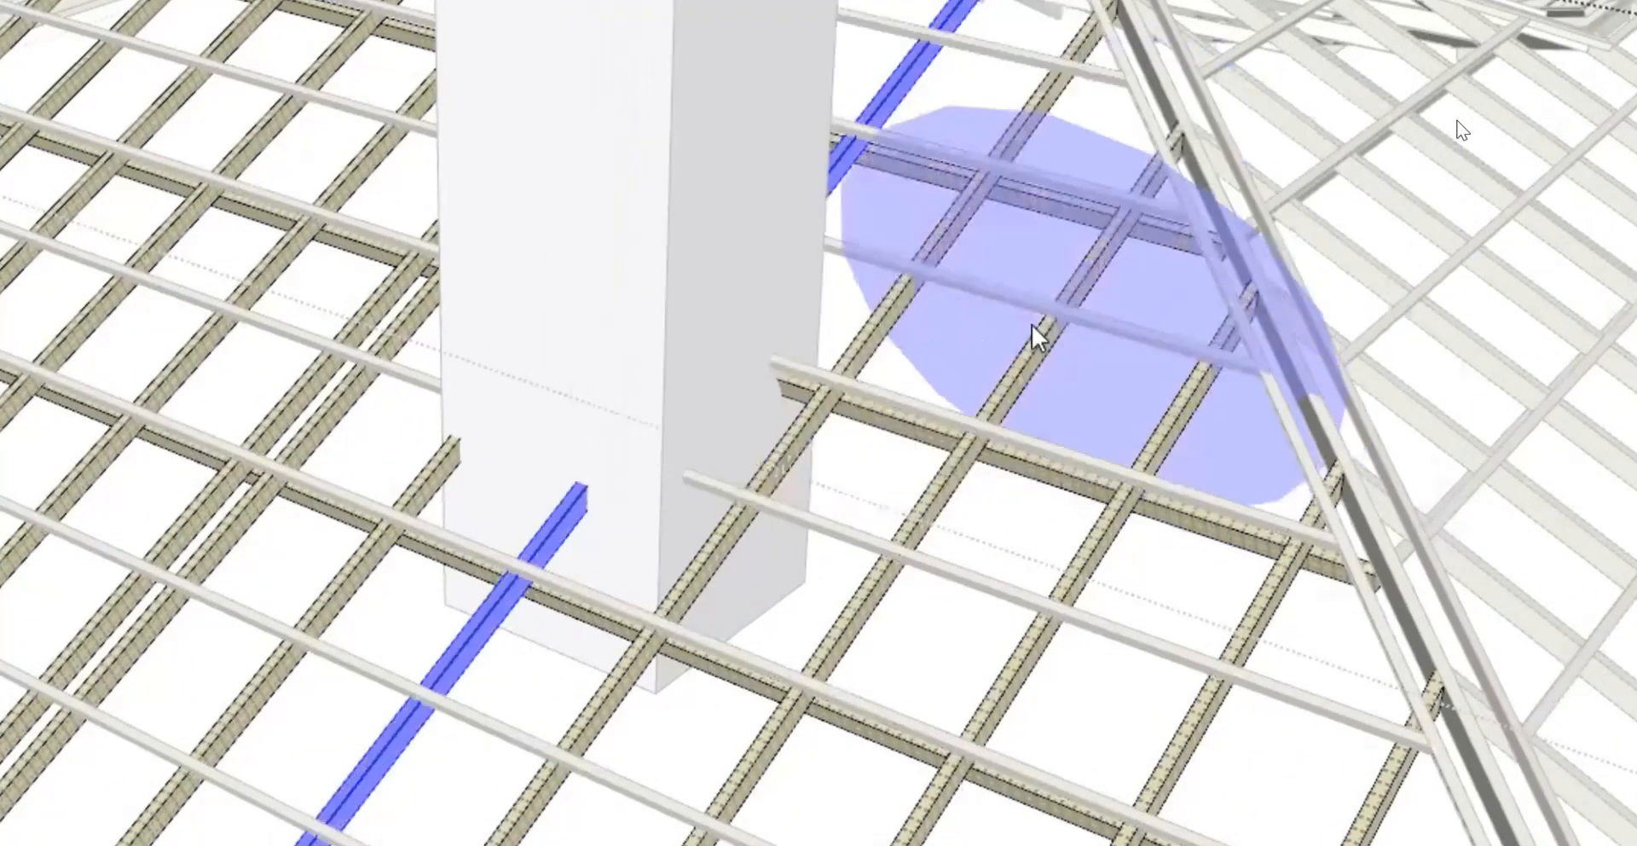
pyautogui.click(560, 458)
# - Select both rafters that pass through the block and split them at its front and back faces with Split Beams
pyautogui.doubleClick(452, 460)
pyautogui.click(448, 459)
pyautogui.keyDown('ctrl'); pyautogui.click(580, 511); pyautogui.keyUp('ctrl')
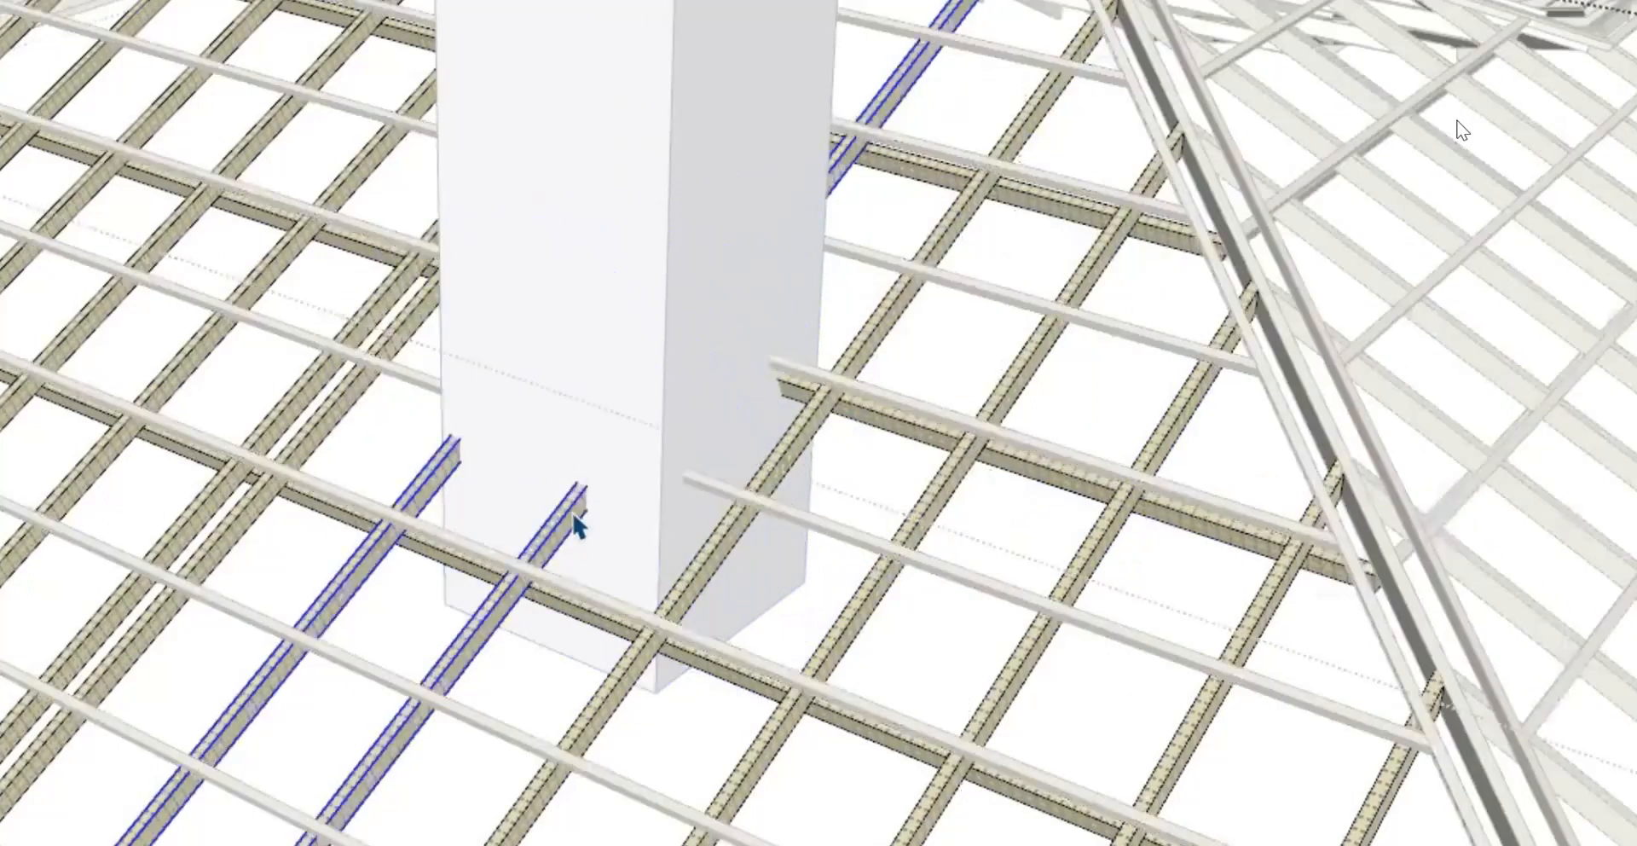
pyautogui.rightClick(577, 521)
pyautogui.moveTo(714, 294)
pyautogui.click(1202, 289)
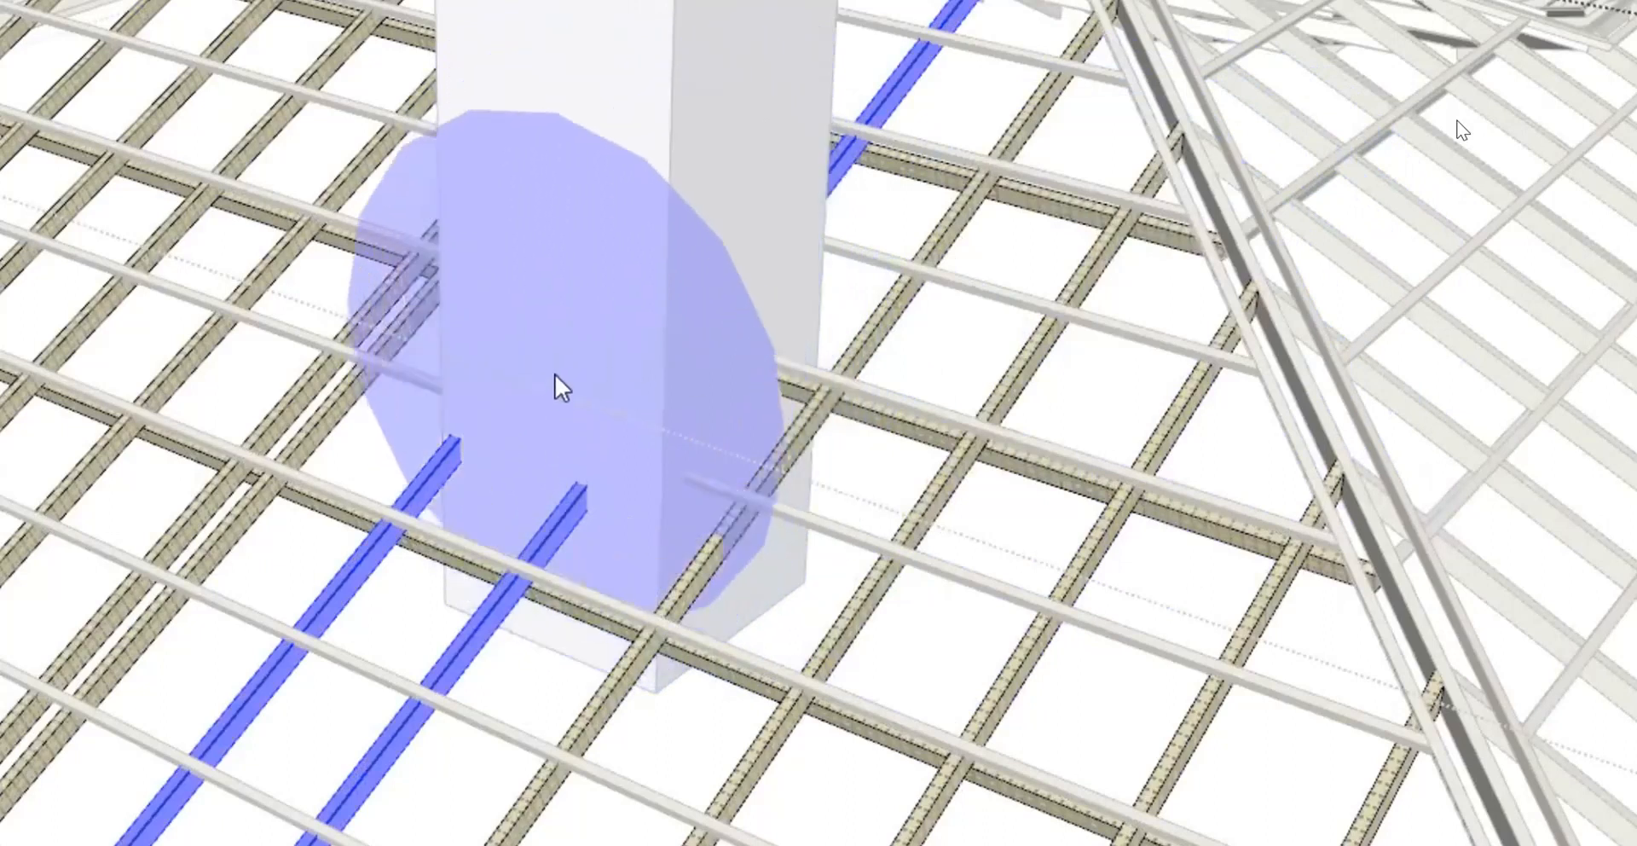
pyautogui.click(591, 459)
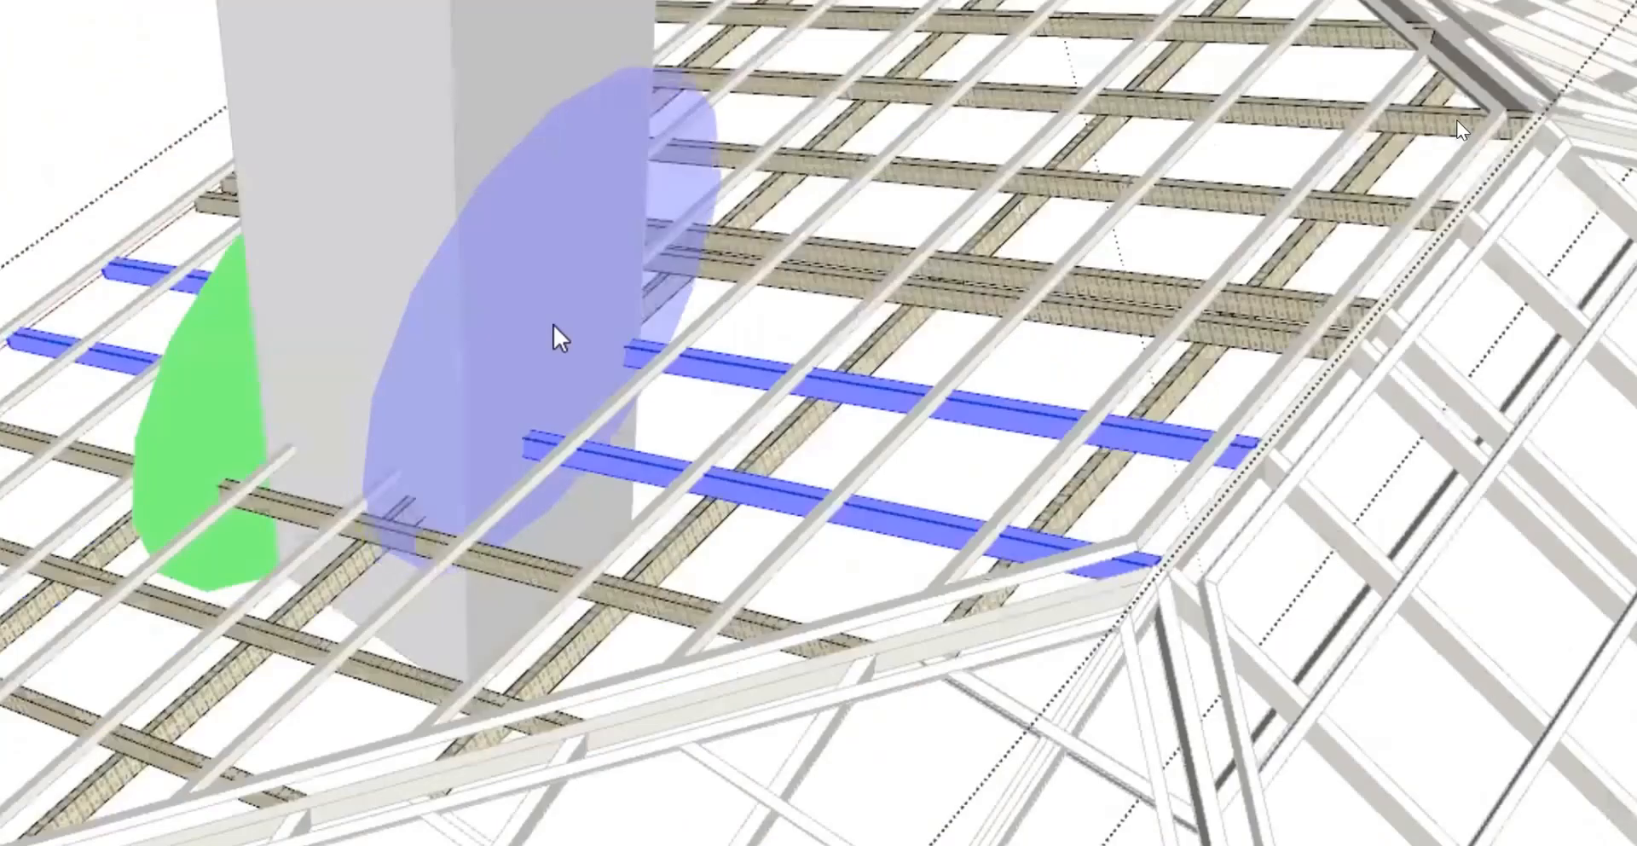
pyautogui.click(461, 438)
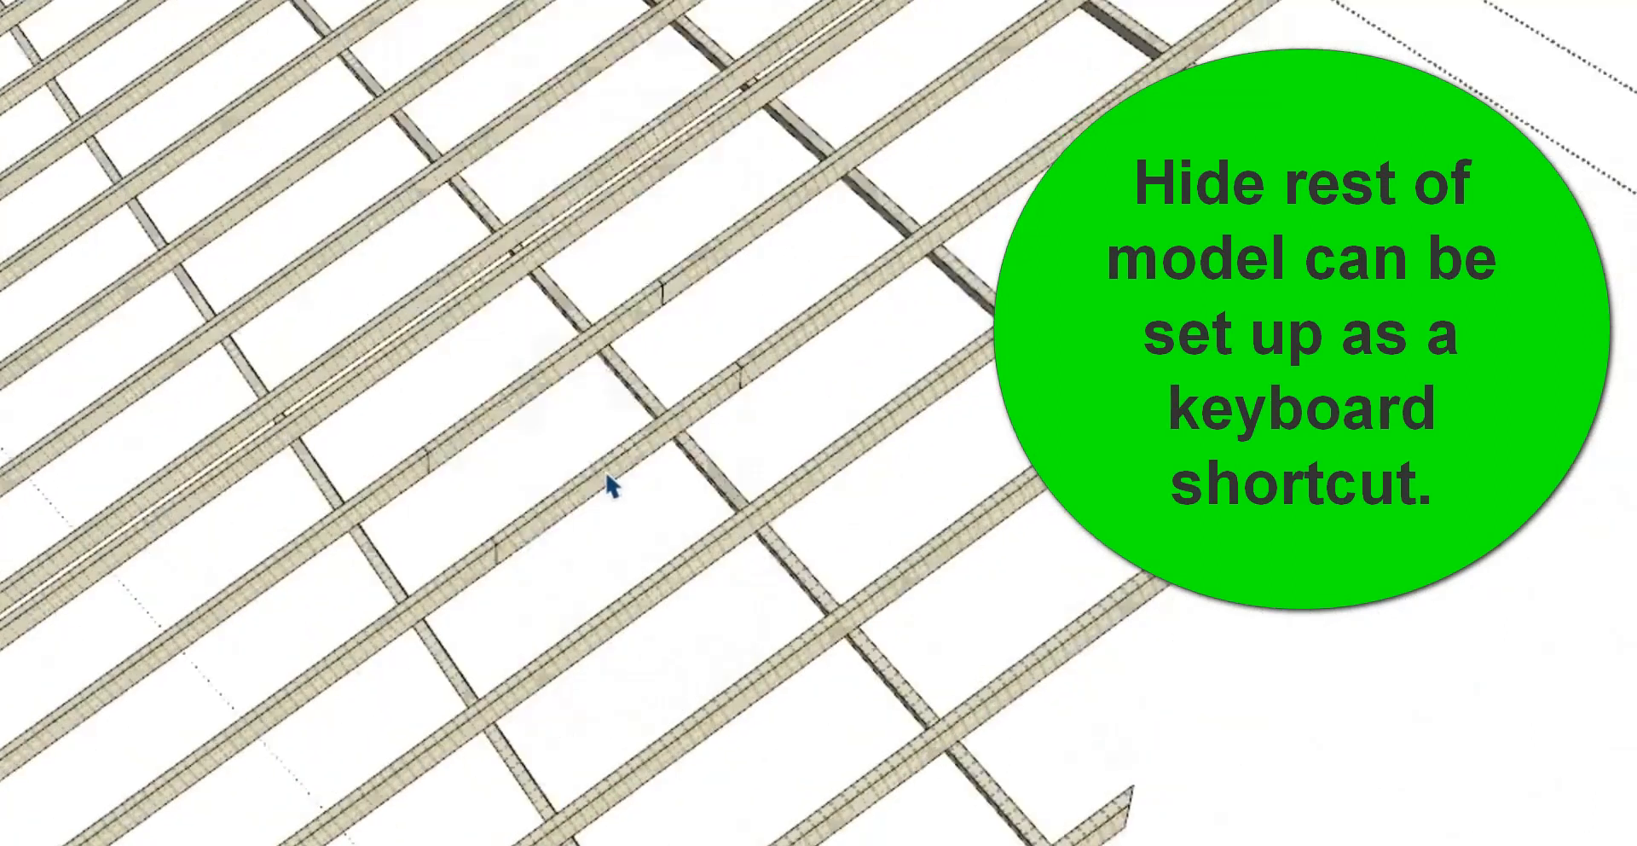
# - Delete the two split rafter pieces inside the block and check the opening by temporarily shifting the block aside
pyautogui.click(606, 468)
pyautogui.keyDown('shift'); pyautogui.click(578, 371); pyautogui.keyUp('shift')
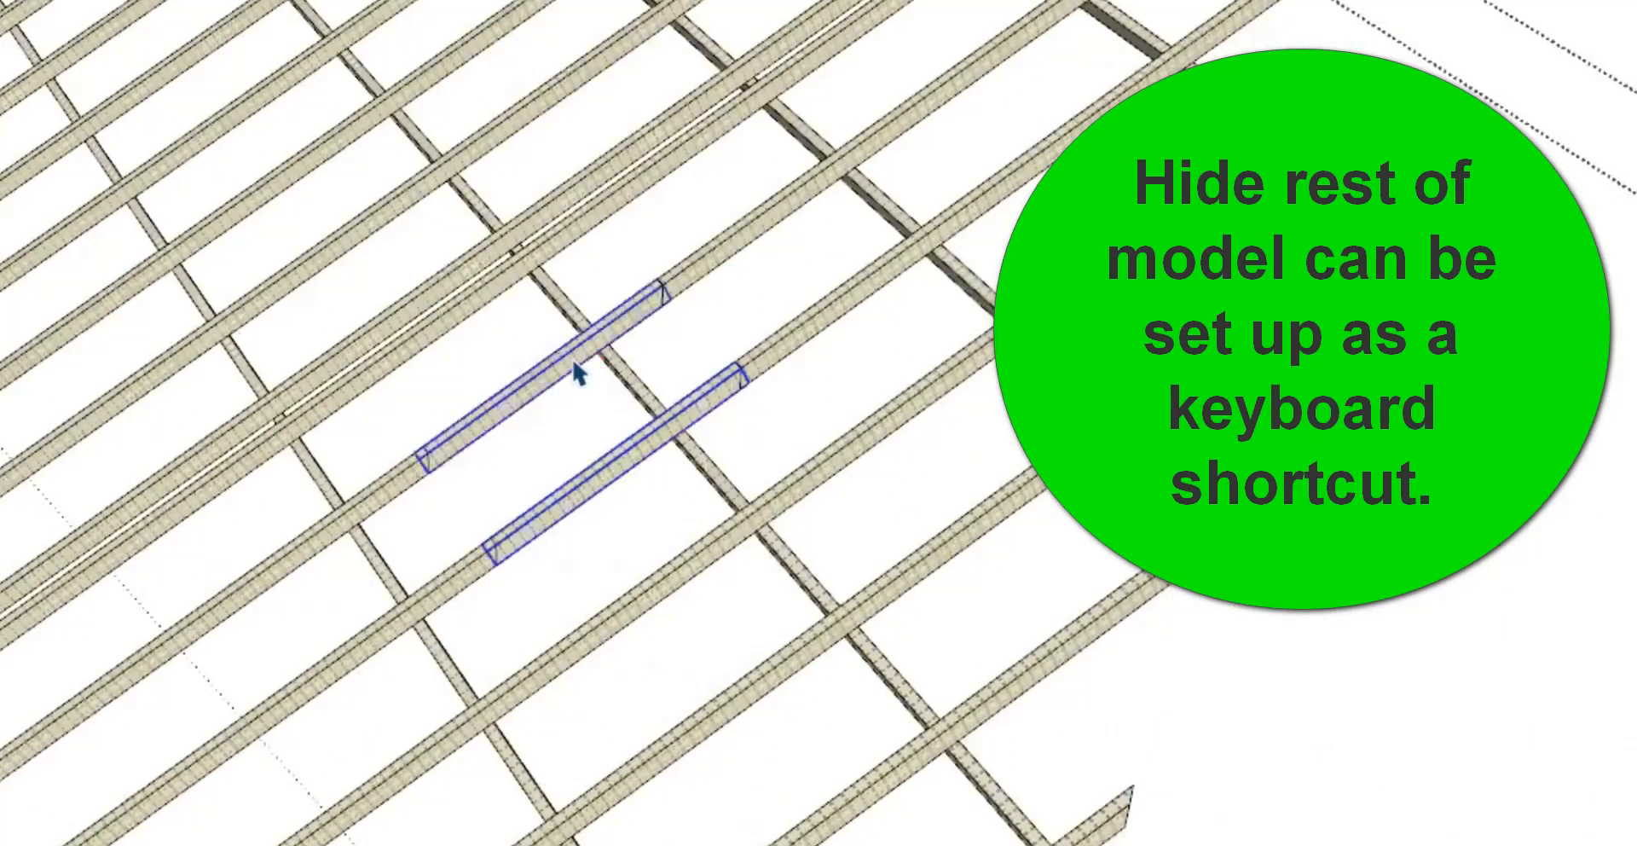
pyautogui.press('Delete')
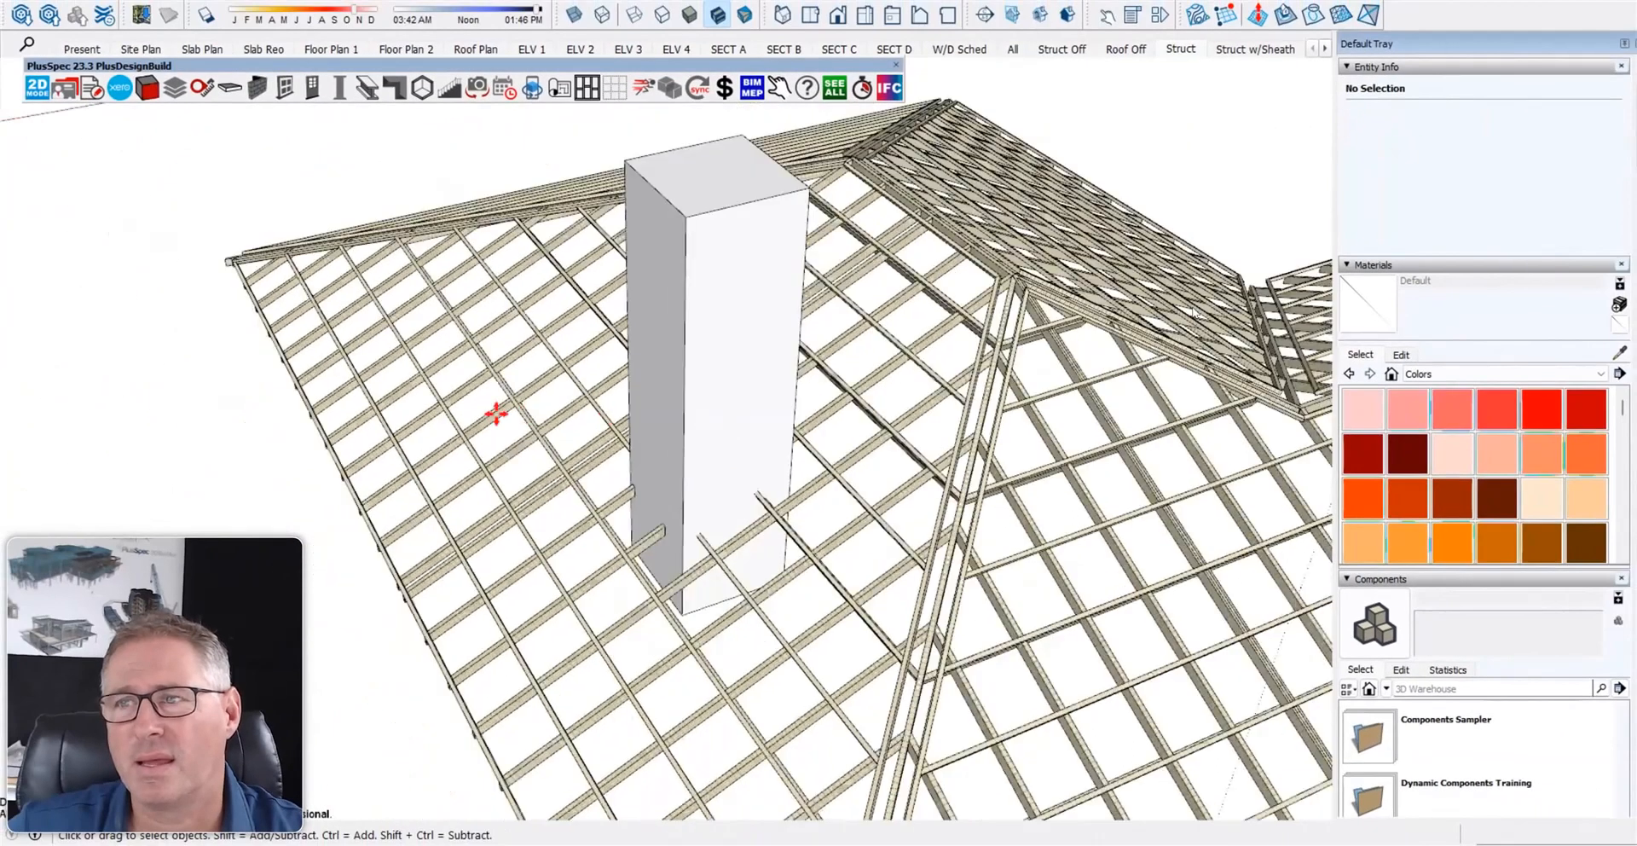
pyautogui.click(737, 420)
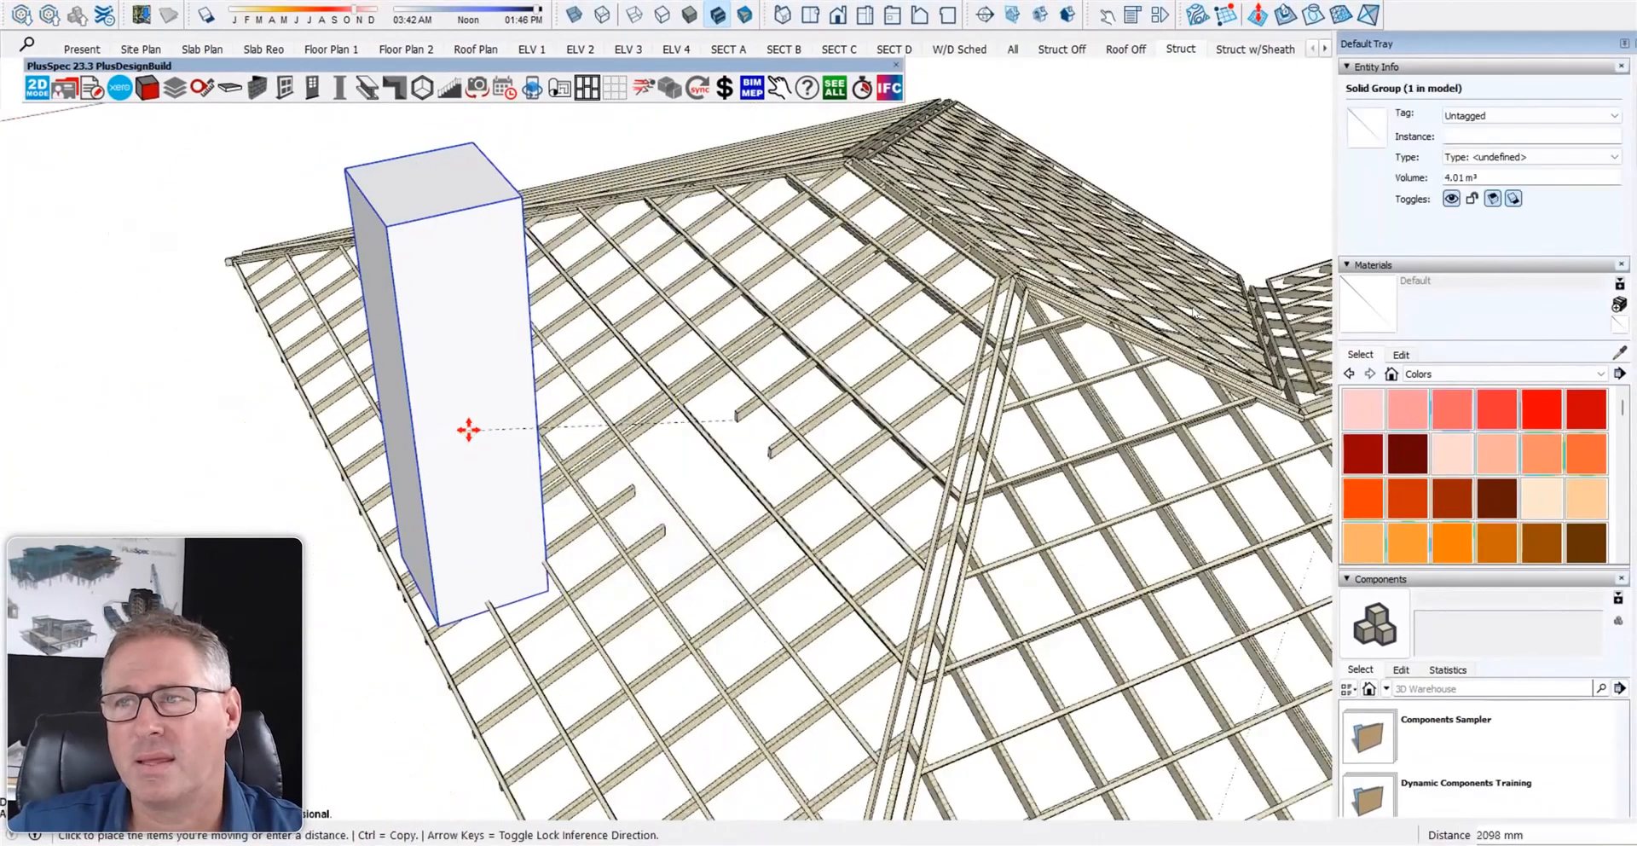
pyautogui.press('space')
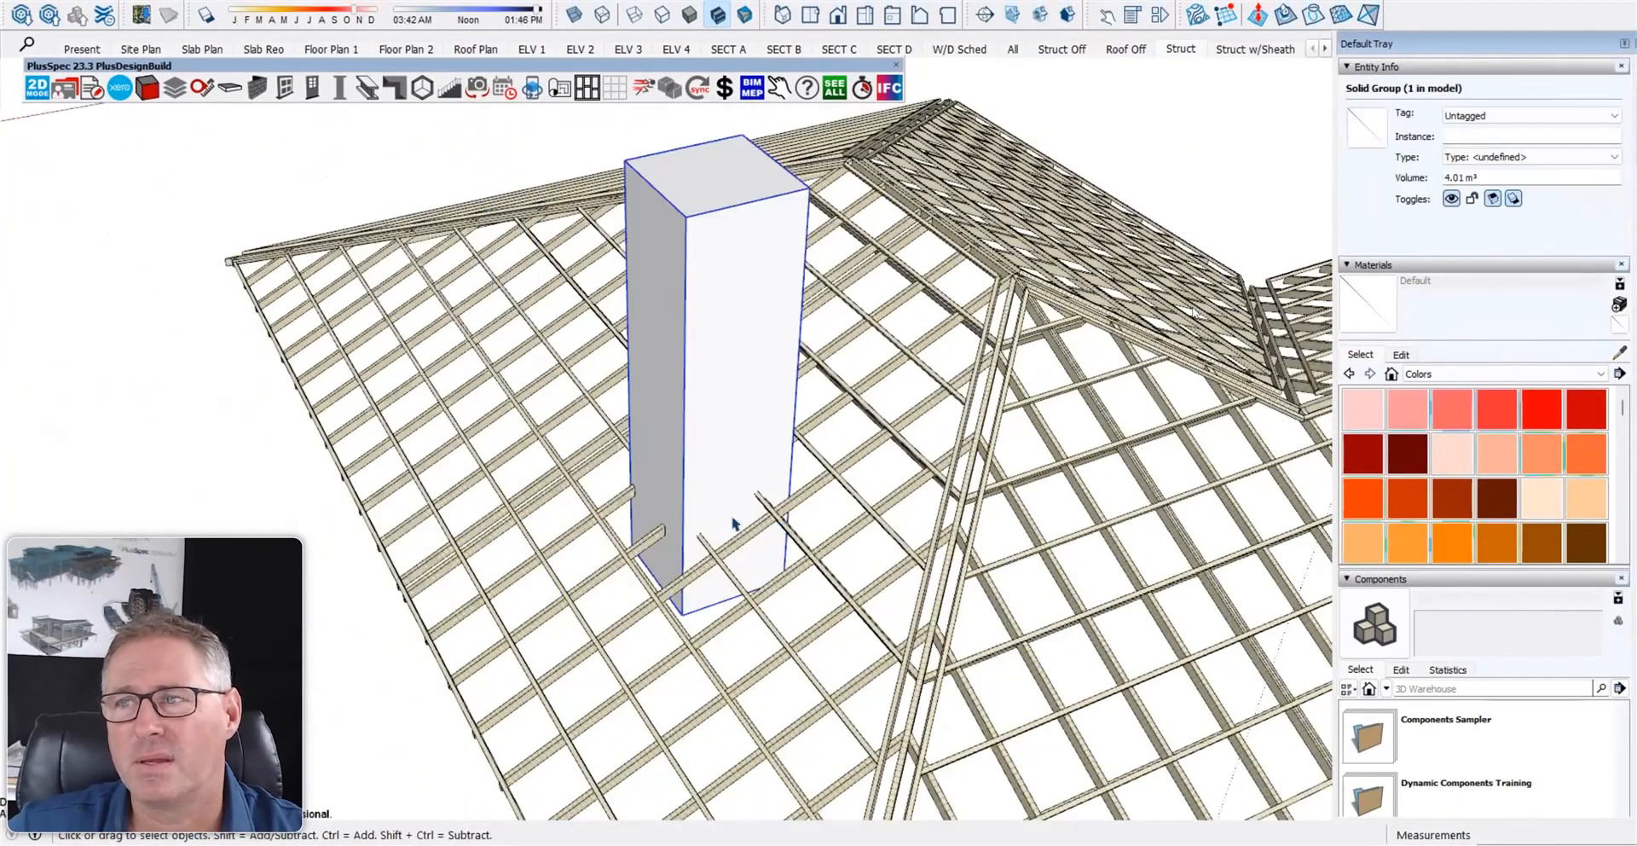
# - Open the batten group and split the two roof battens that cross the block at its side faces with Split Beams
pyautogui.moveTo(819, 533); pyautogui.dragTo(777, 529, button='middle')
pyautogui.doubleClick(777, 529)
pyautogui.click(777, 529)
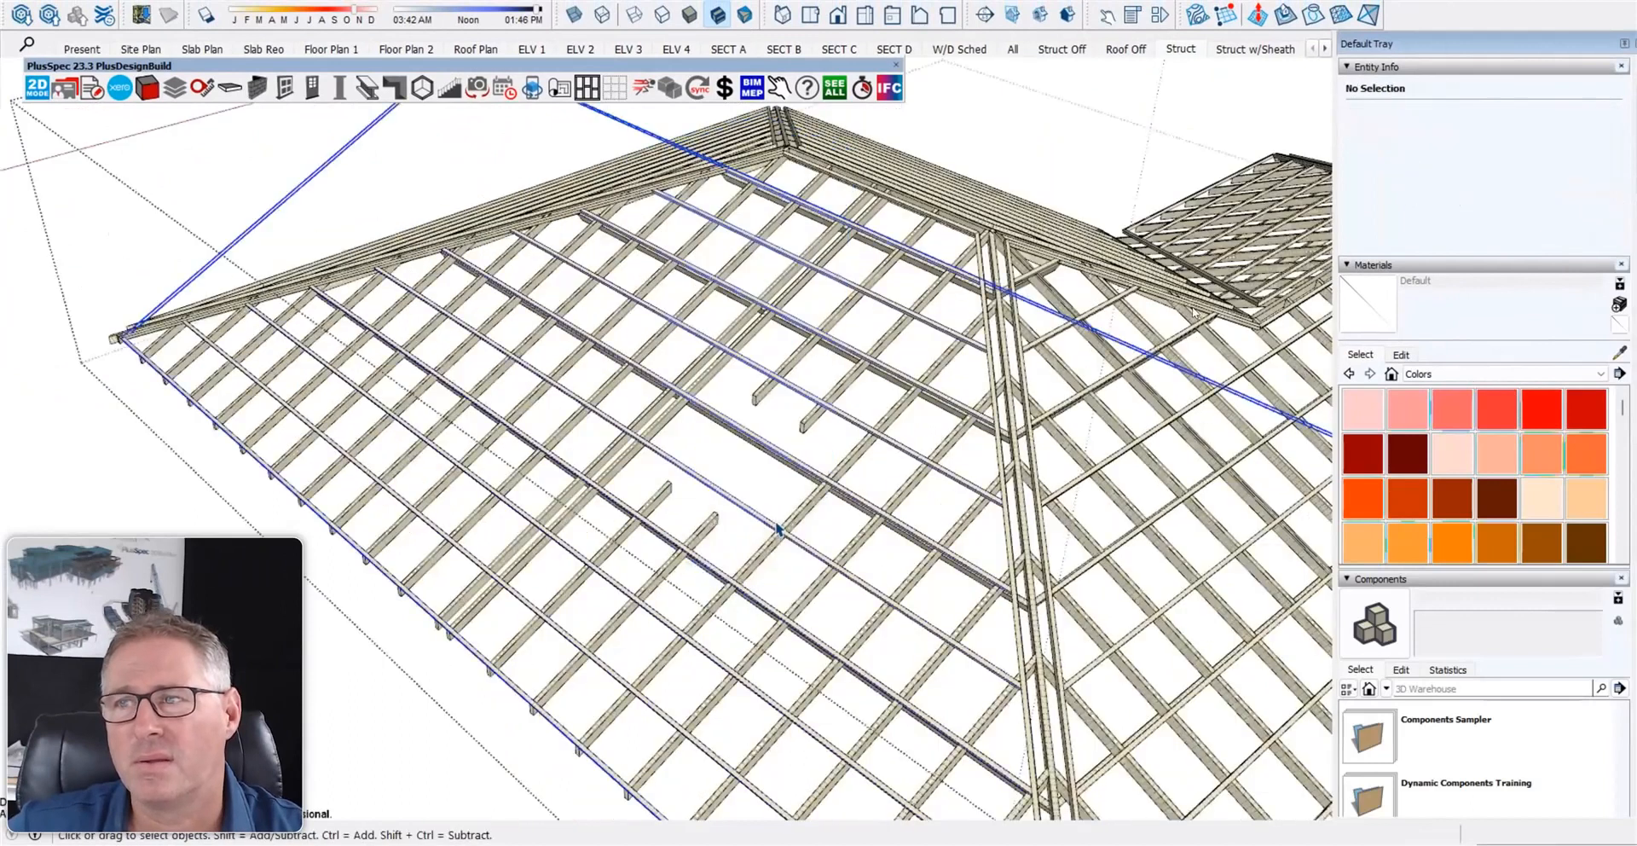
pyautogui.doubleClick(820, 476)
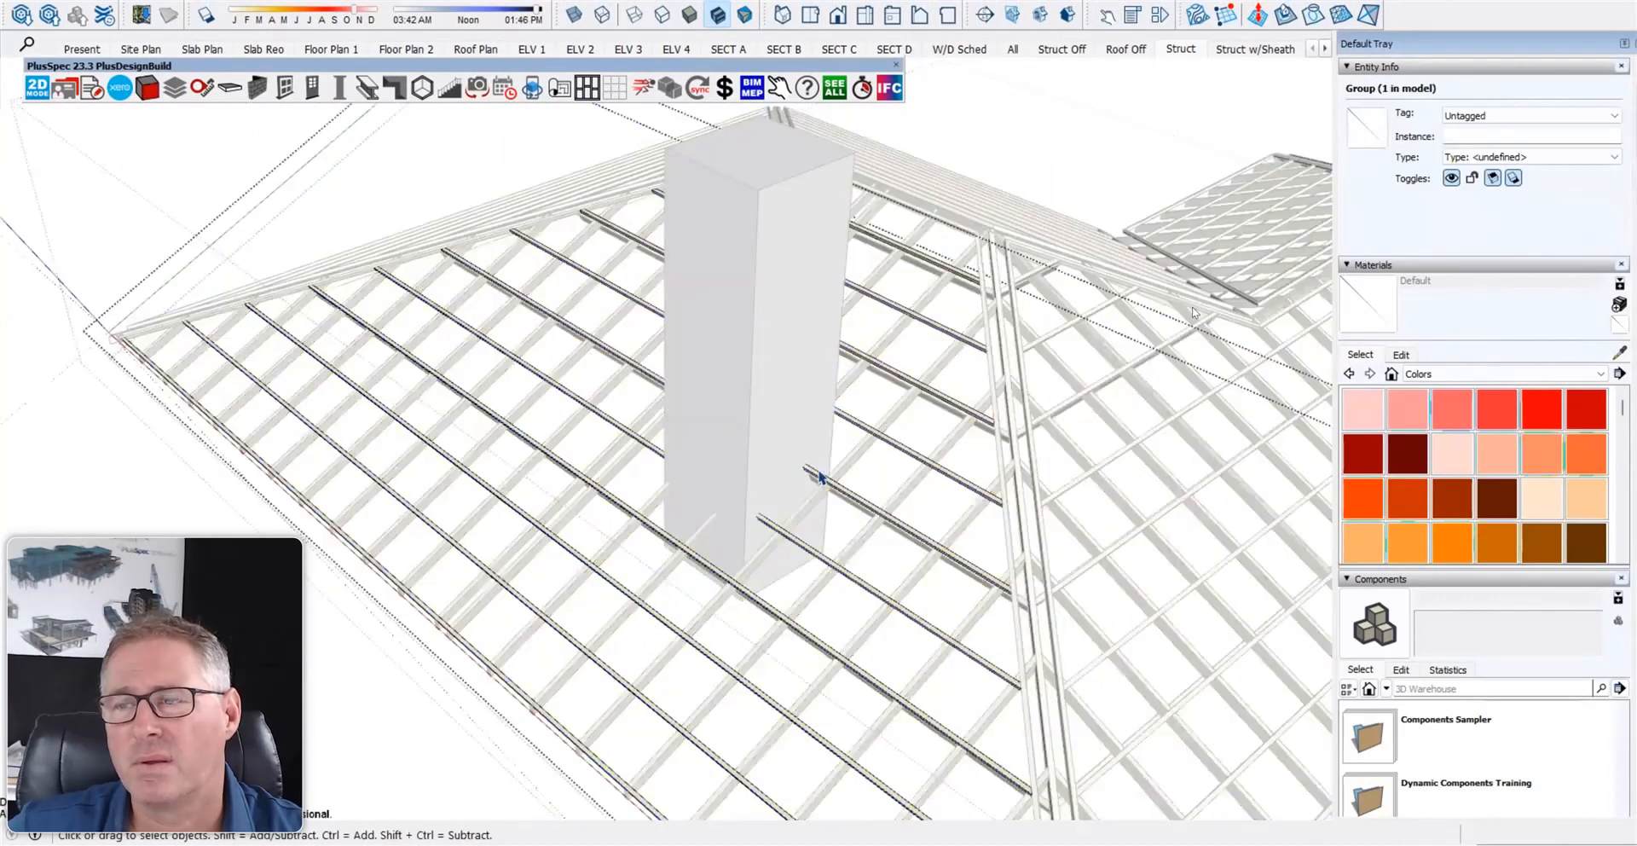
pyautogui.keyDown('ctrl'); pyautogui.click(822, 479); pyautogui.keyUp('ctrl')
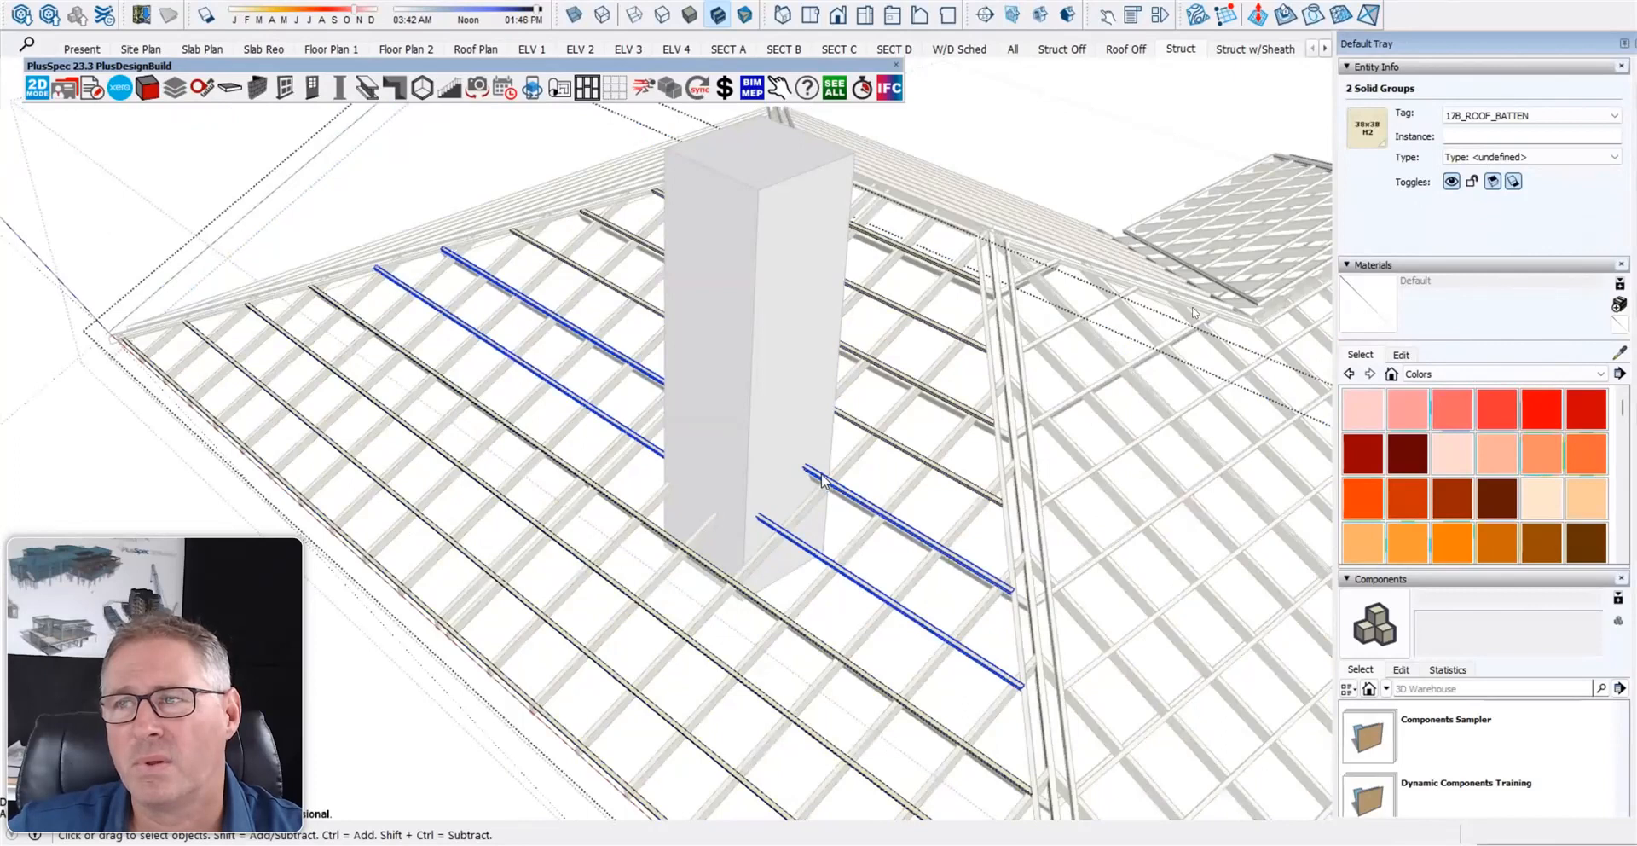
pyautogui.rightClick(823, 479)
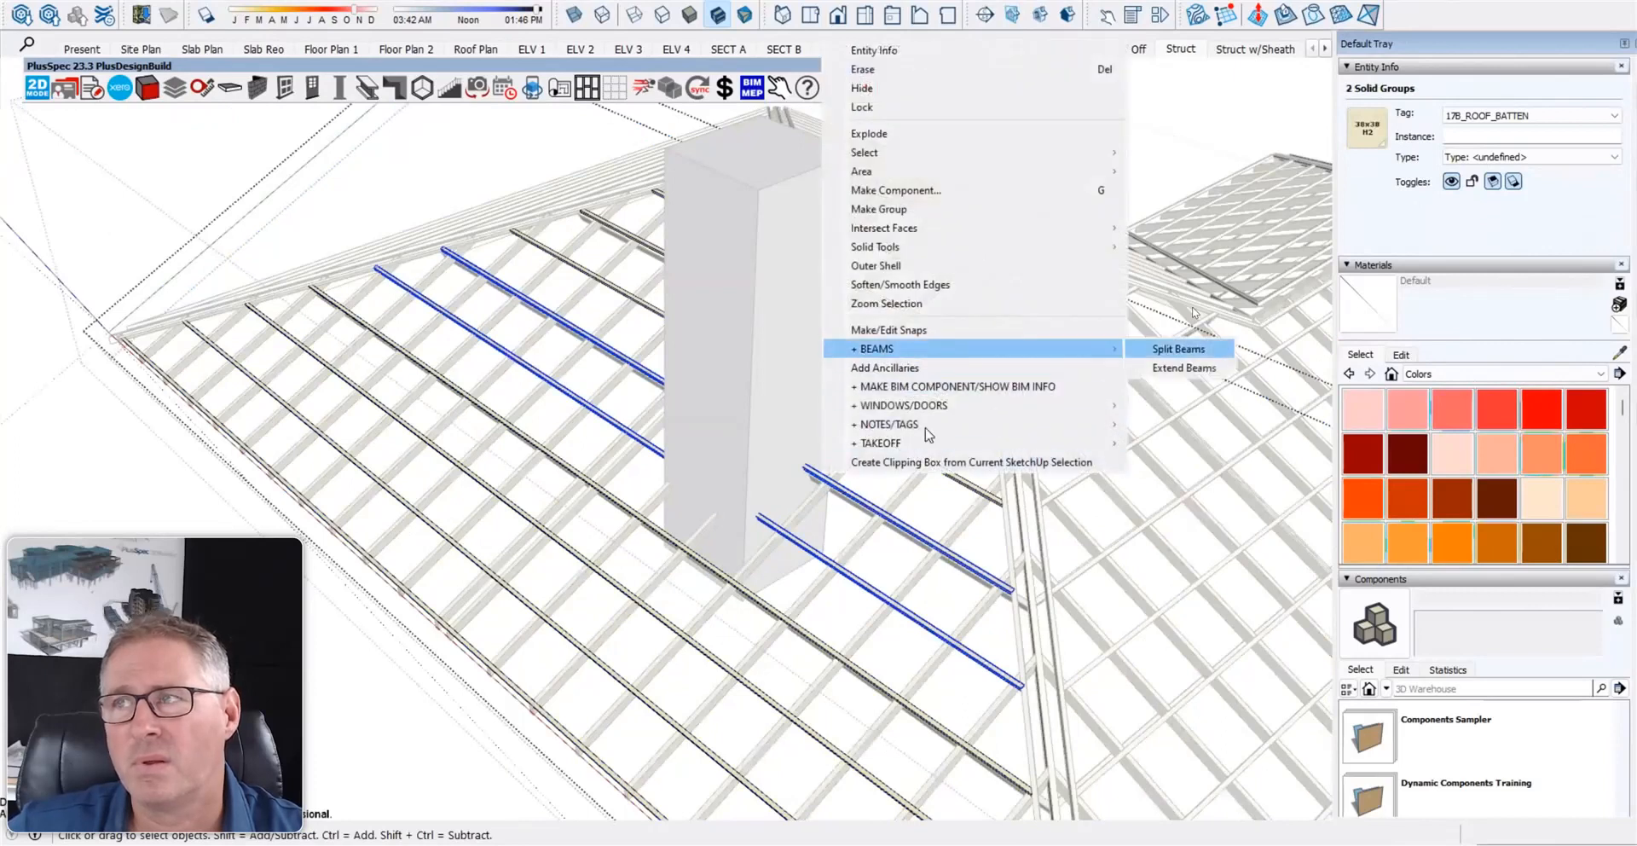
pyautogui.moveTo(676, 475); pyautogui.dragTo(652, 443, button='middle')
pyautogui.moveTo(763, 354); pyautogui.dragTo(806, 384, button='middle')
# - Delete the two split batten pieces inside the block and leave the batten group
pyautogui.press('Escape')
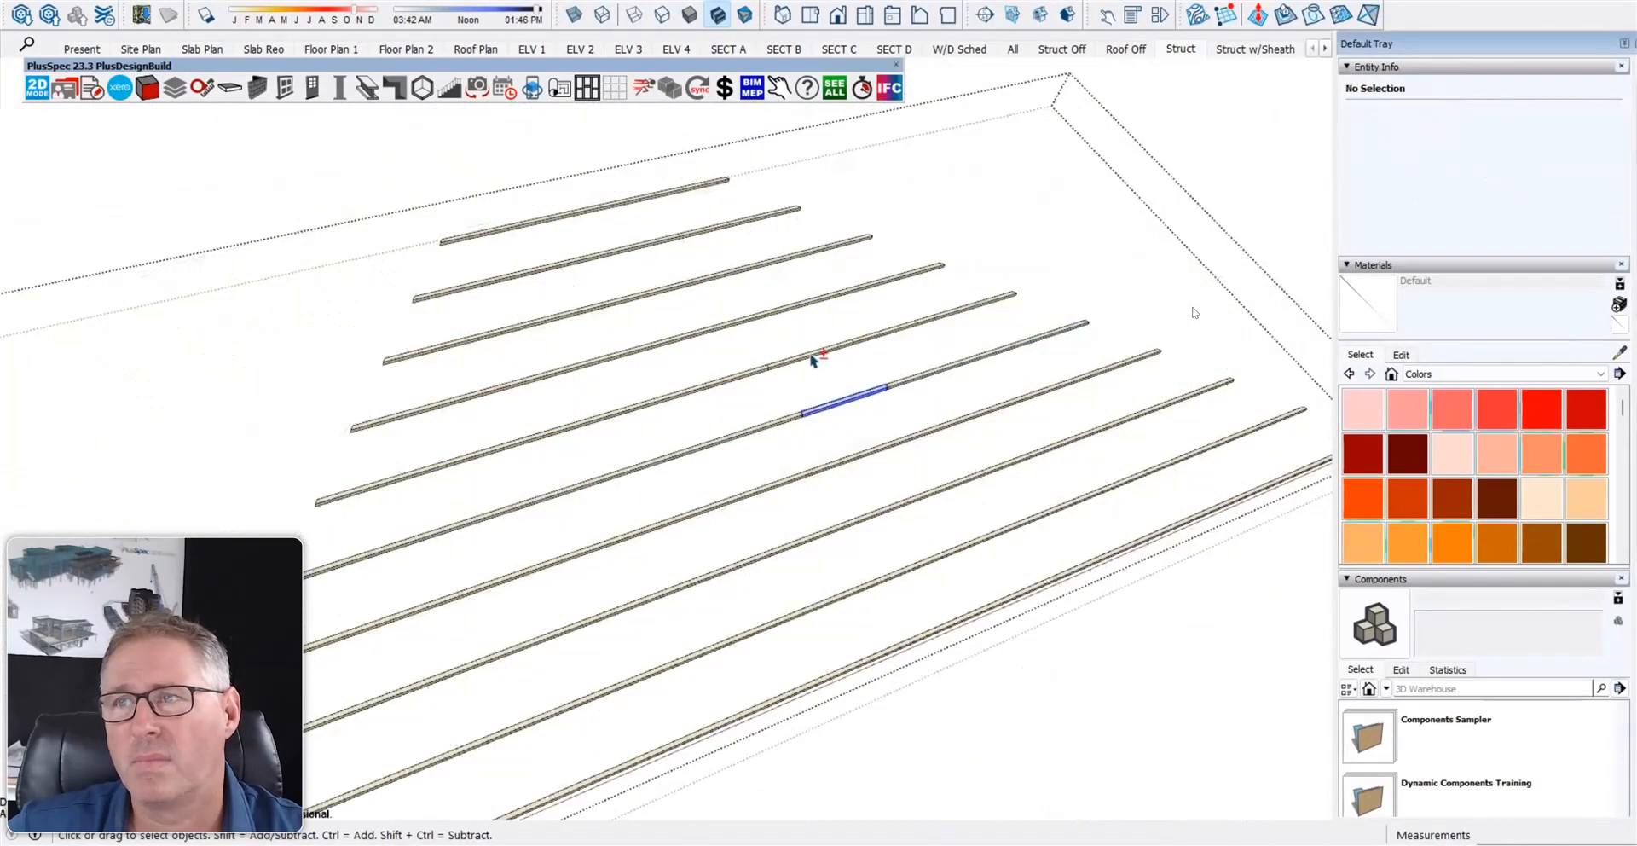
pyautogui.click(812, 363)
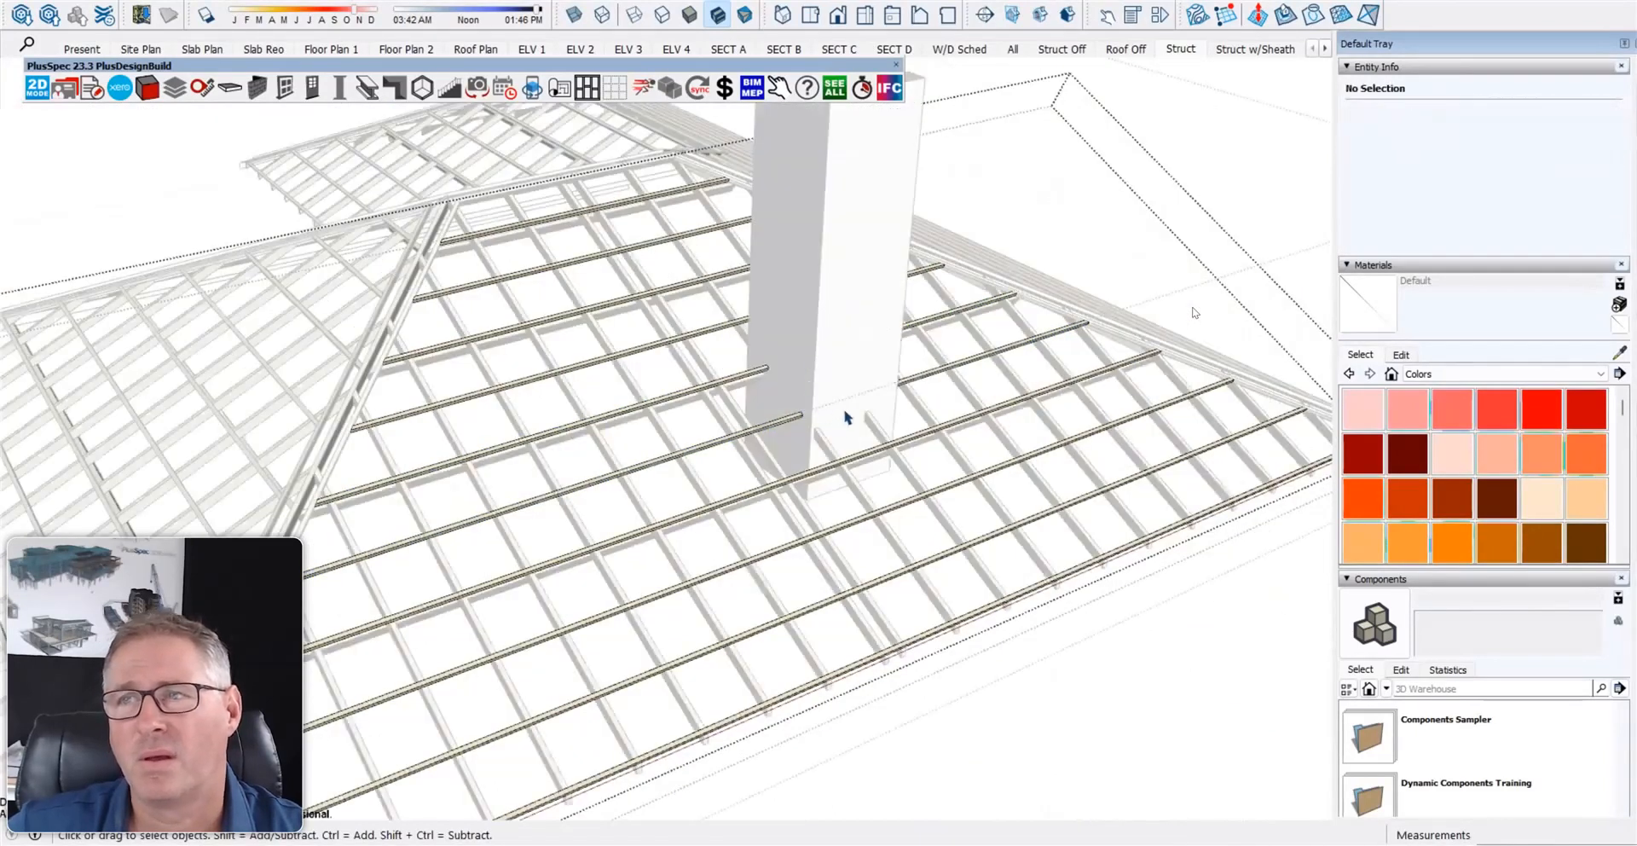
pyautogui.moveTo(845, 420); pyautogui.dragTo(622, 418, button='middle')
pyautogui.moveTo(754, 454); pyautogui.dragTo(793, 425, button='middle')
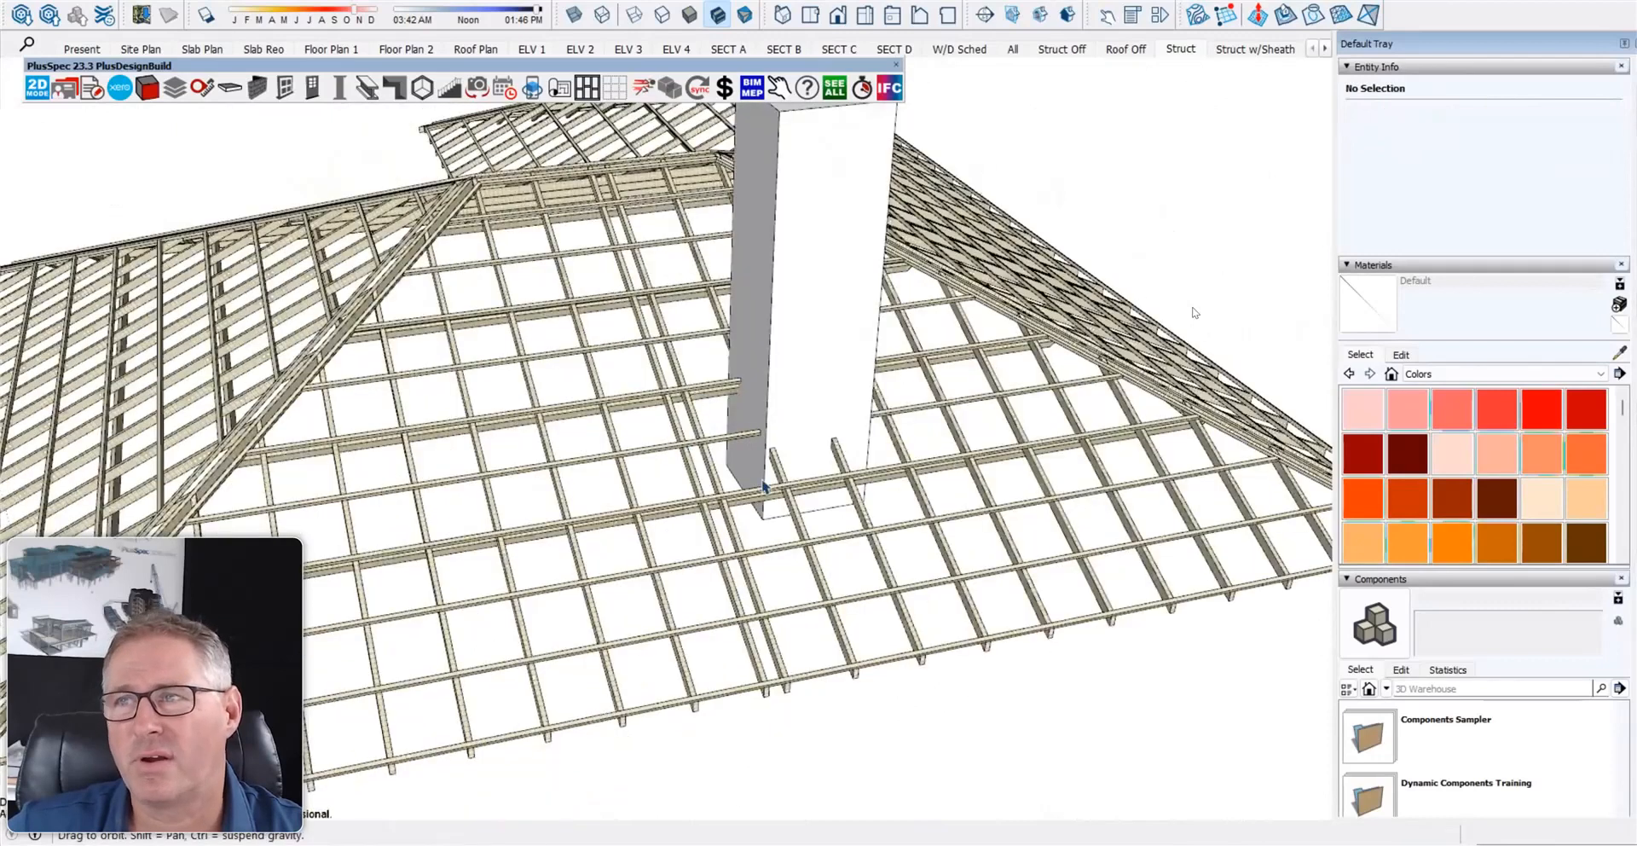
pyautogui.moveTo(755, 482); pyautogui.dragTo(716, 432, button='middle')
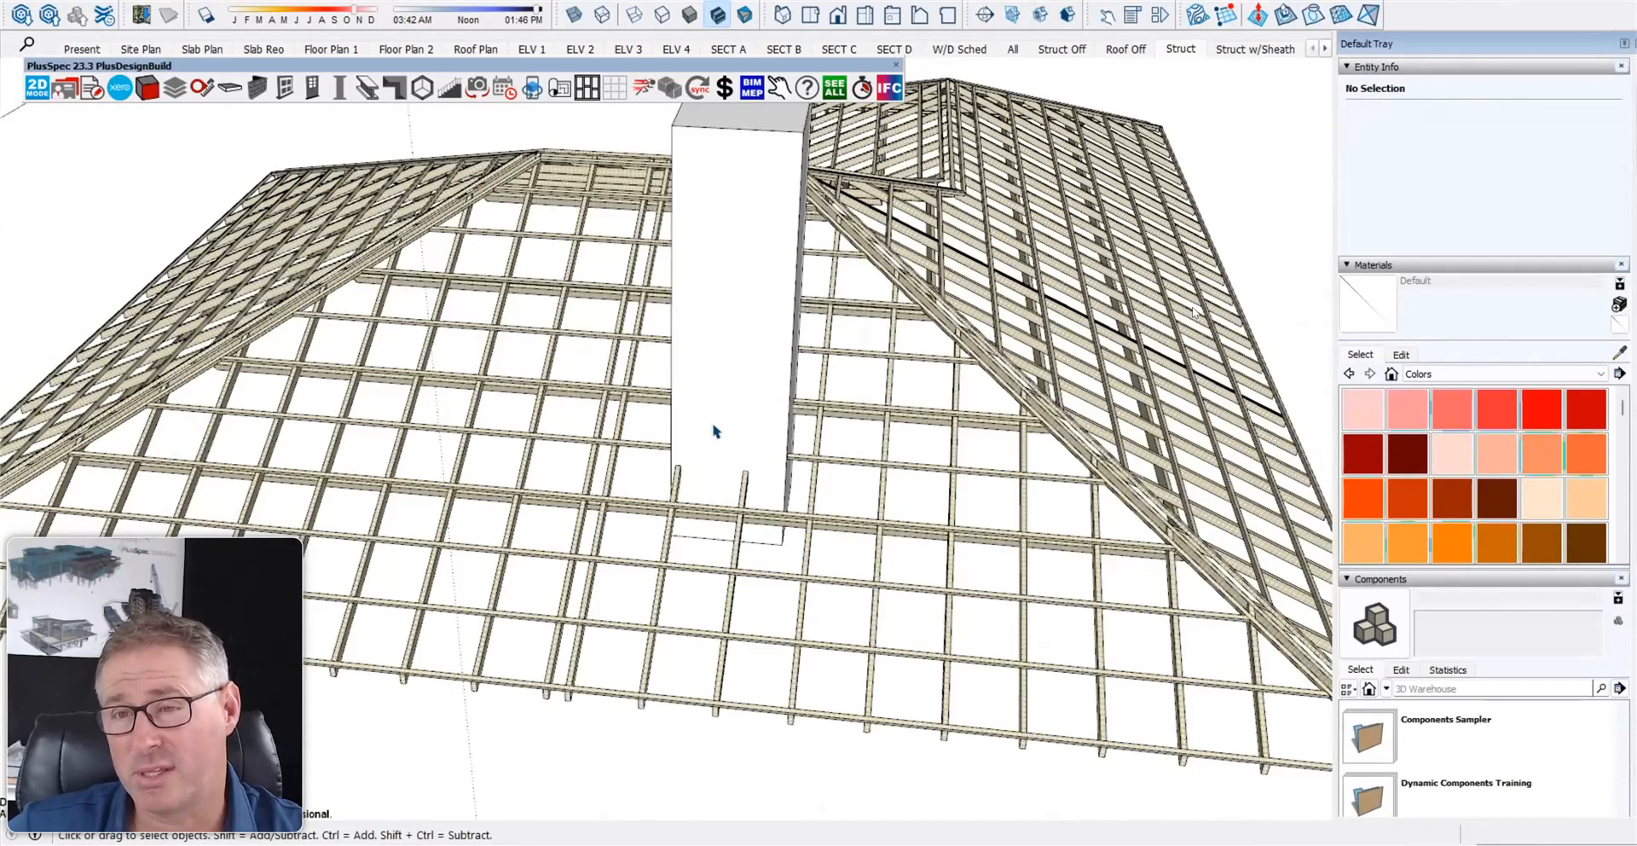
pyautogui.moveTo(731, 460); pyautogui.dragTo(588, 333, button='middle')
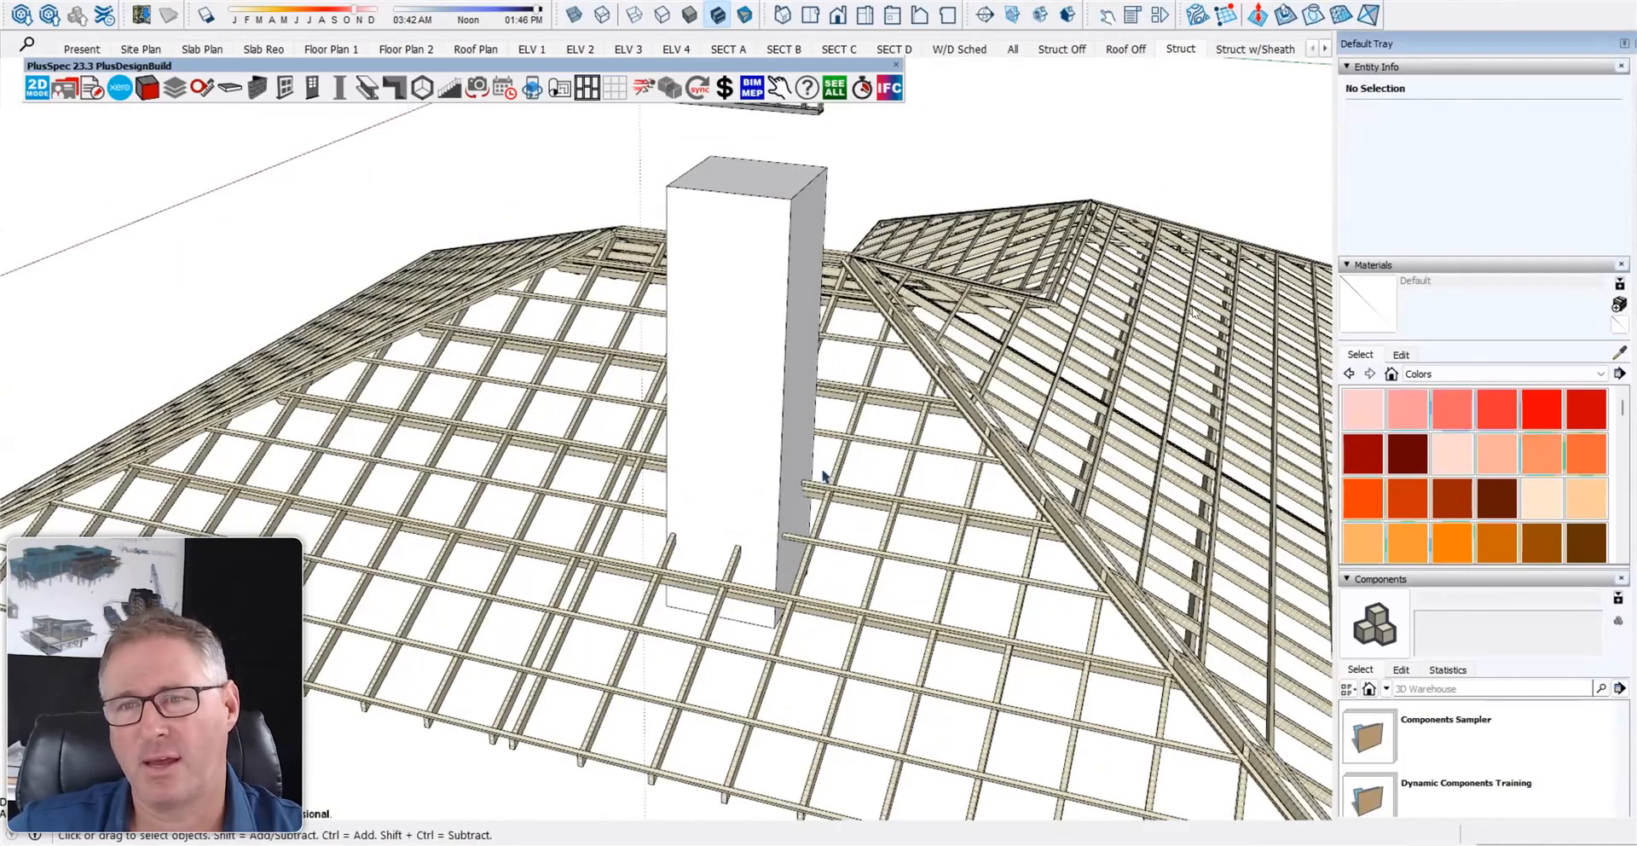
pyautogui.moveTo(814, 485); pyautogui.dragTo(723, 576, button='middle')
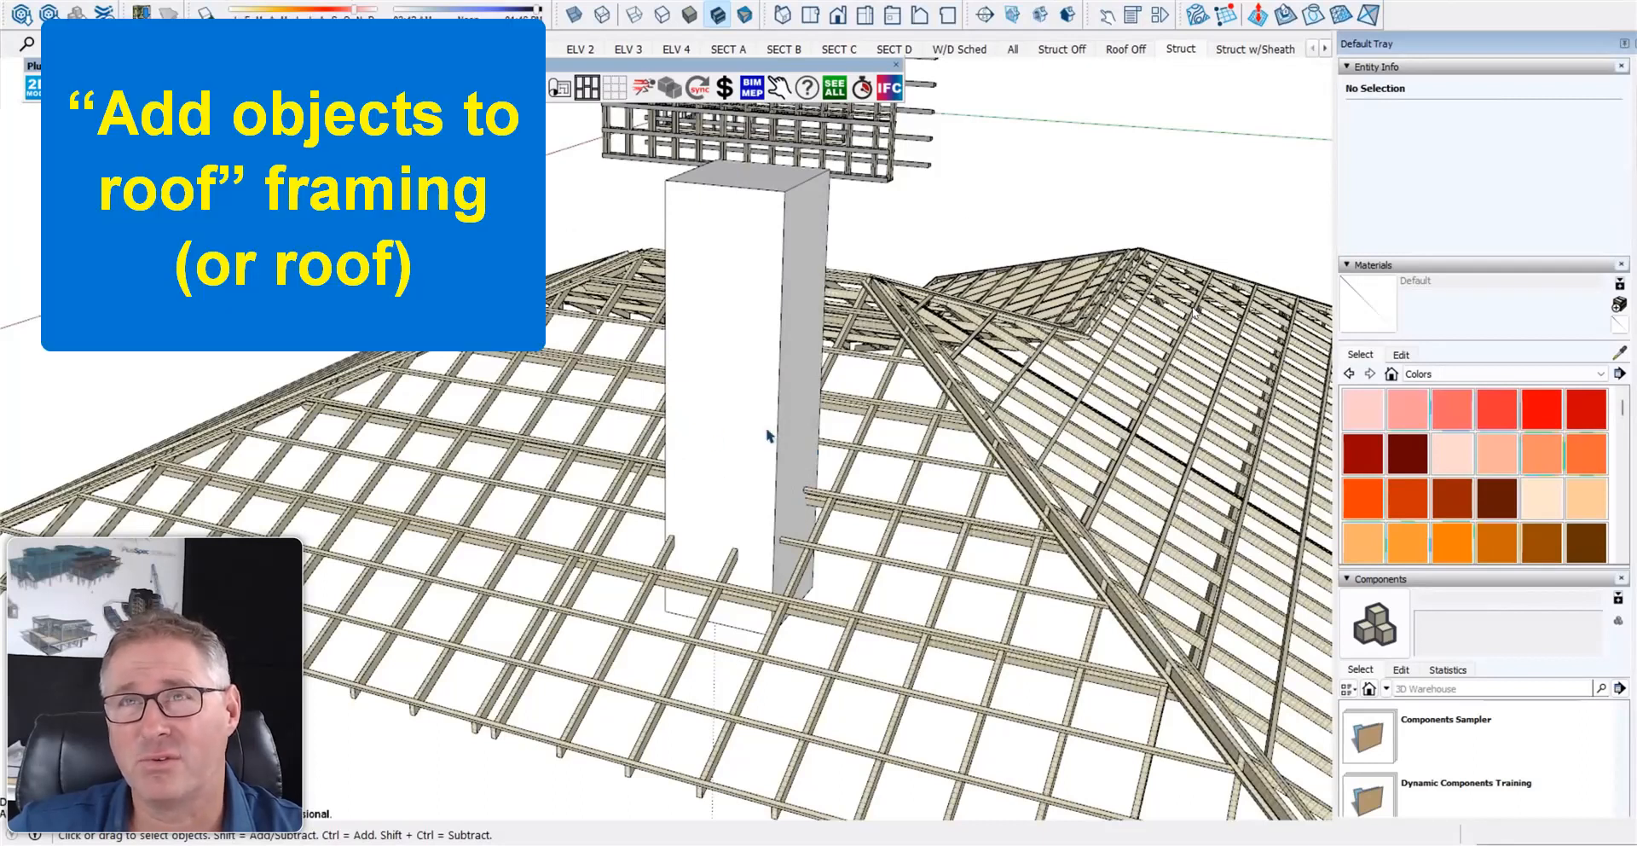
pyautogui.moveTo(804, 332); pyautogui.dragTo(683, 350, button='middle')
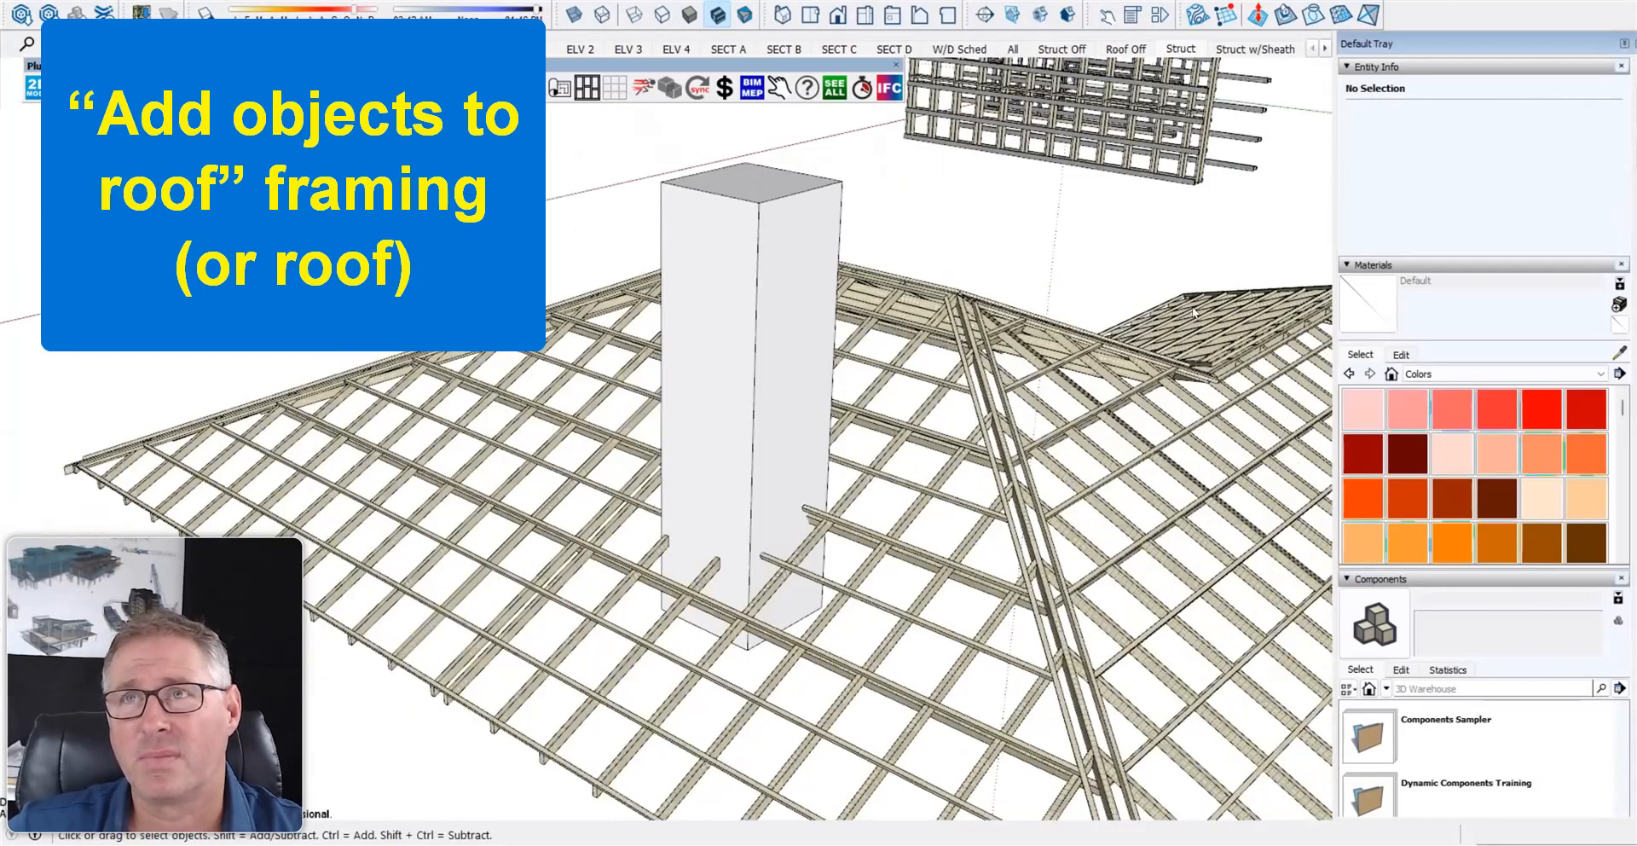
# - Start the Beam Tool and set the takeoff tag of the 90x45 H2 Timber Structural beam to Batten
pyautogui.click(366, 109)
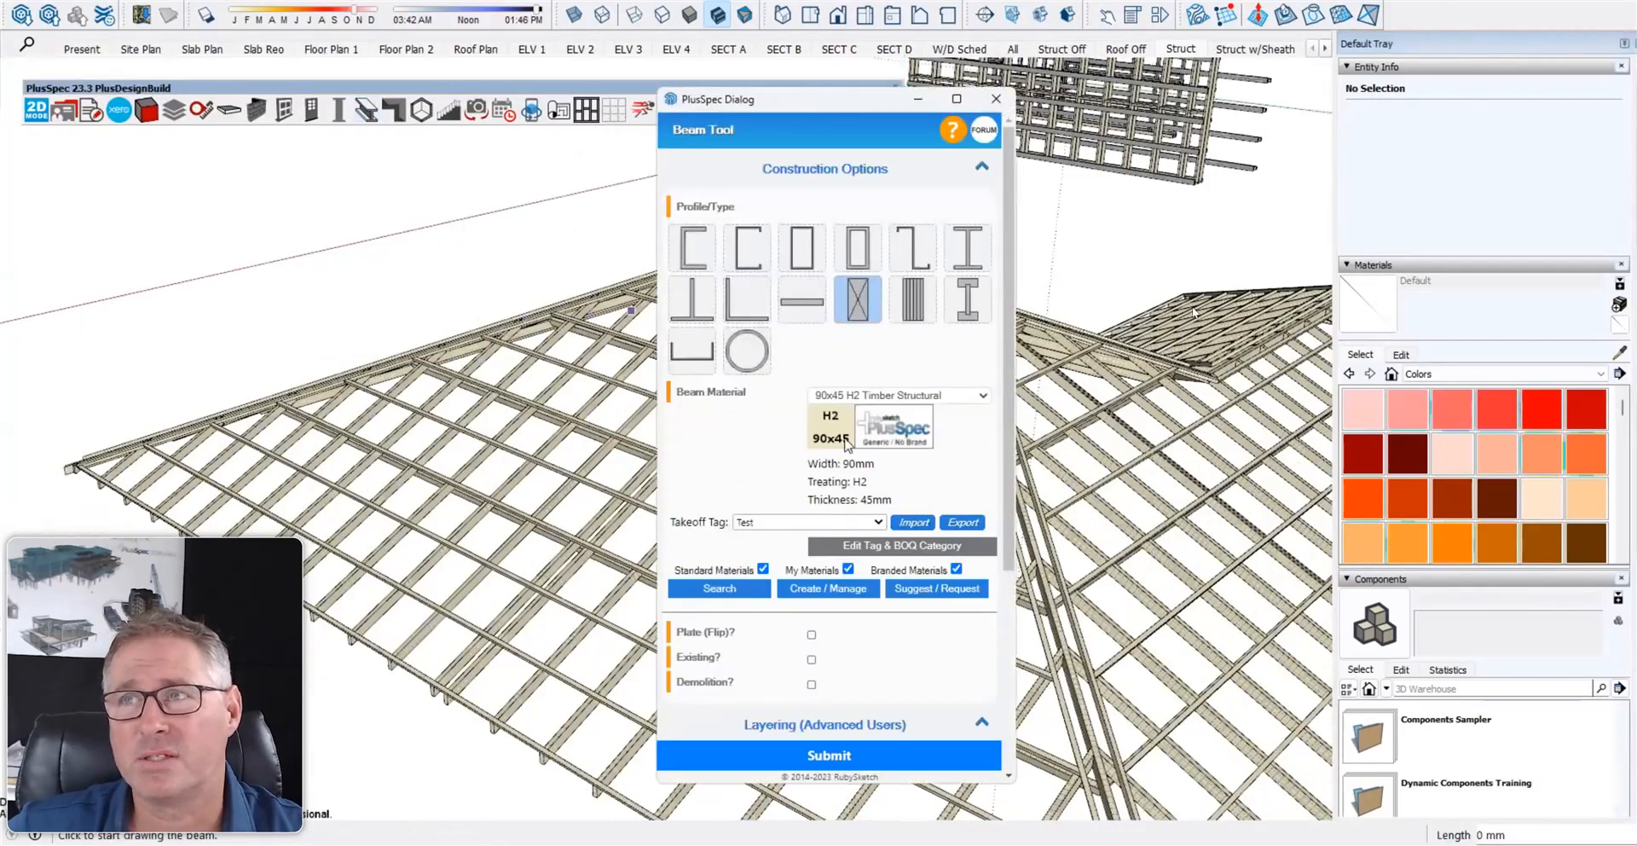
pyautogui.moveTo(806, 99); pyautogui.dragTo(273, 85)
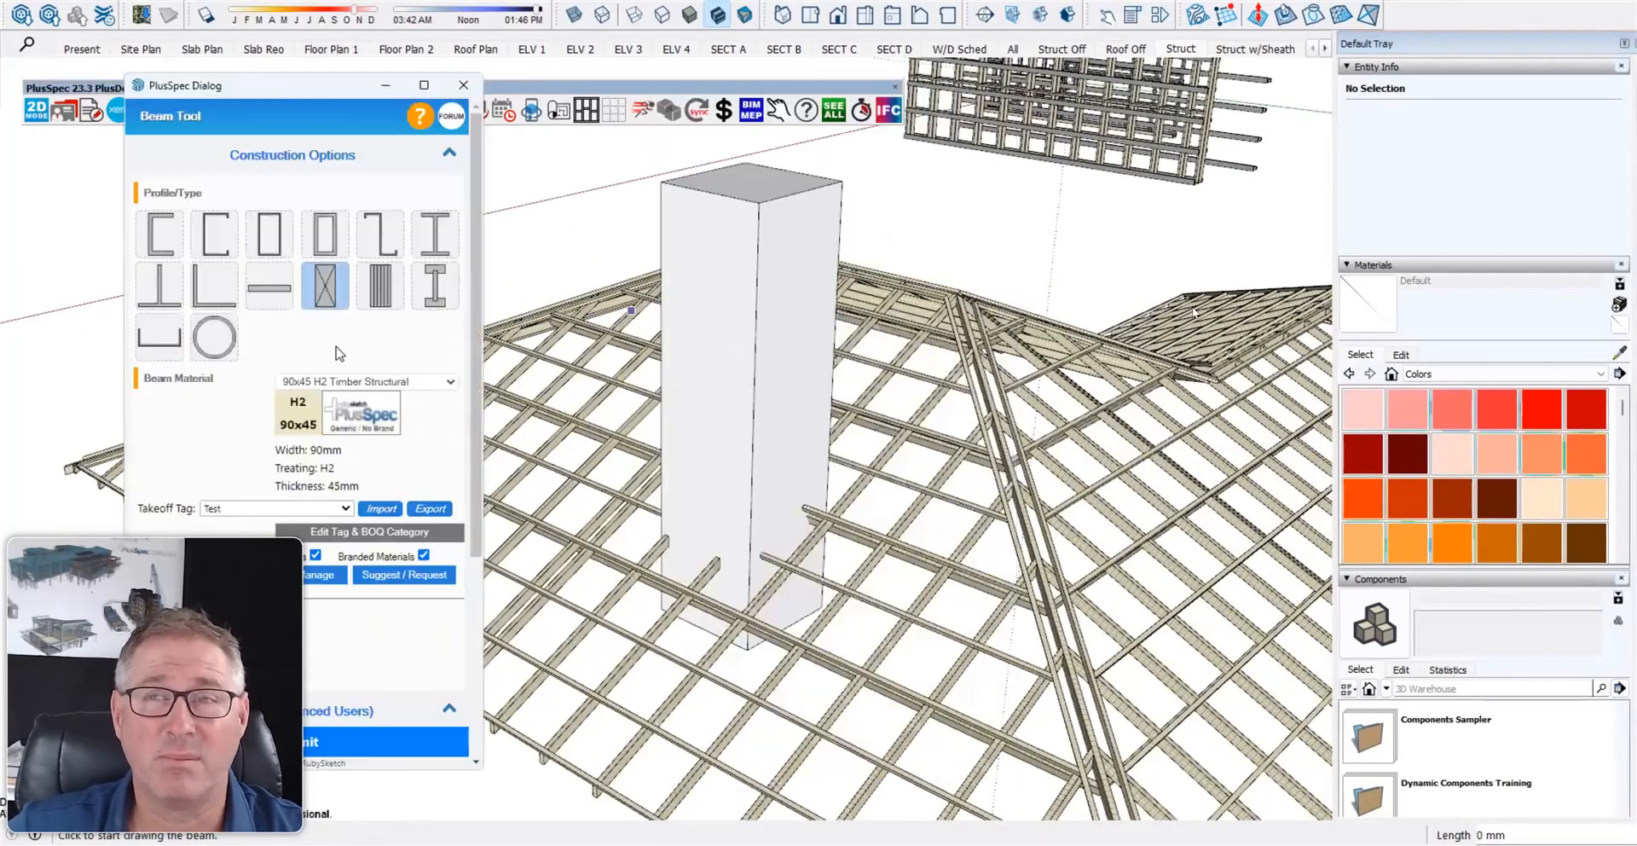
pyautogui.click(207, 509)
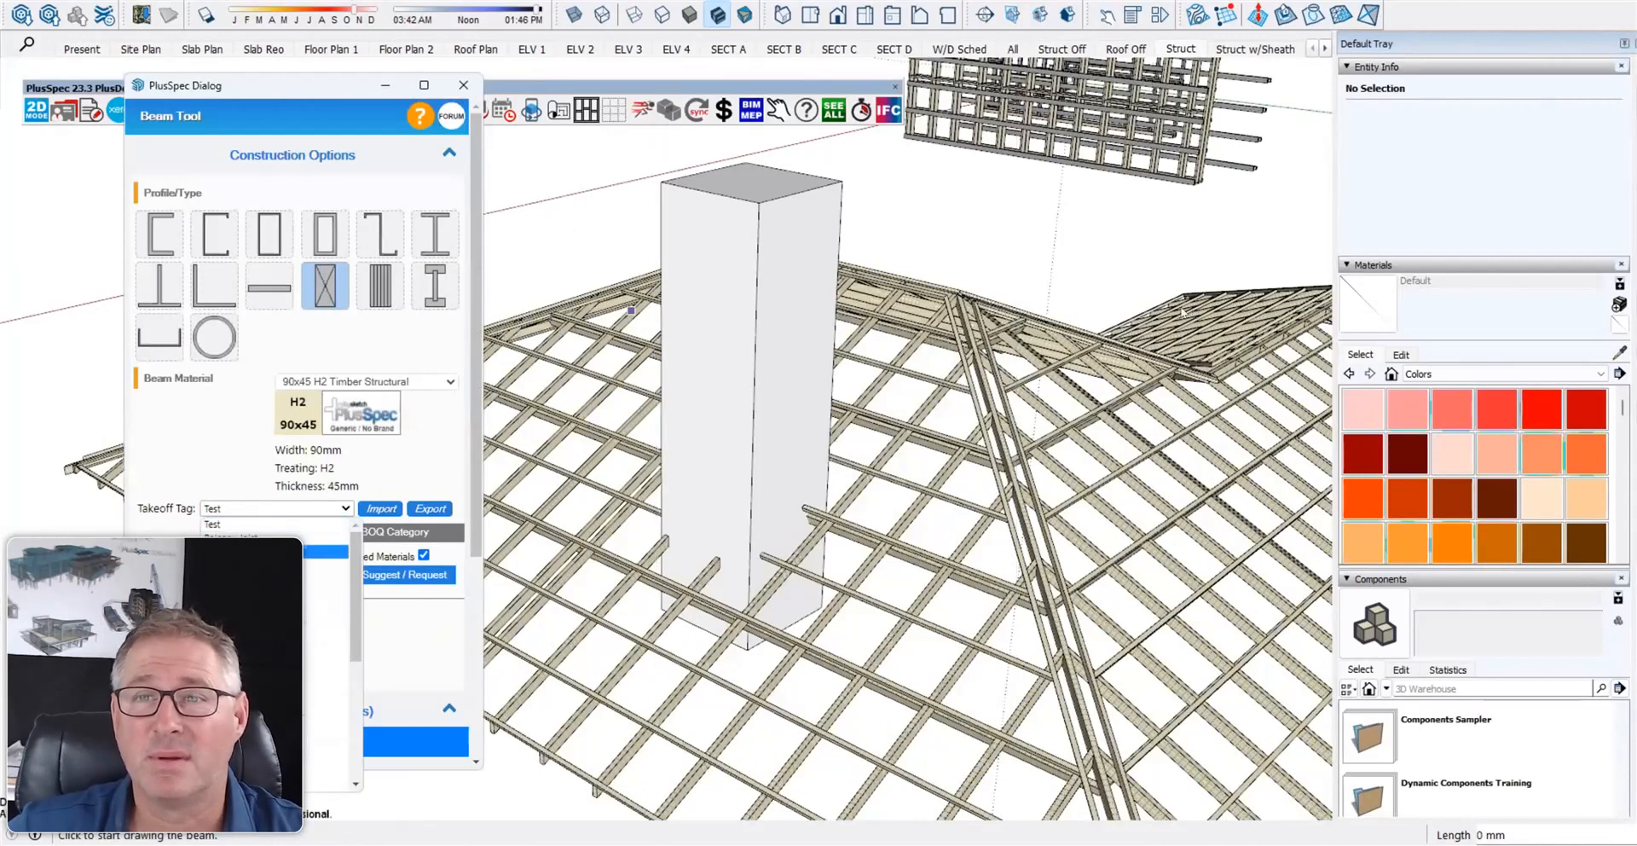
pyautogui.scroll(-3, 256, 597)
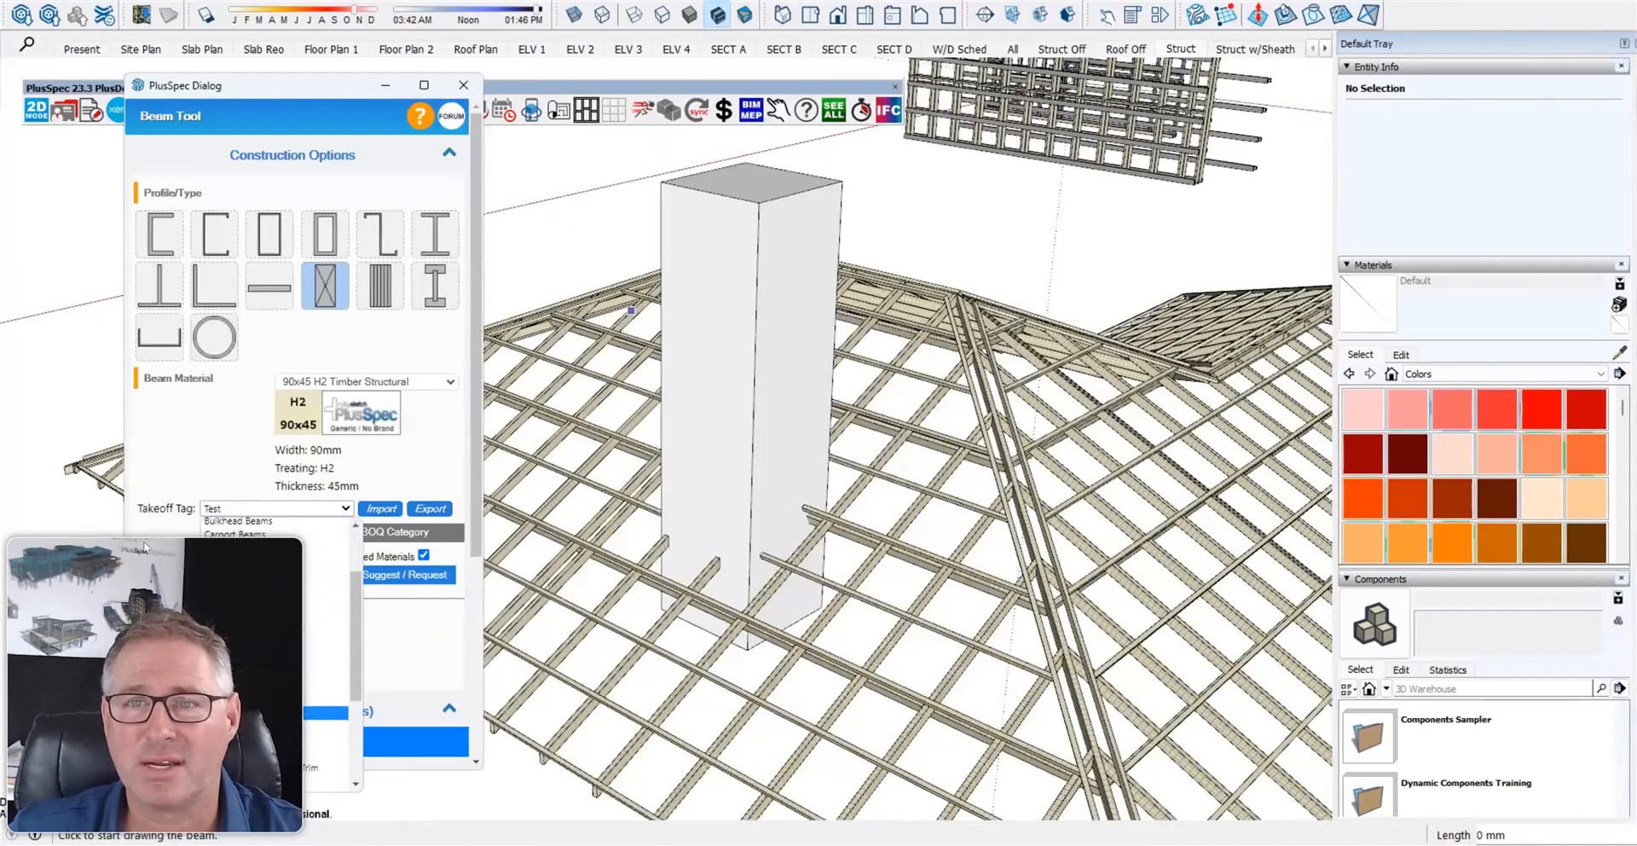
pyautogui.moveTo(308, 91); pyautogui.dragTo(579, 97)
pyautogui.moveTo(458, 95); pyautogui.dragTo(1238, 33)
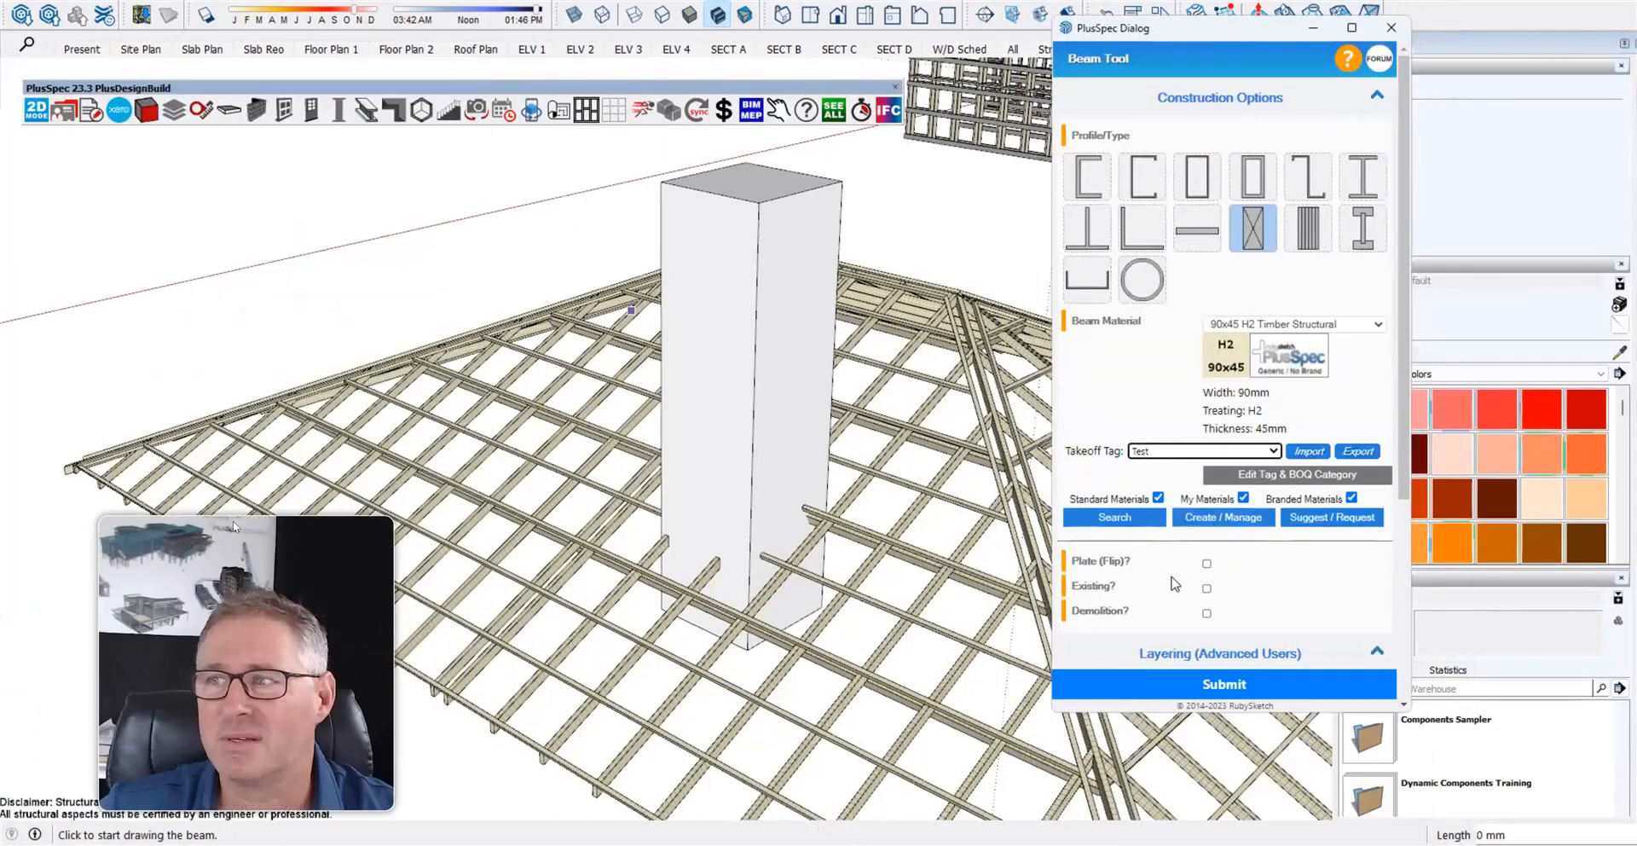
pyautogui.click(1164, 451)
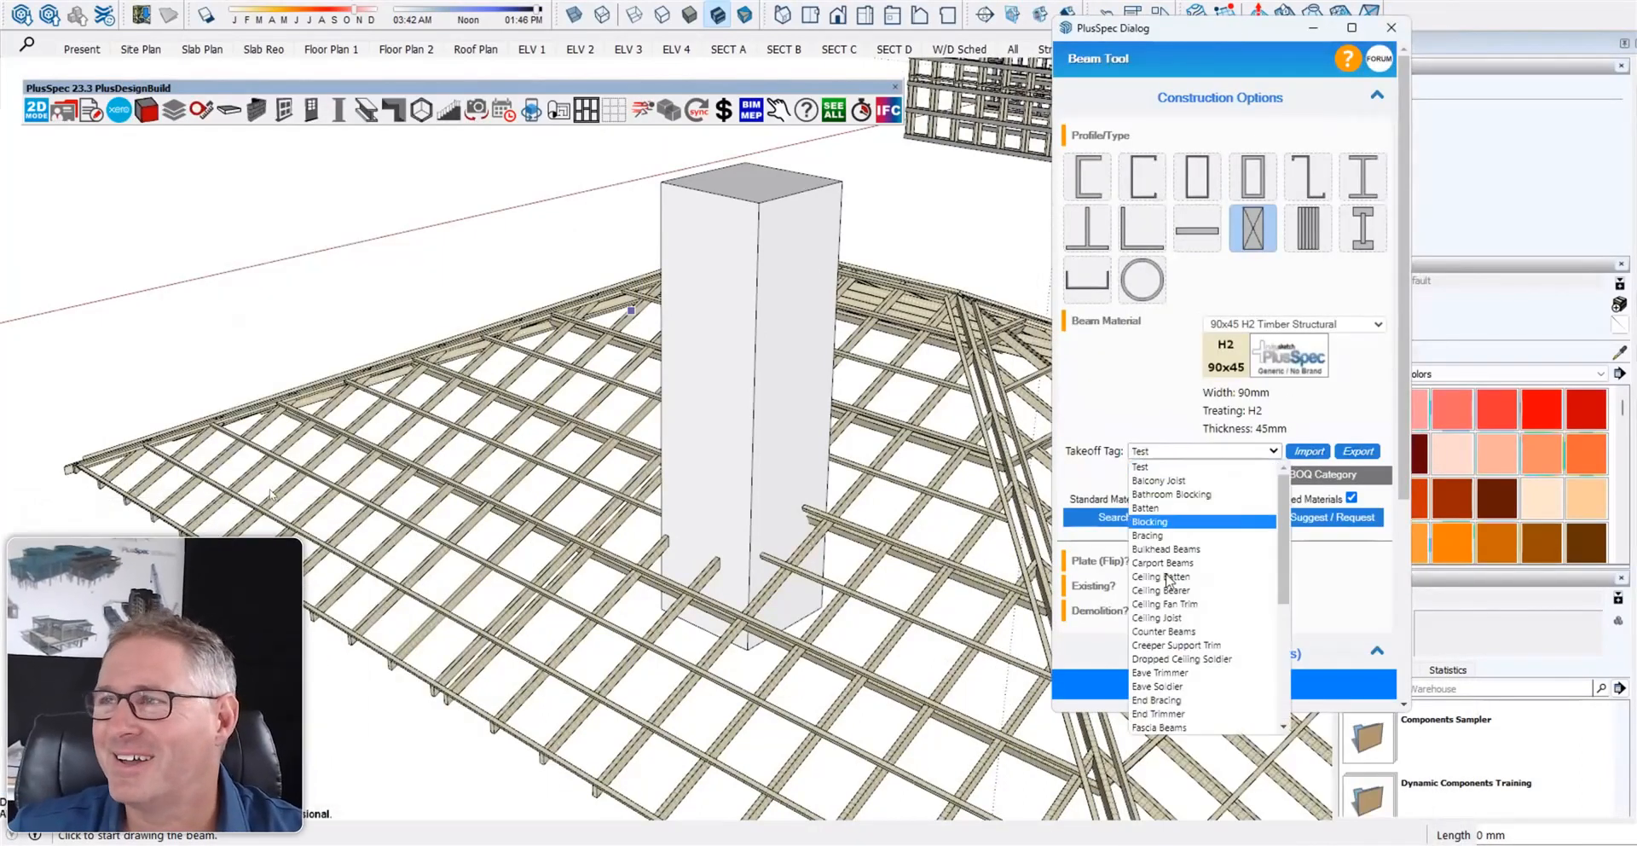
pyautogui.scroll(-6, 1172, 638)
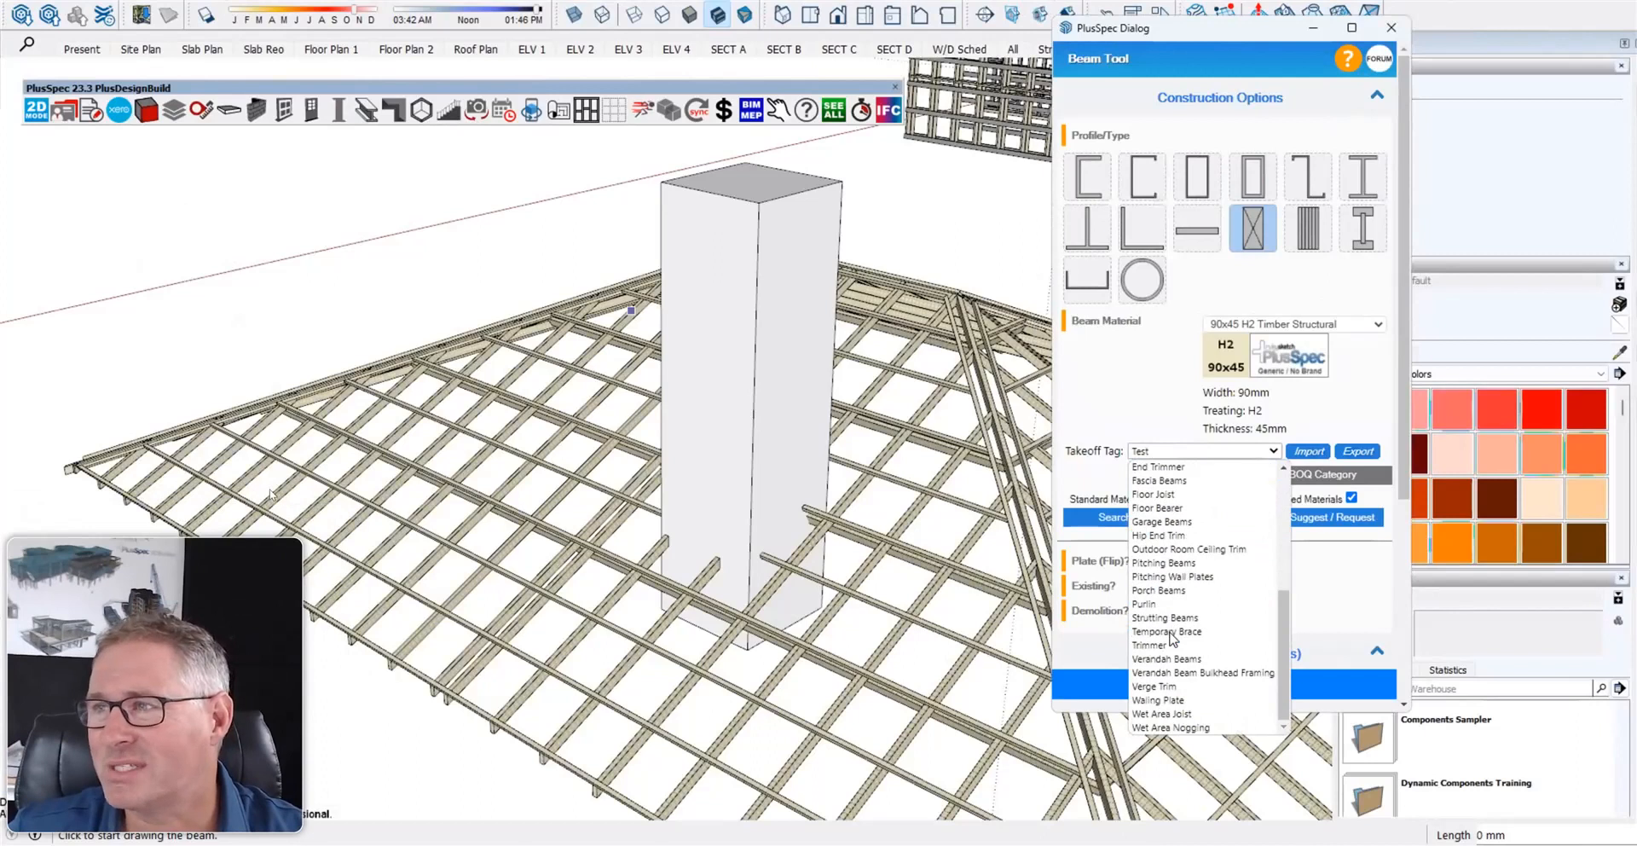
pyautogui.click(1152, 400)
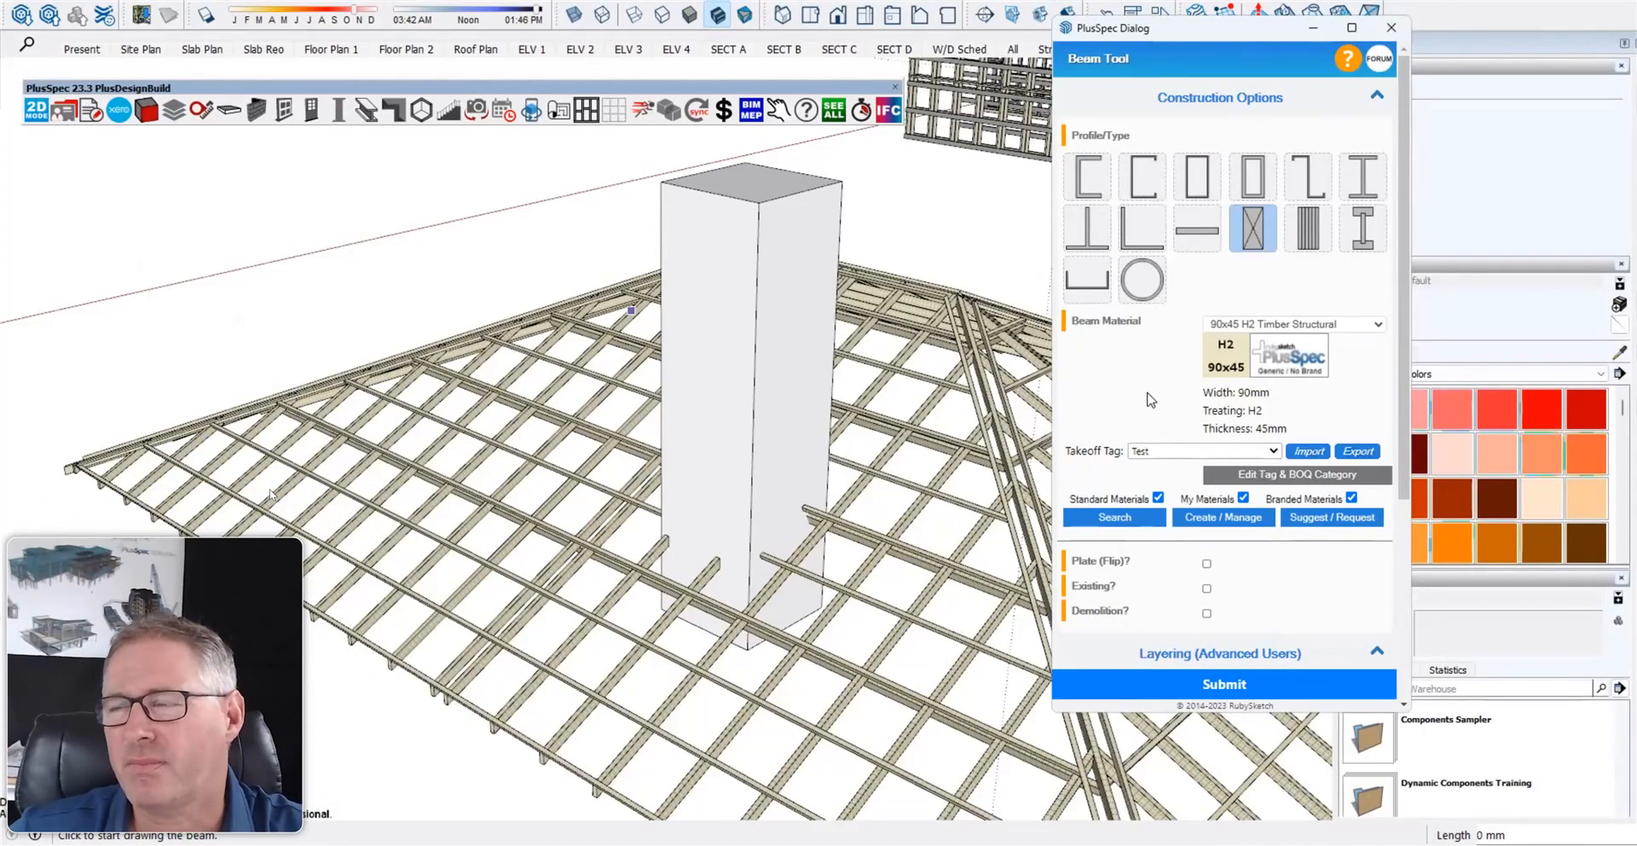
pyautogui.click(1150, 452)
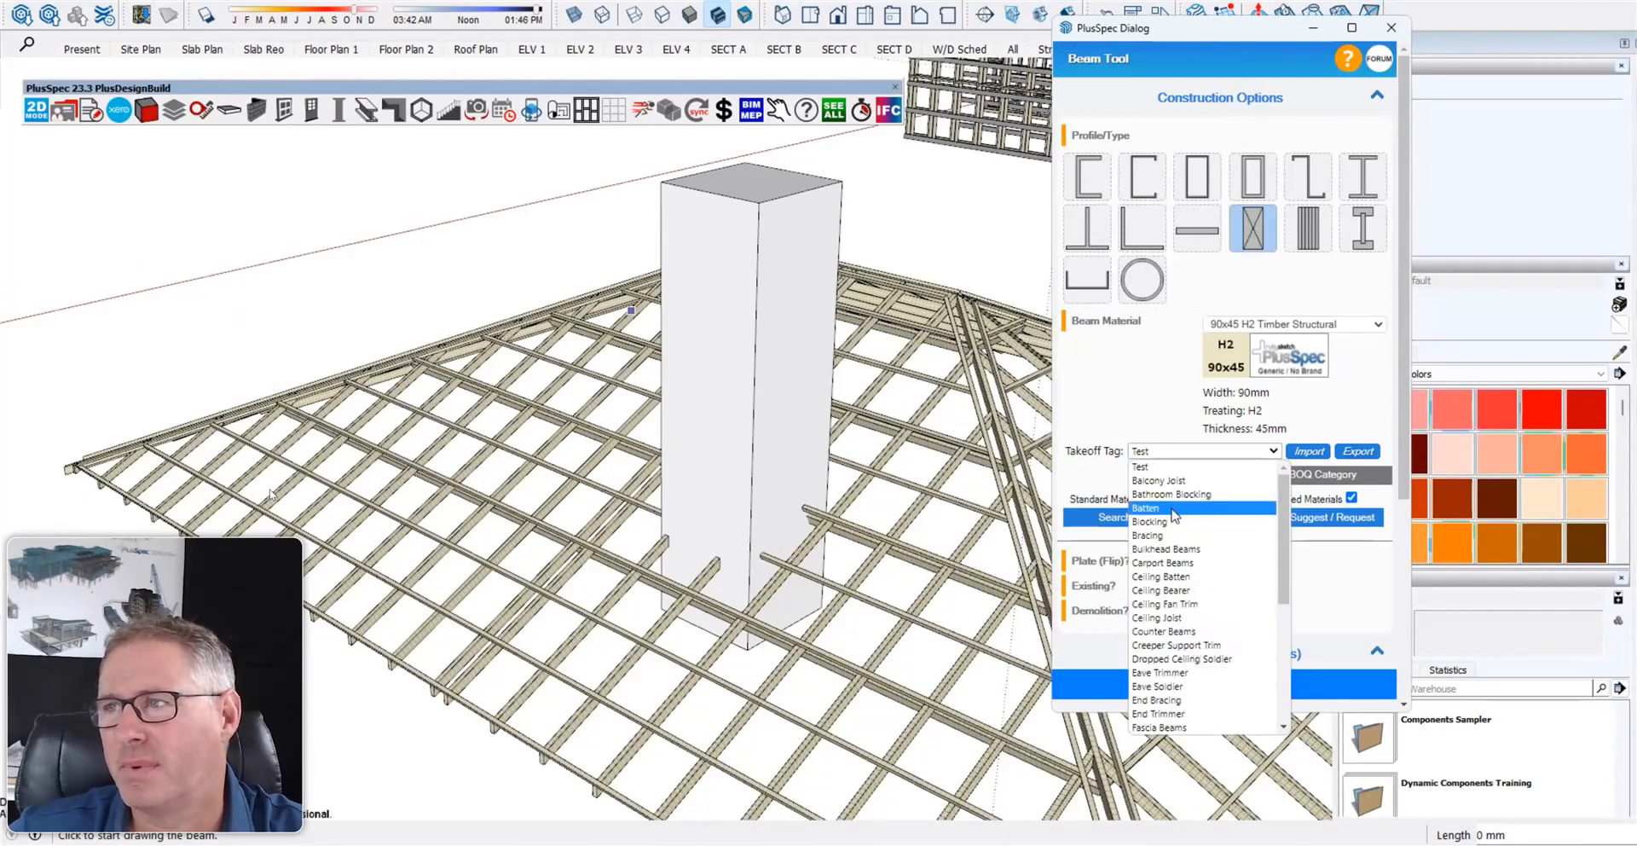
pyautogui.click(1174, 509)
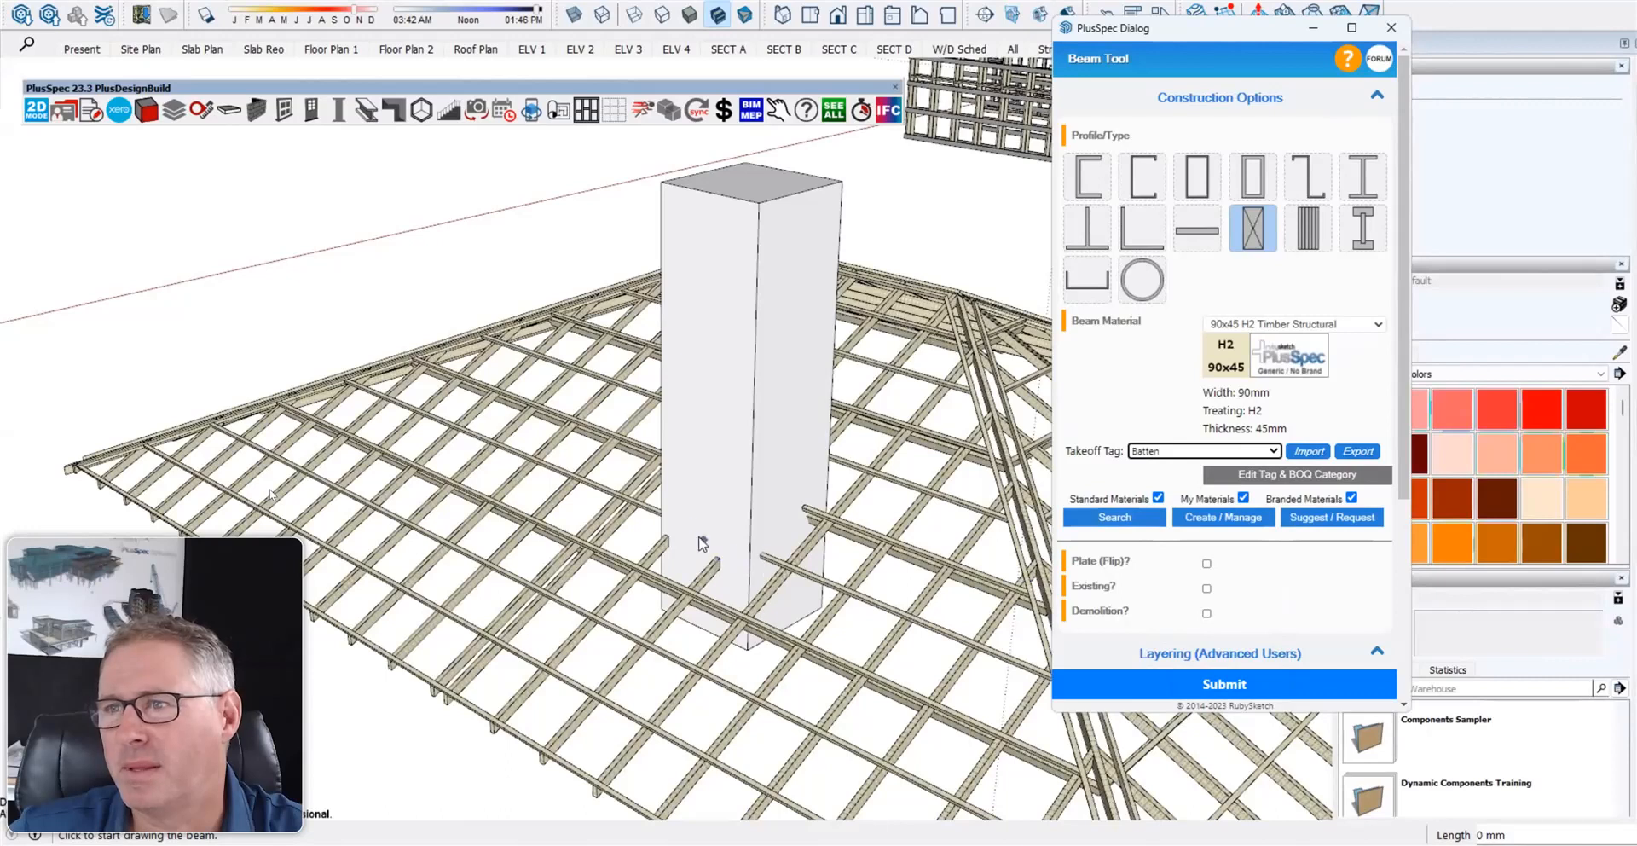
# - Draw a beam about 1018 mm long across the block's front face, just above the cut rafter ends
pyautogui.middleClick(832, 533)
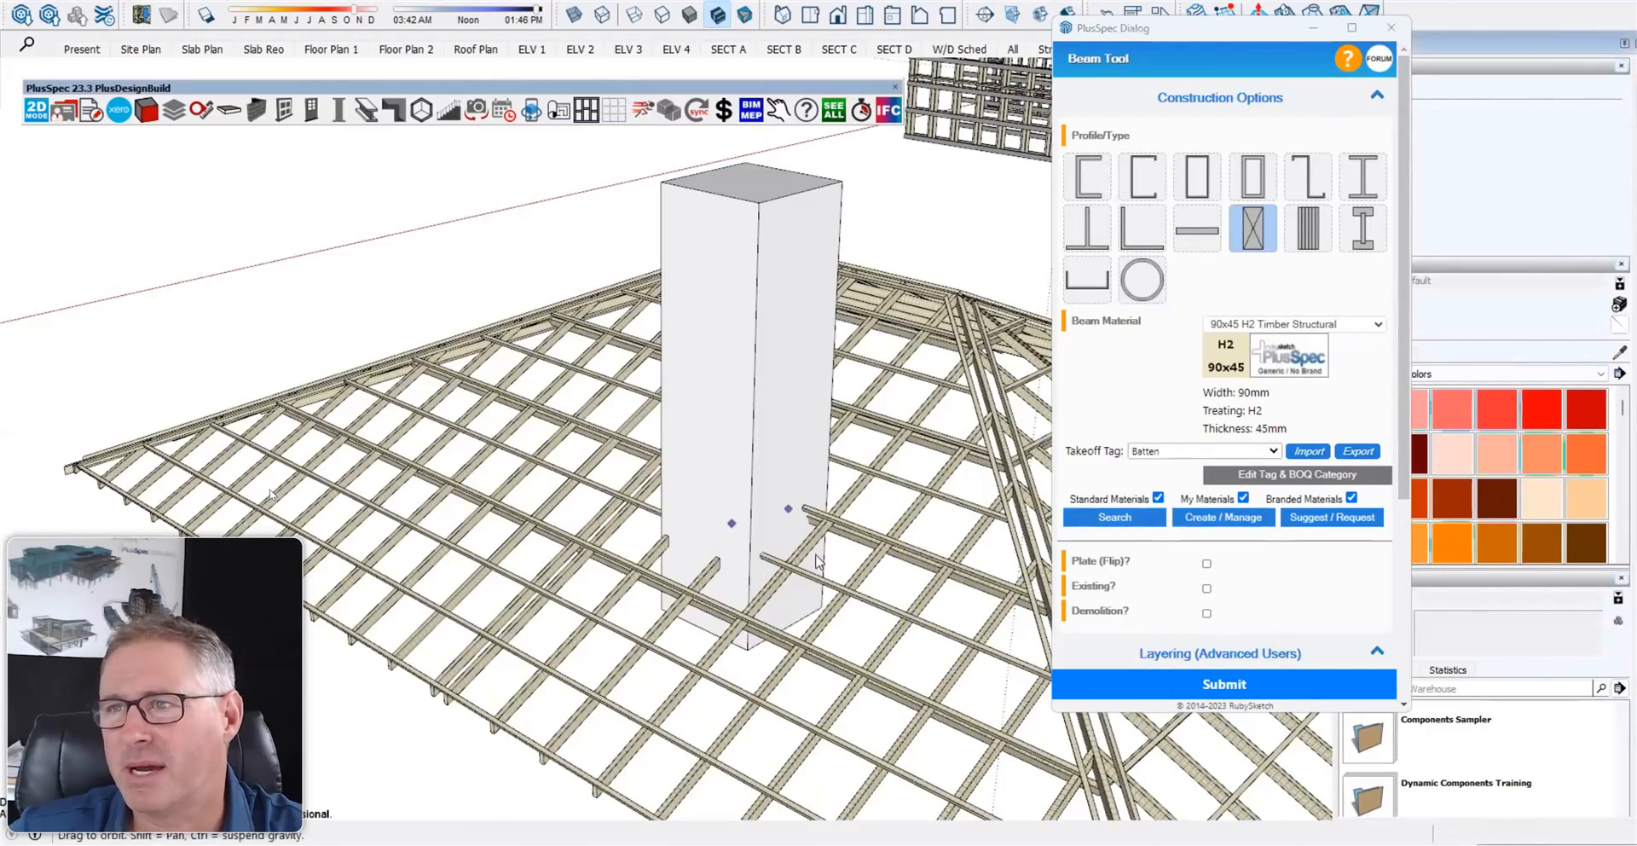
pyautogui.scroll(6, 795, 565)
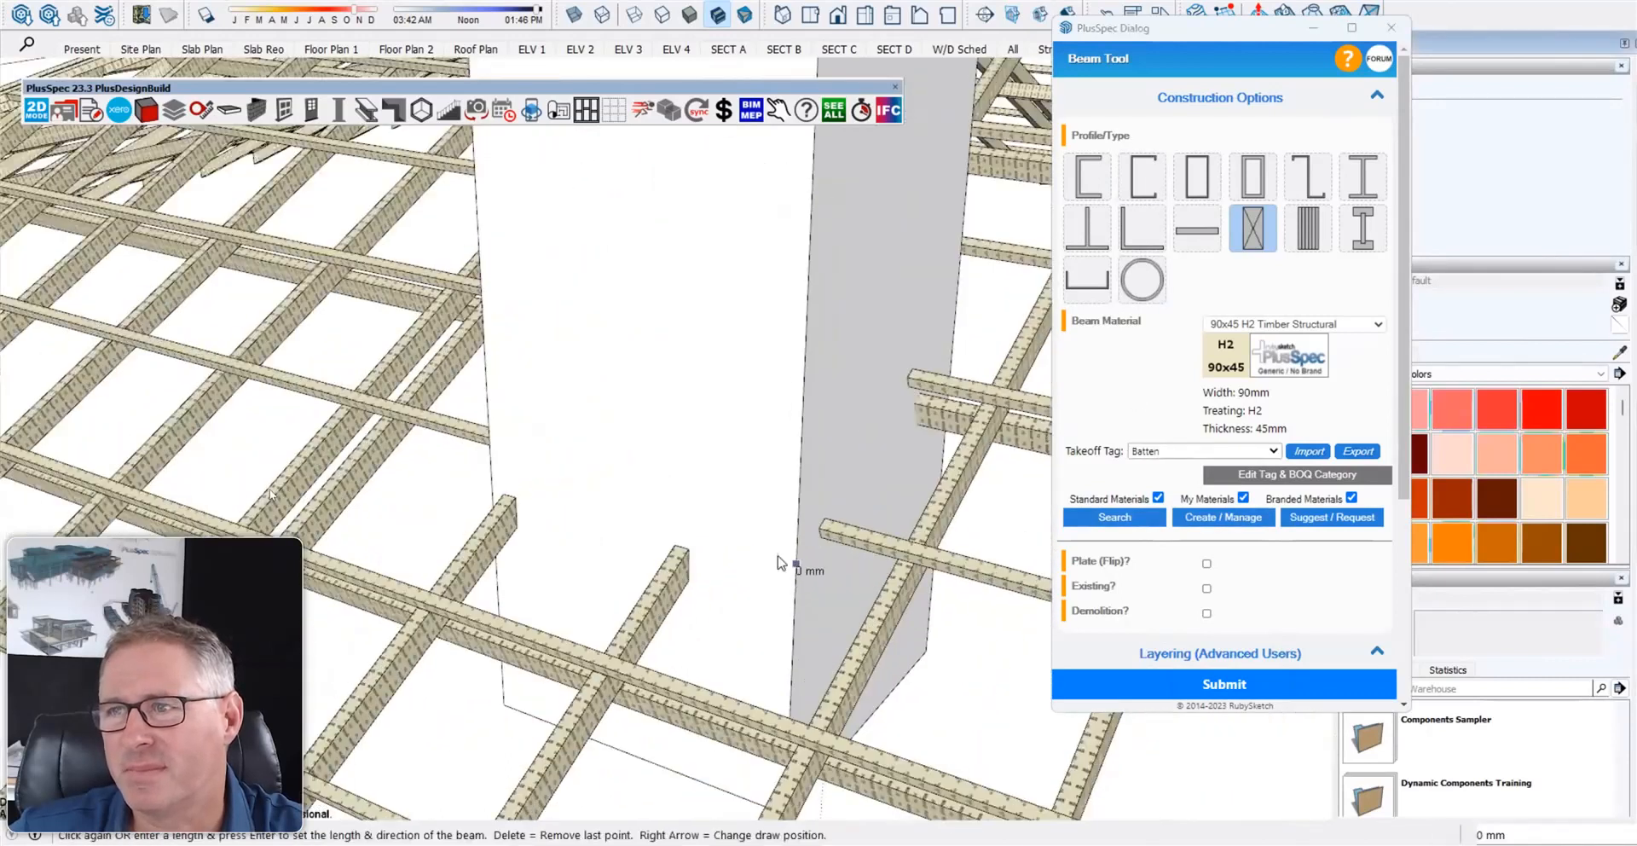
pyautogui.click(796, 565)
pyautogui.click(492, 487)
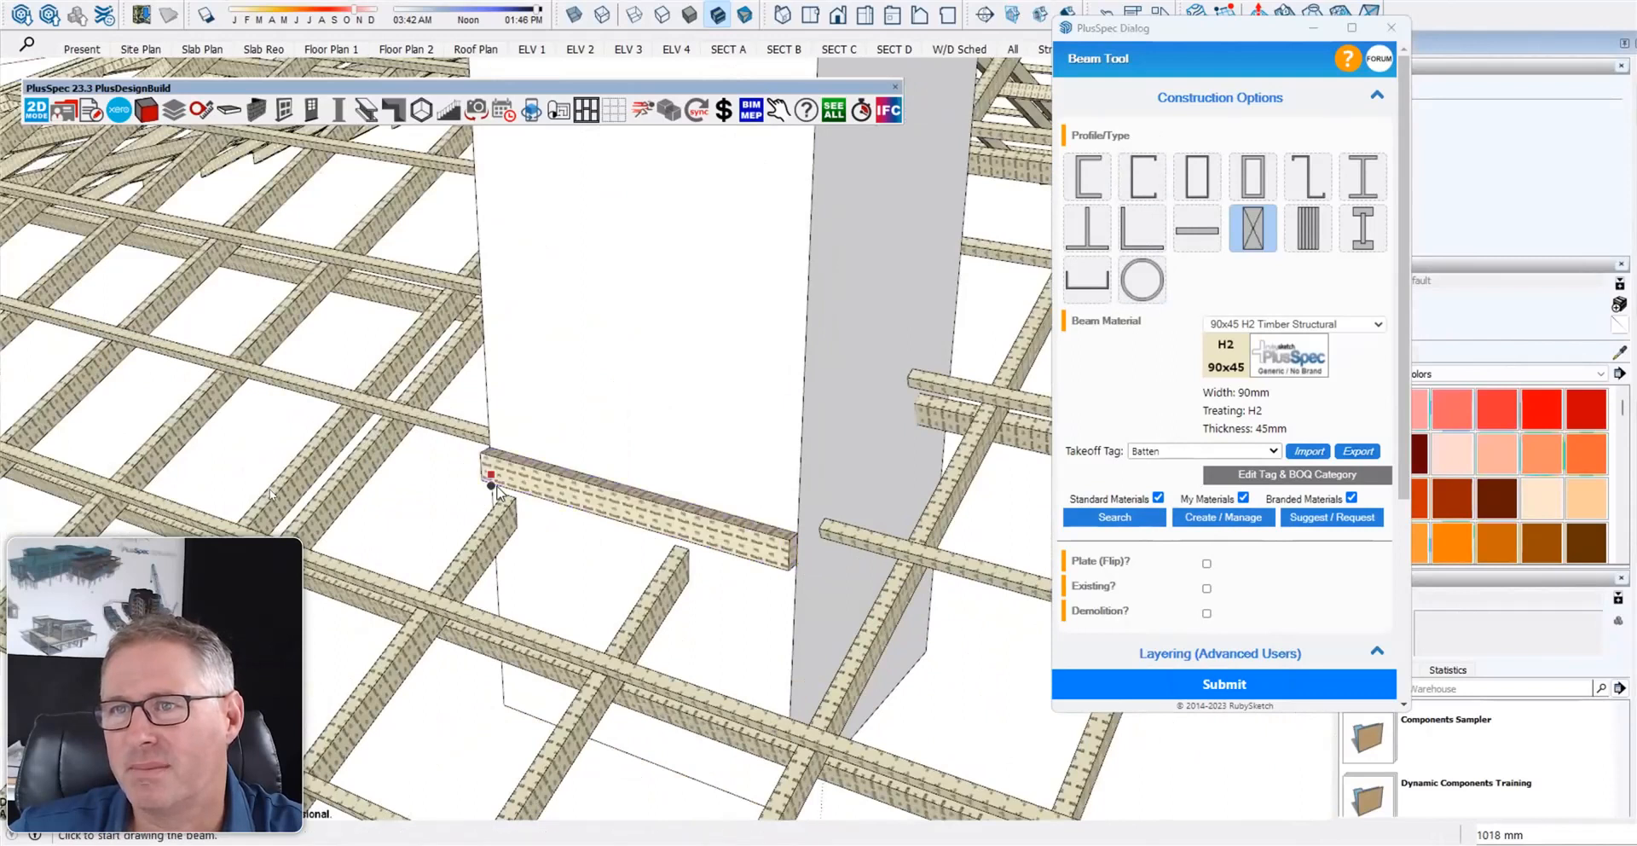
# - Move the new beam straight down so its lower edge meets the top of the cut rafter end
pyautogui.click(750, 533)
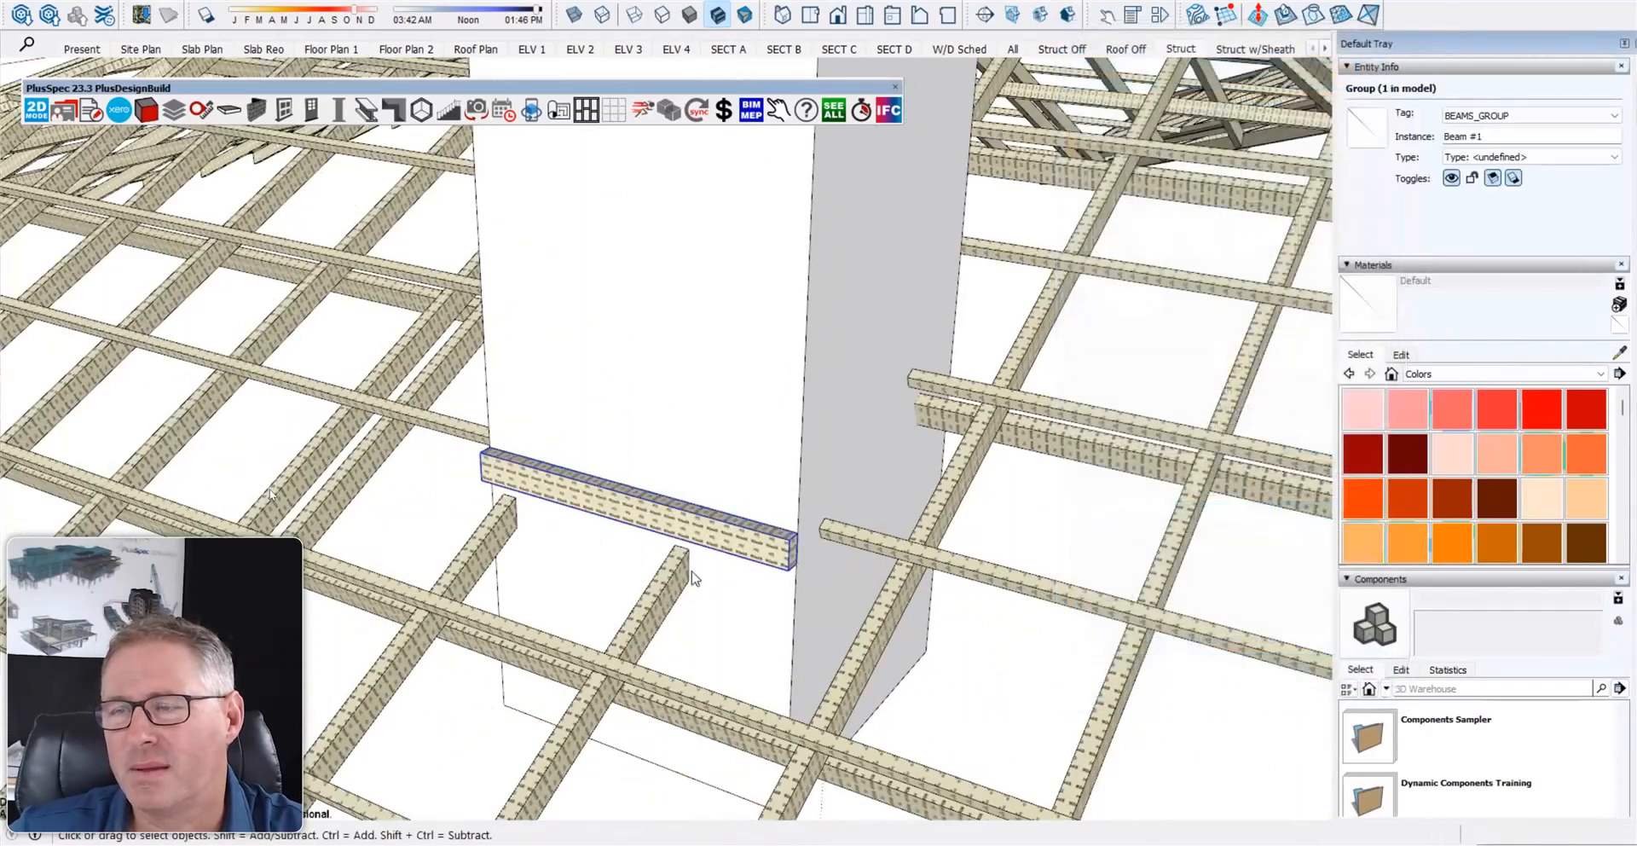
pyautogui.scroll(2, 687, 523)
pyautogui.scroll(2, 696, 515)
pyautogui.scroll(1, 696, 515)
pyautogui.press('m')
pyautogui.click(693, 498)
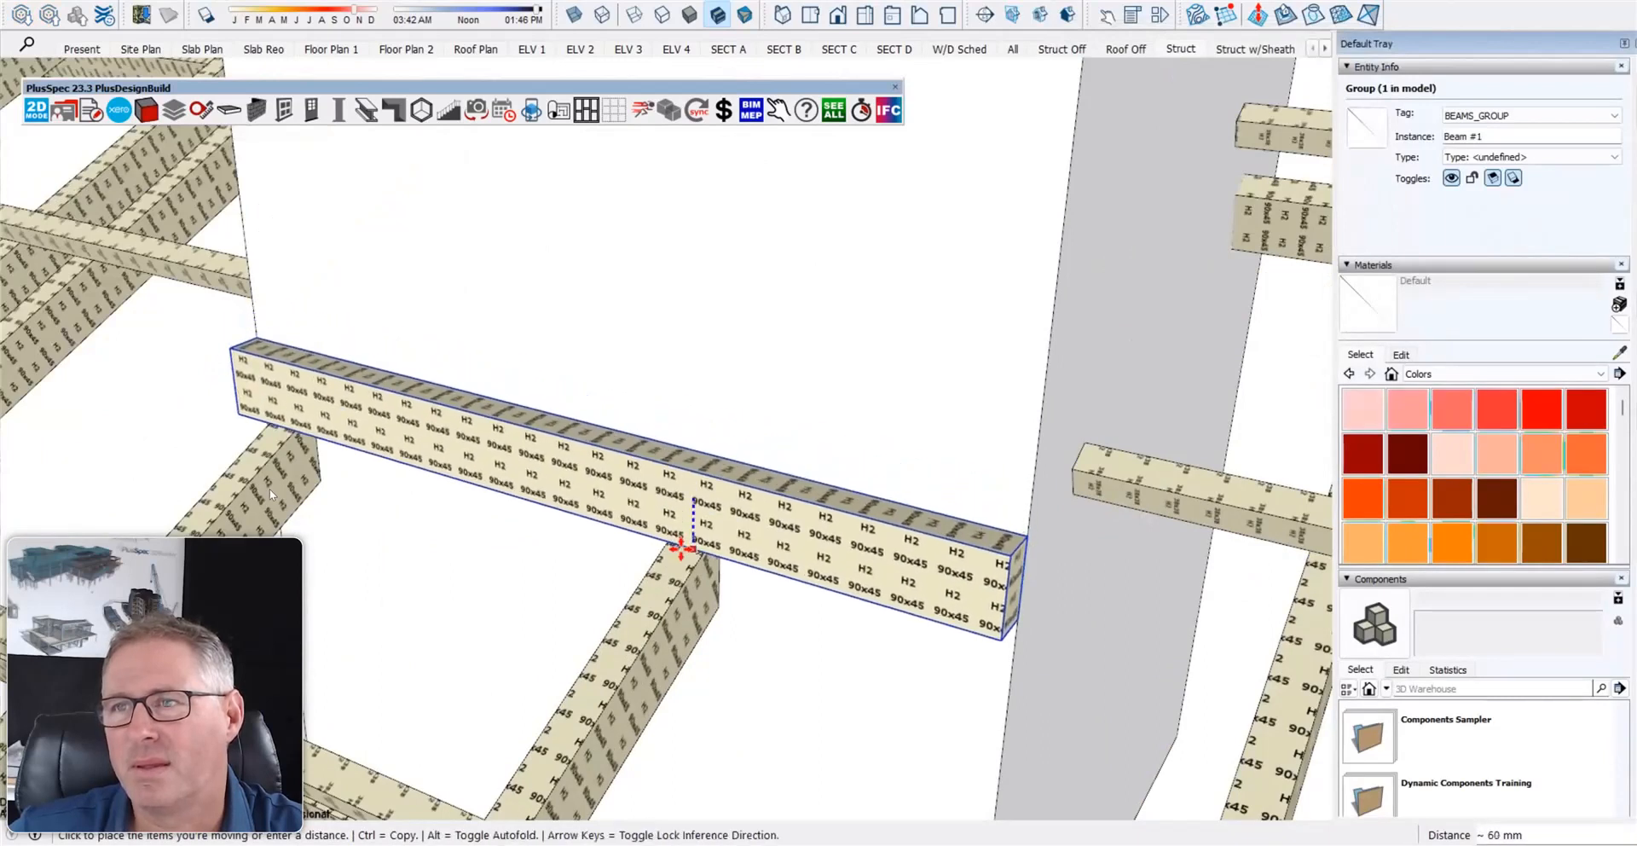
pyautogui.click(692, 542)
pyautogui.press('space')
# - Select the roof framing together with the new beam and run Add Object to Roof Framing
pyautogui.scroll(-3, 695, 536)
pyautogui.scroll(-1, 695, 535)
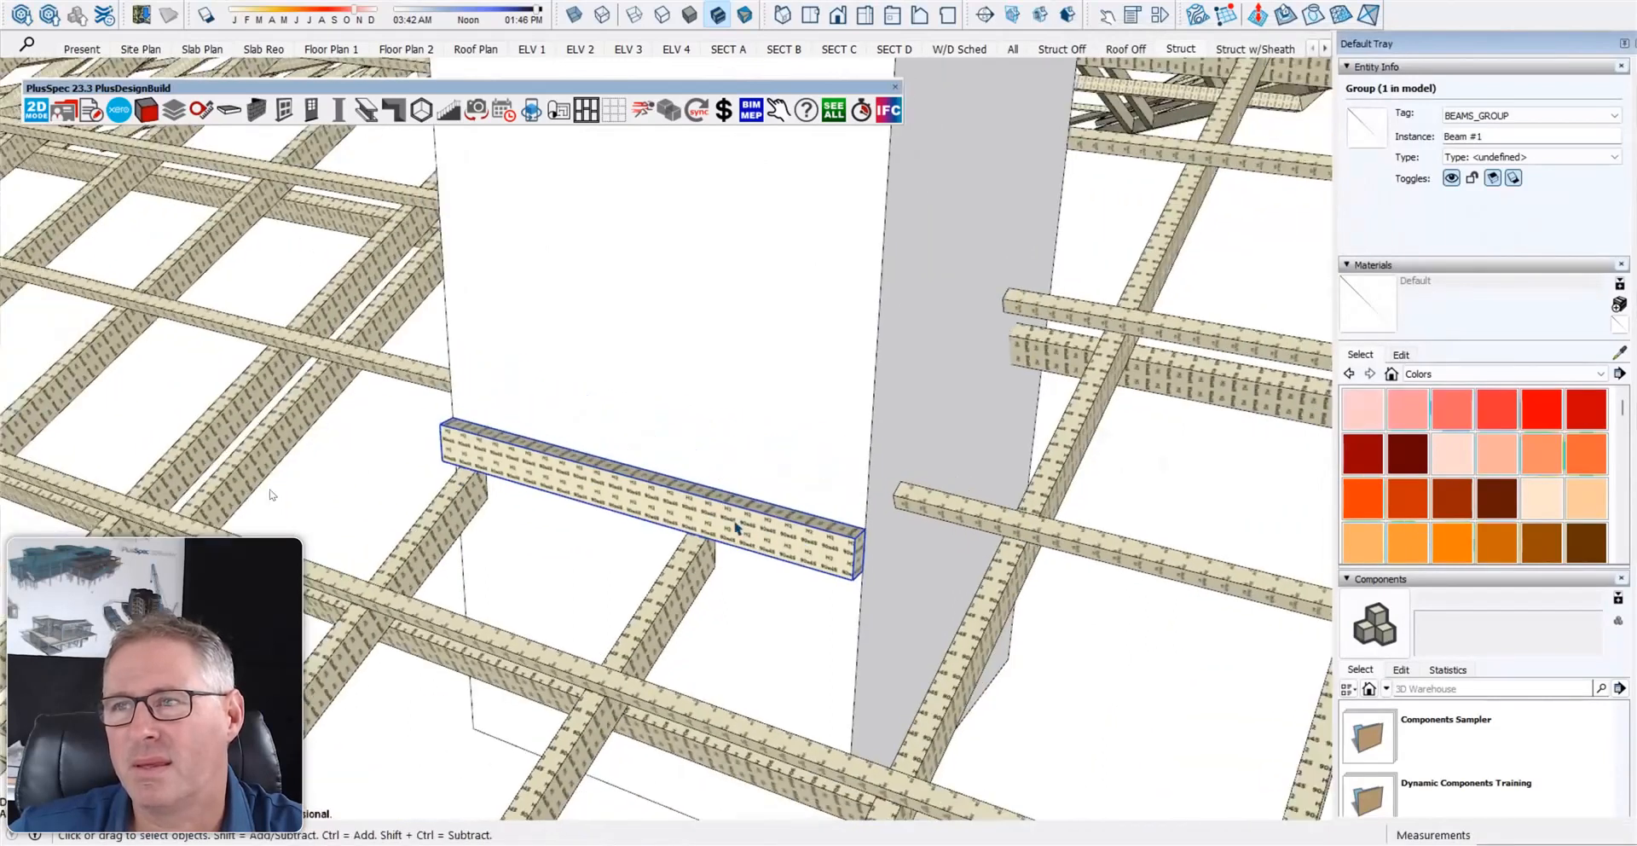
pyautogui.scroll(-1, 721, 511)
pyautogui.scroll(-1, 737, 543)
pyautogui.scroll(-1, 737, 543)
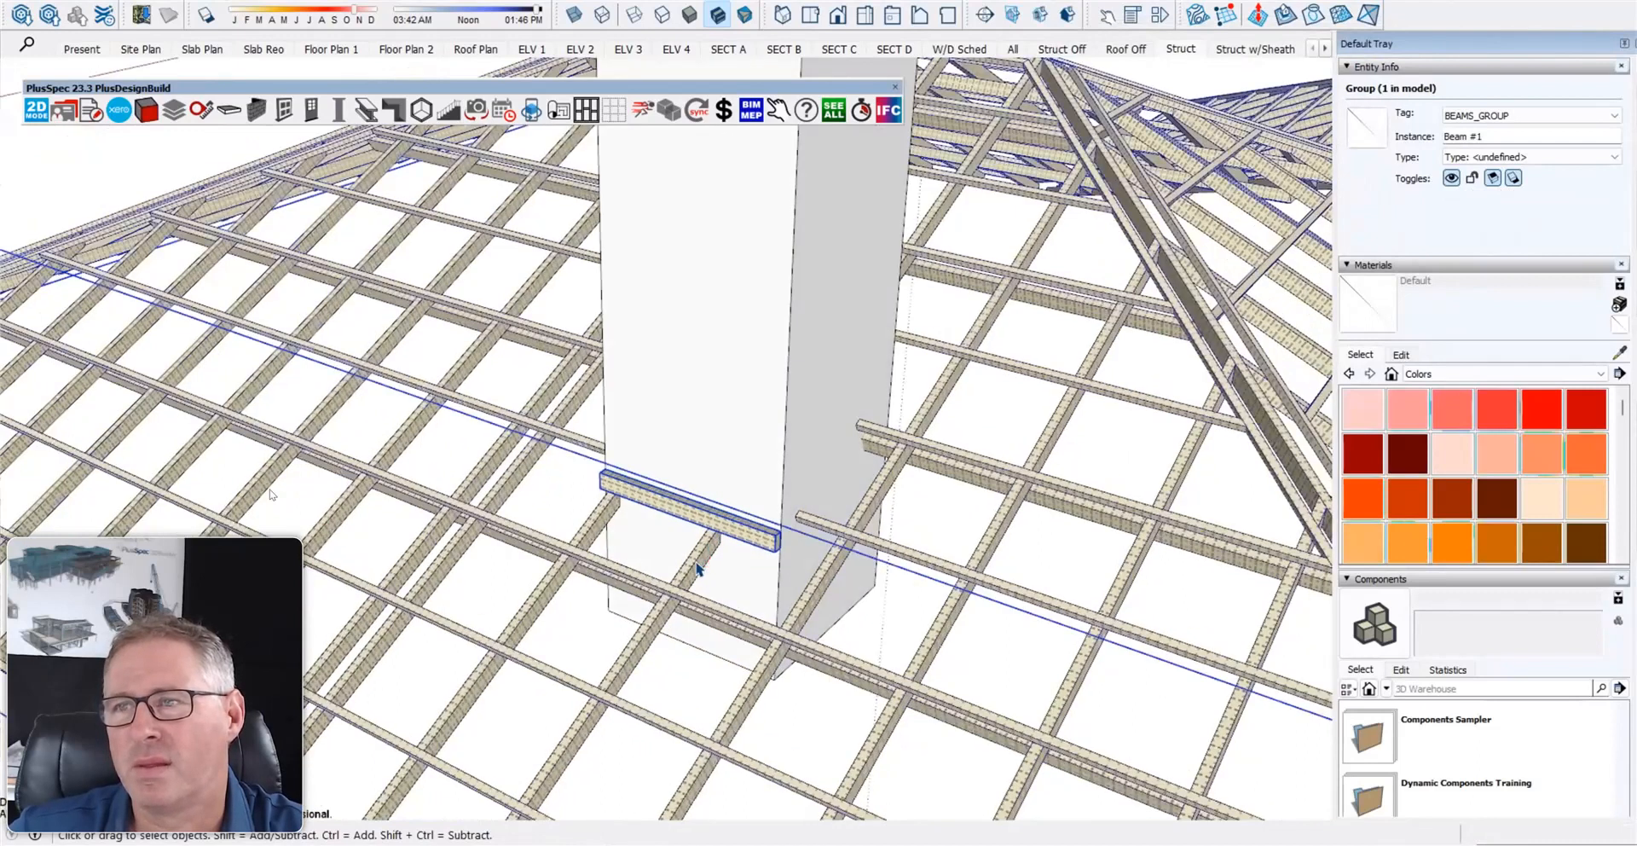
pyautogui.keyDown('ctrl'); pyautogui.click(697, 566); pyautogui.keyUp('ctrl')
pyautogui.rightClick(697, 564)
pyautogui.moveTo(761, 501)
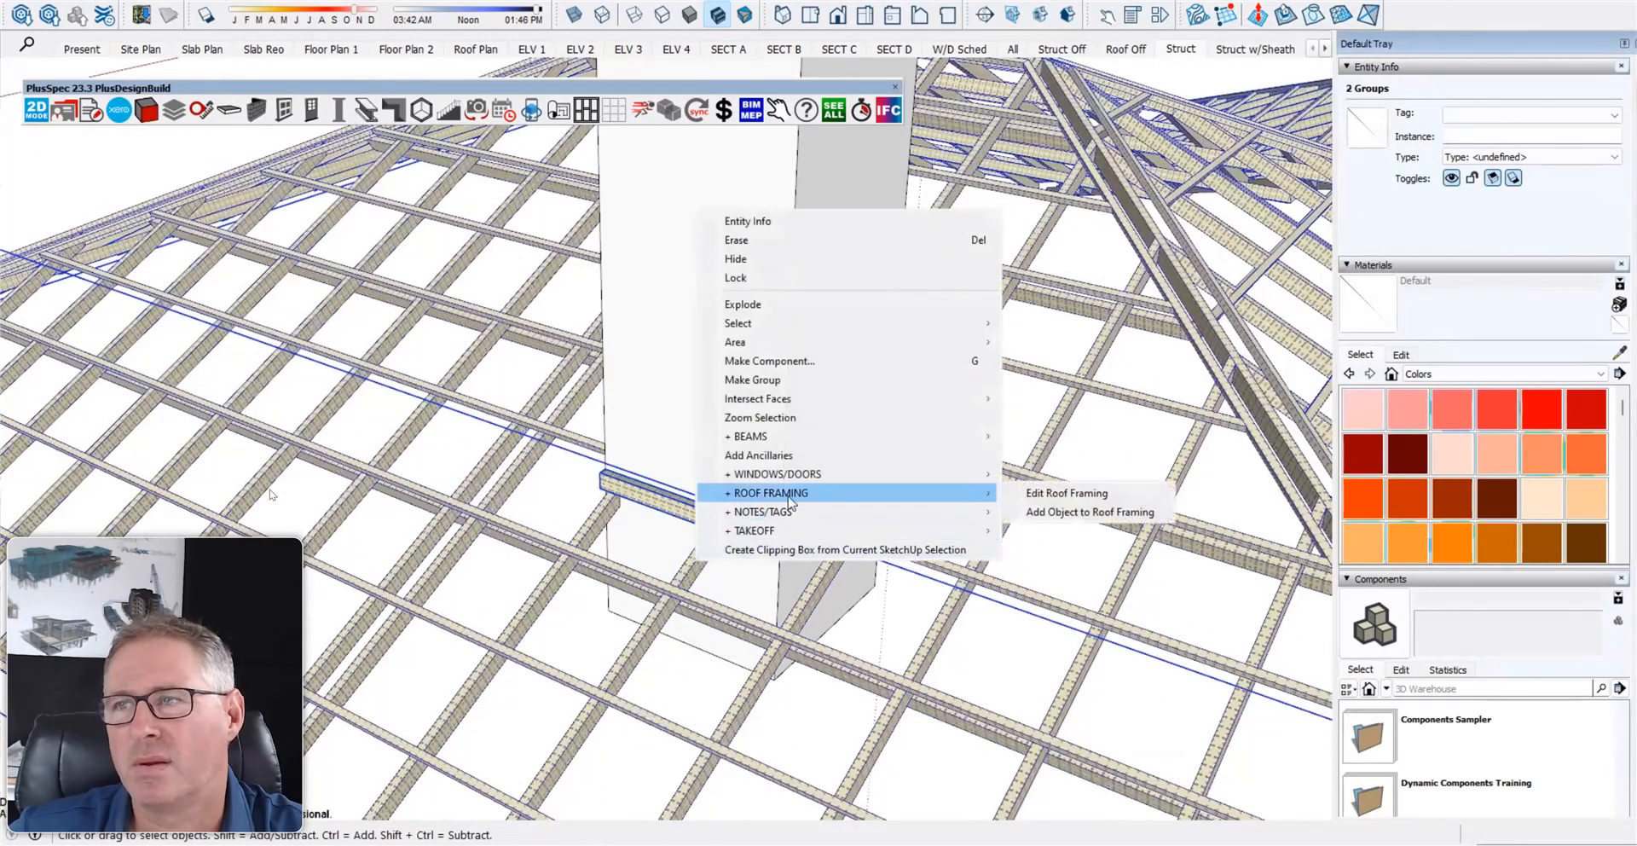
pyautogui.click(1090, 512)
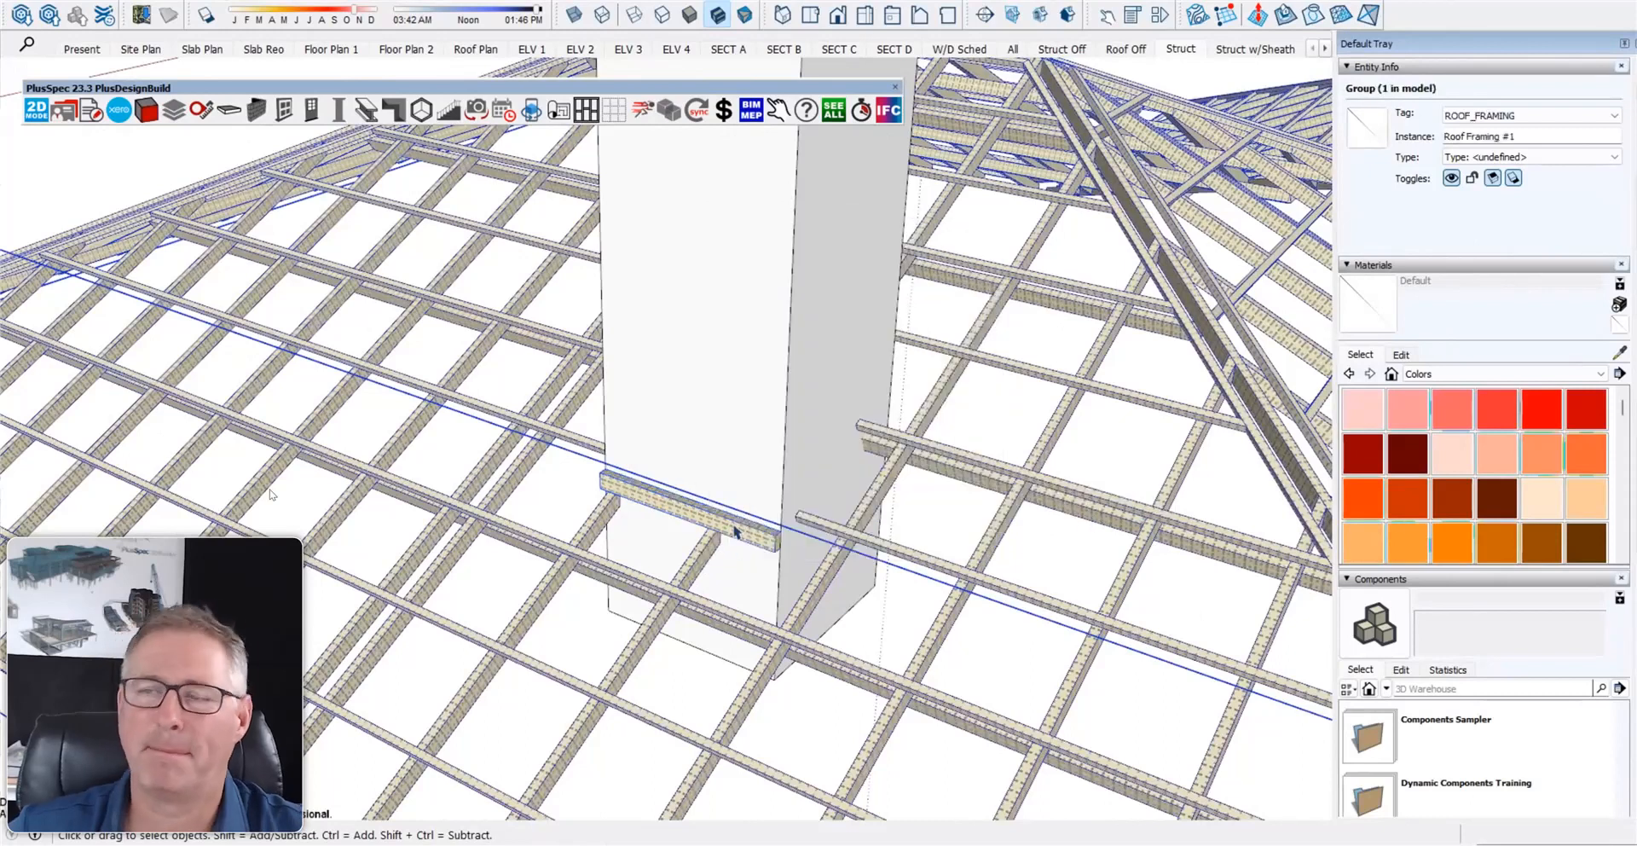
# - Run a takeoff of only the selected roof framing and check the Framing list for the added batten
pyautogui.rightClick(735, 532)
pyautogui.moveTo(1006, 493)
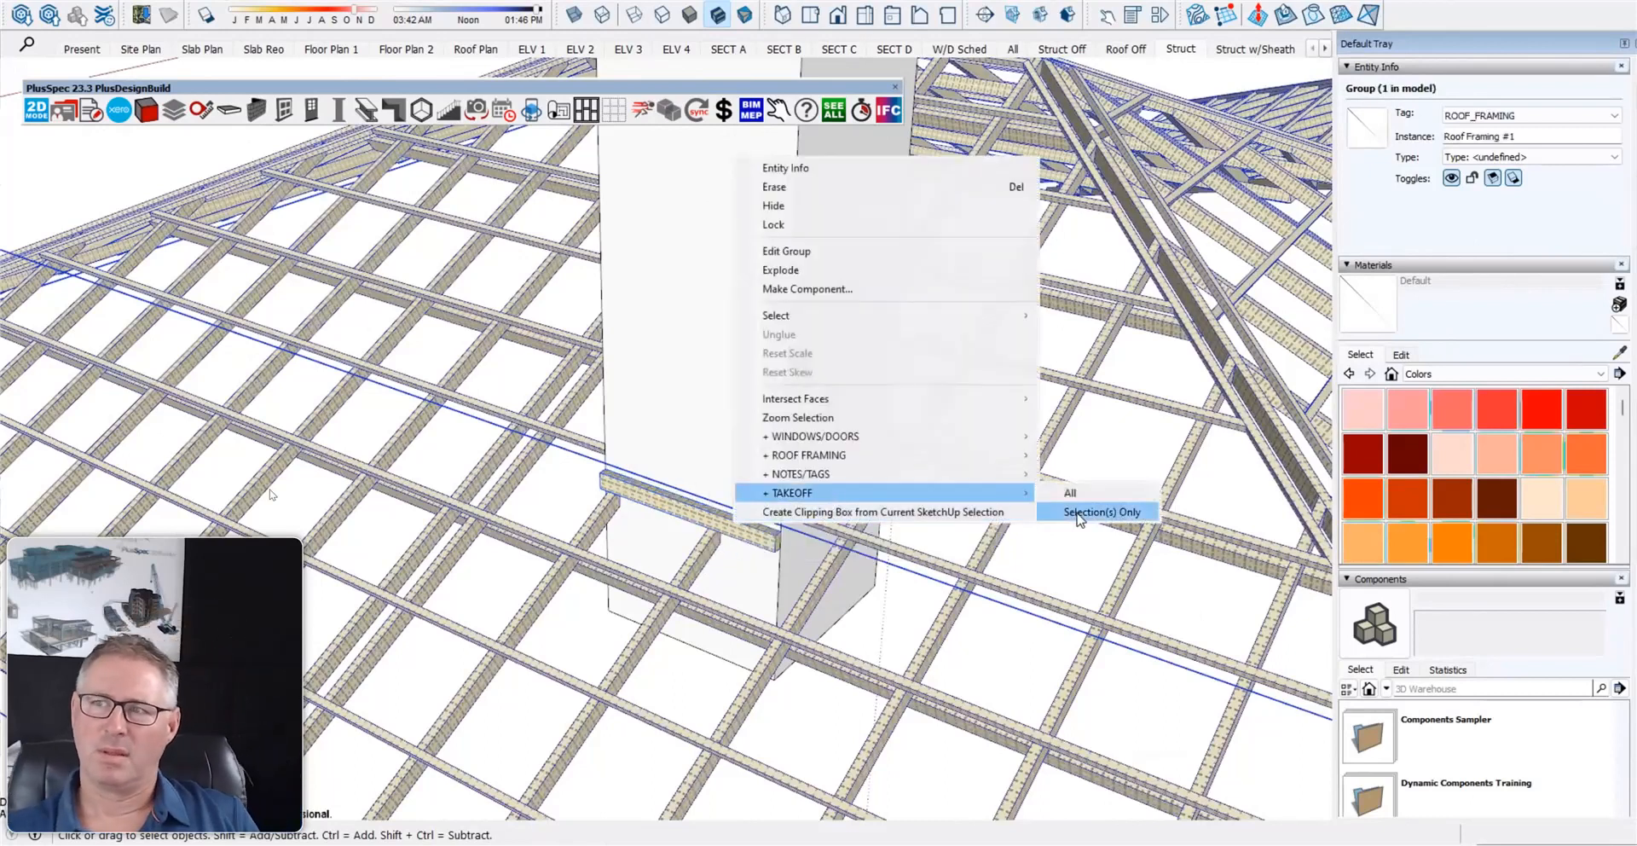
pyautogui.click(1081, 513)
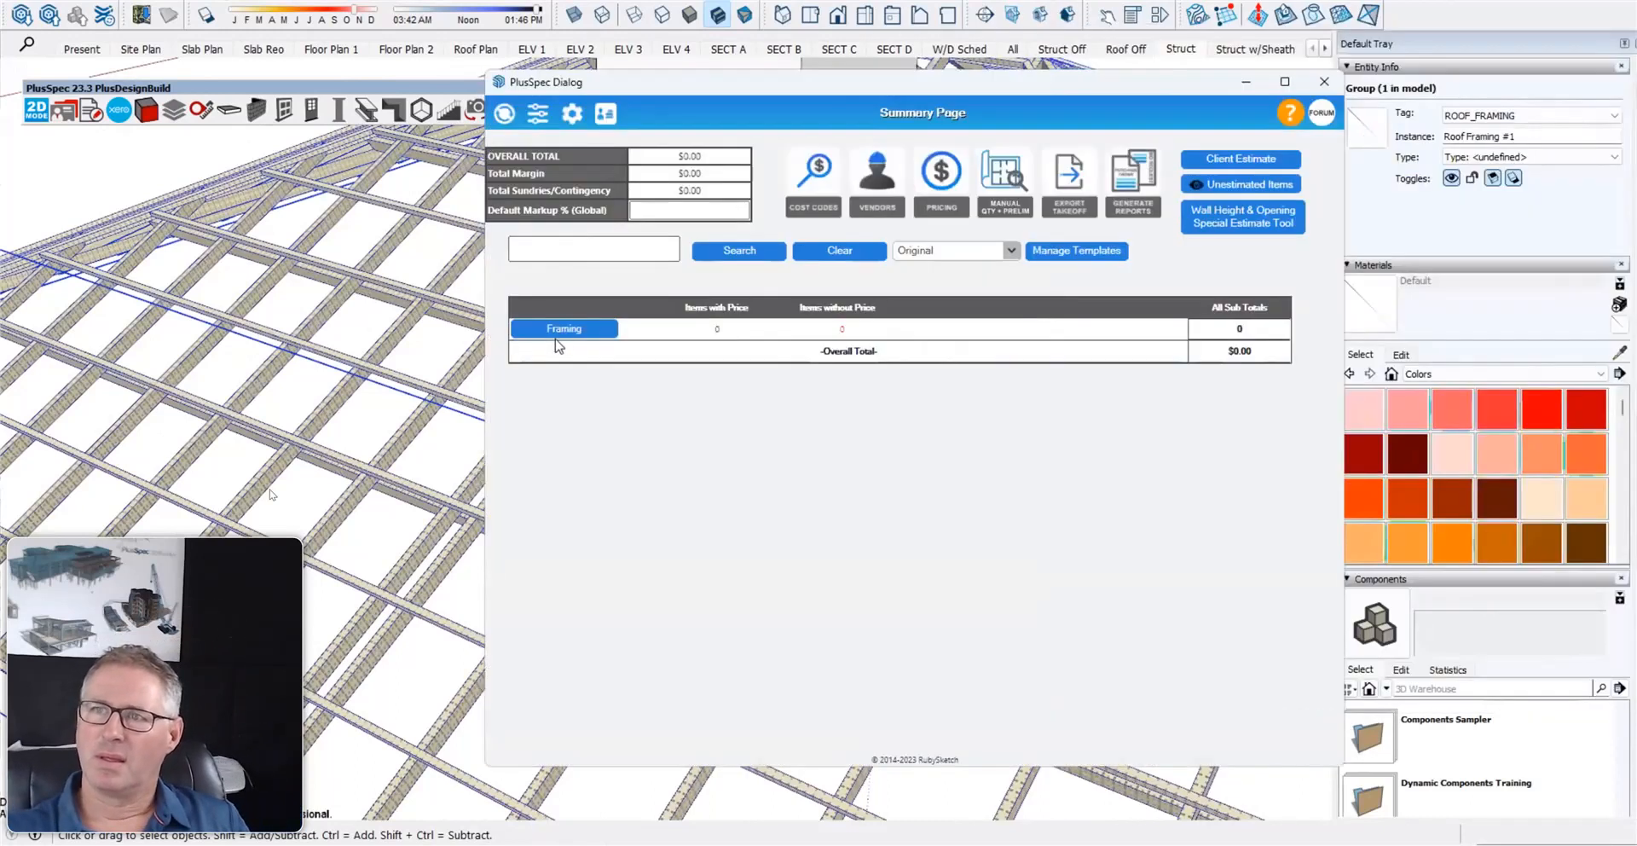
pyautogui.click(524, 334)
pyautogui.click(764, 358)
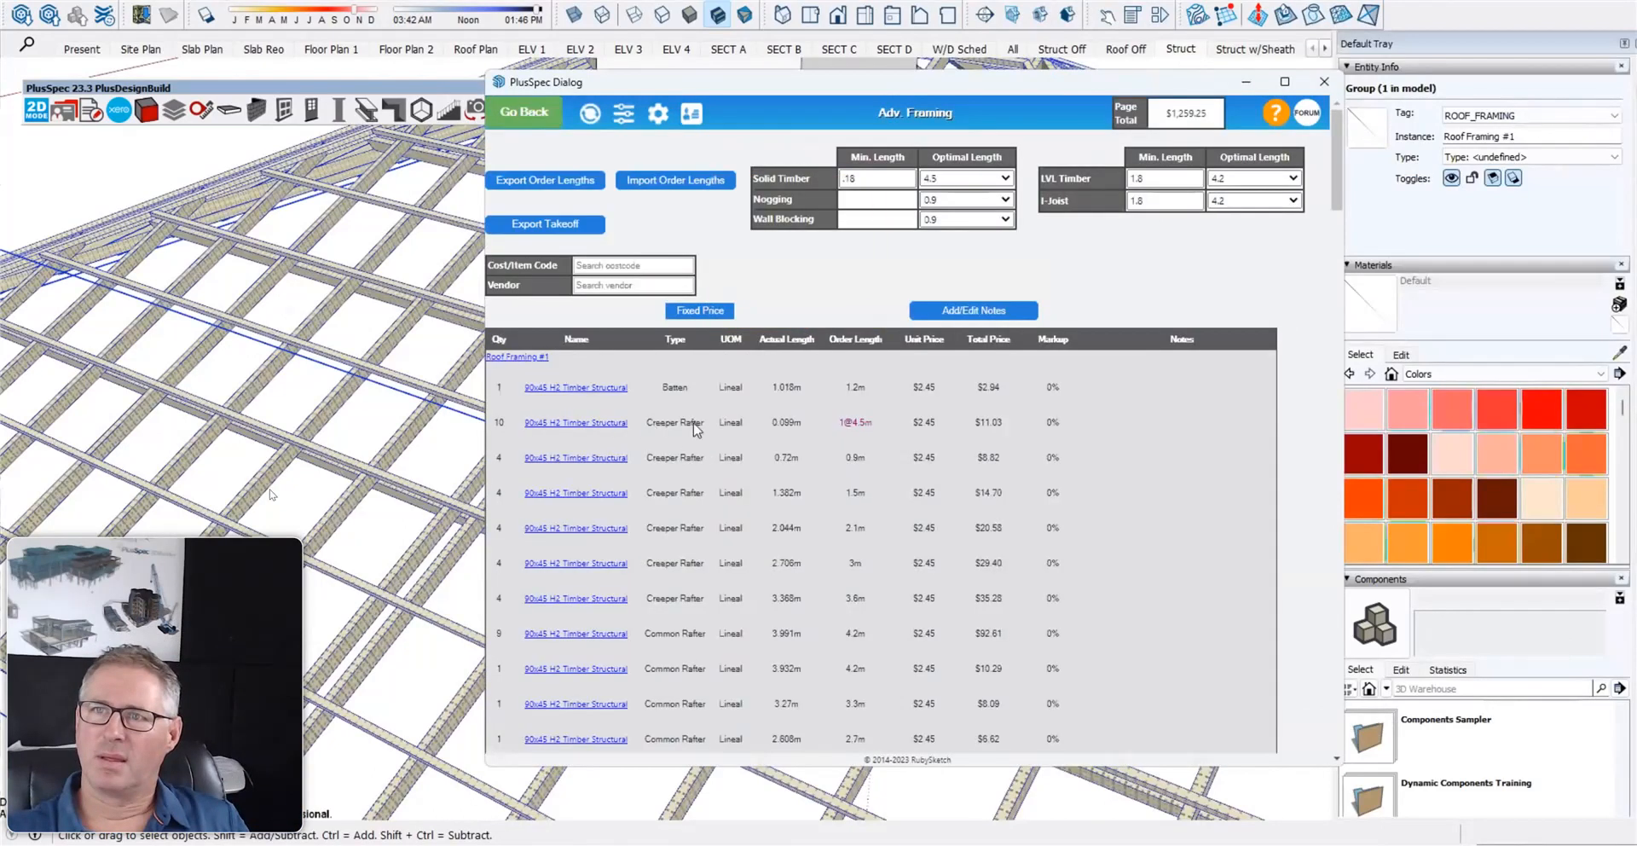
pyautogui.doubleClick(675, 389)
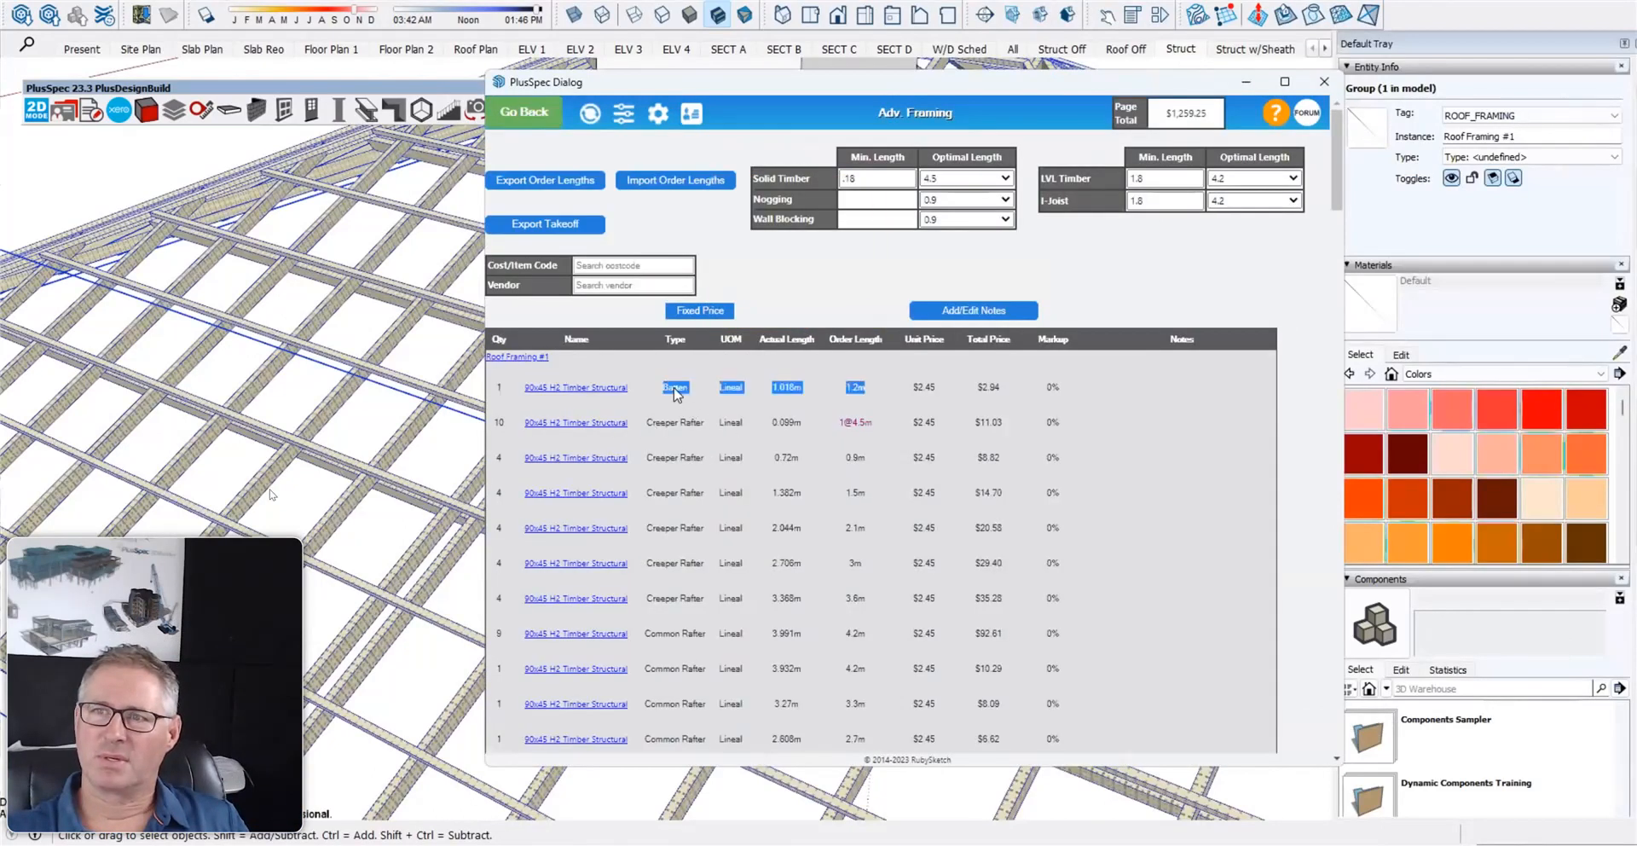
pyautogui.click(675, 392)
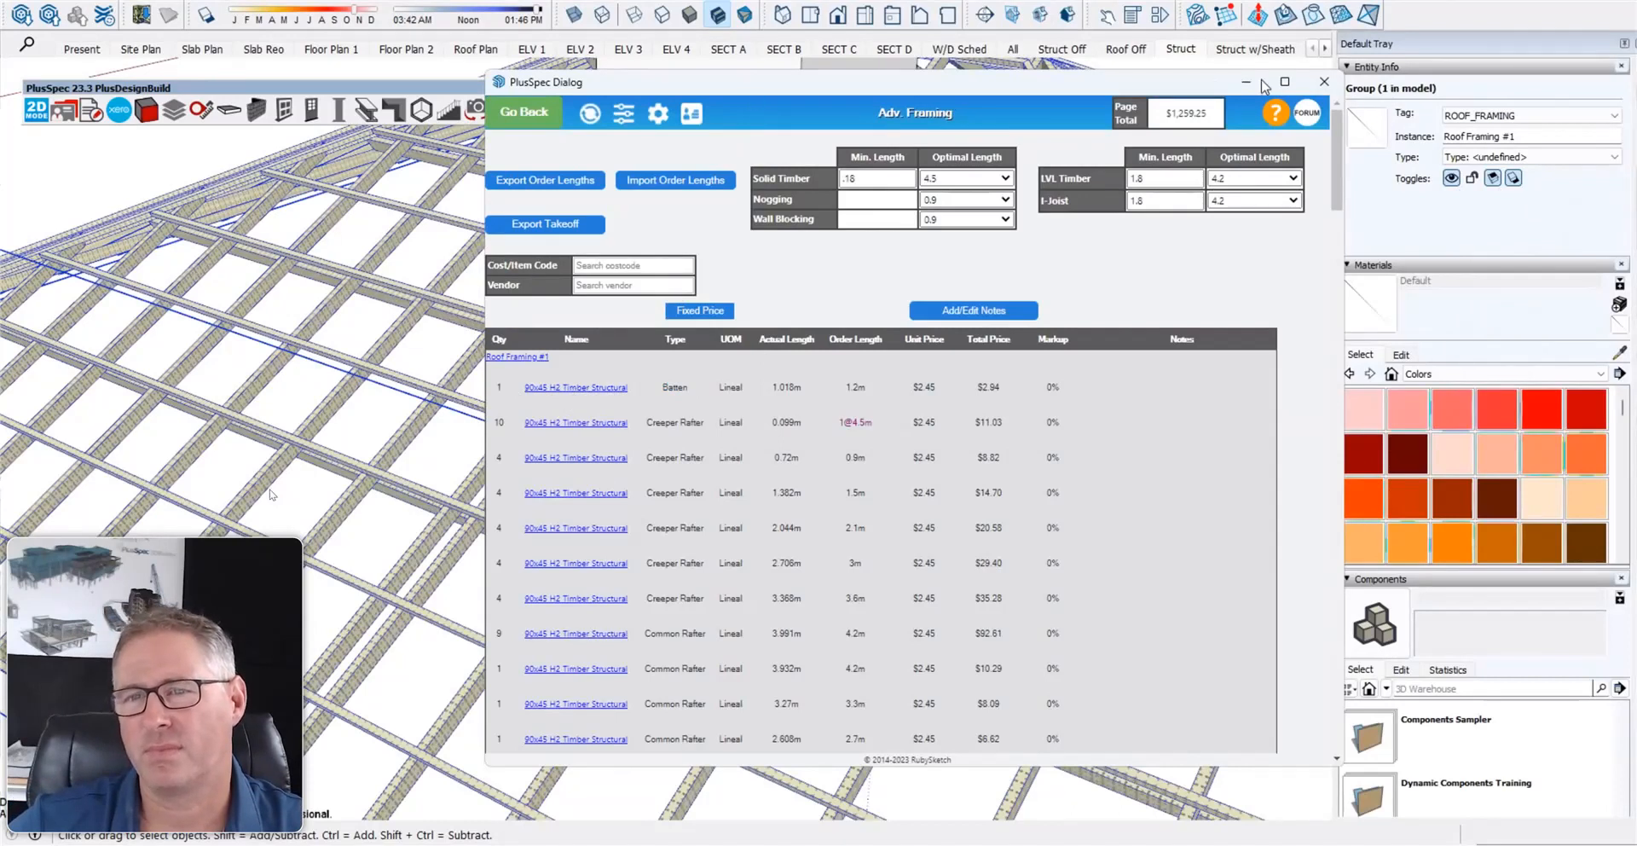
pyautogui.click(1323, 80)
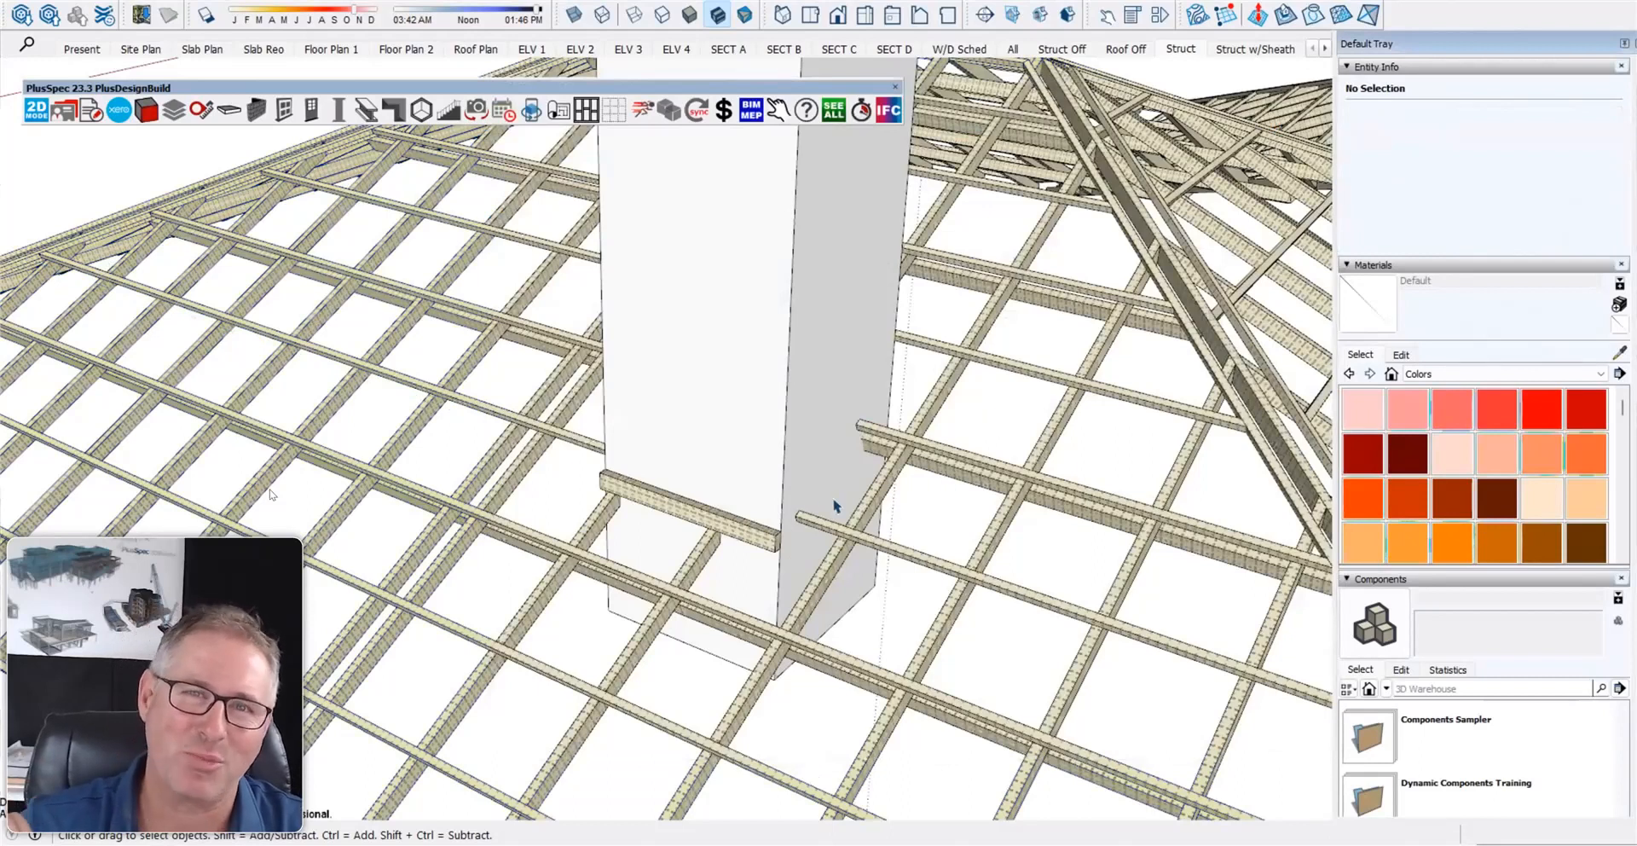
# - Show the roof with its cladding using the All scene, and briefly open and leave the roof group
pyautogui.scroll(-8, 784, 488)
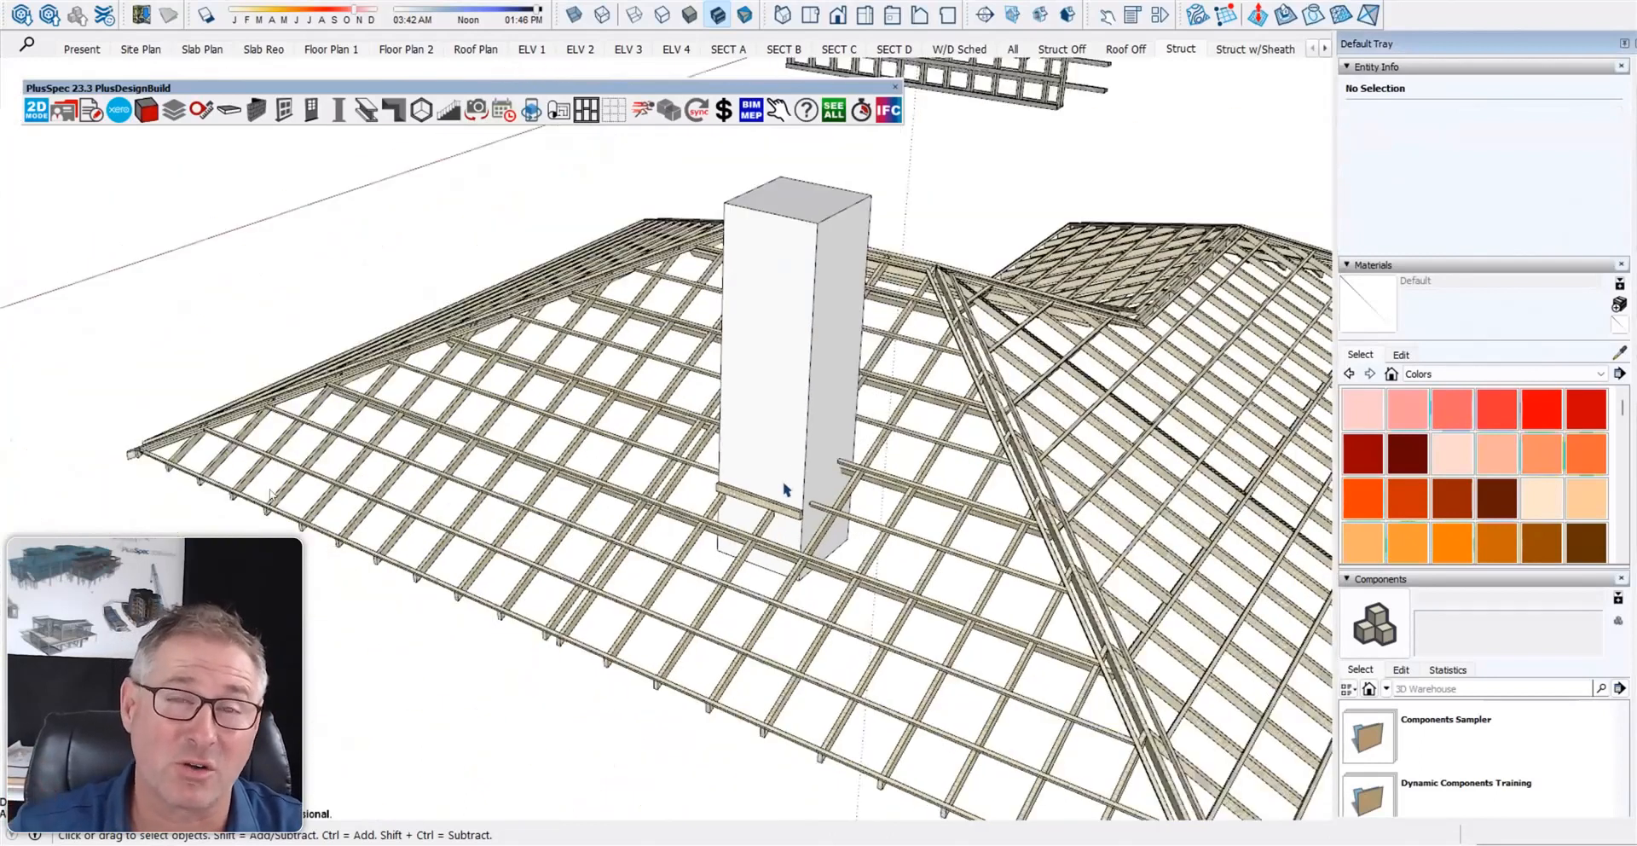
pyautogui.scroll(-2, 784, 488)
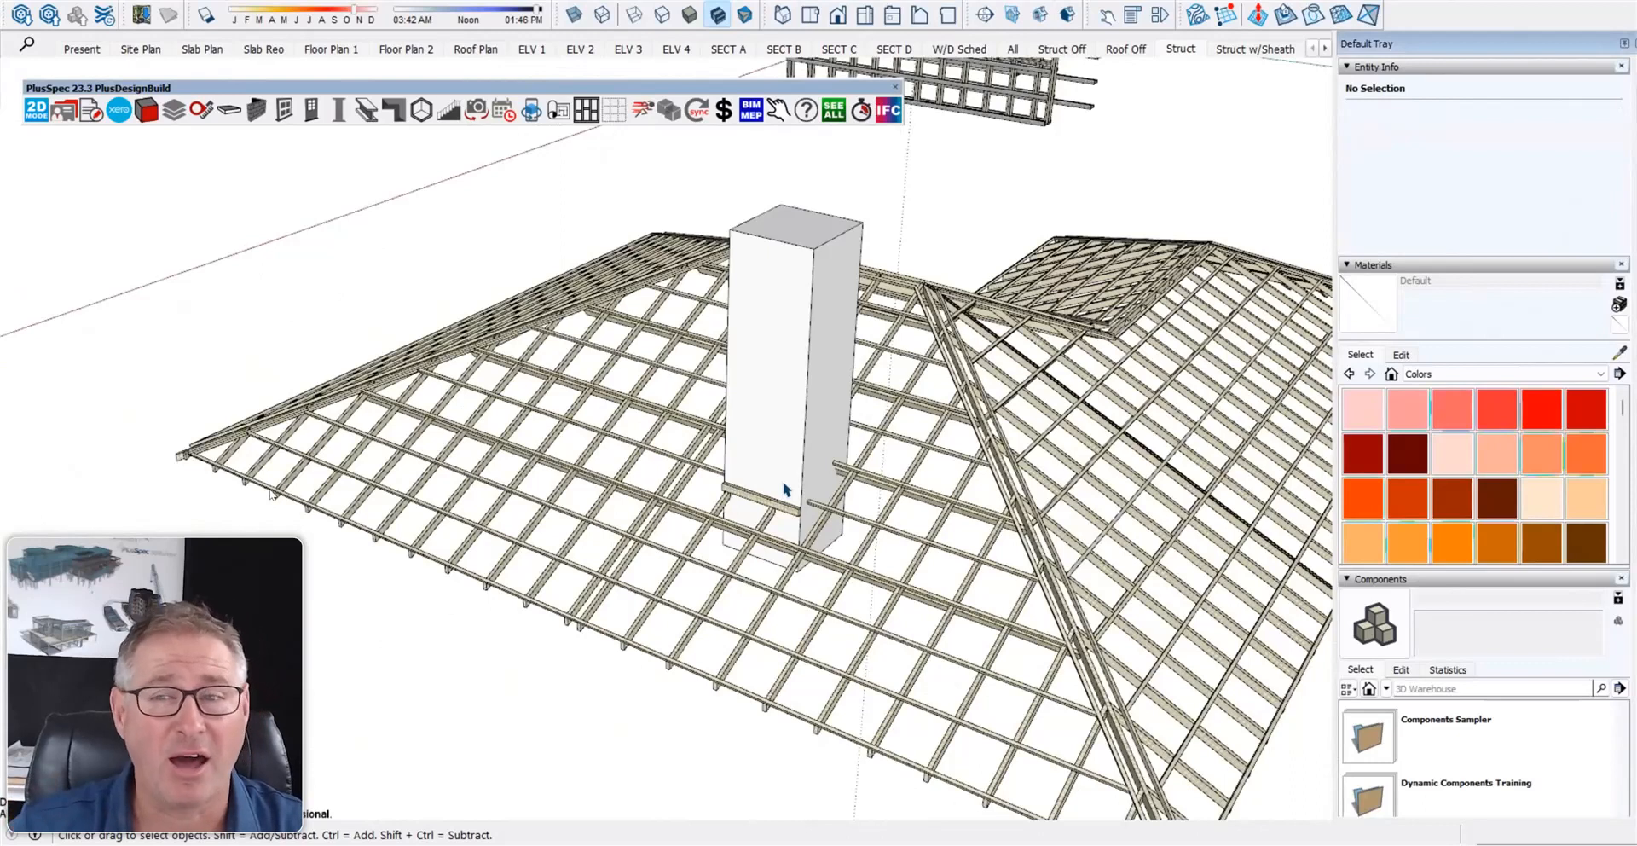
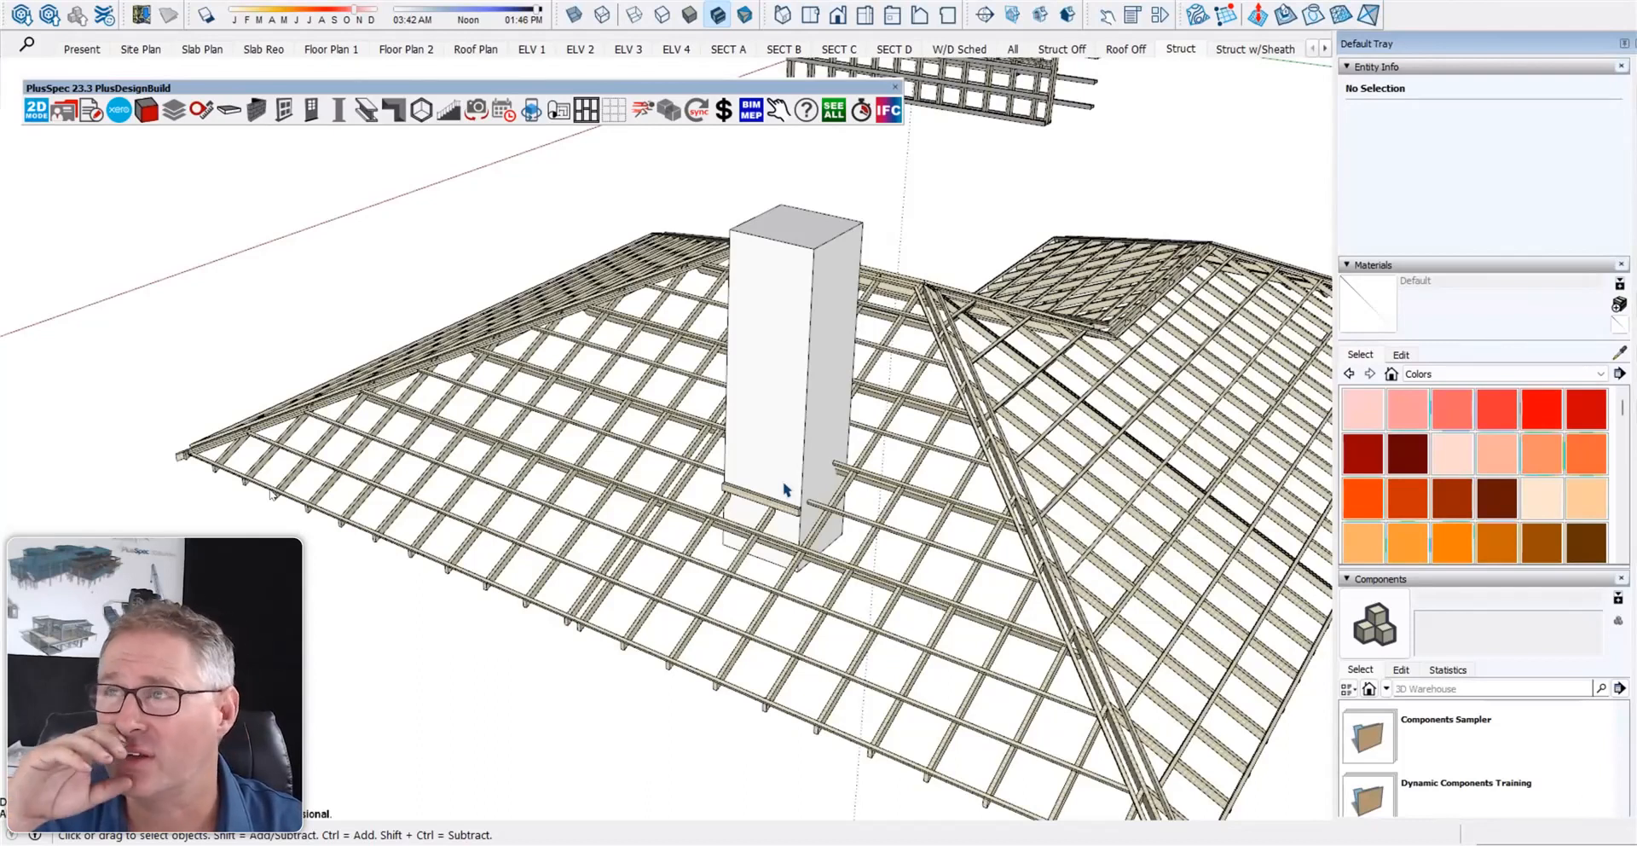
pyautogui.click(1017, 49)
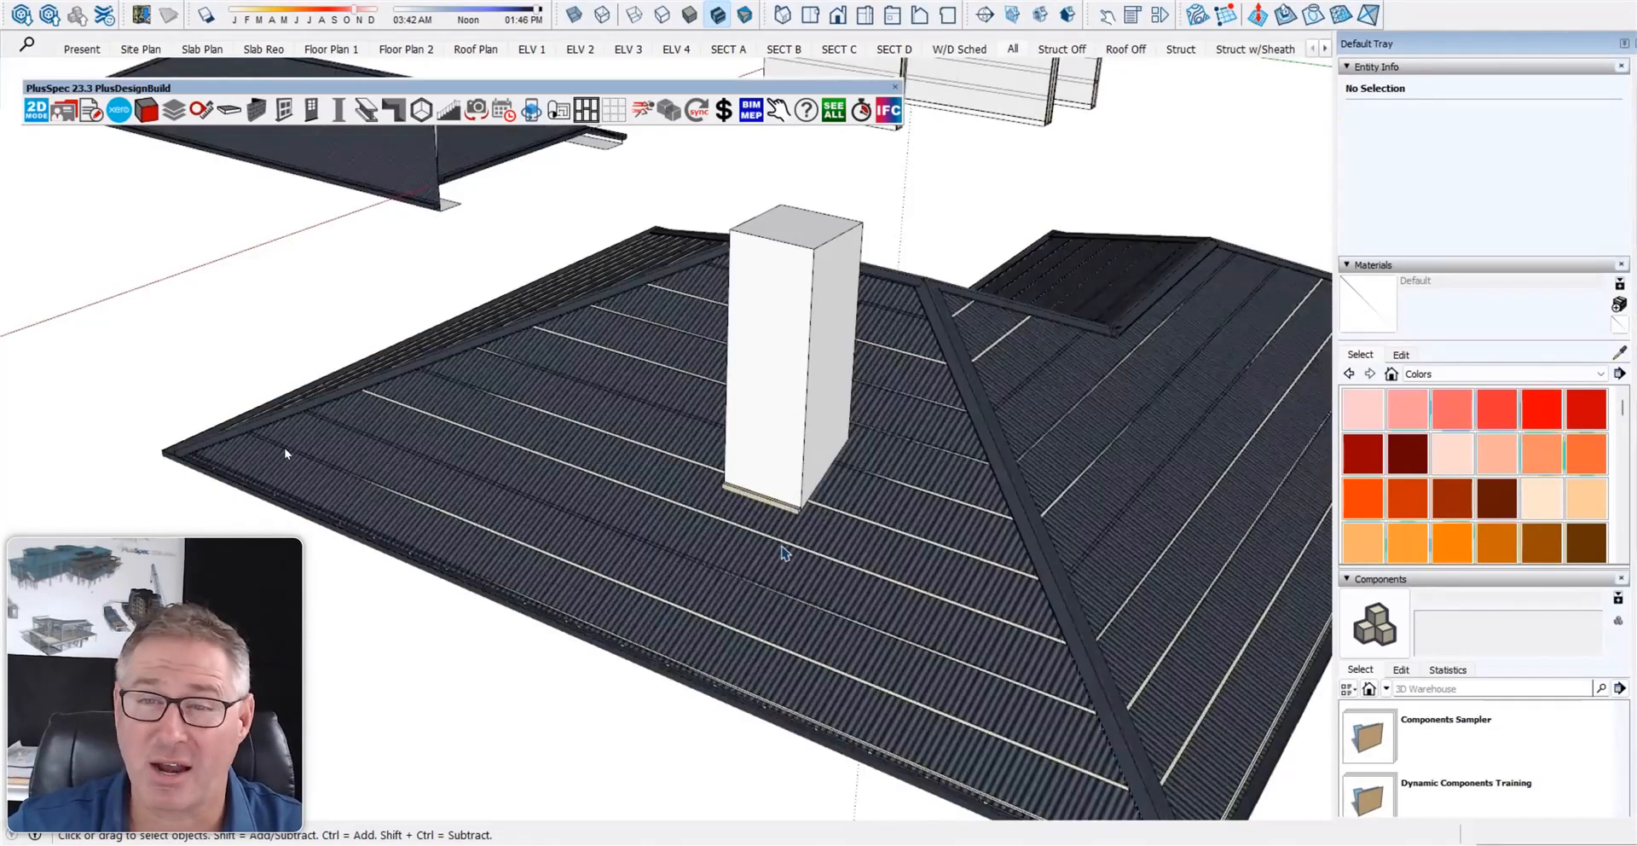
pyautogui.doubleClick(851, 505)
pyautogui.press('Escape')
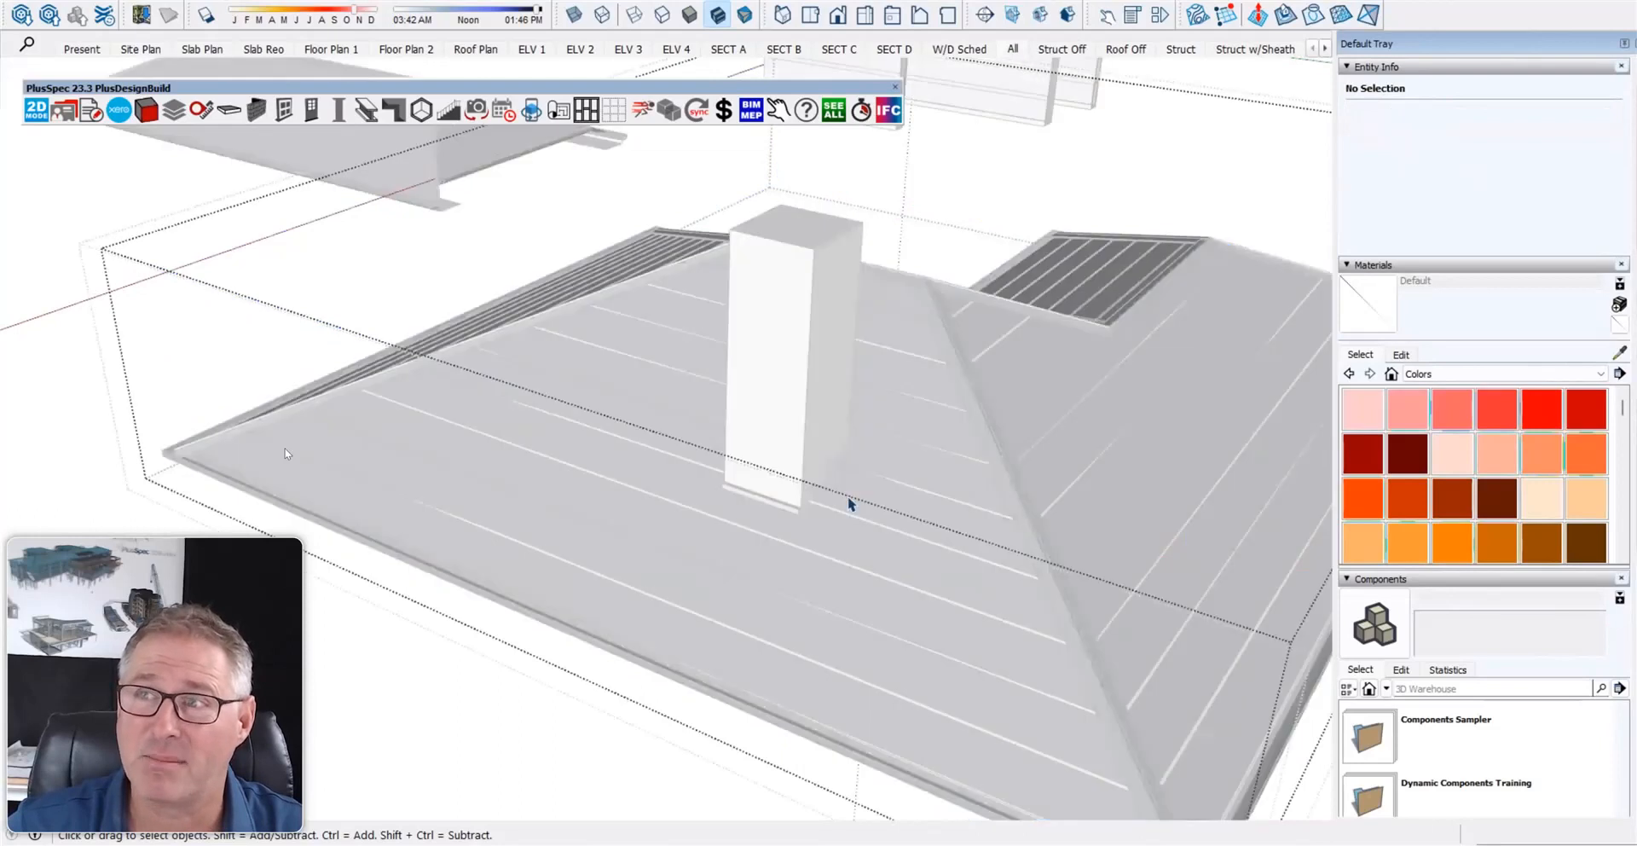
pyautogui.scroll(-2, 769, 534)
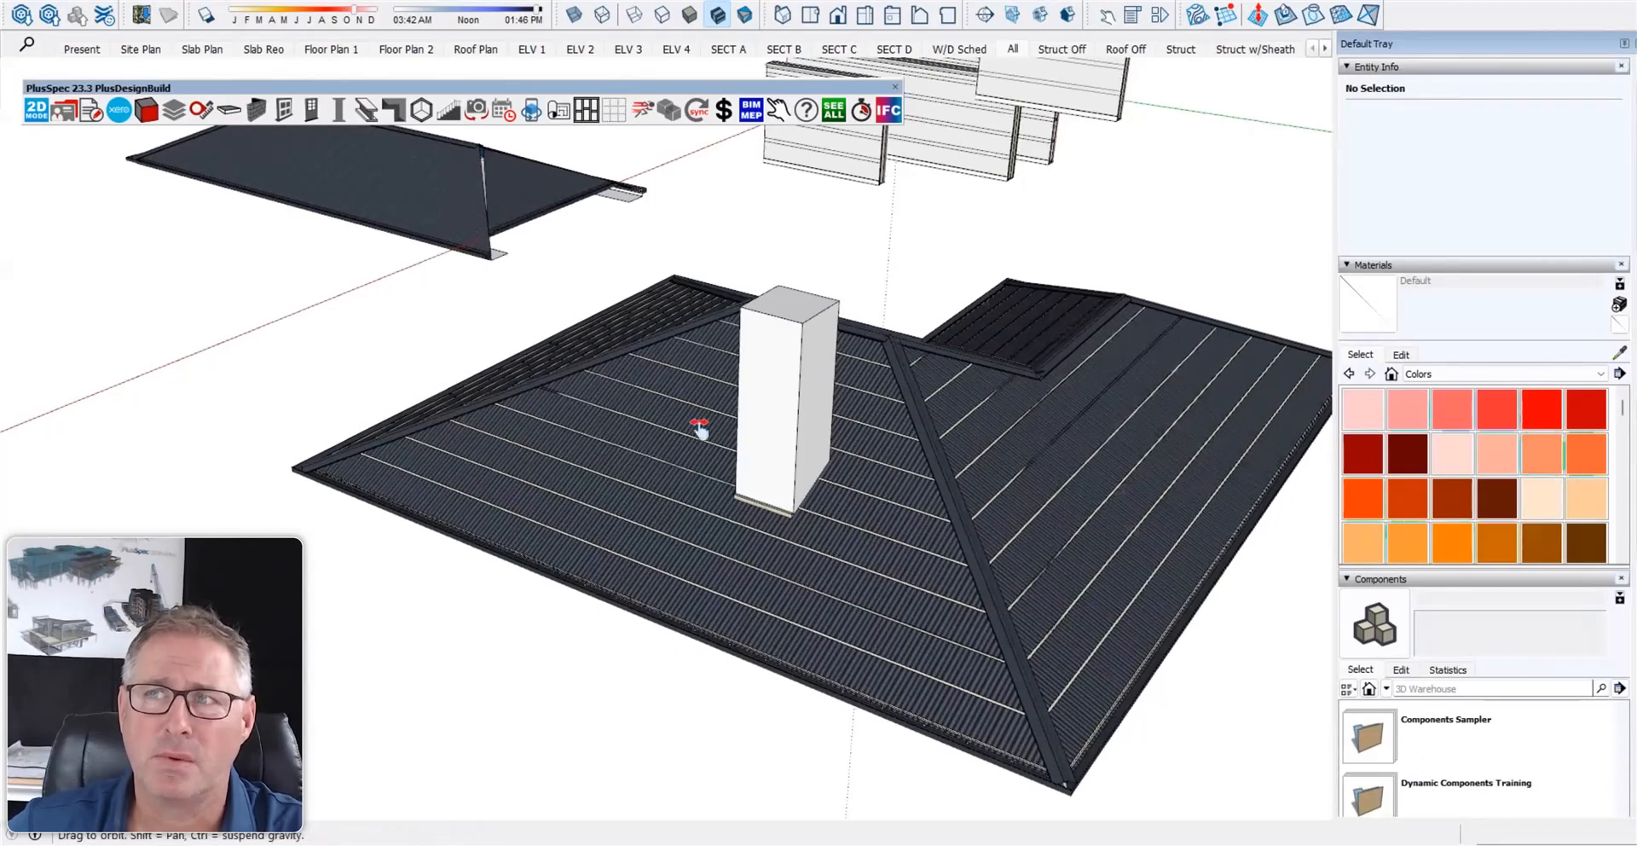
# - Draw an L-shaped face from two rectangles beside the smaller roof, its back edge about 6480 mm long, and select that edge
pyautogui.scroll(5, 695, 439)
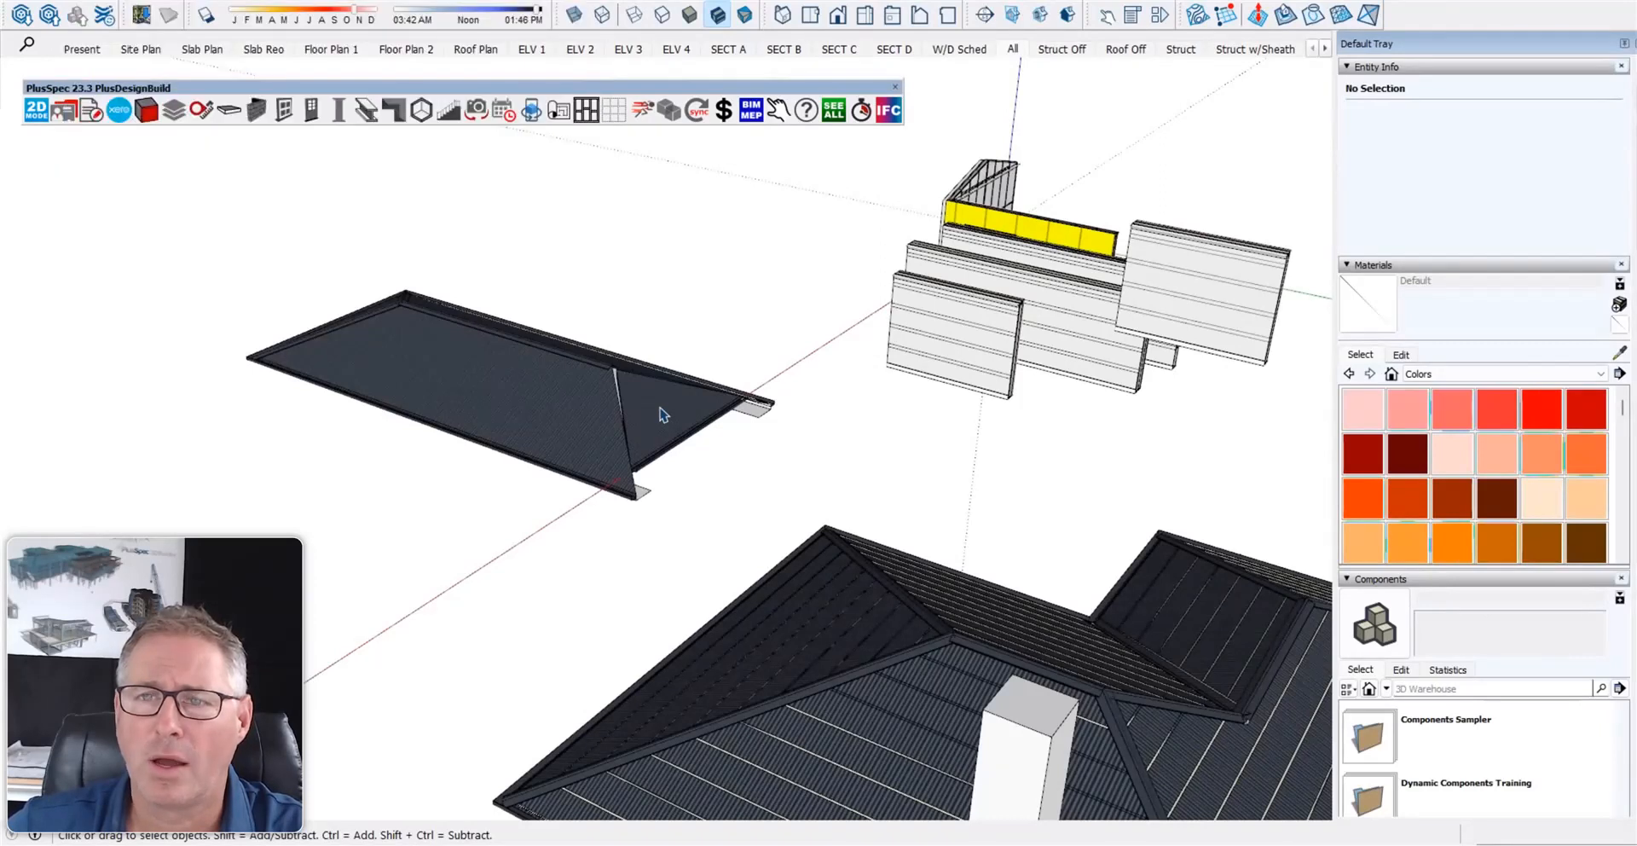
pyautogui.moveTo(662, 414)
pyautogui.mouseDown(button='middle')
pyautogui.moveTo(793, 505)
pyautogui.moveTo(709, 537)
pyautogui.mouseUp(button='middle')
pyautogui.press('r')
pyautogui.click(646, 586)
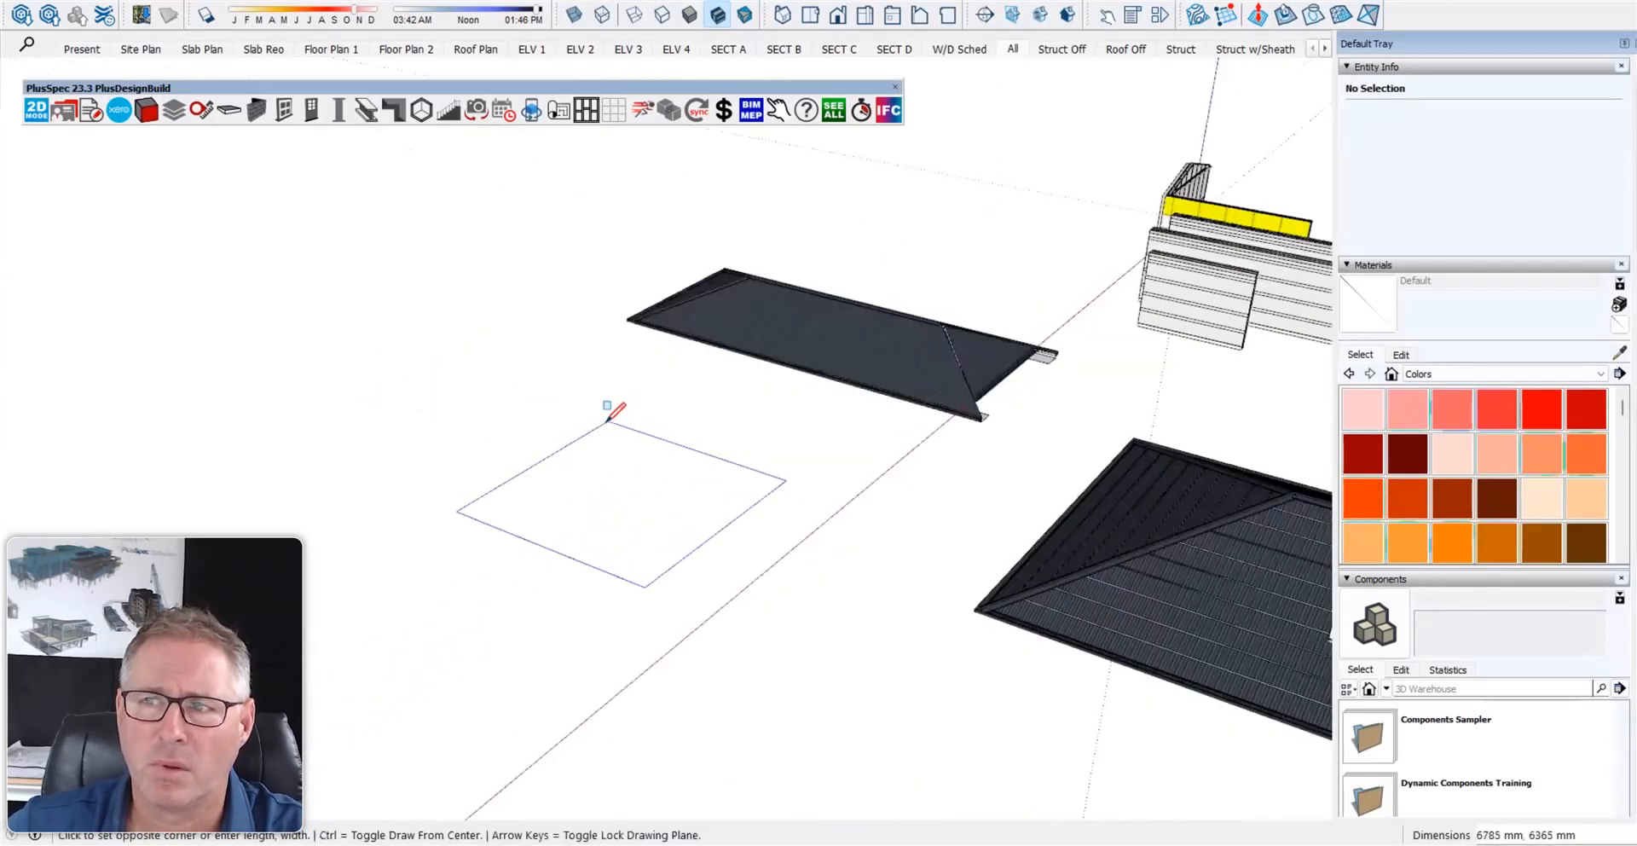
pyautogui.click(601, 424)
pyautogui.click(459, 503)
pyautogui.click(512, 442)
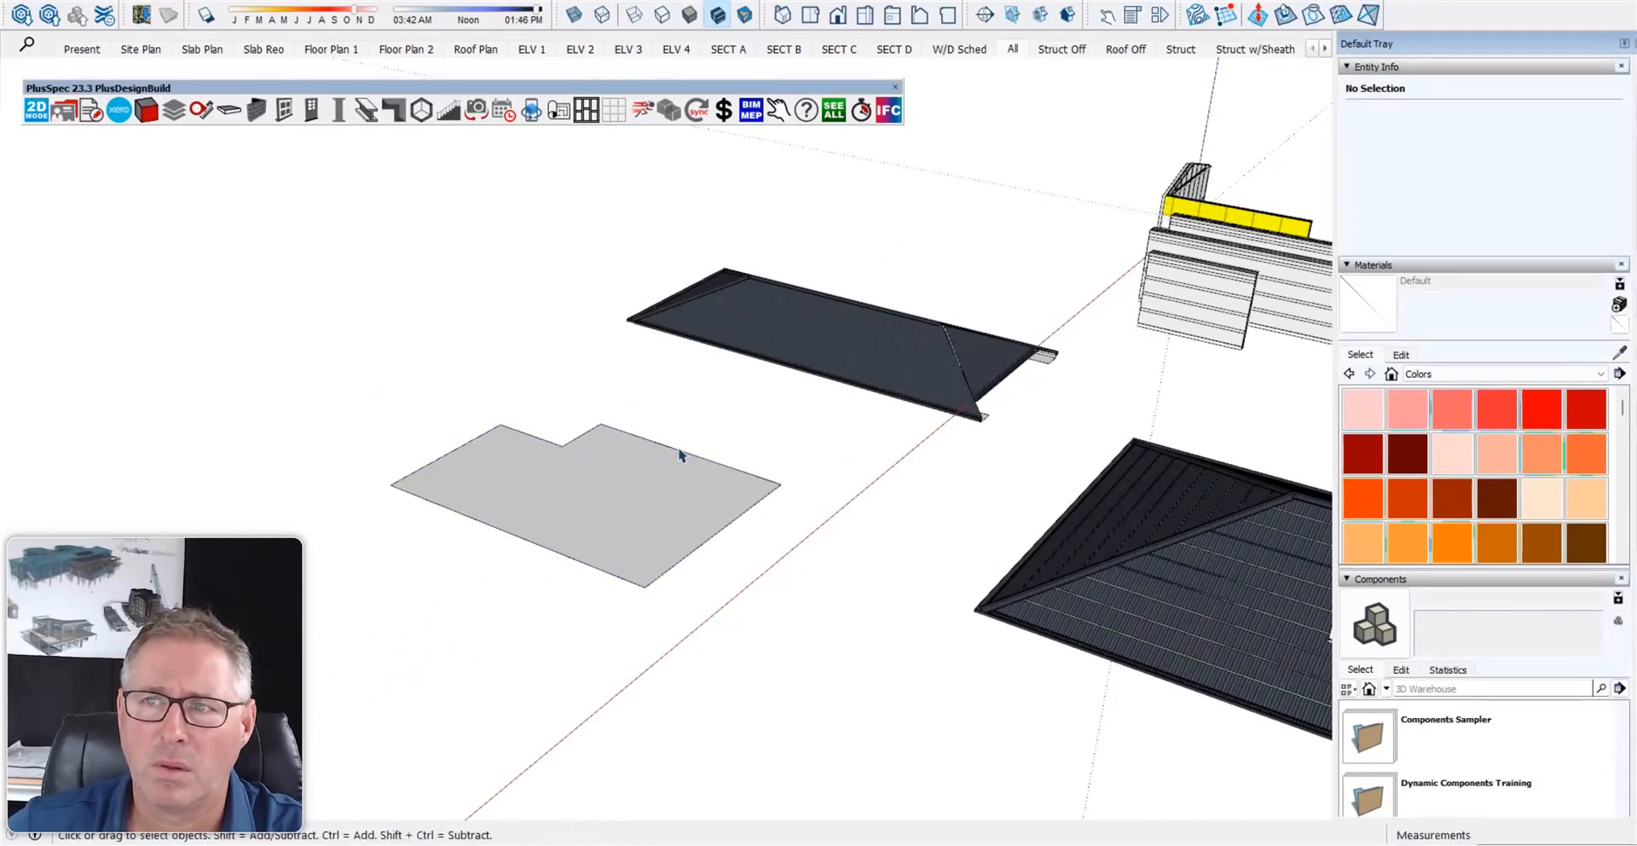
pyautogui.click(681, 452)
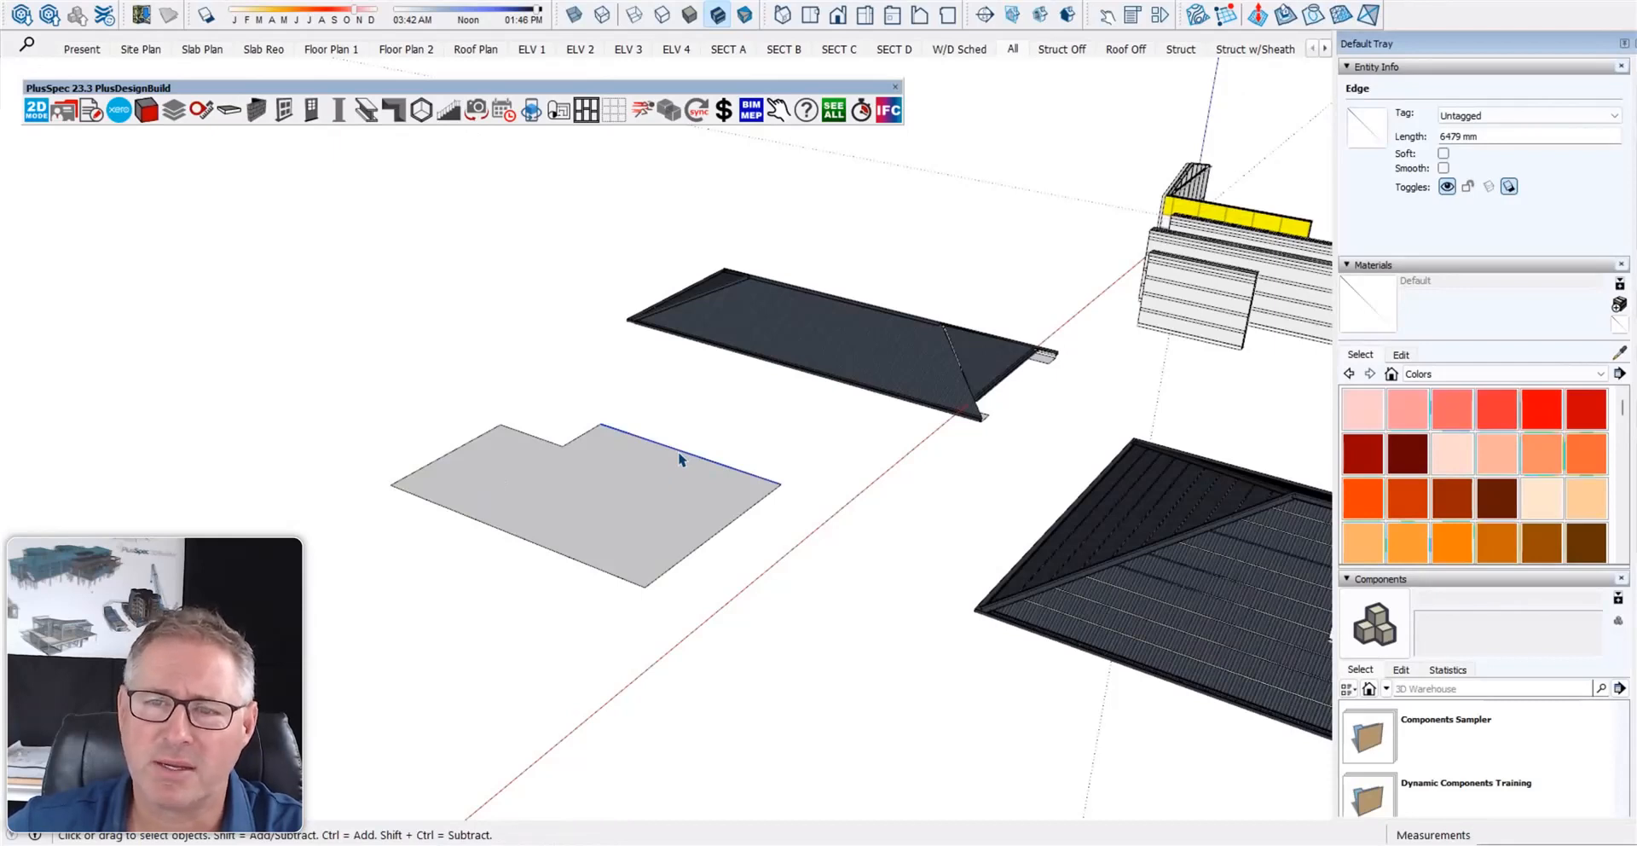
# - Create a metal skillion roof with a 25-degree pitch over the L-shaped face, tracing its six corners from the front low-side edge
pyautogui.click(394, 110)
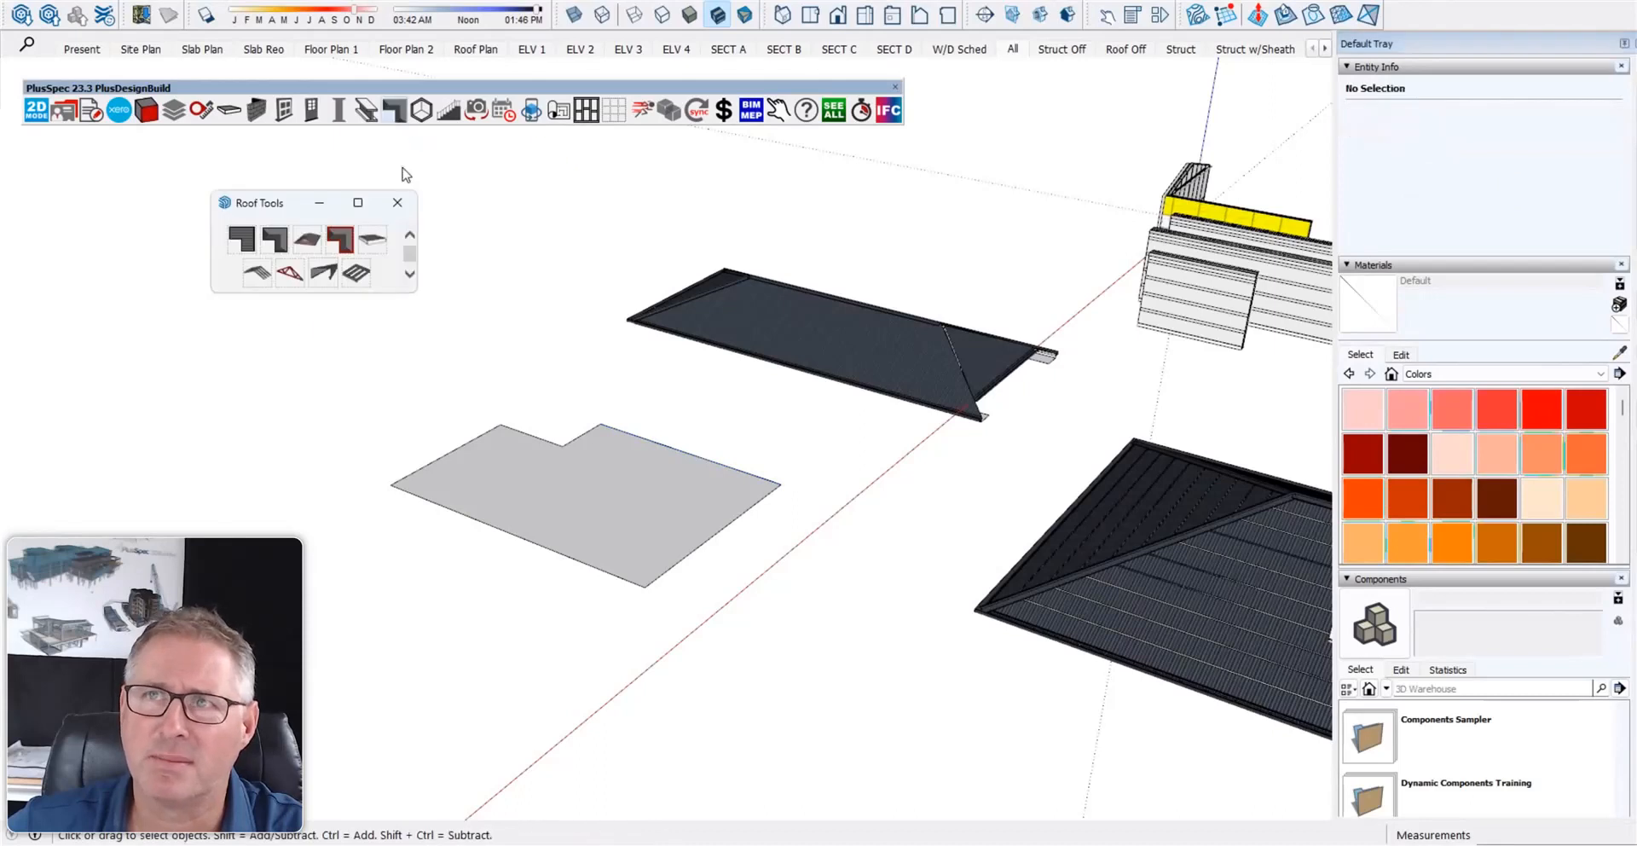
pyautogui.click(277, 240)
pyautogui.moveTo(644, 92); pyautogui.dragTo(1011, 106)
pyautogui.click(646, 587)
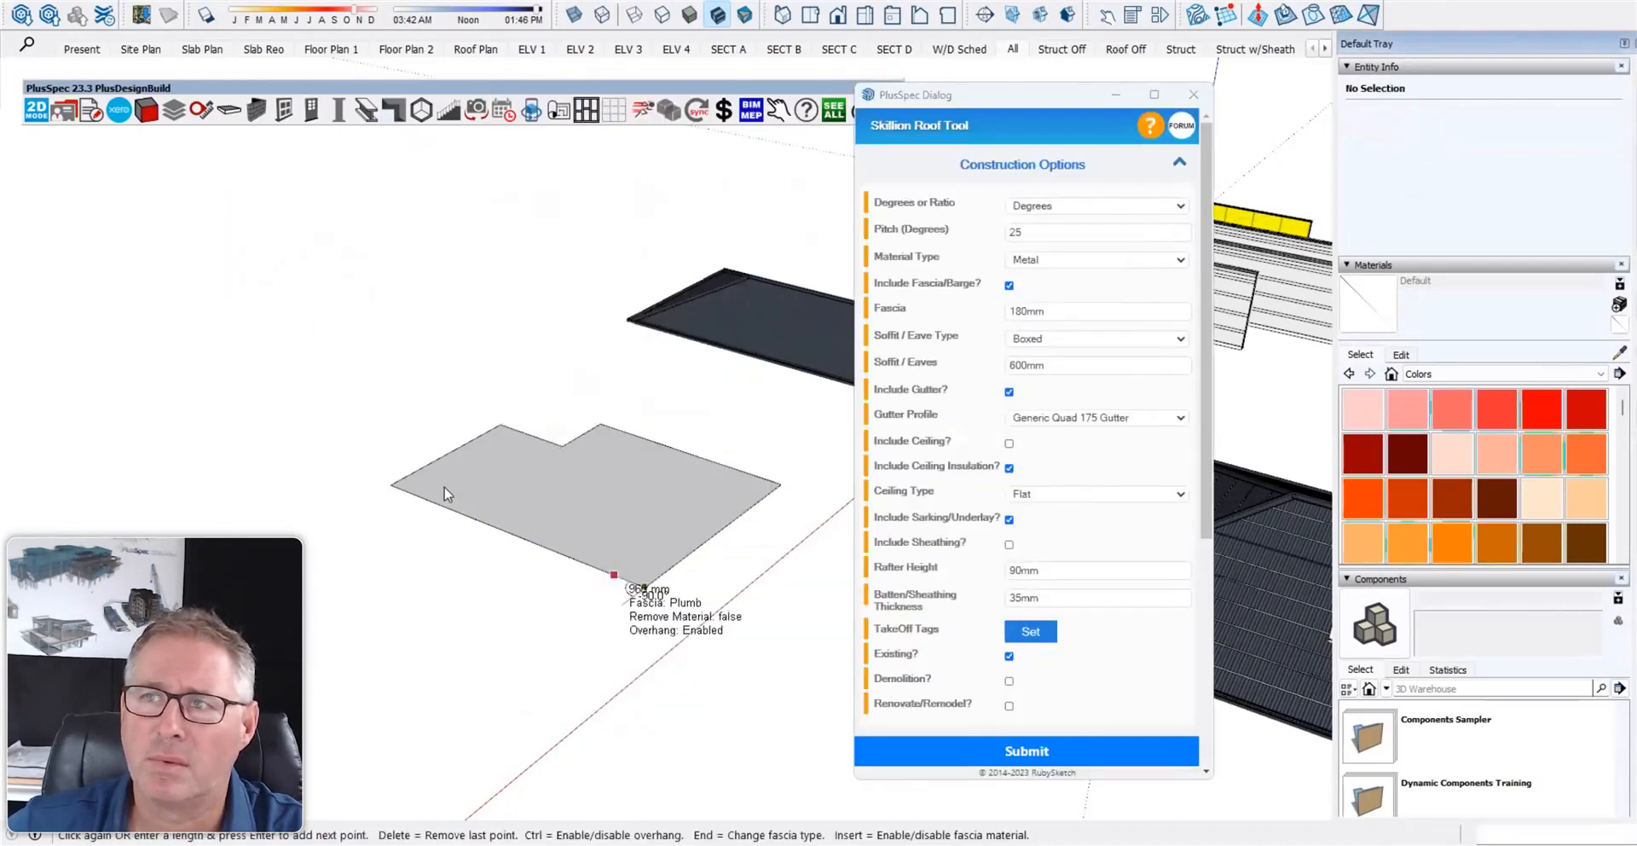
pyautogui.click(391, 485)
pyautogui.click(501, 424)
pyautogui.click(563, 446)
pyautogui.click(601, 424)
pyautogui.click(778, 485)
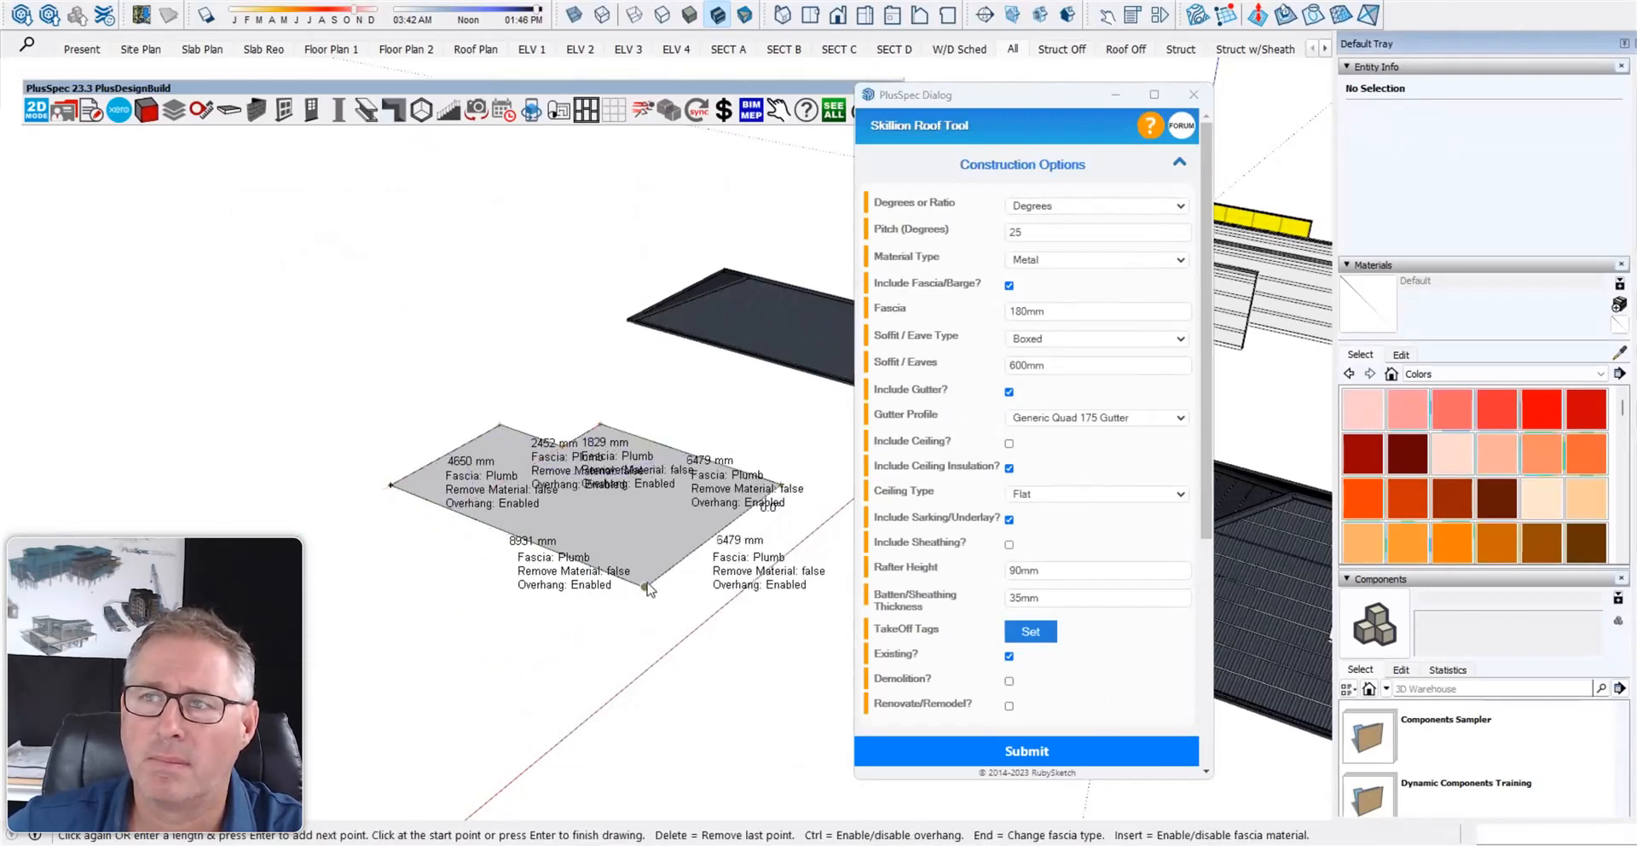
pyautogui.click(648, 586)
pyautogui.click(1192, 95)
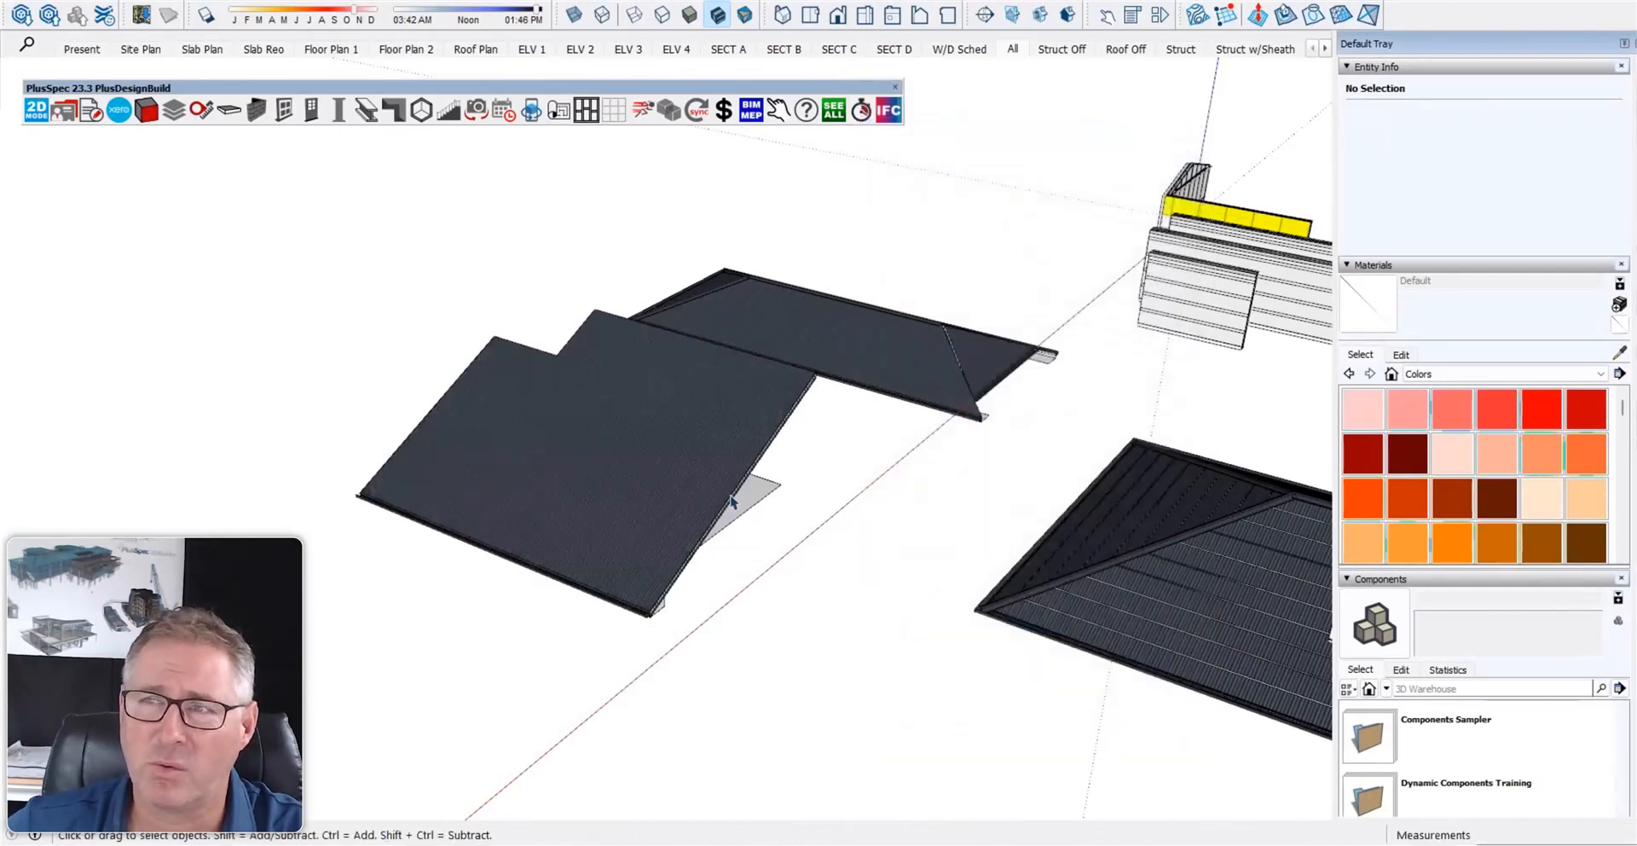
# - Set the overhang of the new skillion roof's longer sloping side to 180 mm in its overhang and fascia details
pyautogui.scroll(5, 733, 502)
pyautogui.moveTo(921, 504)
pyautogui.mouseDown(button='middle')
pyautogui.moveTo(679, 460)
pyautogui.moveTo(500, 460)
pyautogui.moveTo(779, 478)
pyautogui.mouseUp(button='middle')
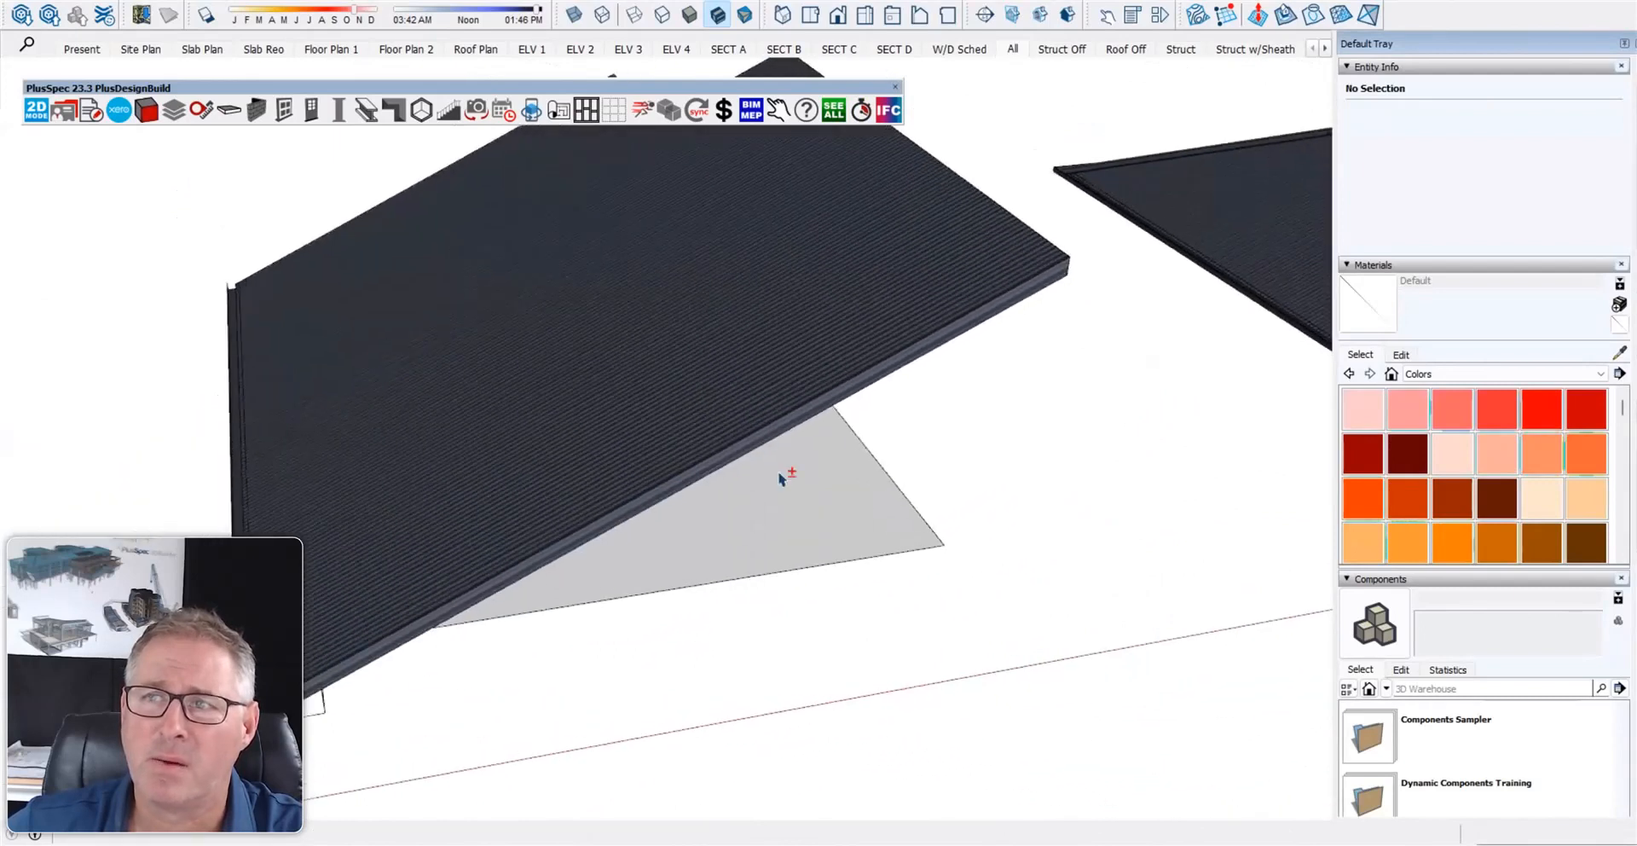
pyautogui.scroll(-2, 648, 444)
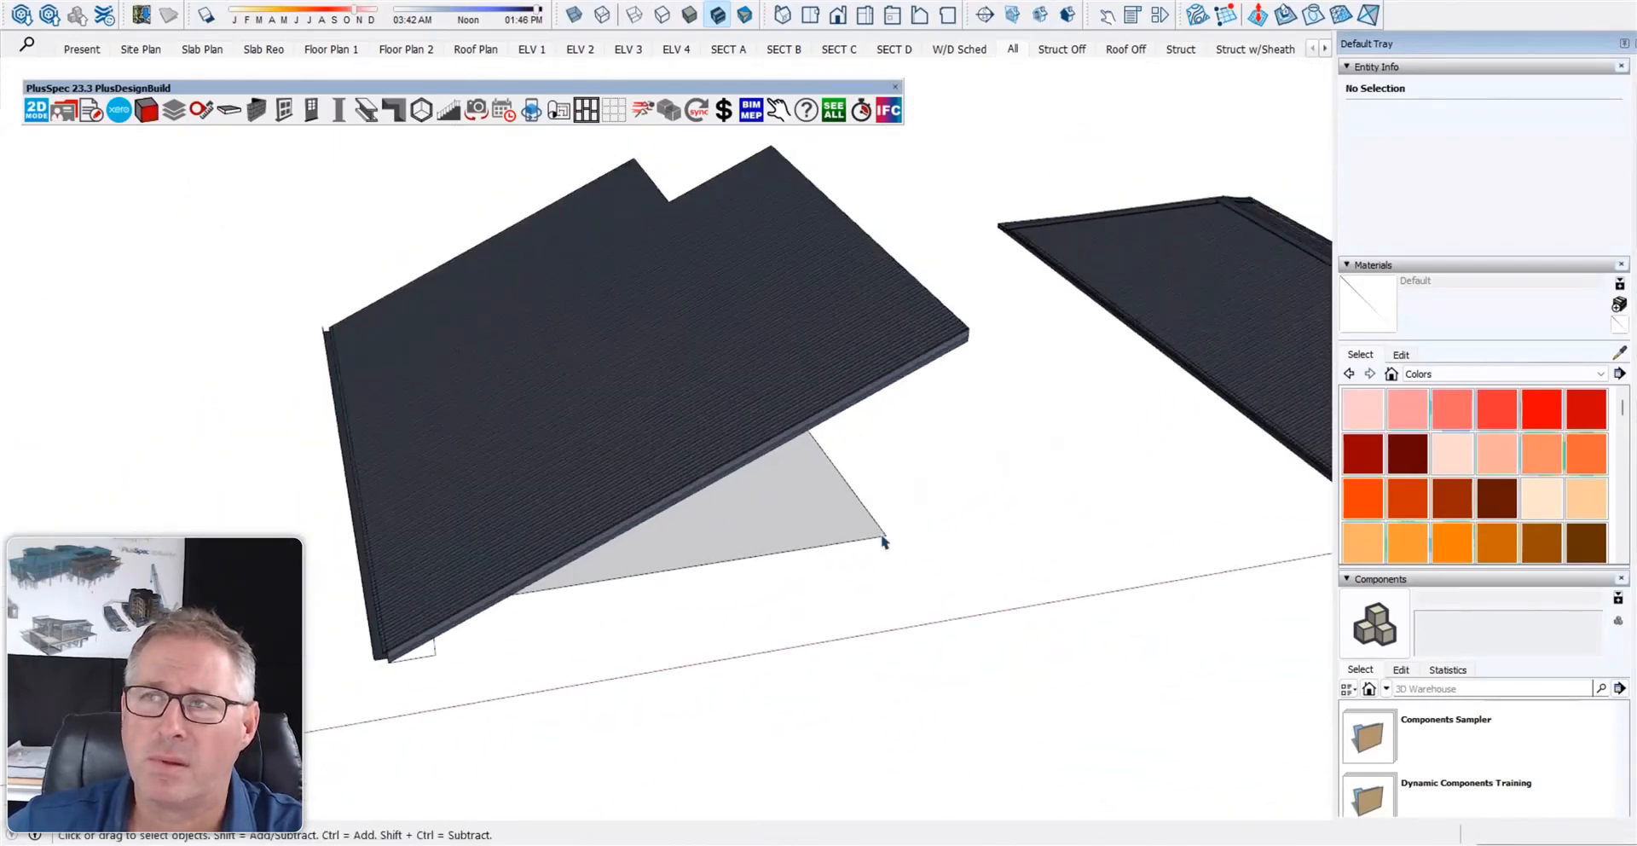
pyautogui.rightClick(751, 400)
pyautogui.moveTo(814, 695)
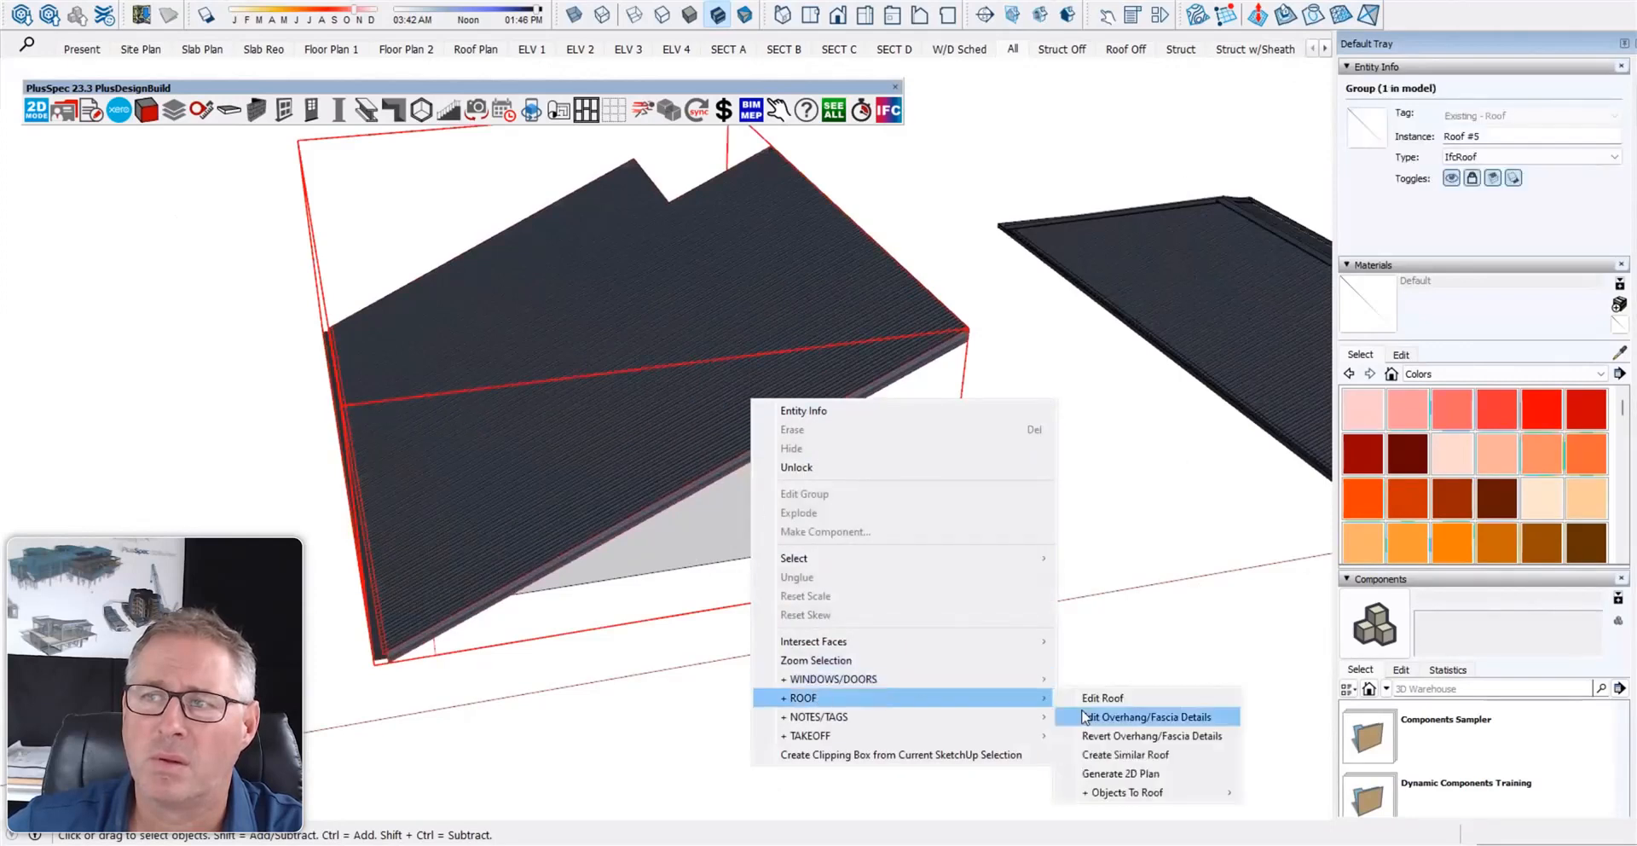
pyautogui.click(1109, 716)
pyautogui.click(717, 575)
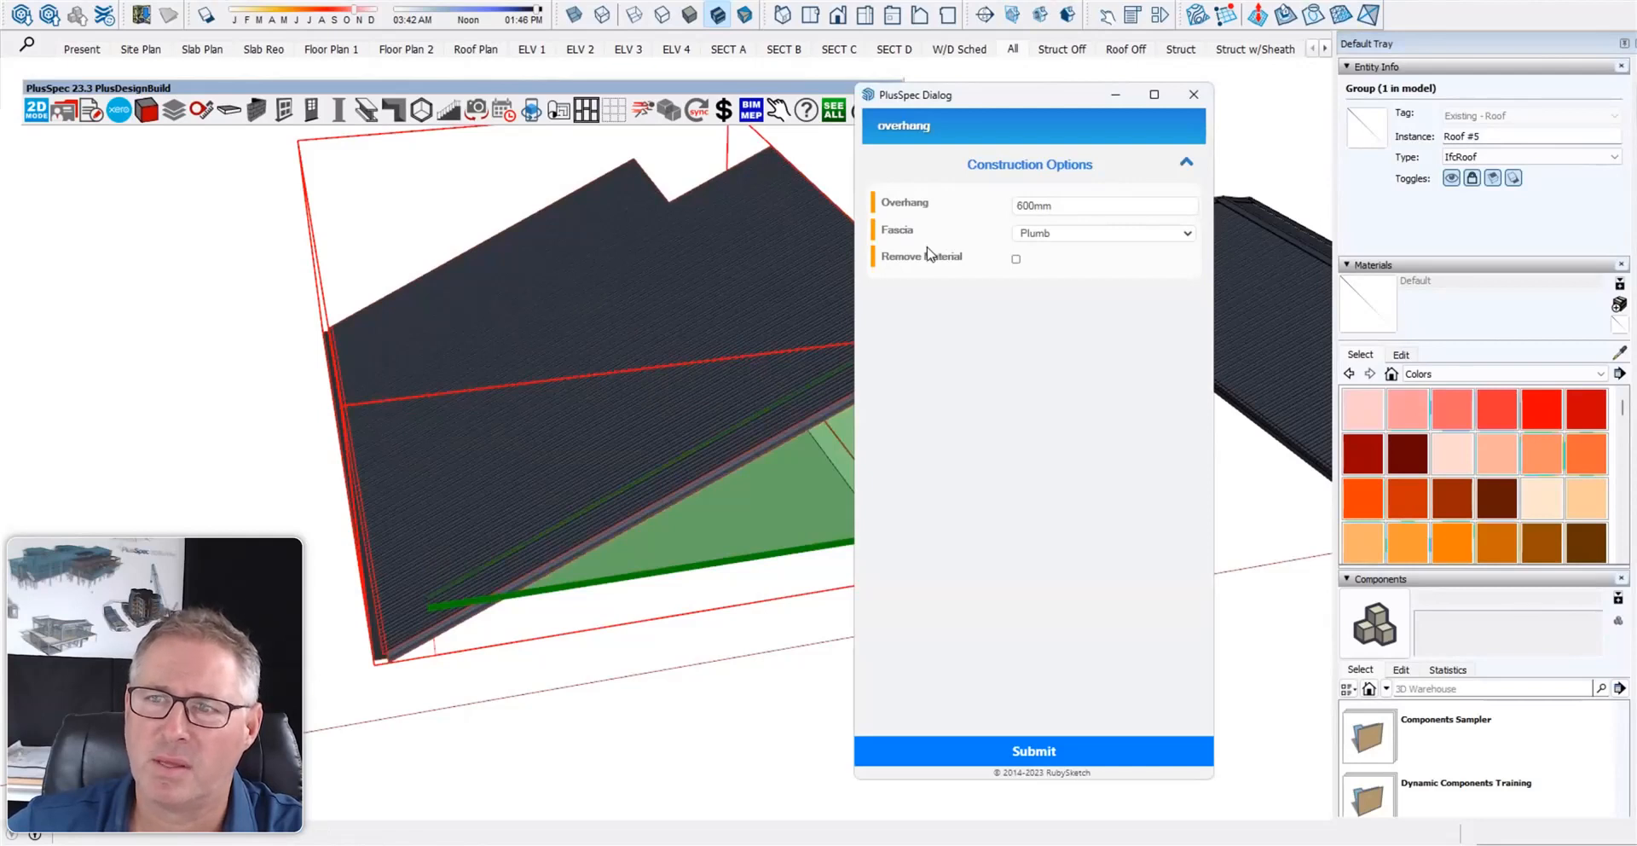
pyautogui.scroll(-6, 678, 430)
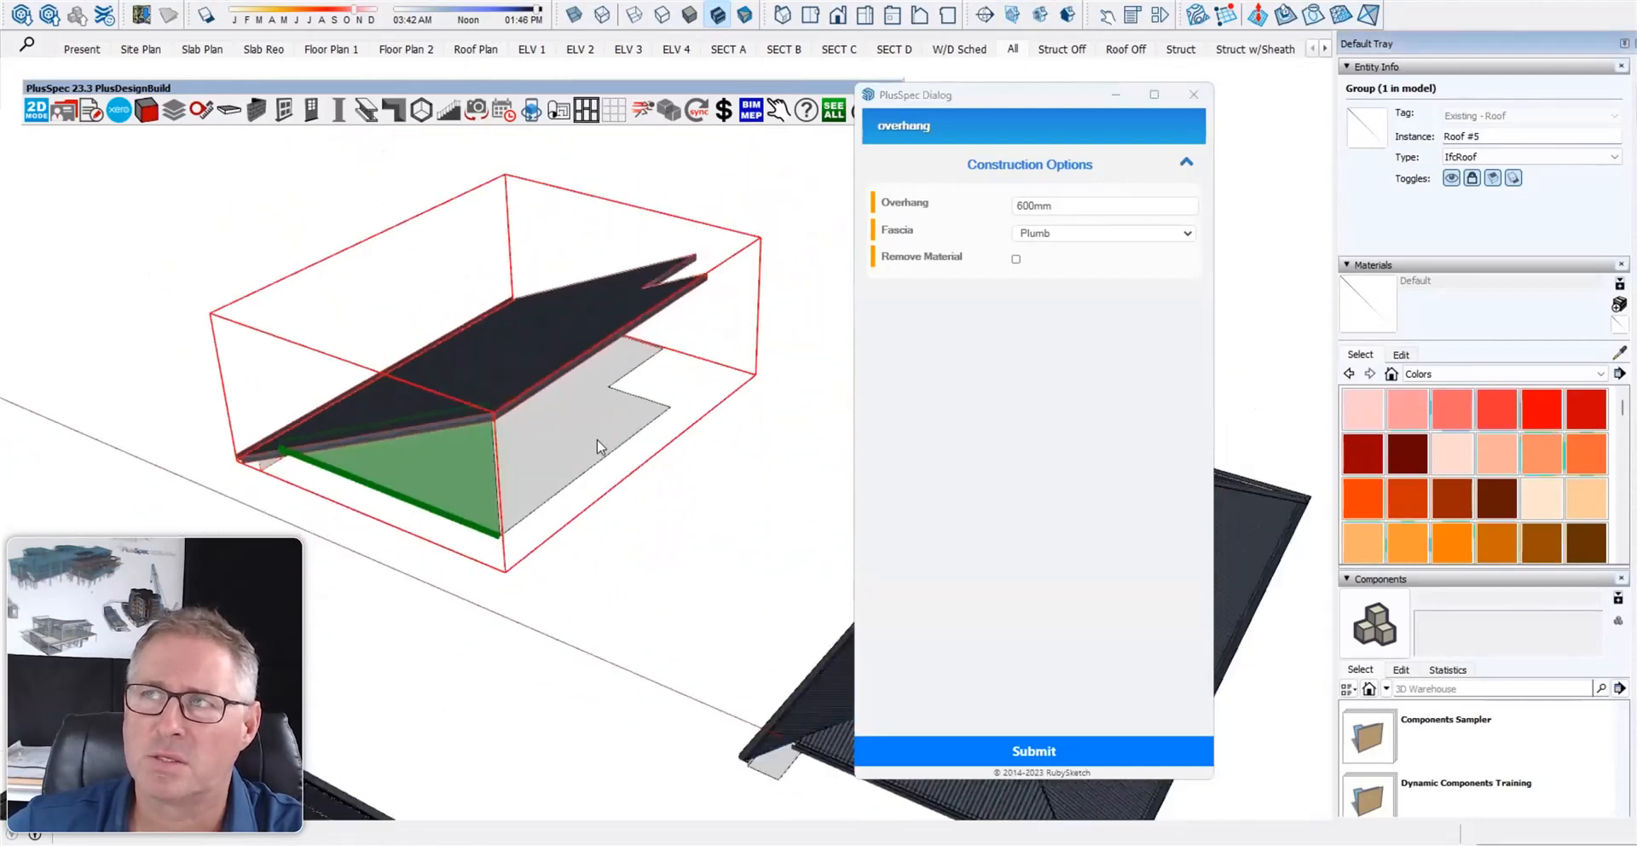
pyautogui.doubleClick(1061, 204)
pyautogui.write('180')
pyautogui.click(998, 752)
# - Set the overhang of the skillion roof's short high-side edge at the notch to 0 mm
pyautogui.moveTo(750, 659); pyautogui.dragTo(734, 354, button='middle')
pyautogui.scroll(2, 734, 354)
pyautogui.rightClick(729, 352)
pyautogui.rightClick(717, 256)
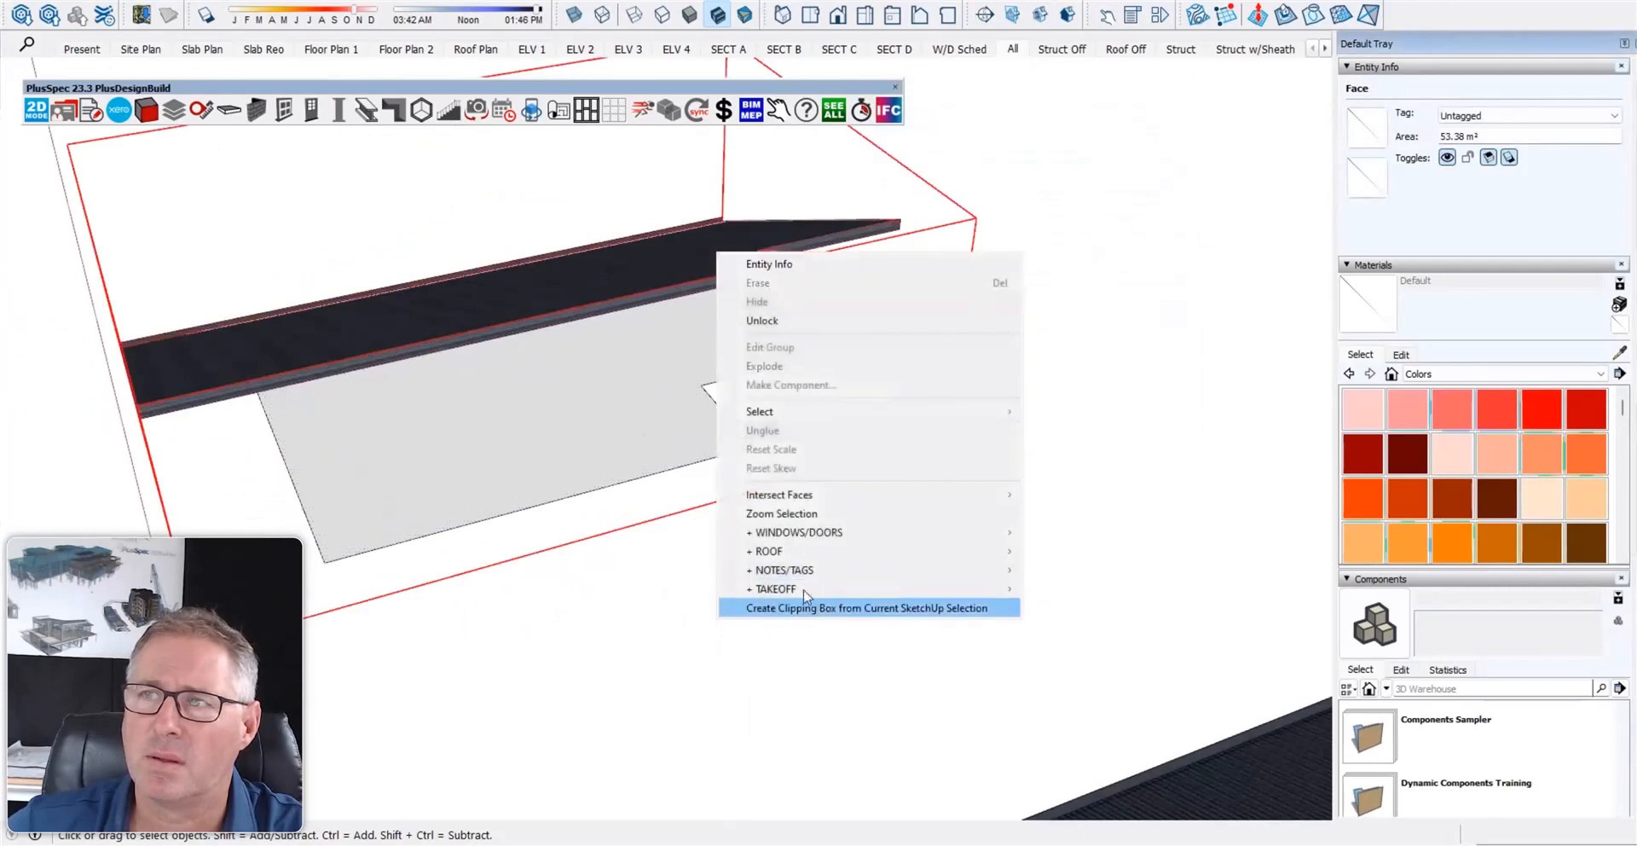
pyautogui.moveTo(957, 553)
pyautogui.click(1057, 569)
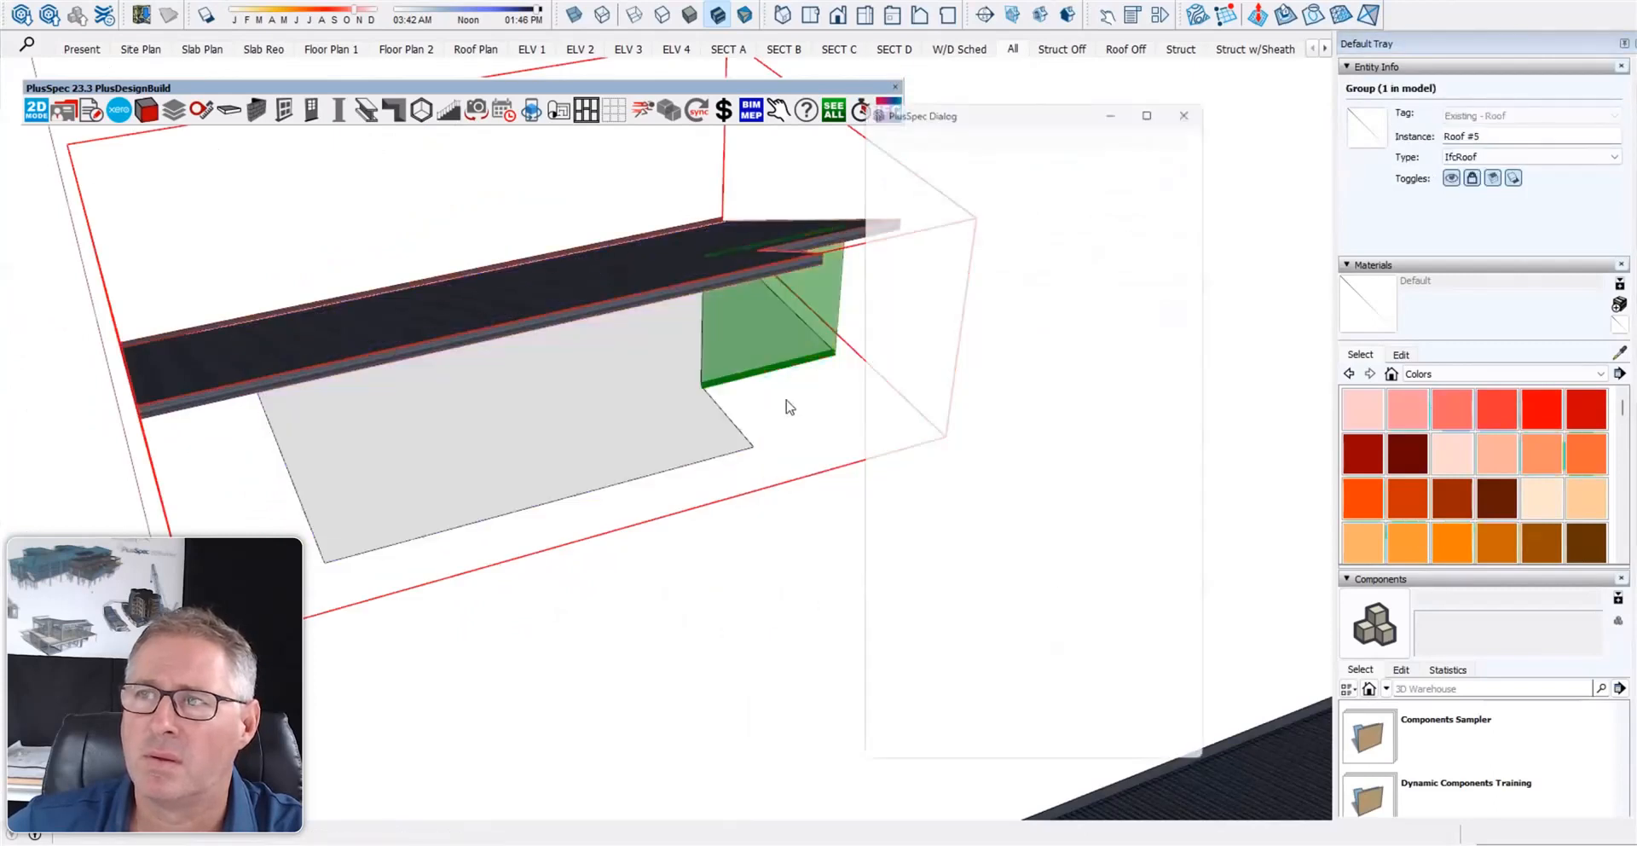
pyautogui.hotkey('ctrl', 'a')
pyautogui.write('0')
pyautogui.click(1010, 754)
# - Enable Remove Material for the skillion roof's short high-side edge at the notch and inspect that edge
pyautogui.moveTo(1008, 760); pyautogui.dragTo(801, 444, button='middle')
pyautogui.rightClick(973, 514)
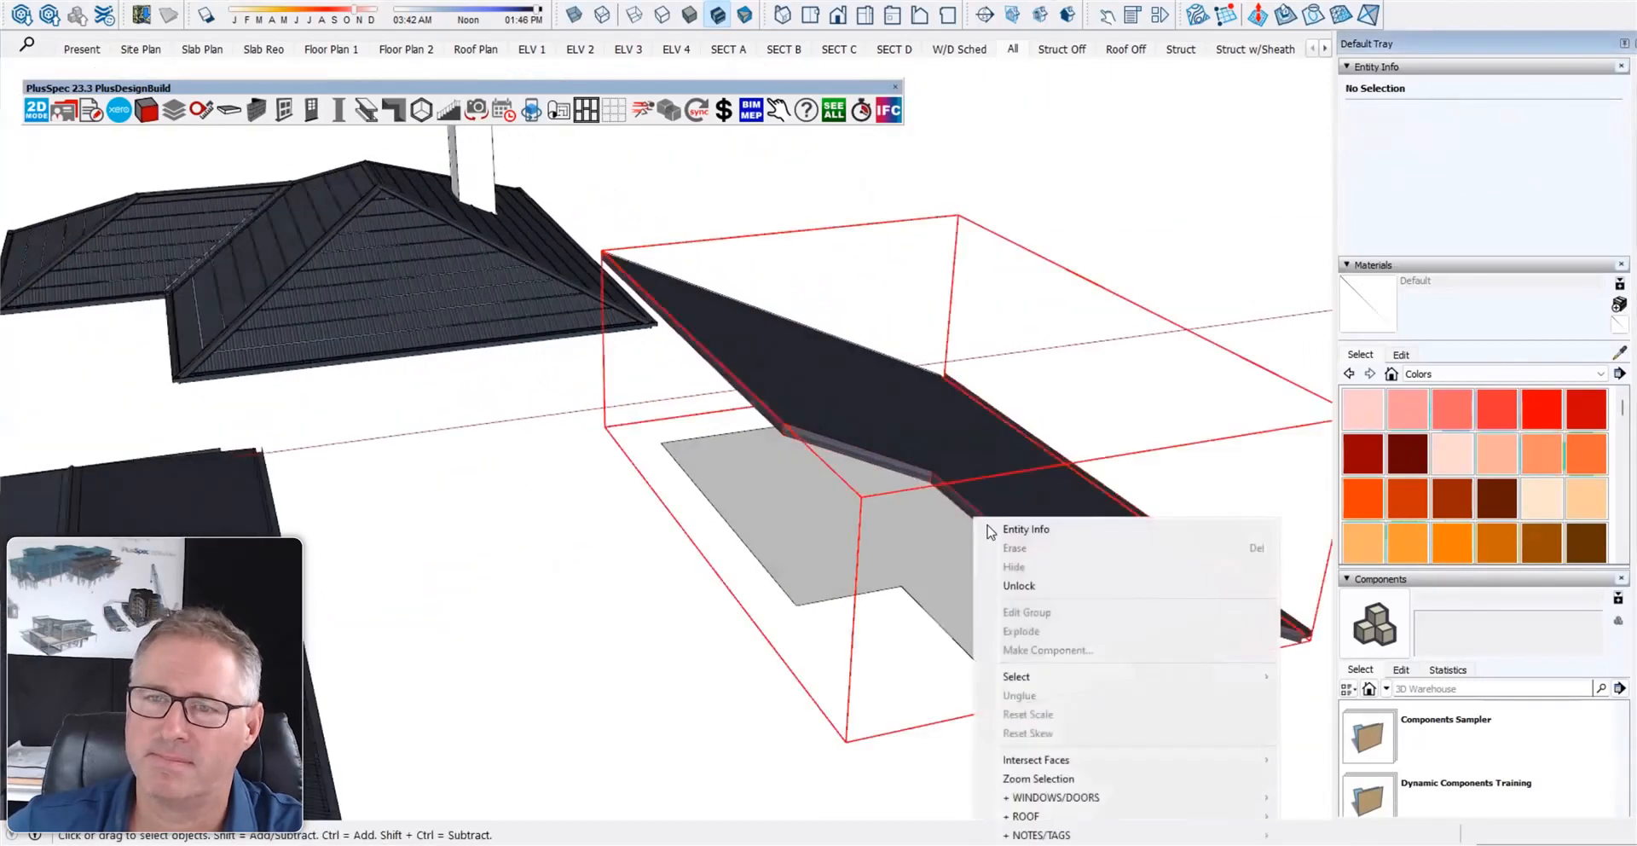
pyautogui.moveTo(1194, 816)
pyautogui.click(1318, 801)
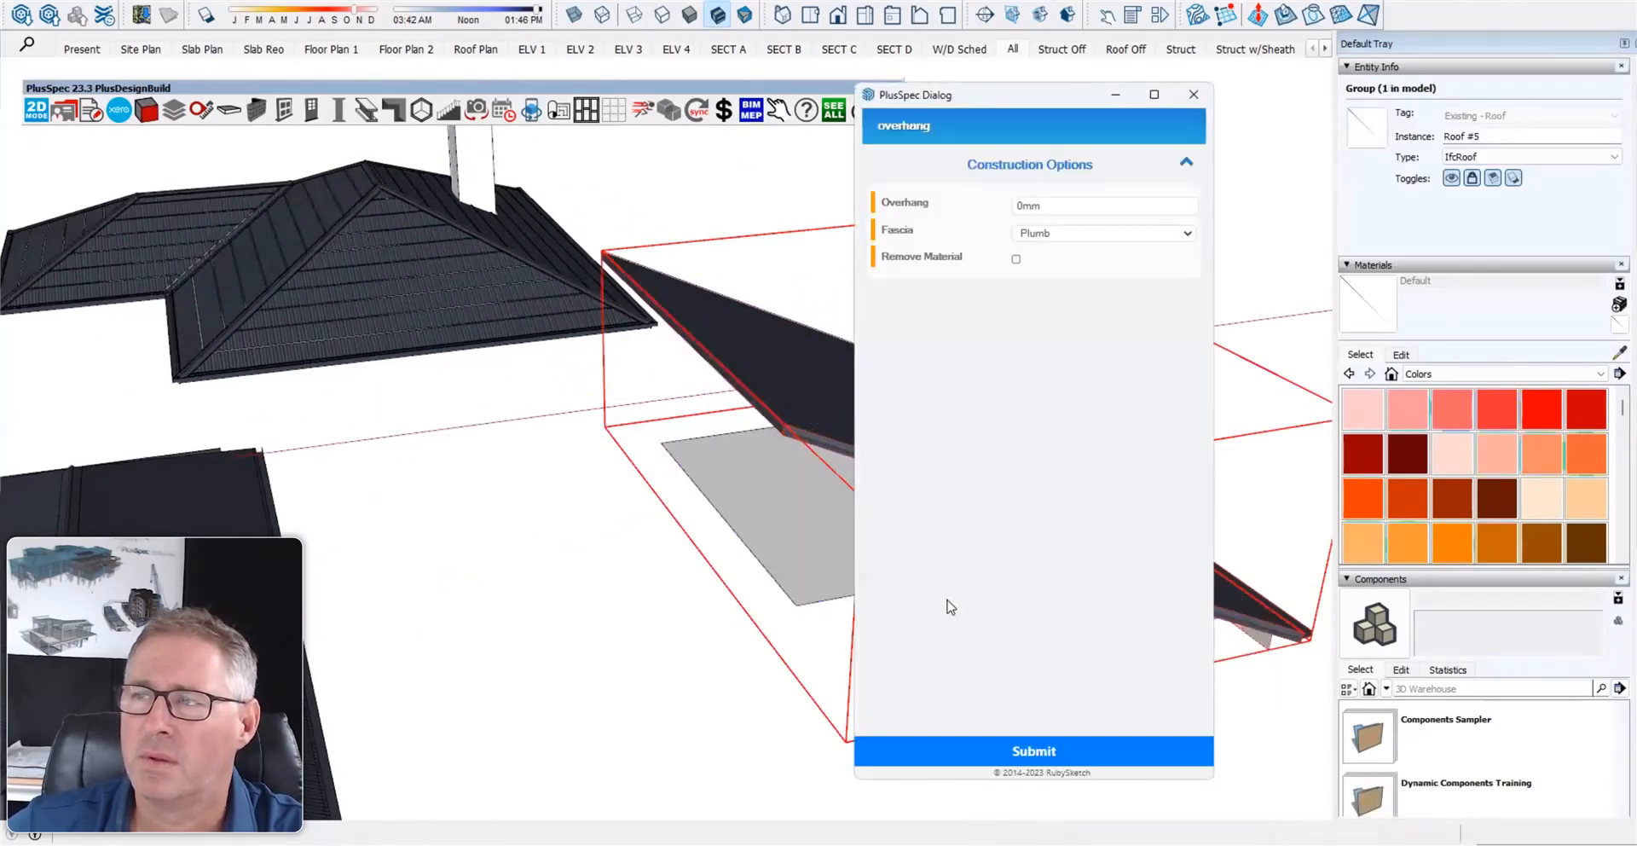
pyautogui.click(1016, 258)
pyautogui.moveTo(999, 95); pyautogui.dragTo(333, 164)
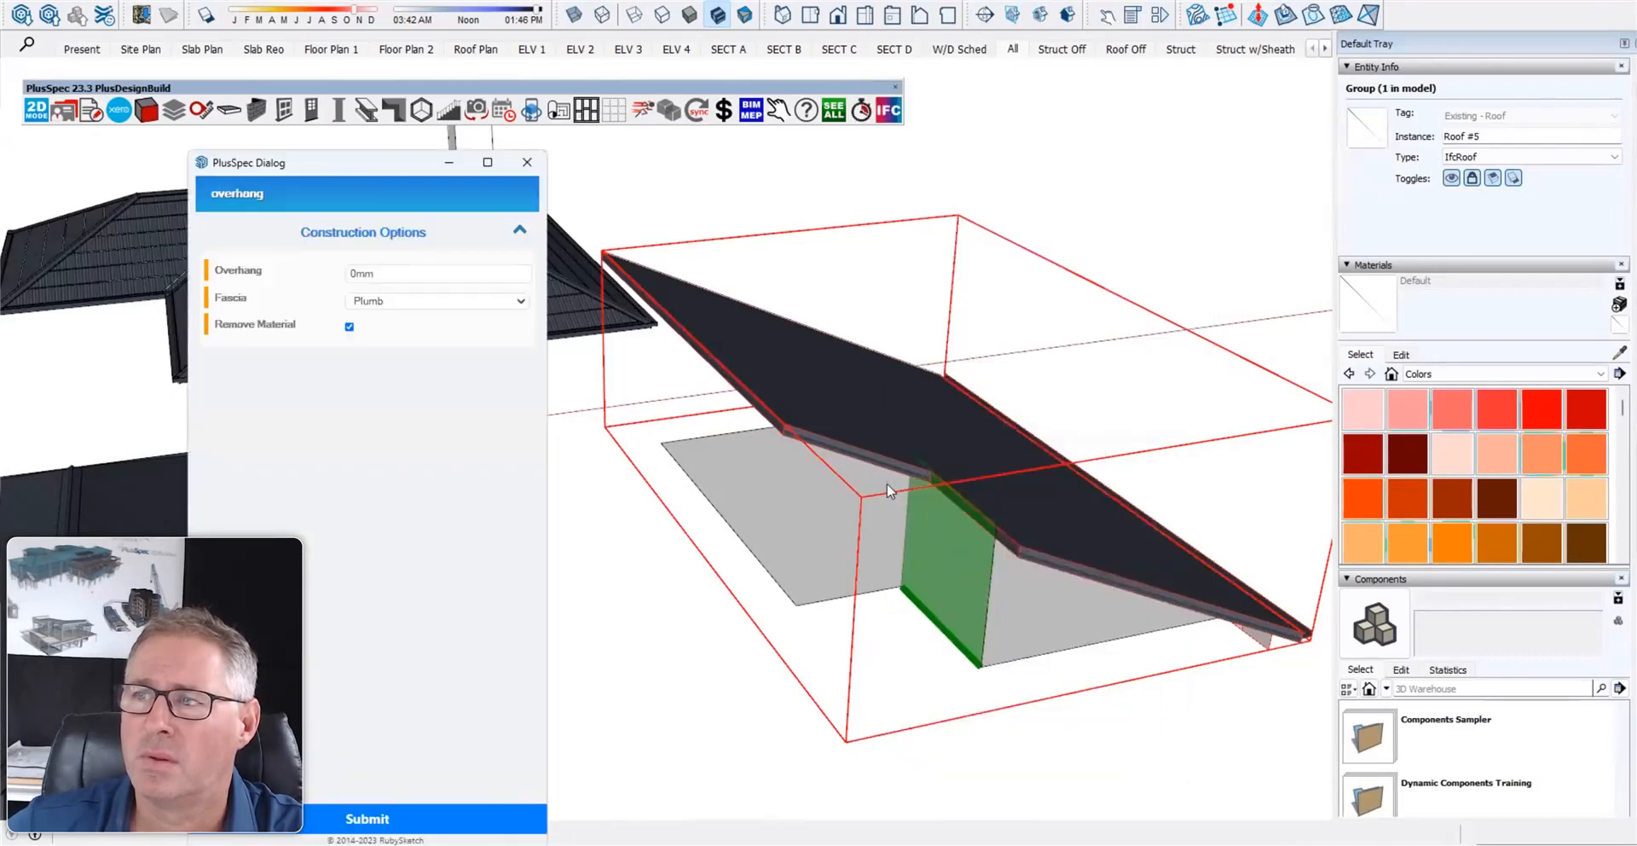
pyautogui.click(367, 819)
pyautogui.scroll(5, 968, 509)
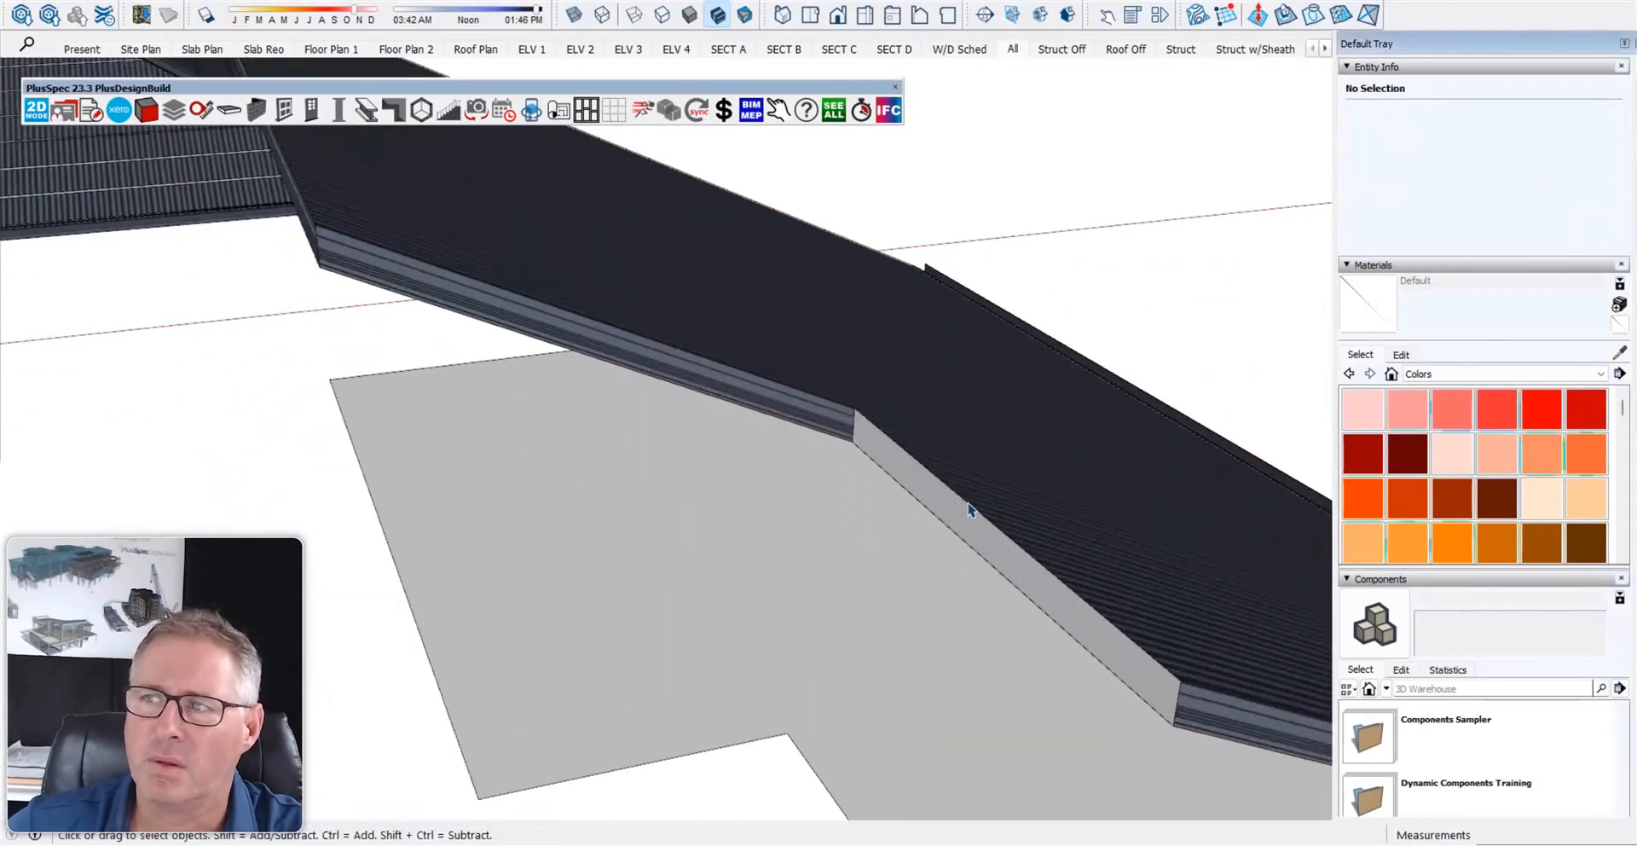
pyautogui.scroll(-6, 745, 498)
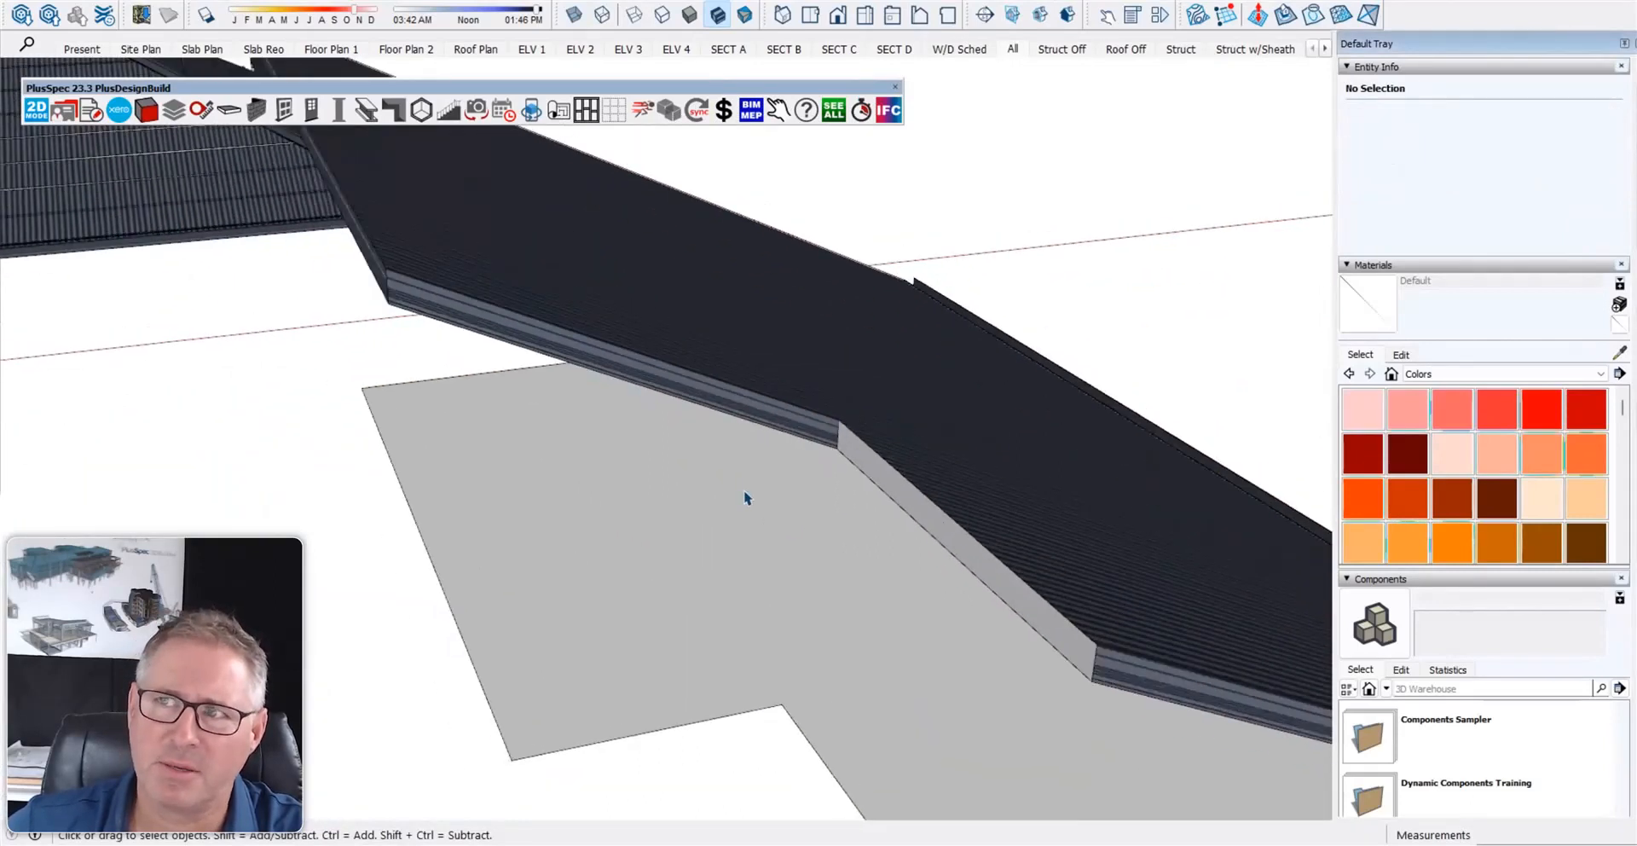
pyautogui.moveTo(643, 534); pyautogui.dragTo(739, 521, button='middle')
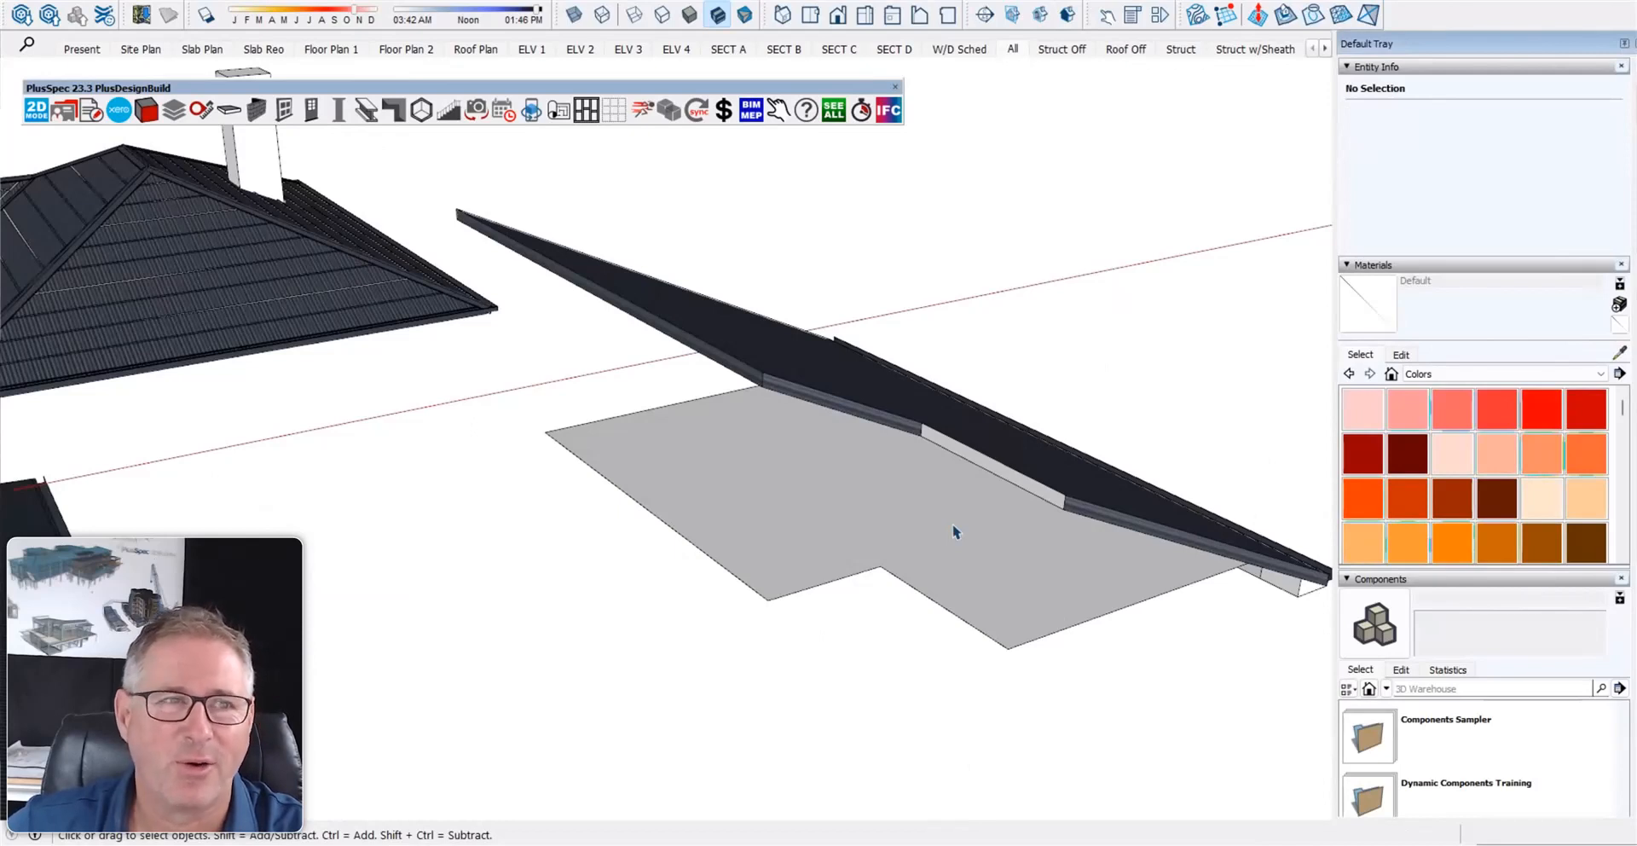
# - Draw a rectangle of about 49 m² on the ground in front of the large roof and start the Slab Tool on its face
pyautogui.moveTo(986, 522); pyautogui.dragTo(652, 595, button='middle')
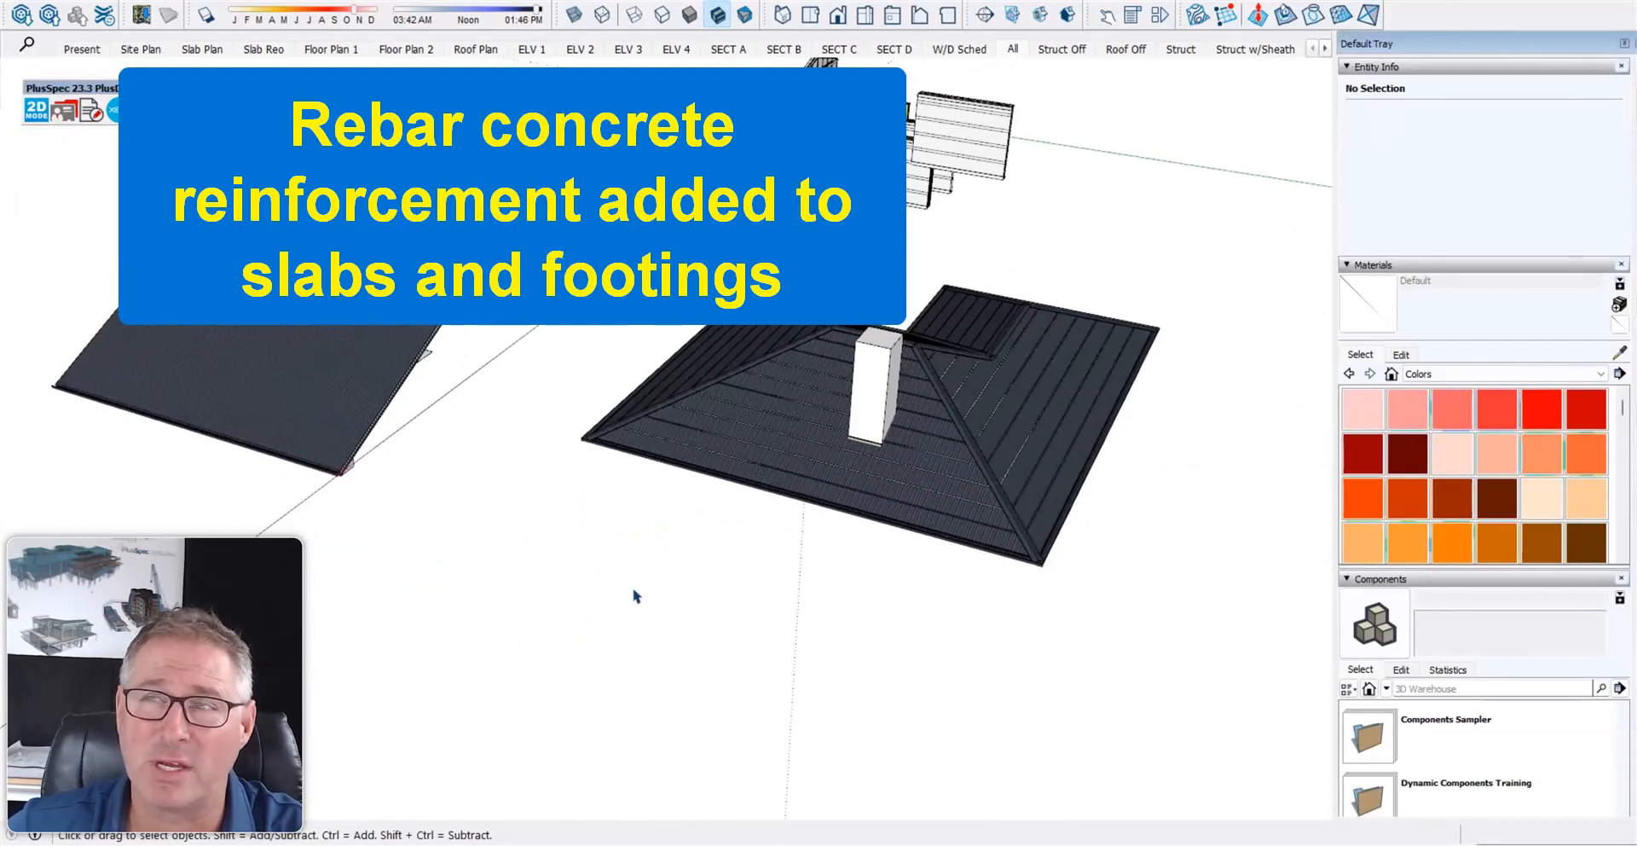
pyautogui.press('r')
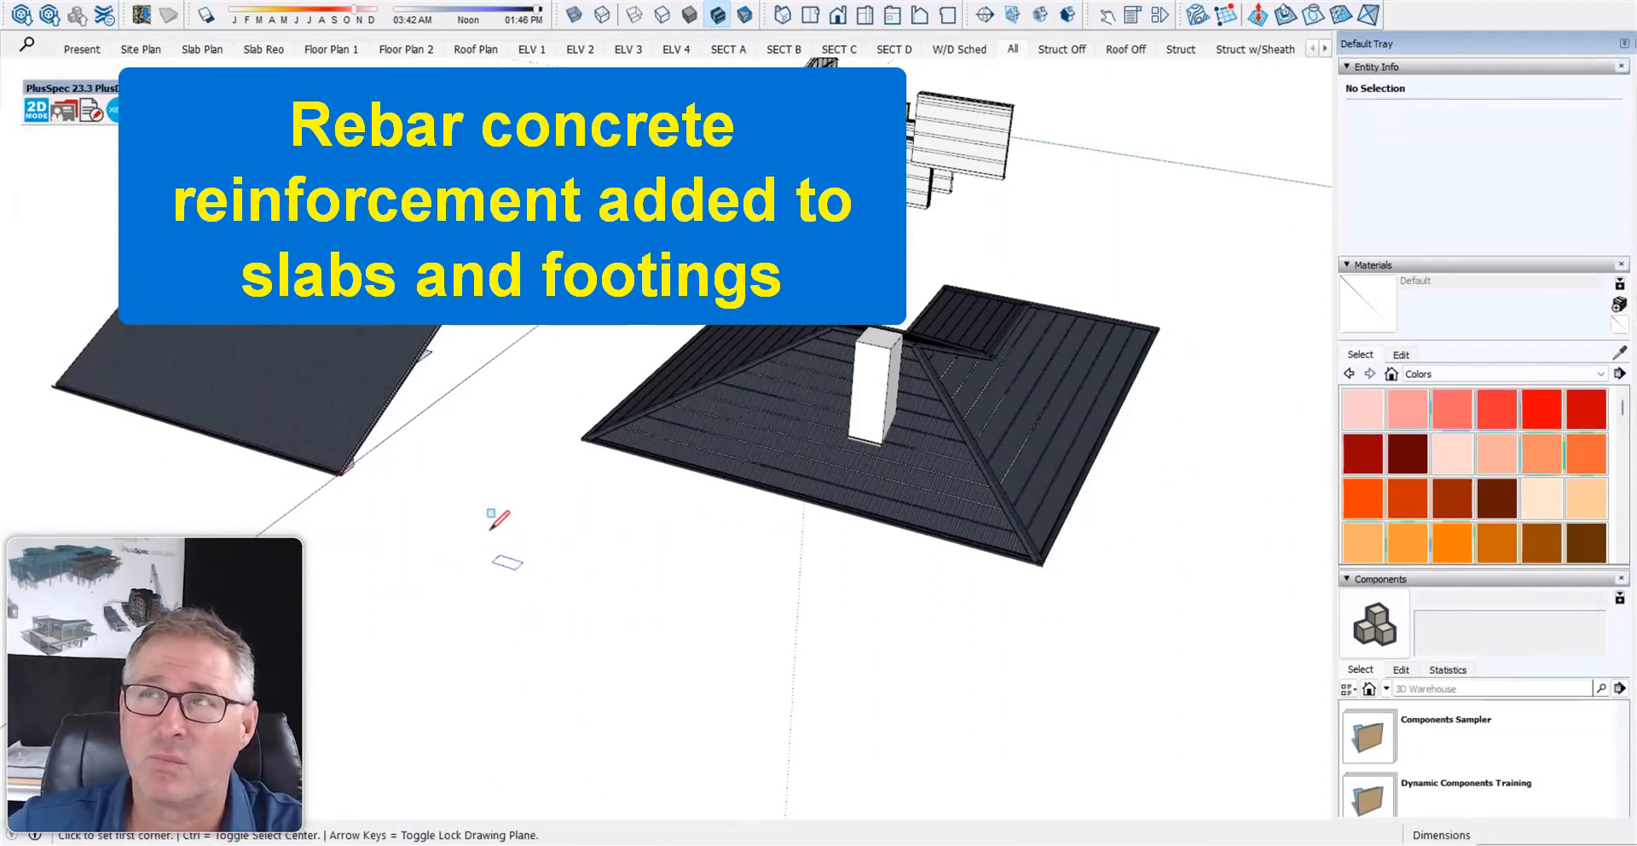
pyautogui.click(537, 544)
pyautogui.moveTo(725, 772); pyautogui.dragTo(687, 610, button='middle')
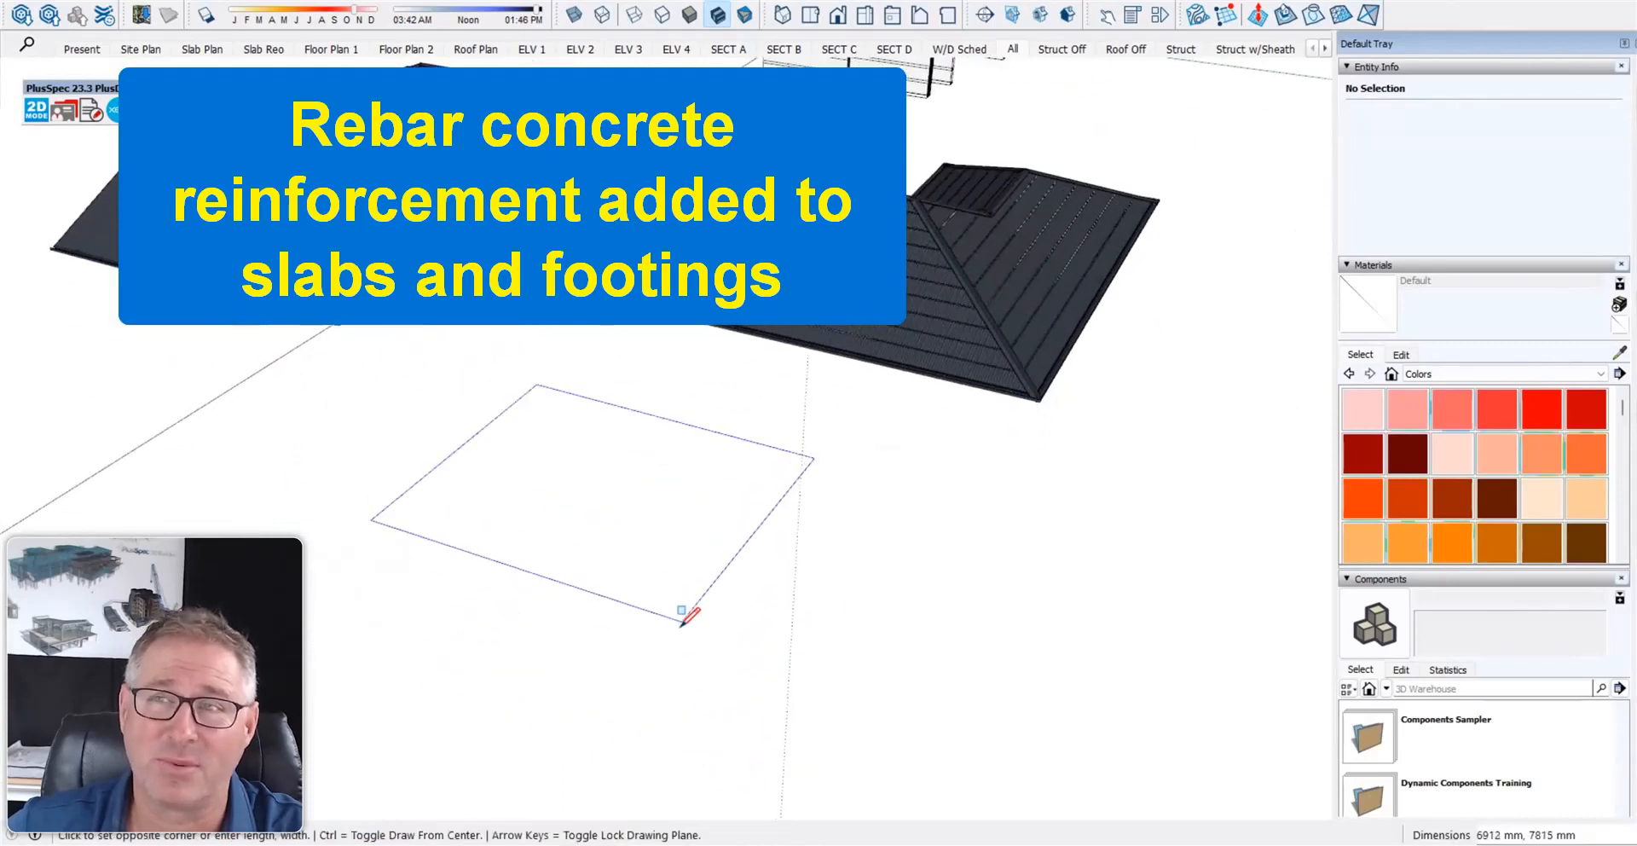
pyautogui.click(651, 601)
pyautogui.press('space')
pyautogui.rightClick(614, 565)
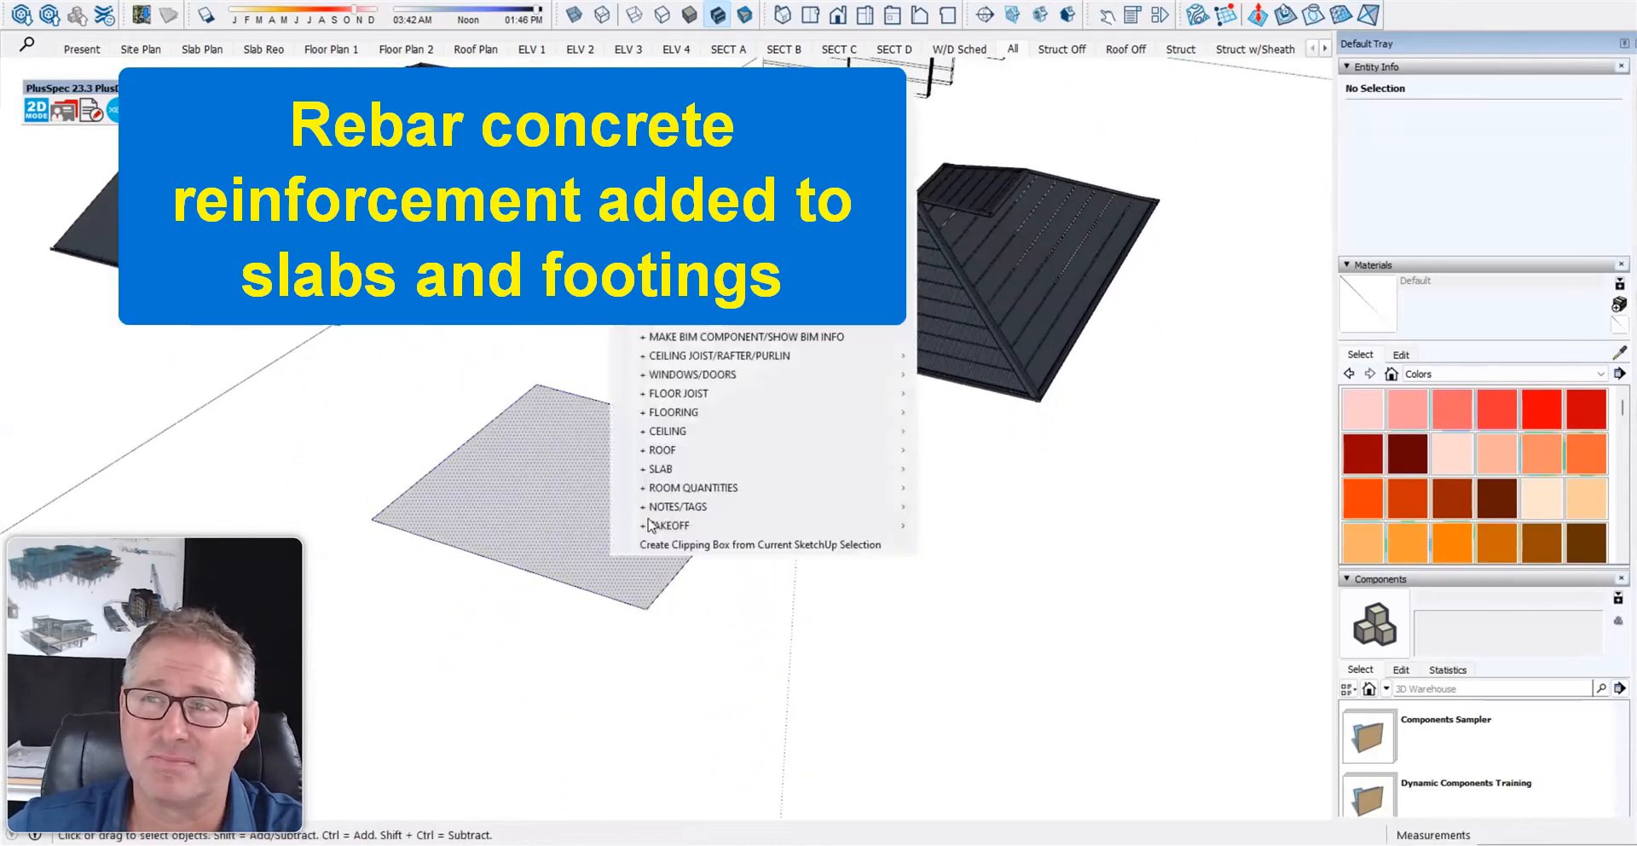
pyautogui.moveTo(748, 468)
pyautogui.click(959, 468)
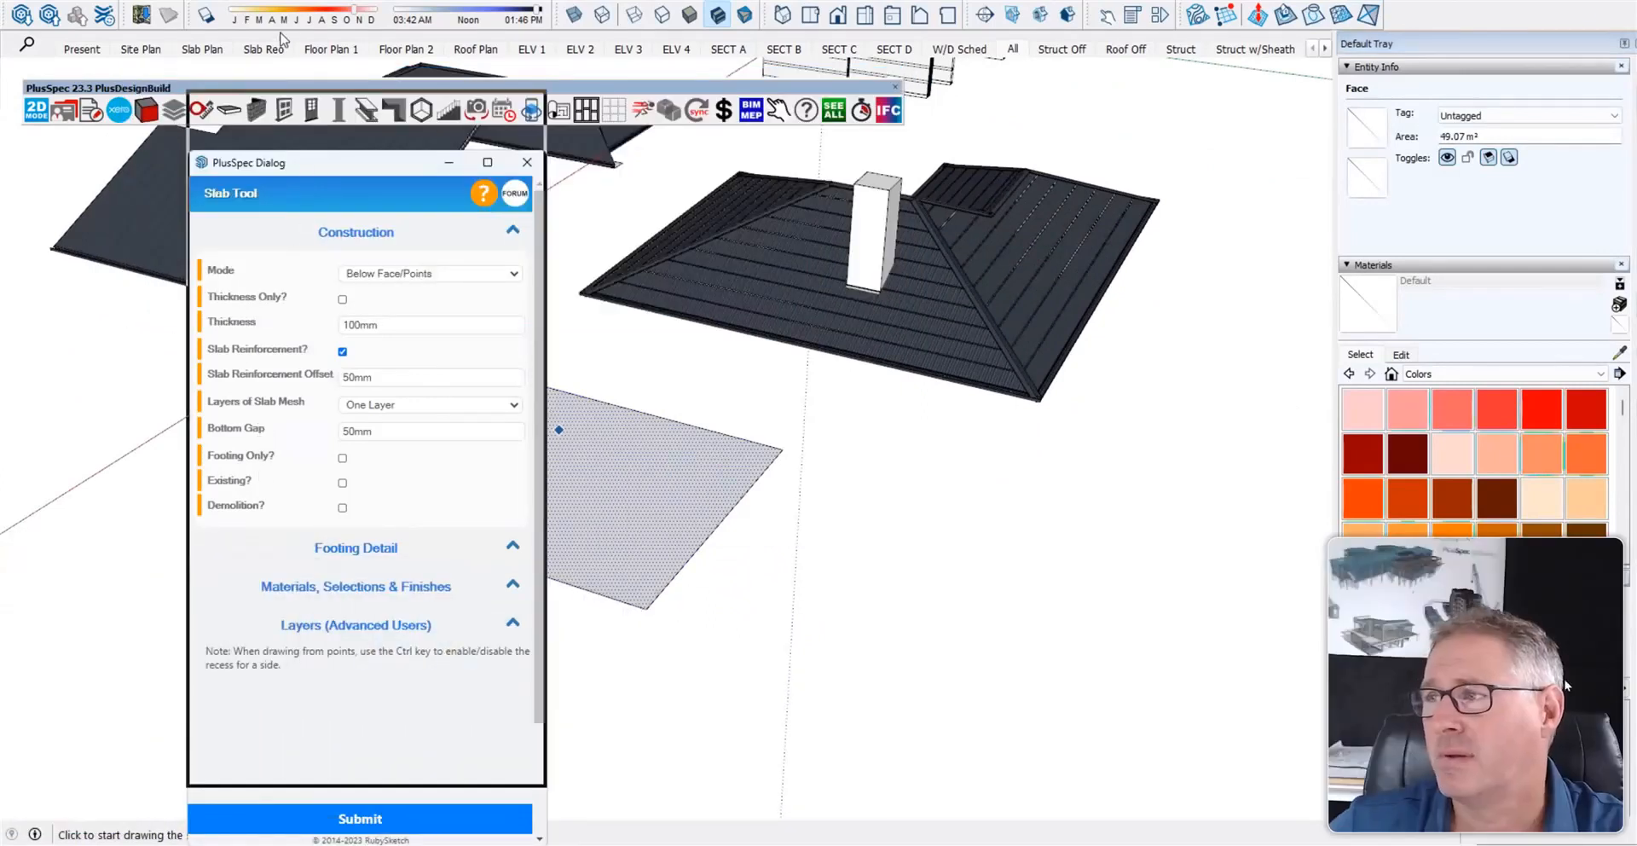
pyautogui.moveTo(299, 162); pyautogui.dragTo(273, 38)
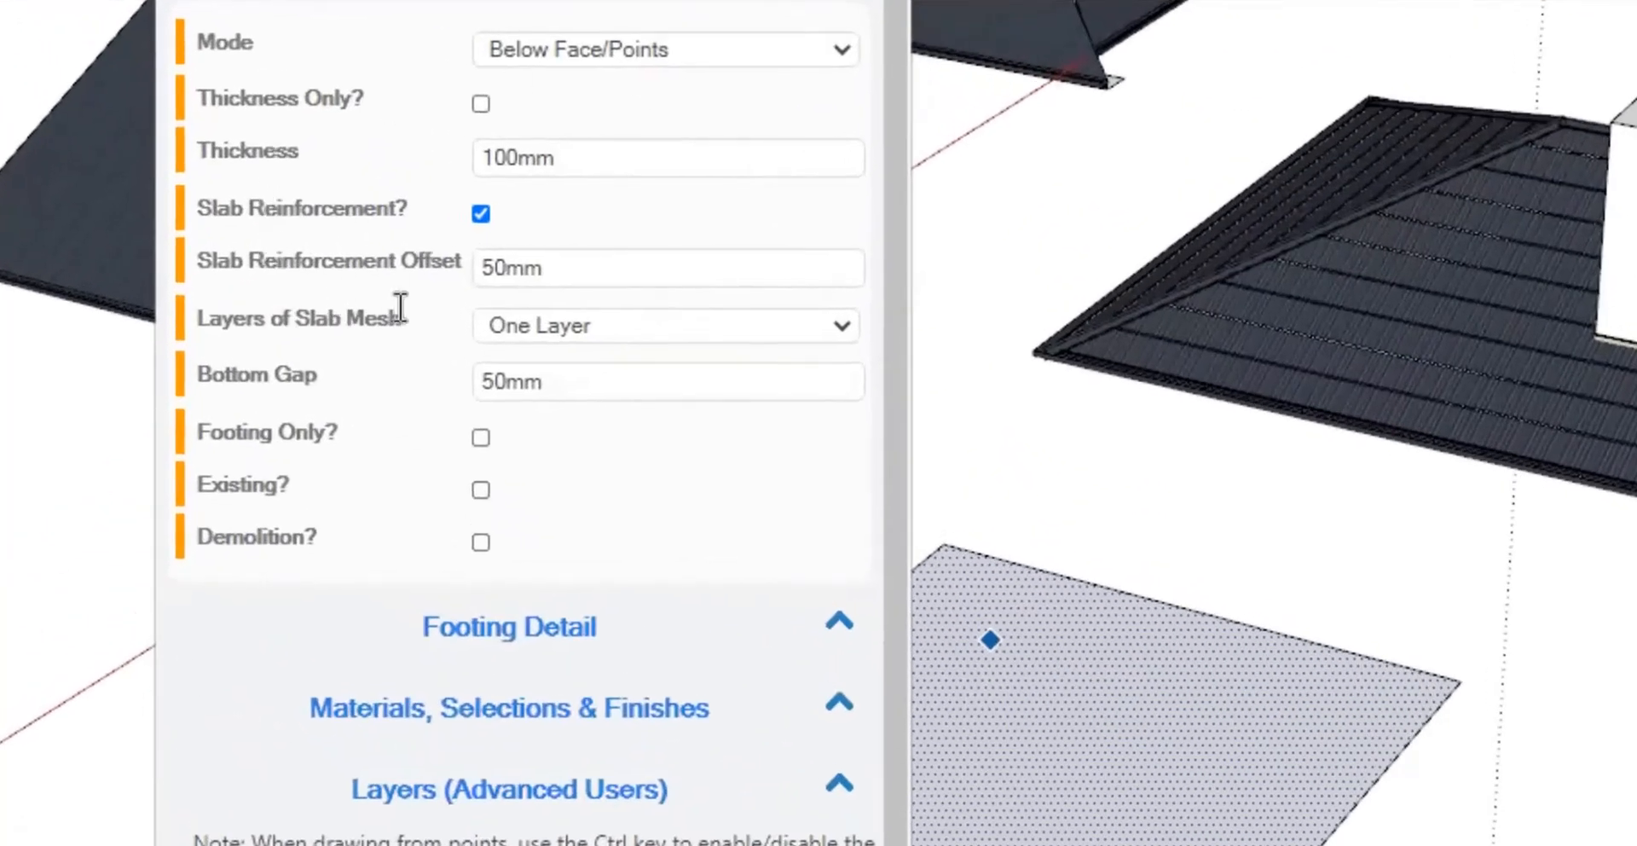
# - Examine the slab reinforcement, reinforcement offset and slab mesh layer options together with their illustrated help
pyautogui.moveTo(262, 210); pyautogui.dragTo(371, 210)
pyautogui.click(263, 209)
pyautogui.moveTo(198, 209); pyautogui.dragTo(407, 211)
pyautogui.click(312, 249)
pyautogui.moveTo(232, 261); pyautogui.dragTo(394, 280)
pyautogui.click(566, 337)
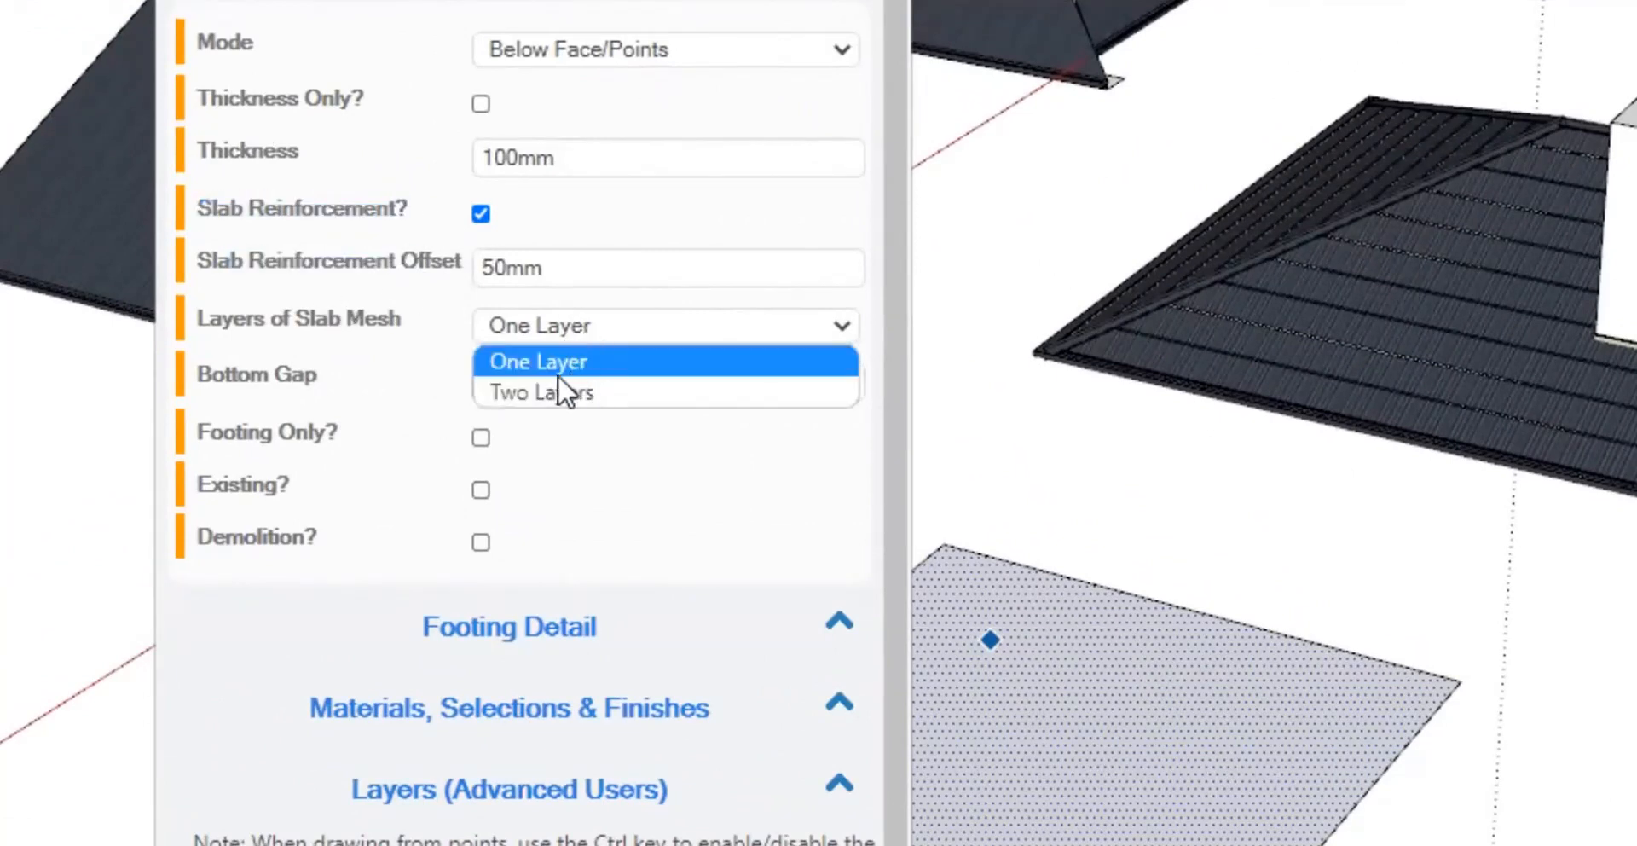
pyautogui.click(356, 293)
pyautogui.moveTo(521, 2); pyautogui.dragTo(355, 0)
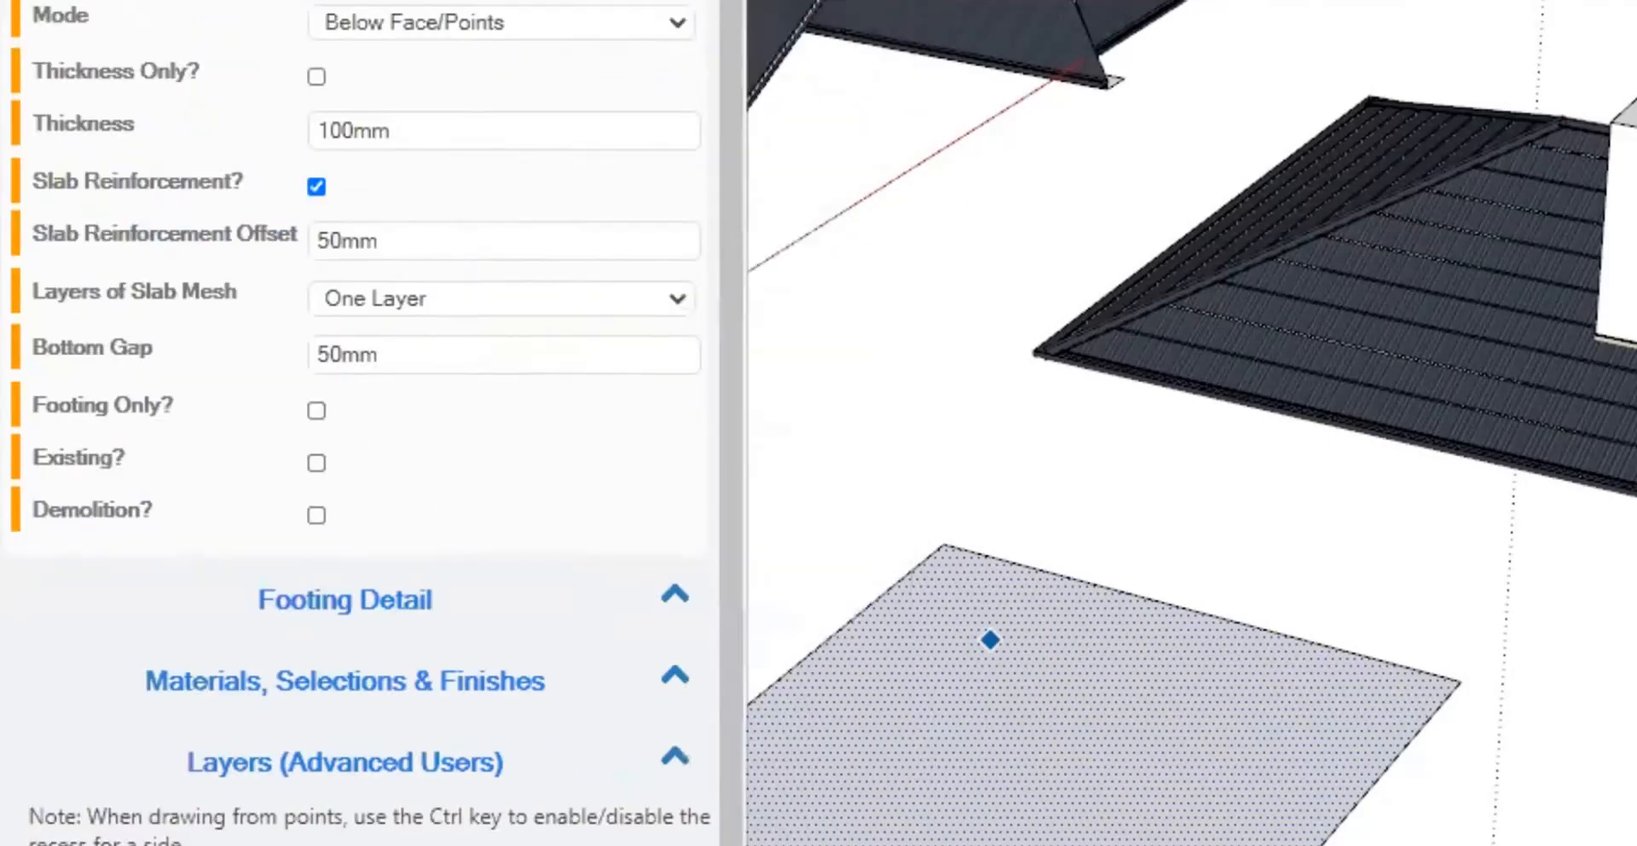
pyautogui.moveTo(19, 289)
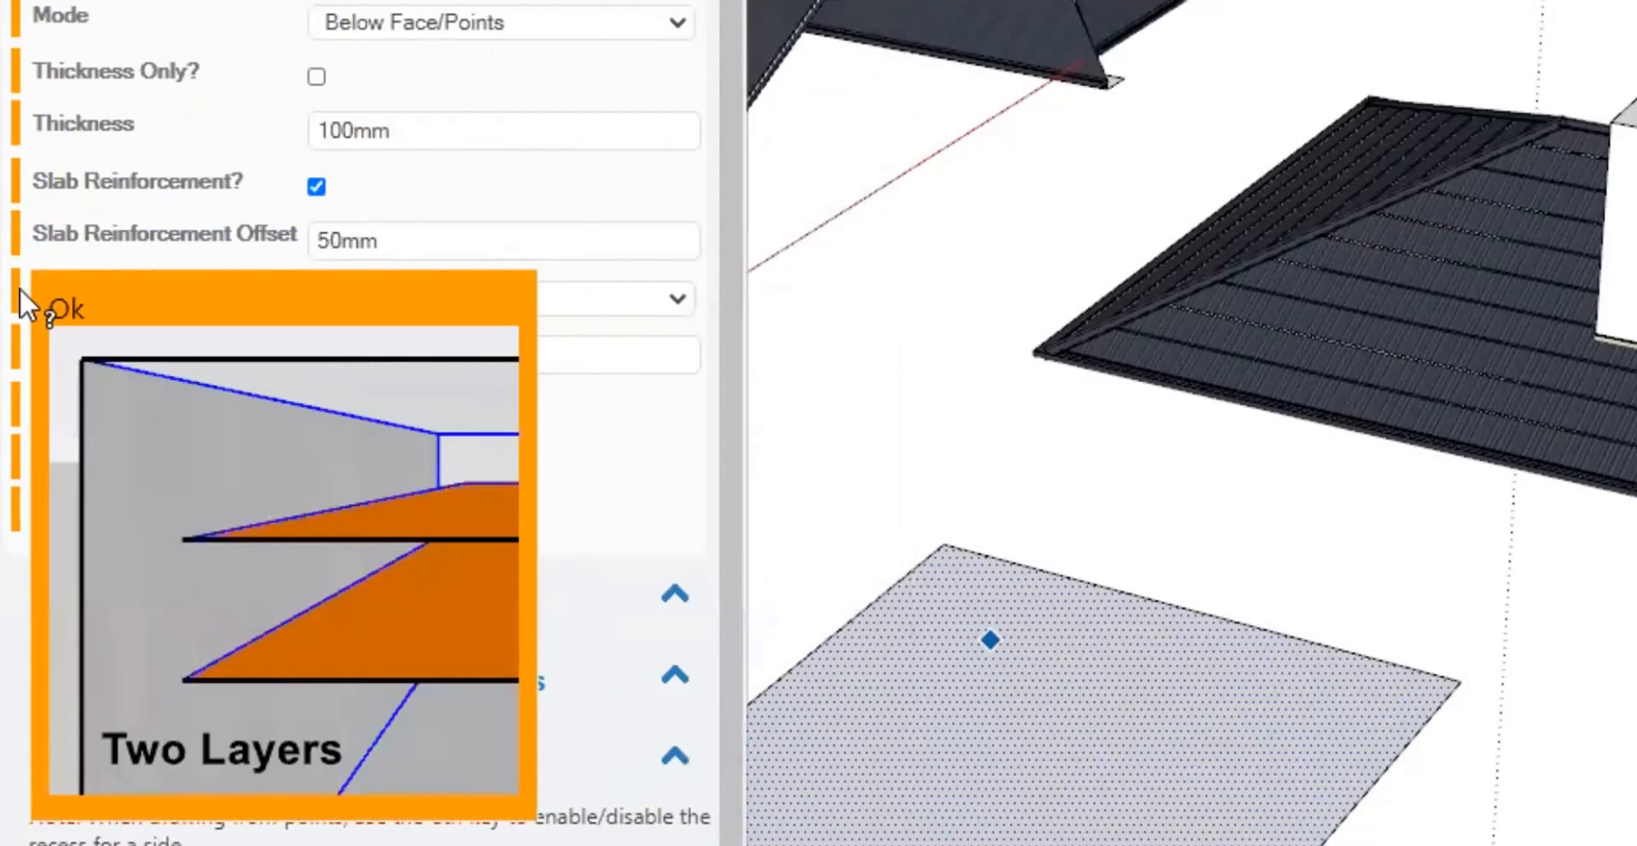
pyautogui.moveTo(14, 233)
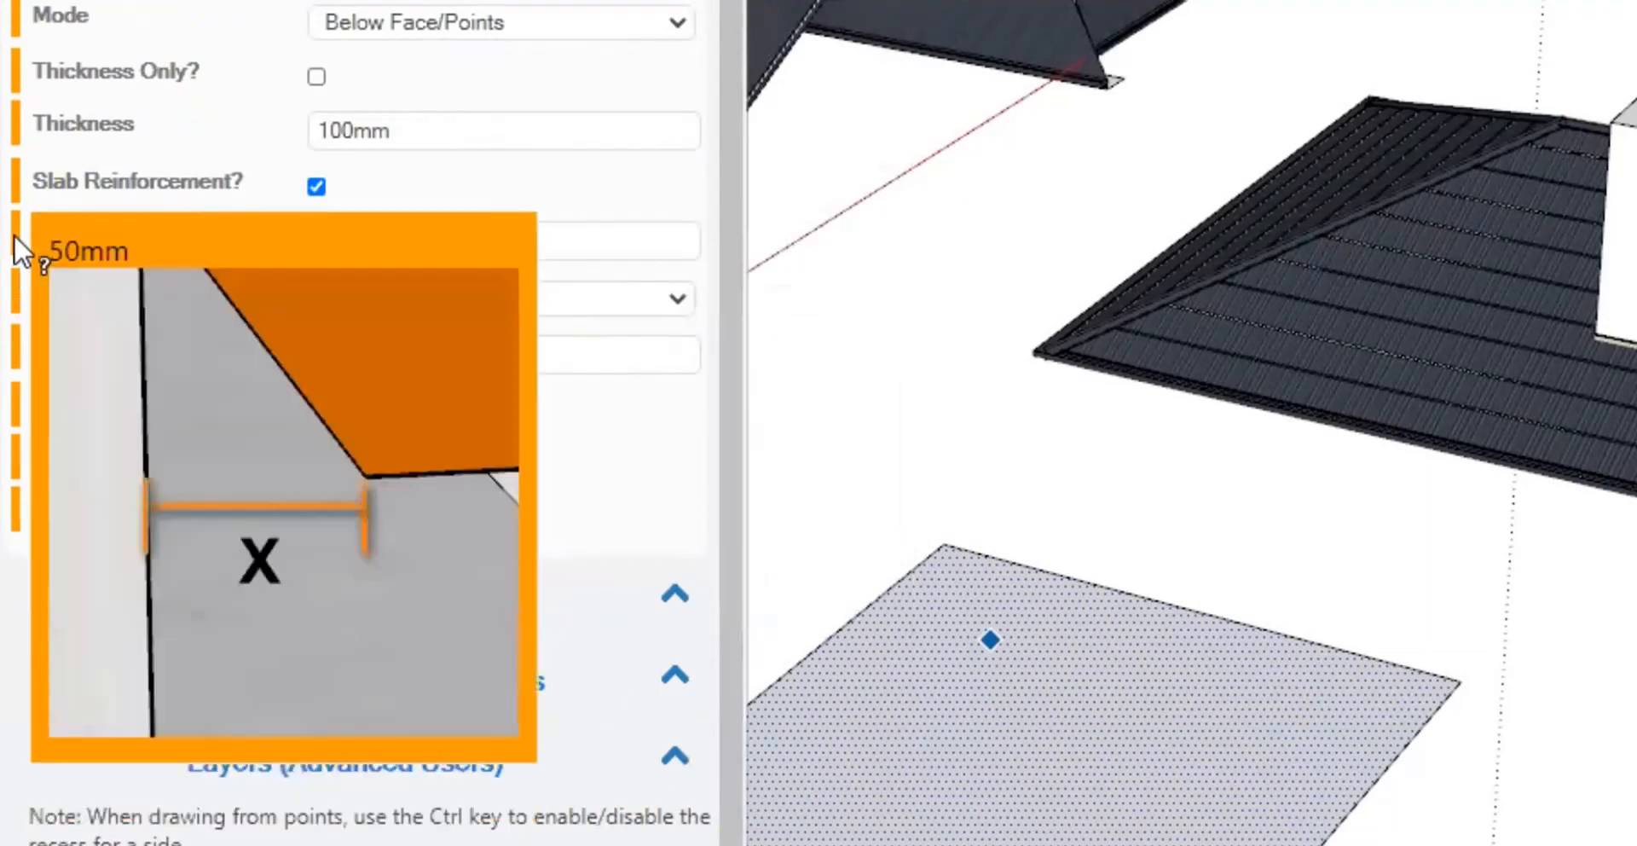
pyautogui.moveTo(10, 179)
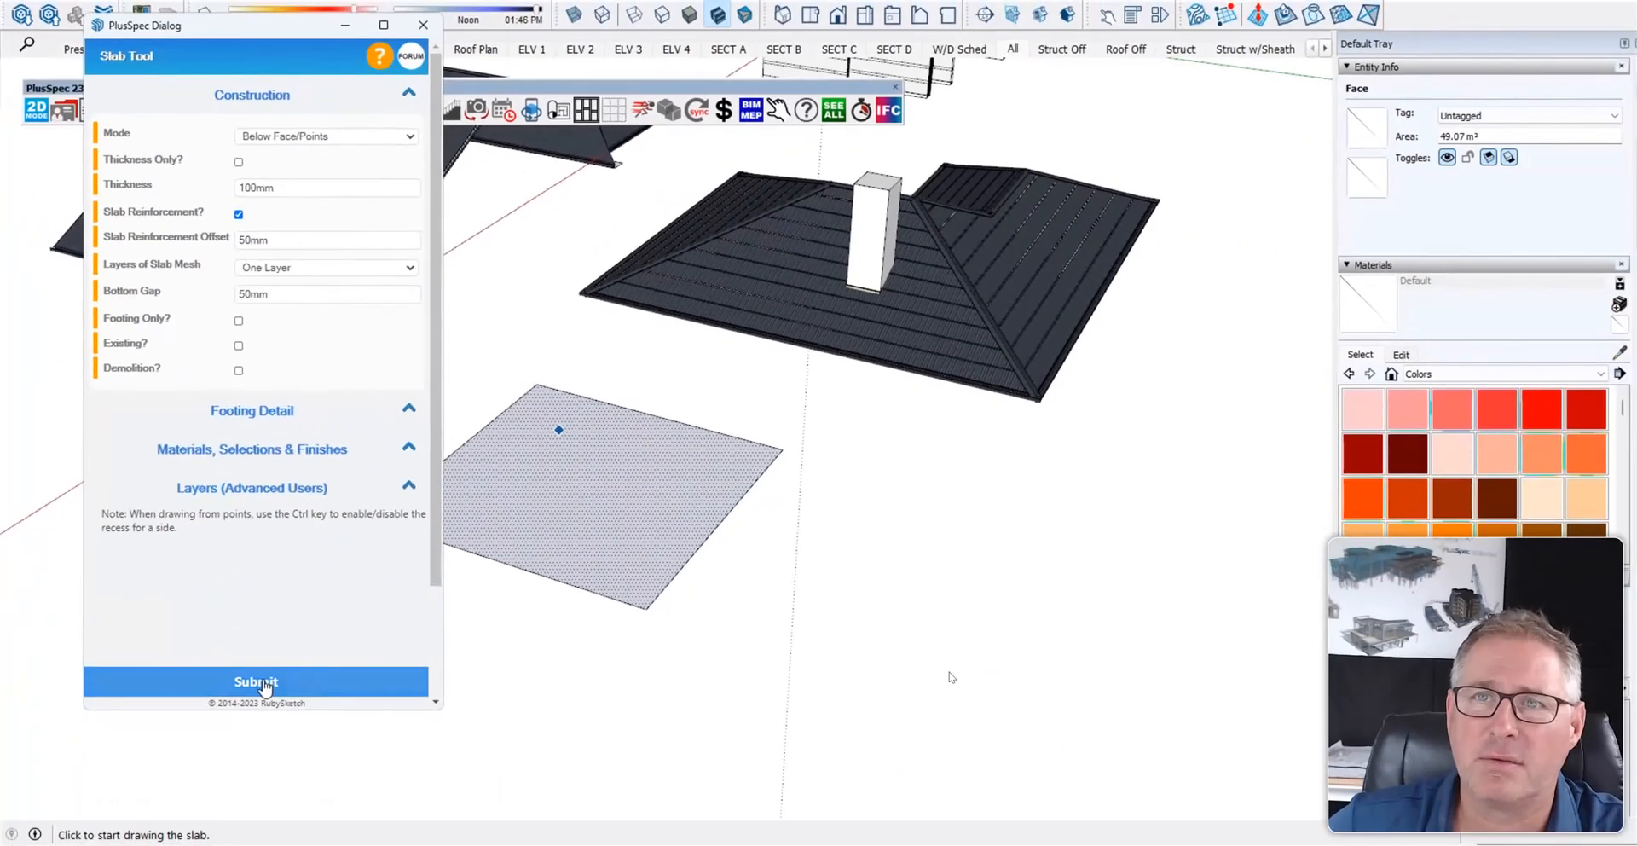
# - Create a 100 mm slab below the rectangle with one layer of reinforcement mesh, a 50 mm offset and a 50 mm bottom gap
pyautogui.click(264, 682)
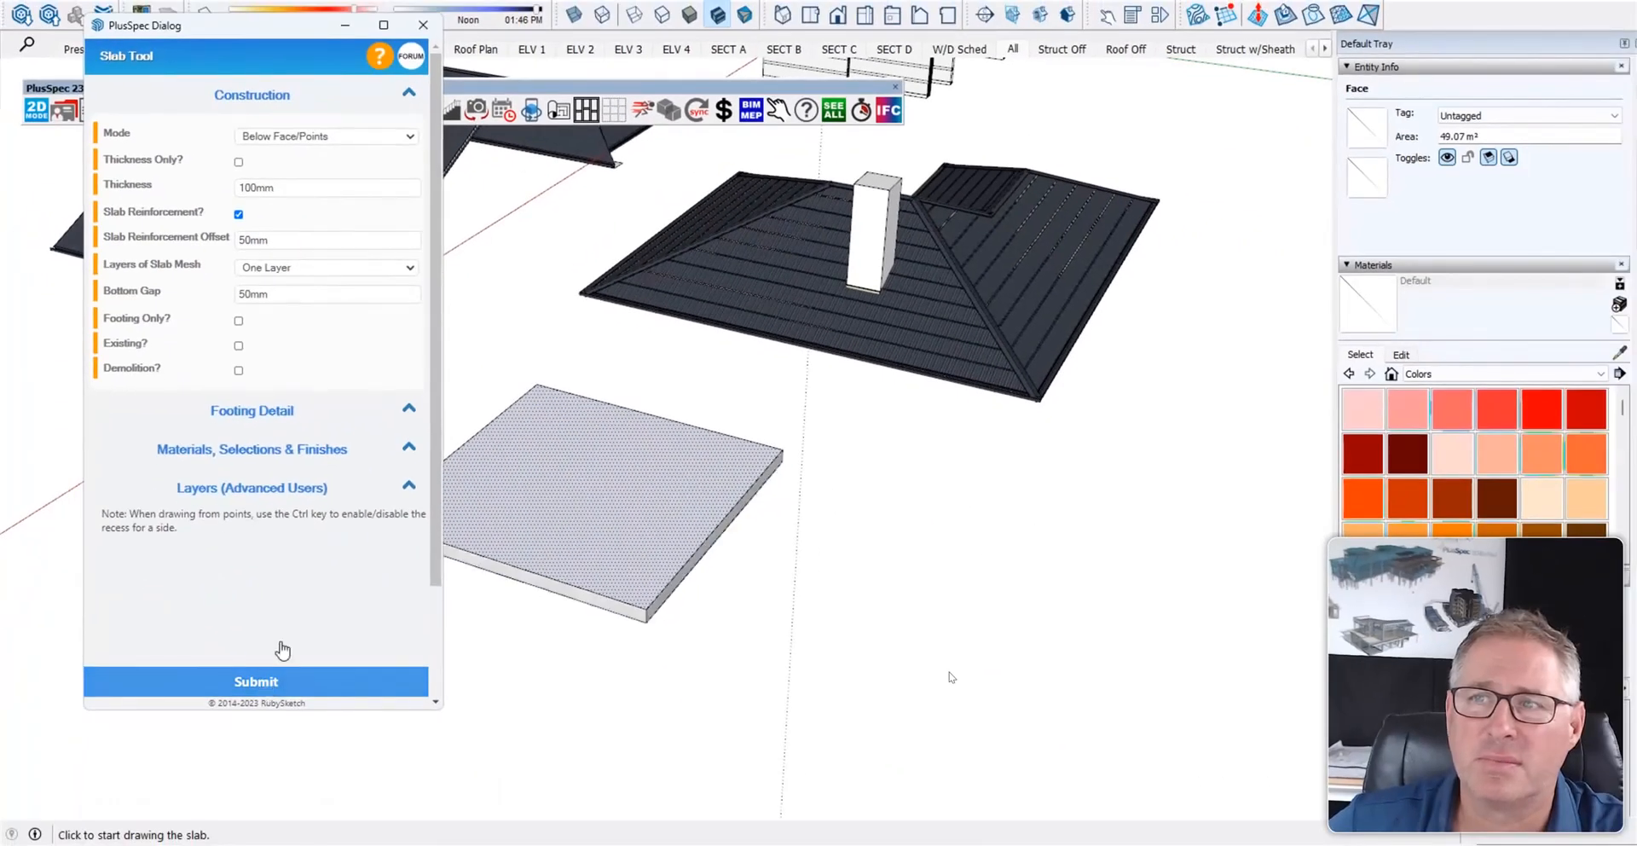
pyautogui.click(423, 25)
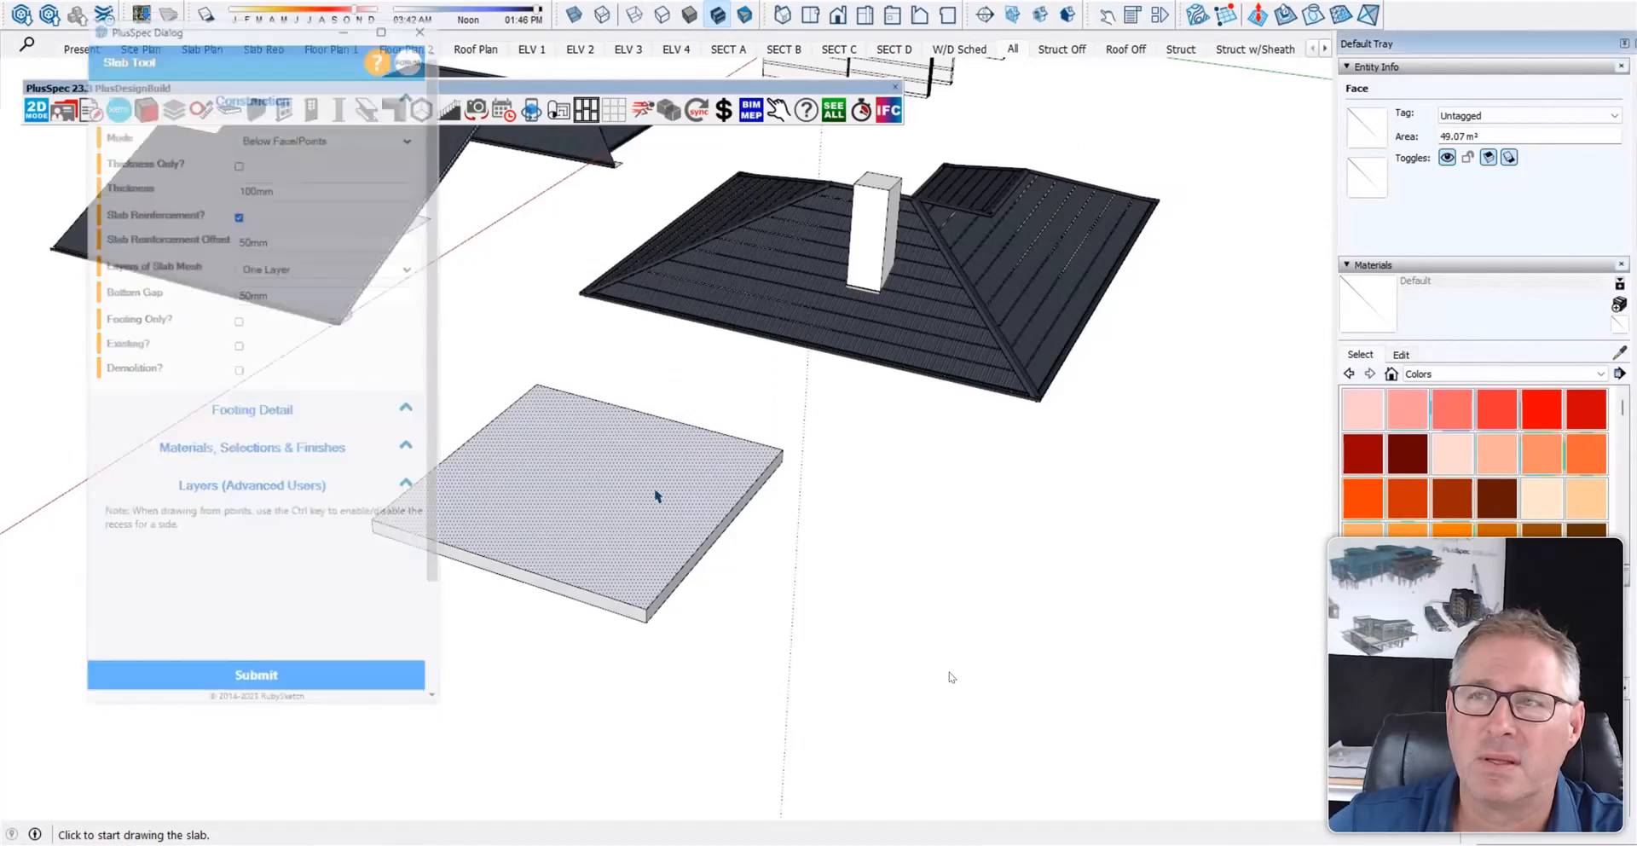
pyautogui.click(512, 154)
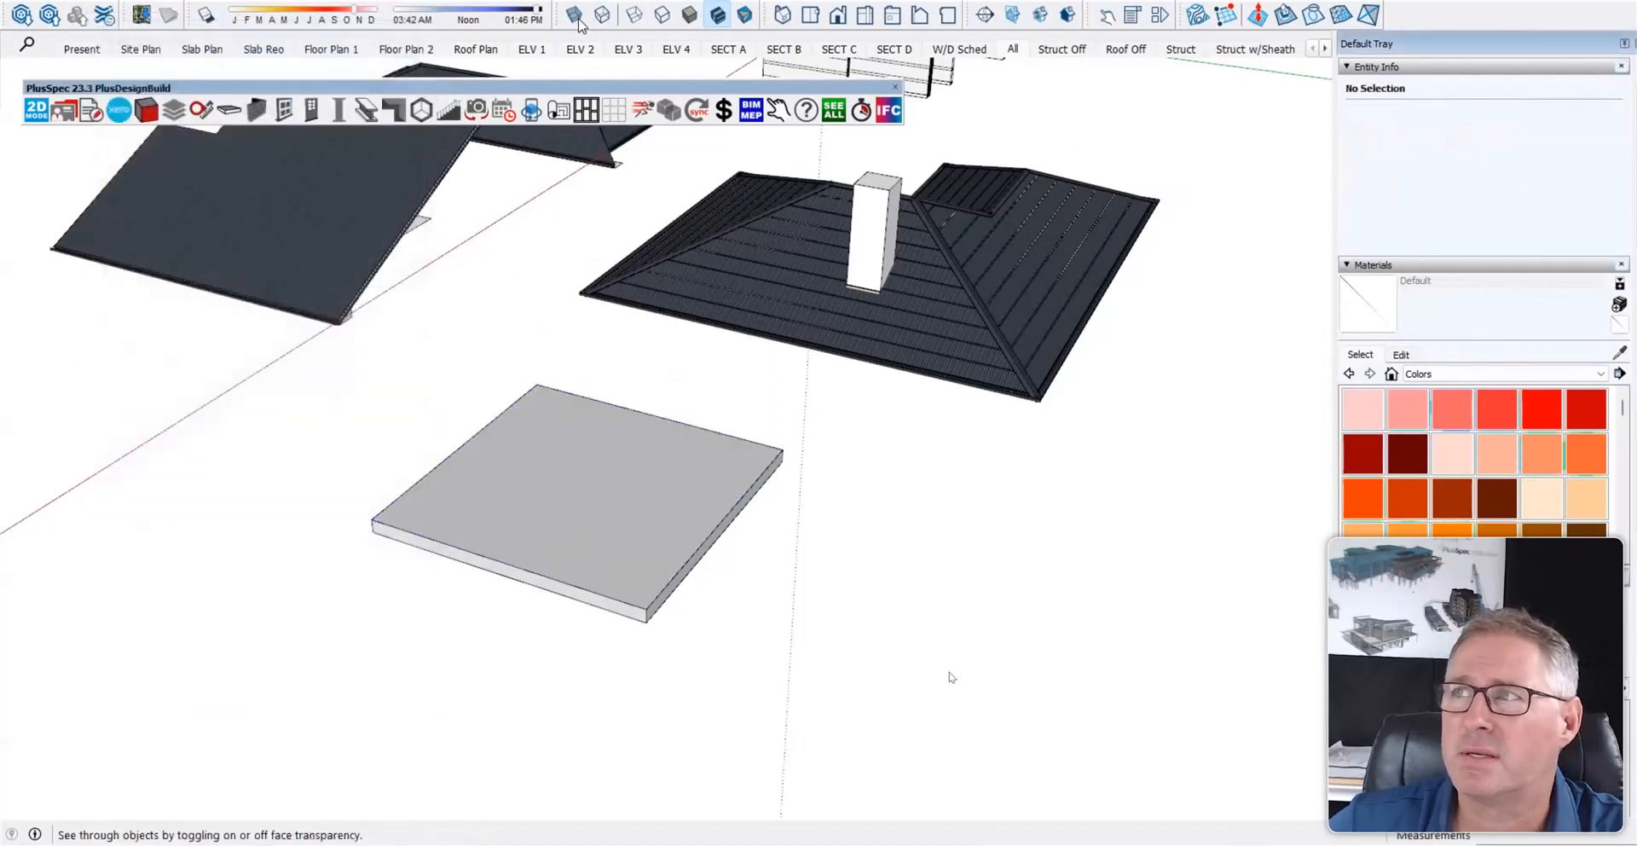
# - Turn on X-ray display and look closely at the reinforcement inside the slab's corner
pyautogui.click(576, 17)
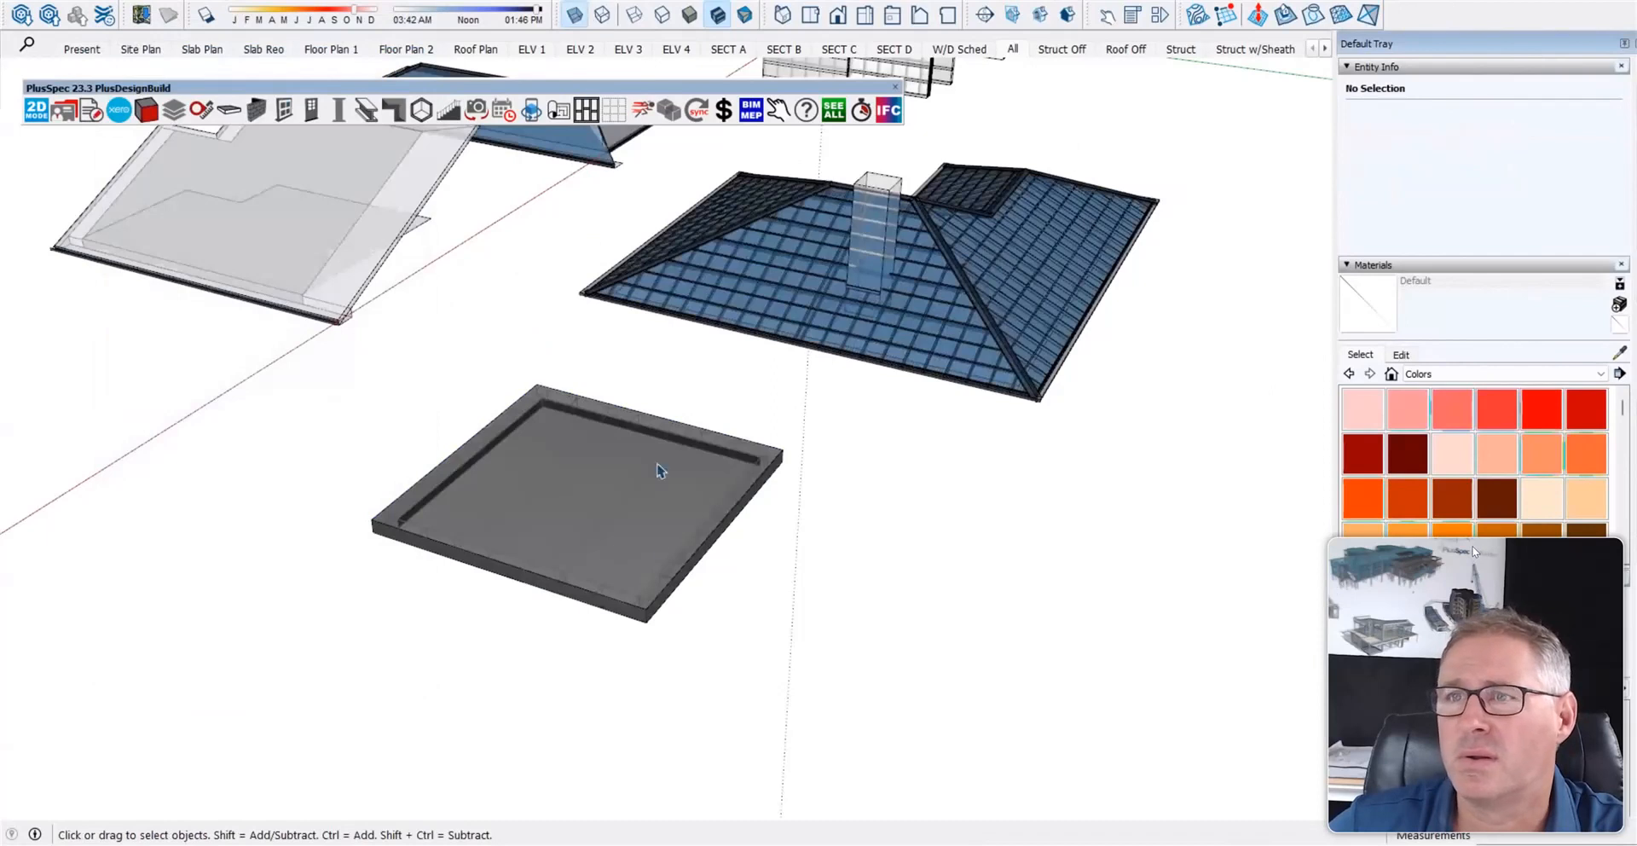
pyautogui.scroll(3, 635, 619)
pyautogui.scroll(5, 635, 620)
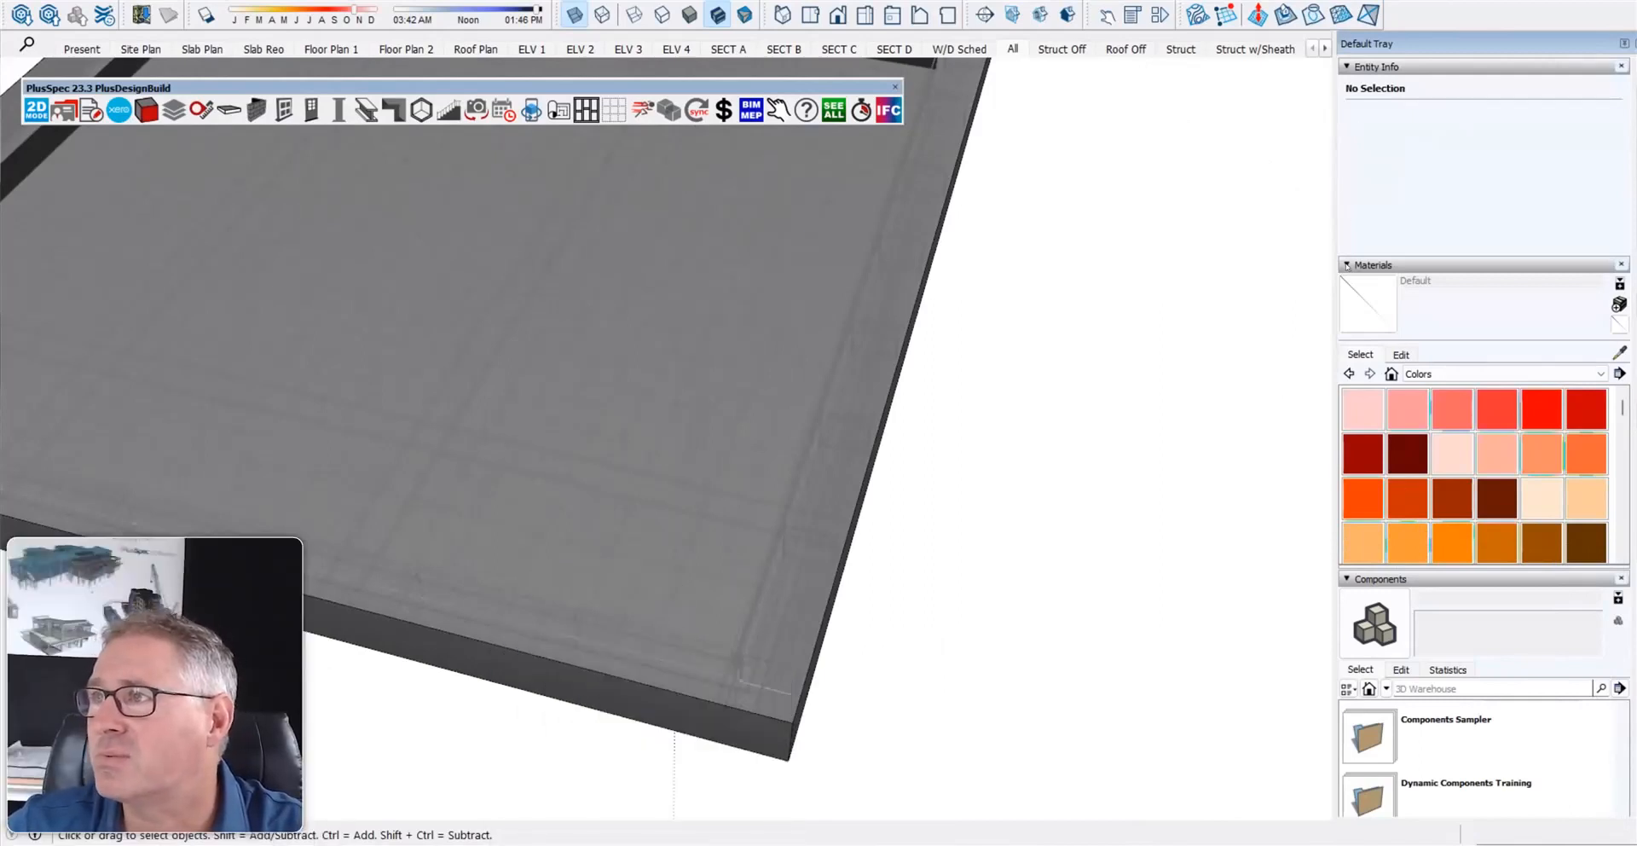
# - Hide the 16_SLAB tag in the 1 Floor folder to inspect the slab reinforcement alone, and show it again
pyautogui.click(1349, 266)
pyautogui.click(1349, 283)
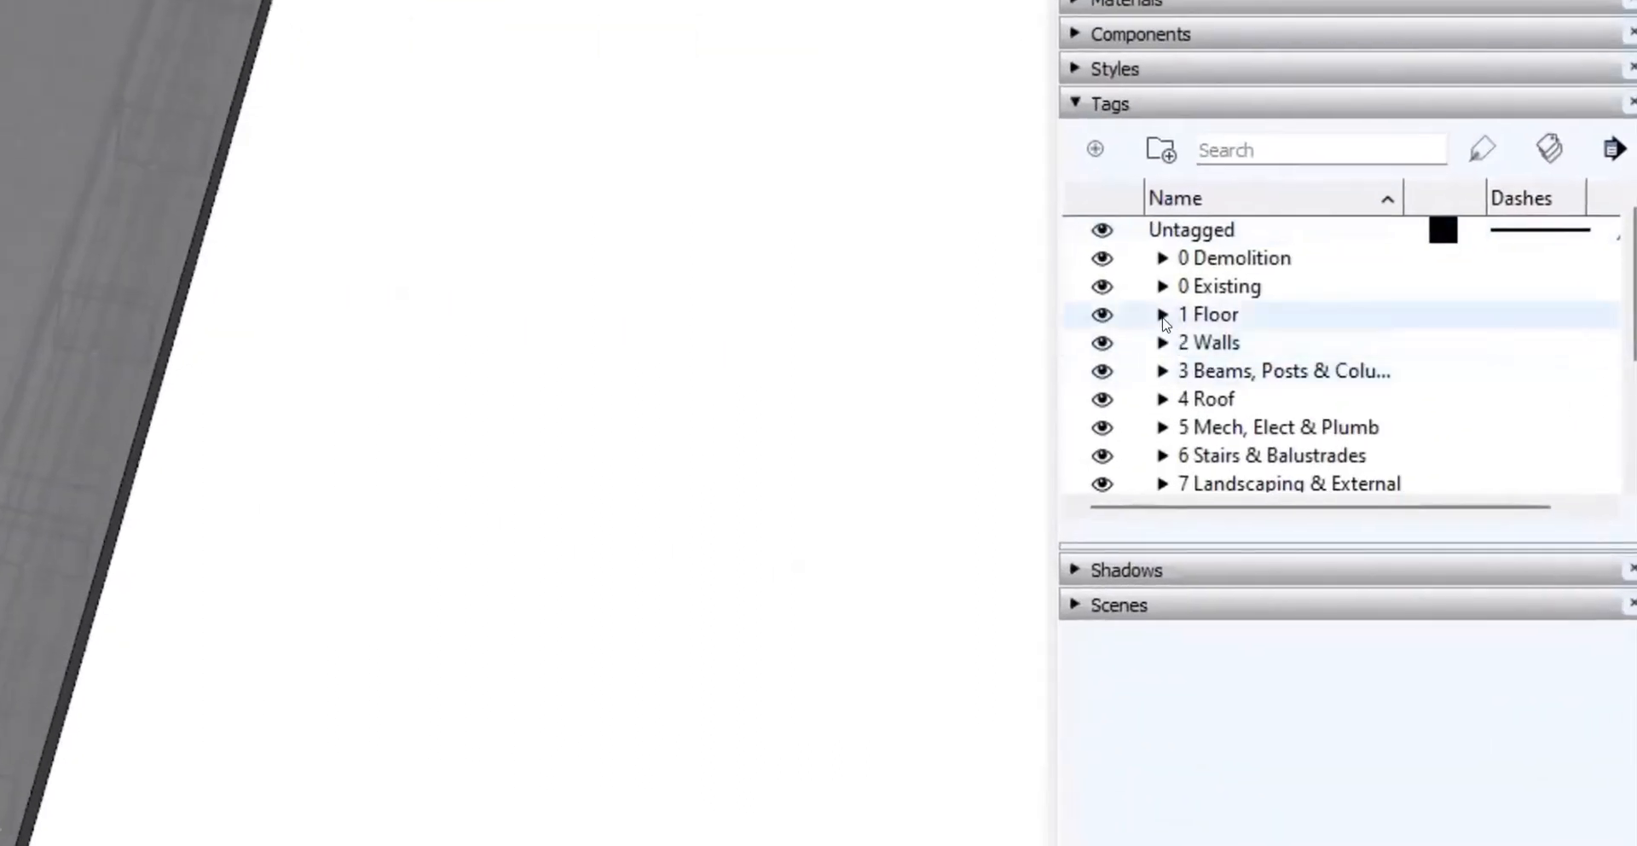
pyautogui.click(1163, 317)
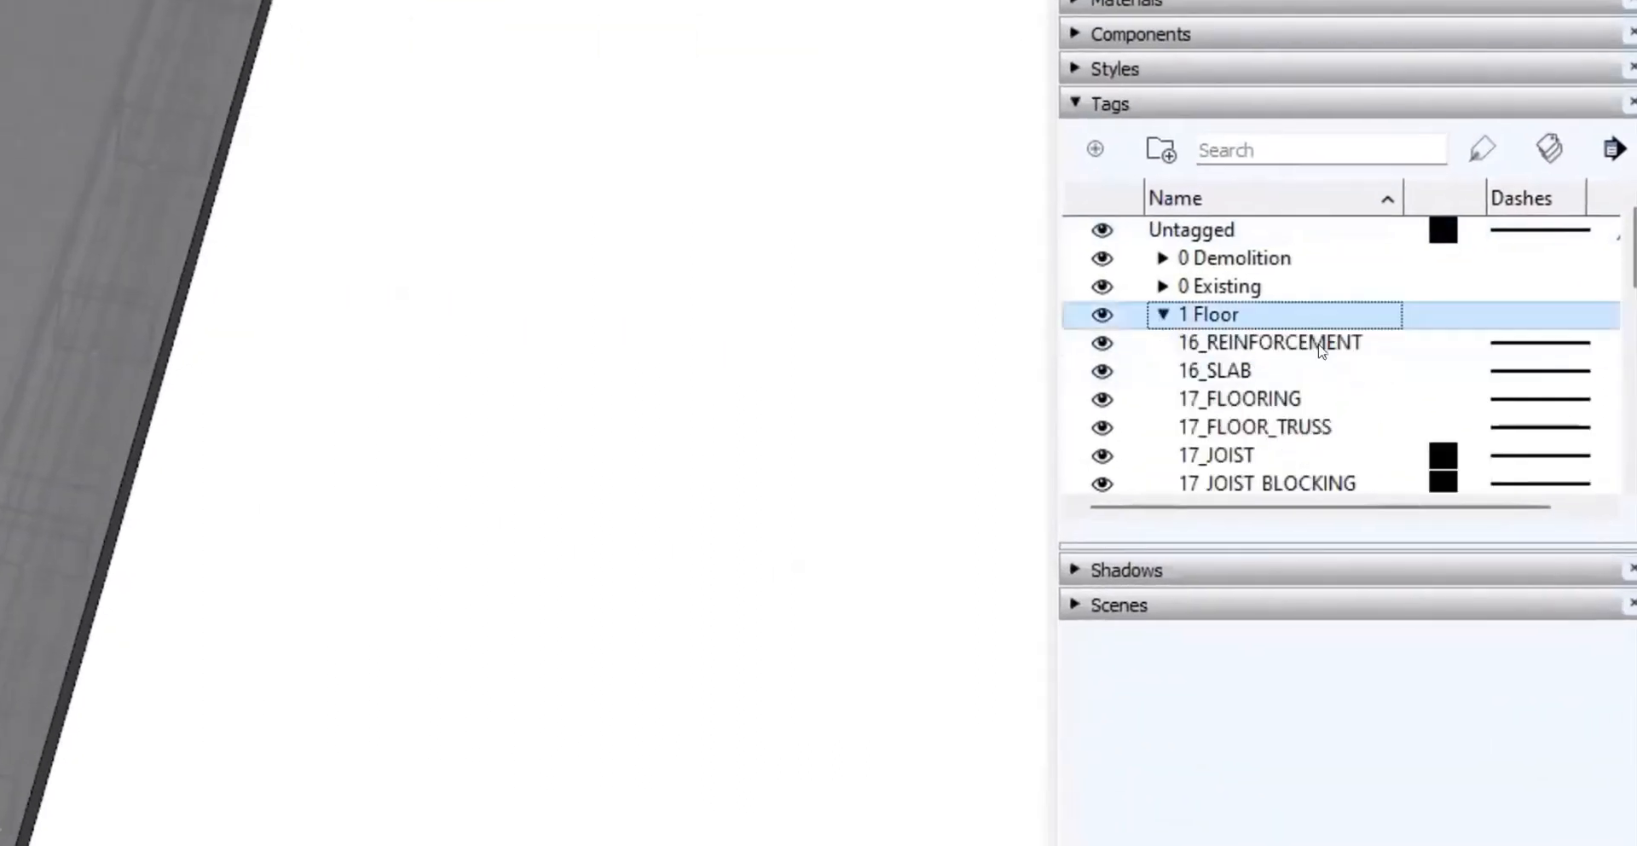
pyautogui.click(1103, 373)
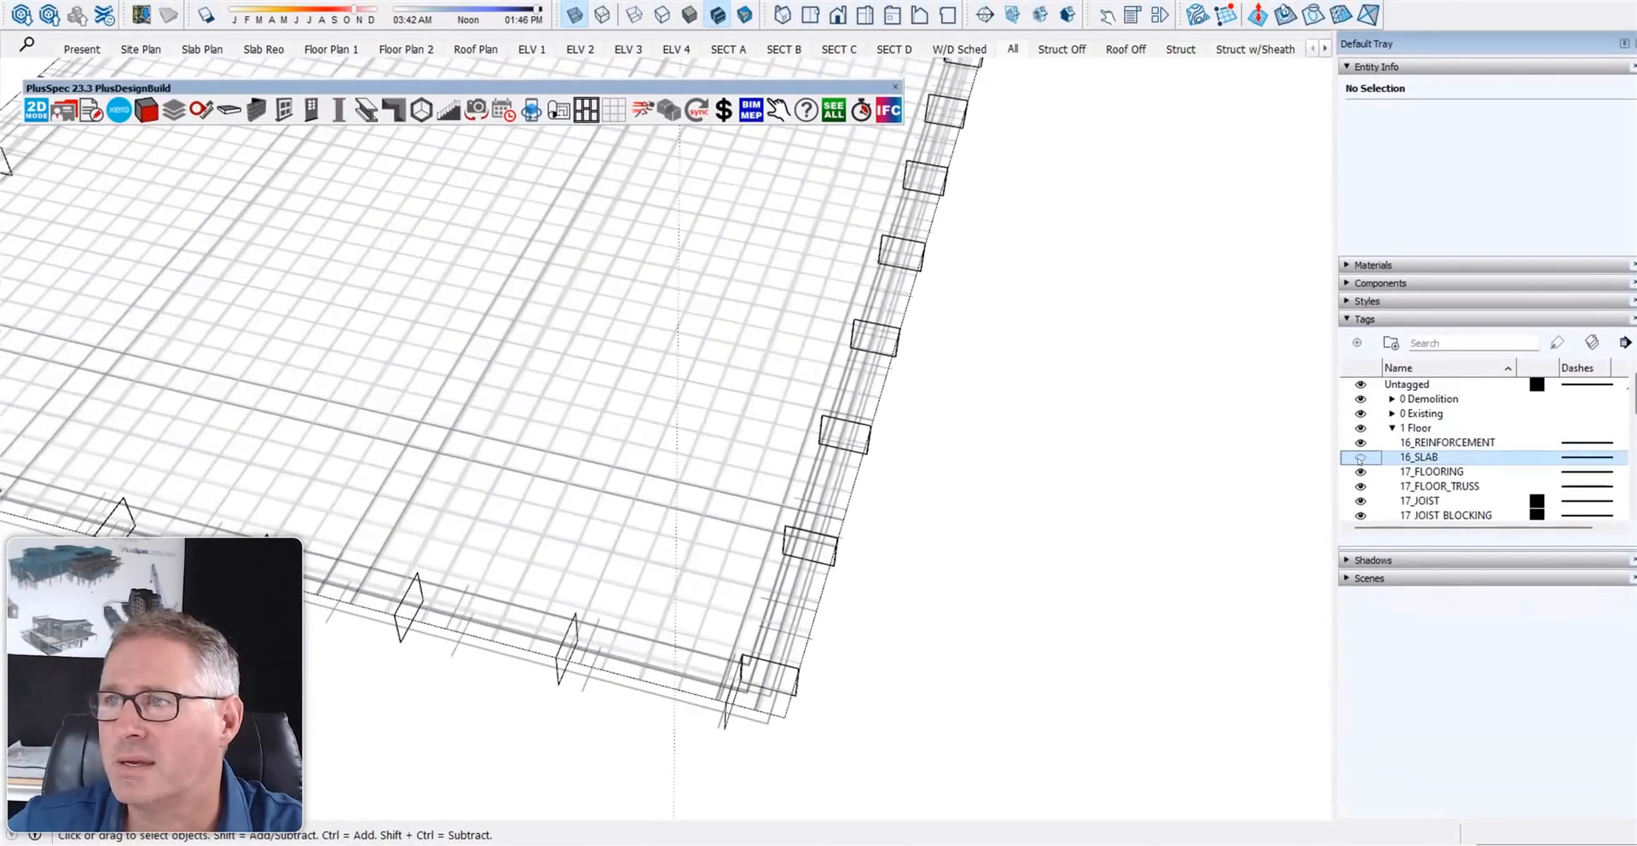
pyautogui.click(1102, 372)
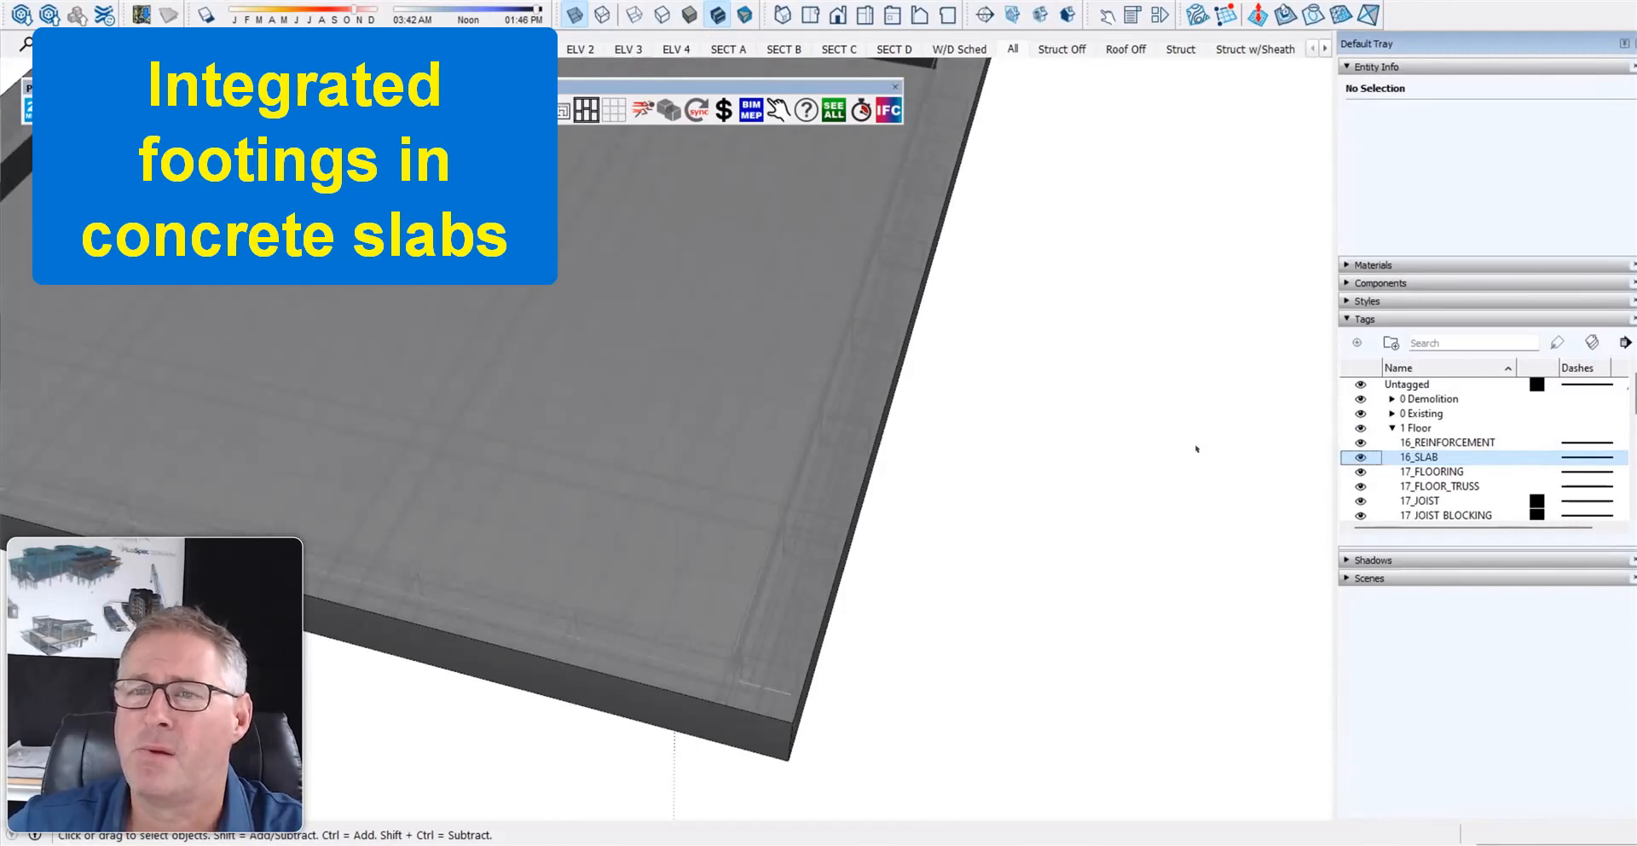
# - Turn off X-ray display and start adding a custom footing, 350 mm deep and 400 mm wide, with reinforcement, to the slab
pyautogui.scroll(-6, 862, 267)
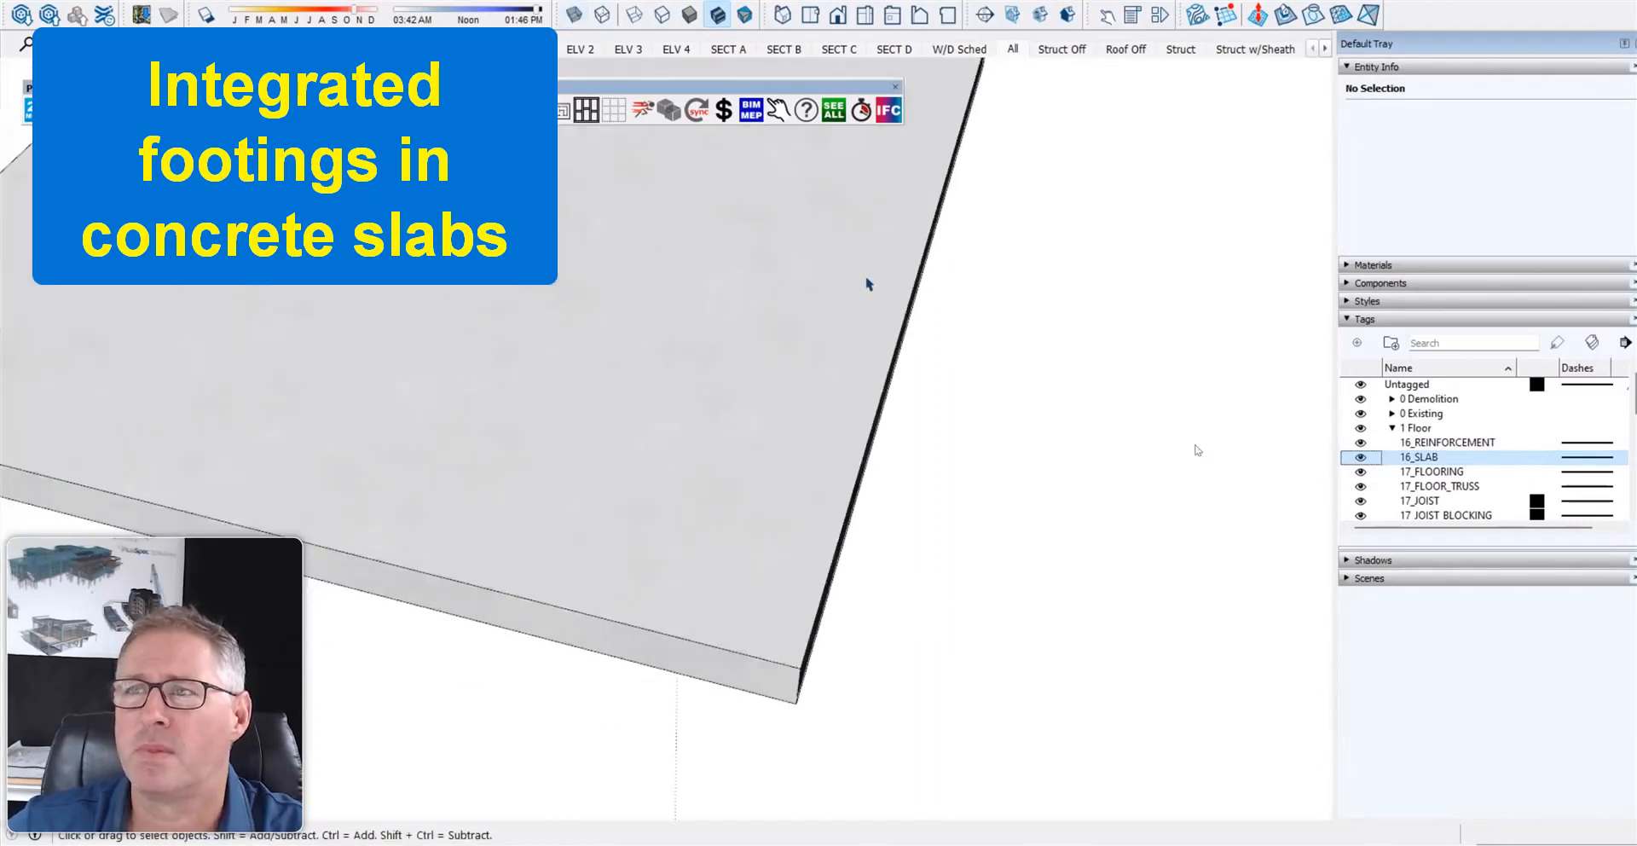
pyautogui.moveTo(764, 344); pyautogui.dragTo(827, 321, button='middle')
pyautogui.scroll(3, 831, 324)
pyautogui.rightClick(830, 274)
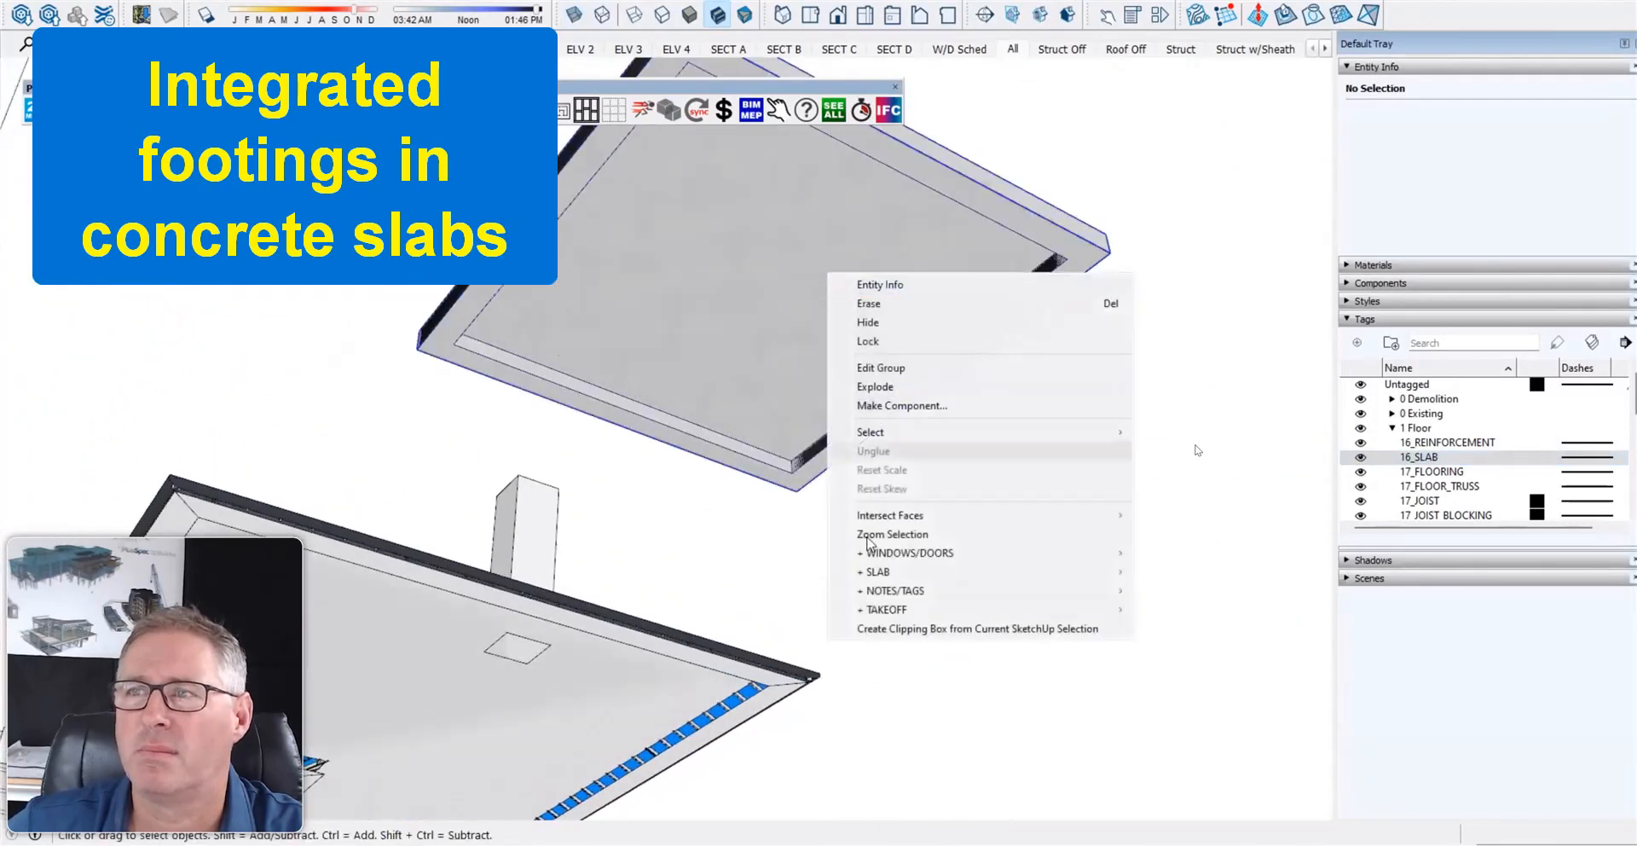
pyautogui.moveTo(938, 572)
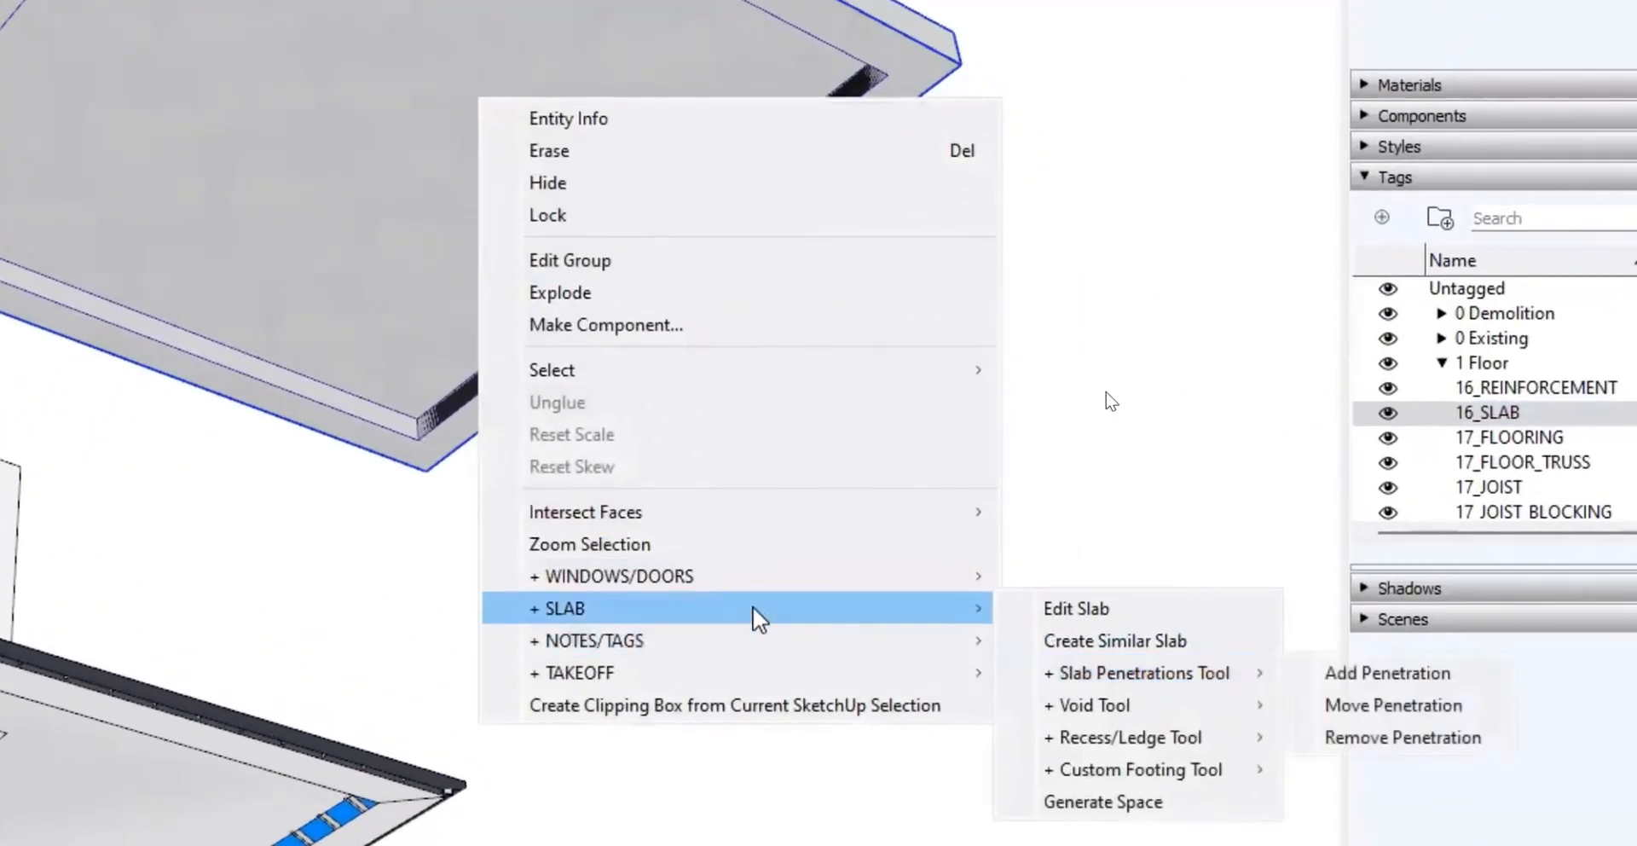
pyautogui.moveTo(1181, 772)
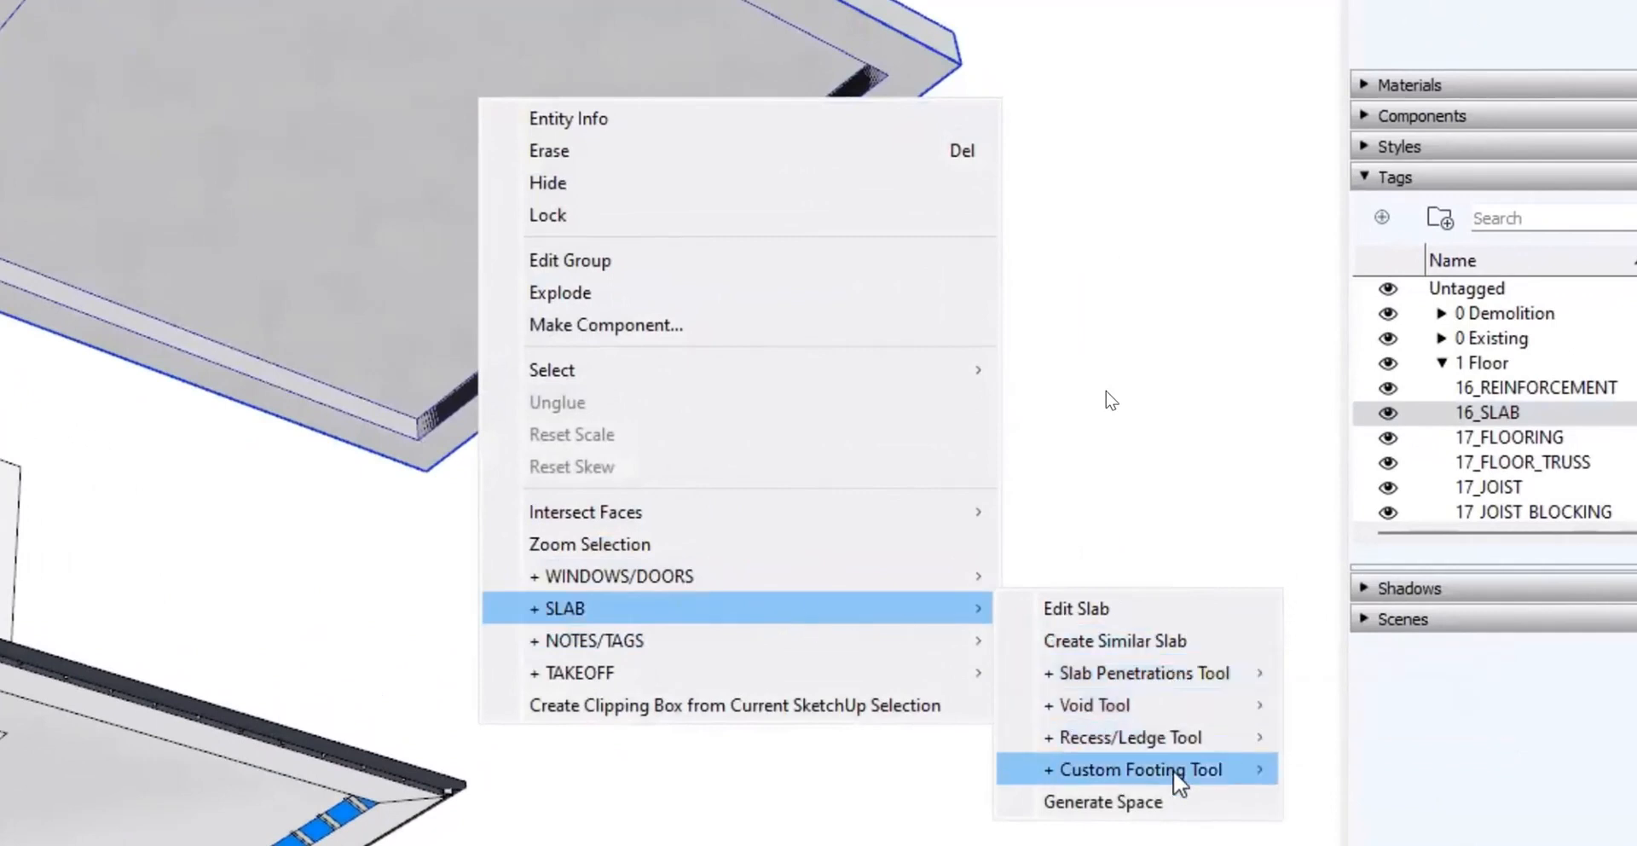
pyautogui.click(1339, 765)
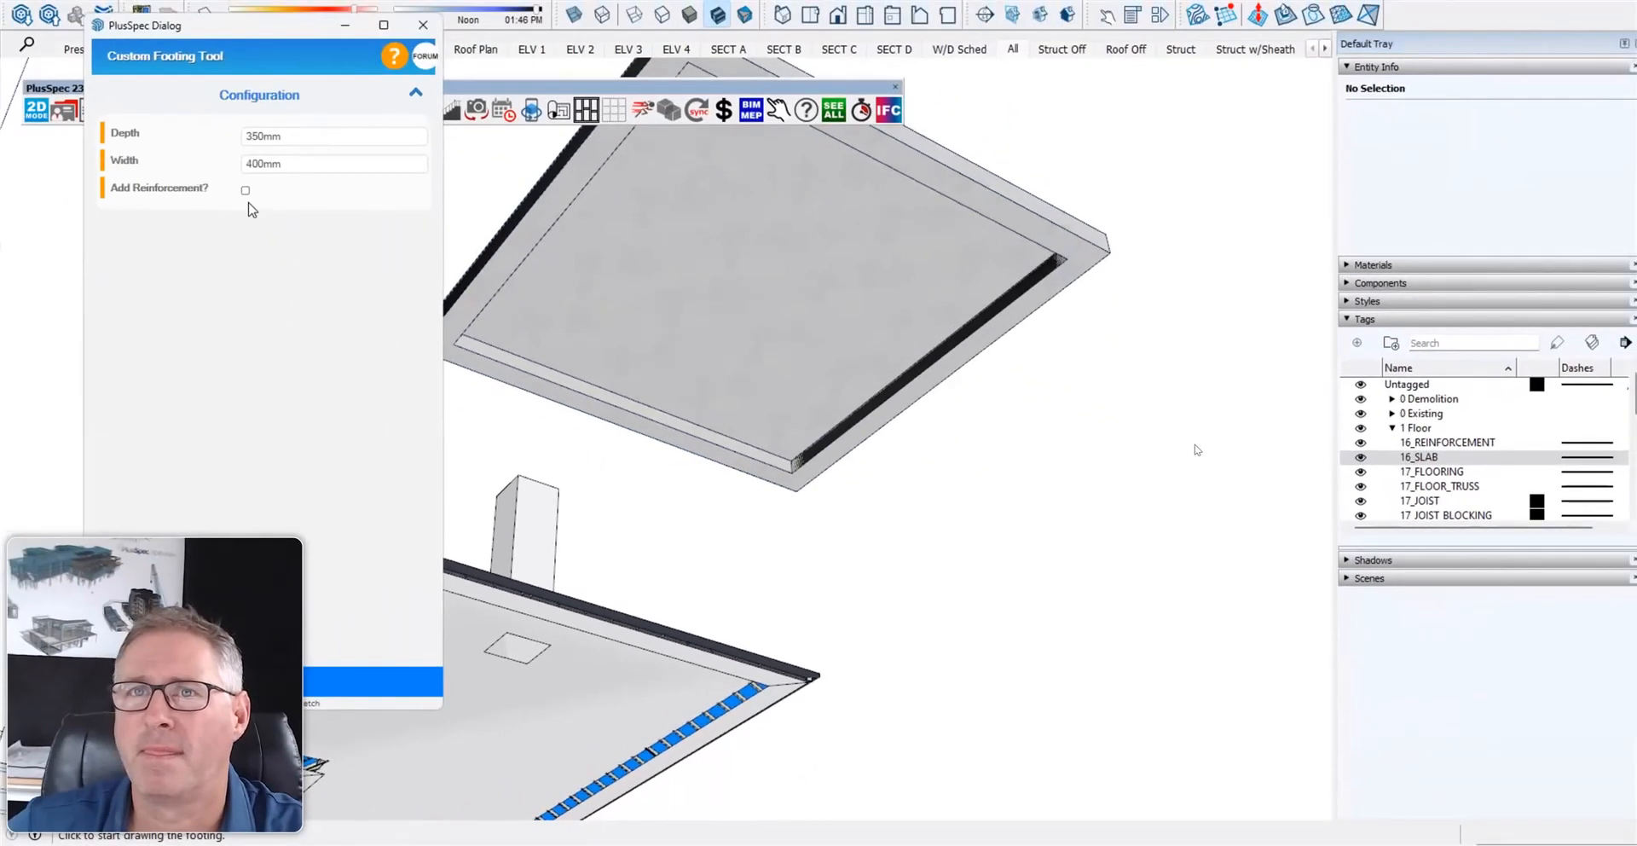
pyautogui.click(245, 190)
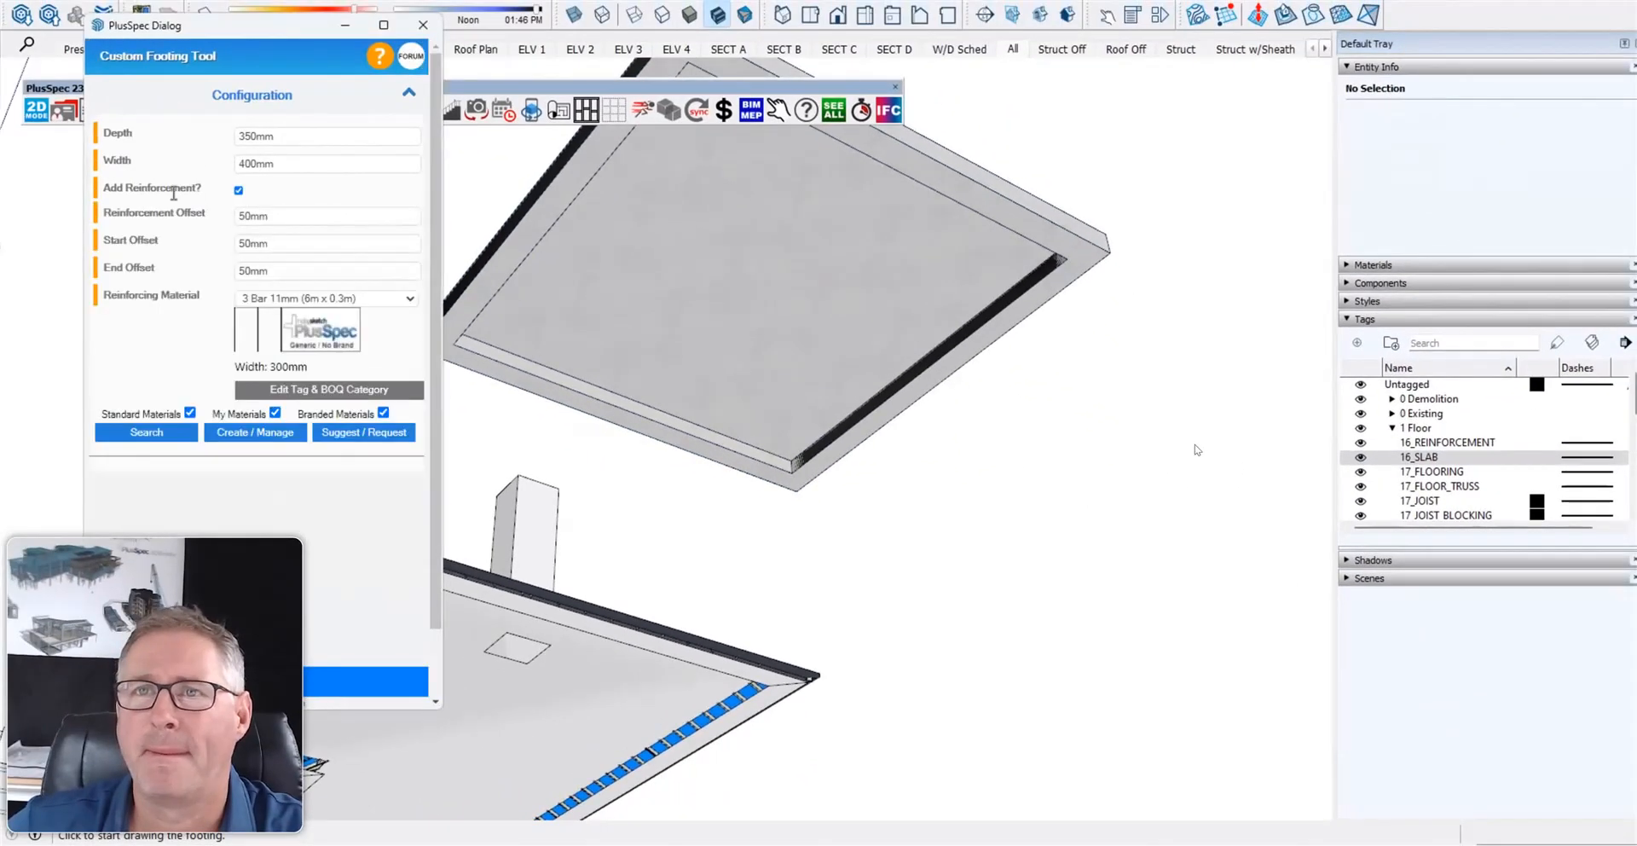
# - Draw a straight footing about 6205 mm long across the slab's underside, from one edge beam to the opposite one
pyautogui.scroll(2, 913, 367)
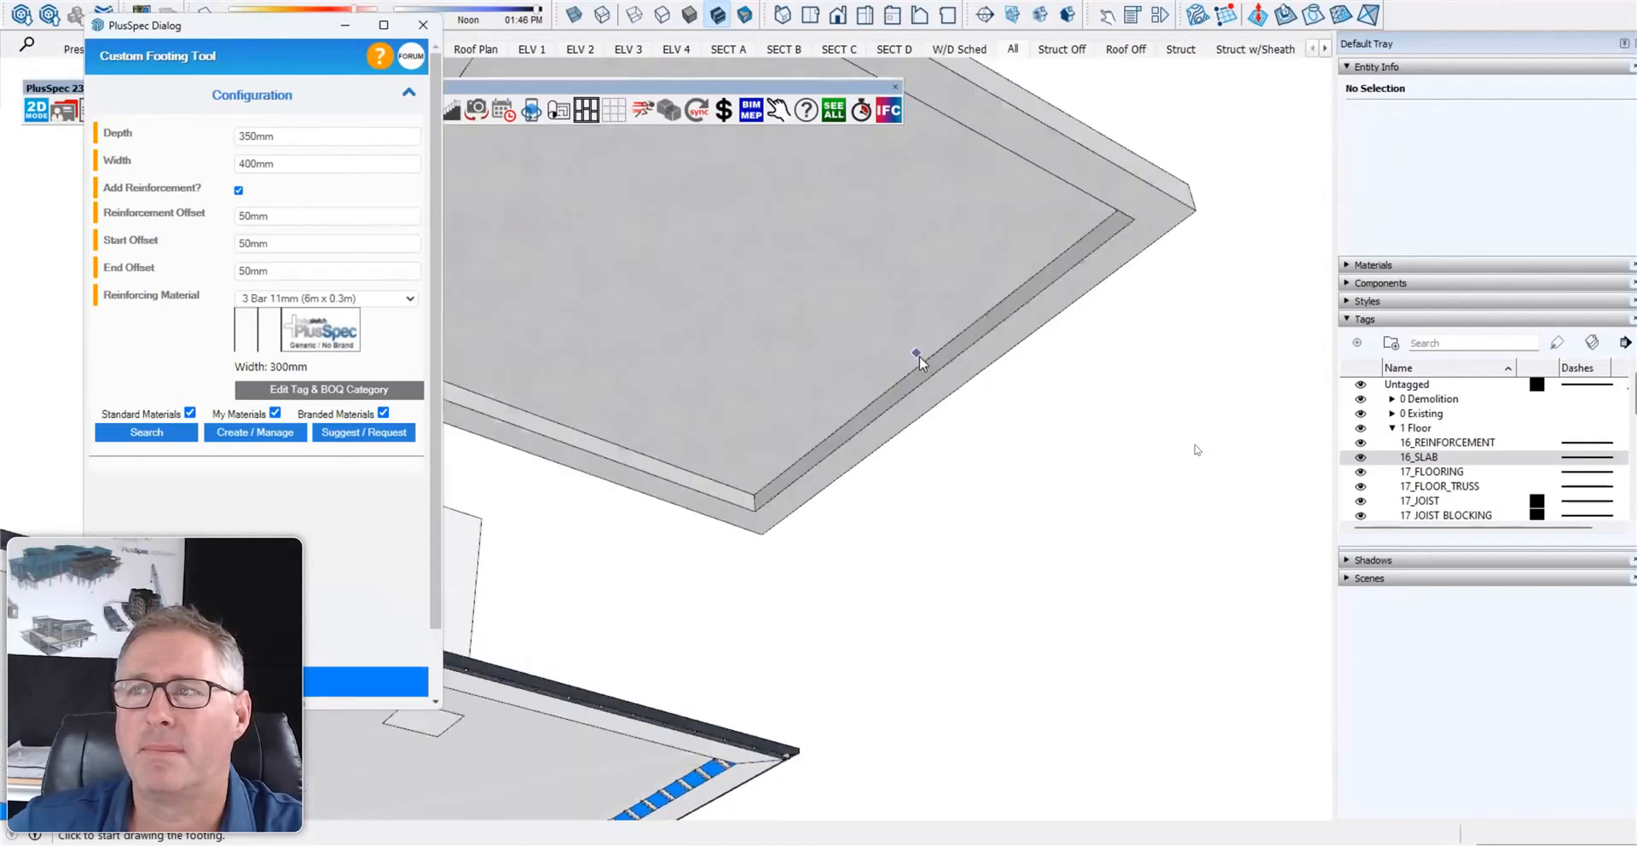
pyautogui.click(968, 333)
pyautogui.moveTo(894, 307); pyautogui.dragTo(580, 328, button='middle')
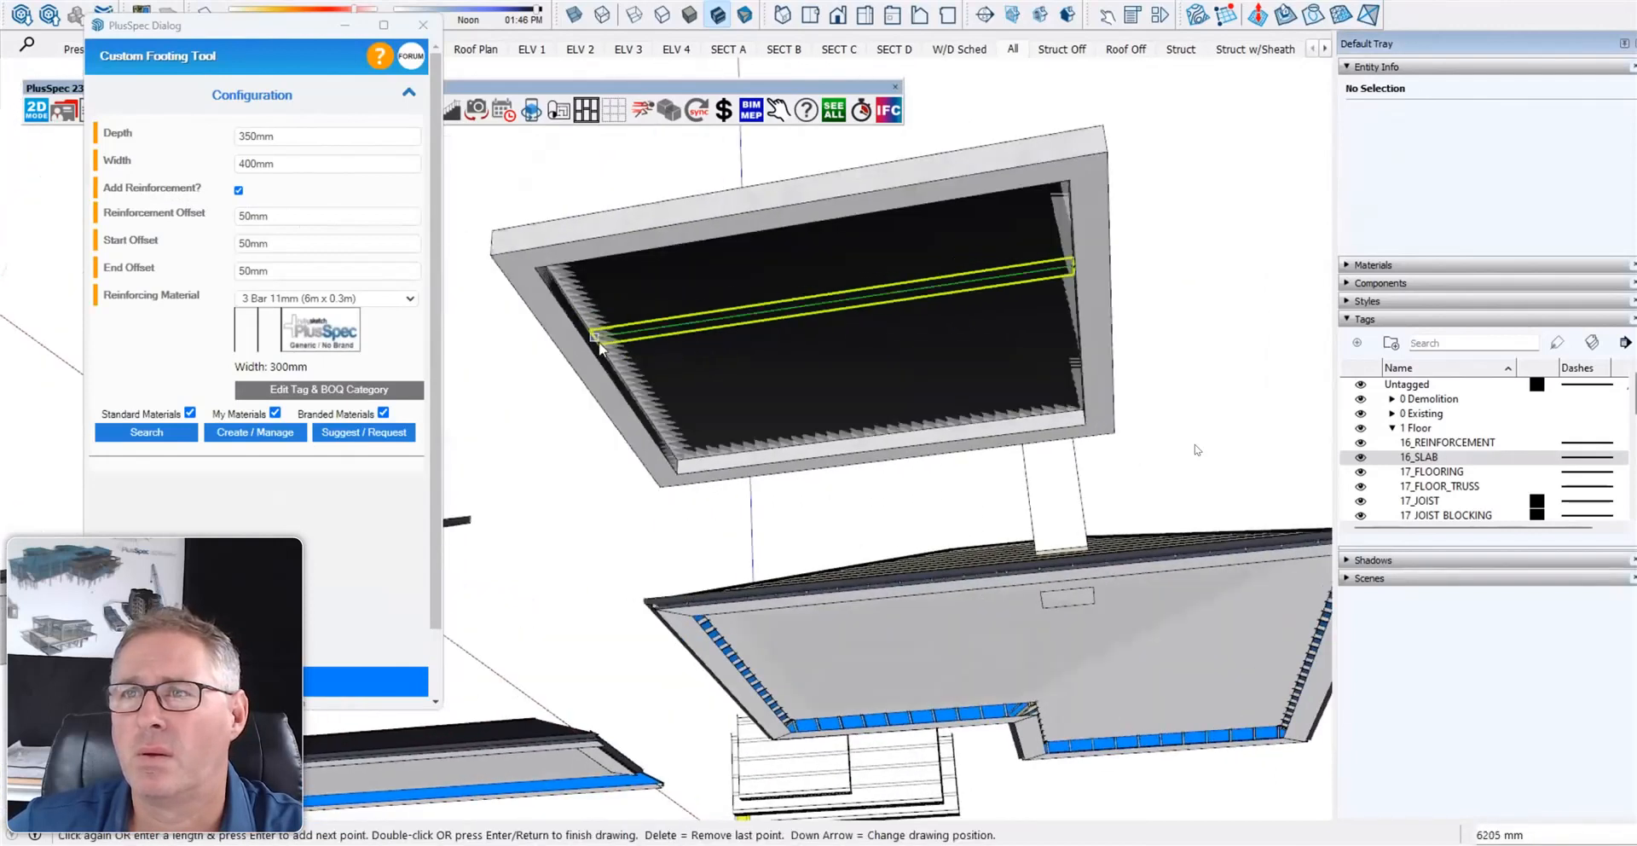
pyautogui.scroll(2, 589, 335)
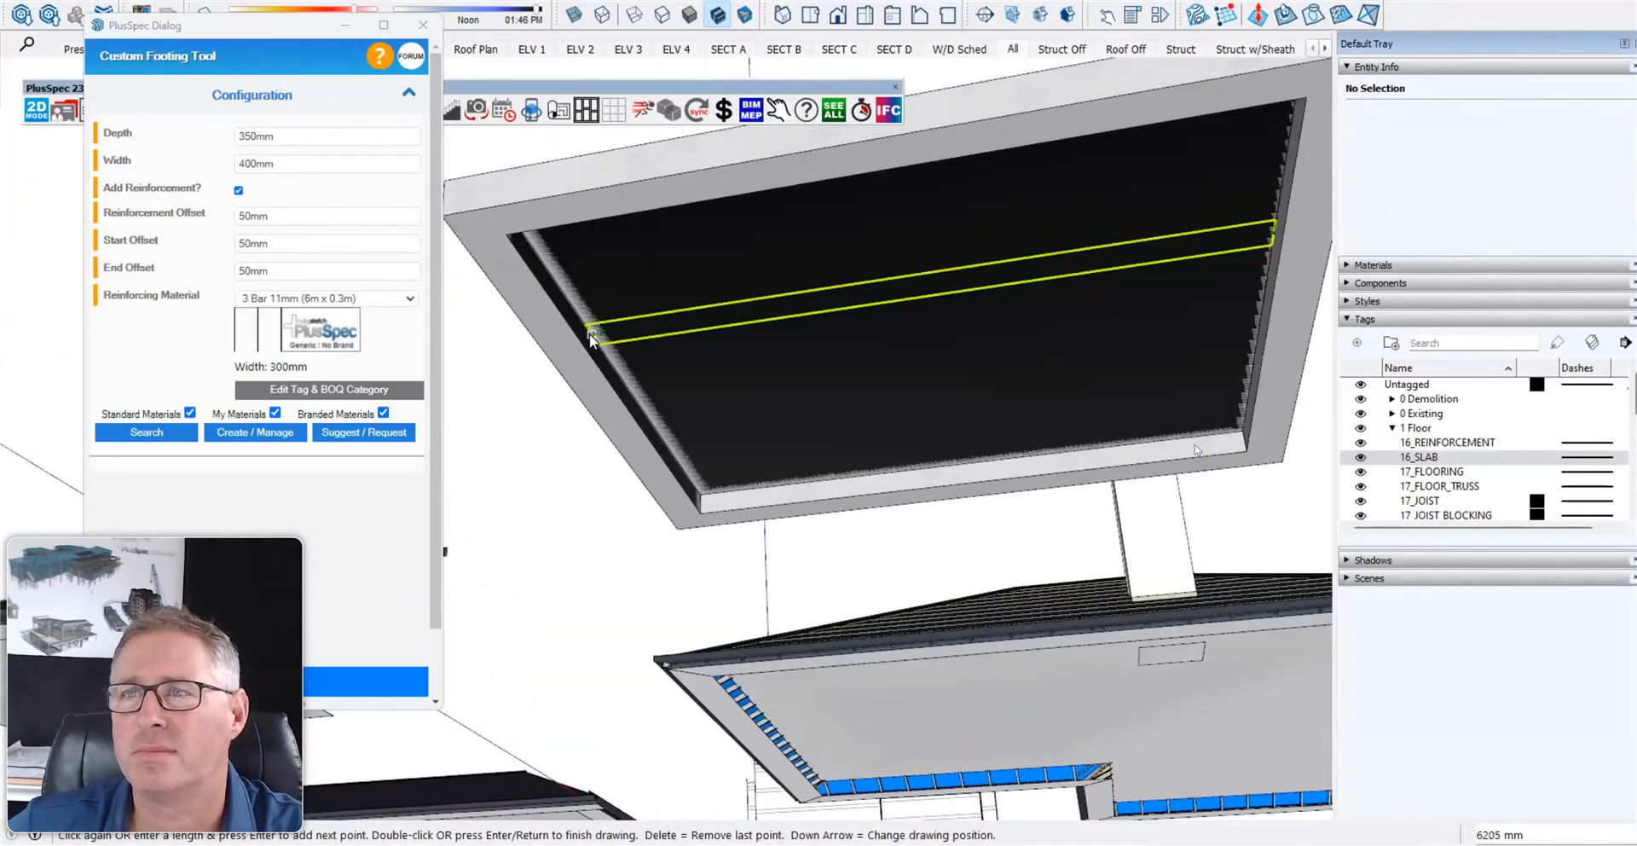
pyautogui.doubleClick(590, 340)
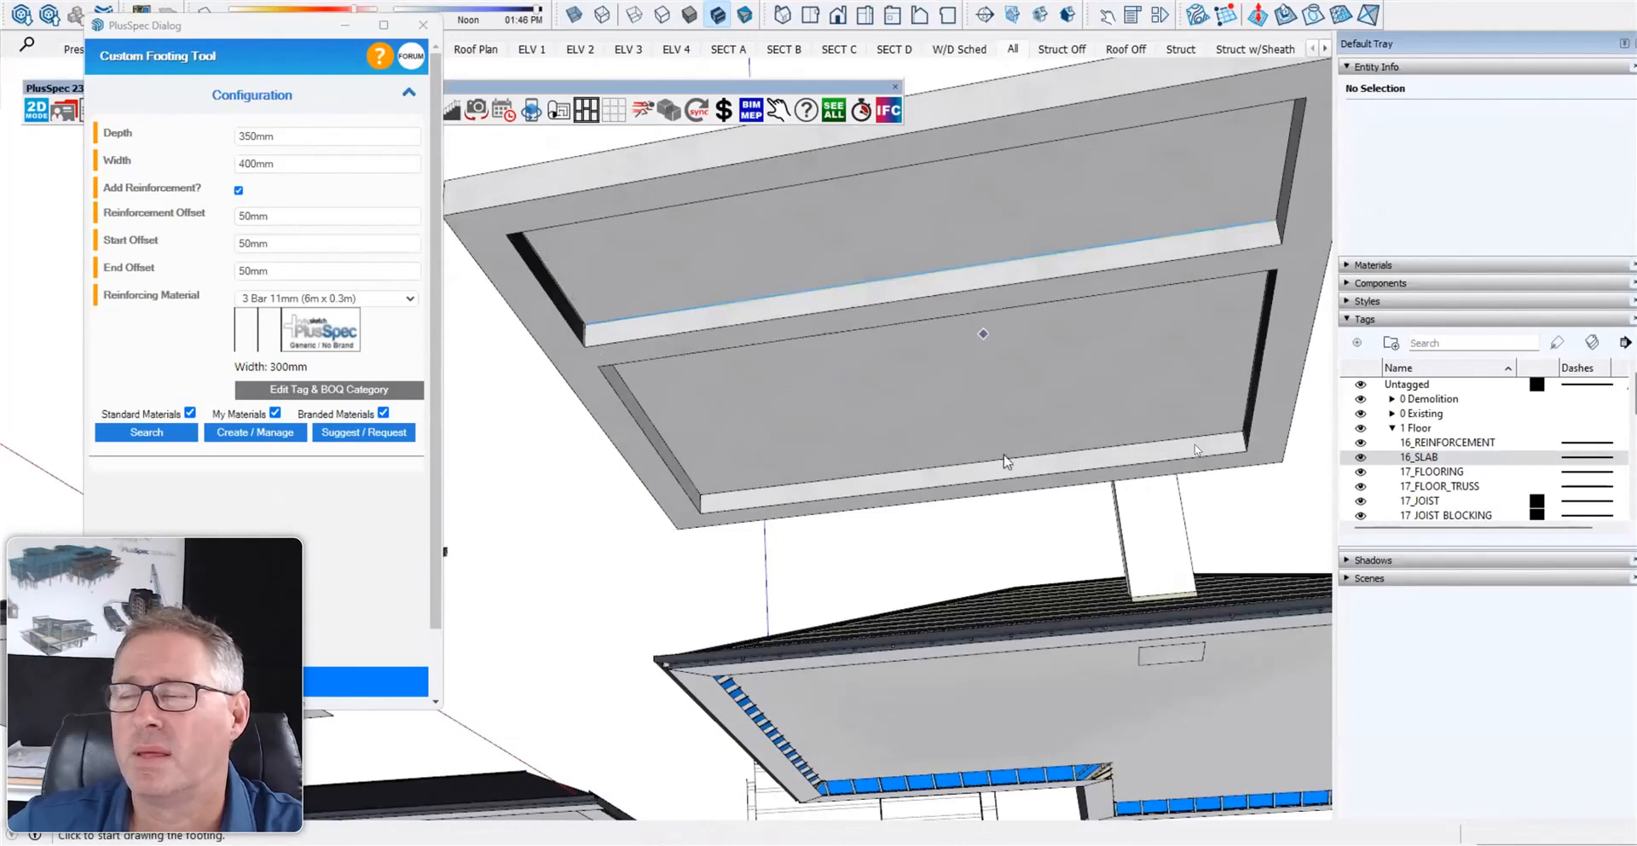
# - Draw an L-shaped footing from the slab's edge beam, with legs about 2.4 m and 2.2 m long, and close the footing settings
pyautogui.moveTo(863, 380); pyautogui.dragTo(976, 480, button='middle')
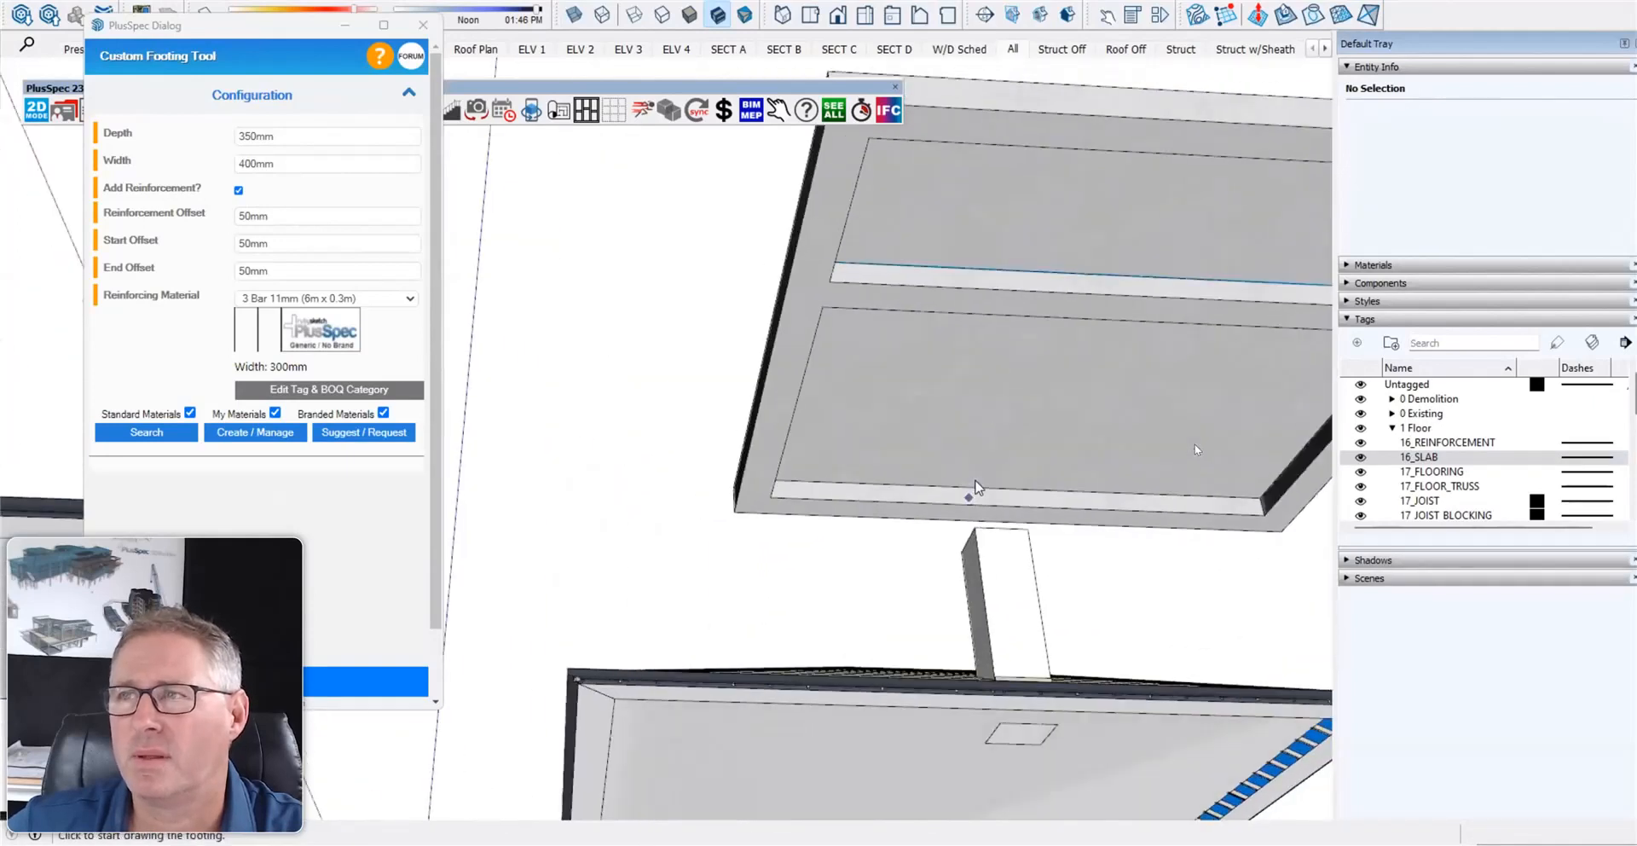
pyautogui.click(973, 484)
pyautogui.click(1033, 377)
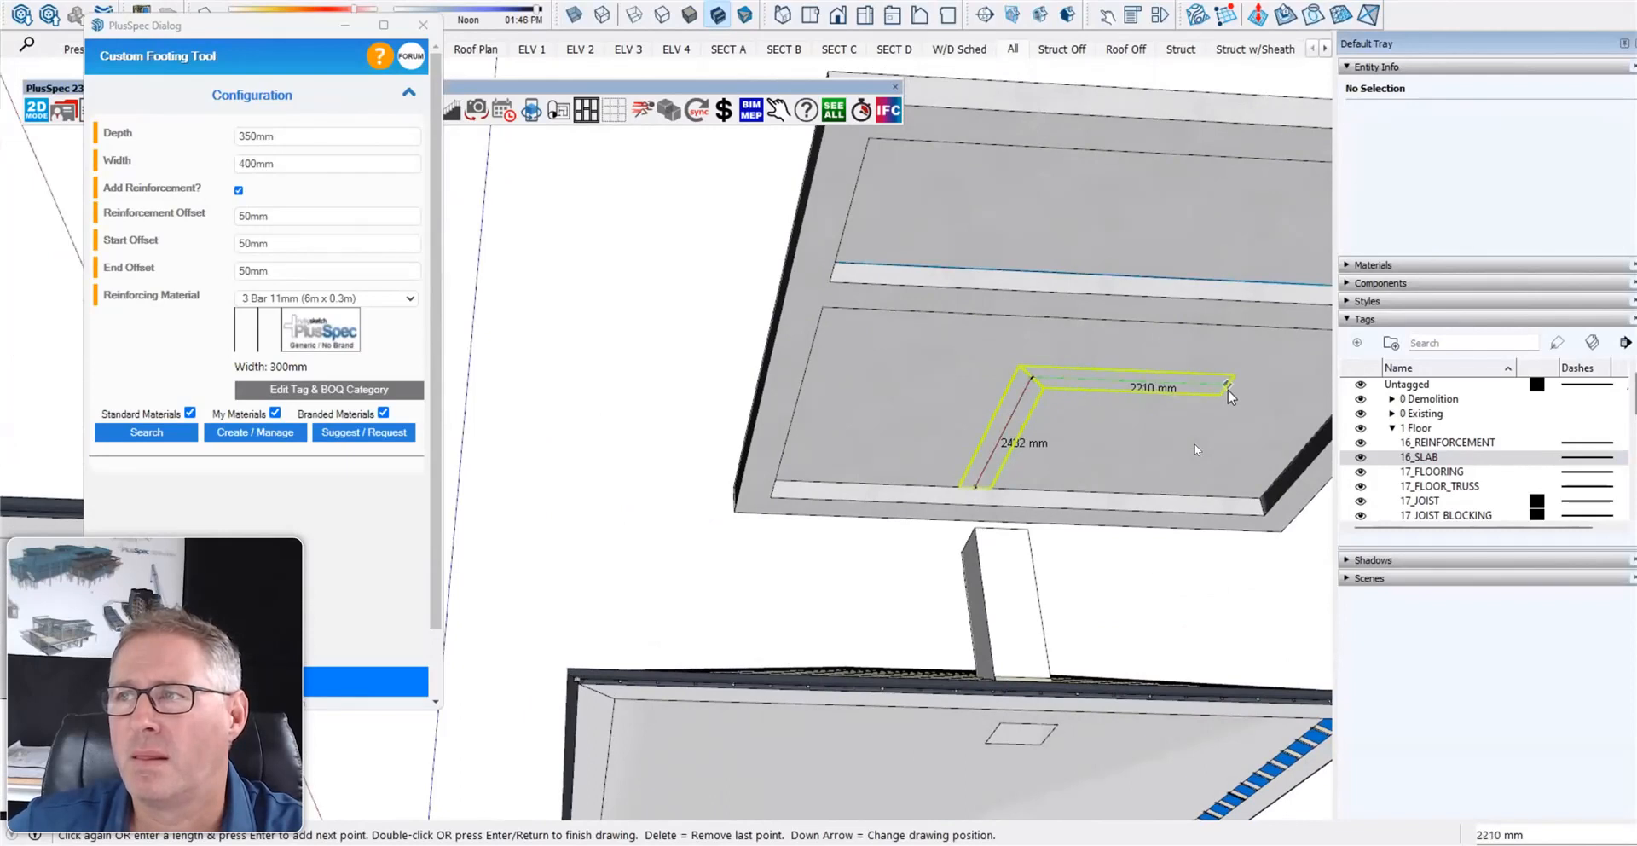
pyautogui.keyDown('shift'); pyautogui.moveTo(1228, 395); pyautogui.dragTo(1068, 385, button='middle'); pyautogui.keyUp('shift')
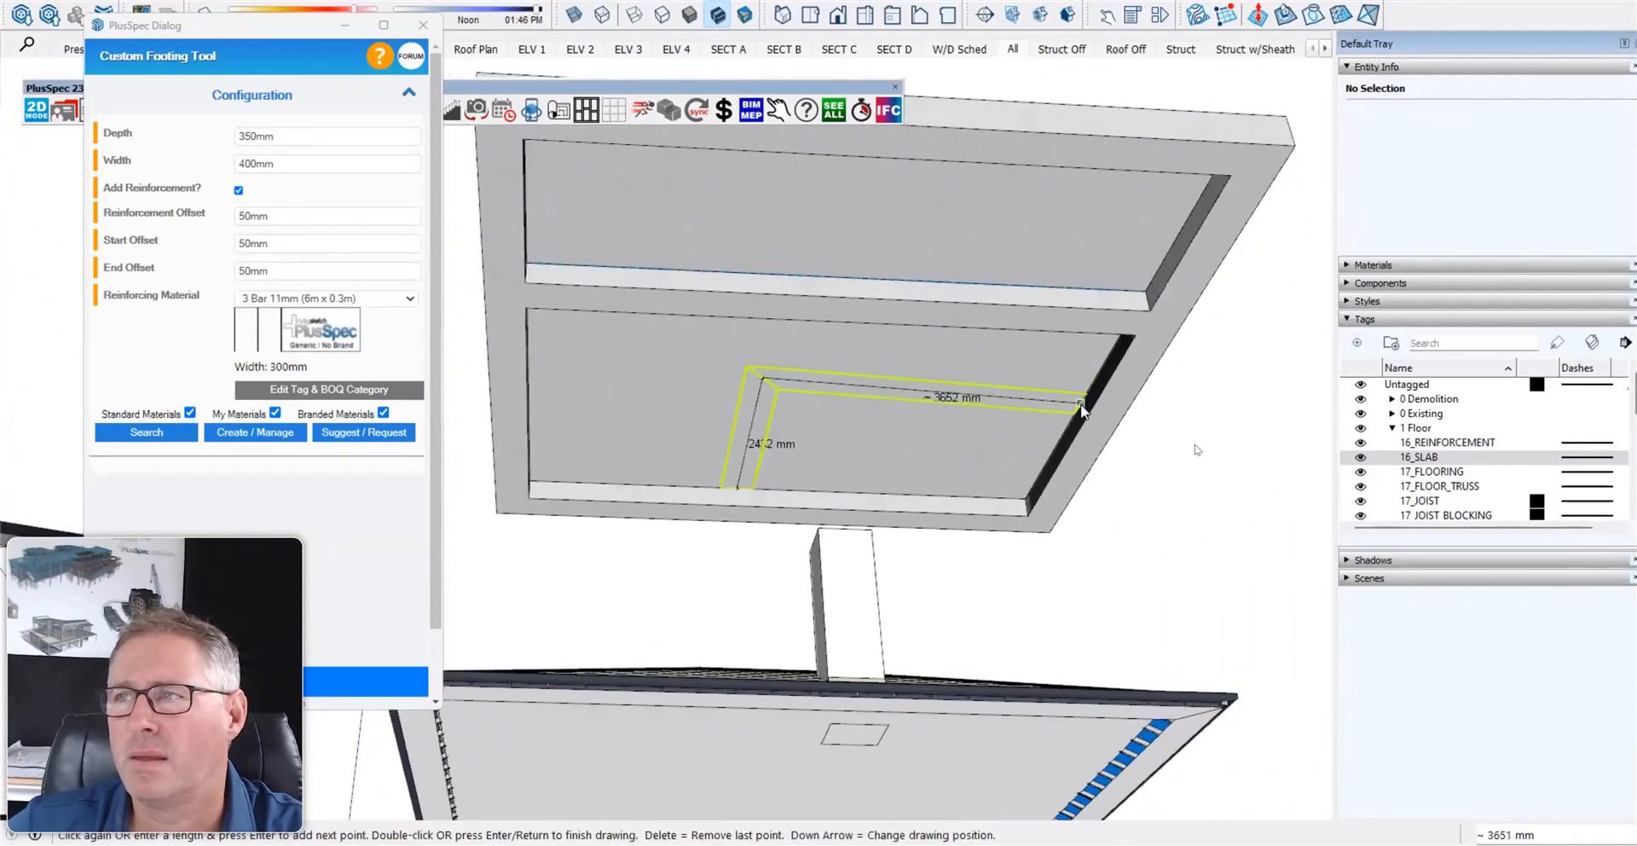
pyautogui.click(956, 395)
pyautogui.press('Return')
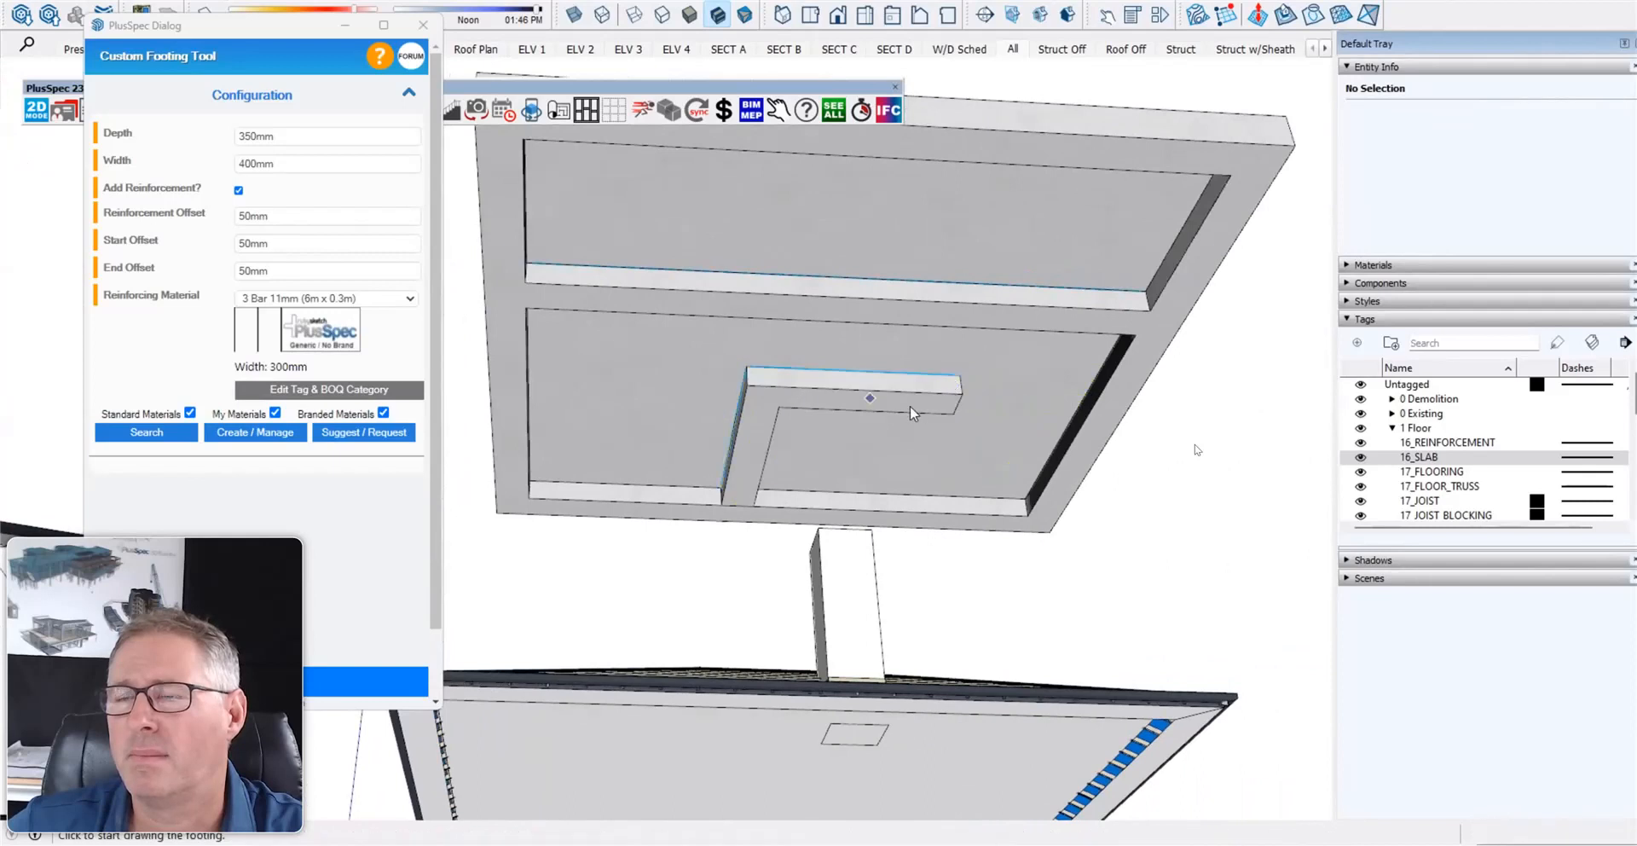
pyautogui.moveTo(918, 410); pyautogui.dragTo(785, 279, button='middle')
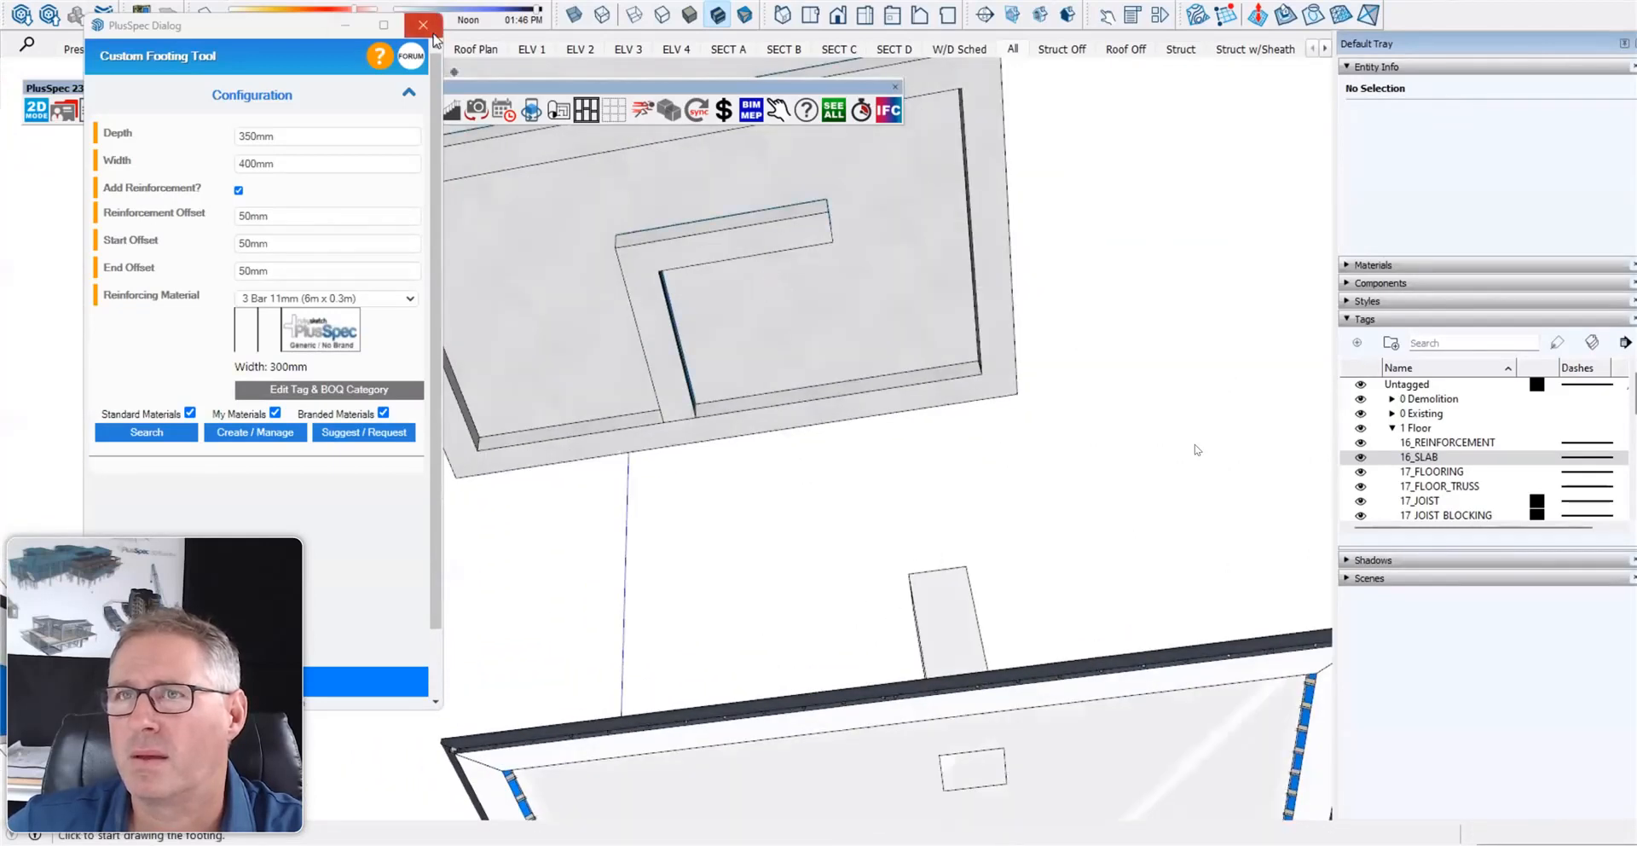
pyautogui.click(423, 25)
# - Turn on X-ray display and examine the new footings and their reinforcement from below and above the slab
pyautogui.keyDown('shift'); pyautogui.moveTo(720, 296); pyautogui.dragTo(765, 401, button='middle'); pyautogui.keyUp('shift')
pyautogui.press('space')
pyautogui.scroll(-2, 887, 290)
pyautogui.keyDown('shift'); pyautogui.moveTo(825, 290); pyautogui.dragTo(822, 371, button='middle'); pyautogui.keyUp('shift')
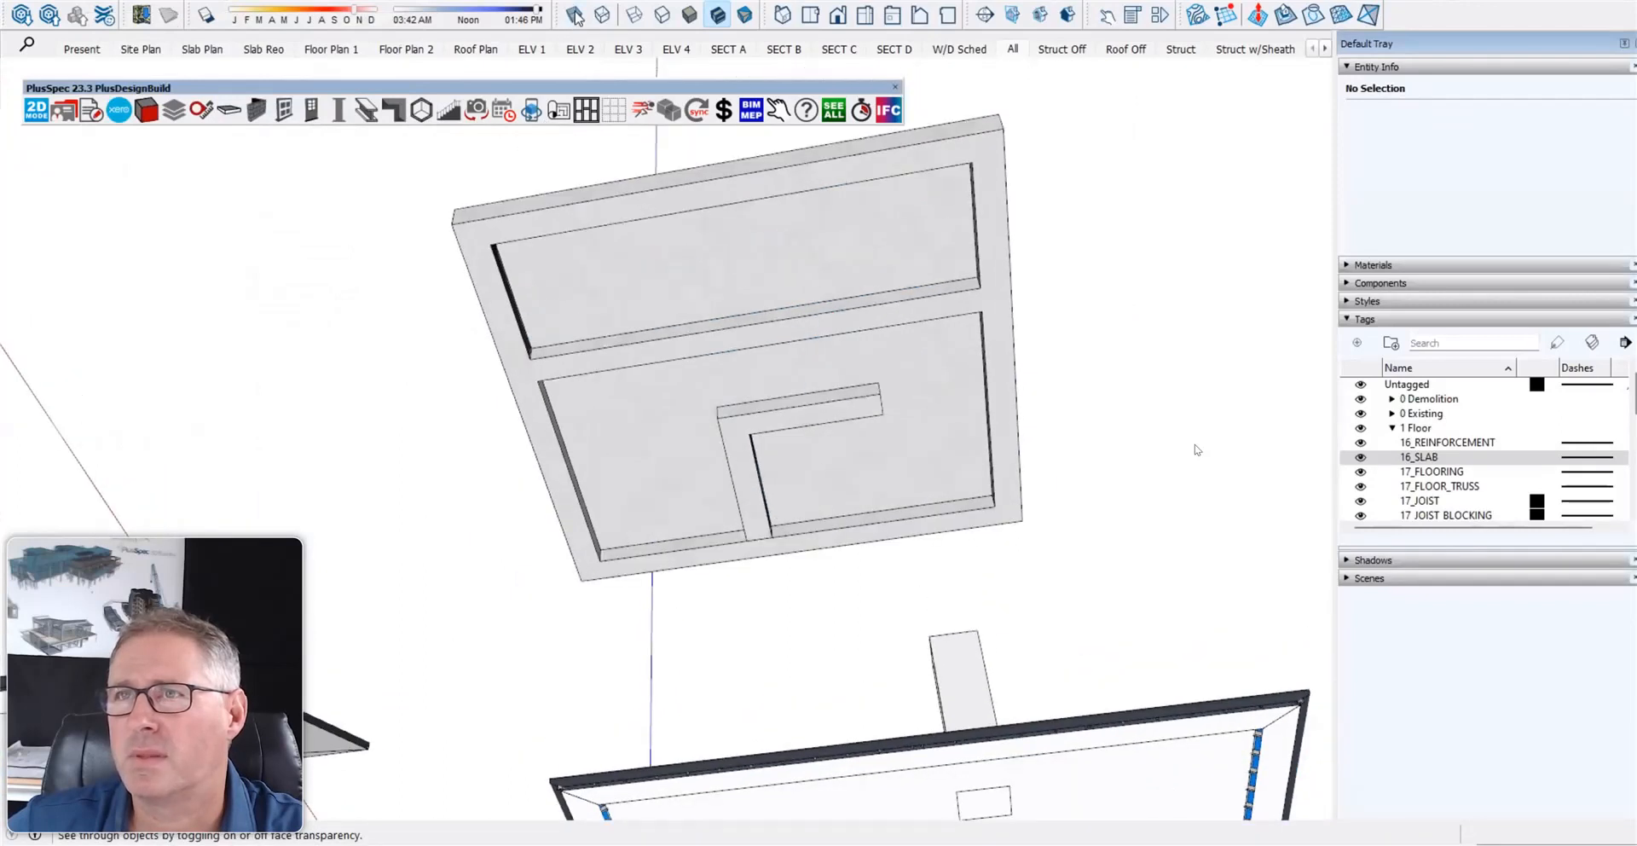
pyautogui.click(1361, 457)
pyautogui.moveTo(790, 411); pyautogui.dragTo(648, 256, button='middle')
pyautogui.hotkey('ctrl', 'z')
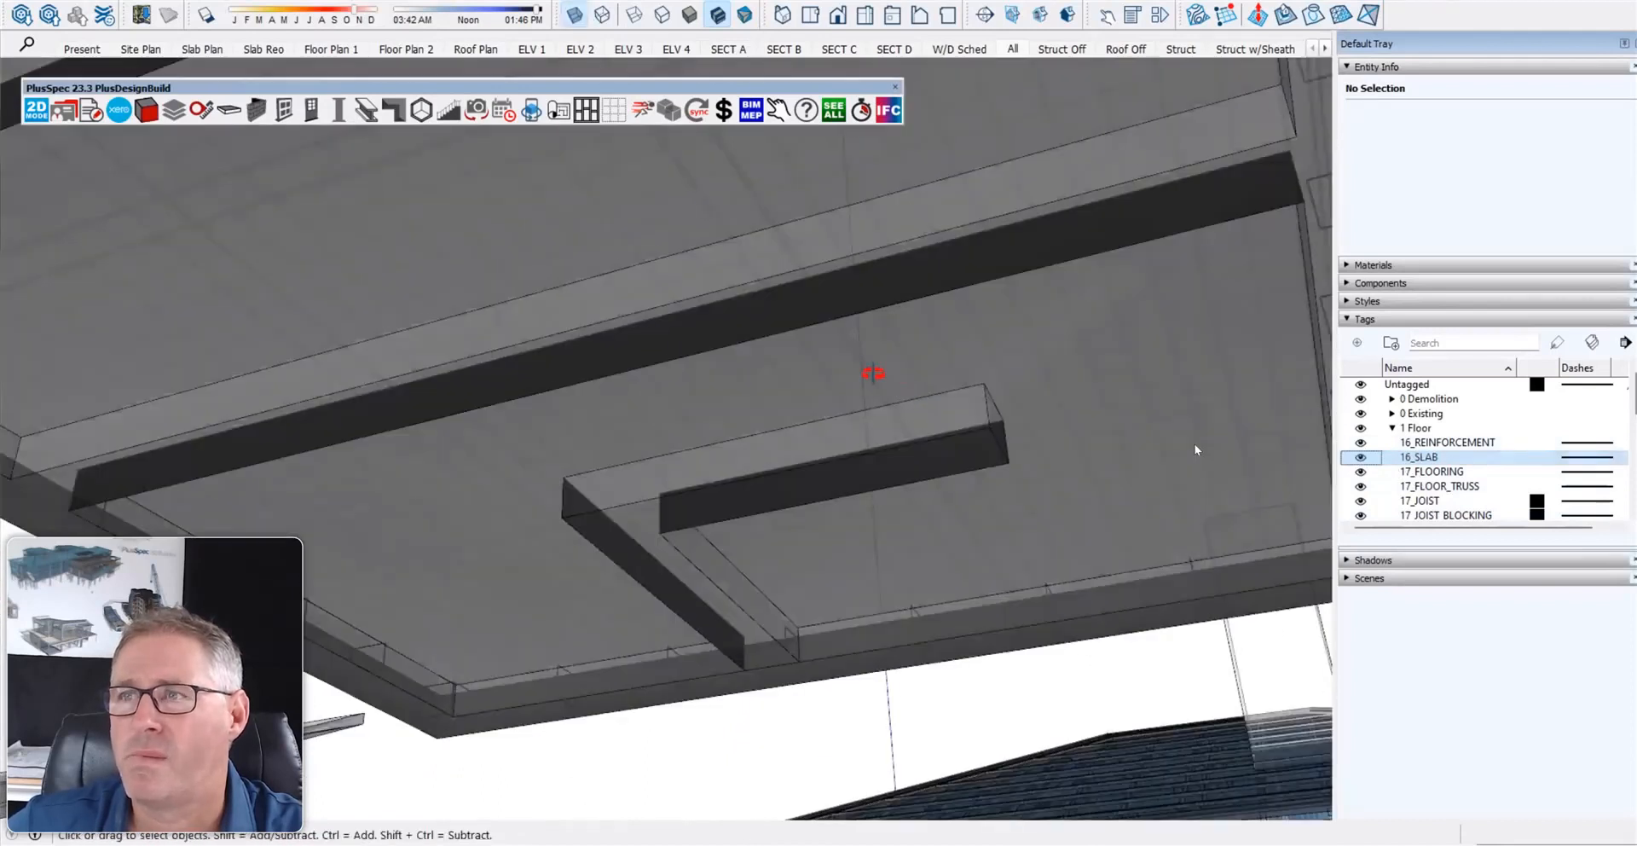
pyautogui.moveTo(872, 373); pyautogui.dragTo(413, 476, button='middle')
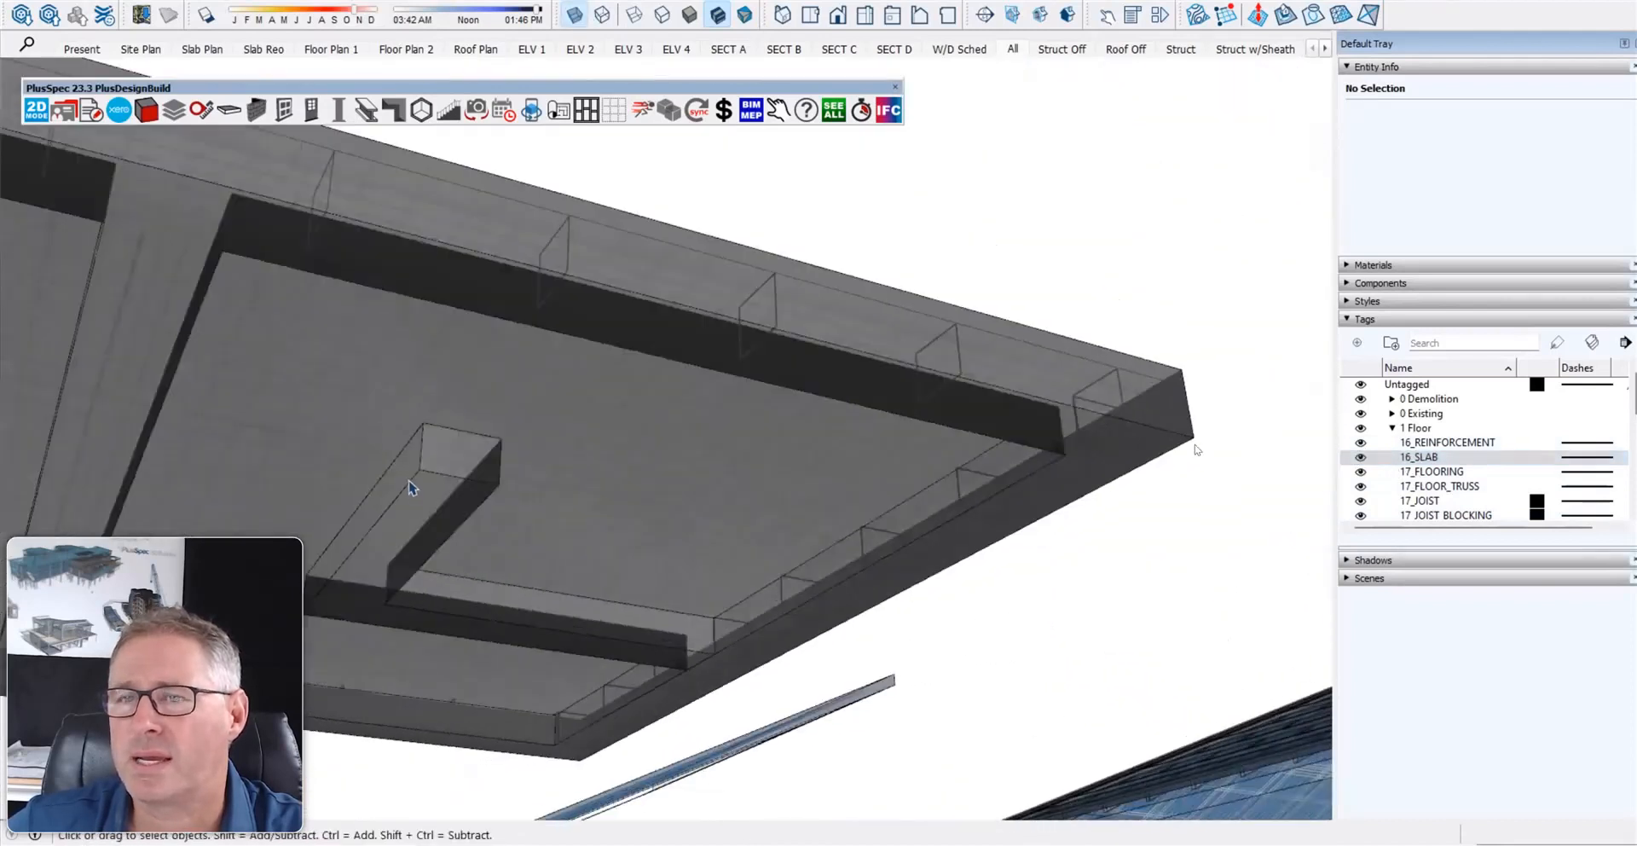
pyautogui.scroll(2, 427, 470)
pyautogui.scroll(1, 444, 472)
pyautogui.scroll(-5, 695, 469)
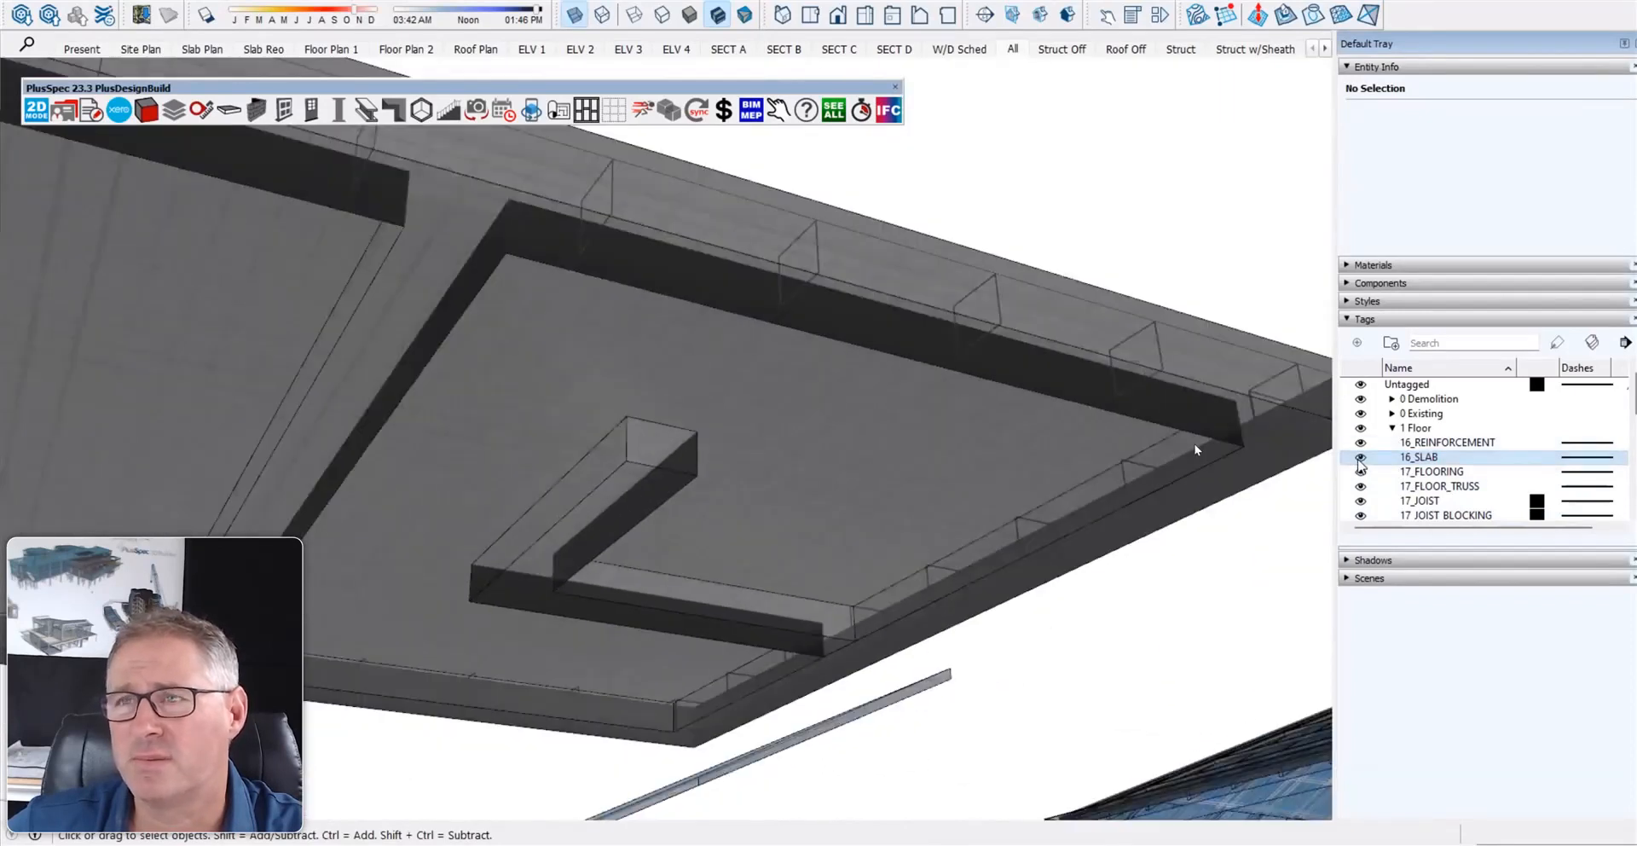
pyautogui.scroll(-5, 648, 426)
pyautogui.moveTo(648, 427); pyautogui.dragTo(806, 620, button='middle')
pyautogui.scroll(3, 774, 544)
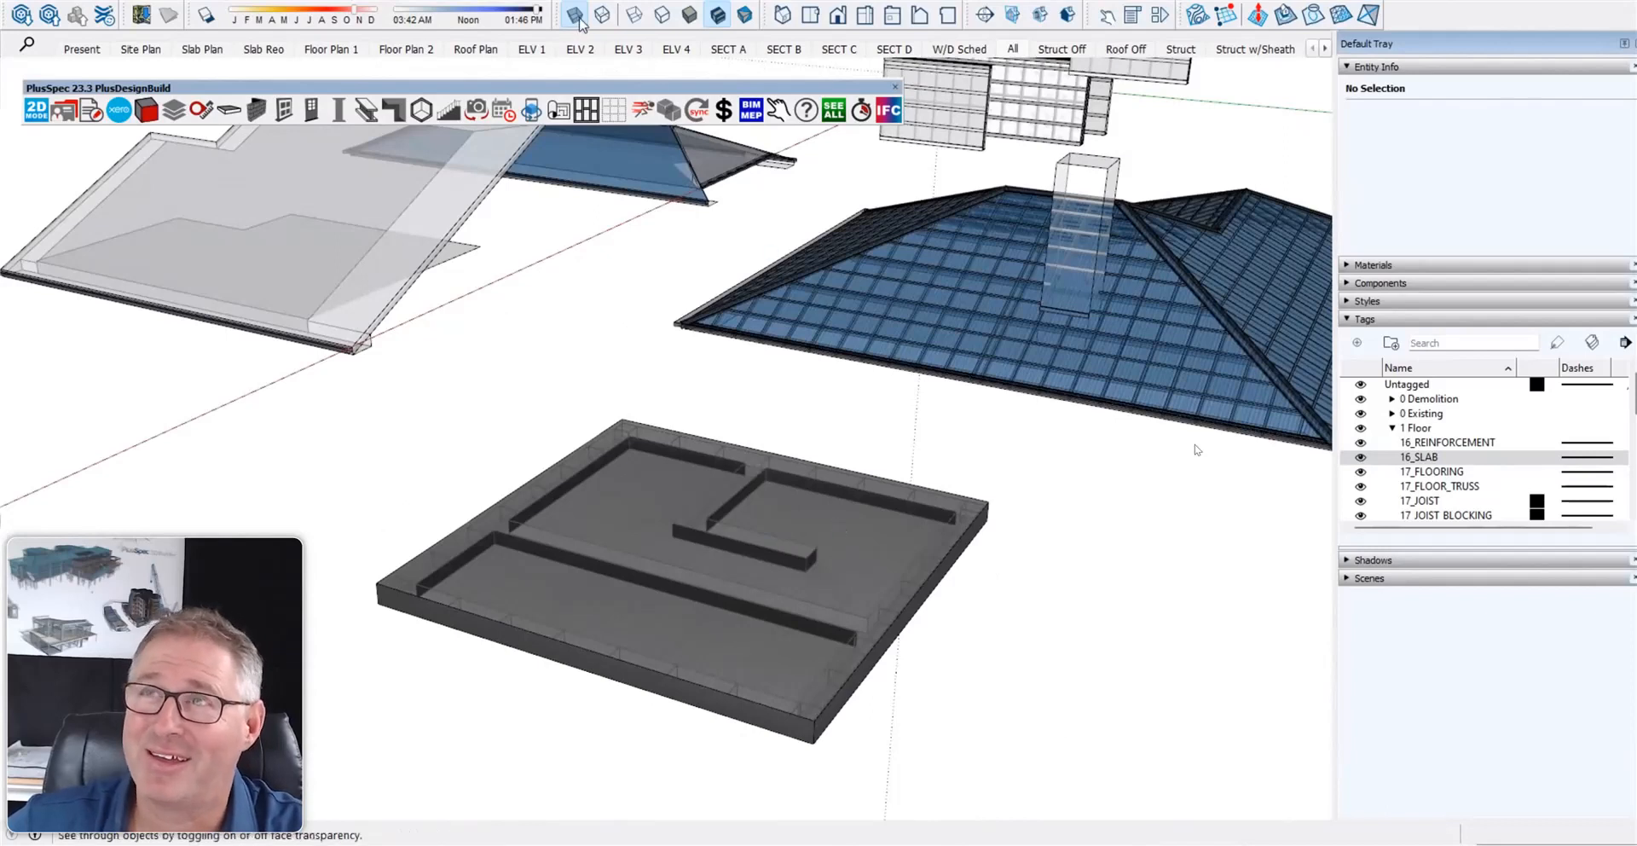
# - Turn off X-ray display and cut a rectangular void about 1347 by 1473 mm through the slab beside the straight footing
pyautogui.press('x')
pyautogui.rightClick(687, 518)
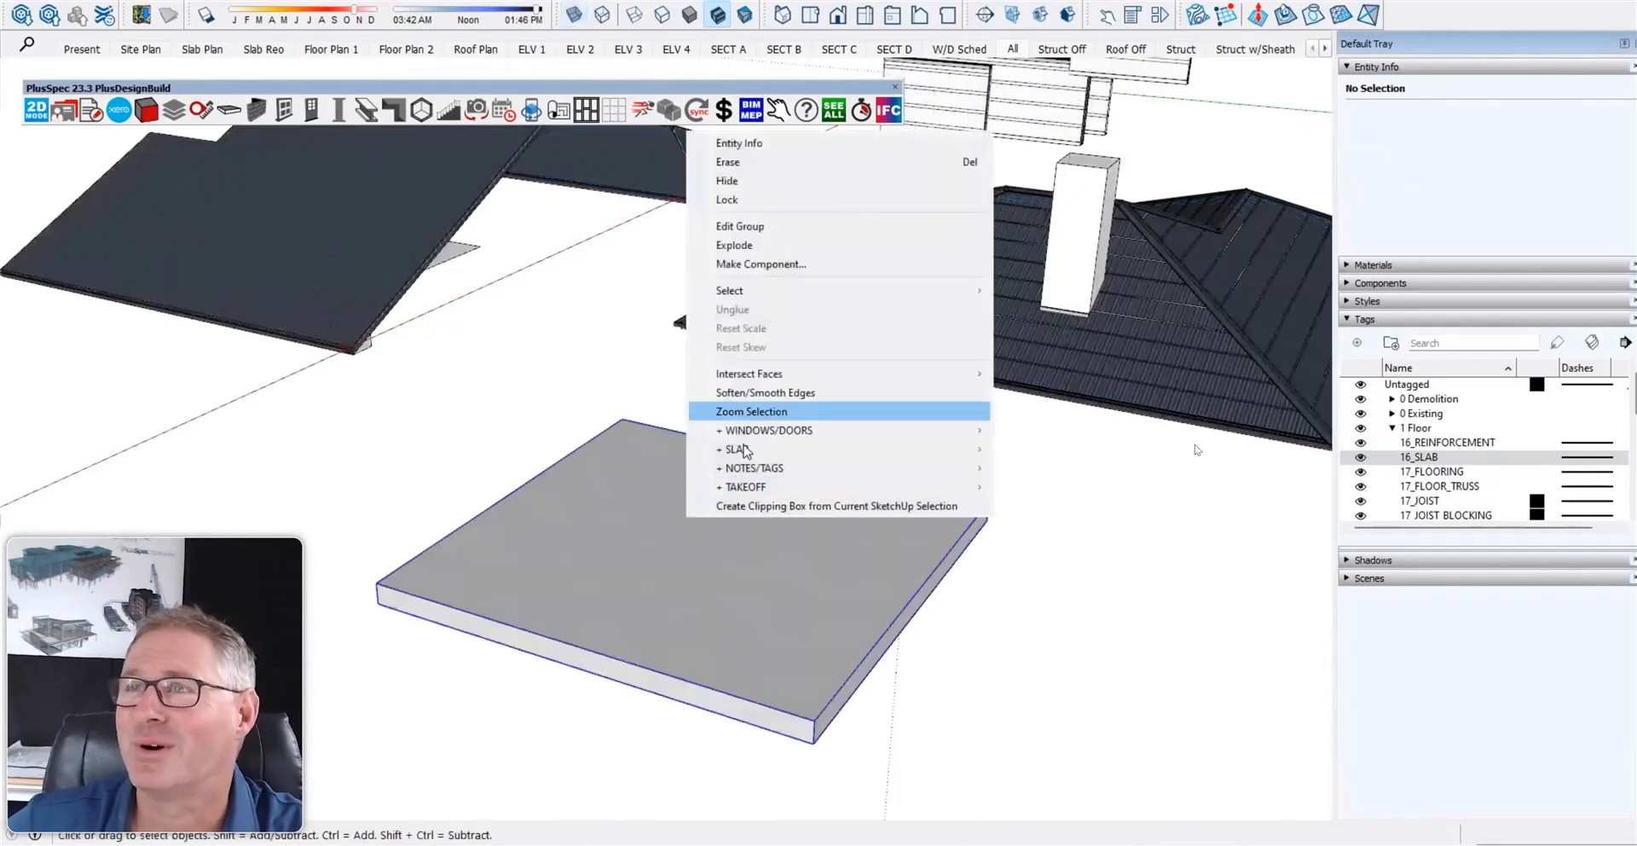
pyautogui.moveTo(748, 452)
pyautogui.moveTo(1081, 508)
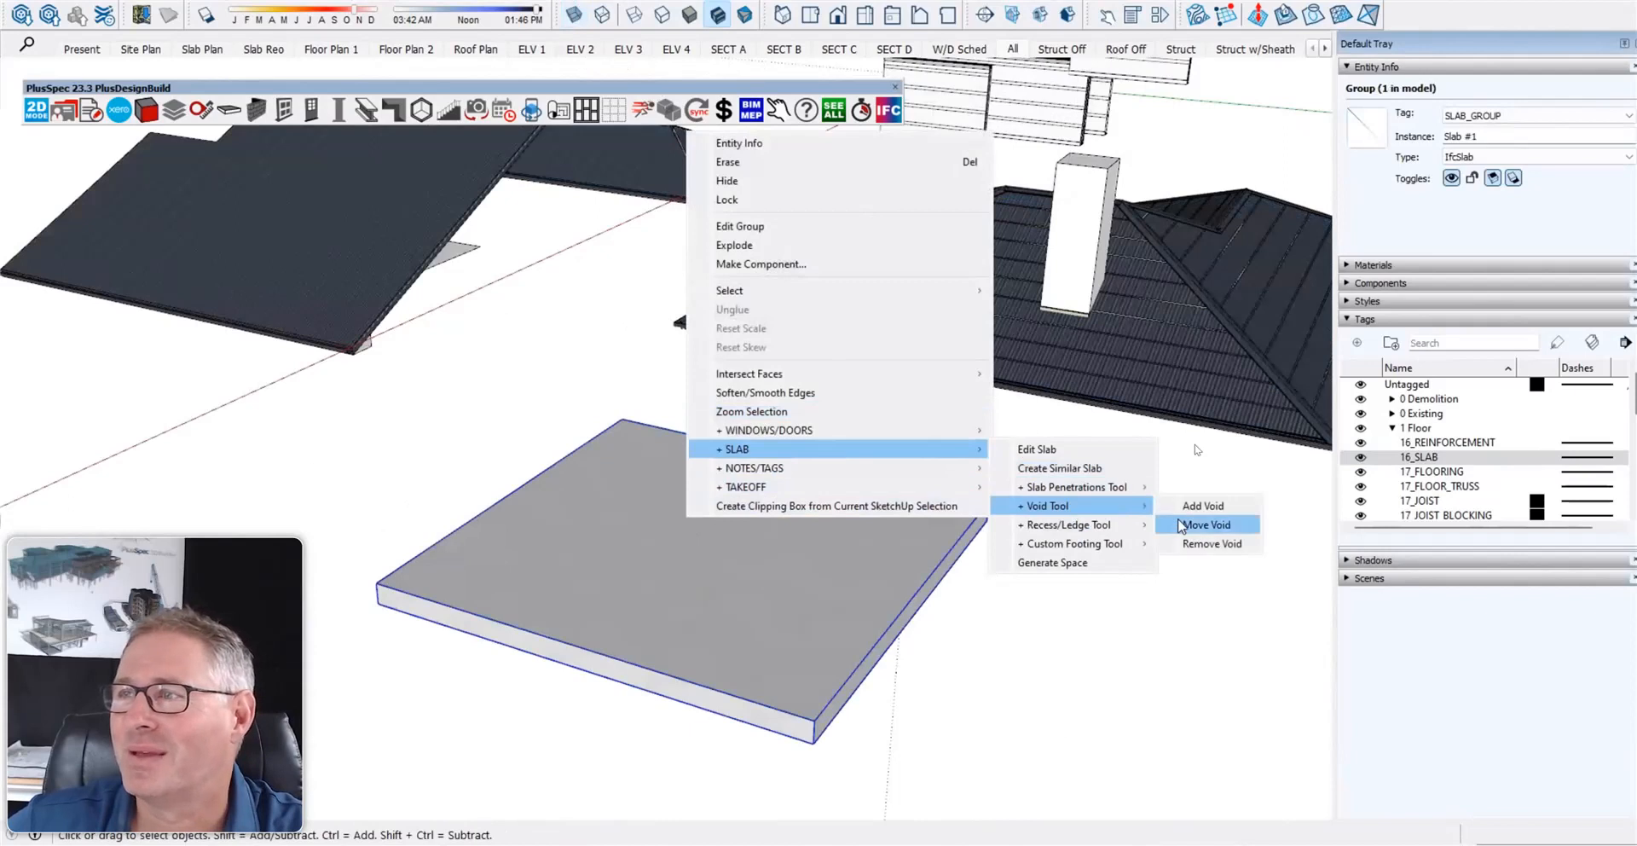
pyautogui.click(1203, 506)
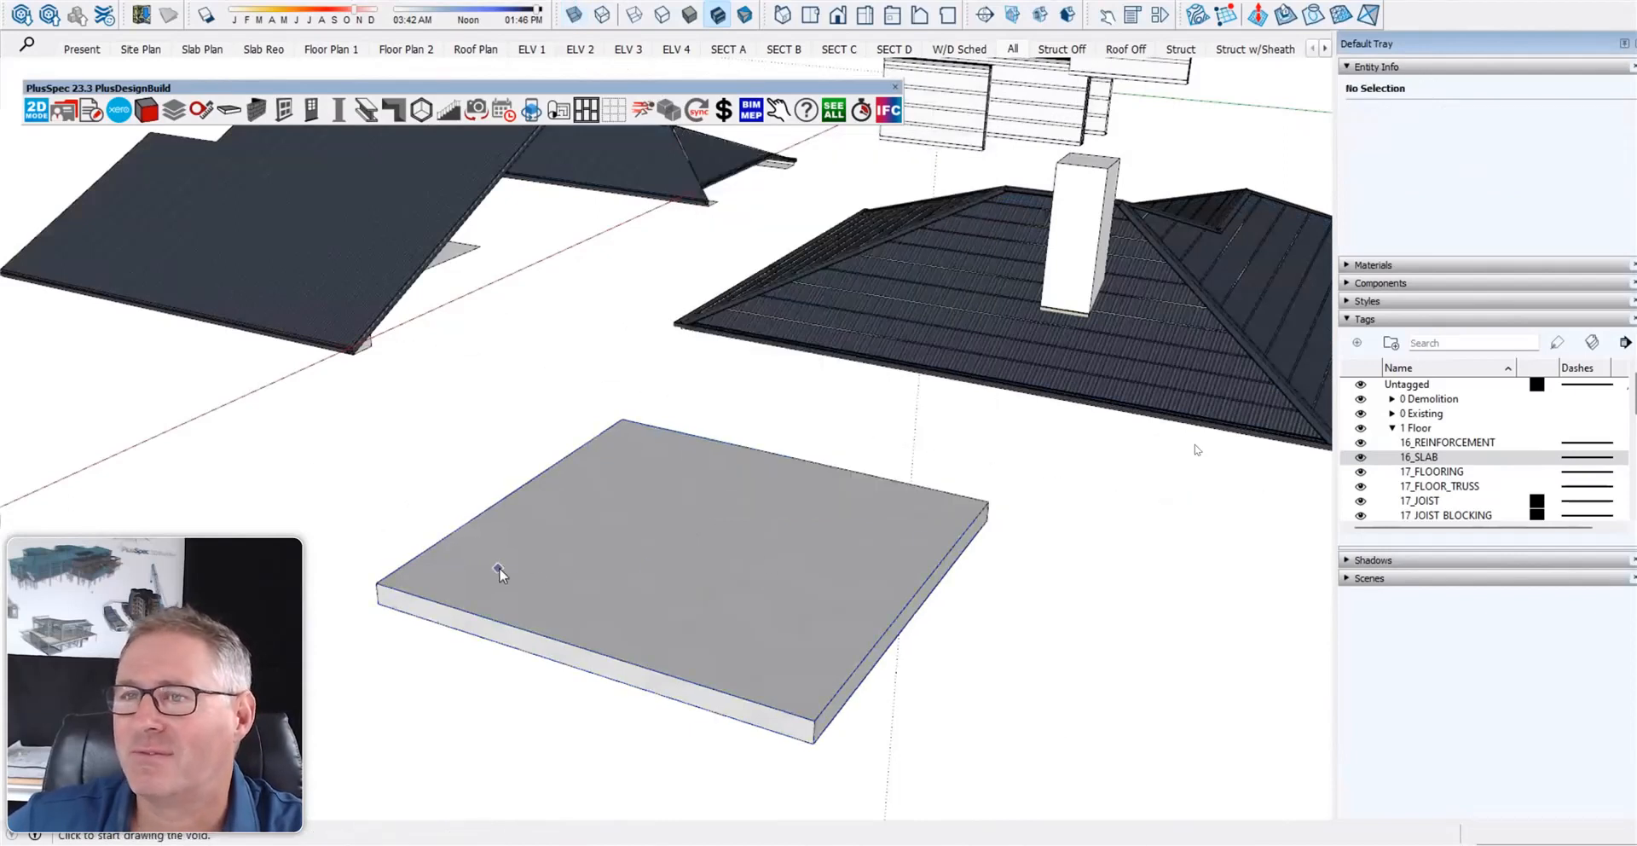
pyautogui.scroll(2, 493, 585)
pyautogui.scroll(2, 493, 585)
pyautogui.click(482, 583)
pyautogui.click(574, 515)
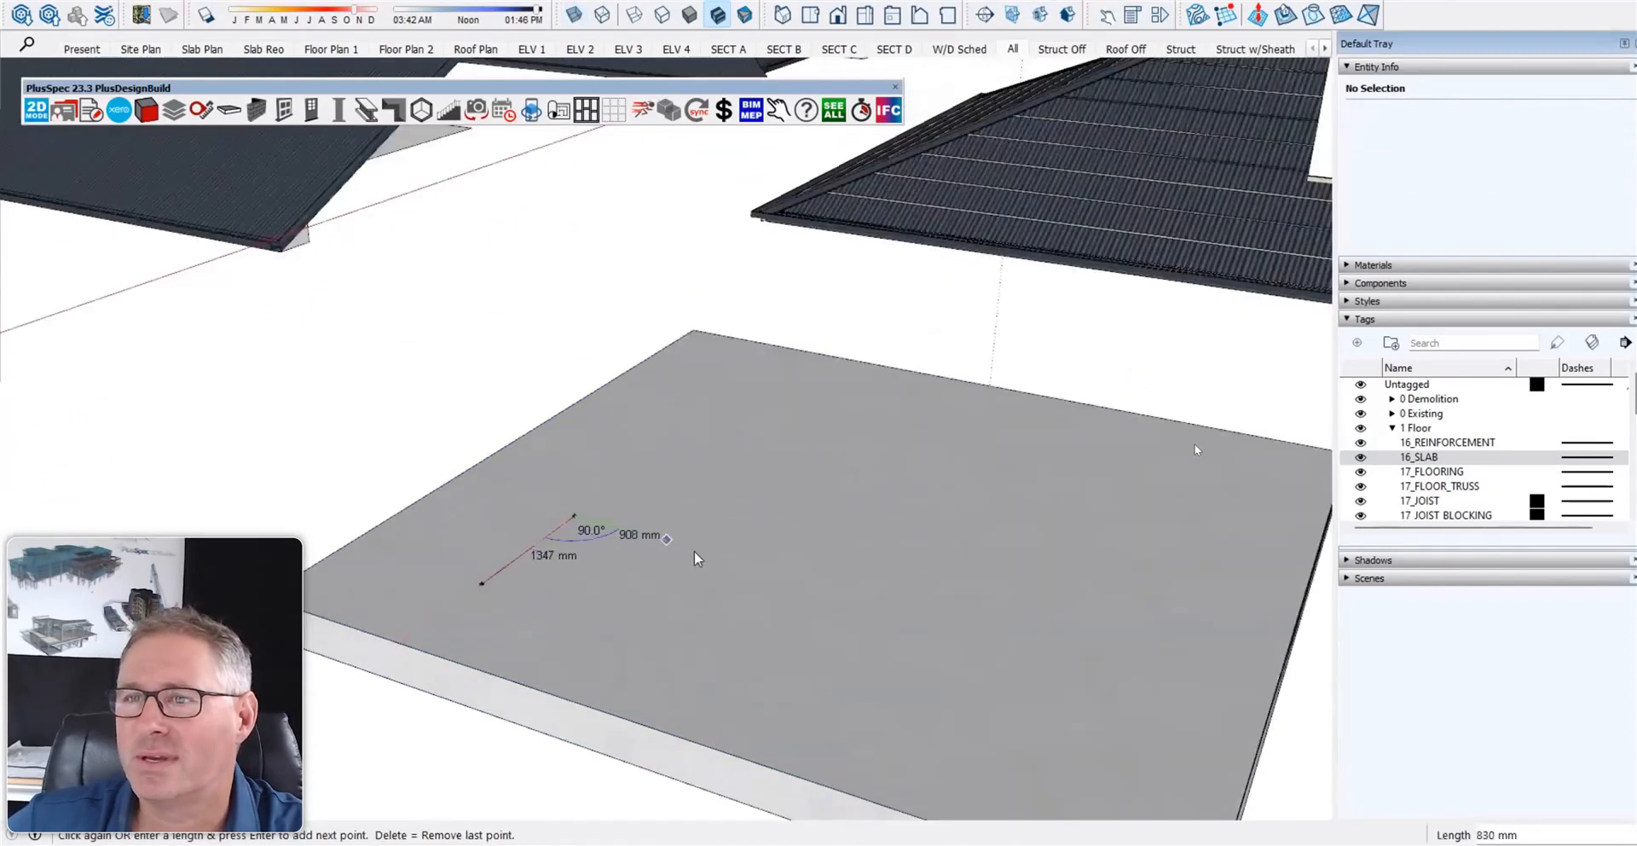
pyautogui.click(726, 556)
pyautogui.scroll(-3, 566, 643)
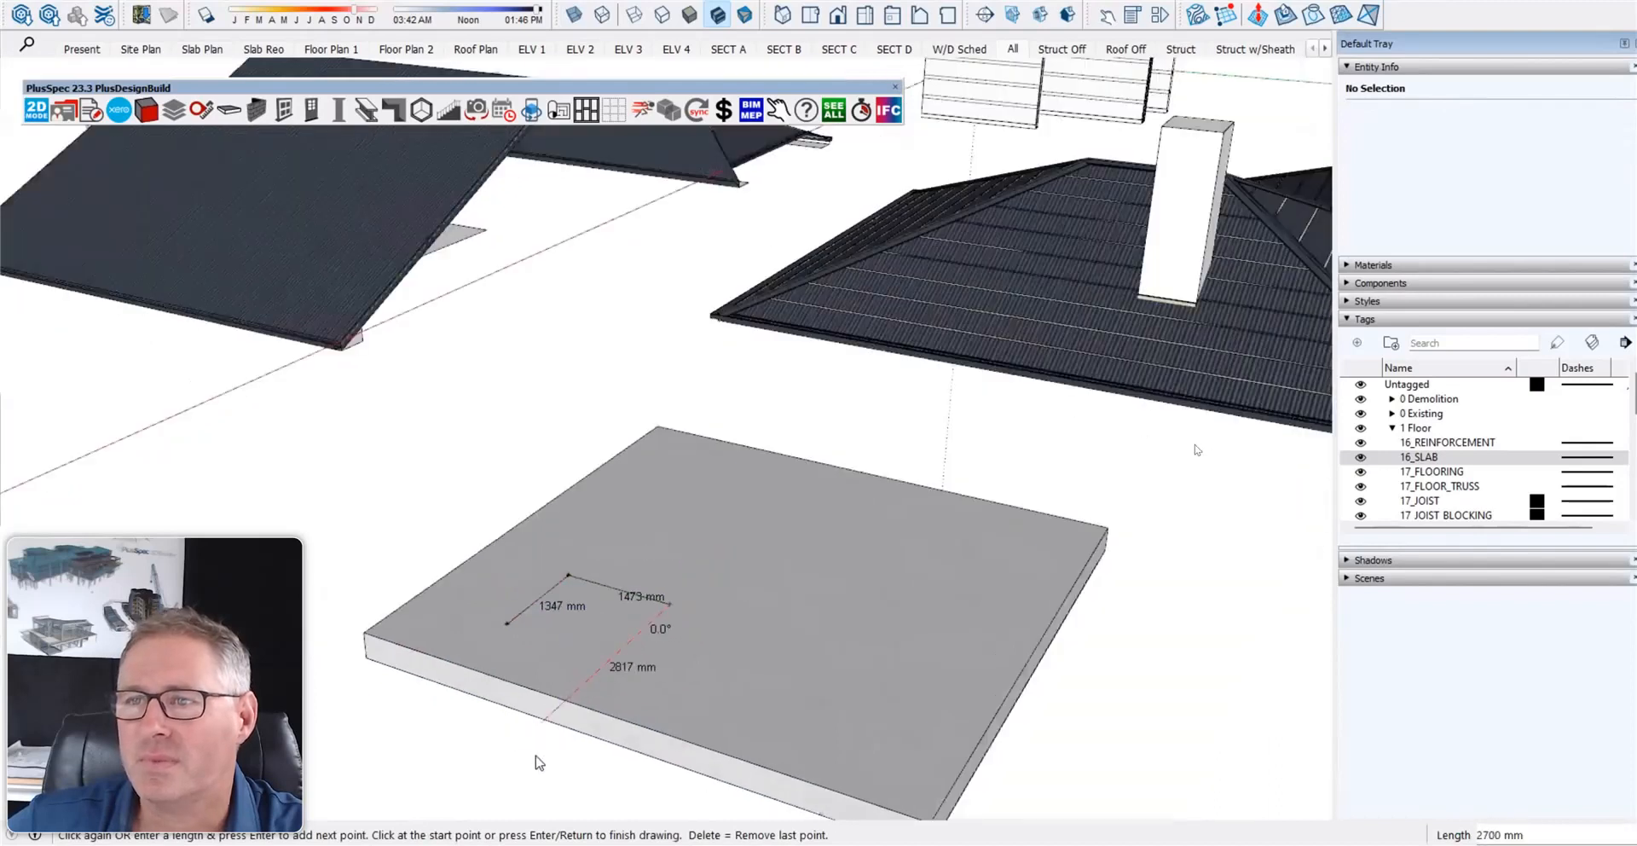
pyautogui.click(505, 633)
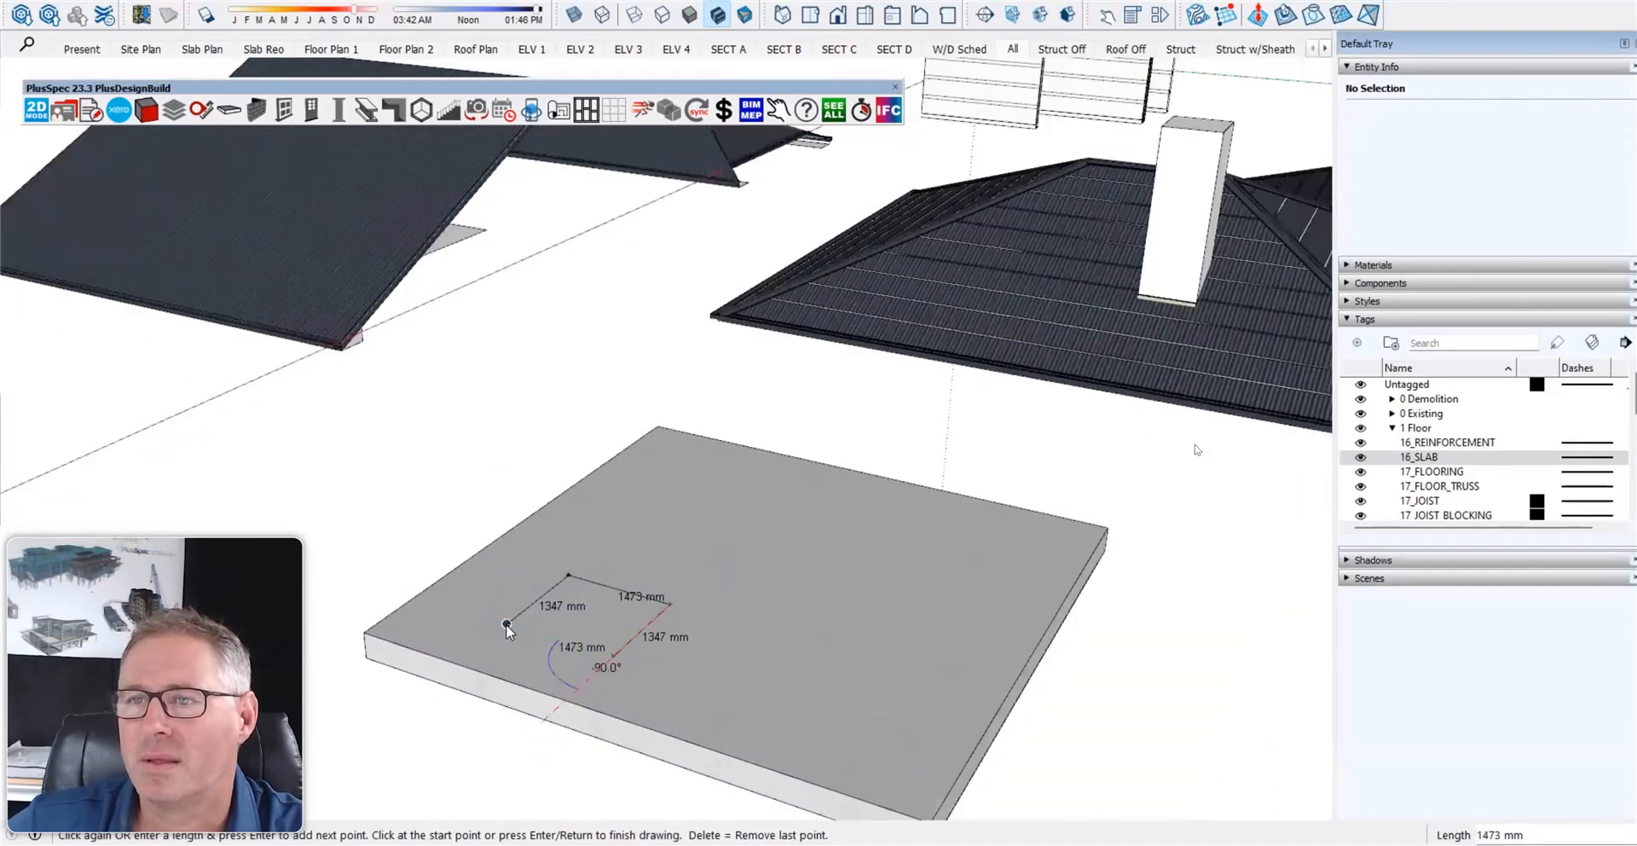
pyautogui.click(506, 629)
# - Turn on X-ray display and examine how the slab, footing and reinforcement meet the edges of the void
pyautogui.moveTo(469, 614); pyautogui.dragTo(1150, 543, button='middle')
pyautogui.moveTo(827, 269); pyautogui.dragTo(863, 577, button='middle')
pyautogui.press('x')
pyautogui.scroll(5, 770, 592)
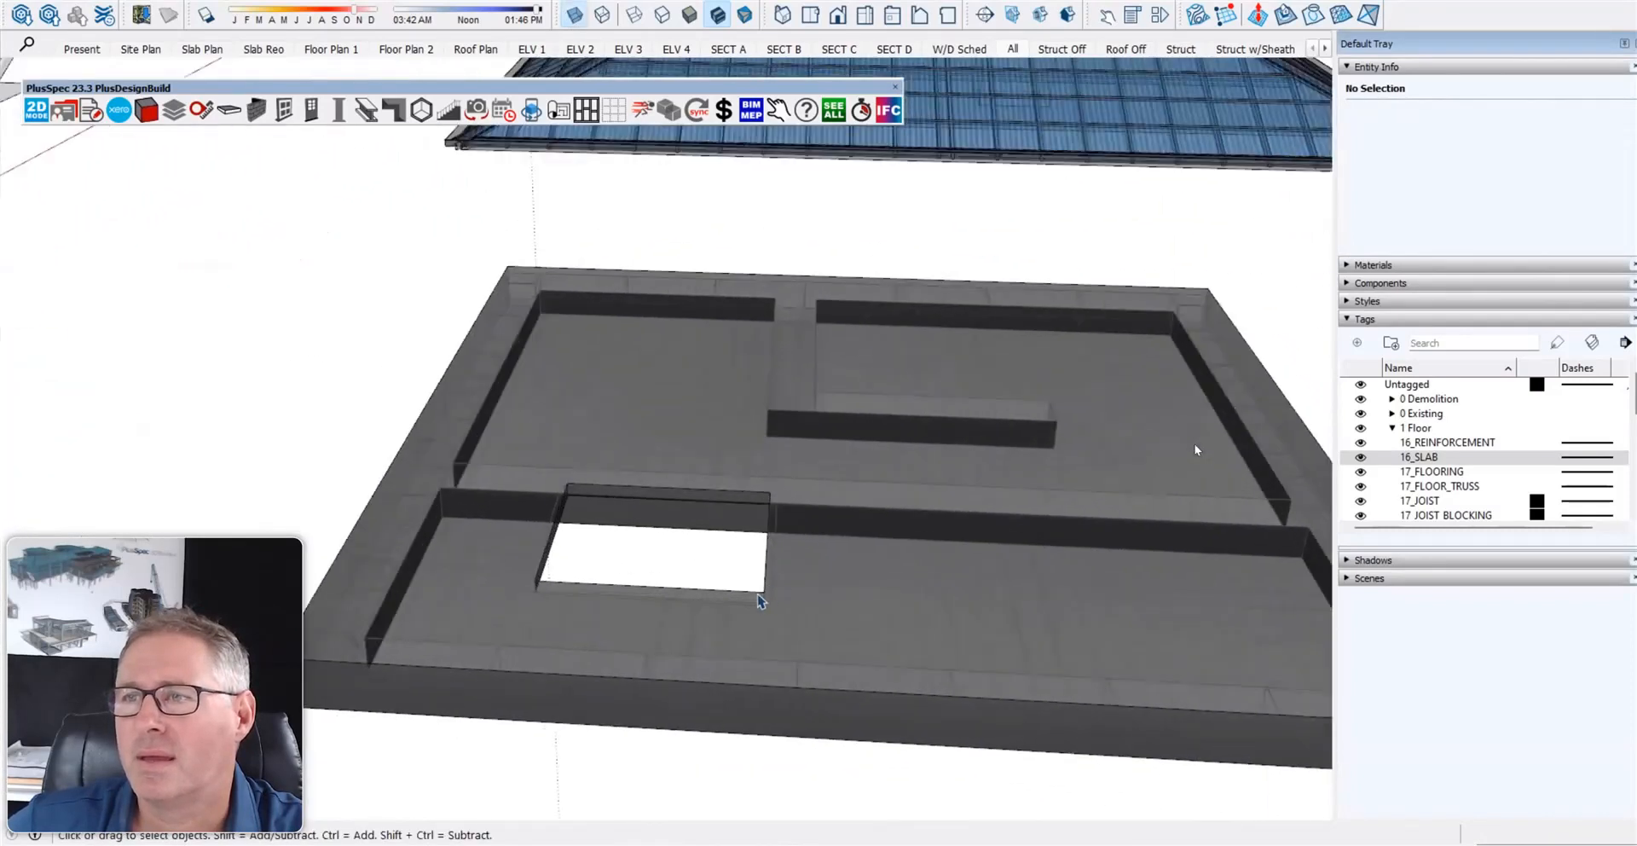
pyautogui.scroll(4, 770, 592)
pyautogui.moveTo(792, 620); pyautogui.dragTo(748, 613, button='middle')
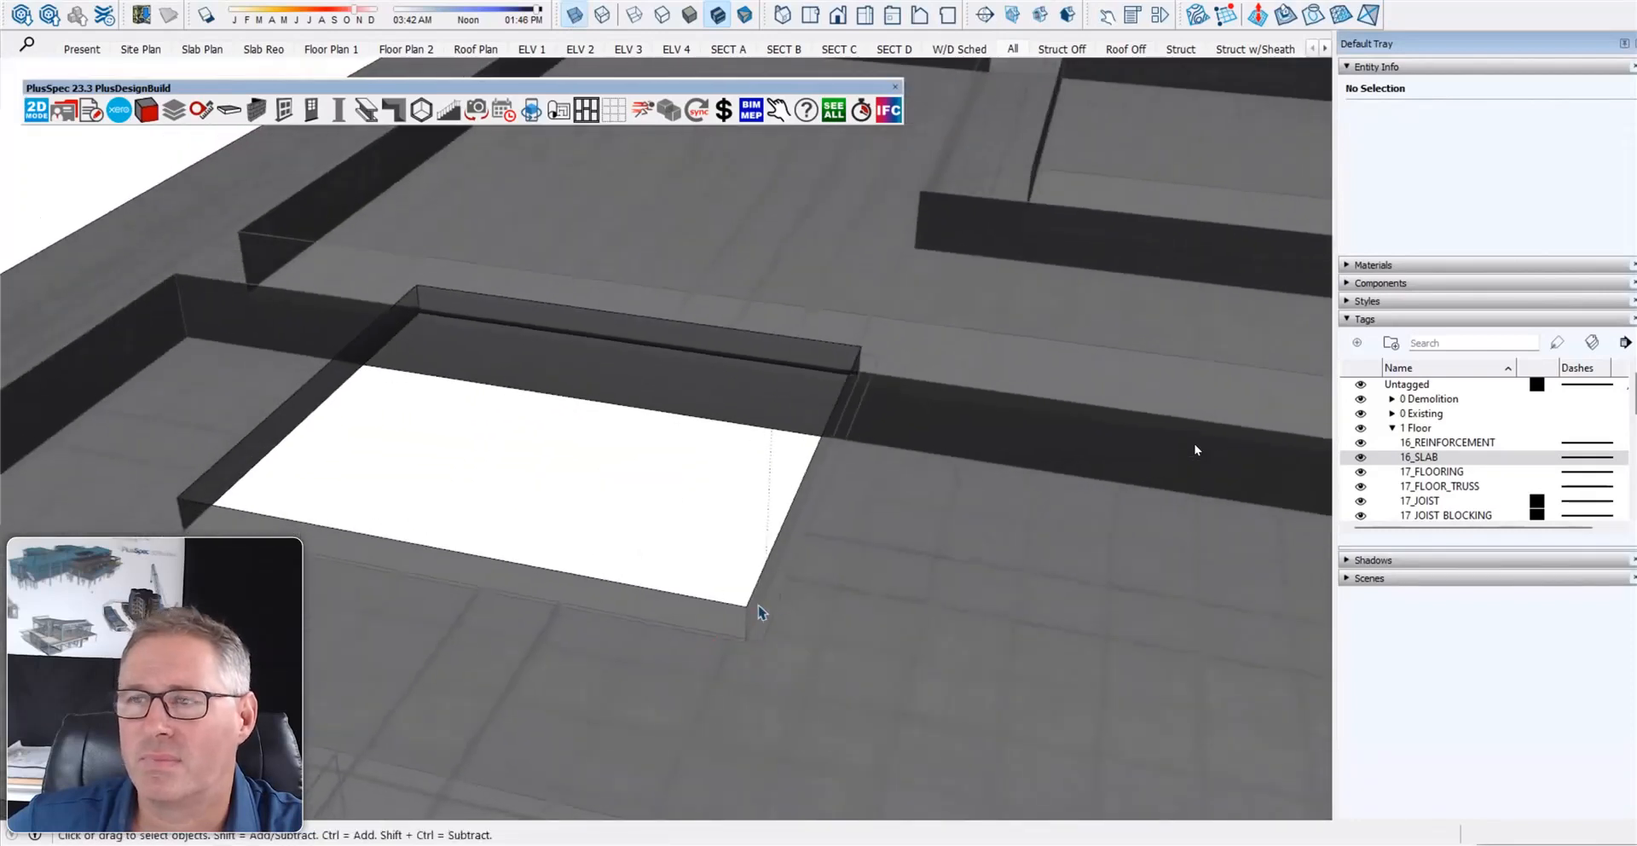
pyautogui.scroll(-3, 604, 596)
pyautogui.scroll(-2, 484, 625)
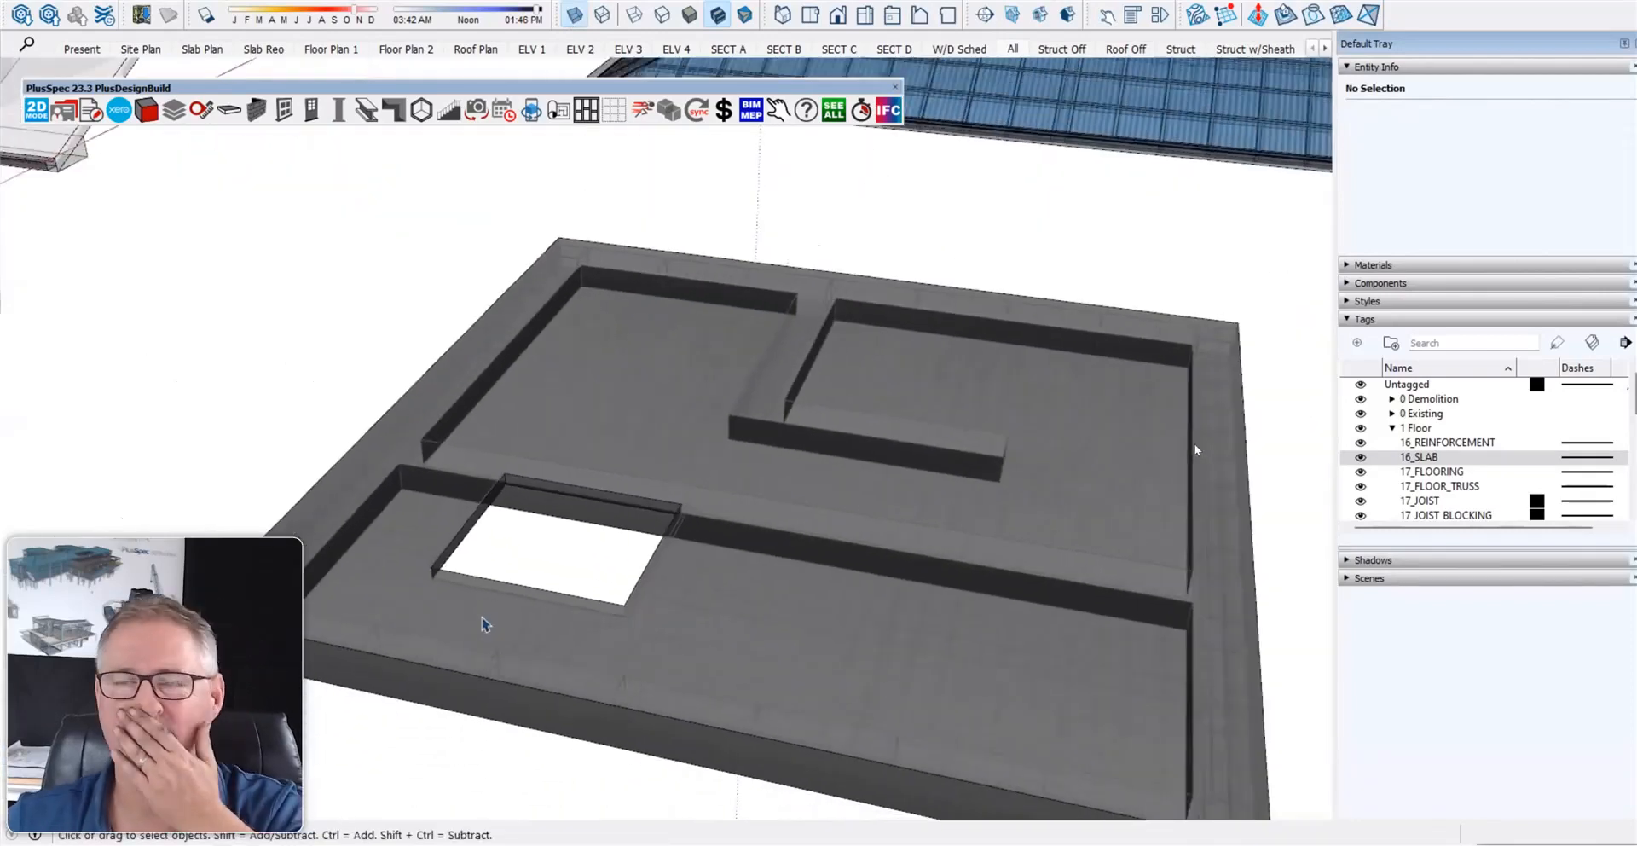
pyautogui.scroll(-2, 432, 602)
pyautogui.moveTo(742, 587); pyautogui.dragTo(667, 602, button='middle')
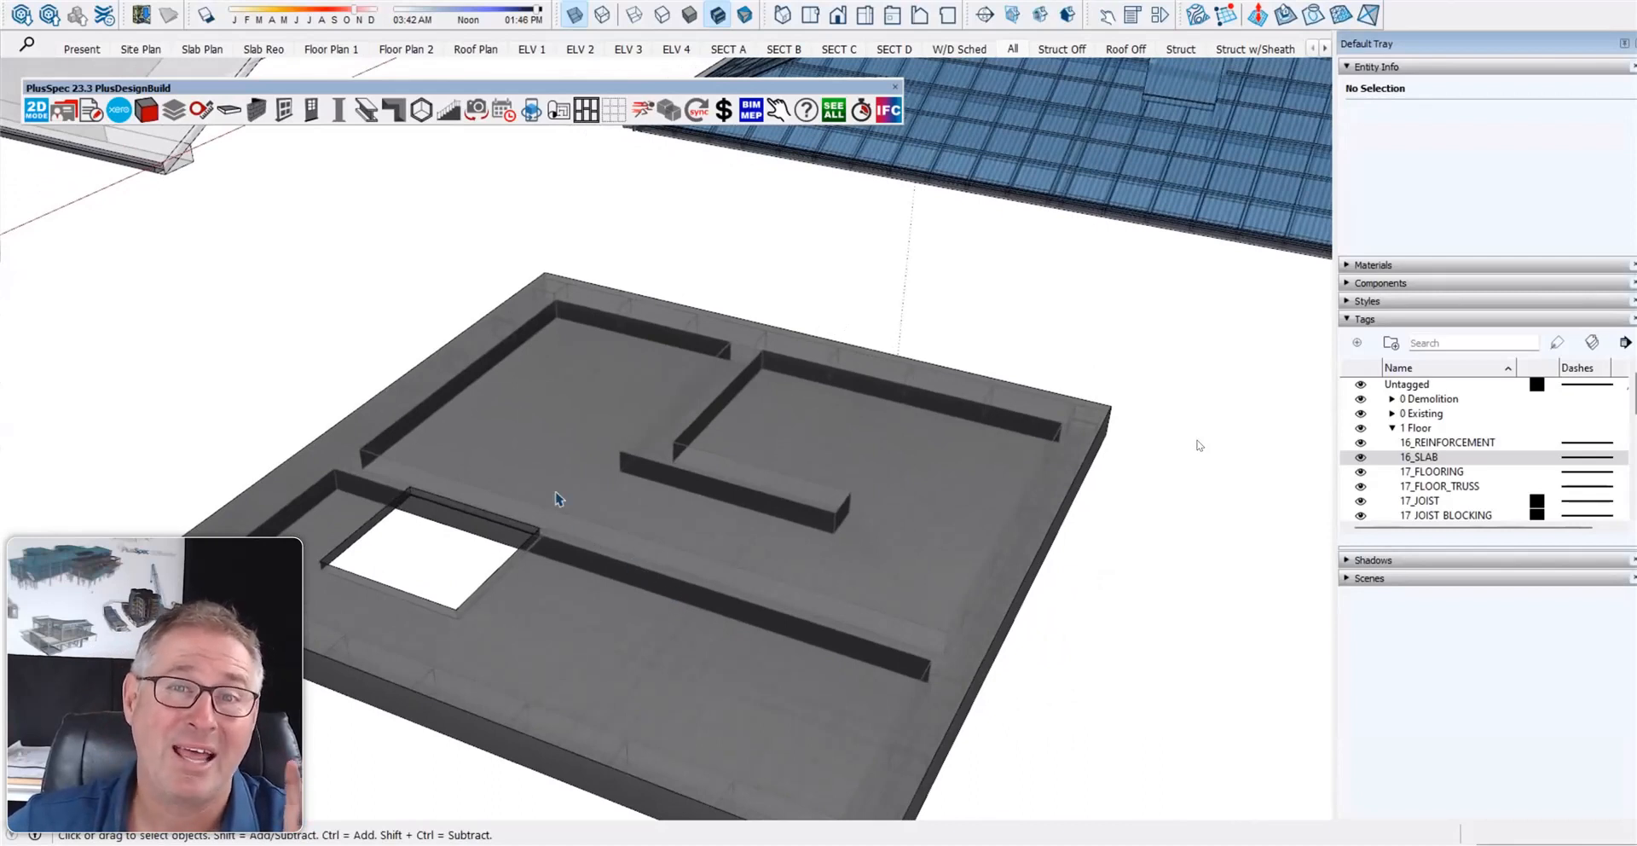
# - Draw a freestanding straight footing, 400 mm wide and 350 mm high with reinforcement, beside the slab and close the footing settings
pyautogui.scroll(-3, 580, 531)
pyautogui.click(229, 113)
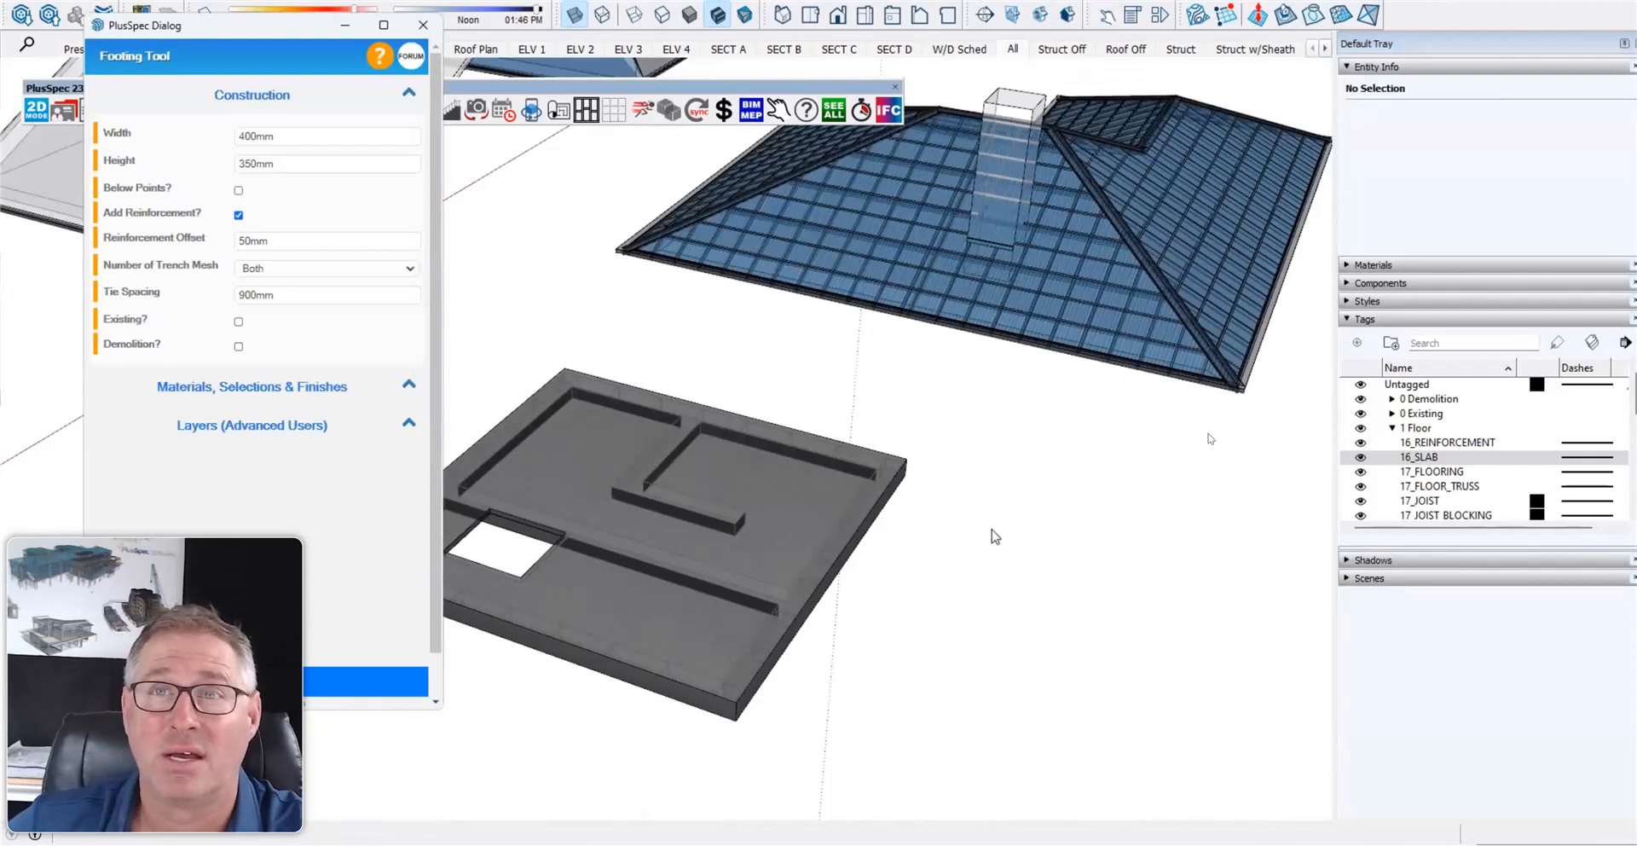
pyautogui.click(1006, 508)
pyautogui.click(878, 747)
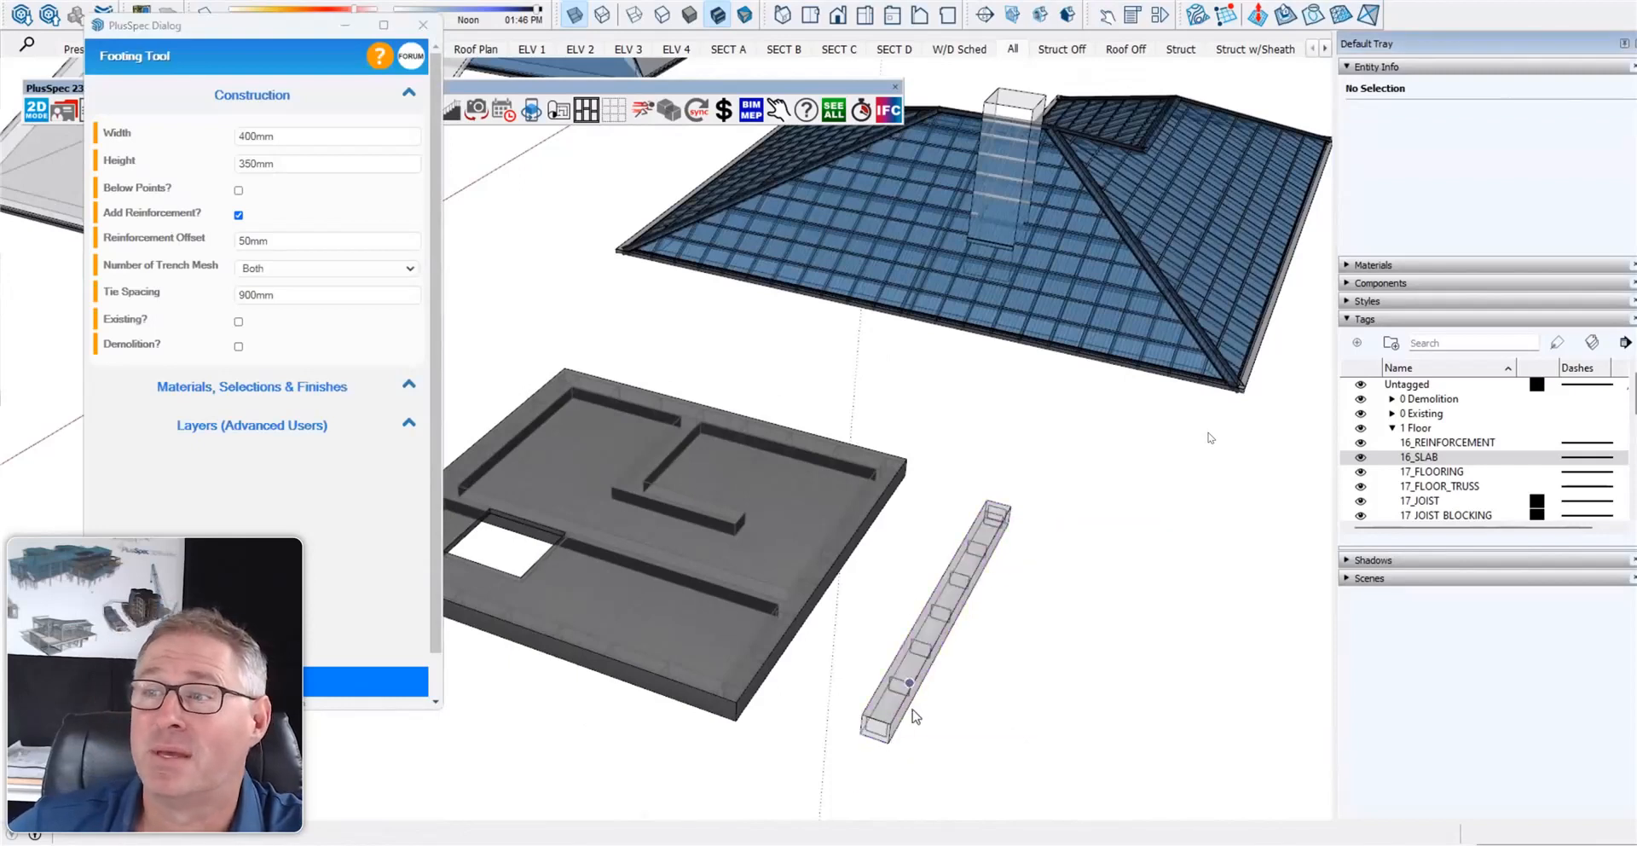
pyautogui.scroll(2, 913, 704)
pyautogui.click(423, 25)
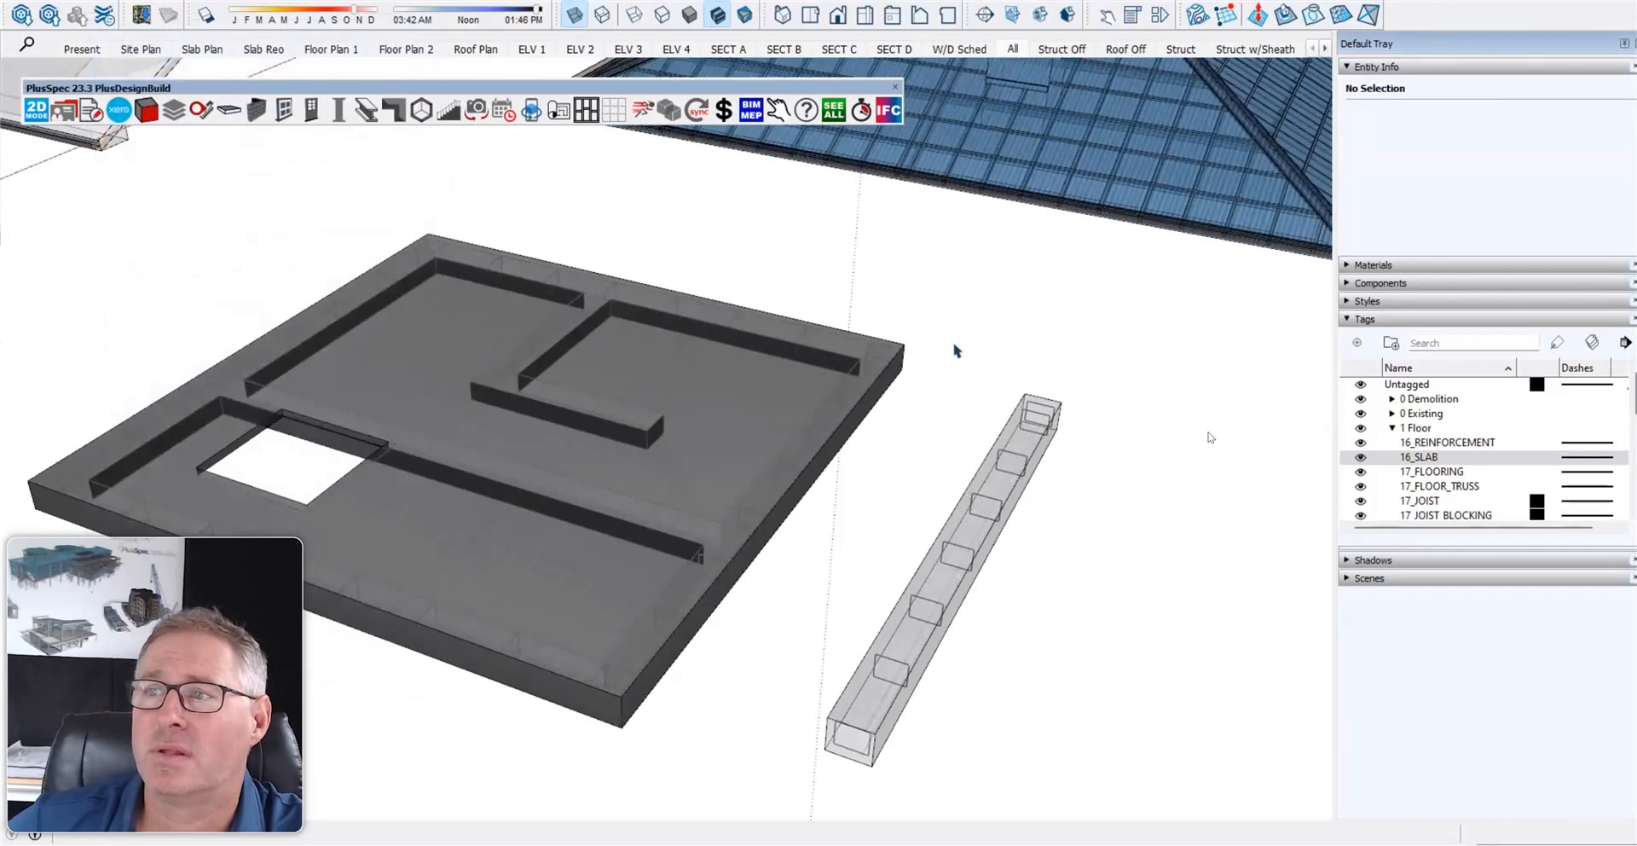
# - Start a Masonry Veneer wall and enable its integrated footing in the wall settings
pyautogui.click(256, 111)
pyautogui.click(300, 209)
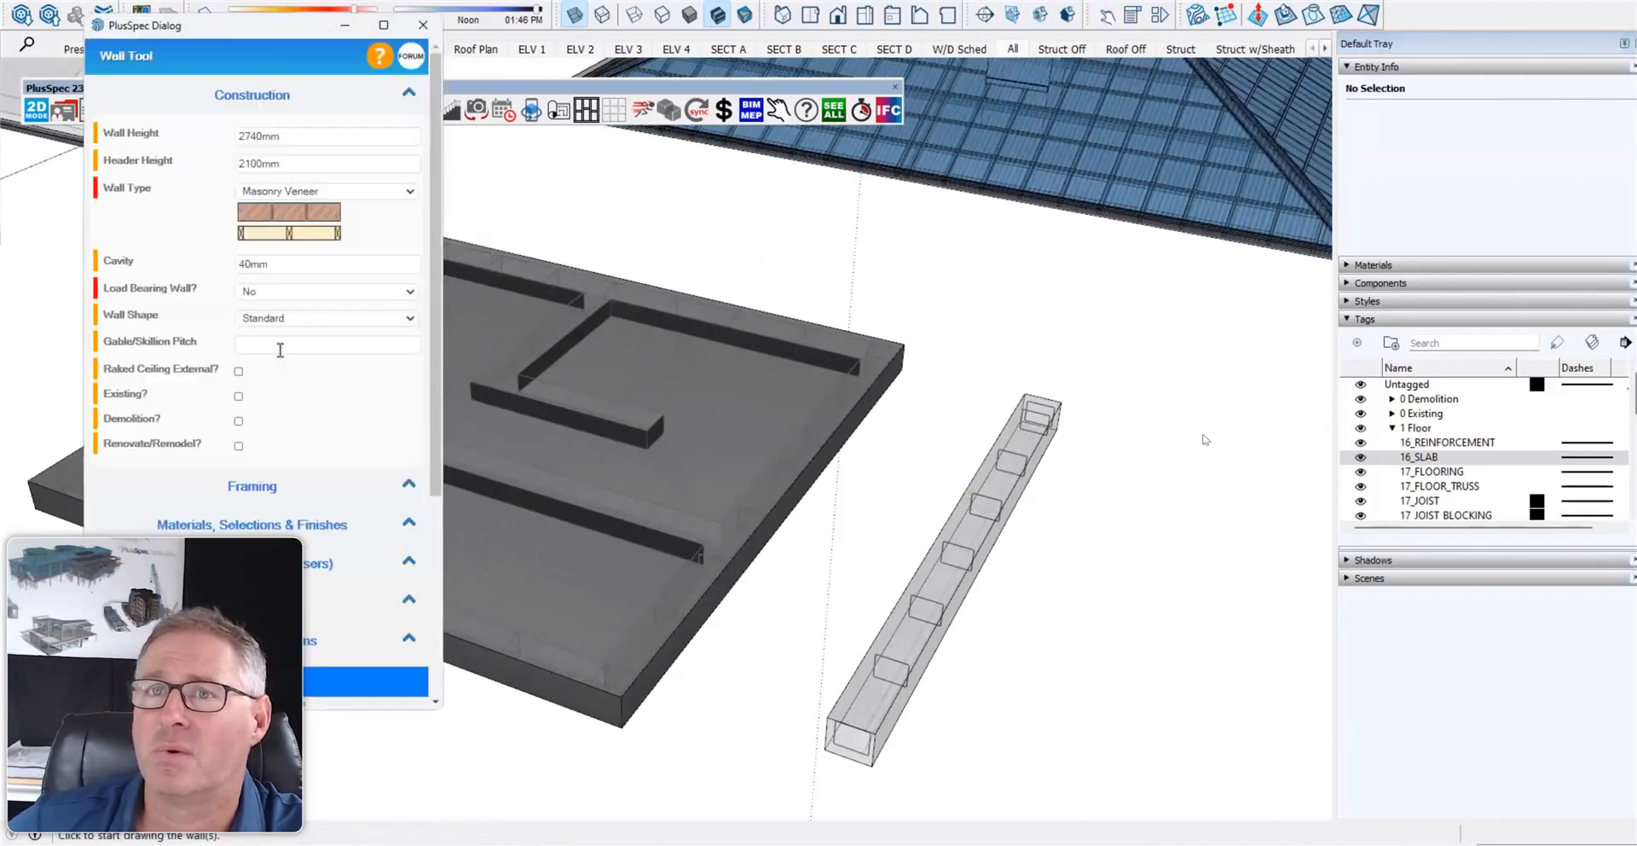
pyautogui.scroll(-3, 201, 454)
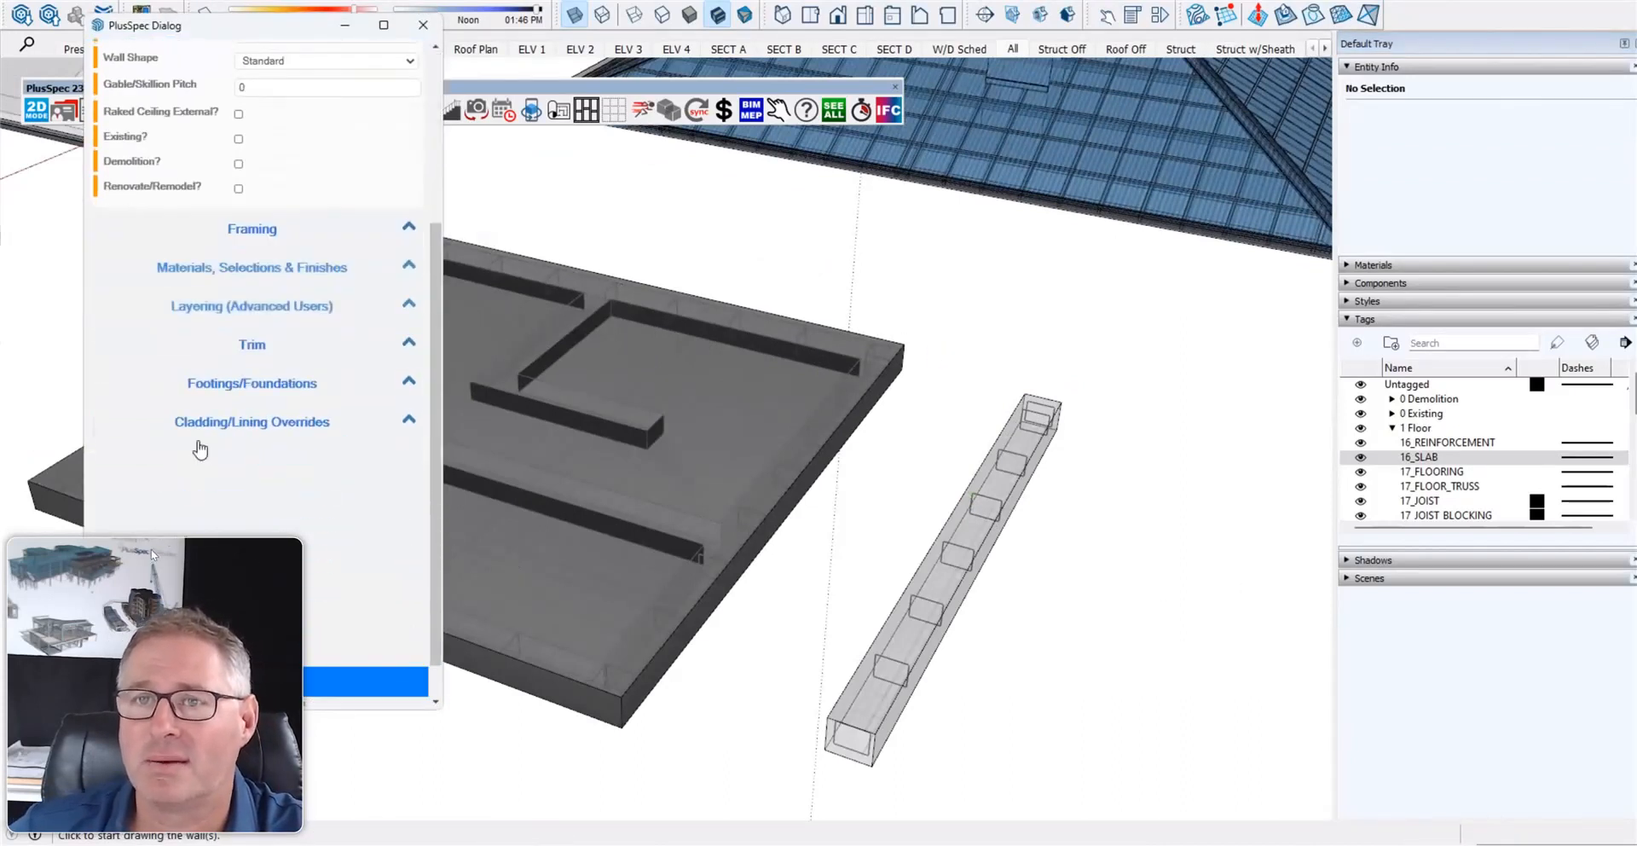
pyautogui.click(229, 386)
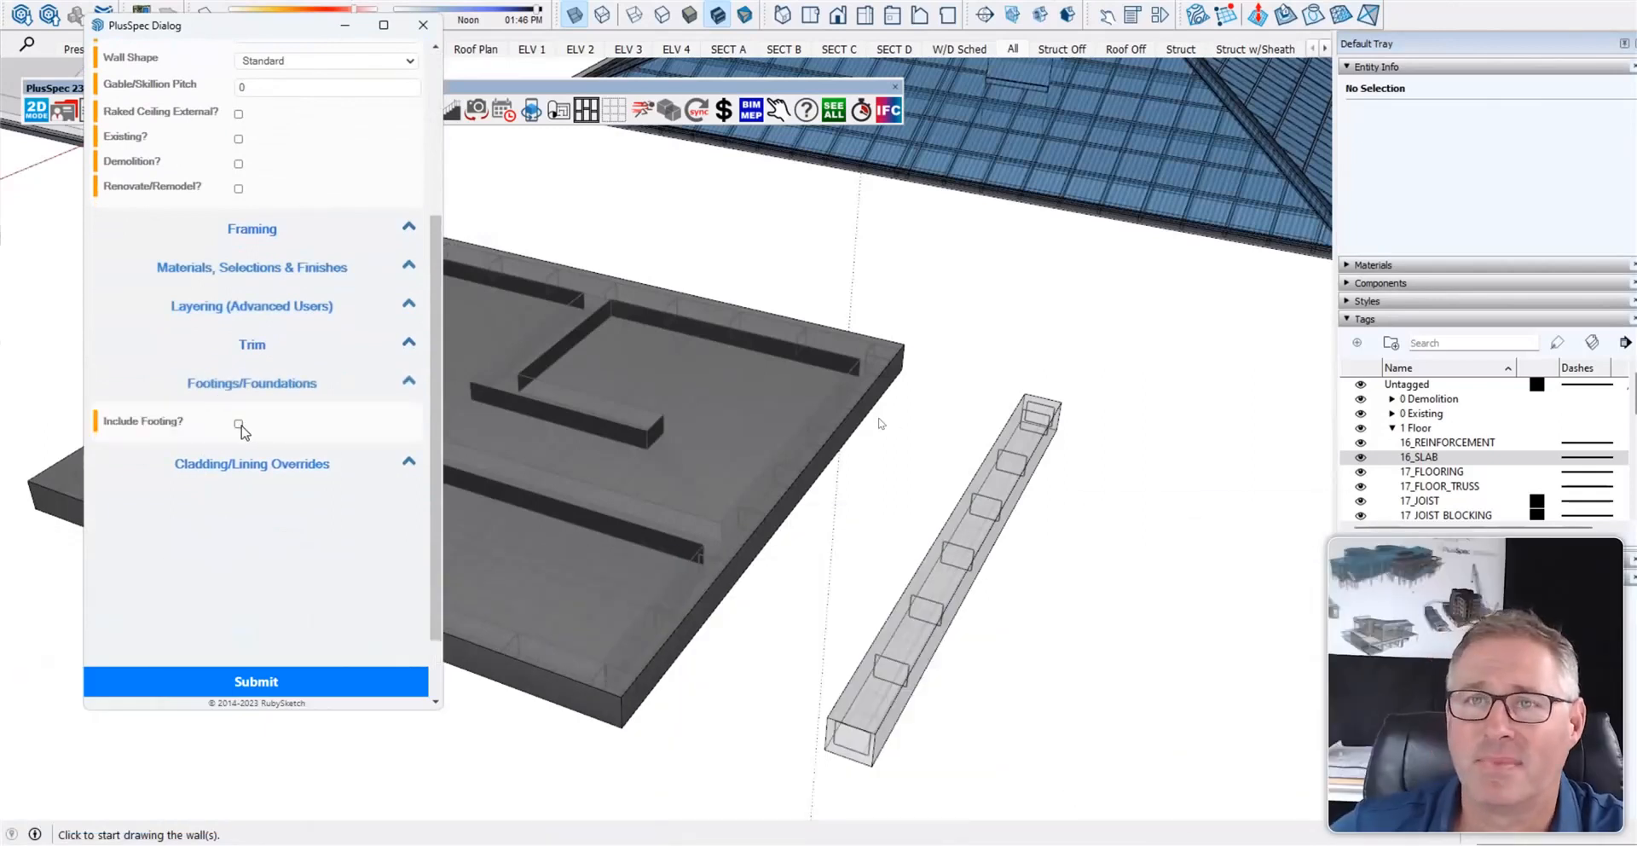
pyautogui.click(239, 425)
pyautogui.scroll(-4, 226, 443)
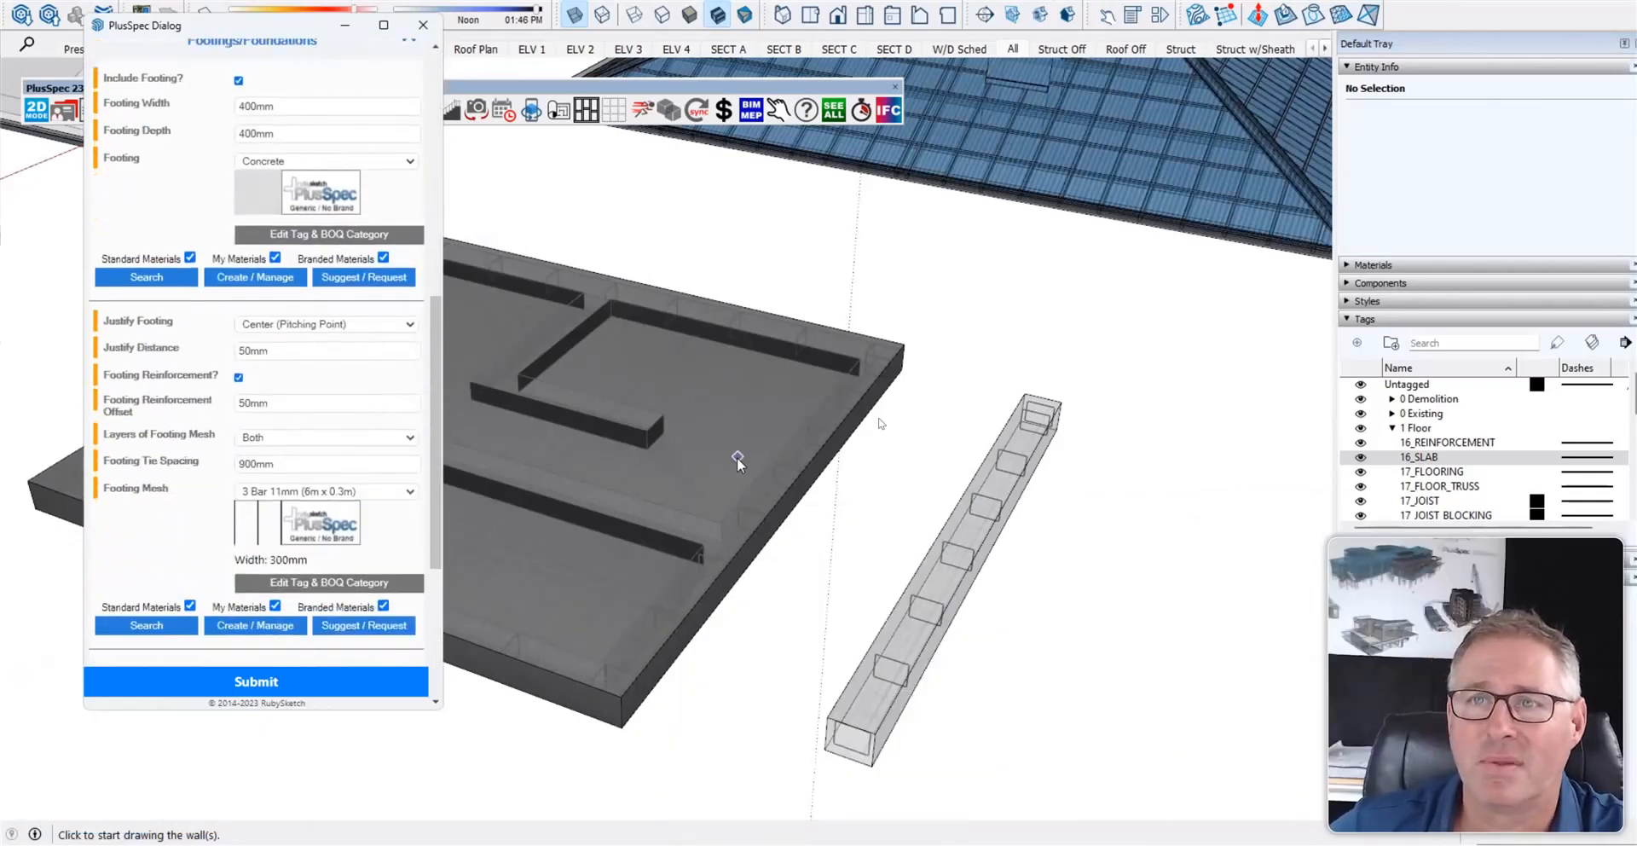
# - Draw the wall with its footing alongside the freestanding footing and inspect the footing beneath the wall
pyautogui.scroll(-4, 747, 467)
pyautogui.click(1029, 440)
pyautogui.doubleClick(941, 625)
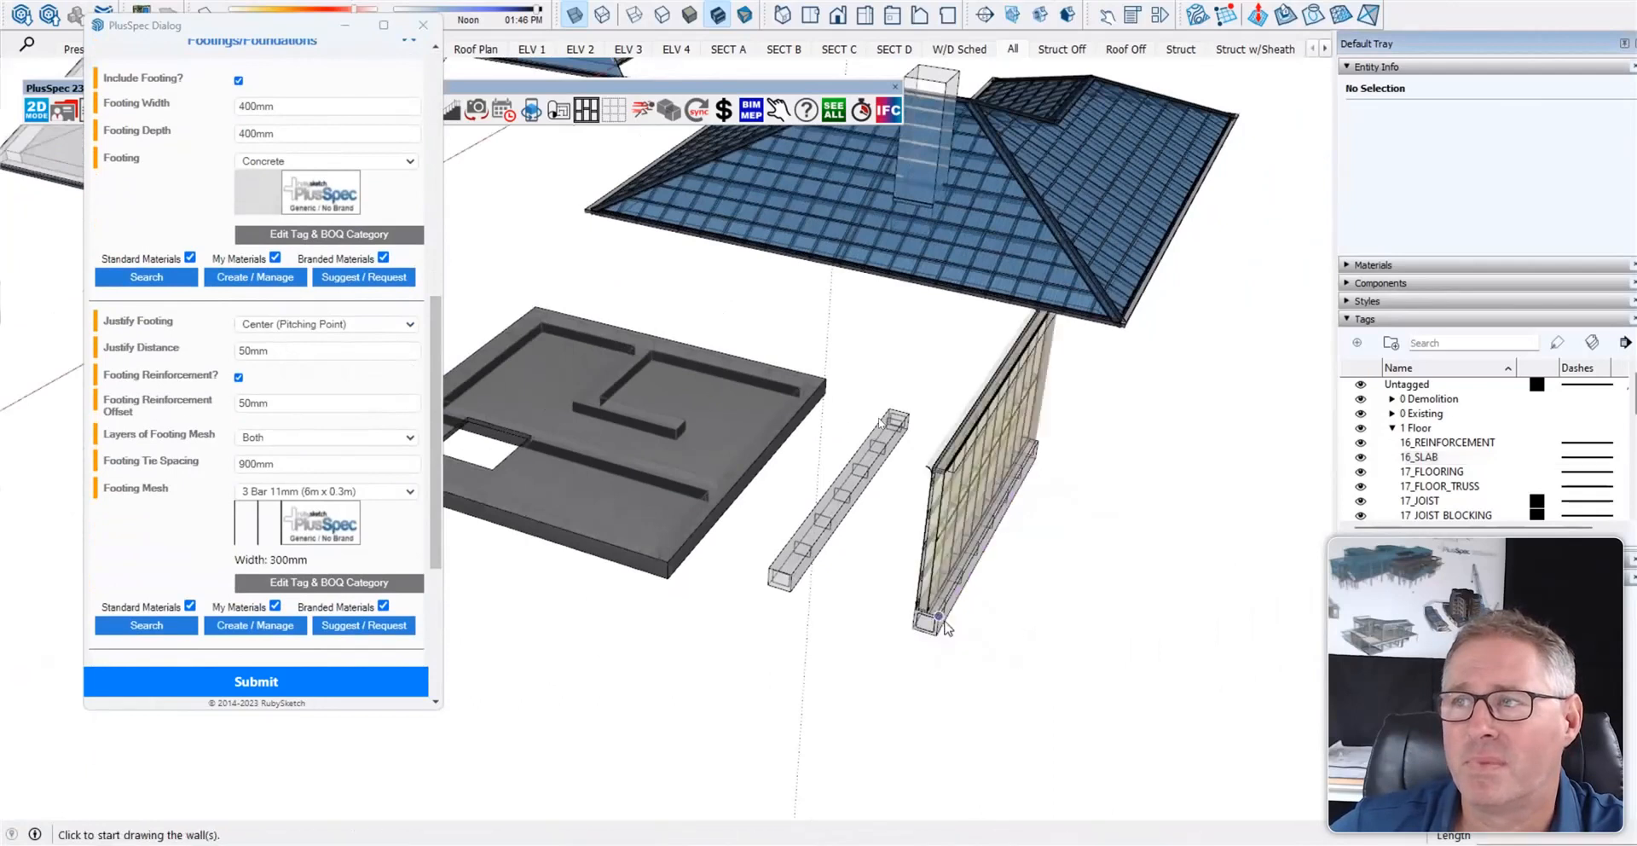
pyautogui.press('space')
pyautogui.scroll(6, 948, 626)
pyautogui.moveTo(946, 622); pyautogui.dragTo(889, 510, button='middle')
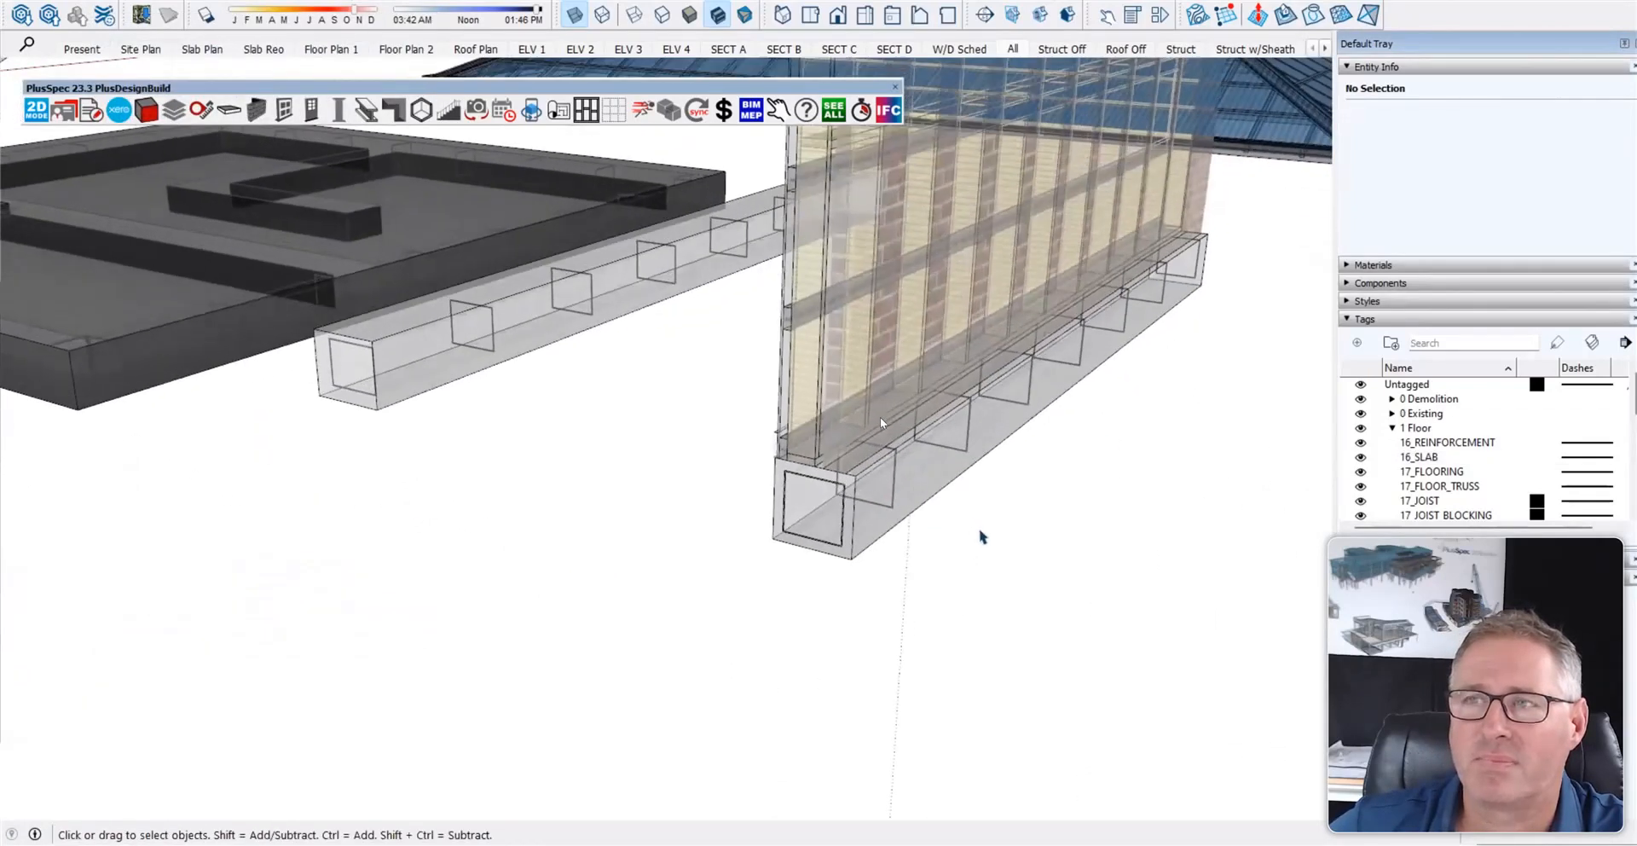
pyautogui.scroll(-4, 979, 533)
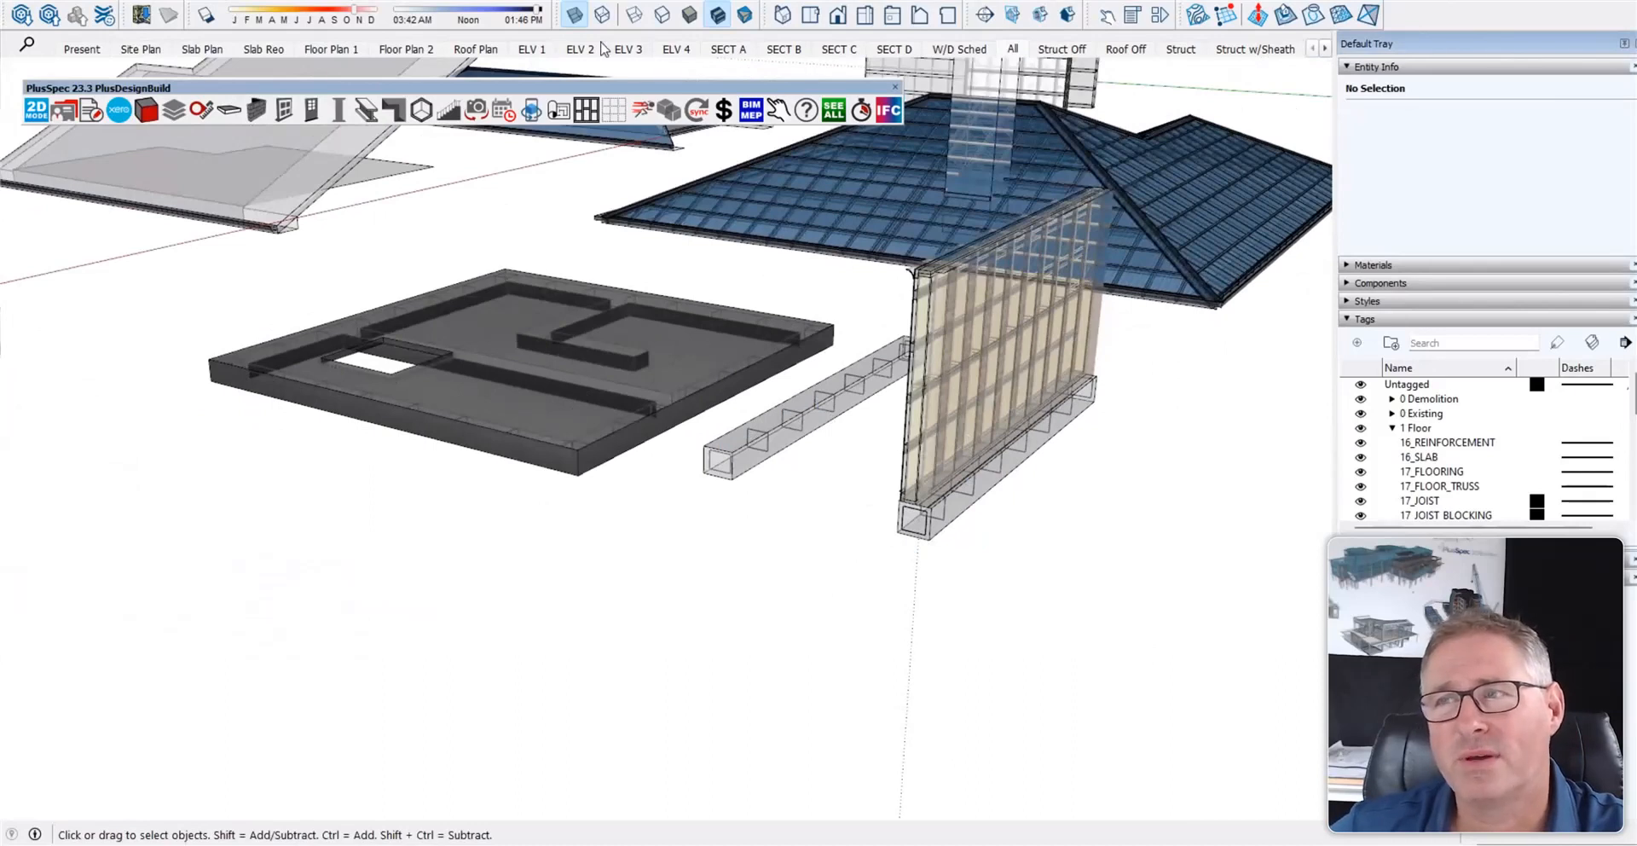
# - Turn off X-ray display, hide the 16_SLAB tag and examine the reinforcement inside the slab
pyautogui.click(575, 14)
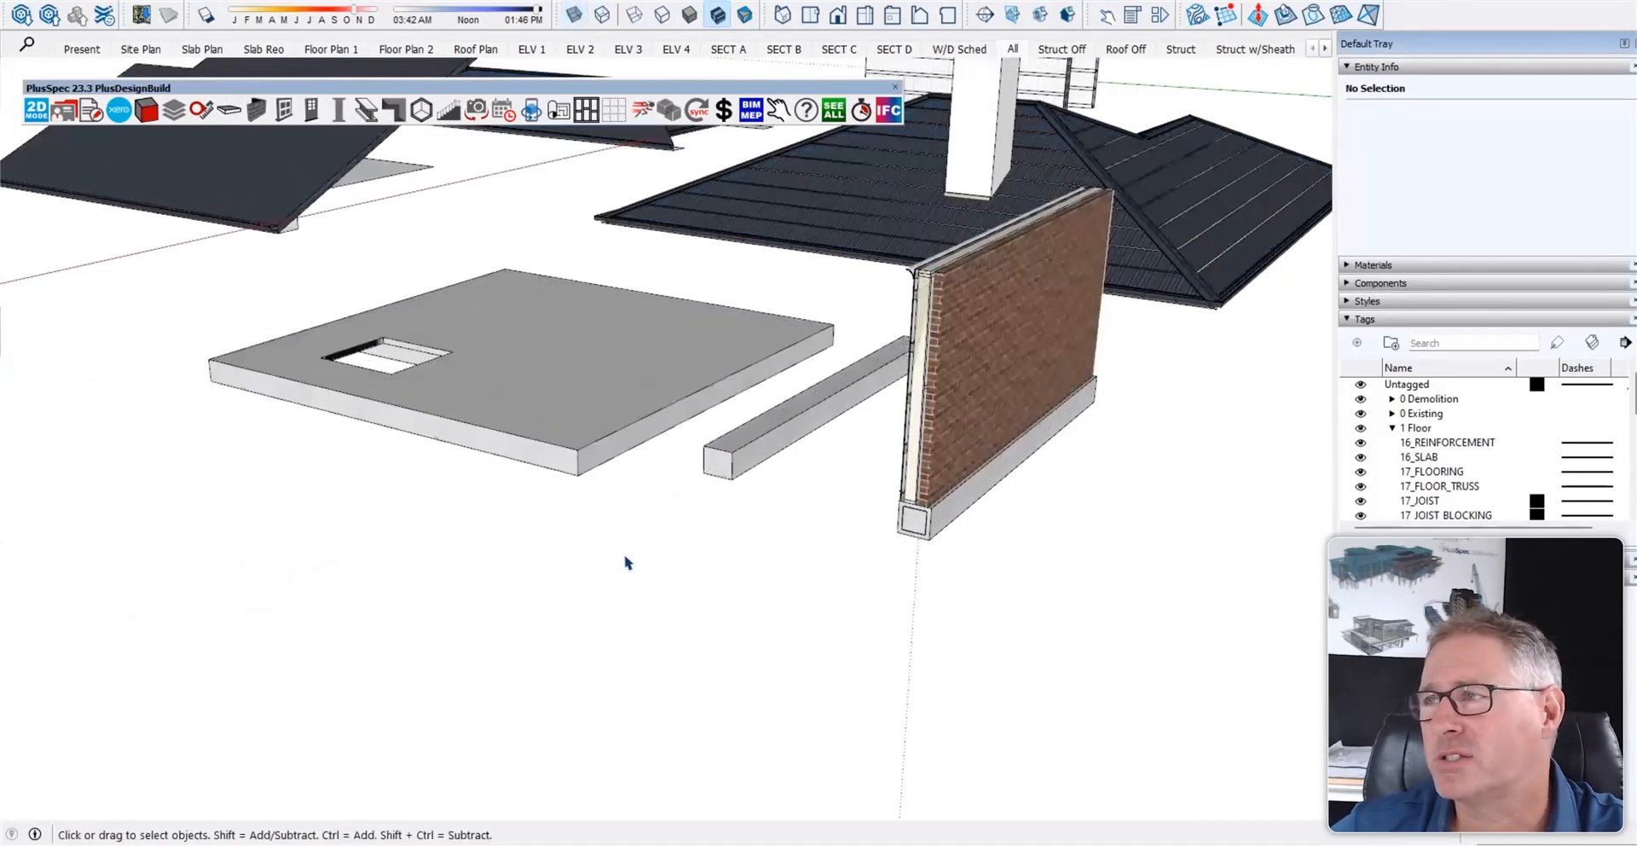
pyautogui.moveTo(923, 434); pyautogui.dragTo(1361, 480, button='middle')
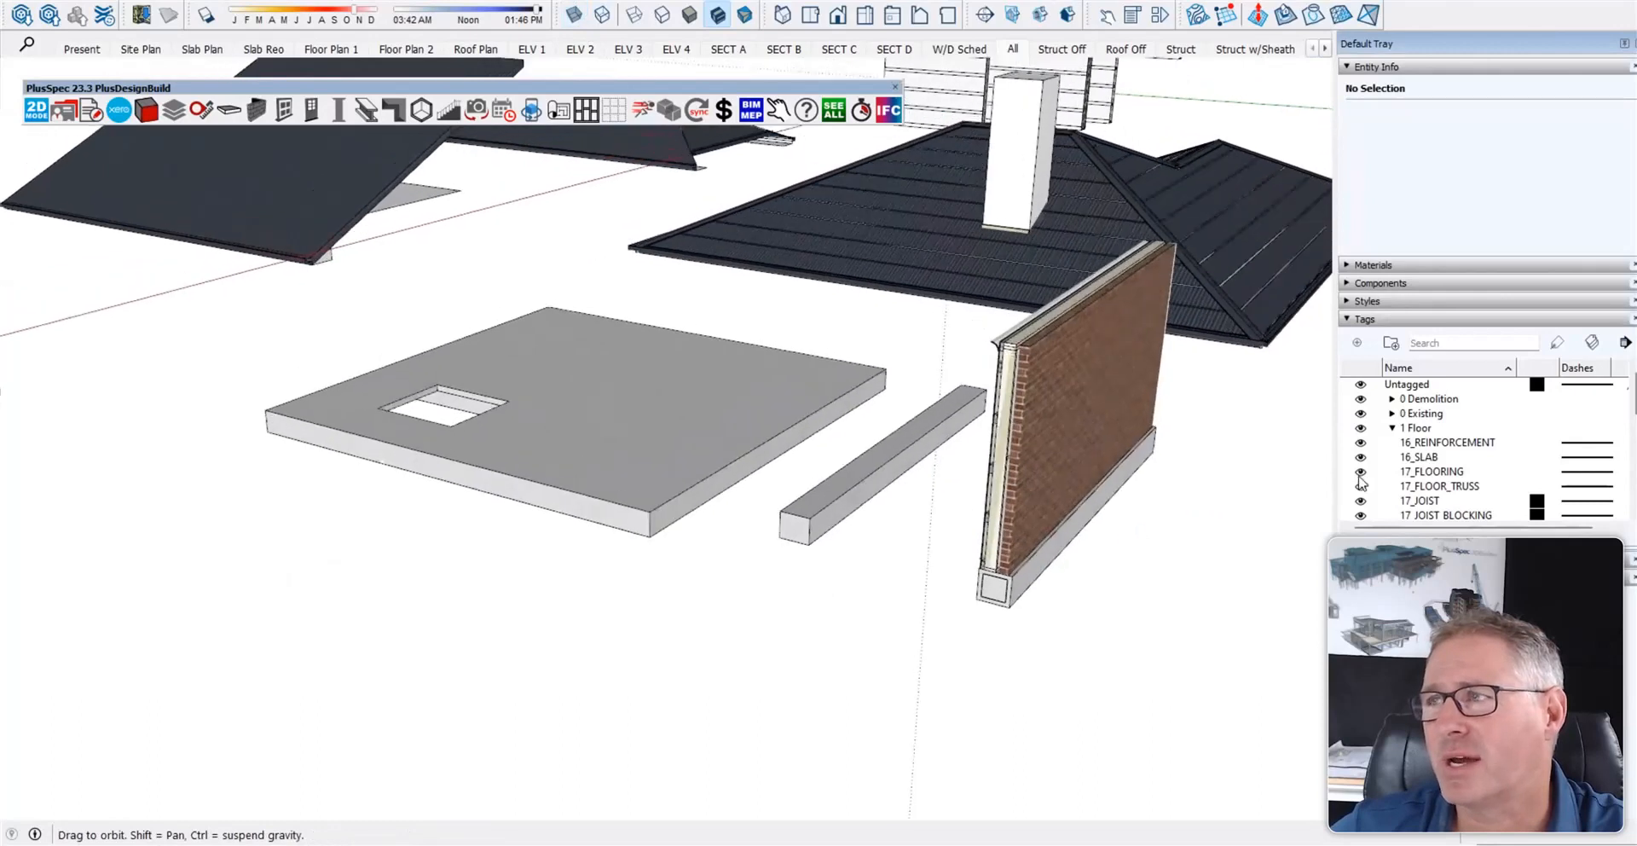
pyautogui.click(1361, 457)
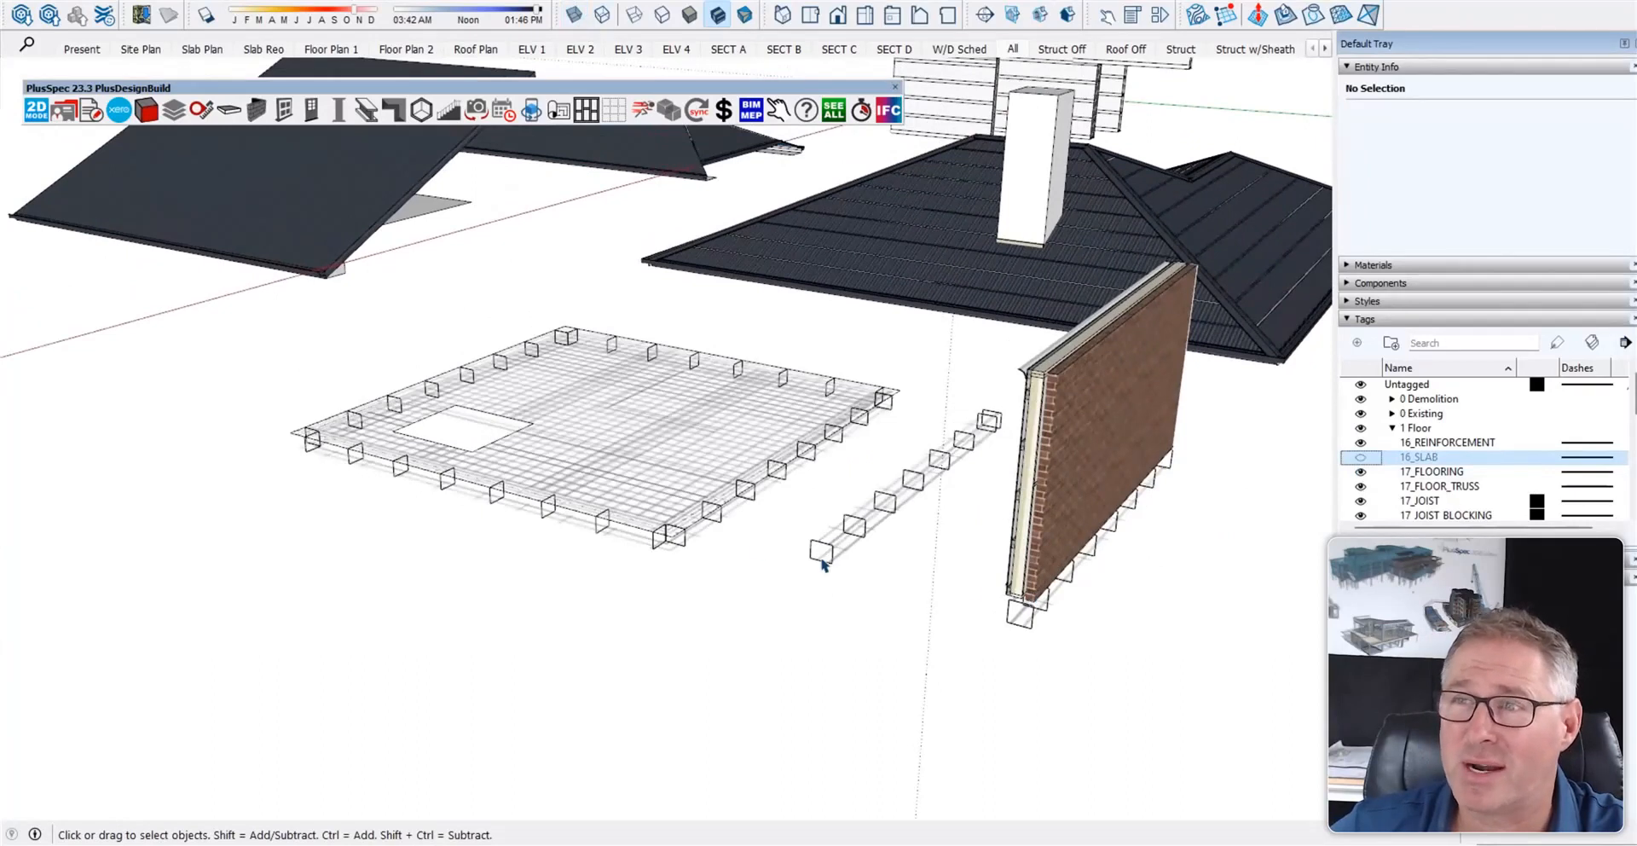
pyautogui.click(593, 441)
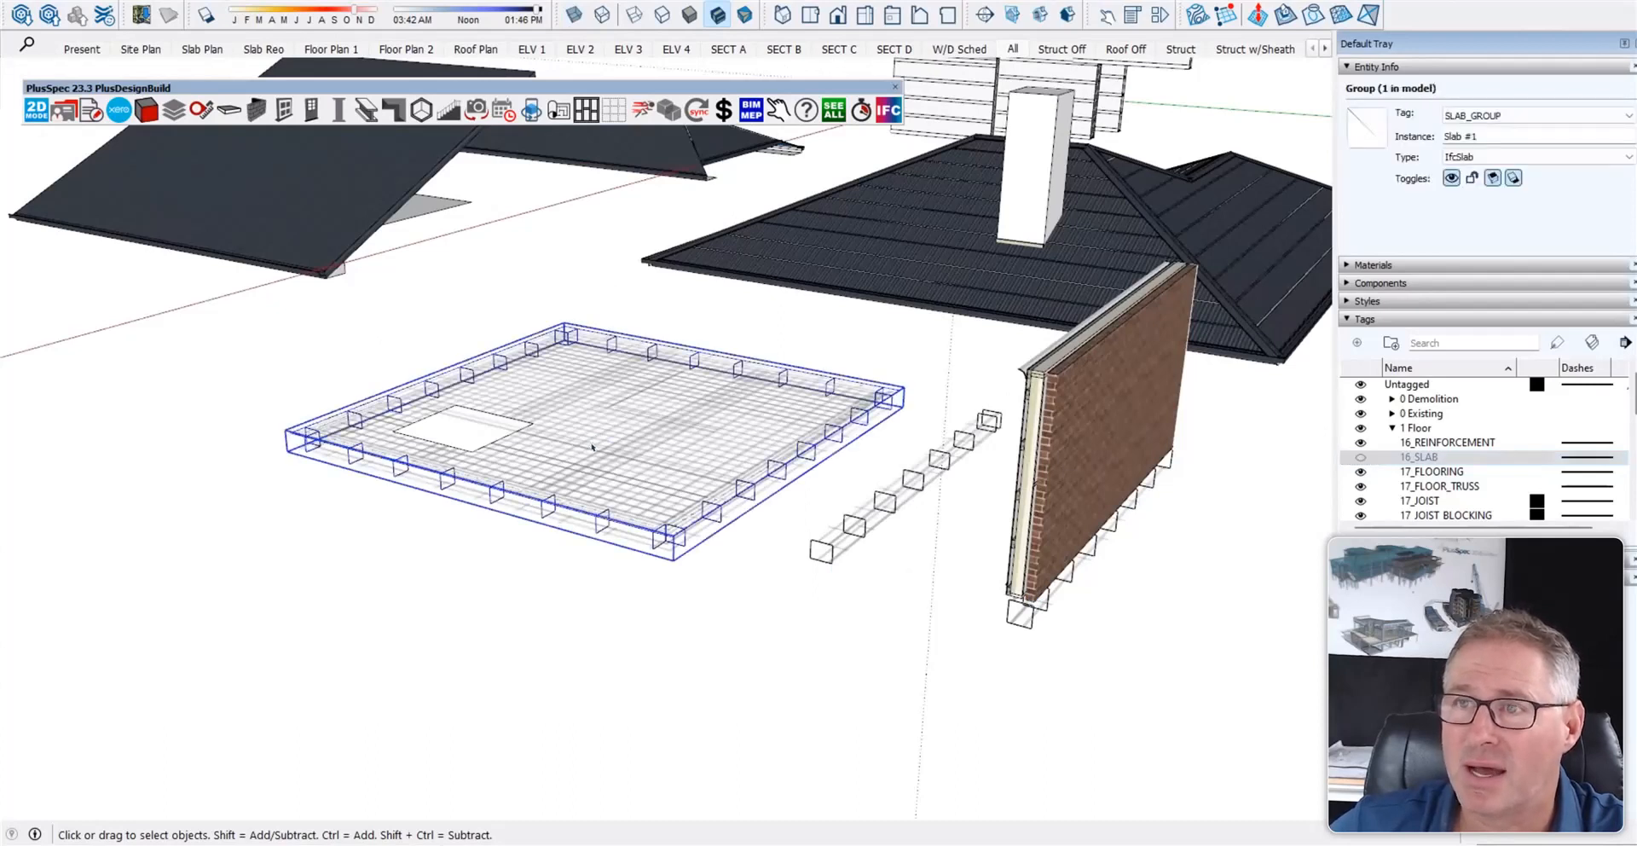
pyautogui.scroll(5, 594, 445)
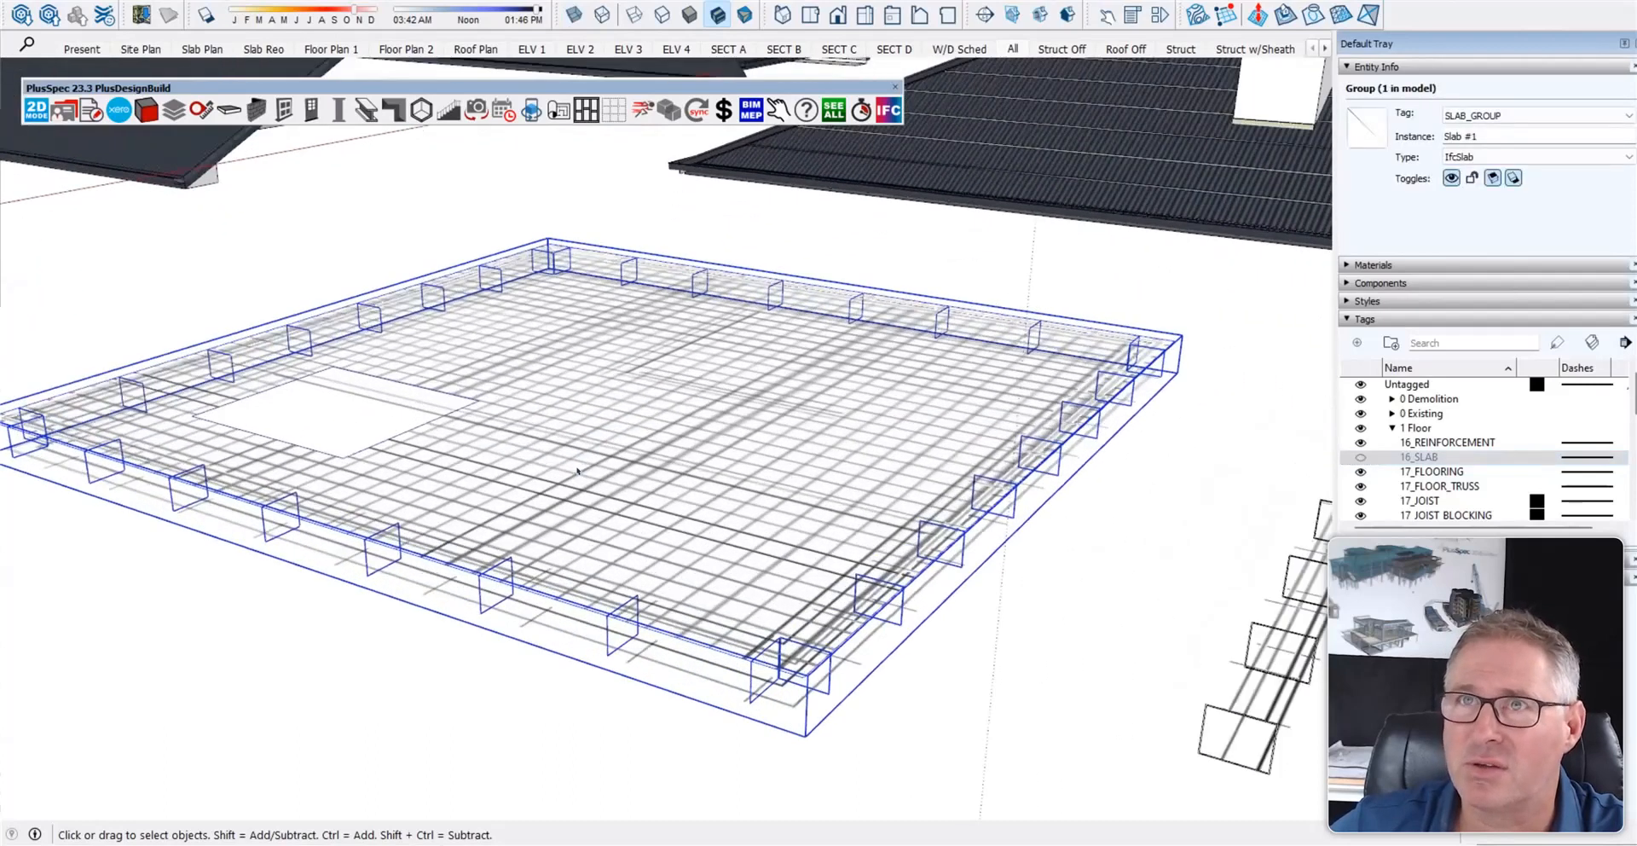
pyautogui.scroll(1, 578, 470)
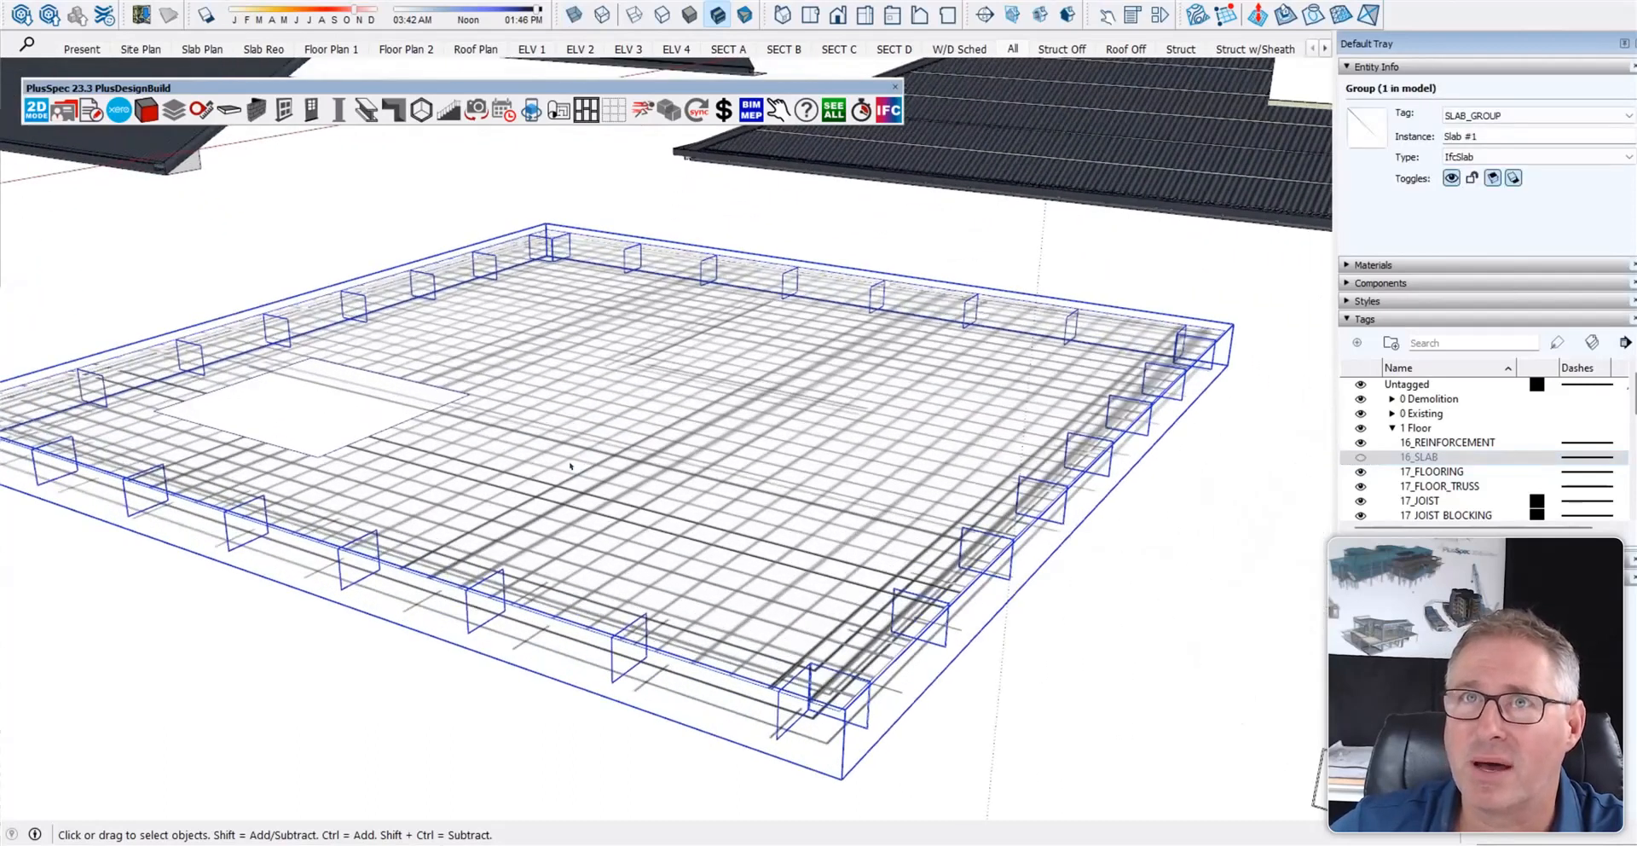
# - Switch to the Slab Reo scene and show the 16_SLAB tag in the slab's plan view
pyautogui.click(260, 49)
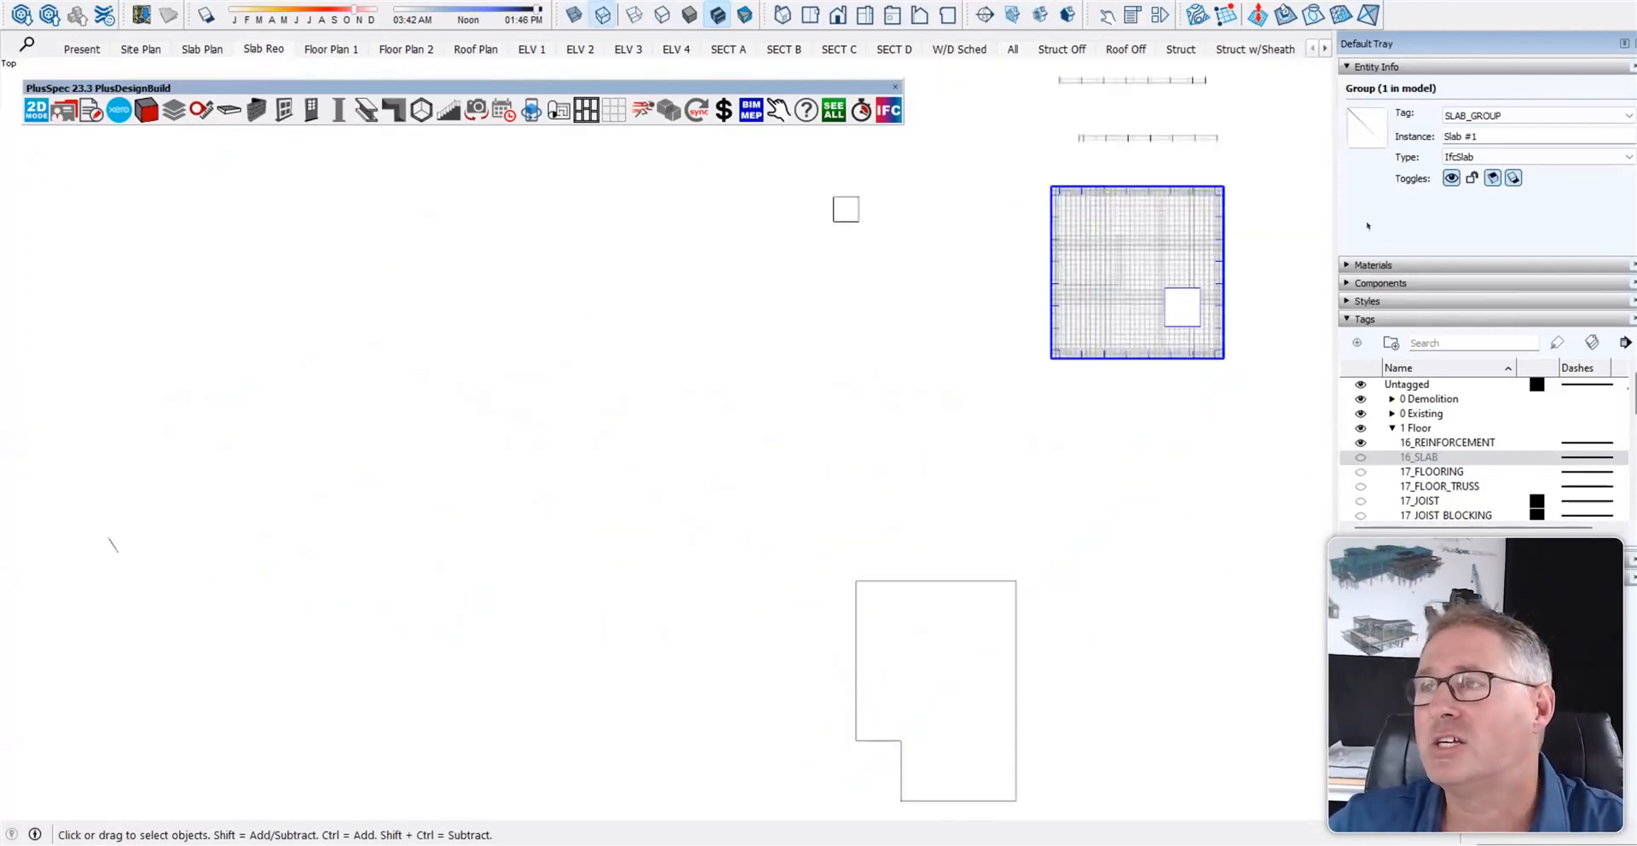
pyautogui.scroll(4, 1283, 240)
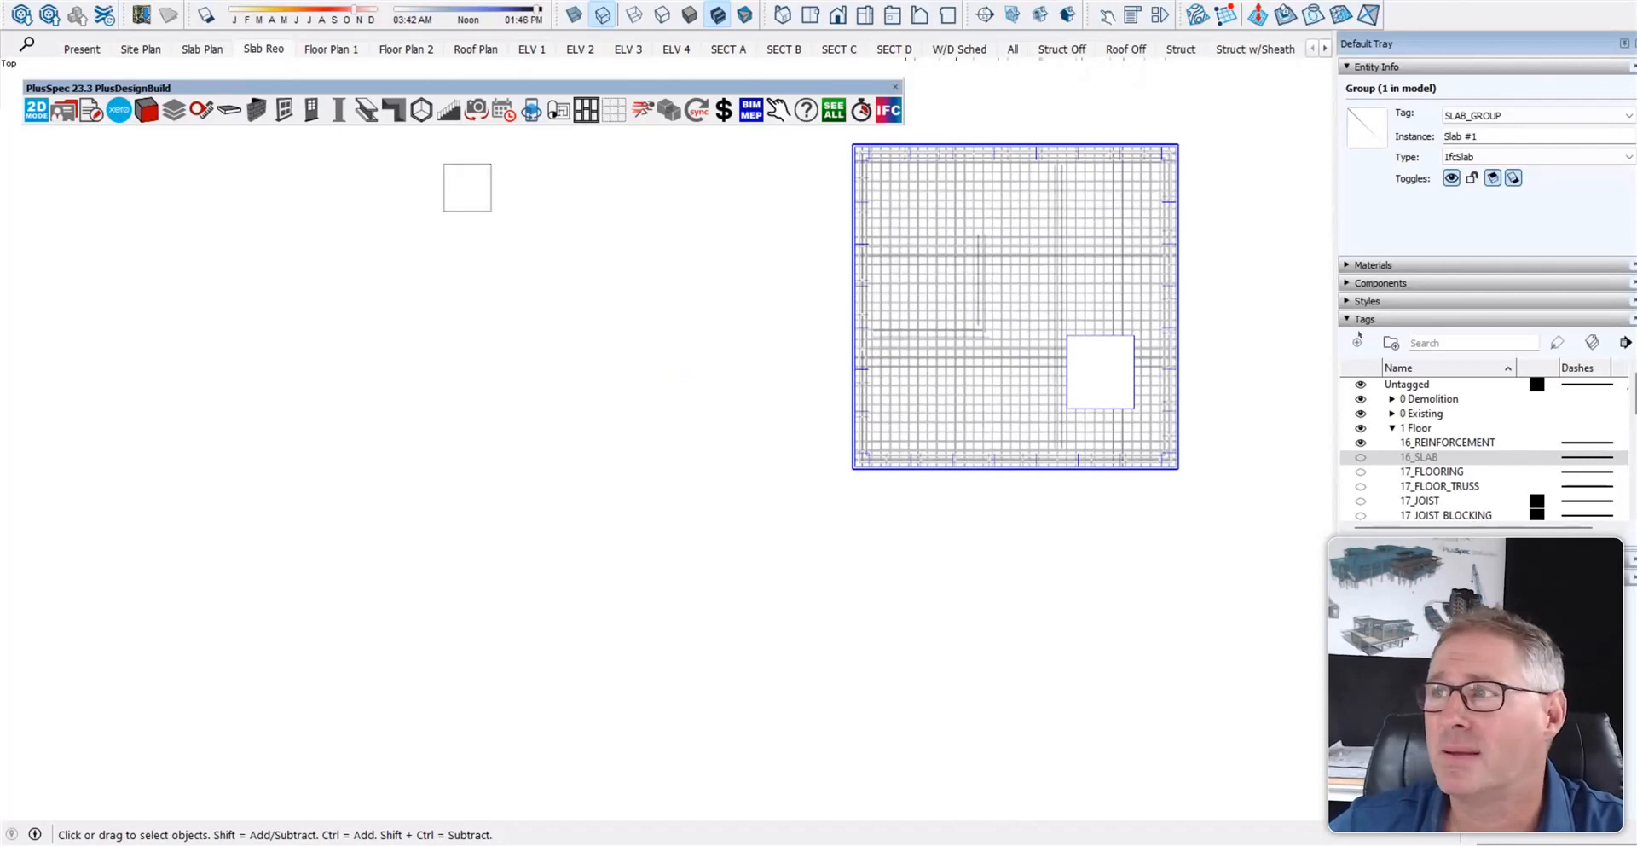
pyautogui.click(1360, 457)
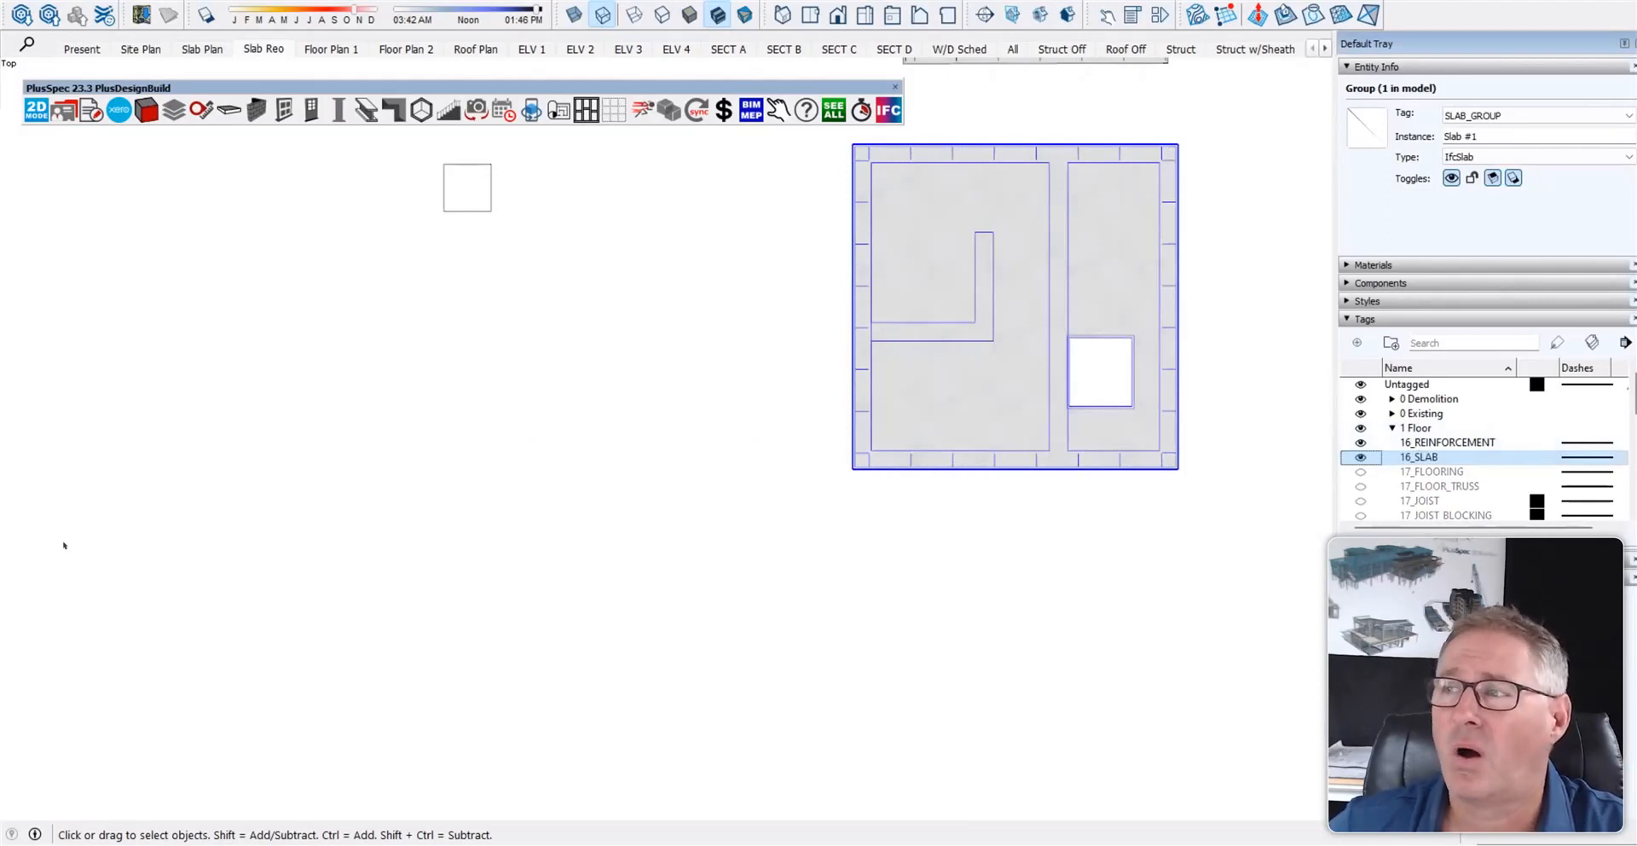
# - Open the takeoff summary, update the report for the entire model through the takeoff preferences, and close the summary
pyautogui.click(91, 110)
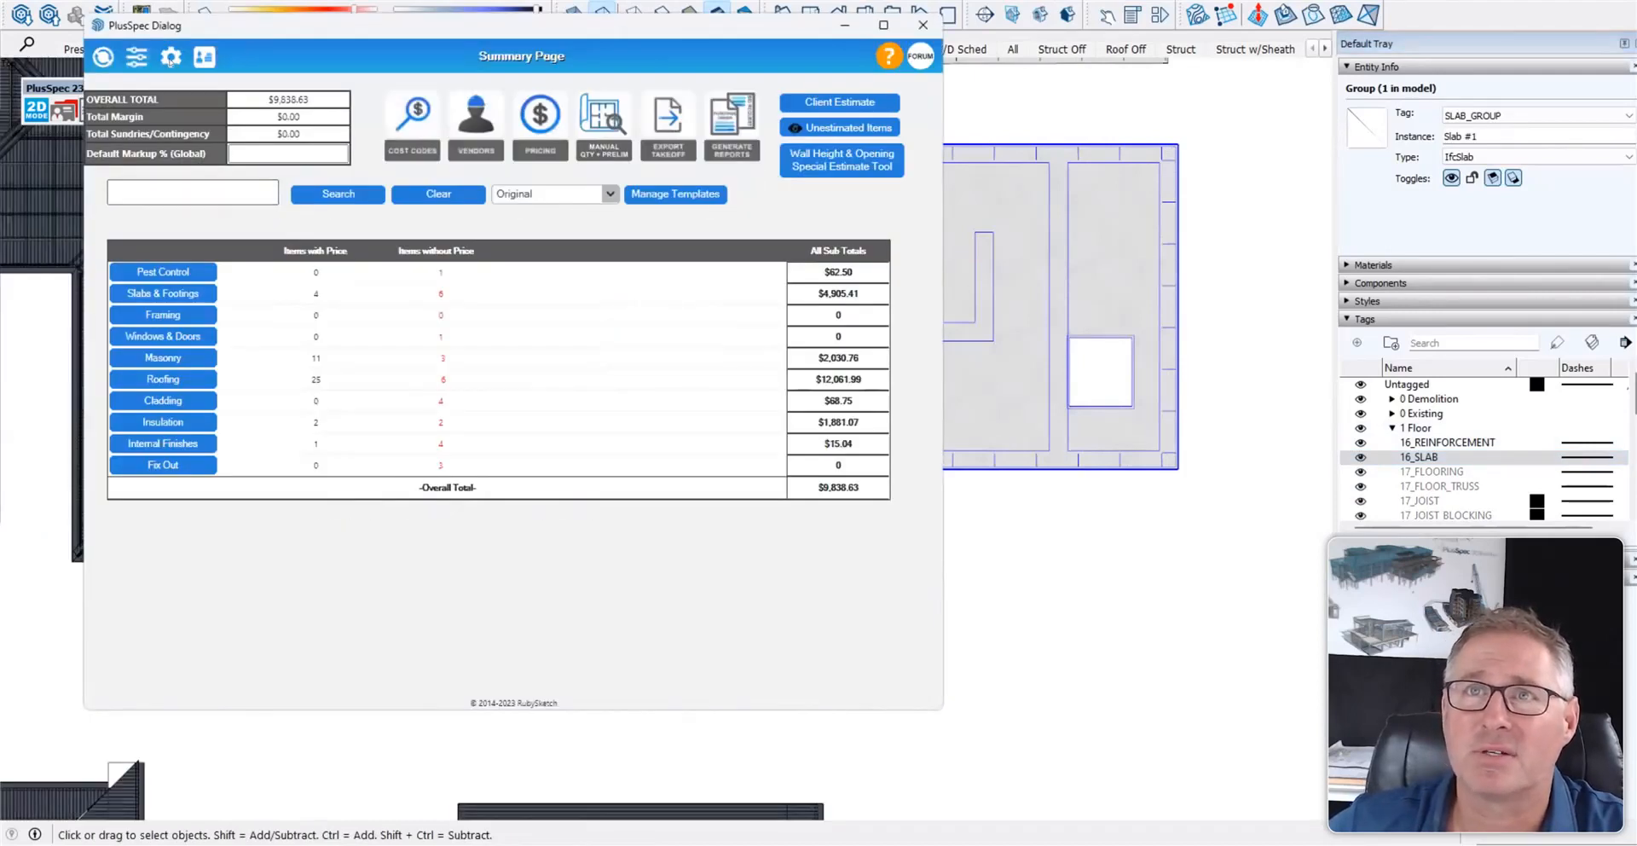
pyautogui.click(169, 58)
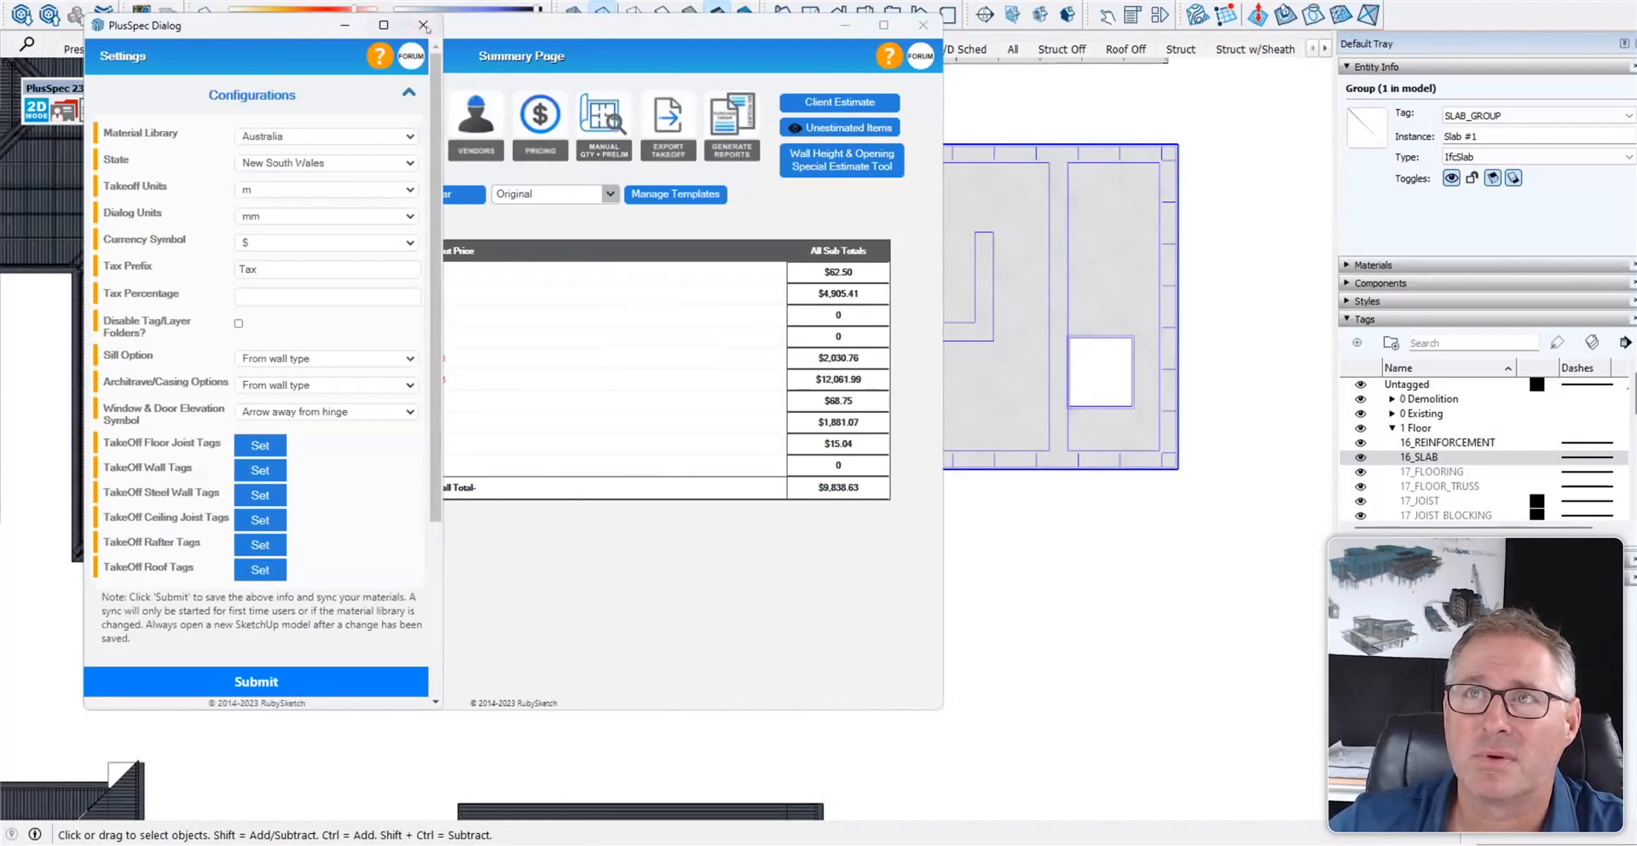
pyautogui.click(423, 26)
pyautogui.click(139, 58)
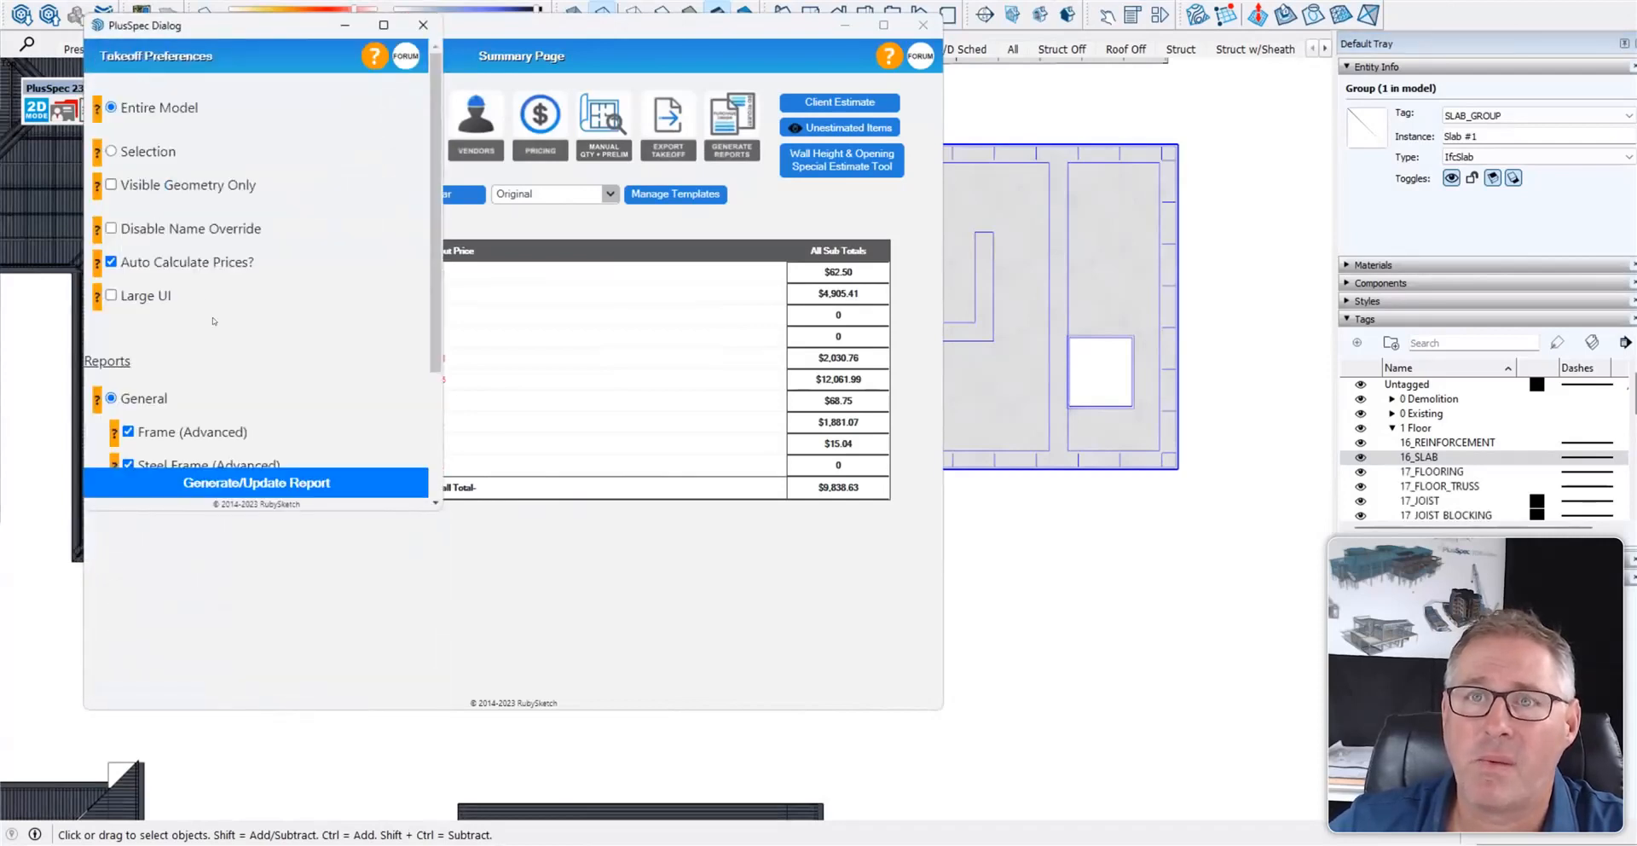
pyautogui.scroll(-3, 214, 322)
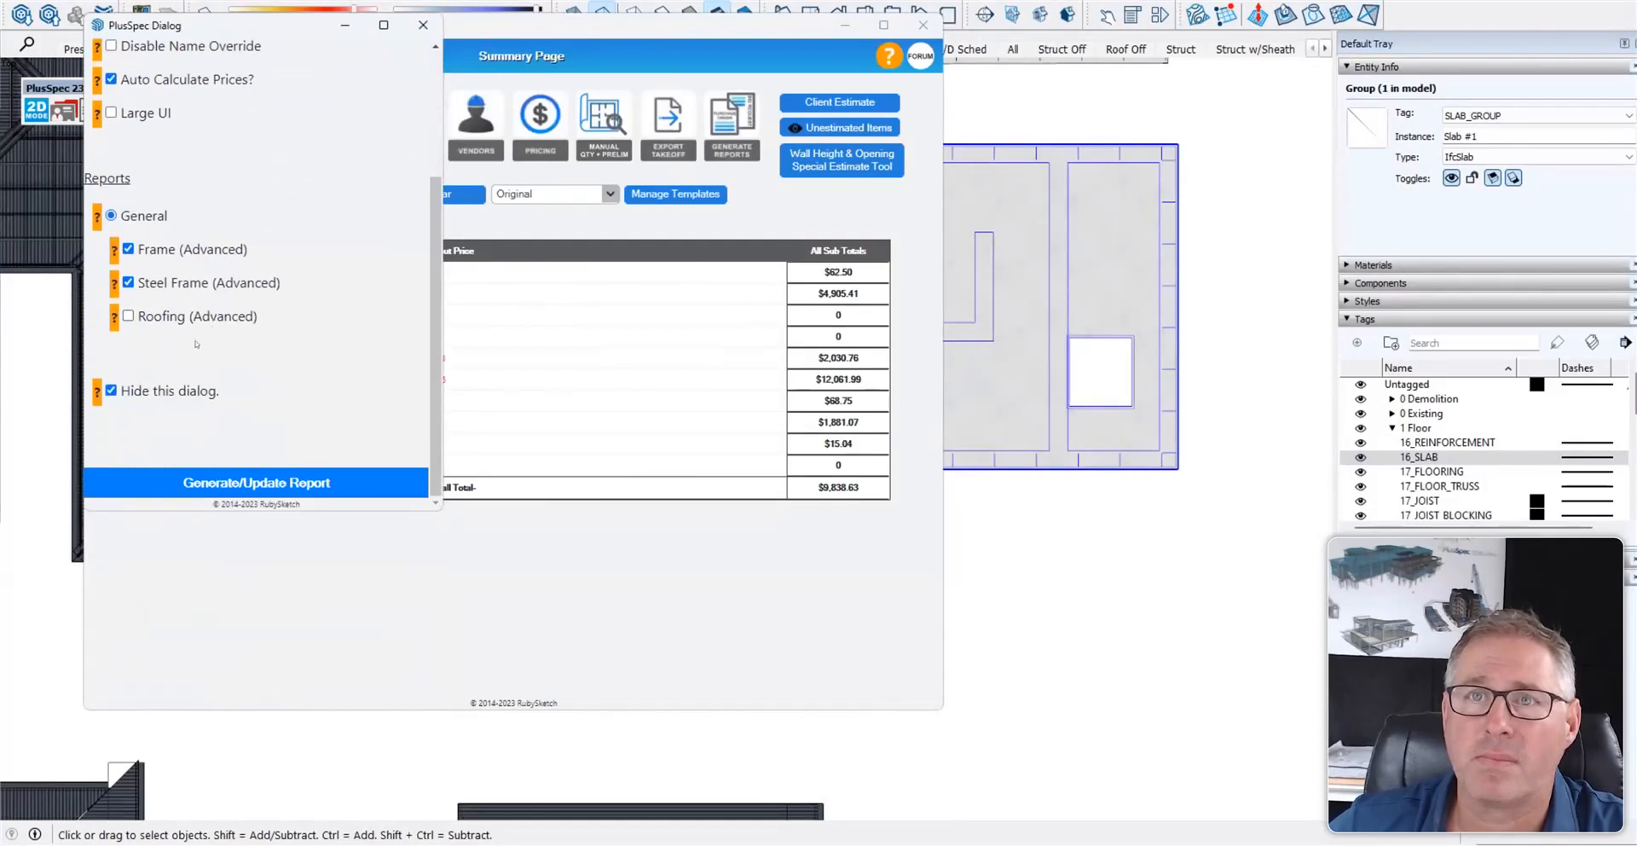
pyautogui.click(207, 484)
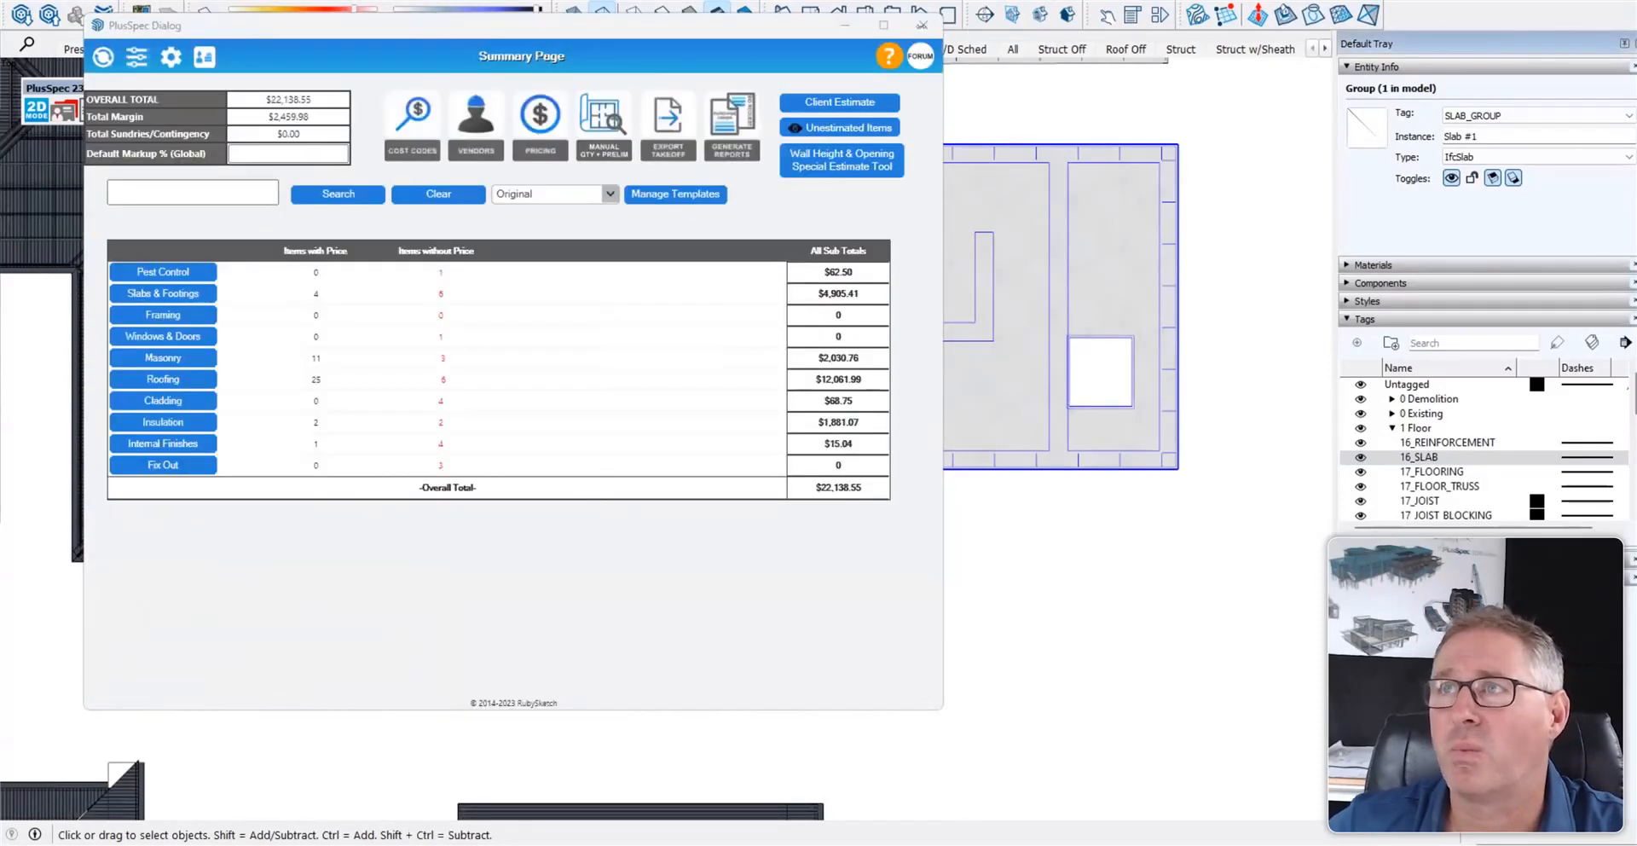
pyautogui.click(925, 26)
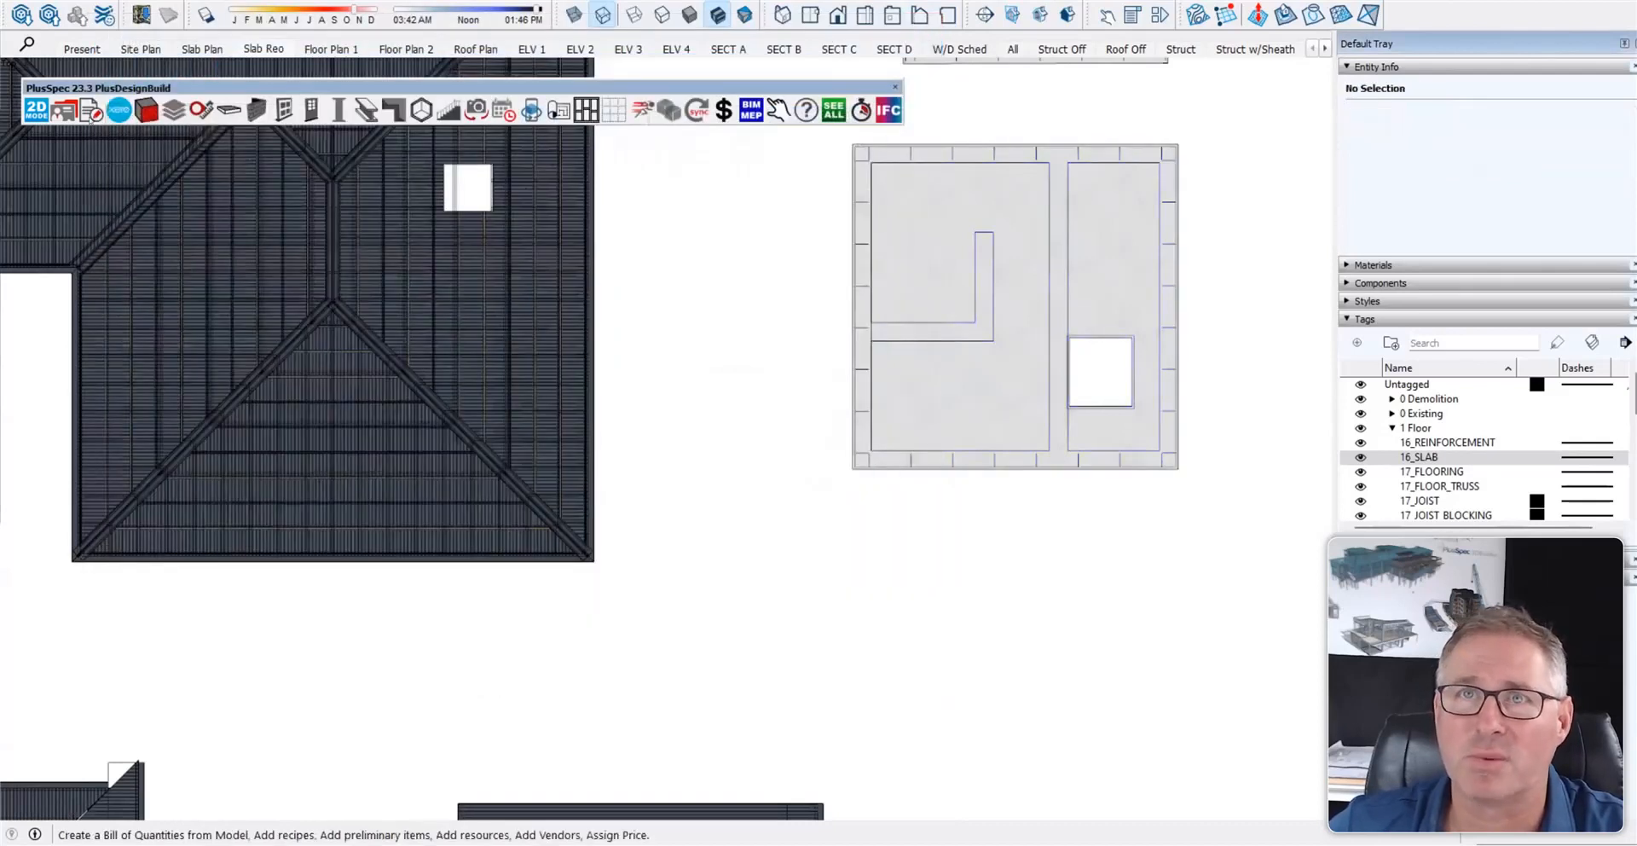
# - Reopen the takeoff preferences and review the scope, display and report options
pyautogui.click(91, 111)
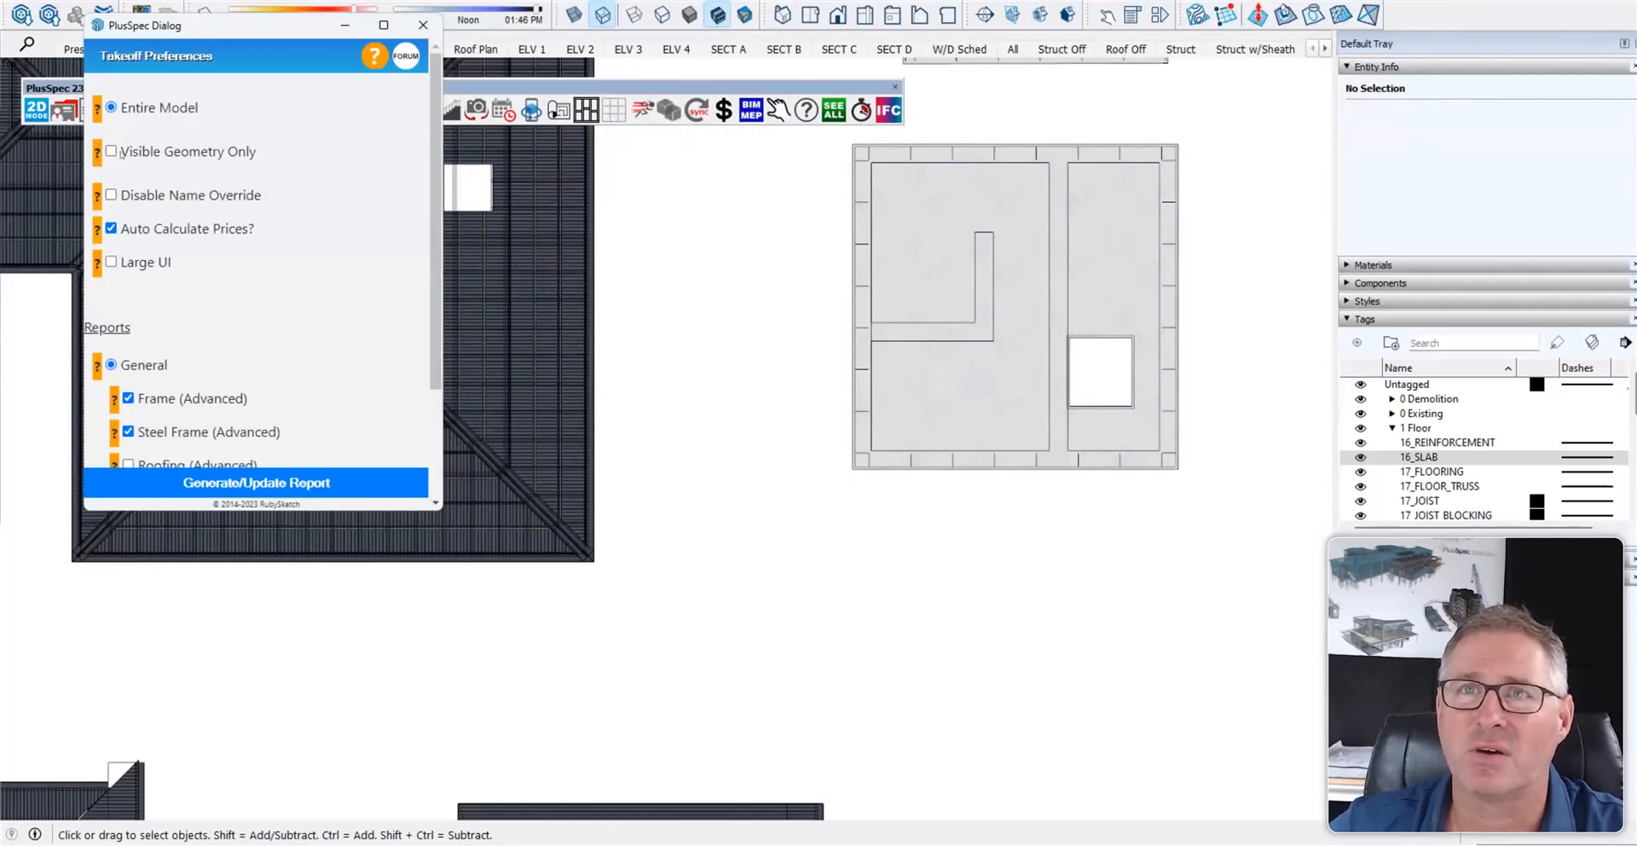
pyautogui.scroll(-2, 124, 197)
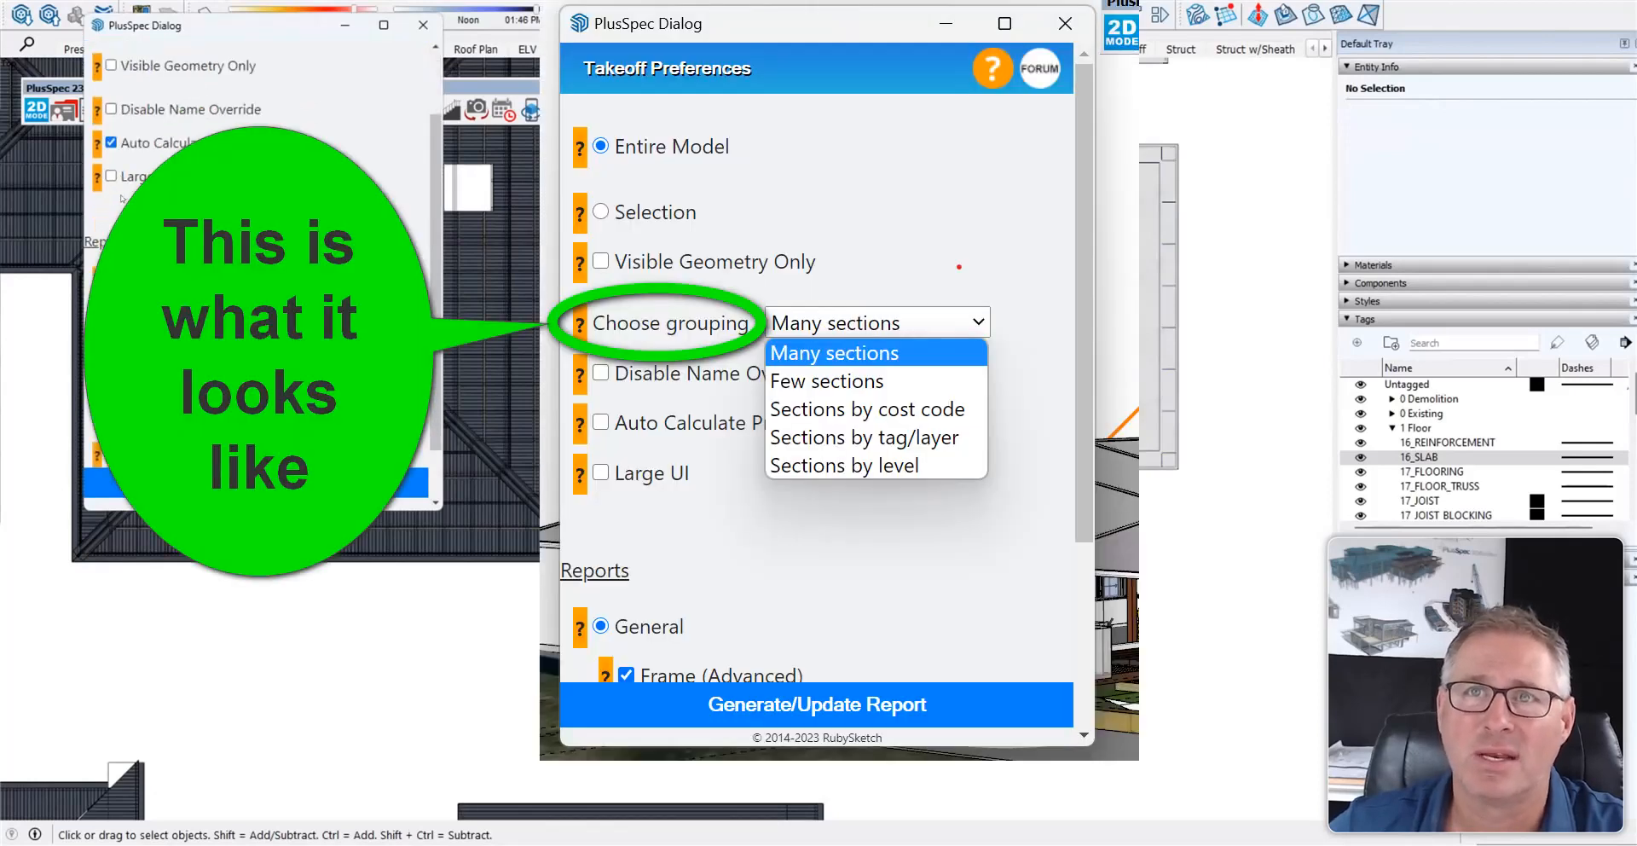
pyautogui.scroll(-2, 124, 197)
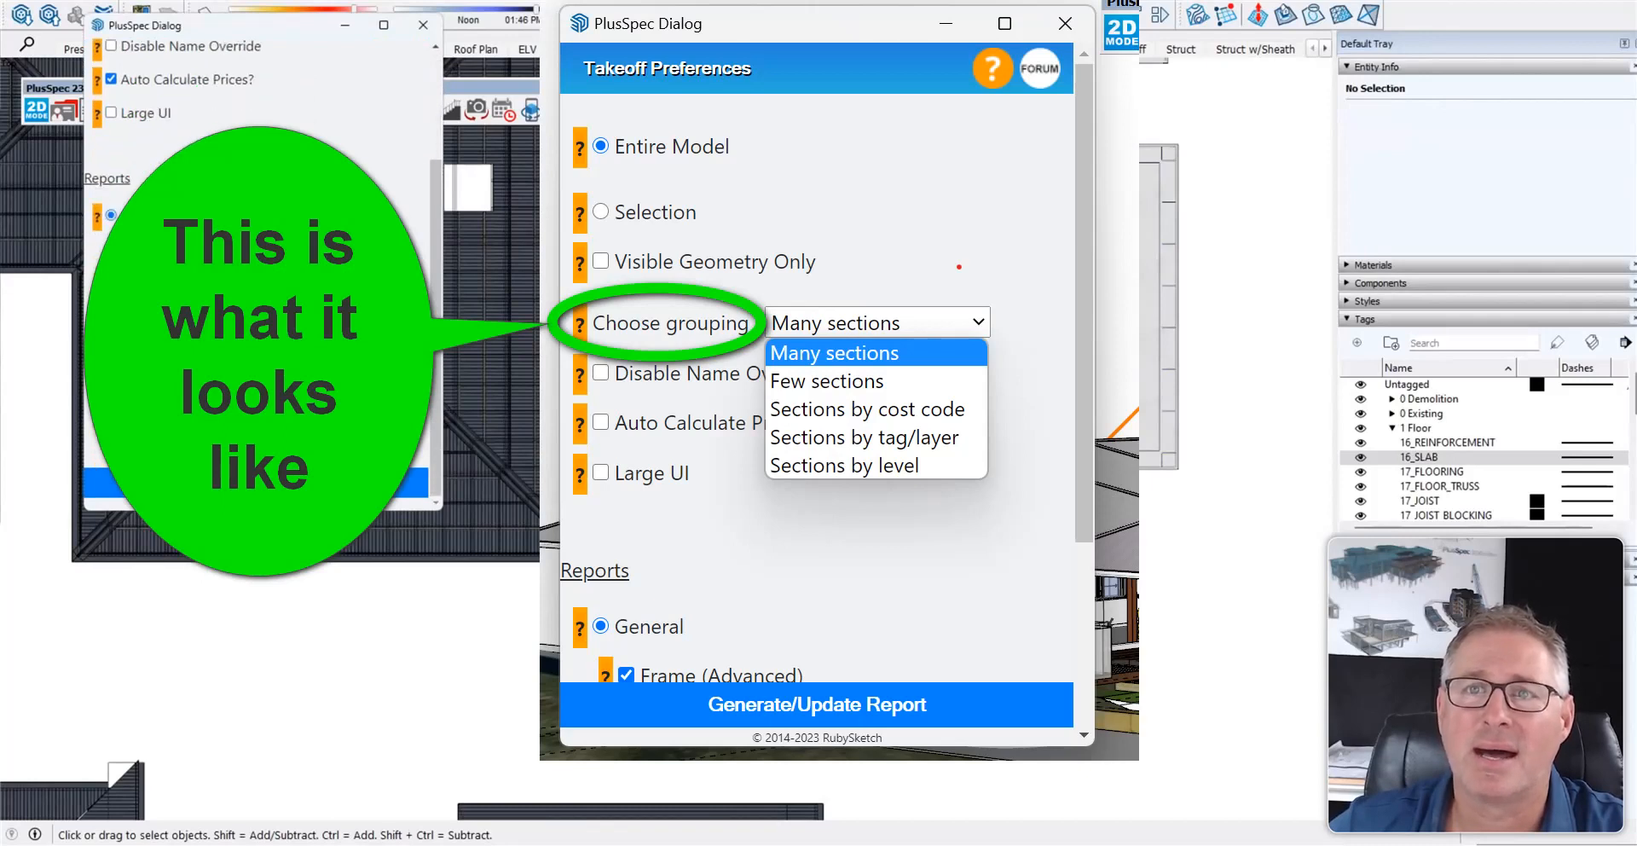
pyautogui.scroll(3, 112, 199)
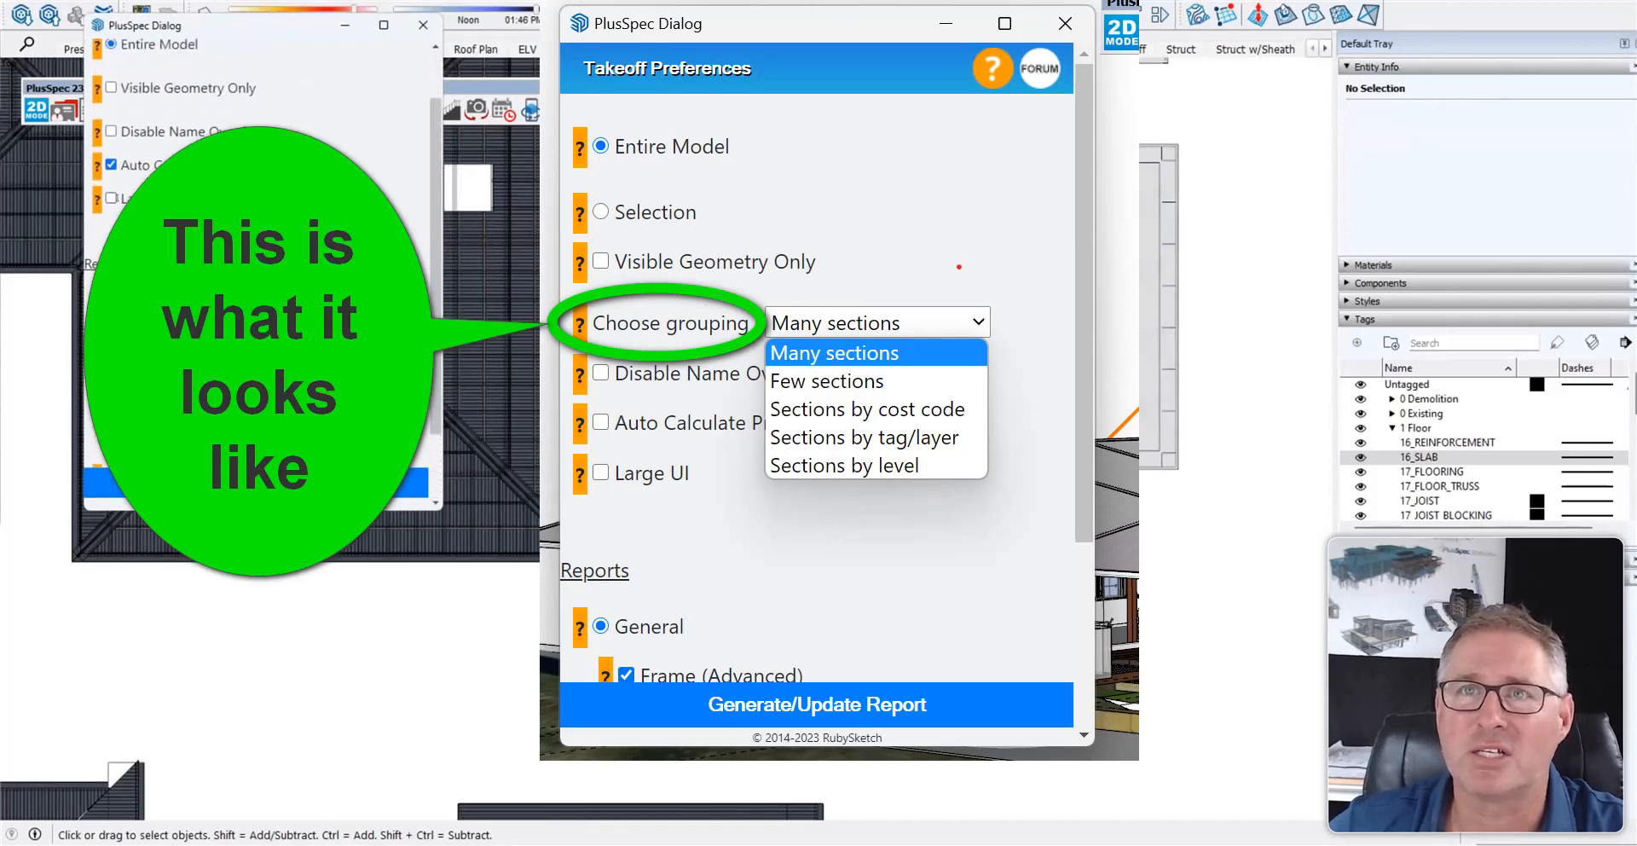
pyautogui.click(111, 199)
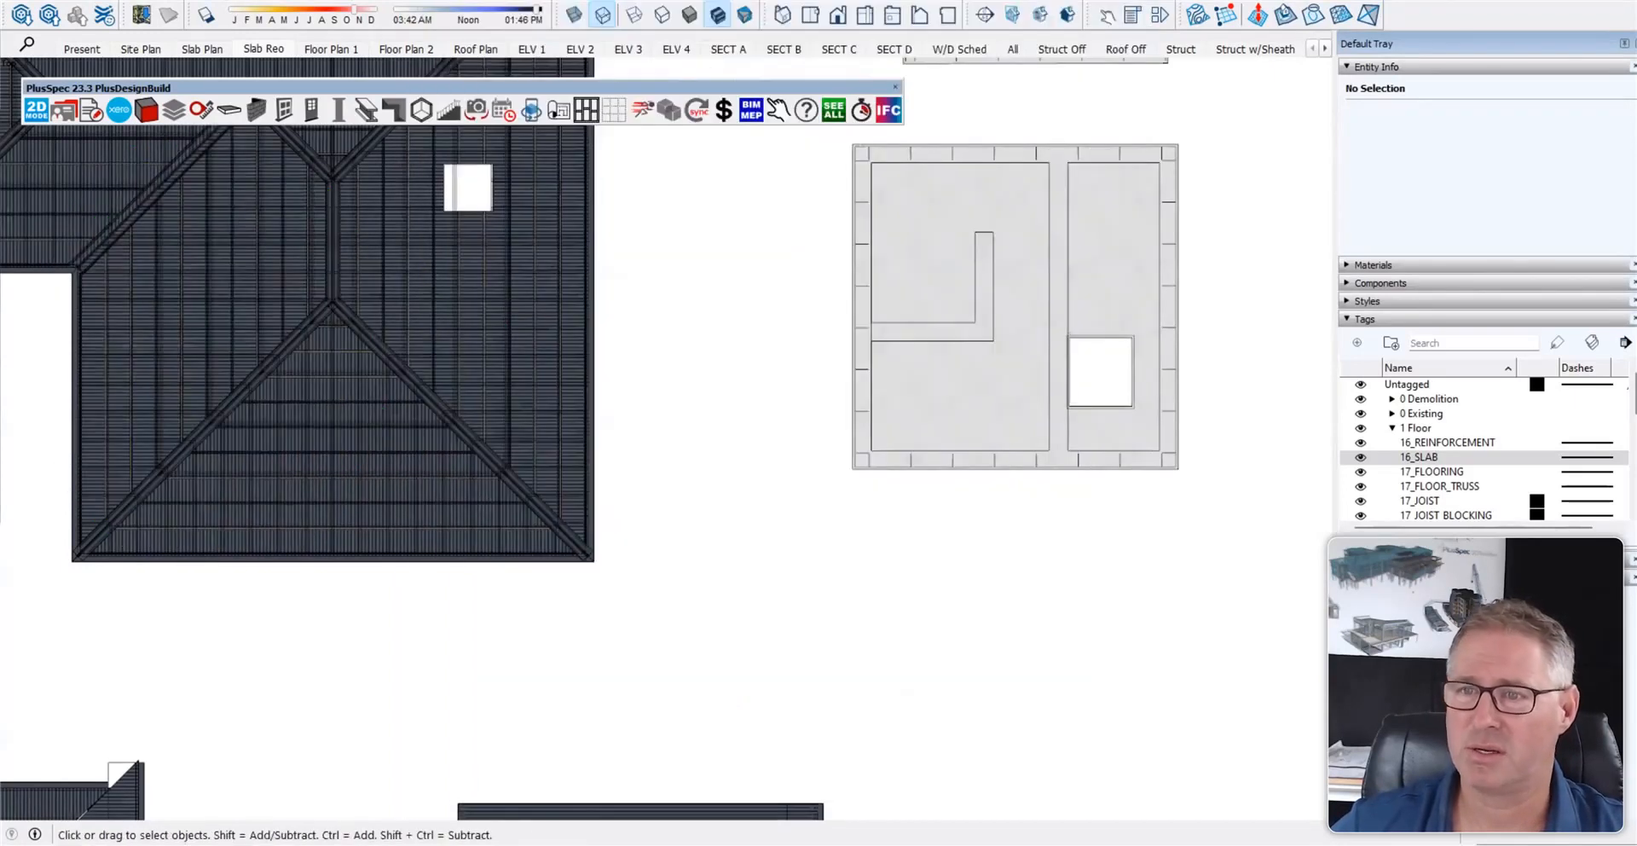
# - Switch to the All scene to show the wall models
pyautogui.scroll(-5, 742, 386)
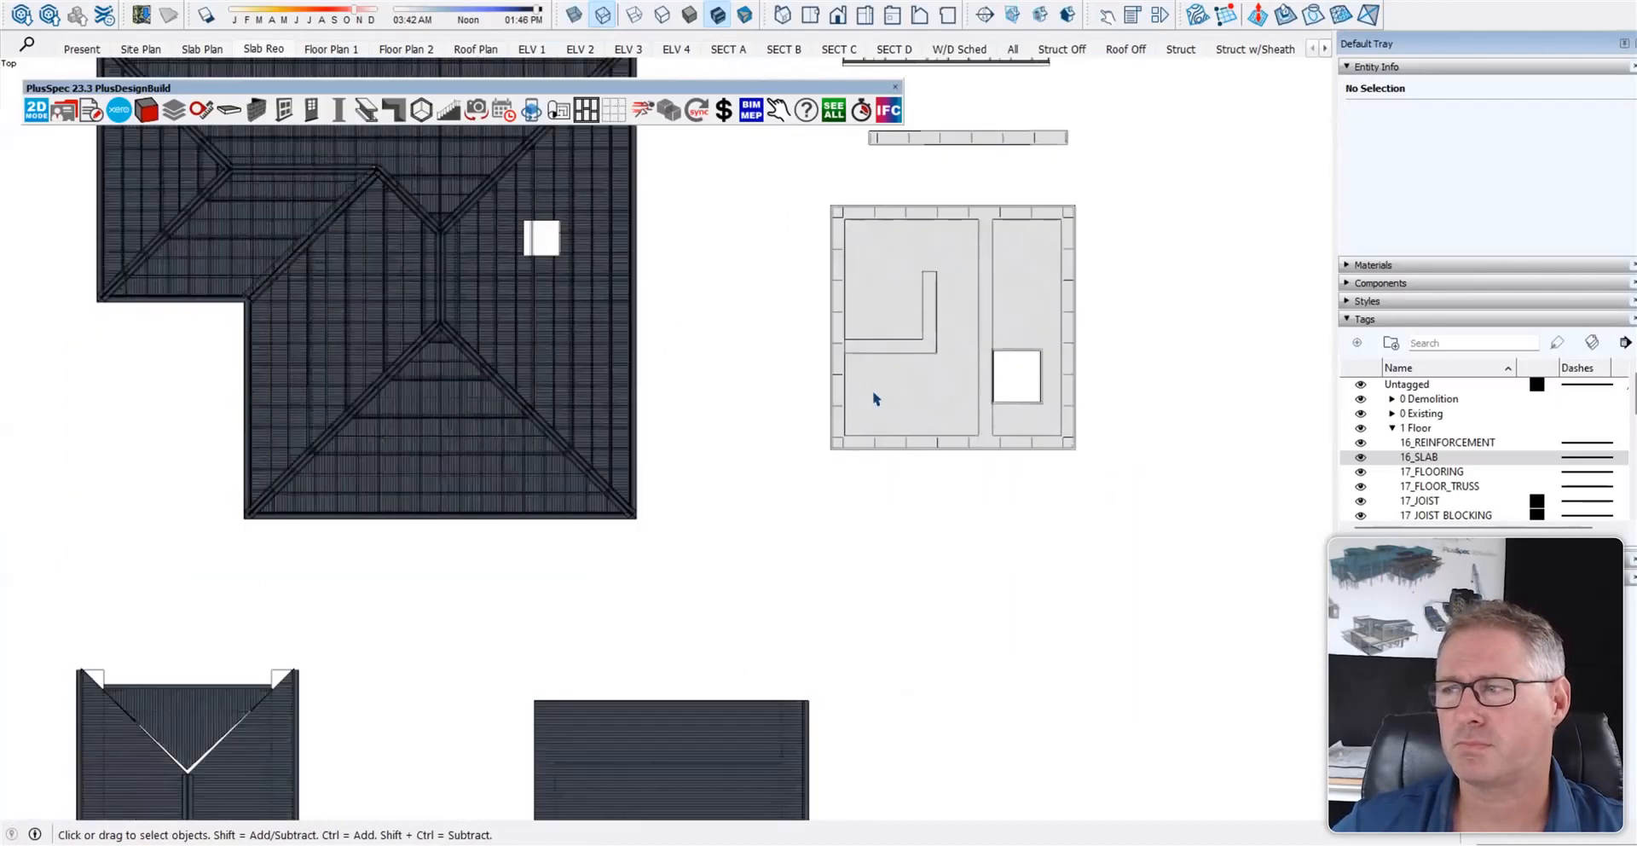
pyautogui.moveTo(1195, 428); pyautogui.dragTo(837, 417, button='middle')
pyautogui.click(1013, 54)
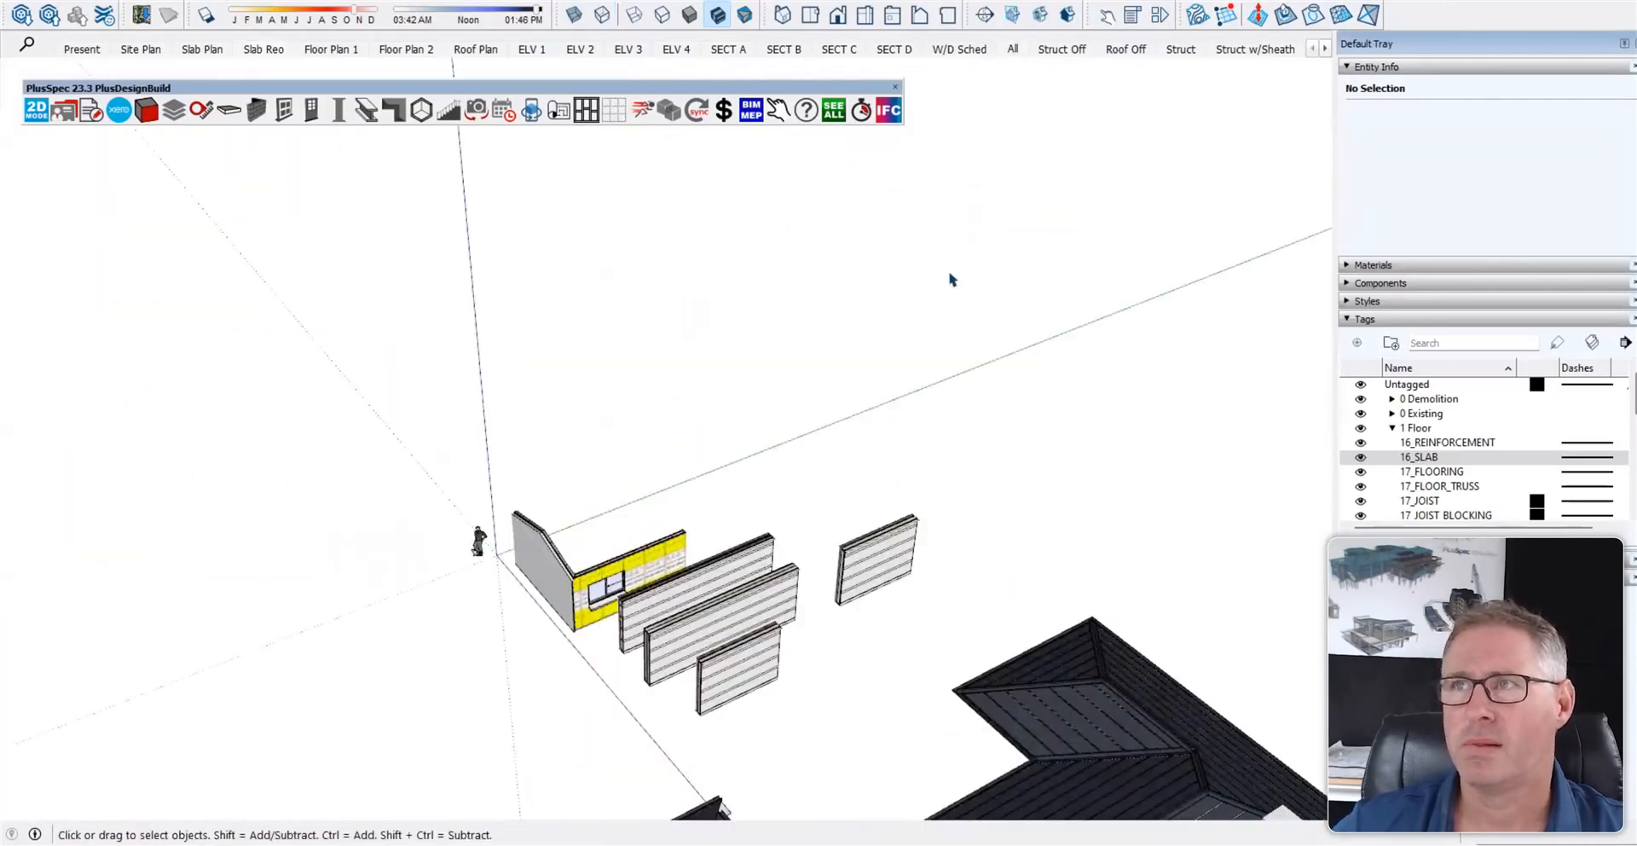
pyautogui.scroll(4, 662, 752)
pyautogui.scroll(4, 1039, 344)
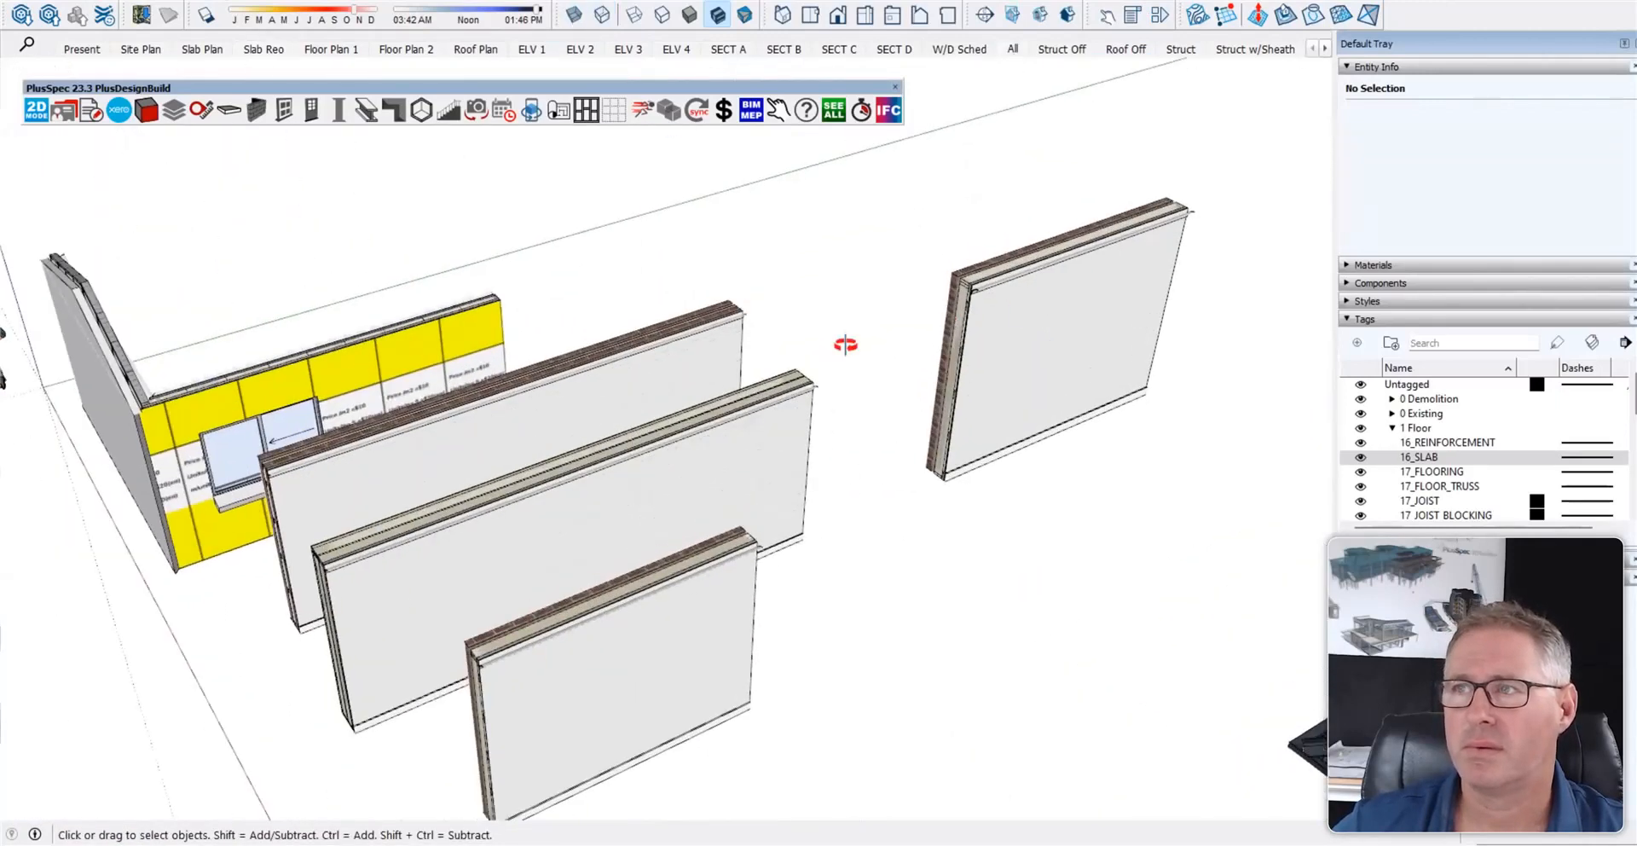
# - Insert a generic residential external swinging door about 1090 mm wide, with a 2100 mm lintel height, in the separate brick-faced wall
pyautogui.rightClick(919, 382)
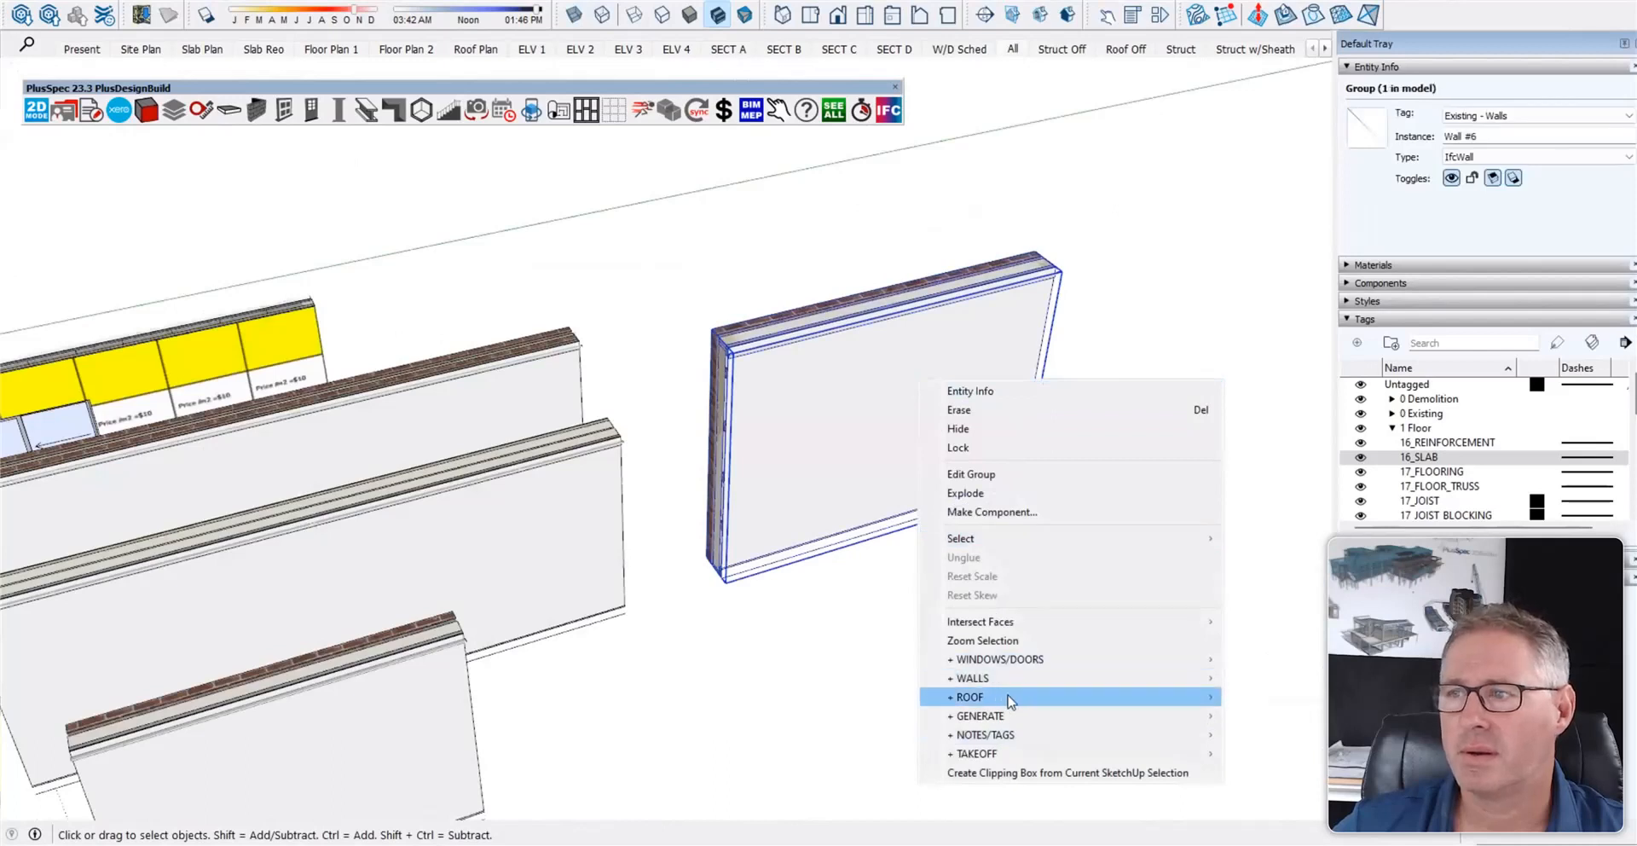
pyautogui.moveTo(996, 661)
pyautogui.click(1245, 680)
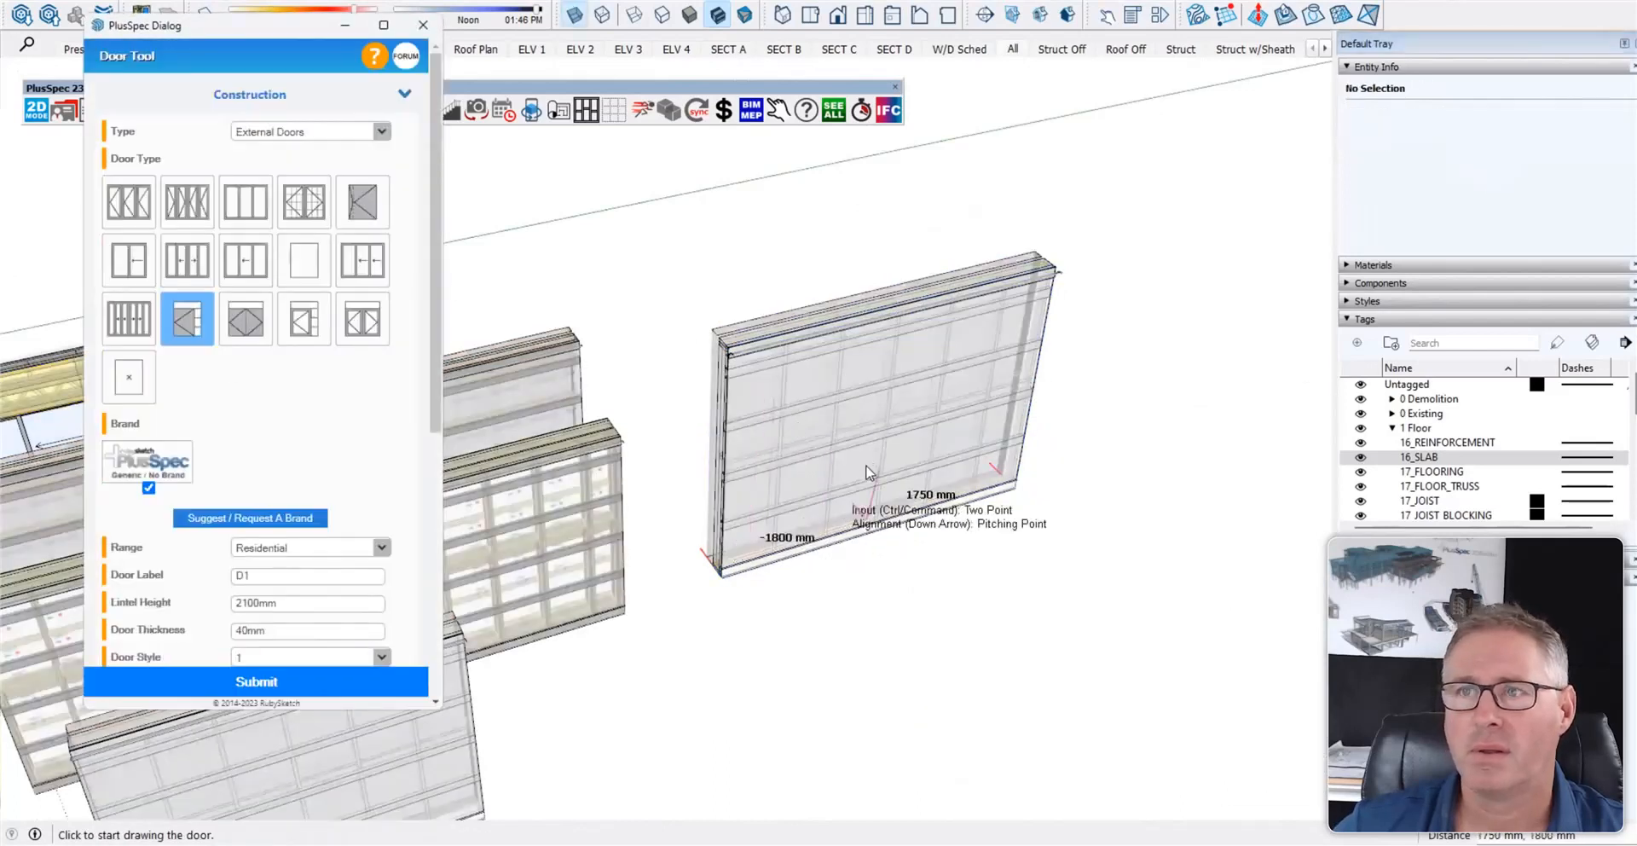
pyautogui.scroll(2, 790, 603)
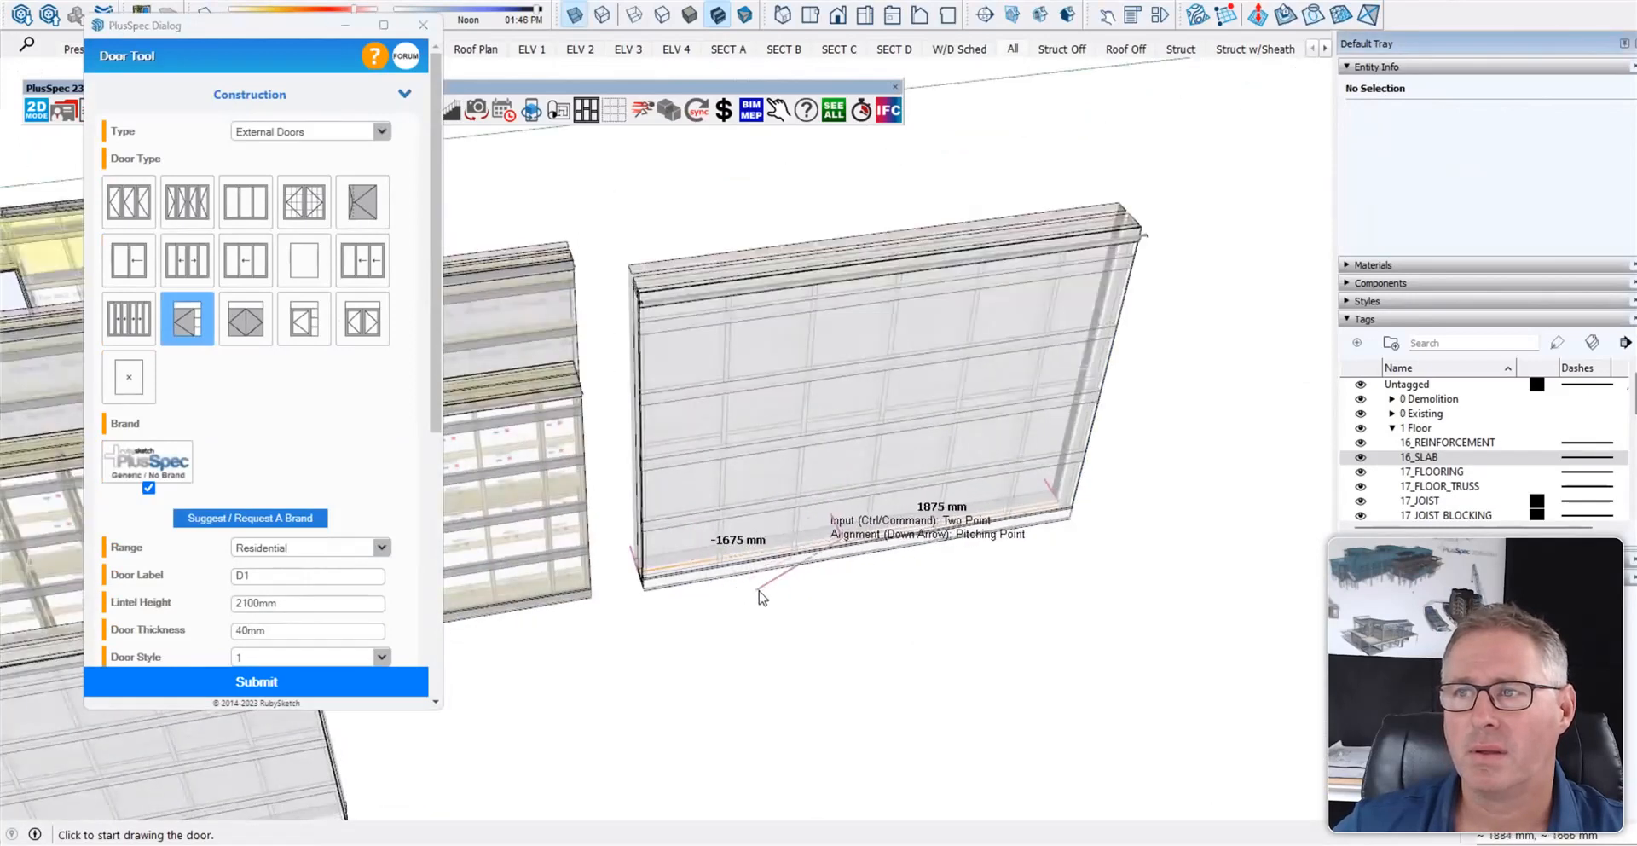
pyautogui.click(759, 553)
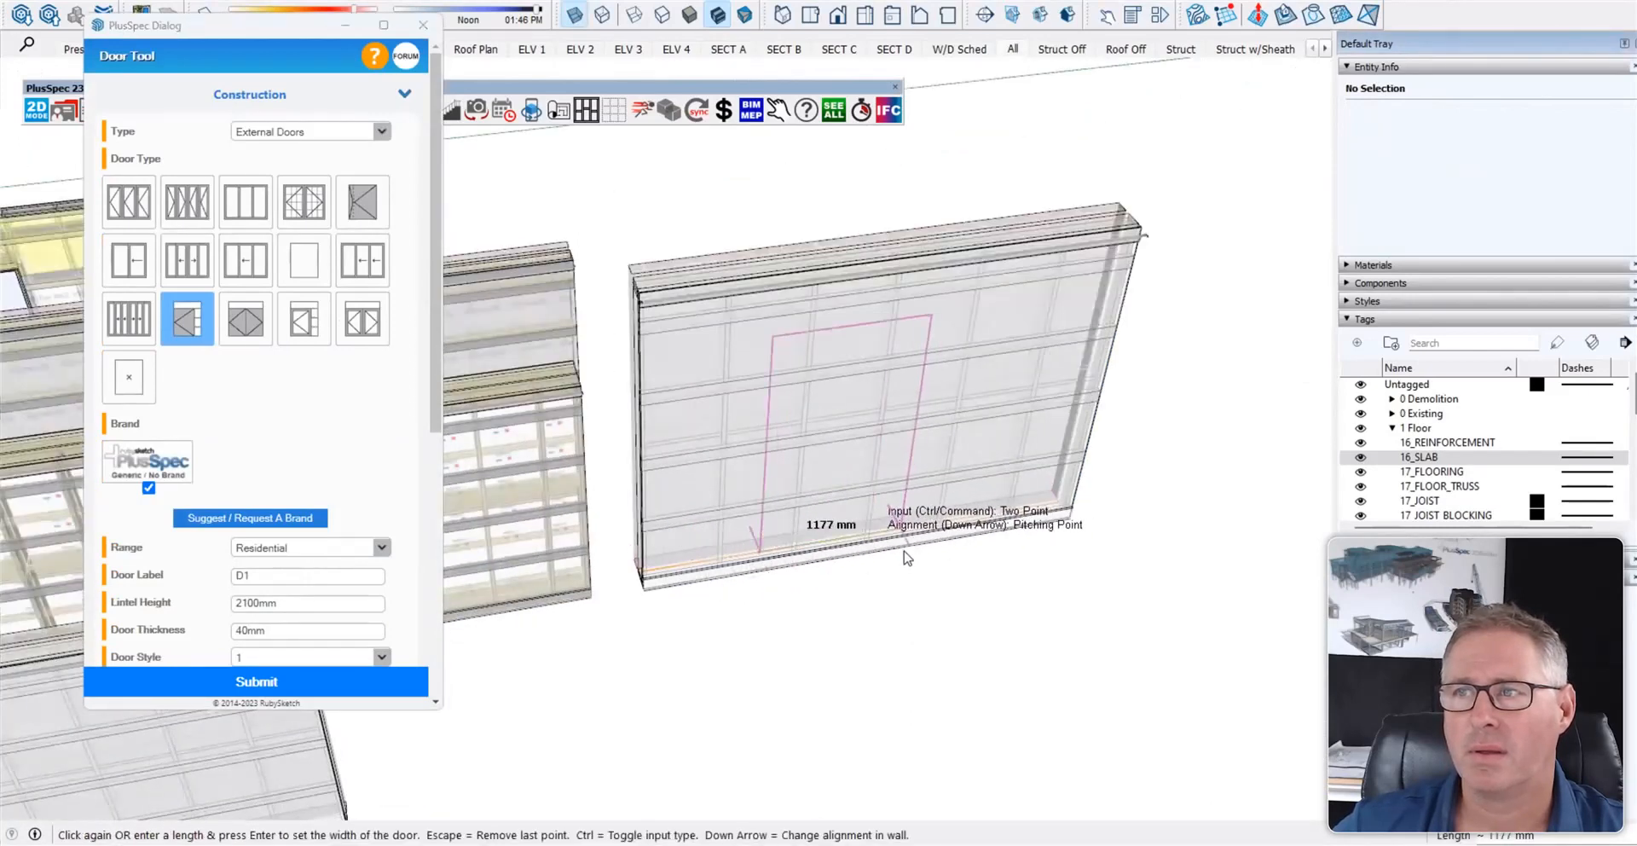
pyautogui.click(902, 547)
pyautogui.rightClick(861, 467)
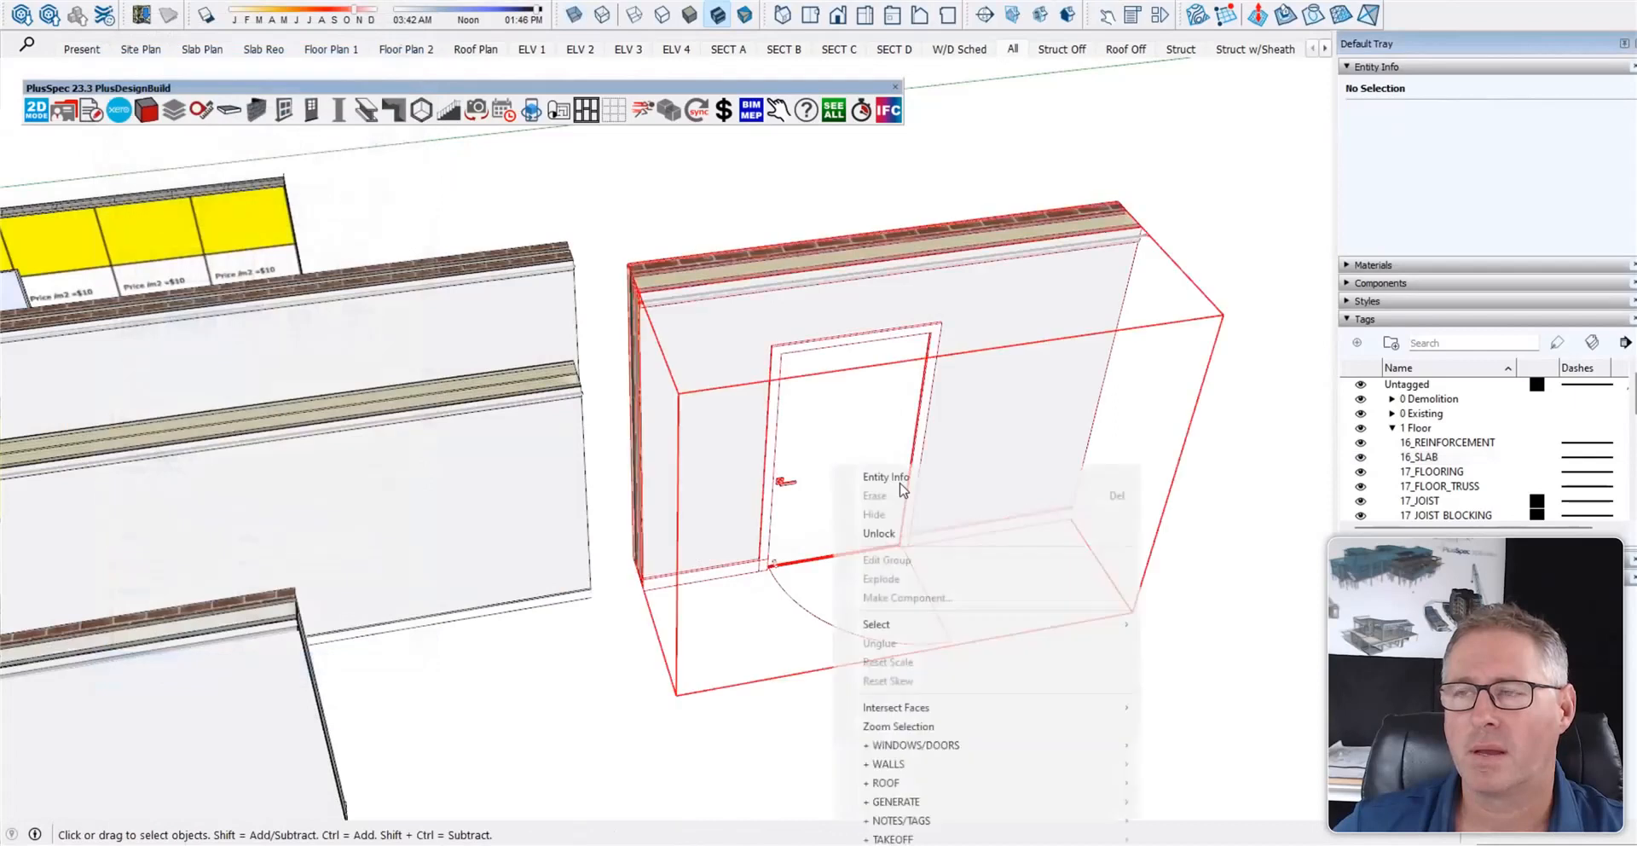
pyautogui.rightClick(726, 367)
pyautogui.moveTo(895, 663)
pyautogui.moveTo(1109, 665)
pyautogui.click(1279, 673)
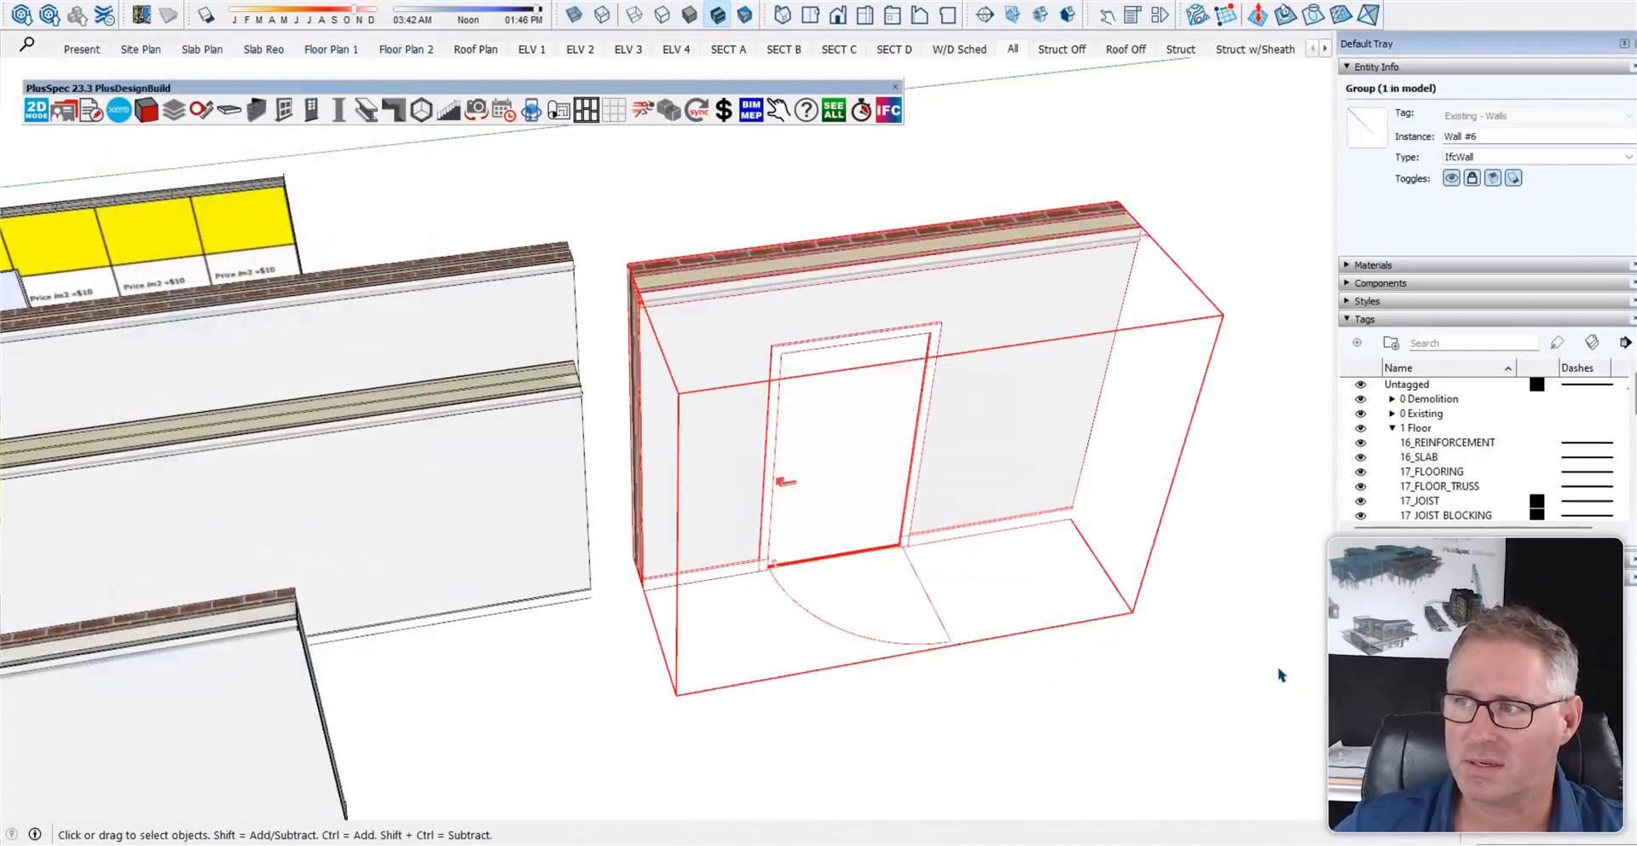
# - Edit the wall containing the door with its values retained, clear its Existing and Renovate/Remodel options, and submit the change
pyautogui.rightClick(947, 529)
pyautogui.moveTo(1109, 420)
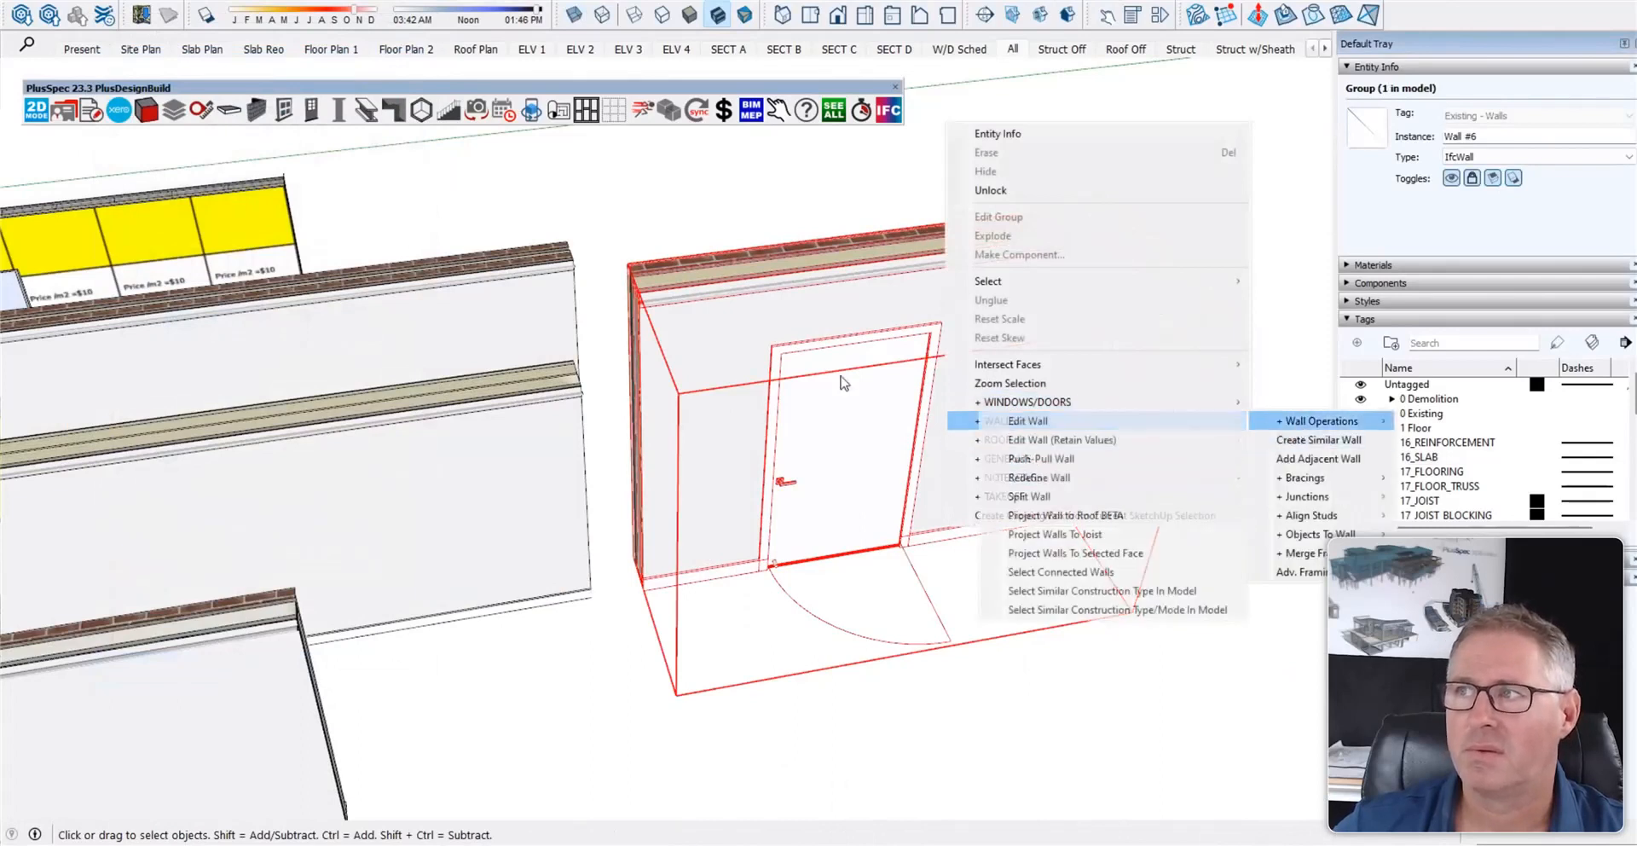
pyautogui.moveTo(1317, 420)
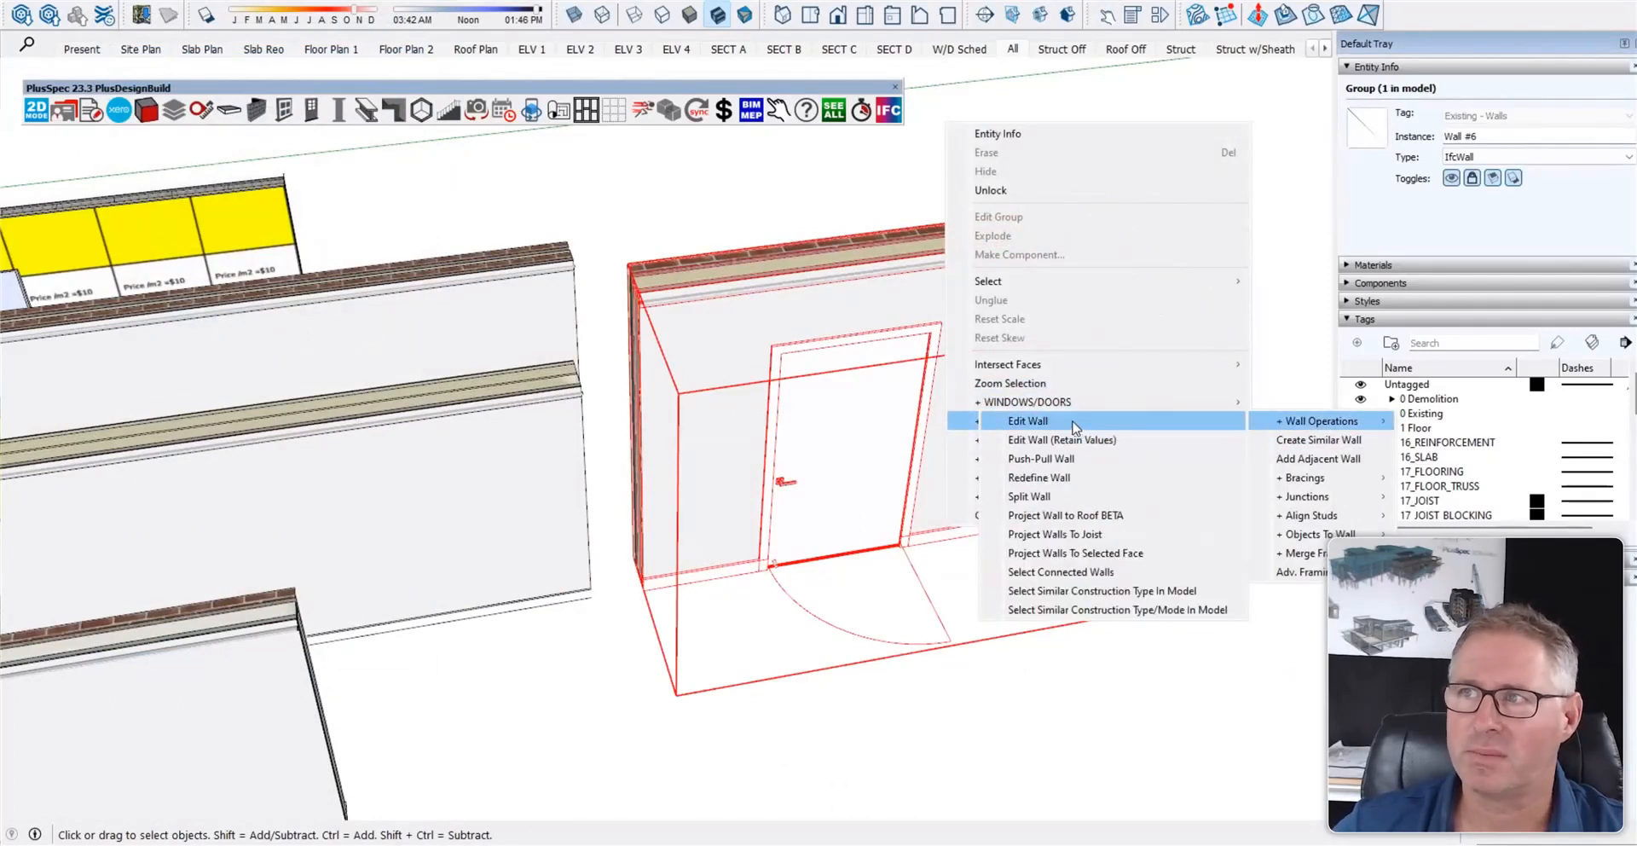
pyautogui.click(1138, 441)
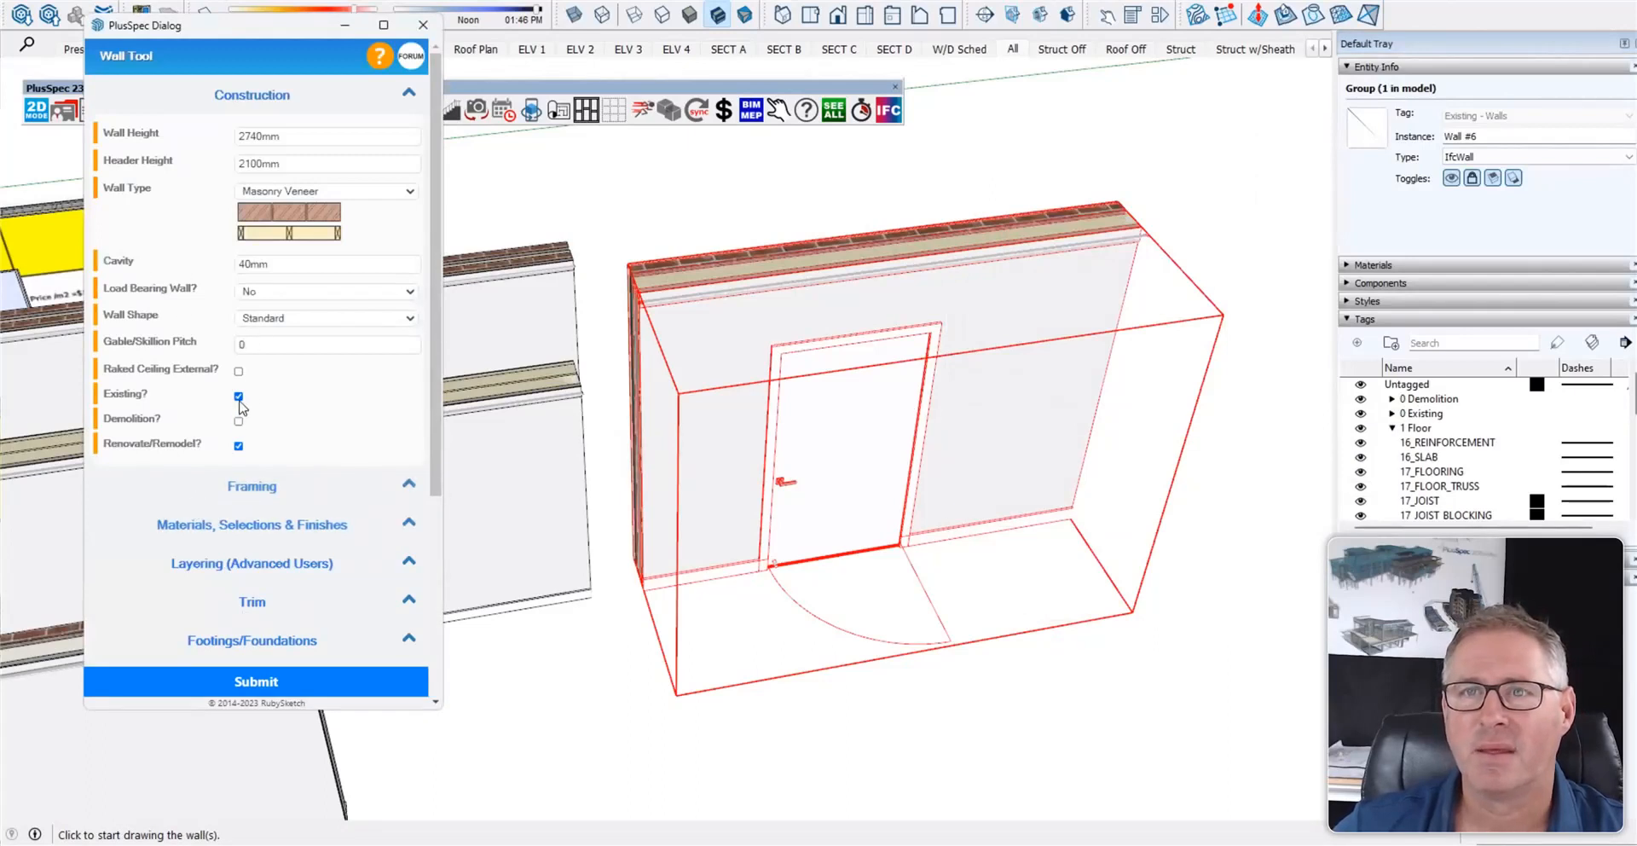
pyautogui.click(239, 396)
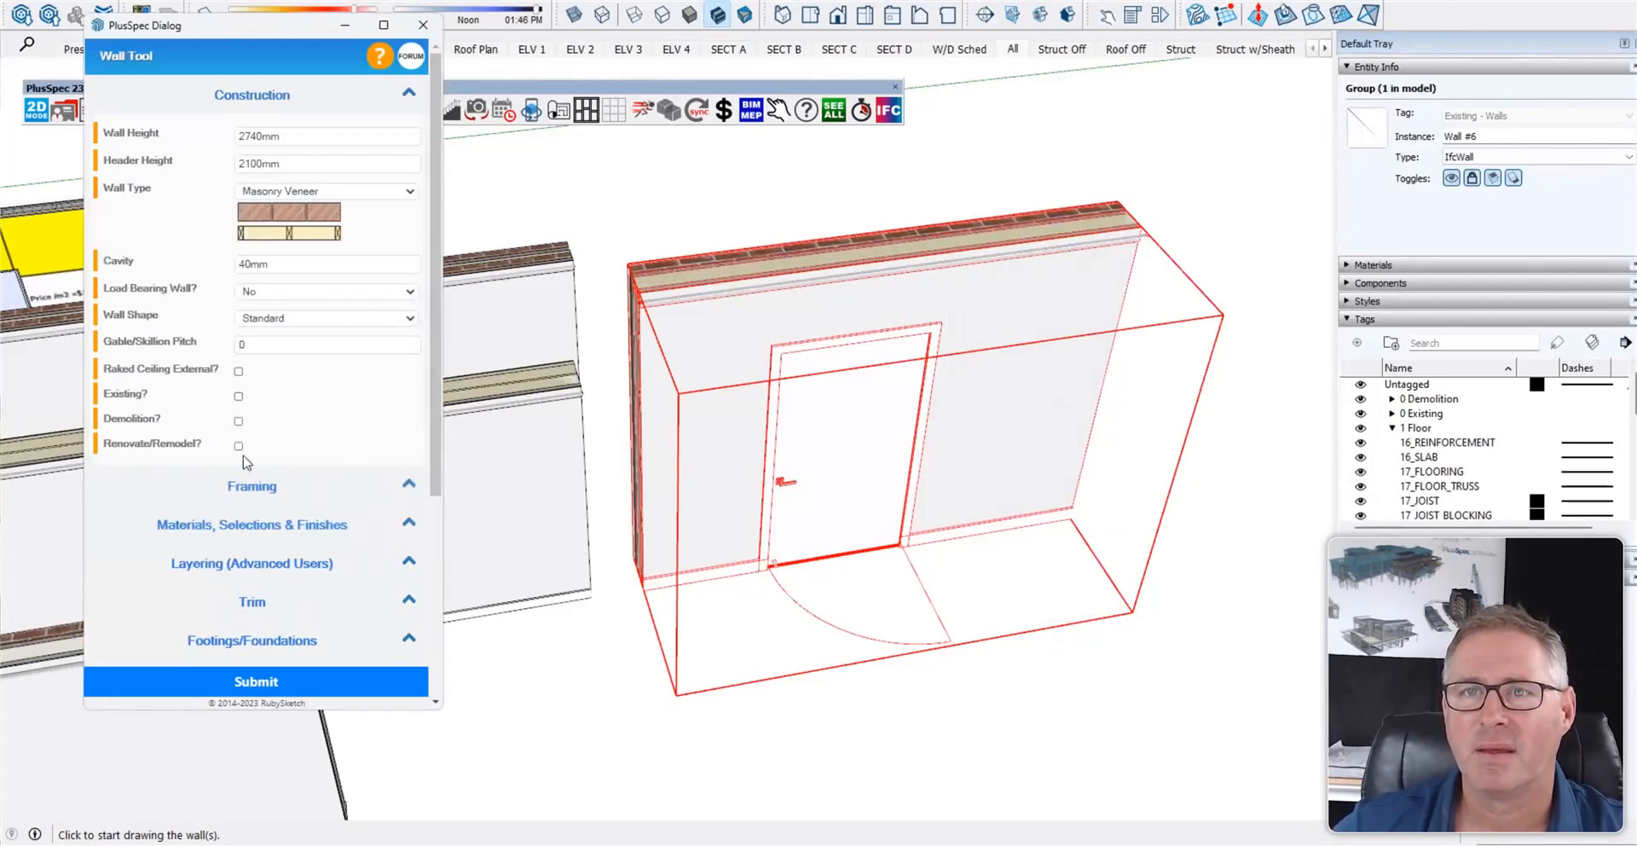
pyautogui.click(305, 681)
pyautogui.click(423, 33)
# - Generate the takeoff summary for the selected wall and expand the WINDOW_GROUP items under Windows & Doors
pyautogui.rightClick(761, 352)
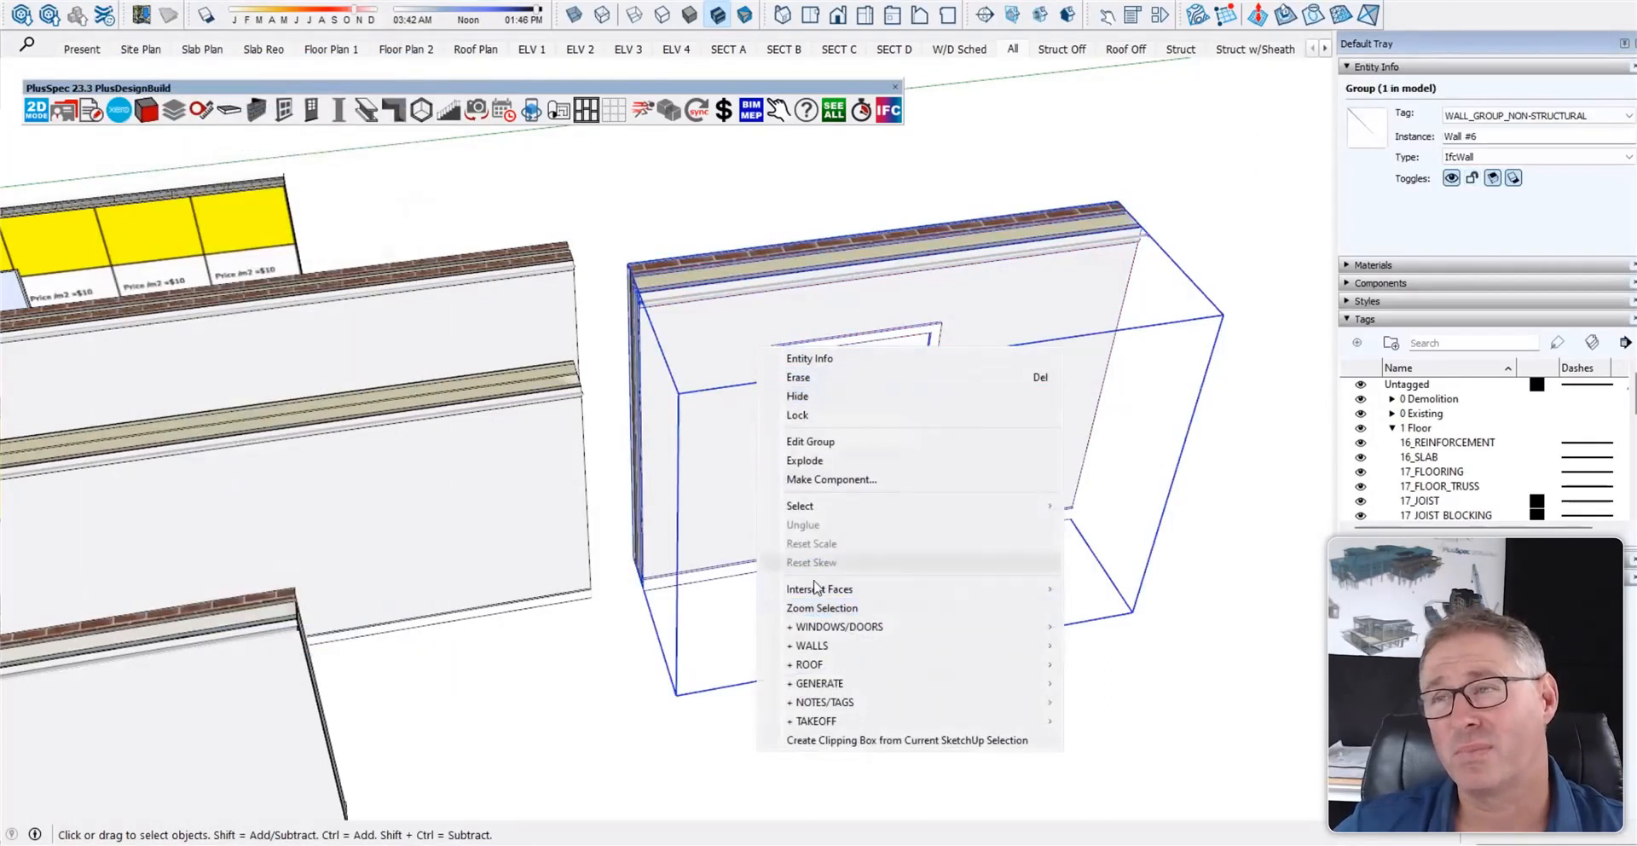
pyautogui.click(1122, 745)
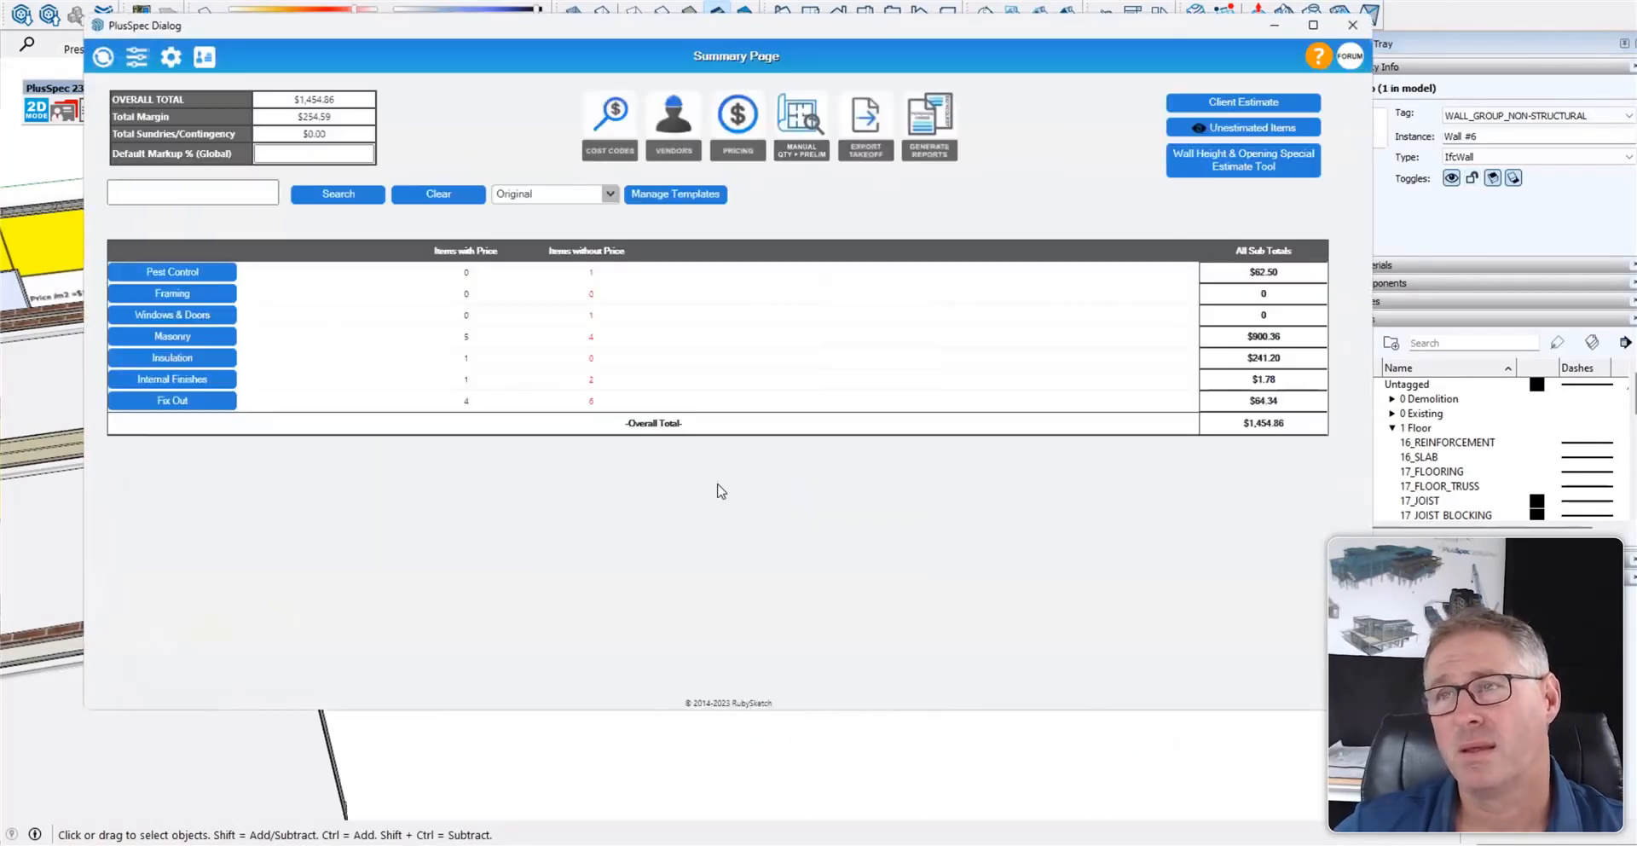
pyautogui.click(230, 316)
pyautogui.click(363, 340)
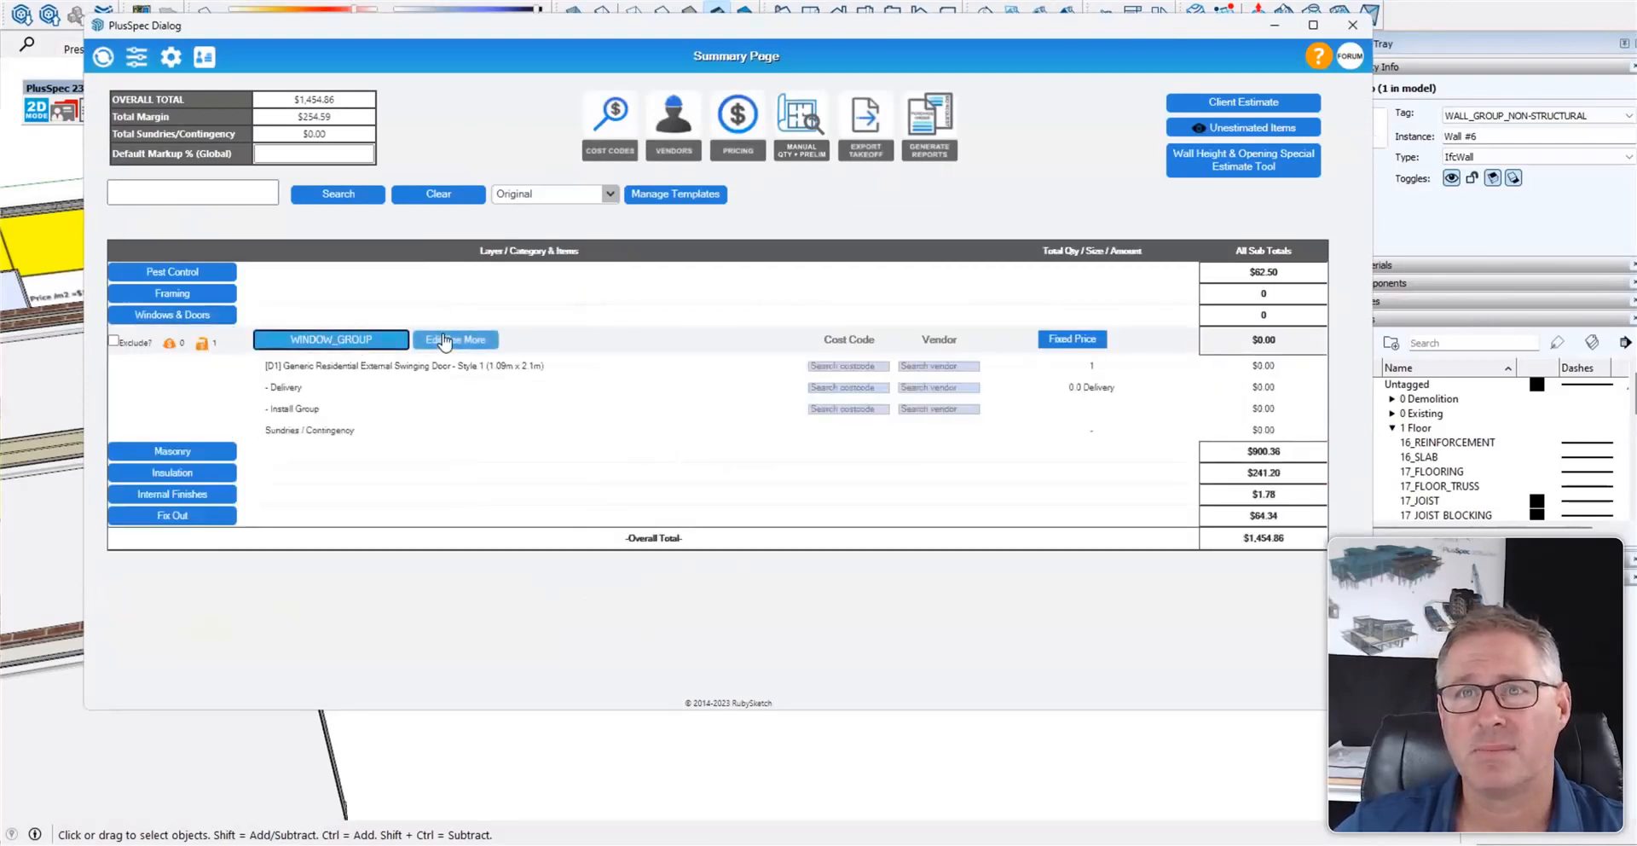
# - Search the wall's takeoff summary for "jamb"
pyautogui.click(225, 181)
pyautogui.write('jamb')
pyautogui.click(337, 194)
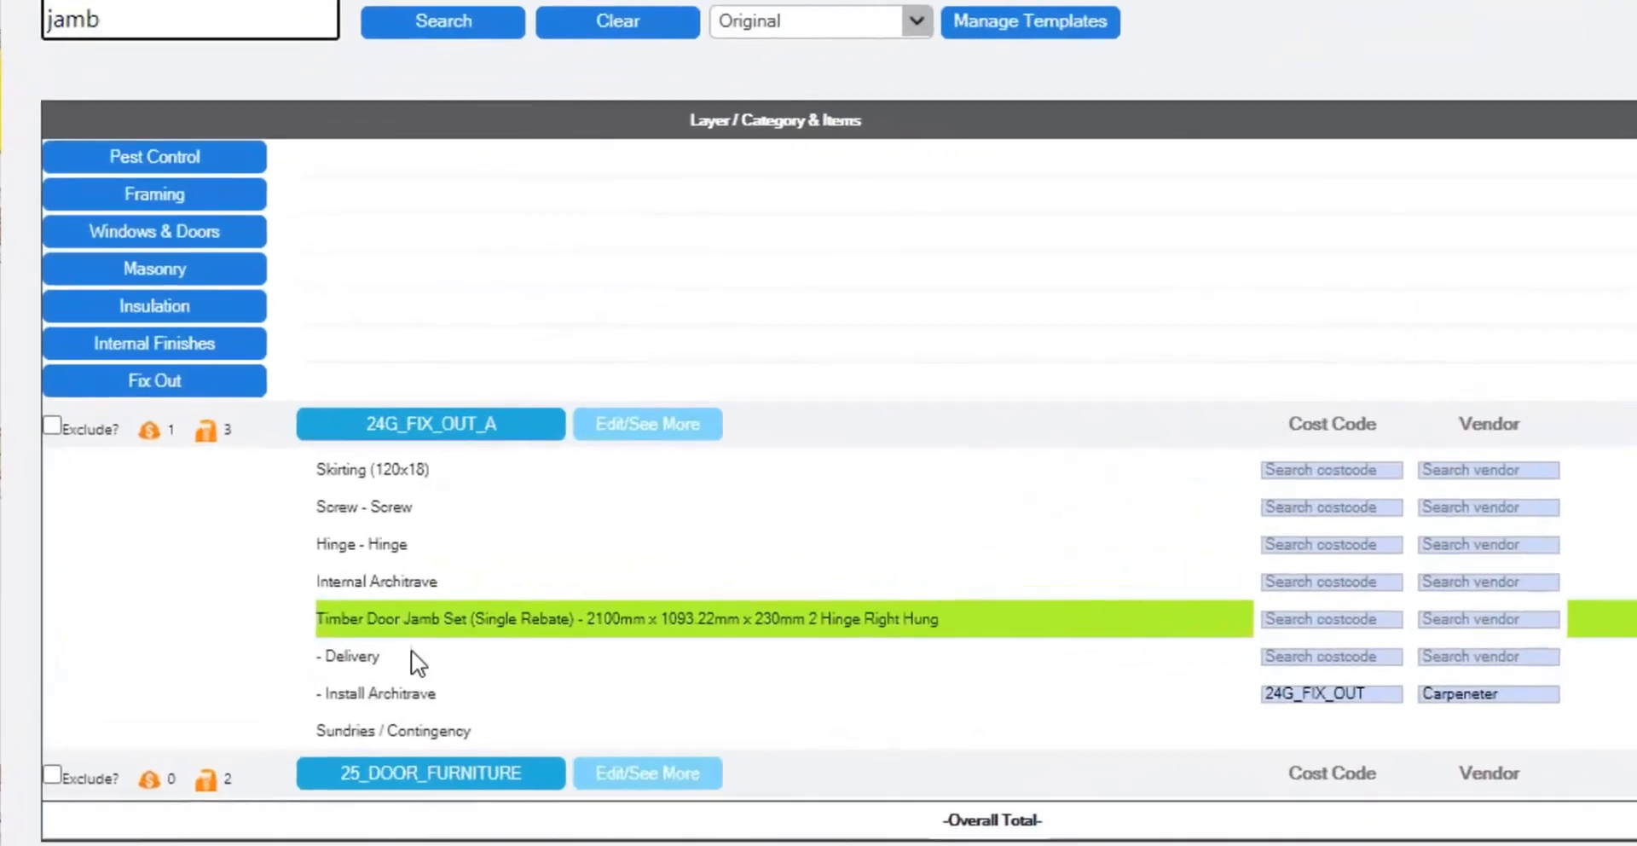